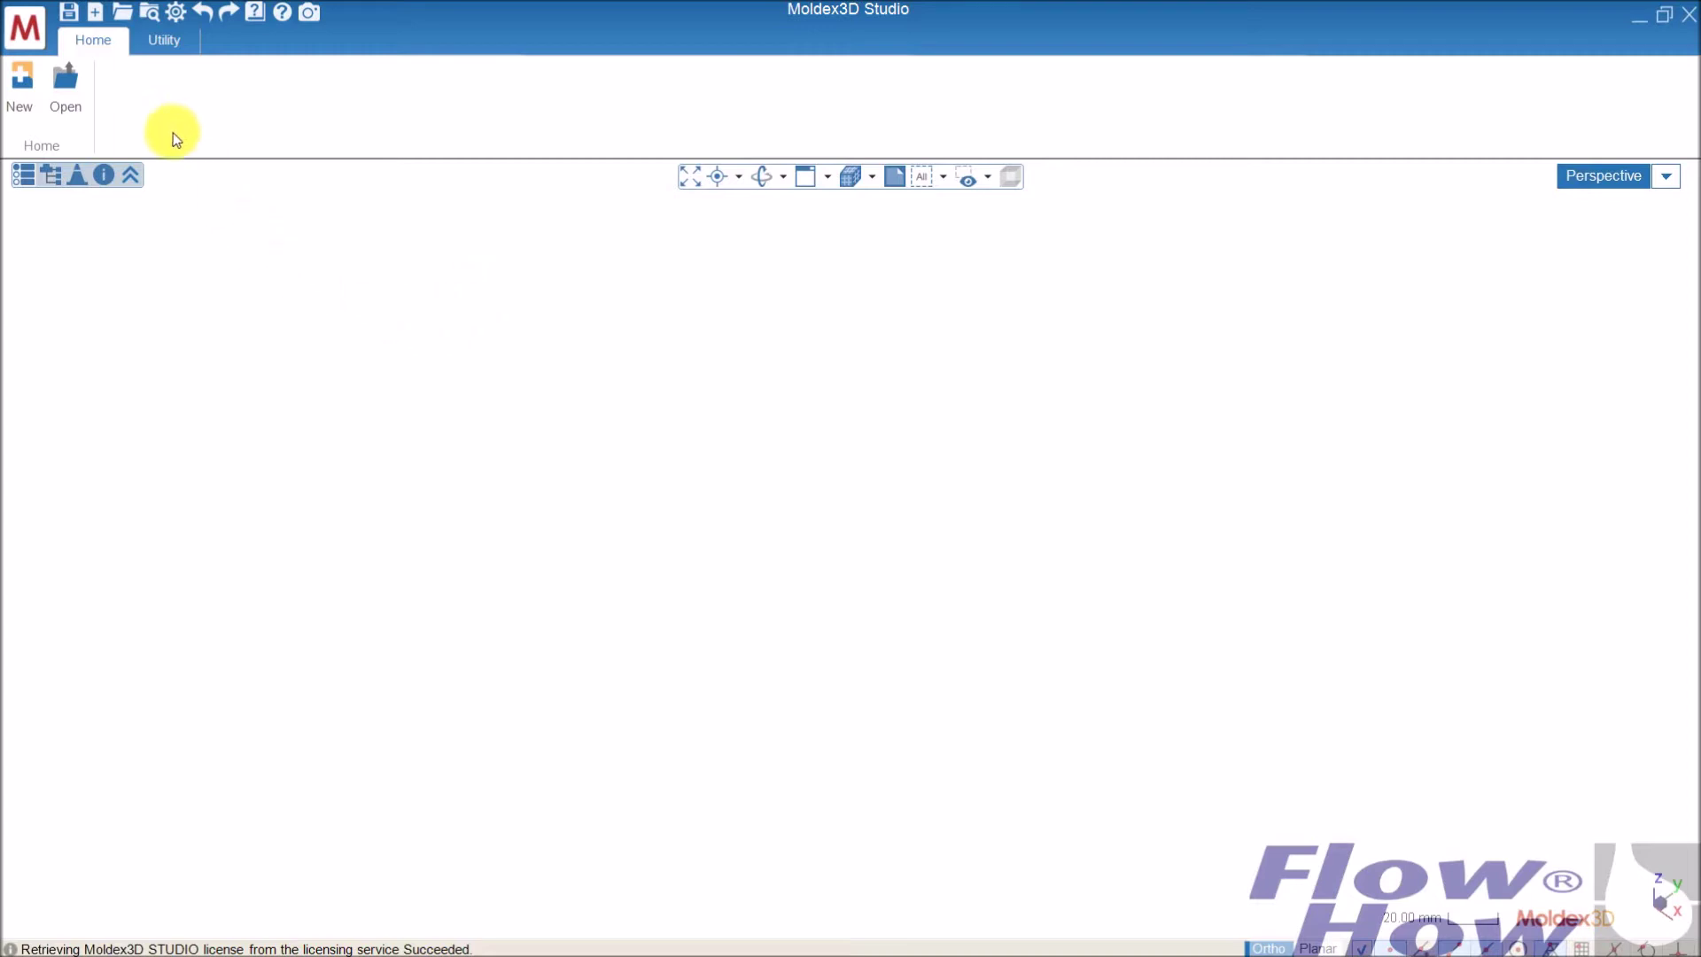
Create a new project named Setup_analysis in C:\MDX_WorkingFolder.
left_click(24, 82)
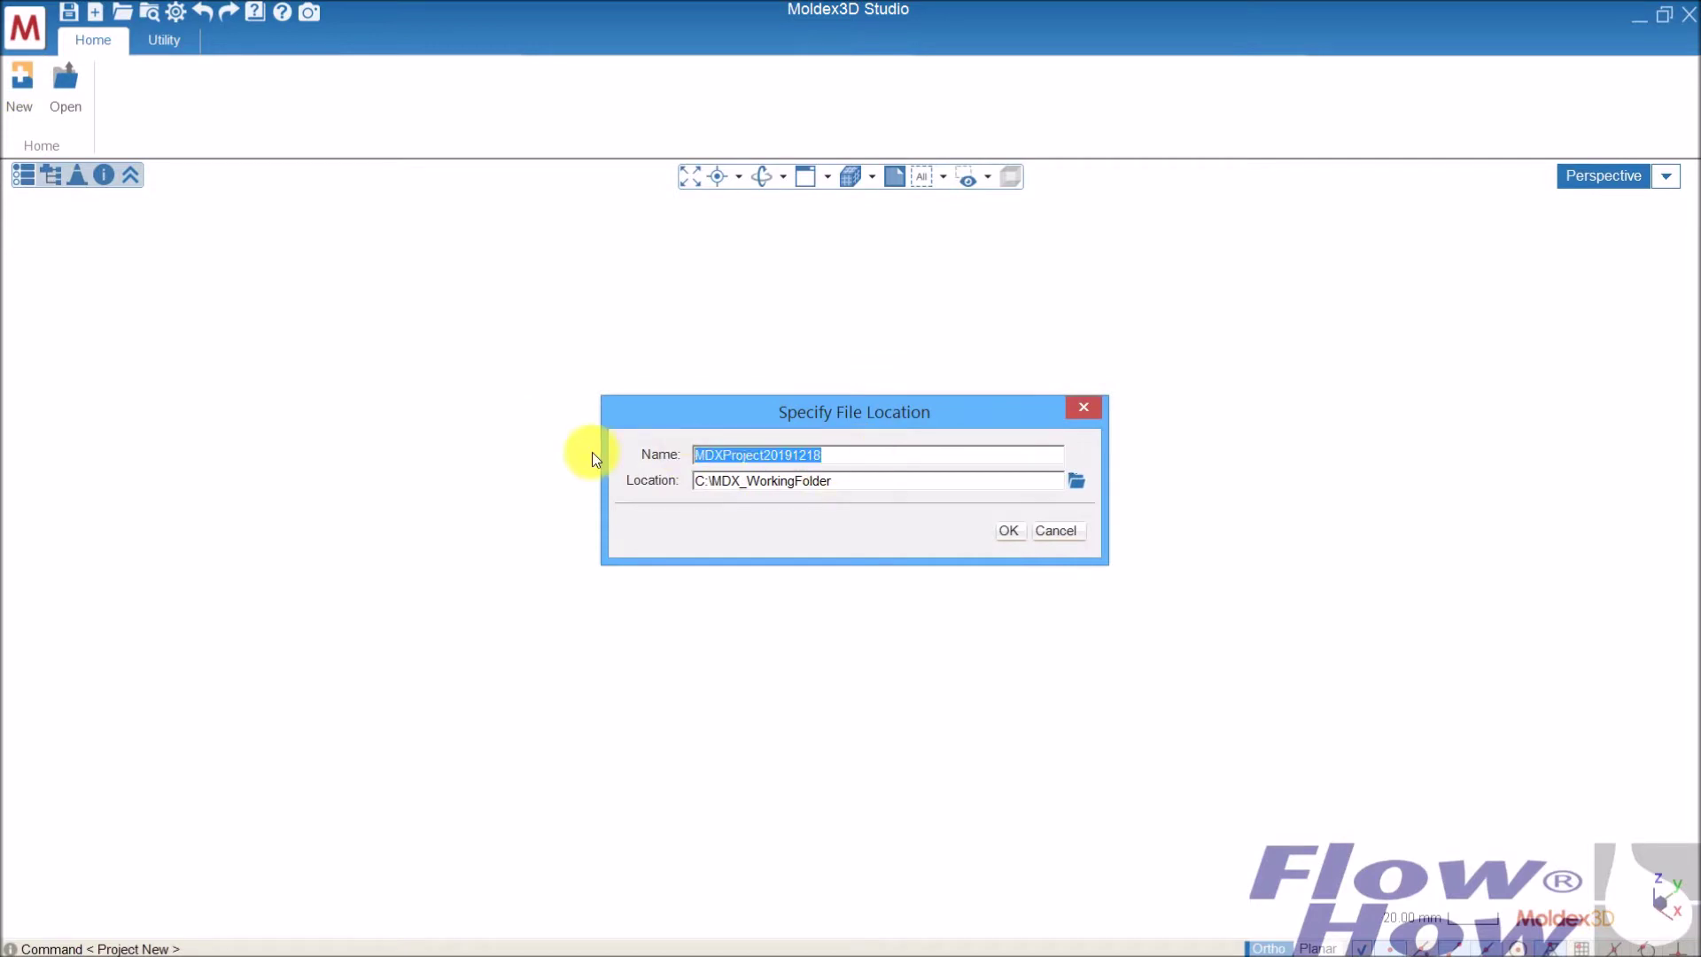
type("Setu")
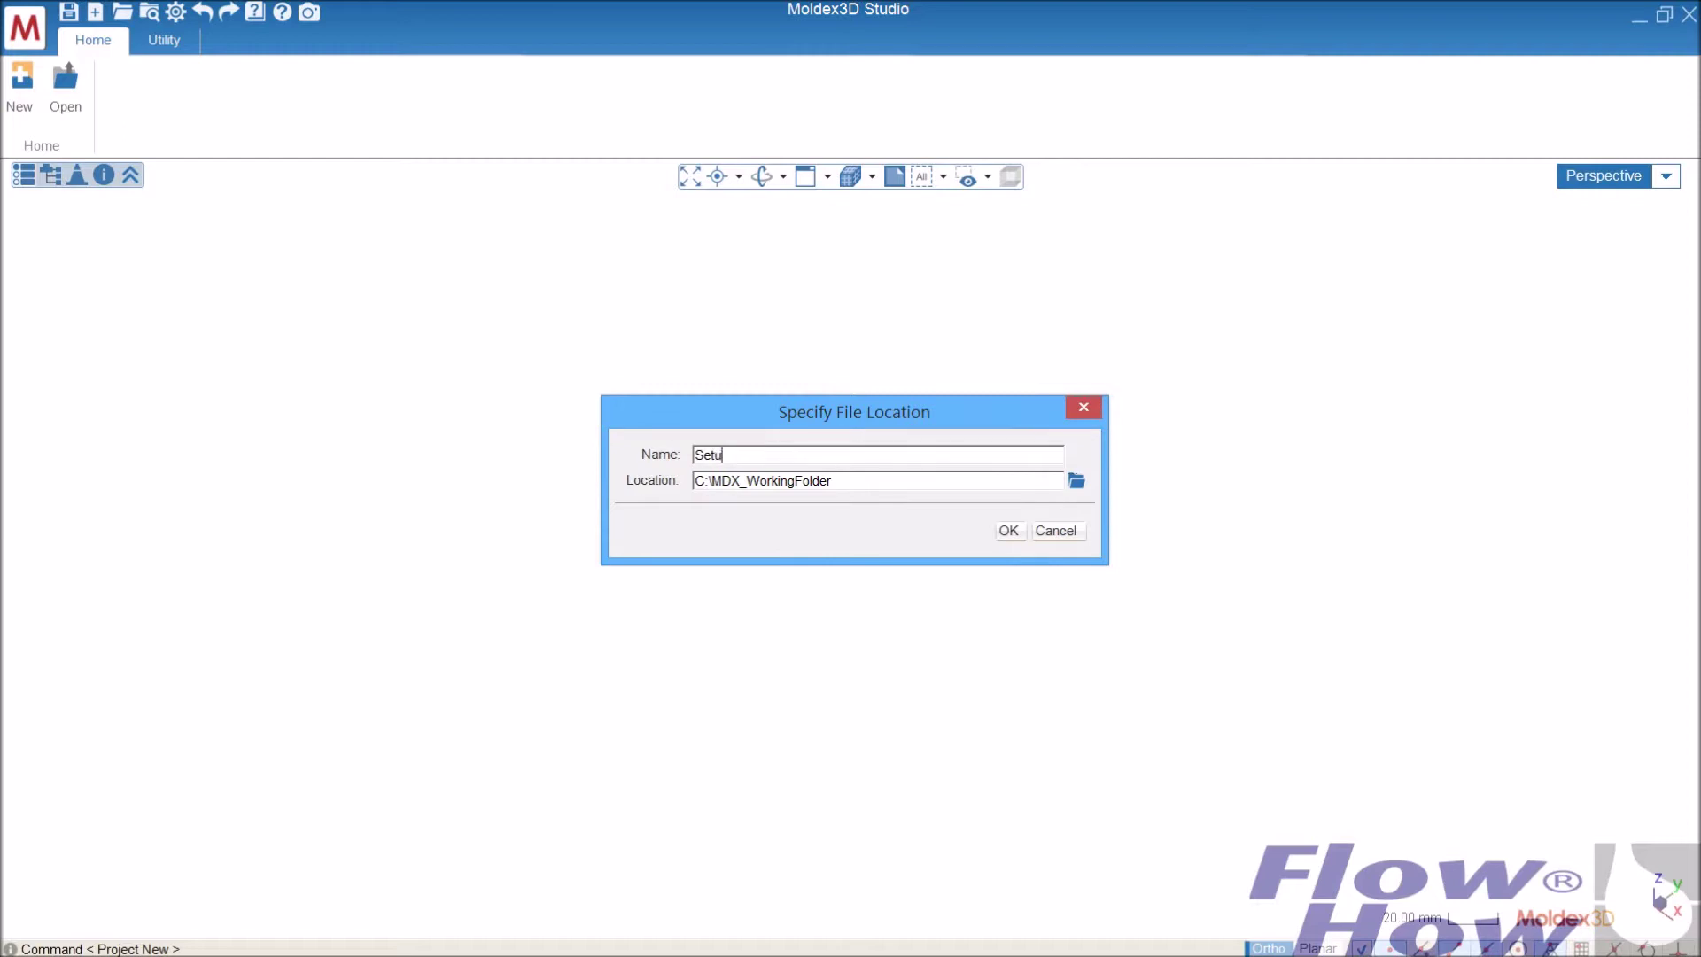
type("p_analysis")
left_click(1010, 532)
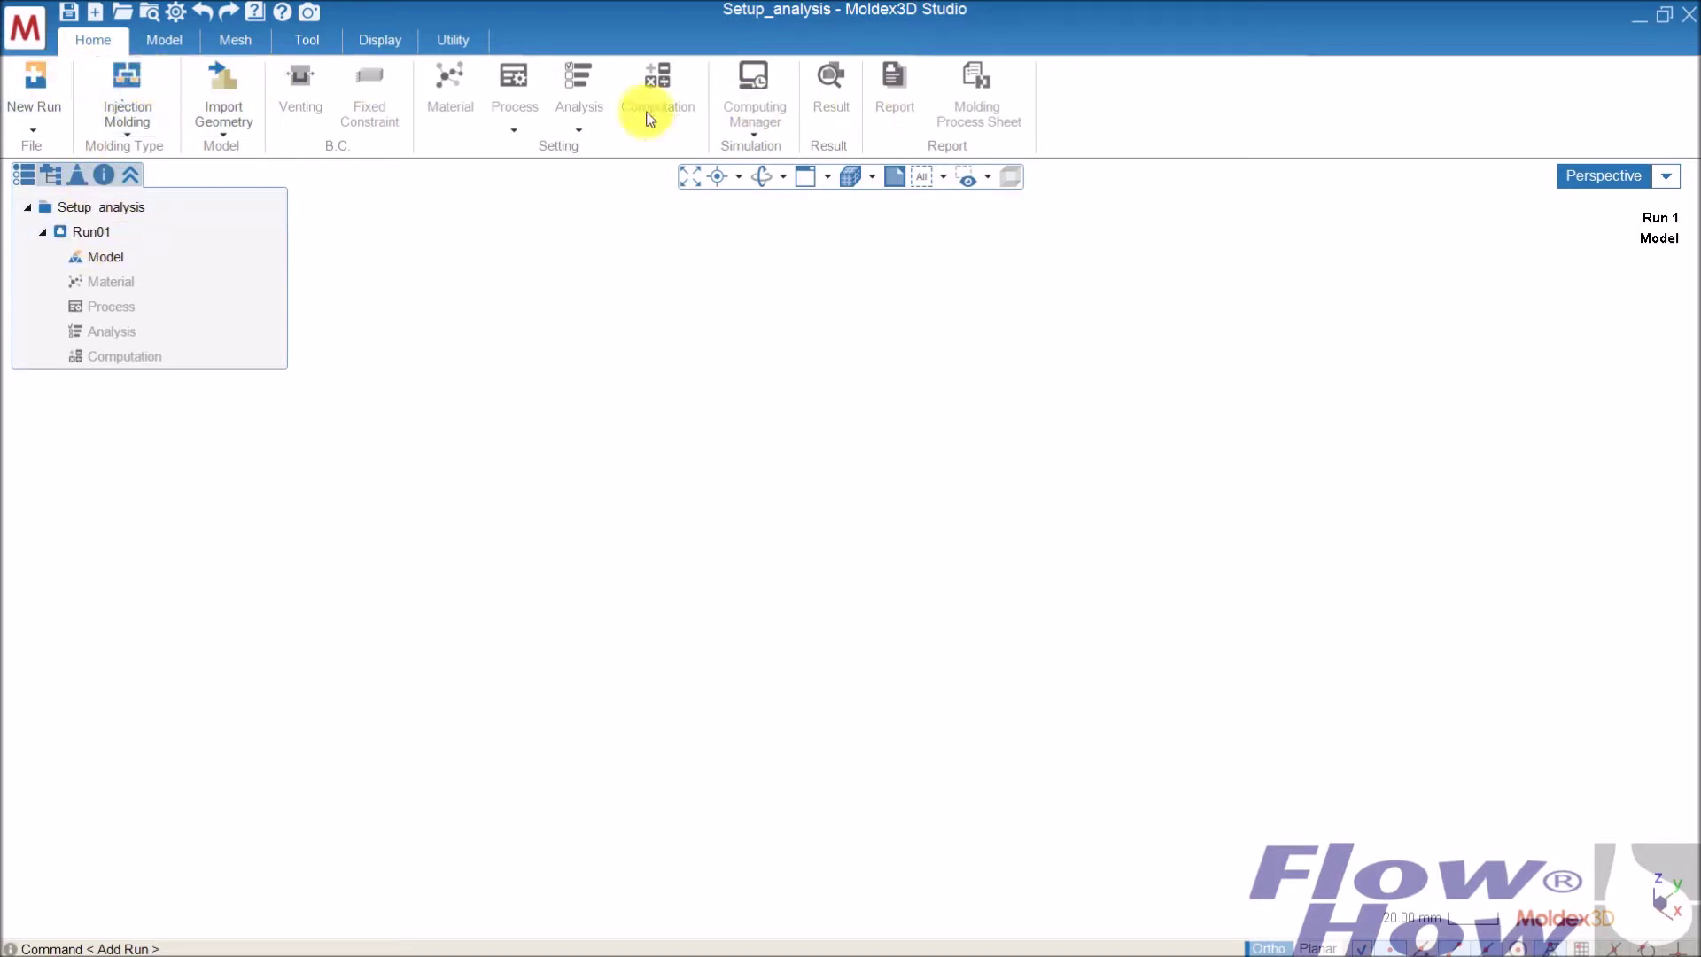
Look through the project's working folder and review the available molding types.
left_click(150, 14)
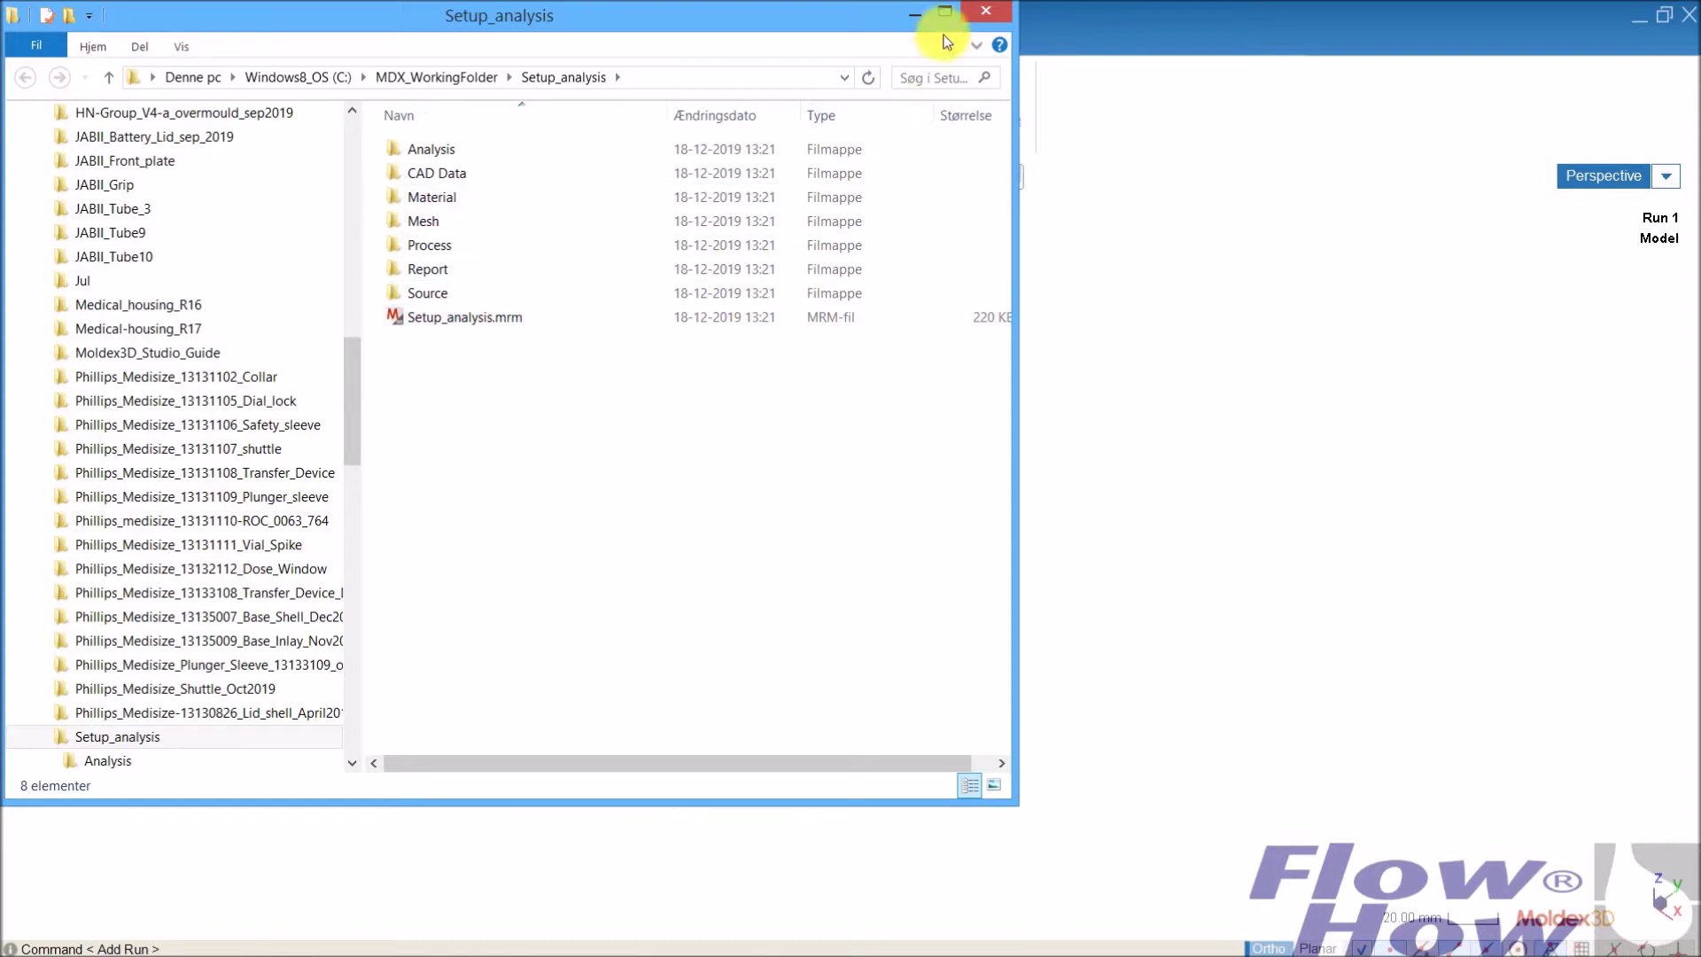
left_click(986, 10)
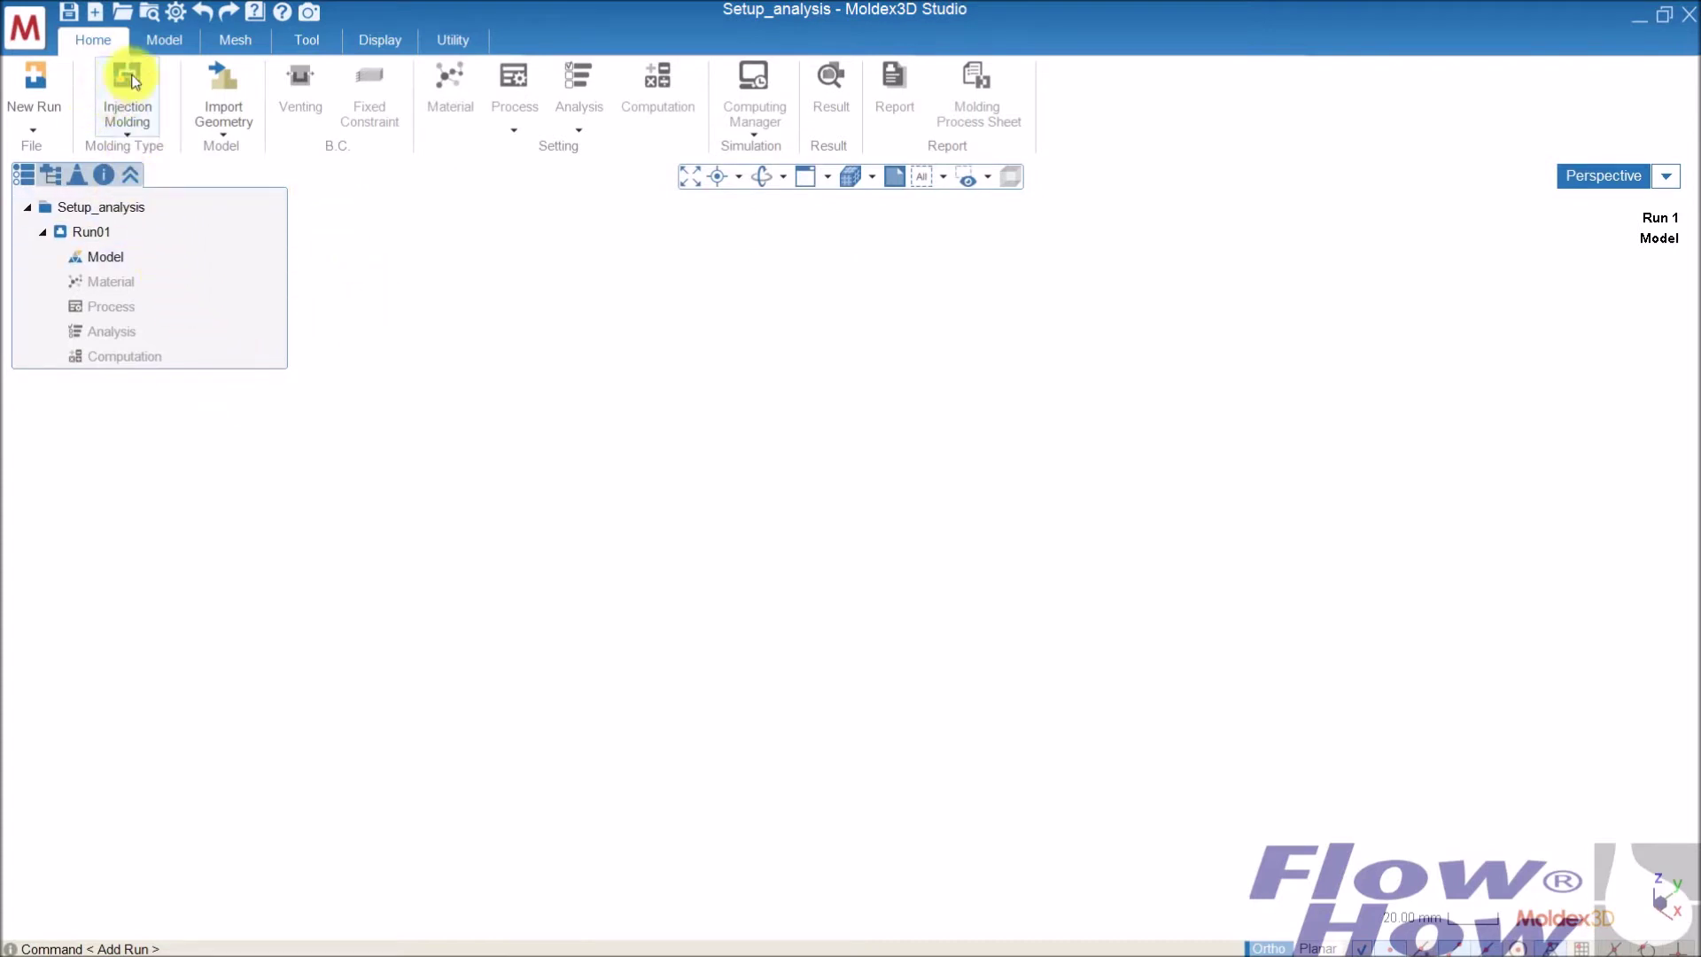
left_click(131, 122)
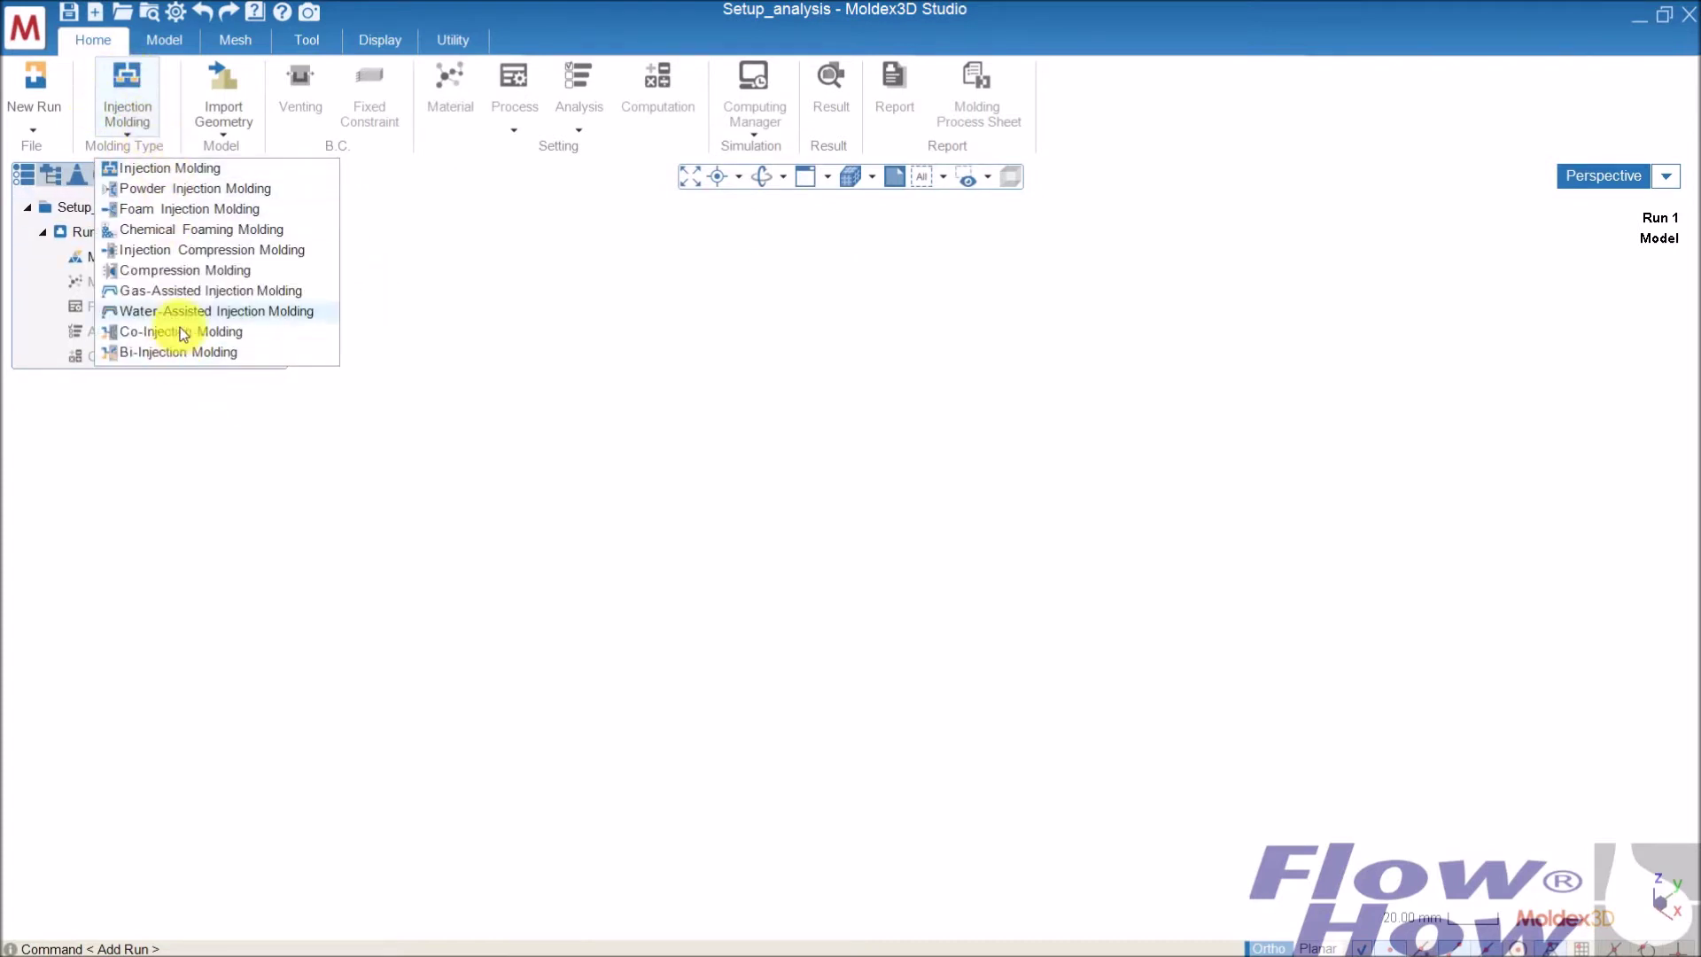
left_click(146, 87)
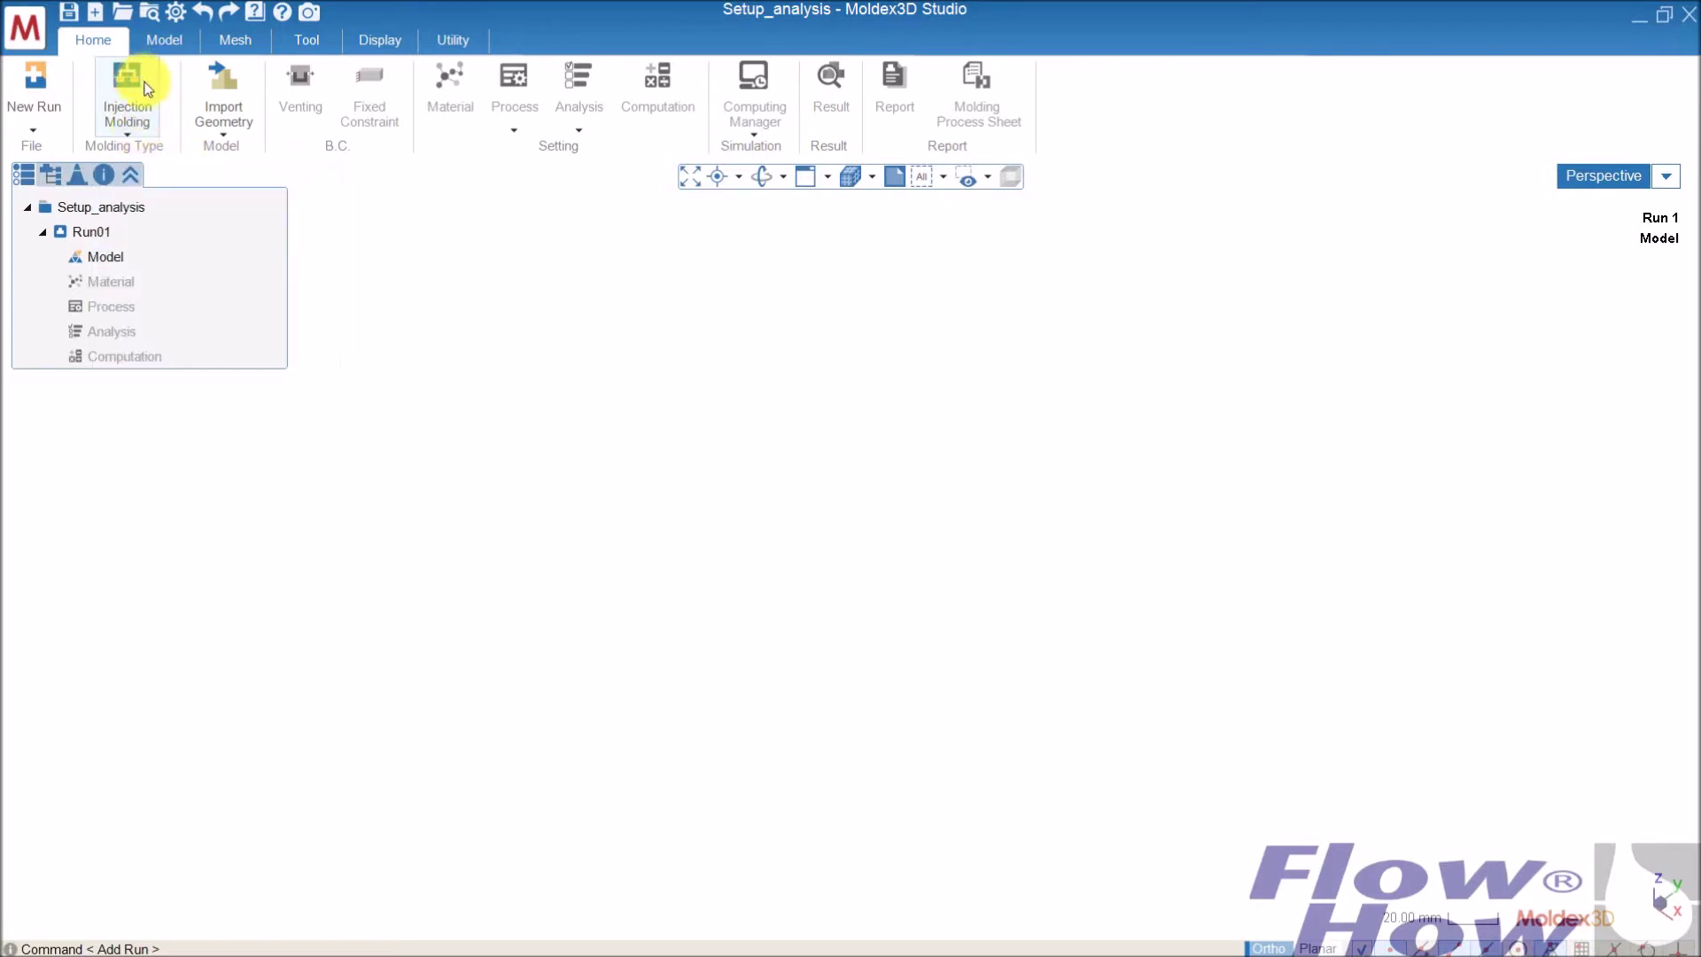
Import the geometry file Part1_Medical_housing.stp into the run.
left_click(230, 73)
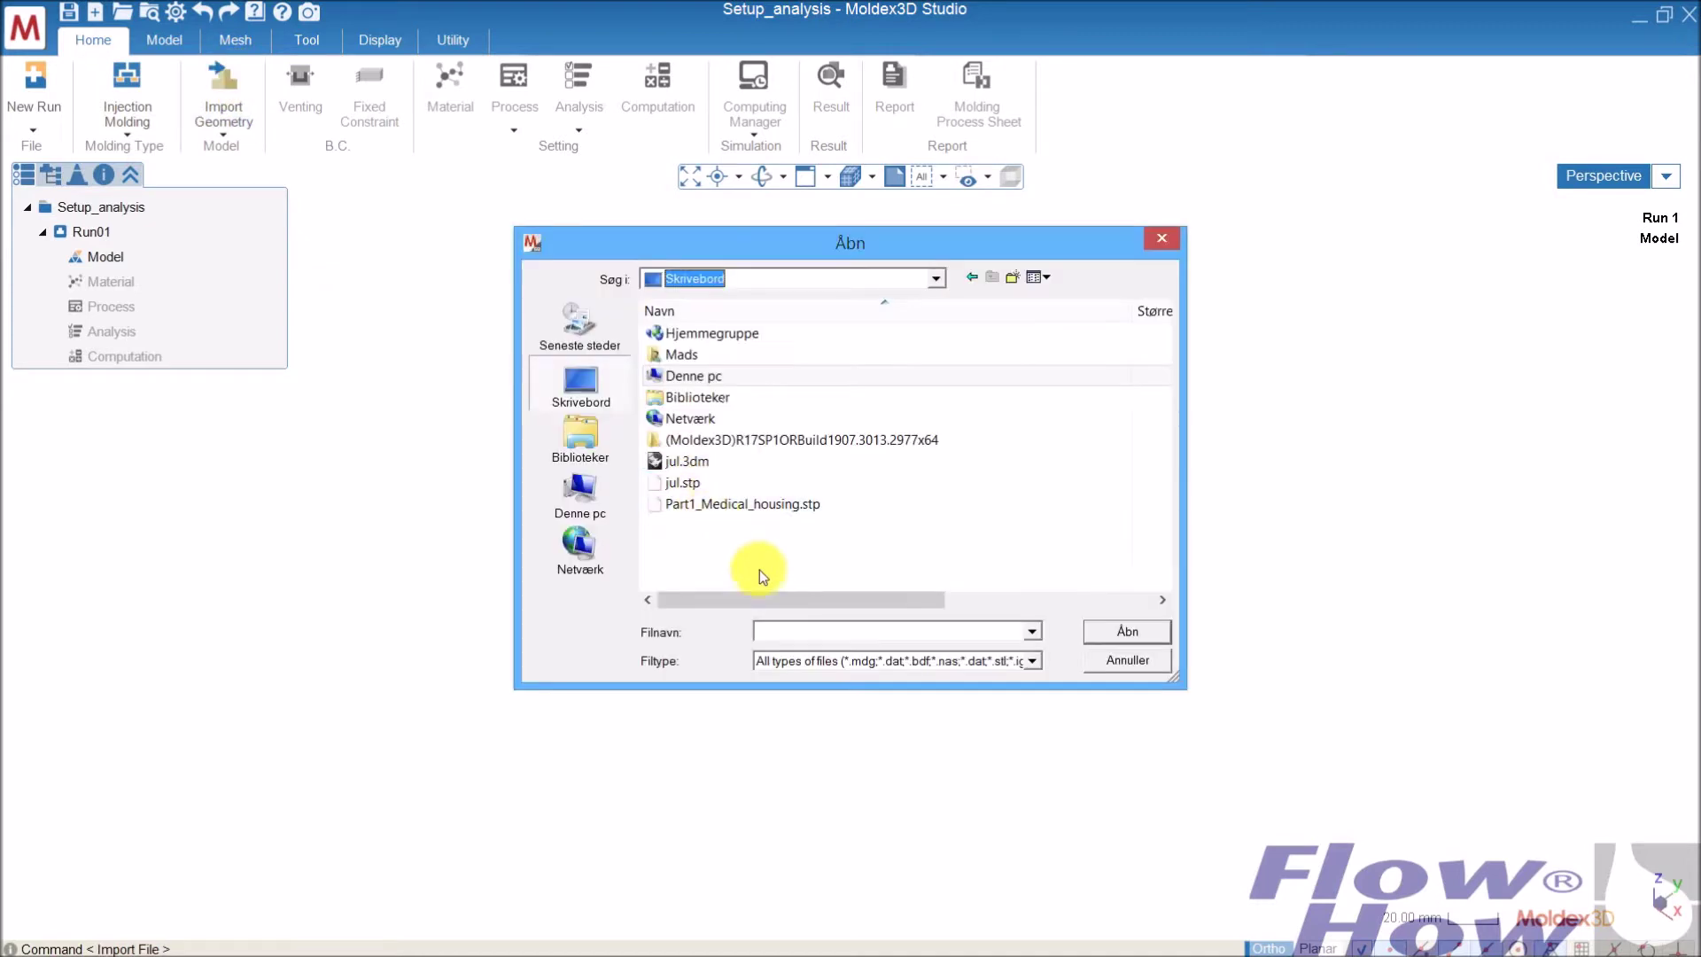
left_click(748, 503)
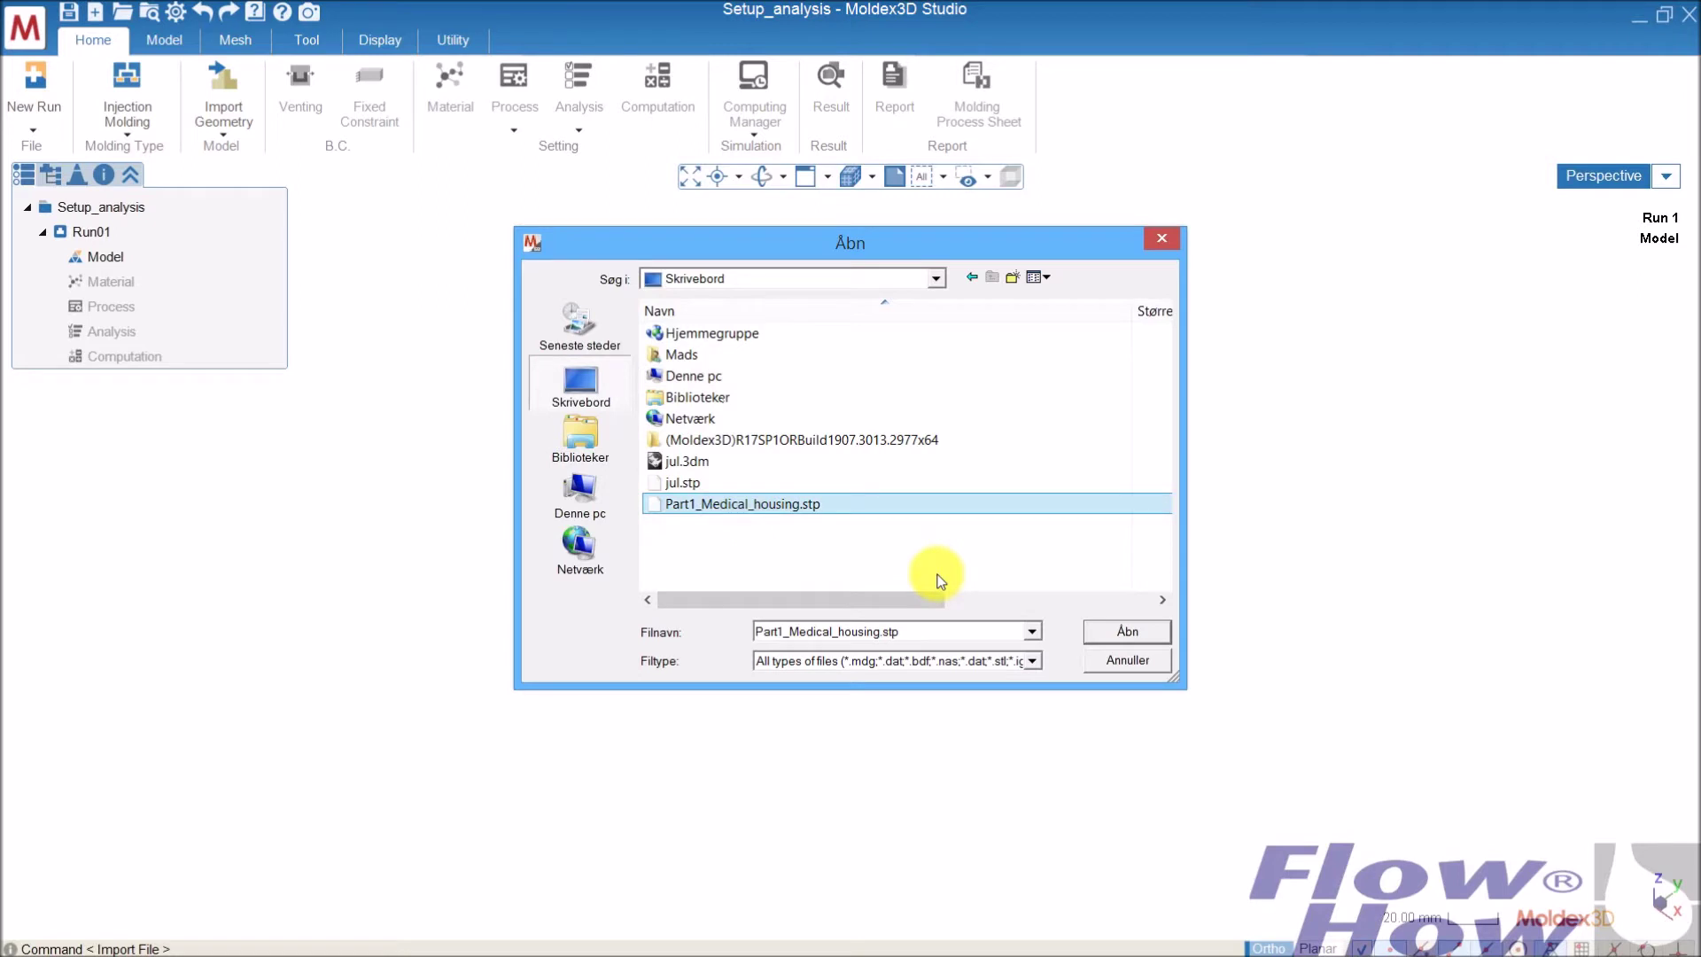
left_click(1121, 634)
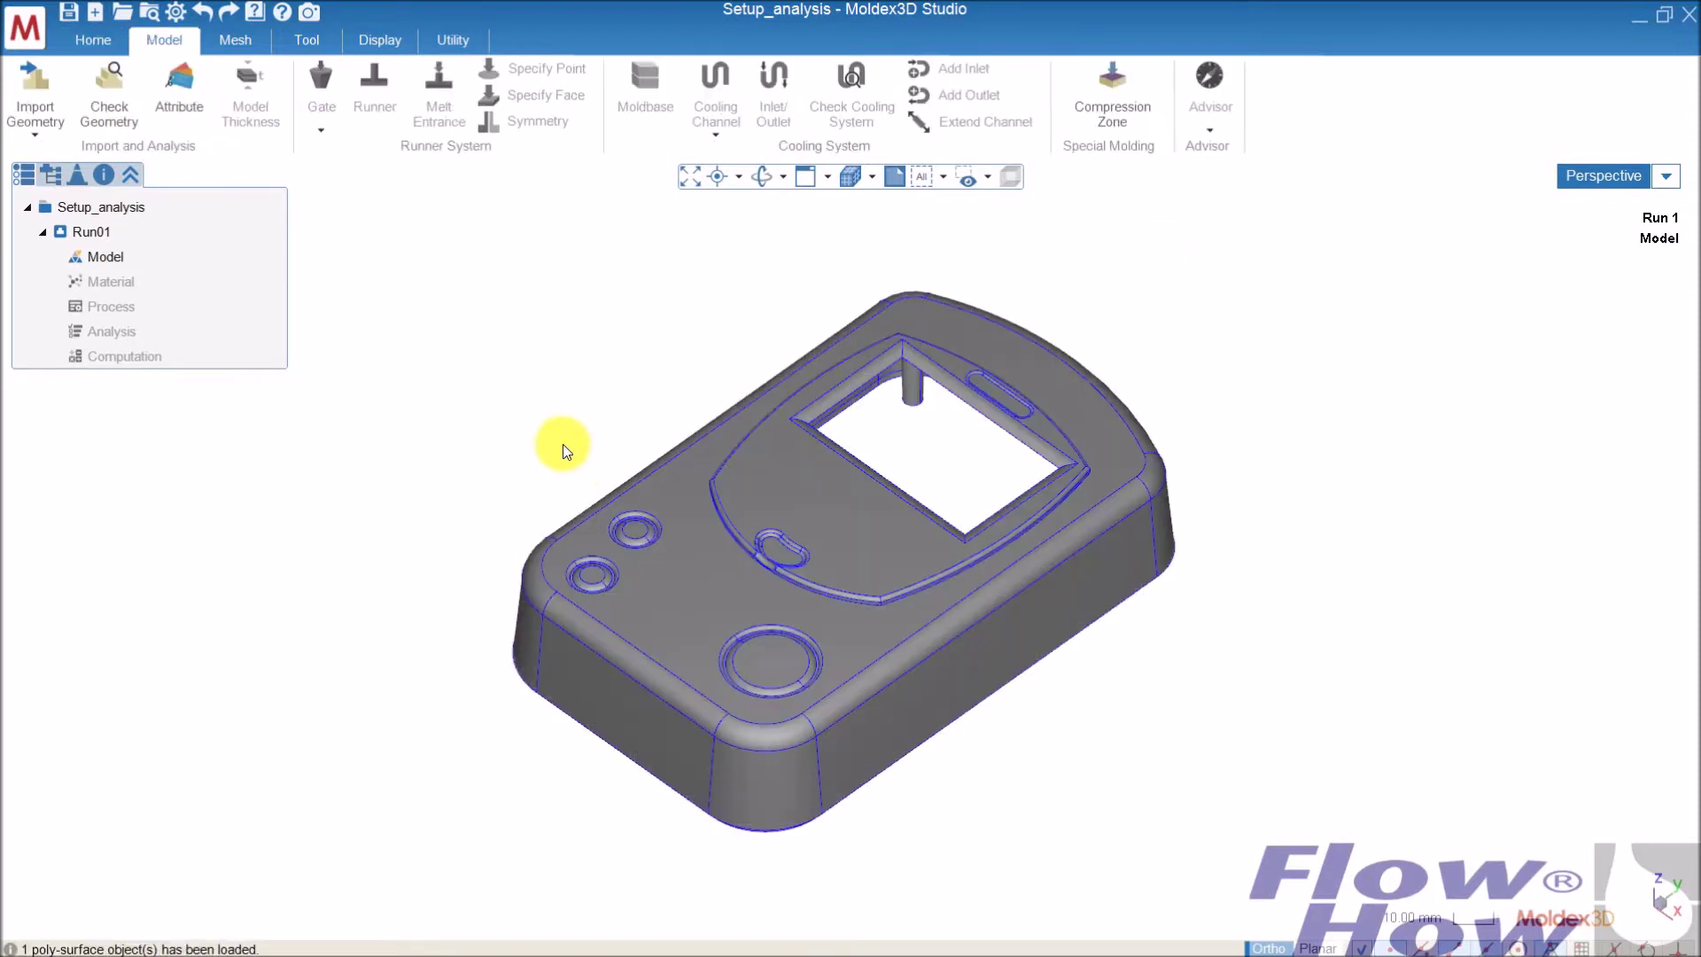
Assign the Part attribute to the imported medical housing.
middle_click_drag(661, 558, 733, 497)
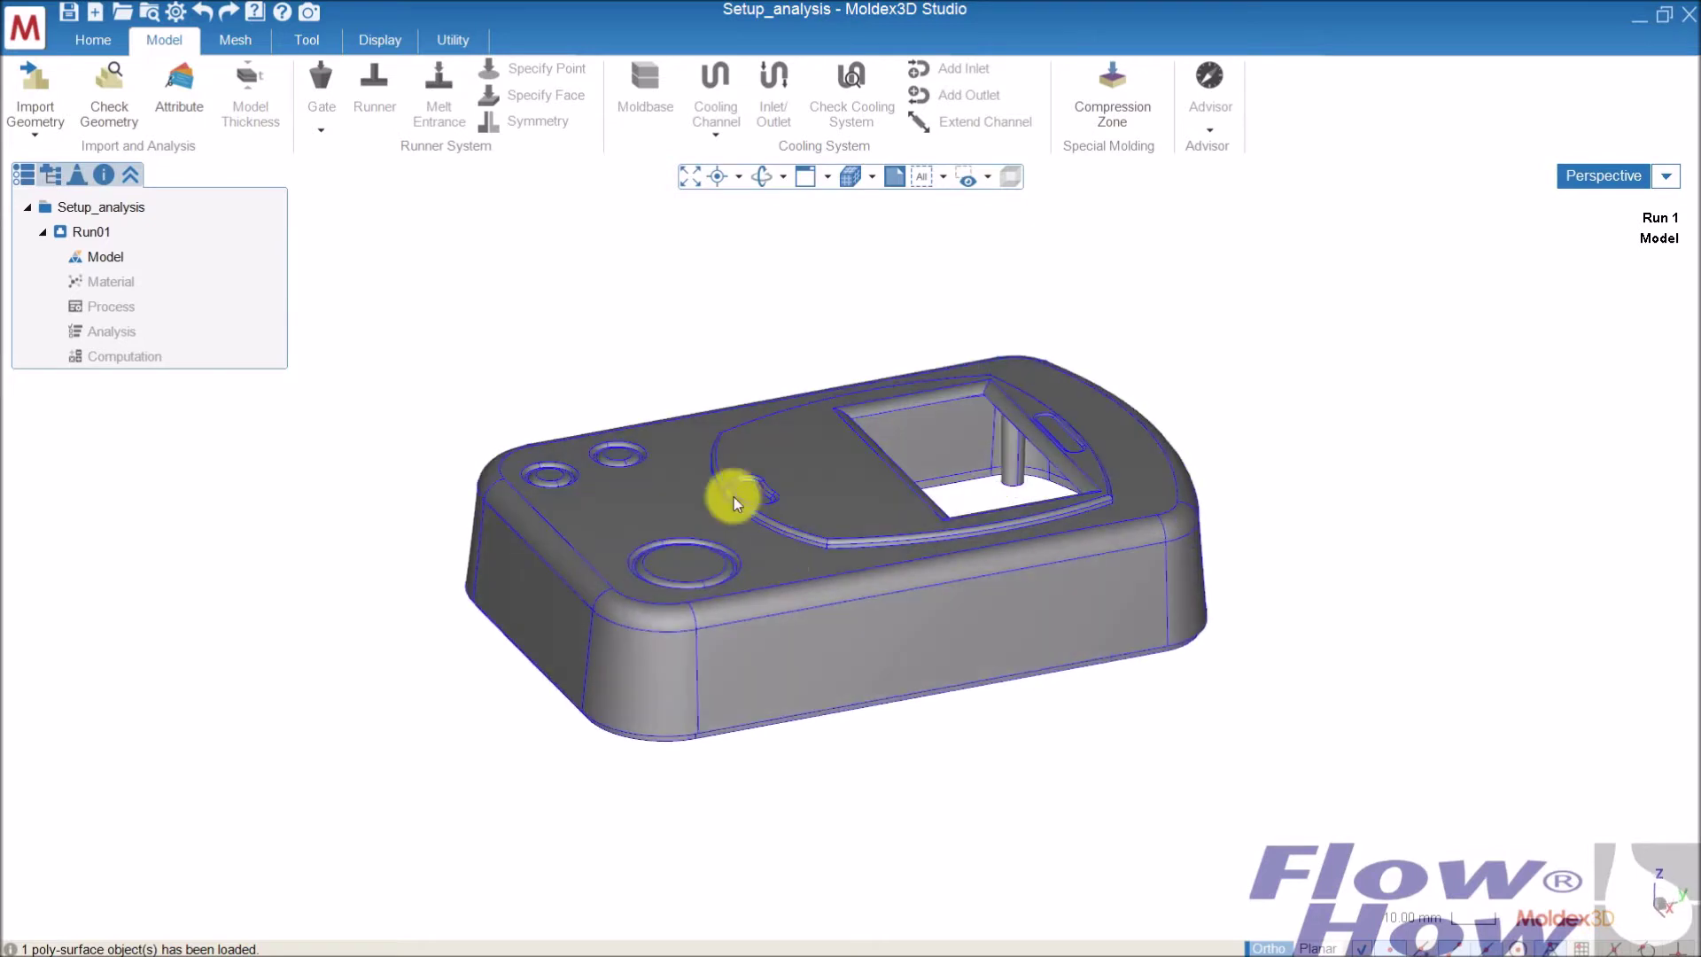
left_click(674, 481)
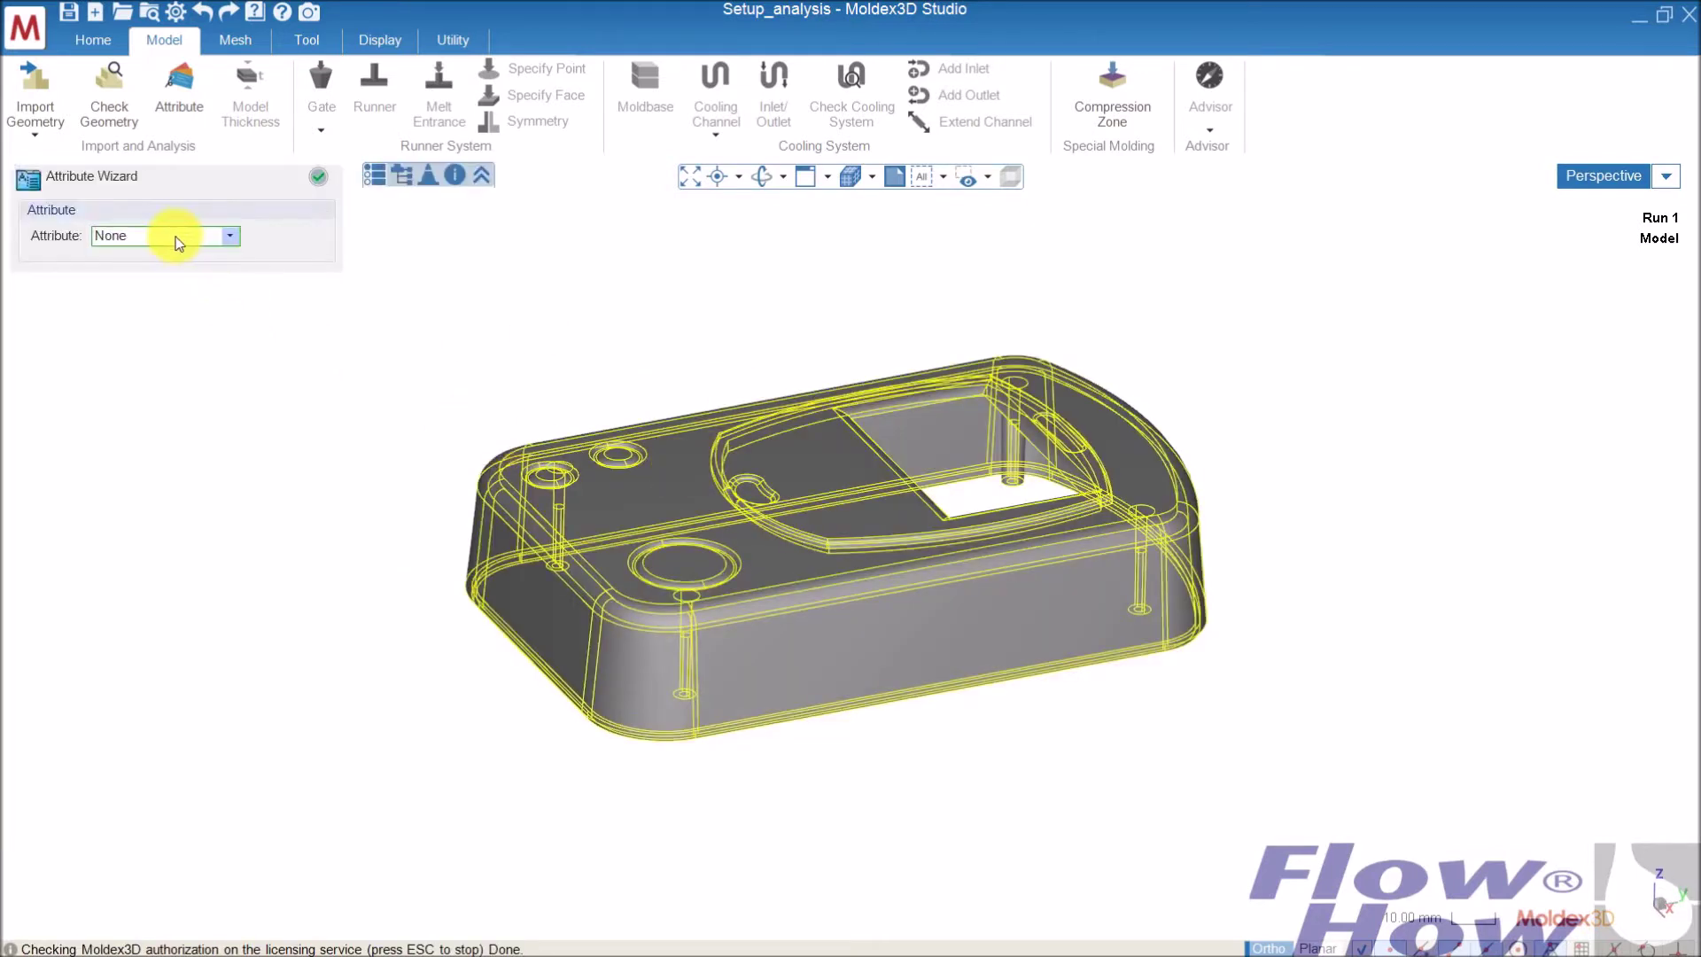
left_click(175, 236)
left_click(153, 281)
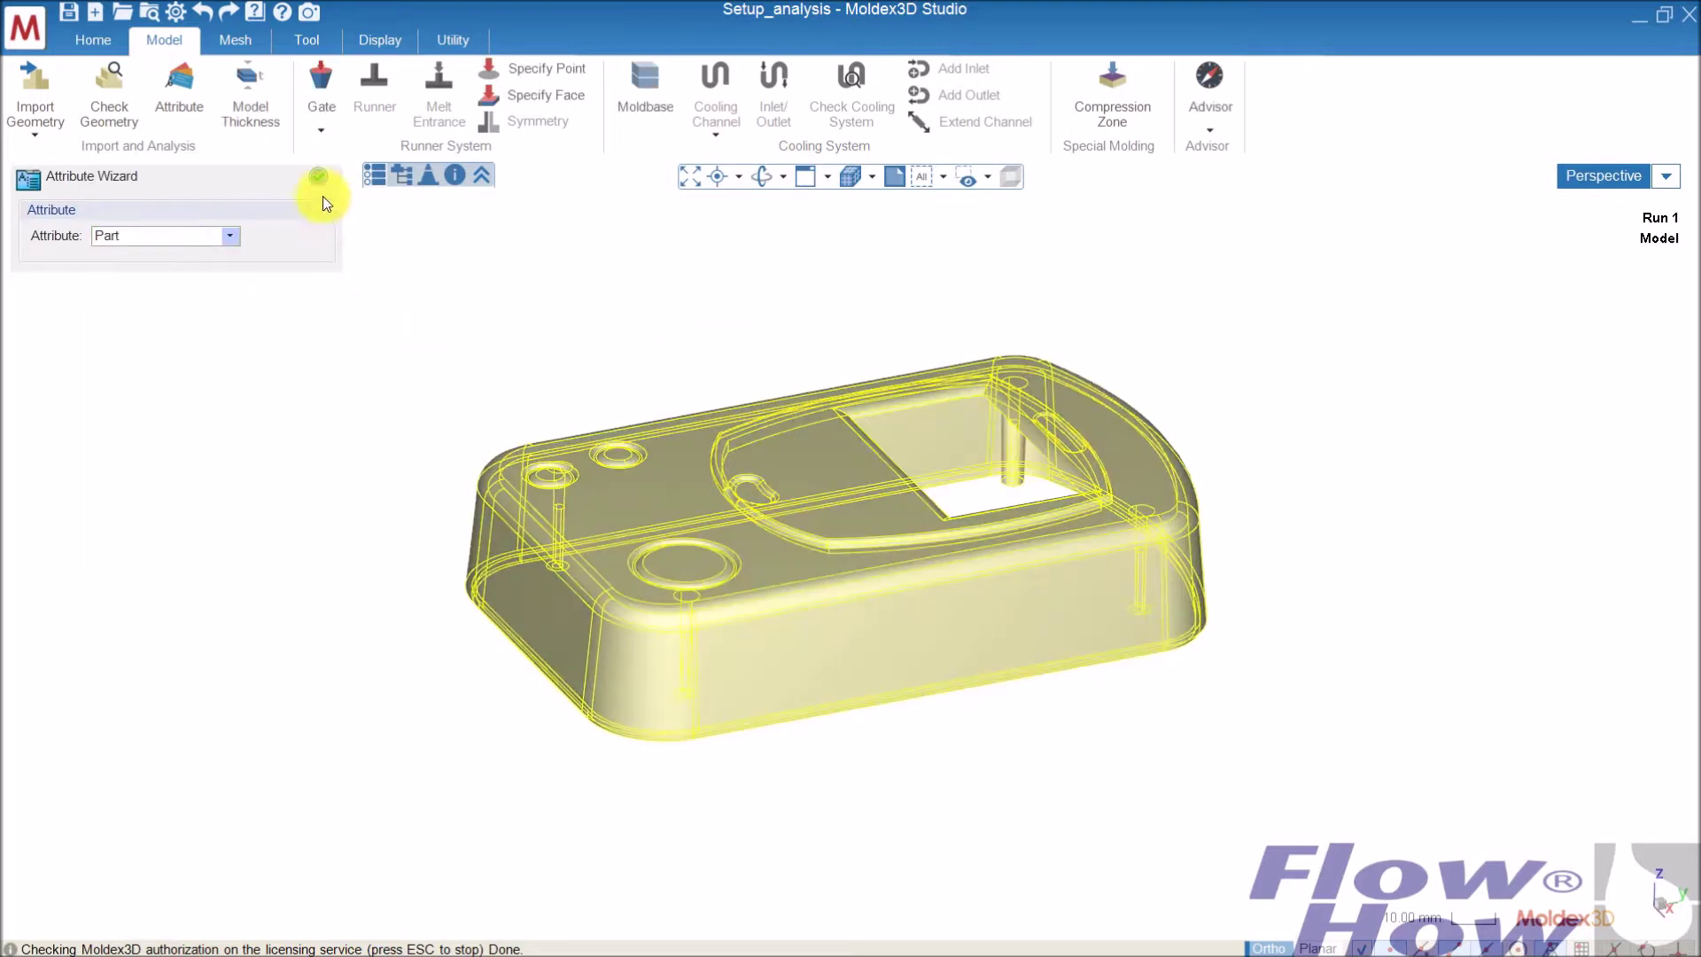
left_click(316, 179)
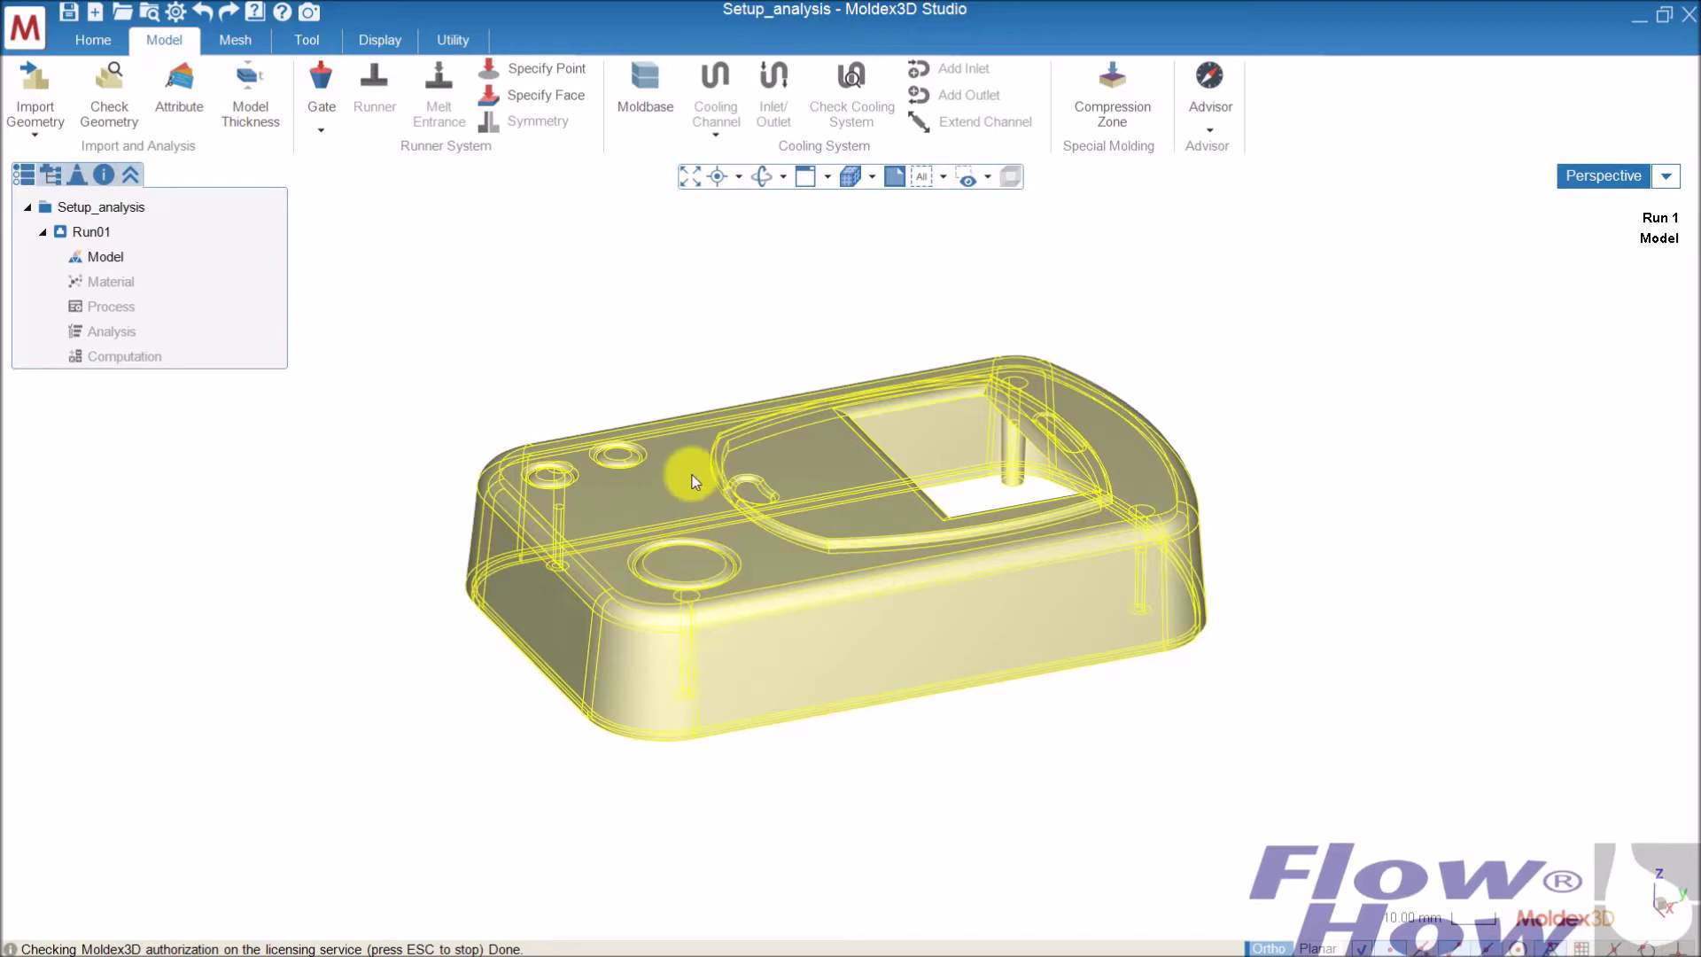
mouse_move(715, 383)
middle_mouse_down()
mouse_move(687, 336)
mouse_move(641, 396)
middle_mouse_up()
left_click(581, 357)
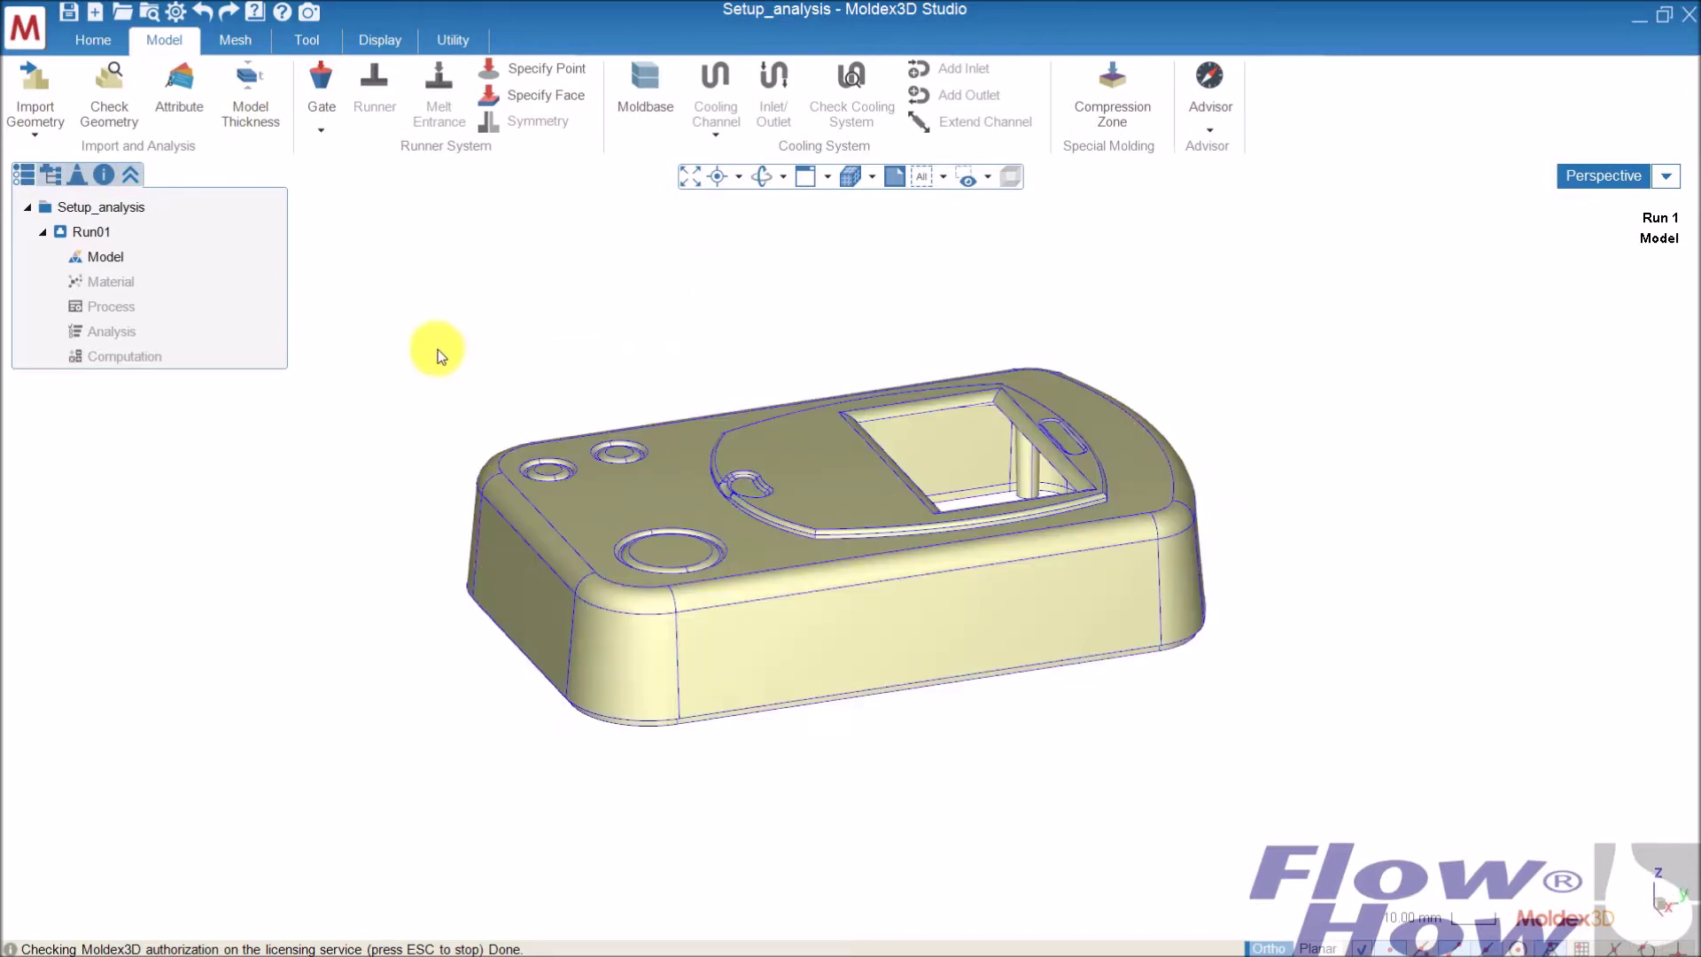
Reopen the housing's injection molding attribute settings and review the available attribute types, keeping Part.
left_click(624, 456)
right_click(640, 456)
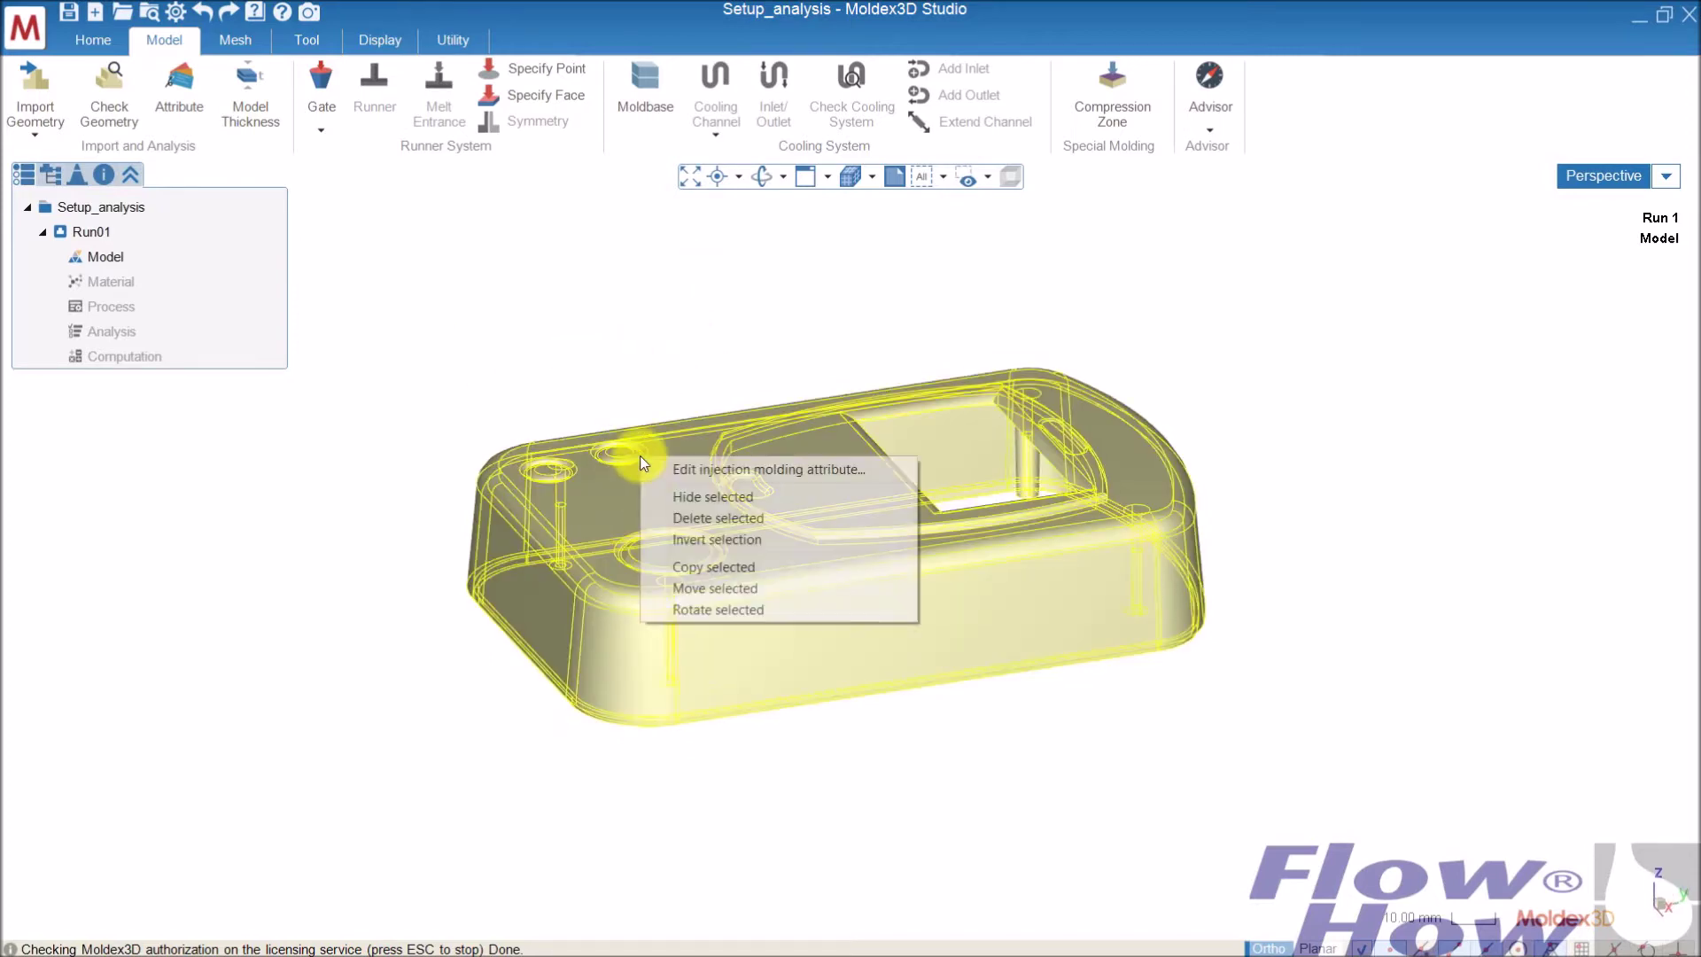
left_click(718, 469)
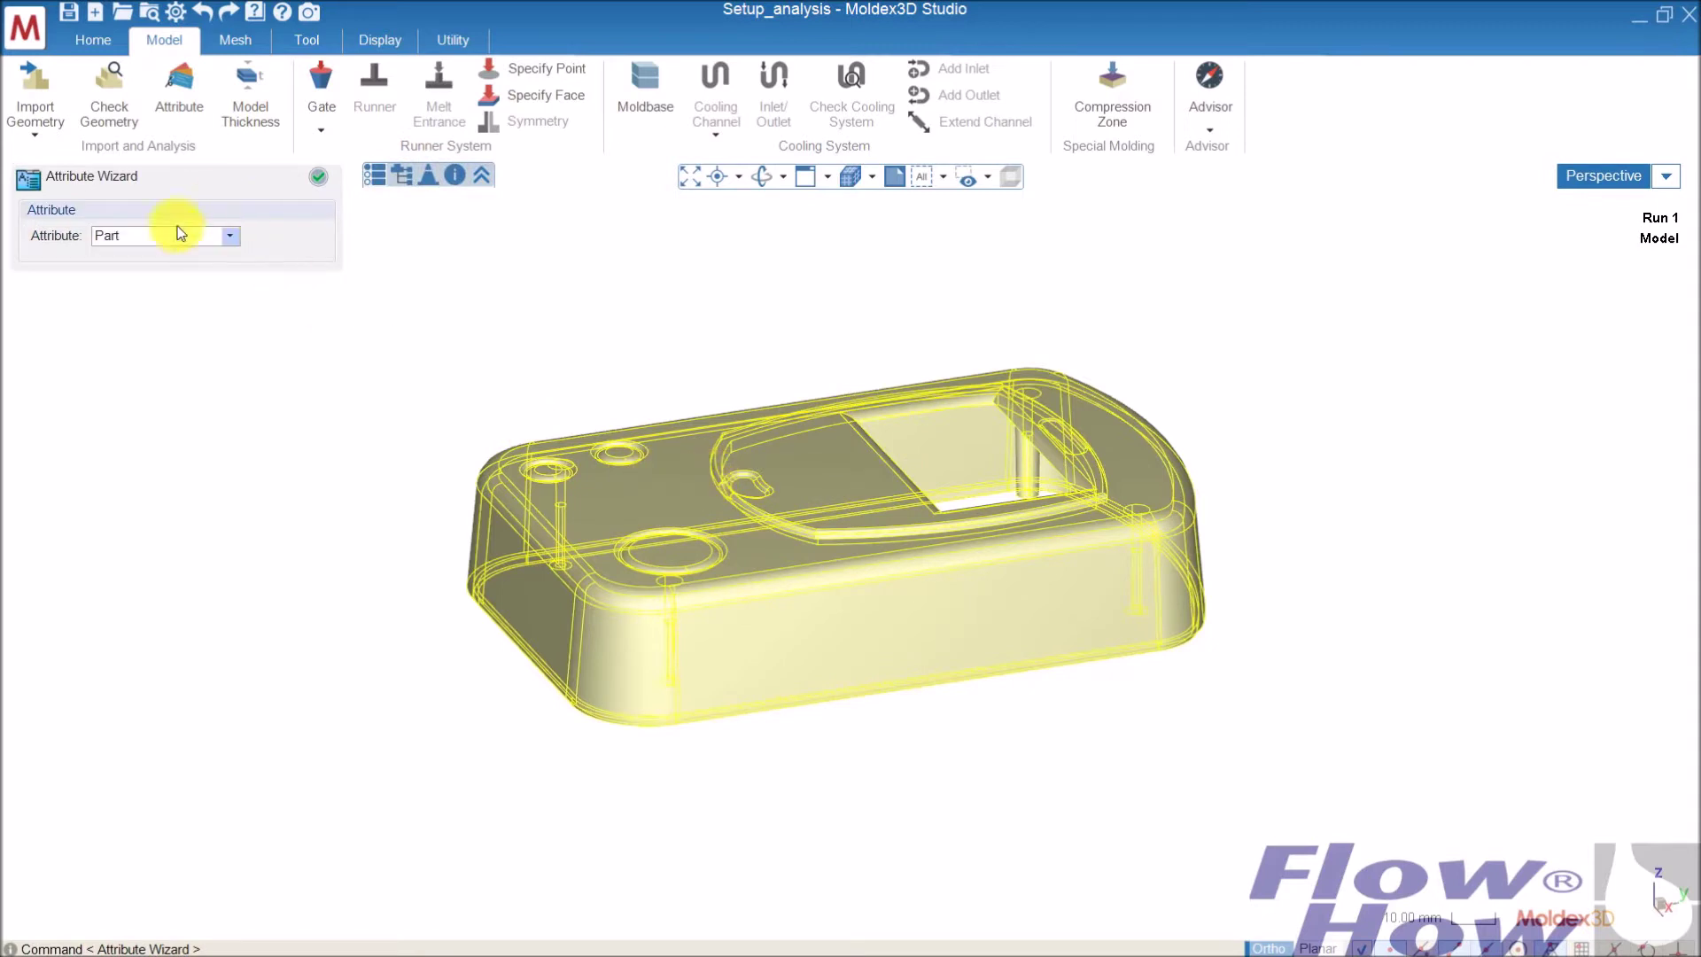
left_click(209, 236)
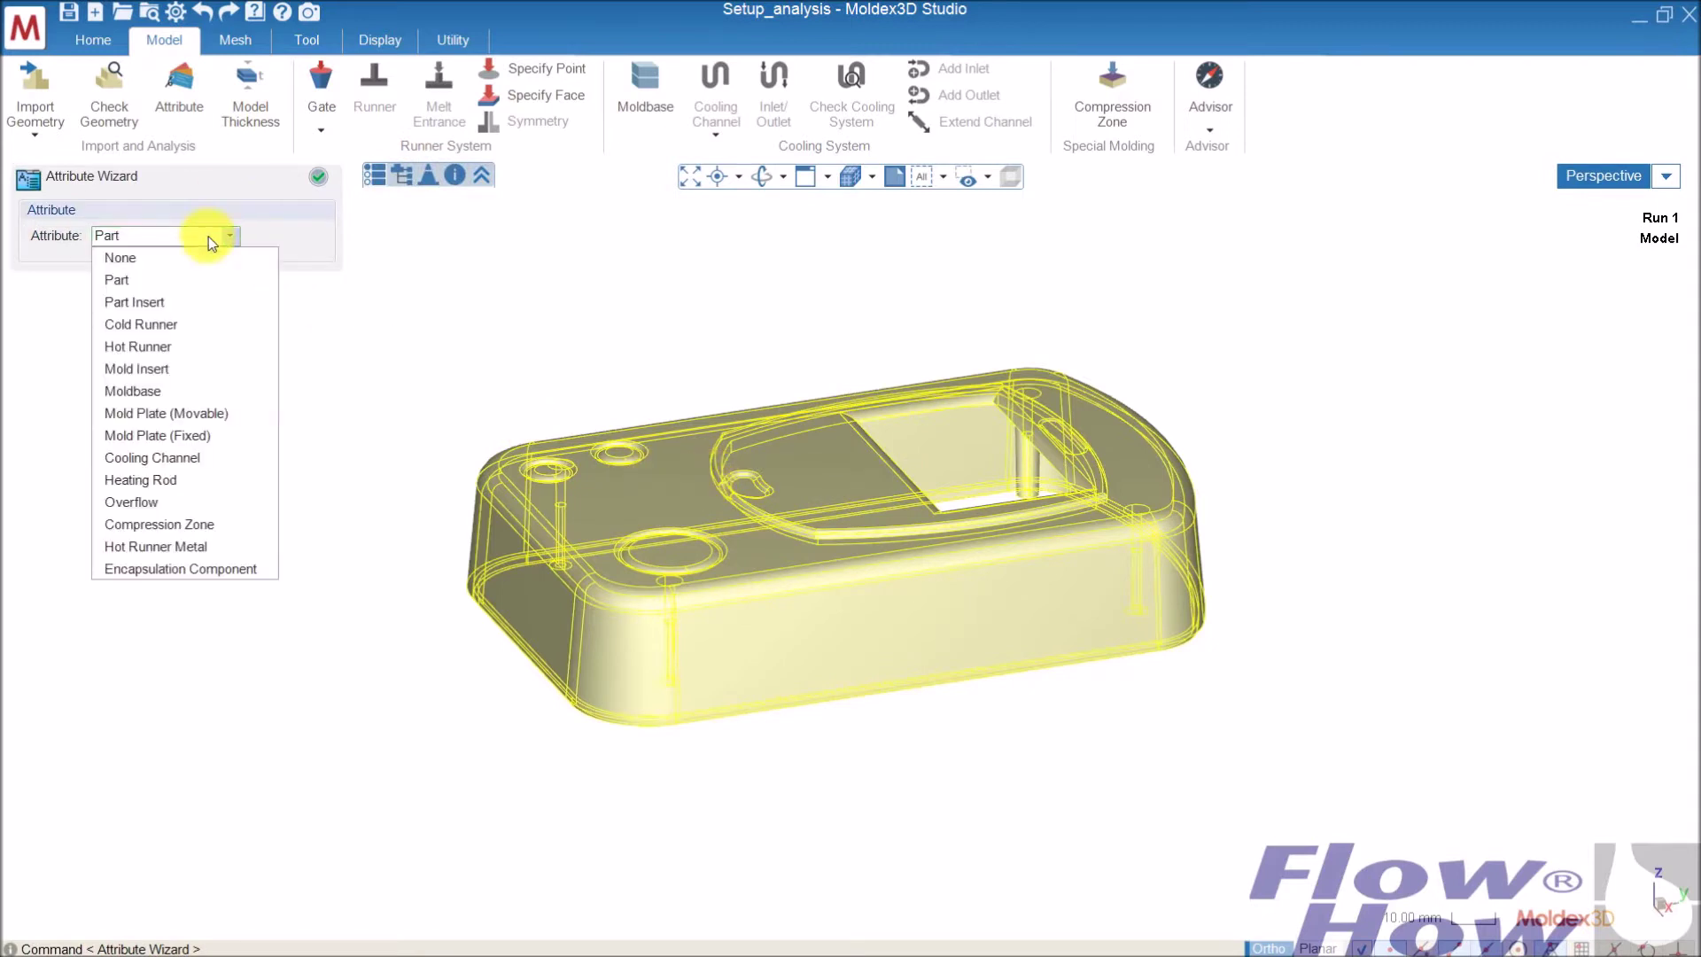
left_click(319, 175)
left_click(319, 177)
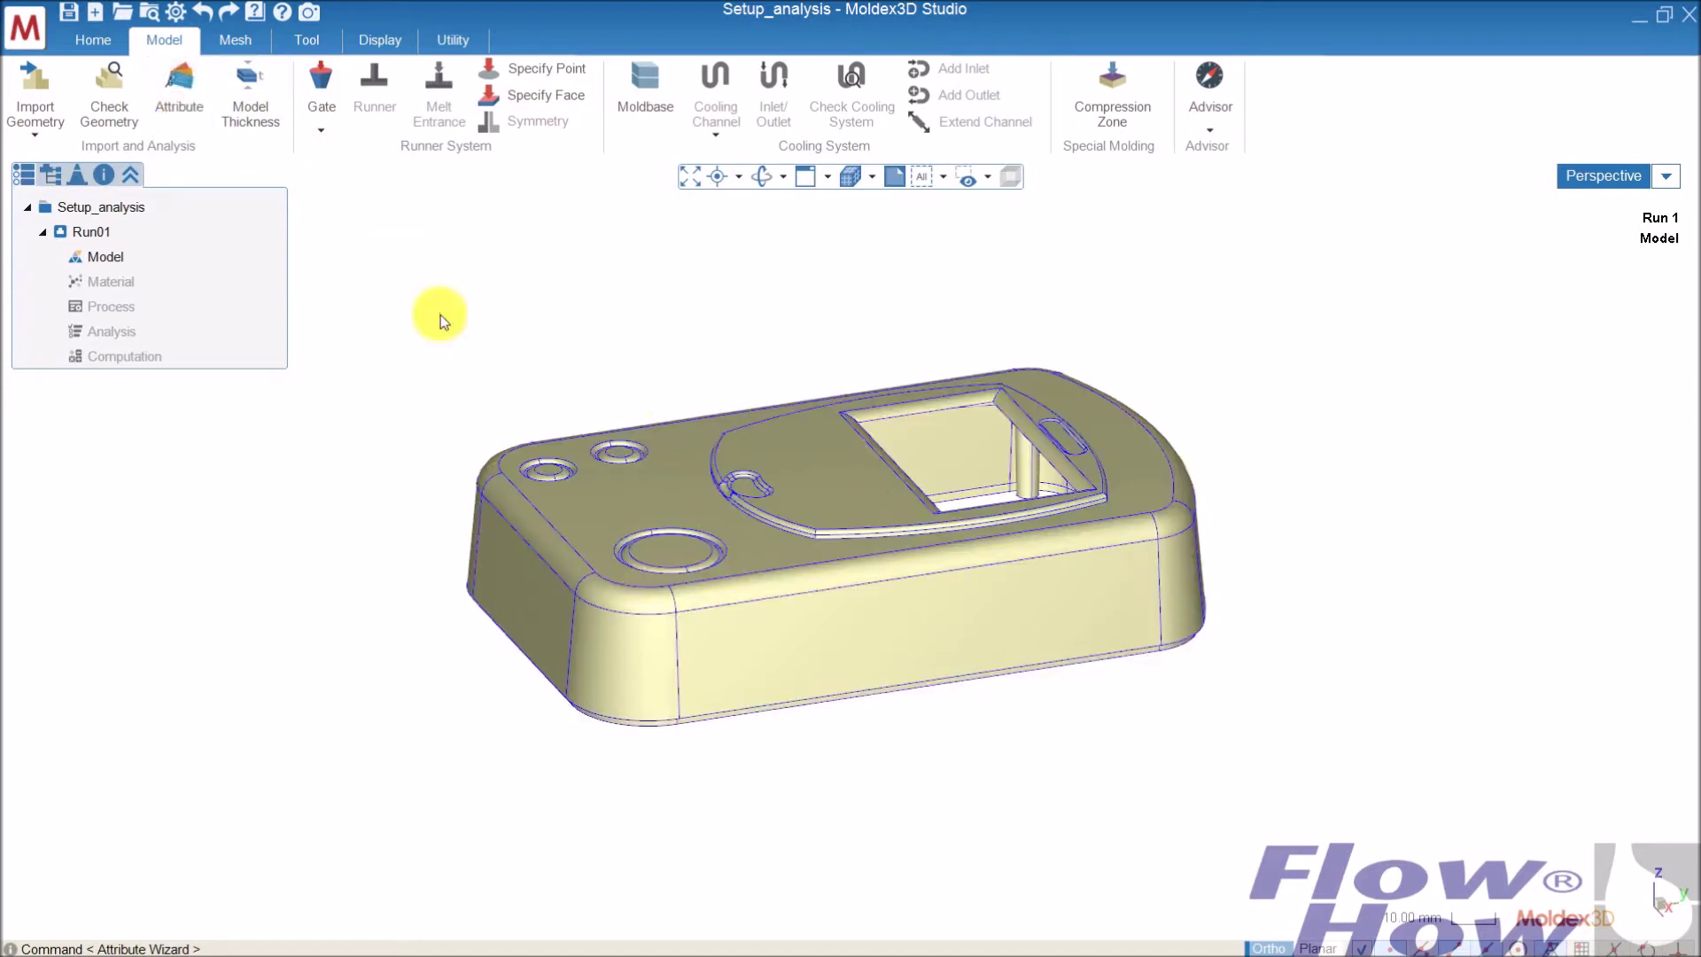
left_click(201, 103)
left_click(675, 517)
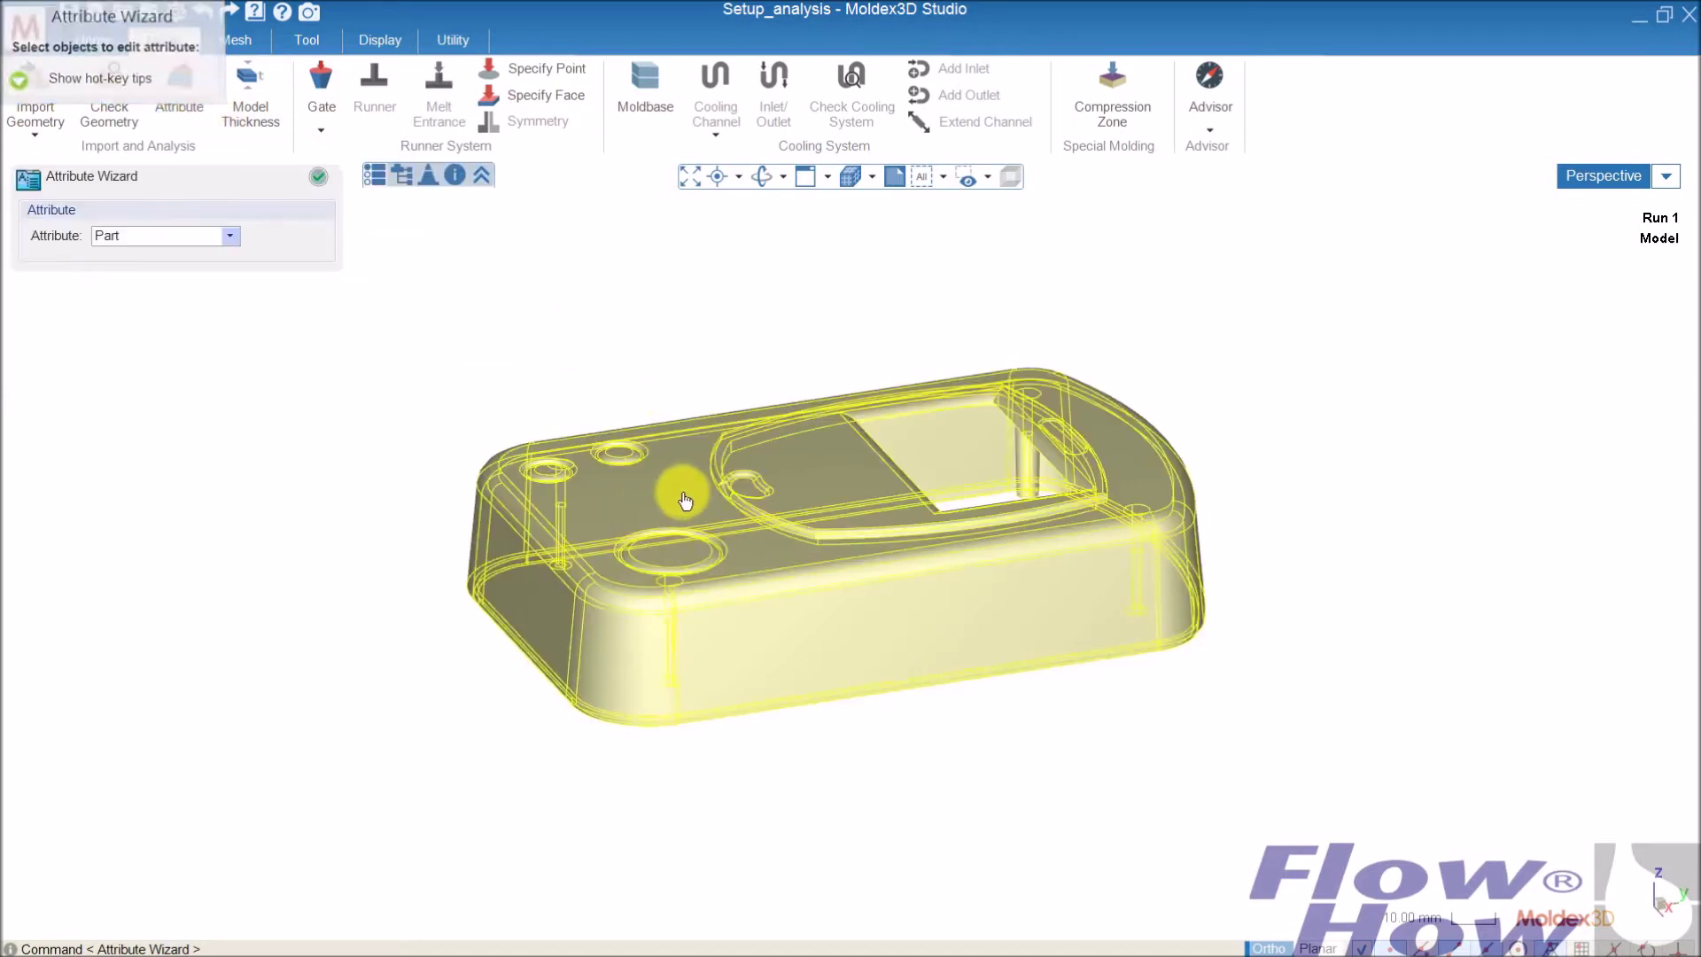
left_click(319, 177)
left_click(556, 332)
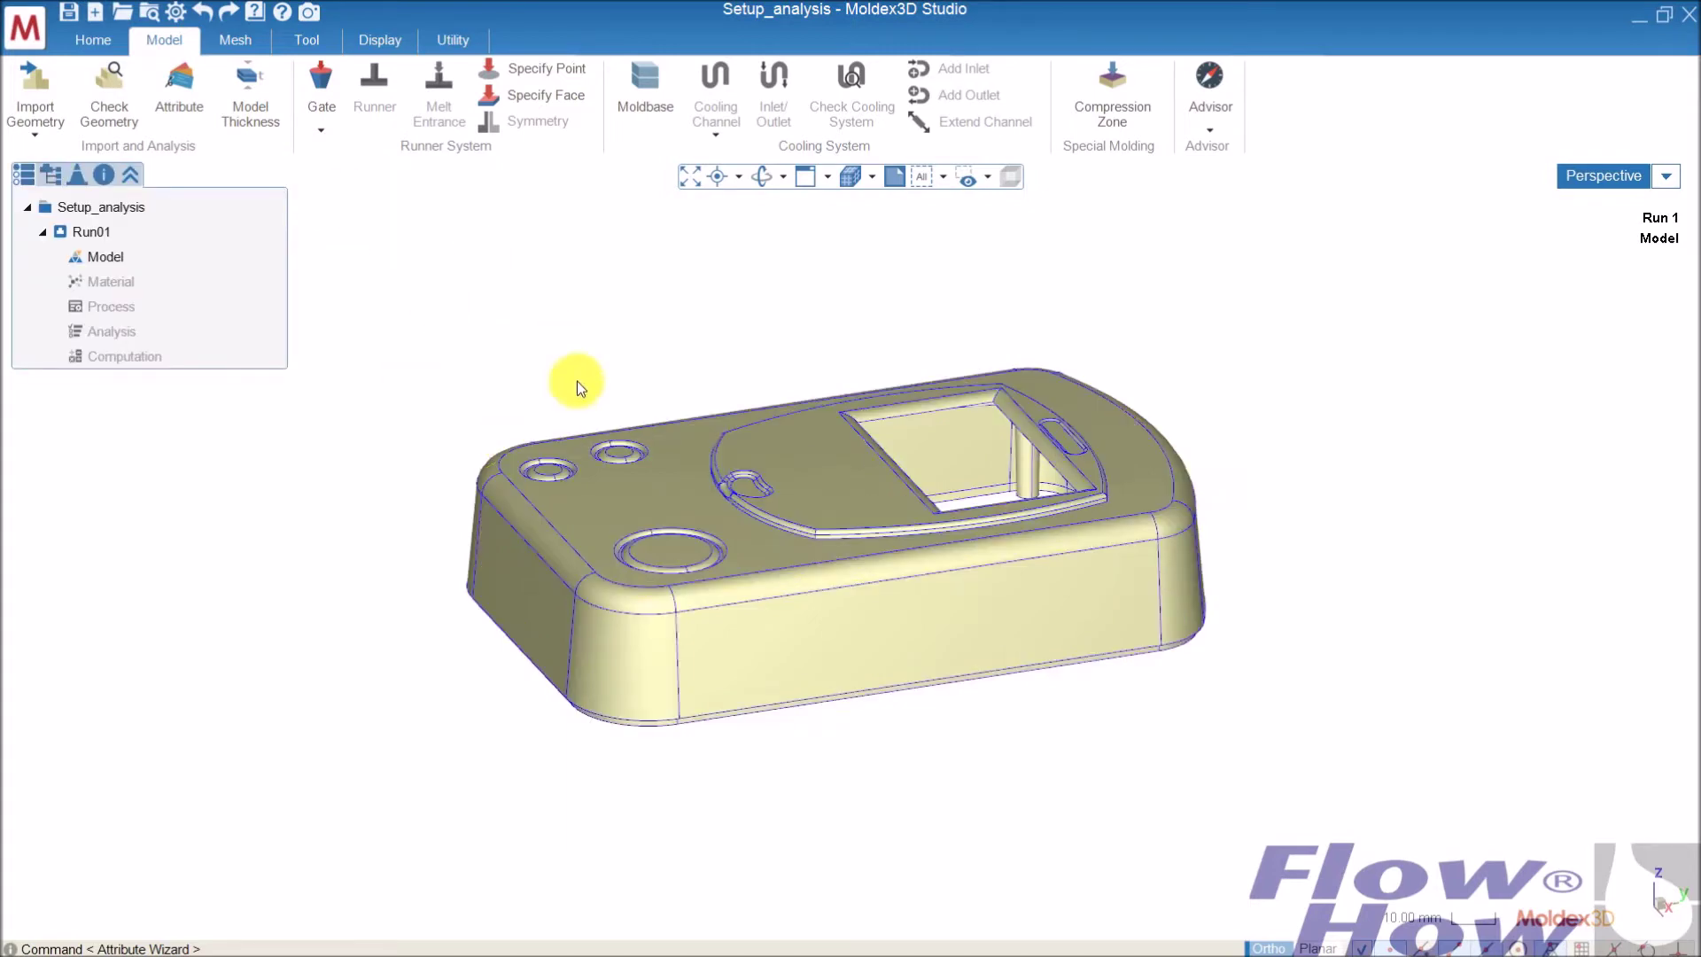
Add a pin gate with a gate size of 1.6 on the housing's top face, between the small and large round recesses.
middle_click_drag(561, 358, 665, 416)
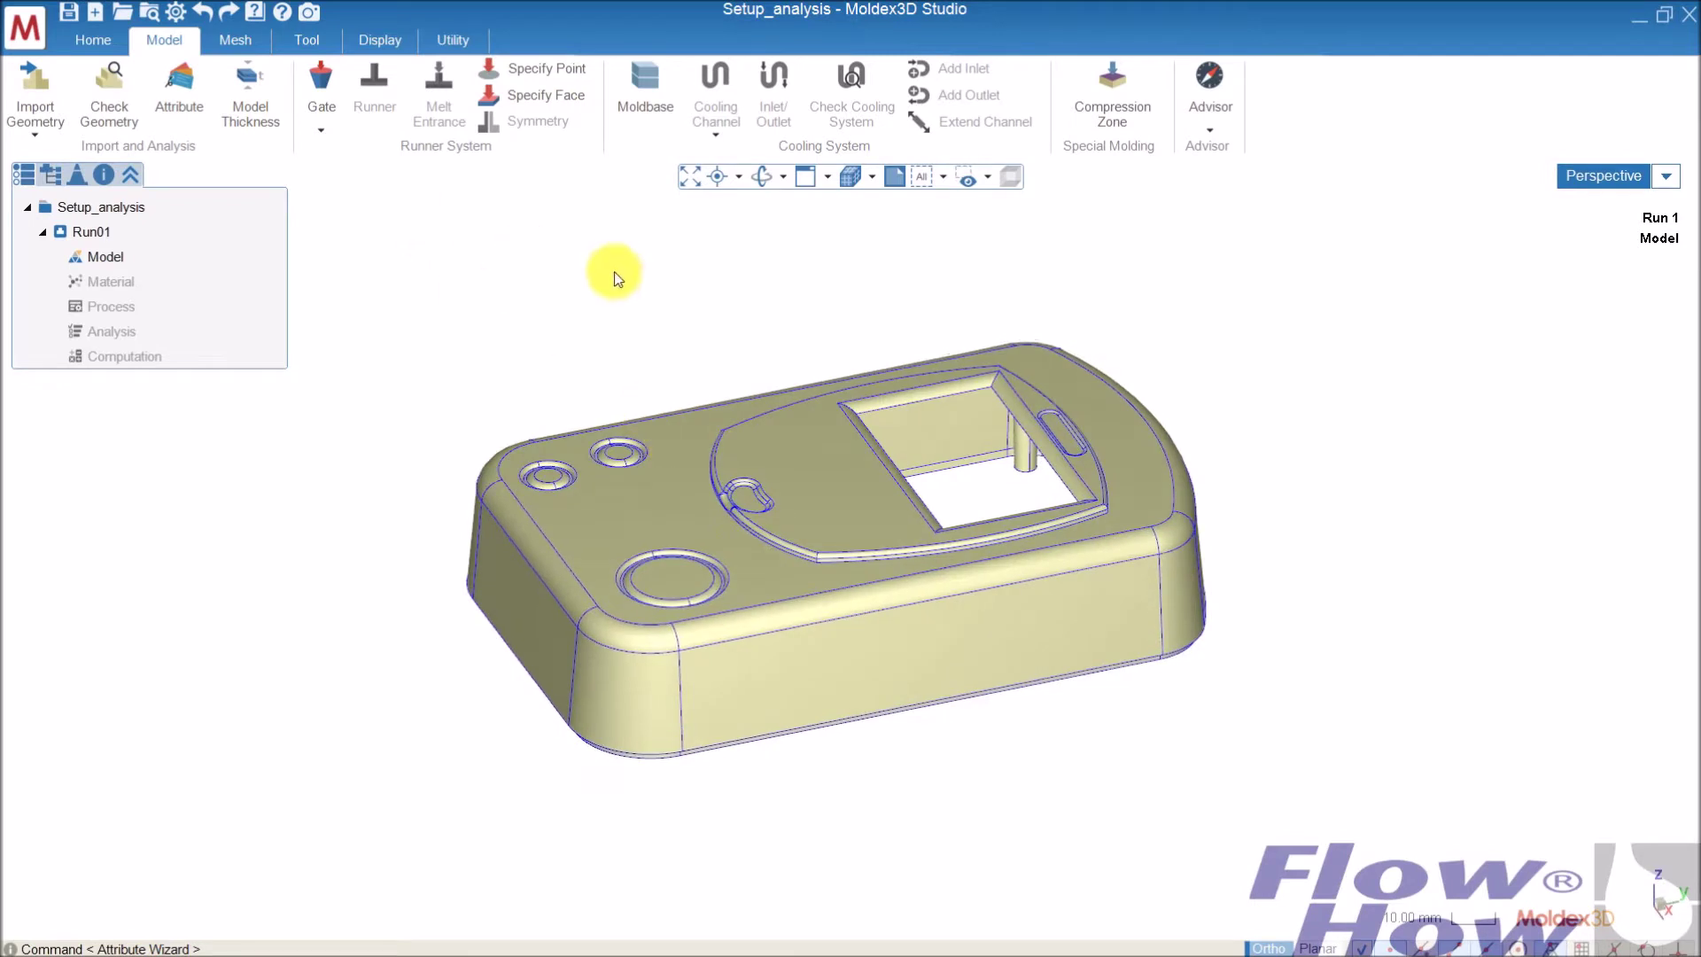
left_click(323, 78)
scroll(673, 519, "up", 1)
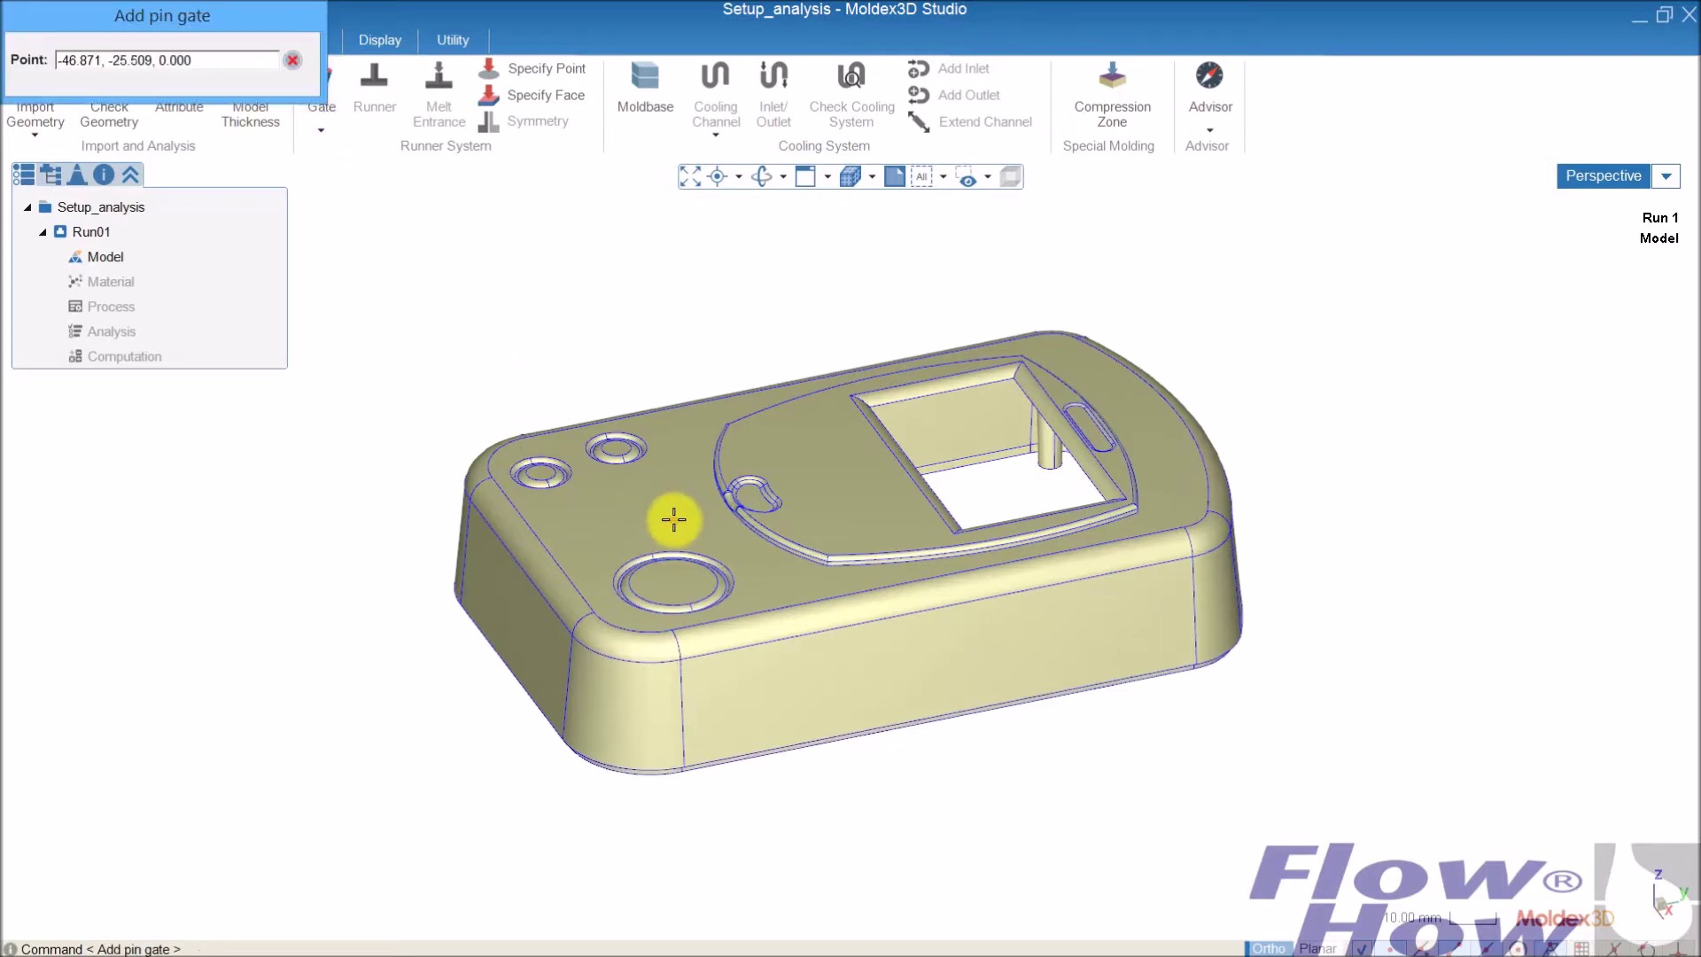
scroll(673, 519, "up", 3)
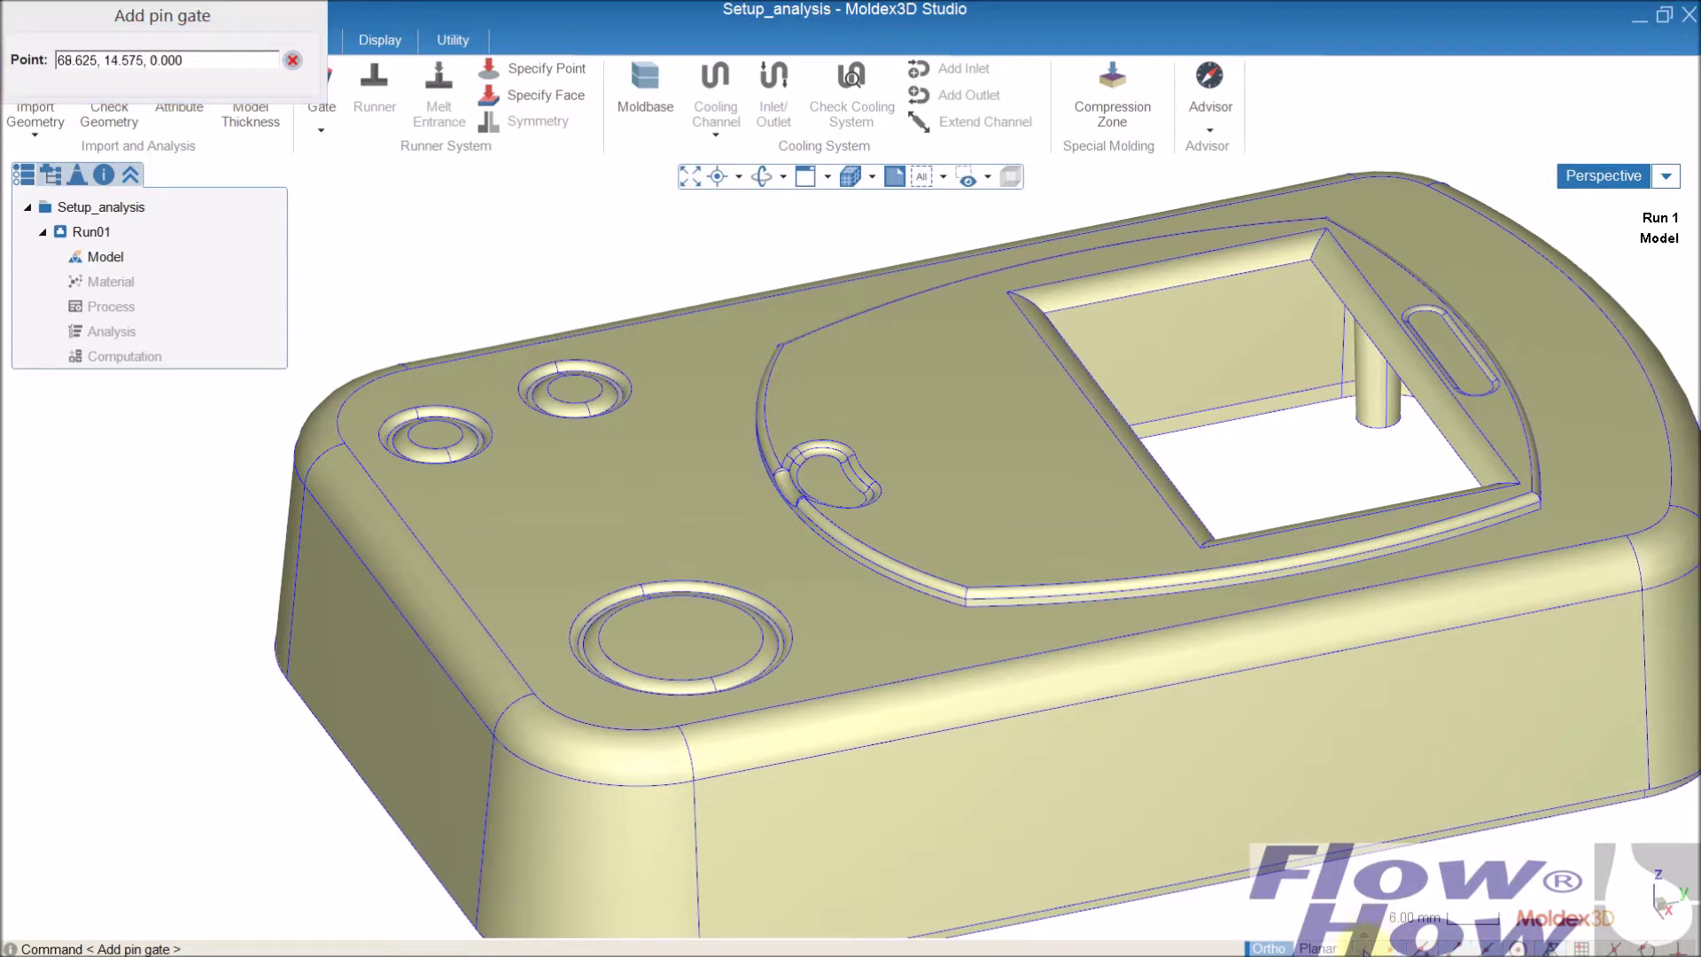
scroll(709, 540, "up", 3)
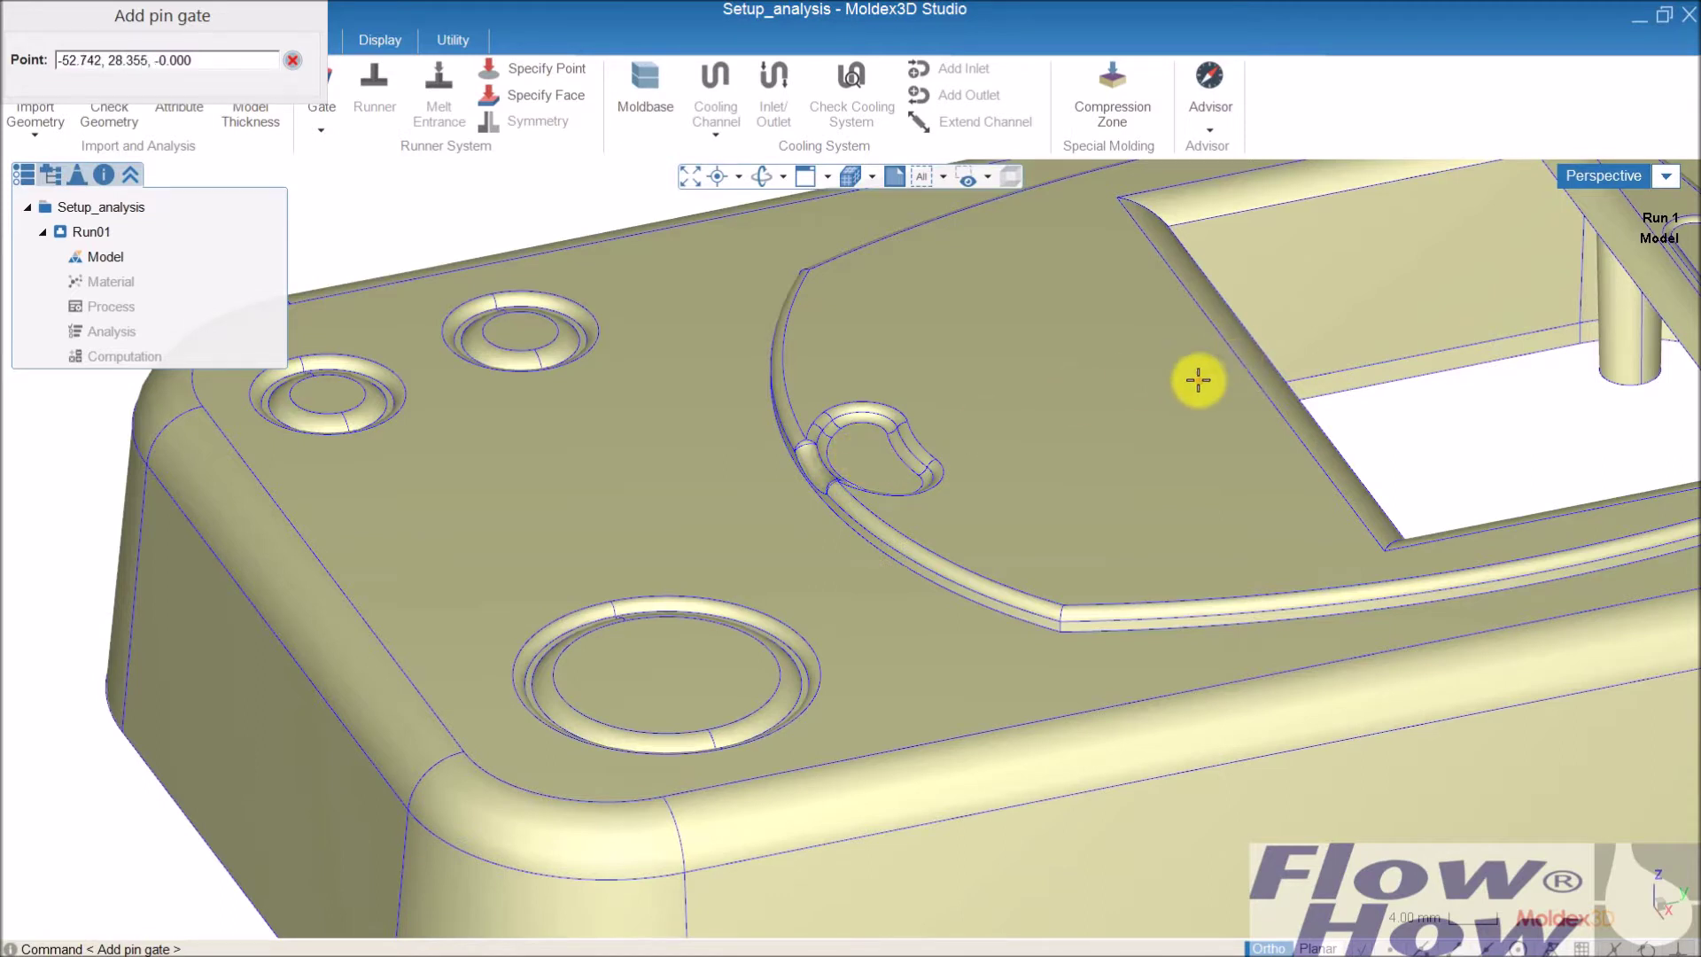
left_click(518, 519)
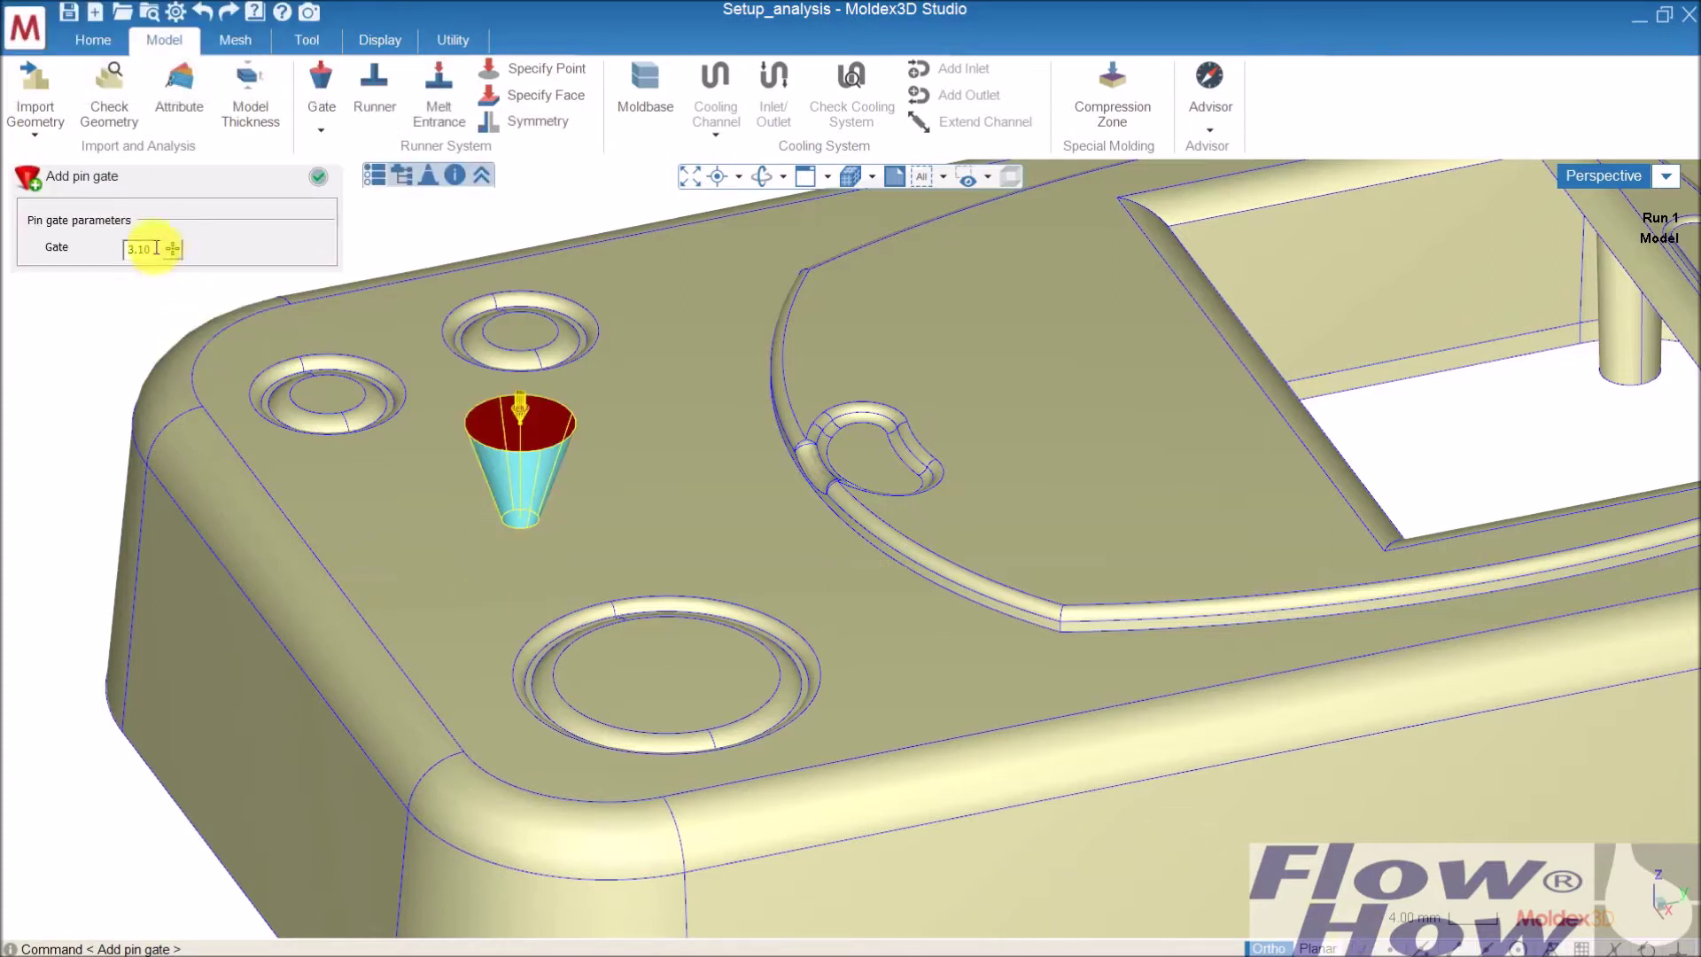
left_click_drag(140, 249, 92, 253)
type("1.6")
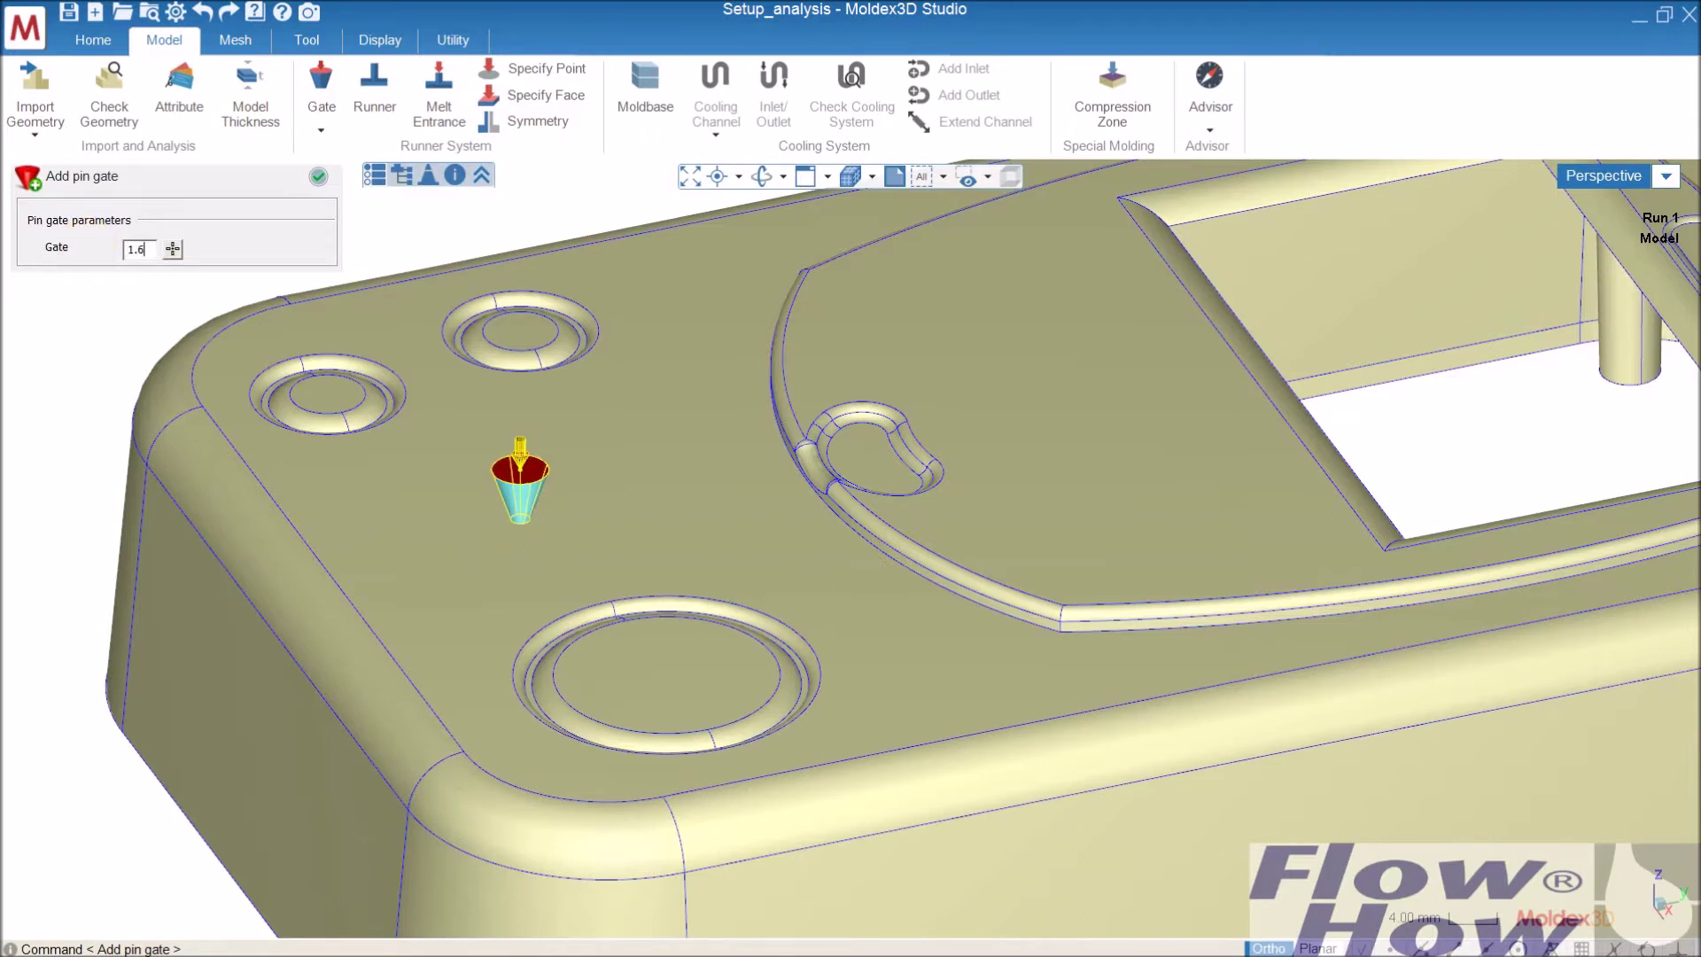
left_click(321, 178)
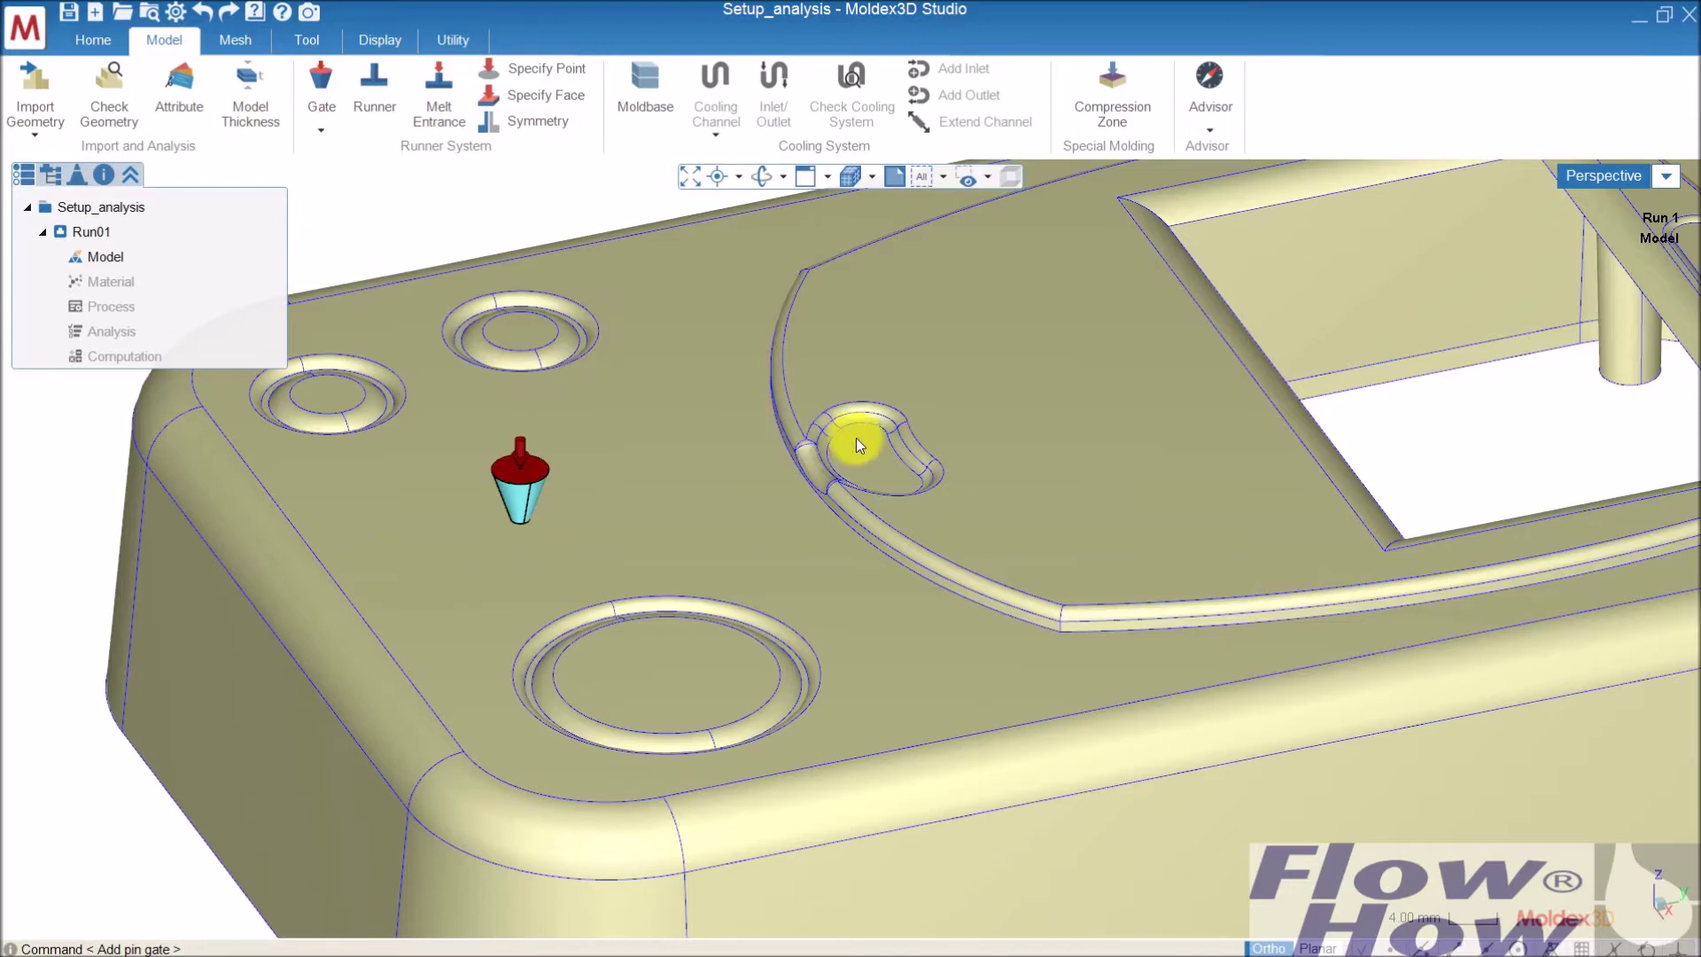
Generate a moldbase around the housing with the default 260 x 260 size and Z-axis parting direction.
scroll(855, 438, "down", 6)
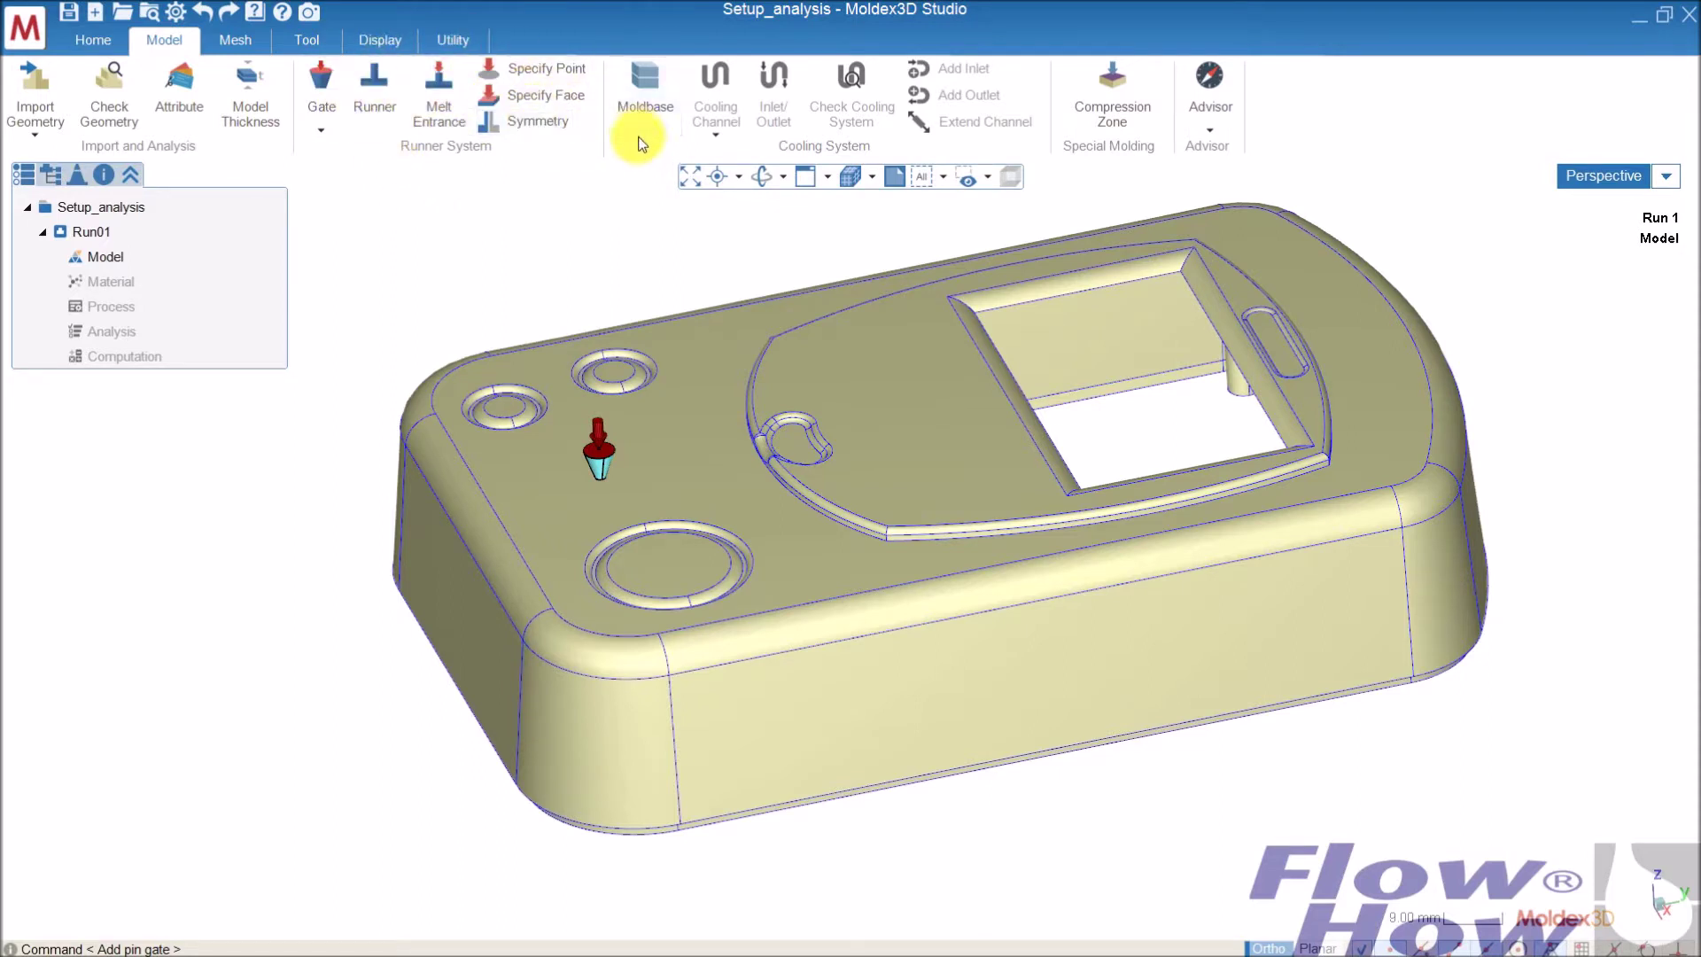
left_click(653, 89)
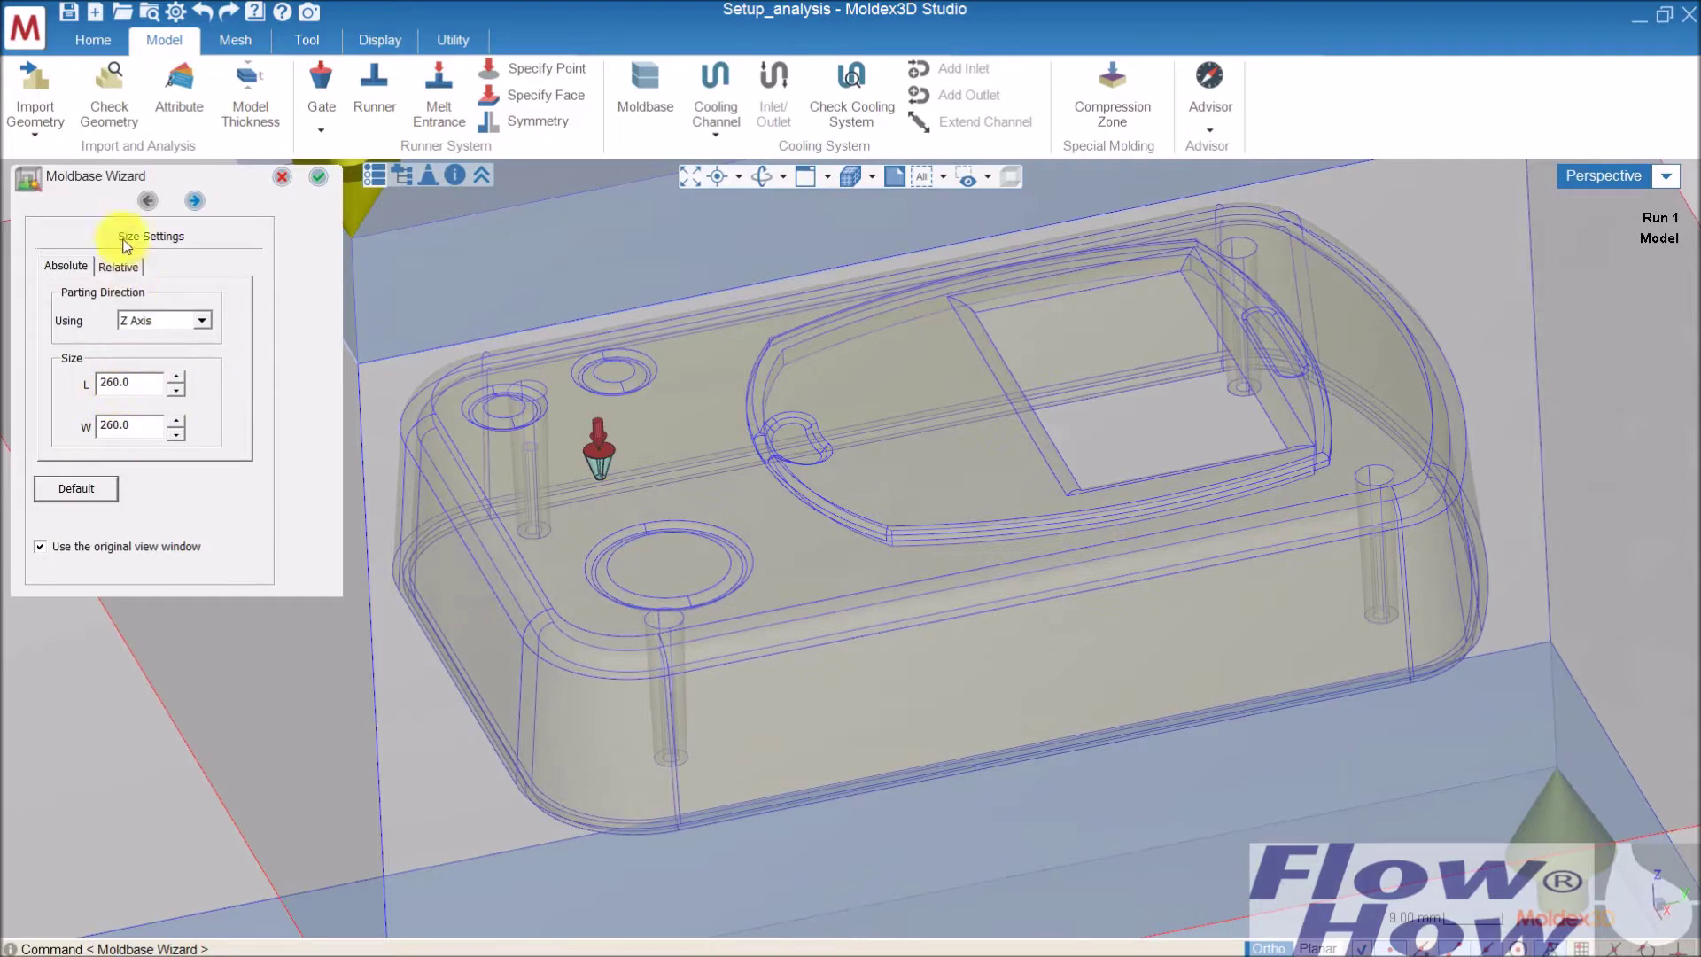
left_click(318, 176)
Start a cooling channel layout around the housing with the channel direction set to the Y axis.
scroll(964, 507, "down", 8)
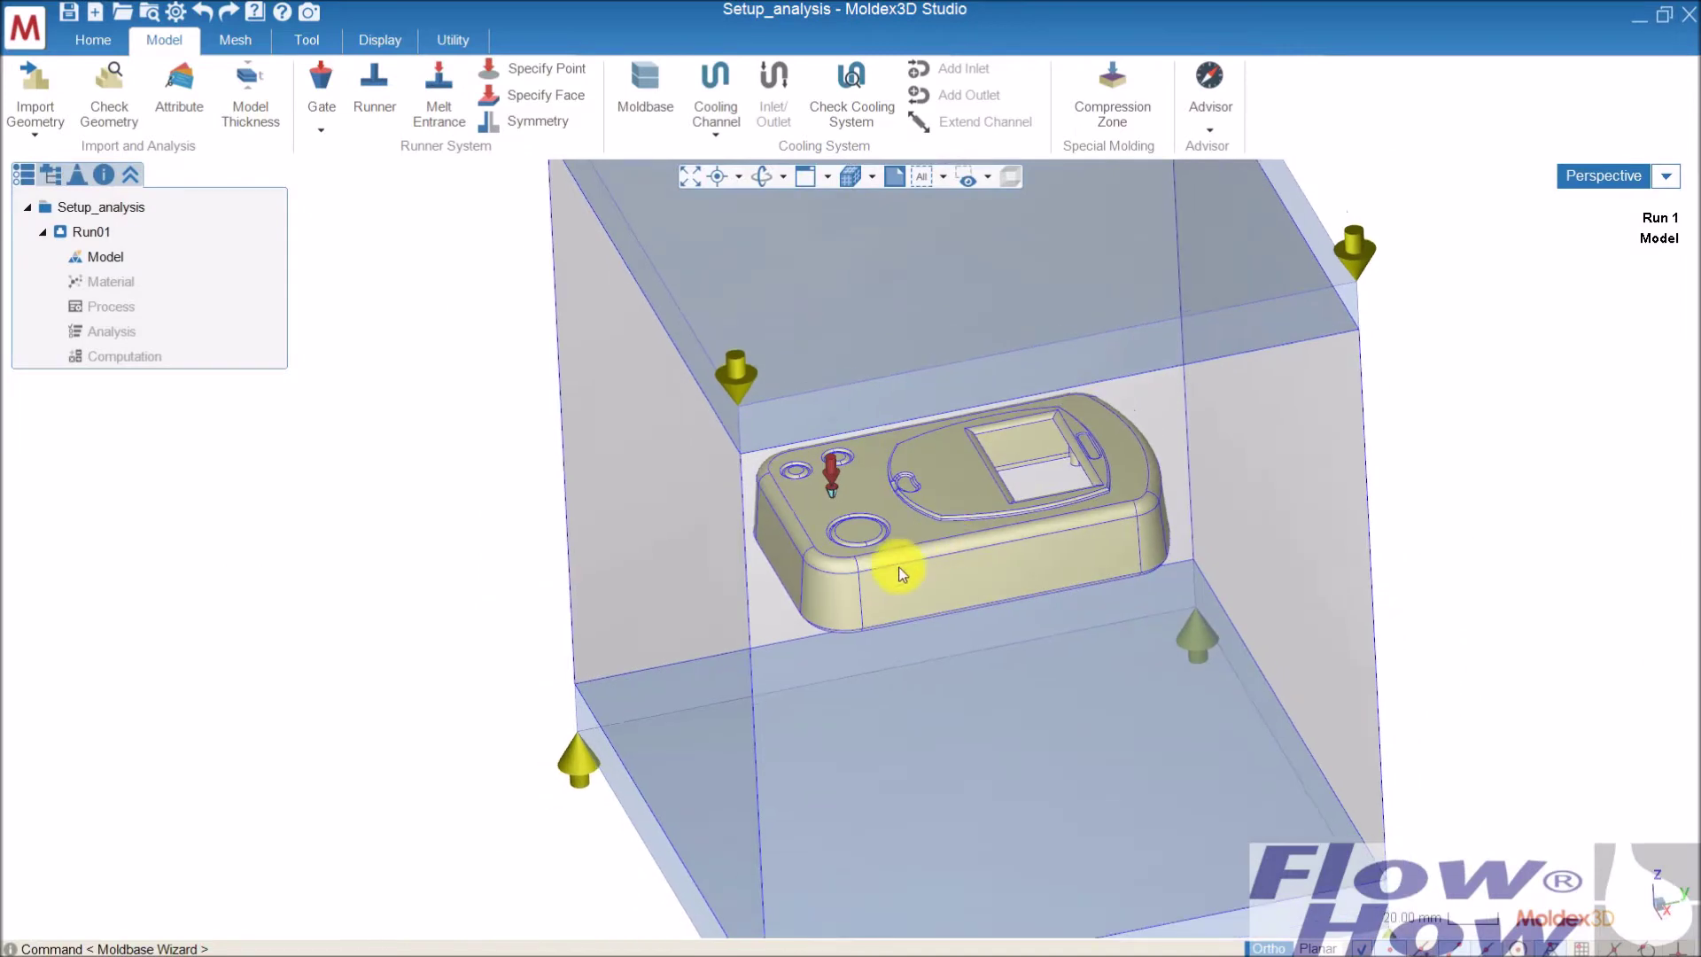
middle_click_drag(901, 574, 968, 493)
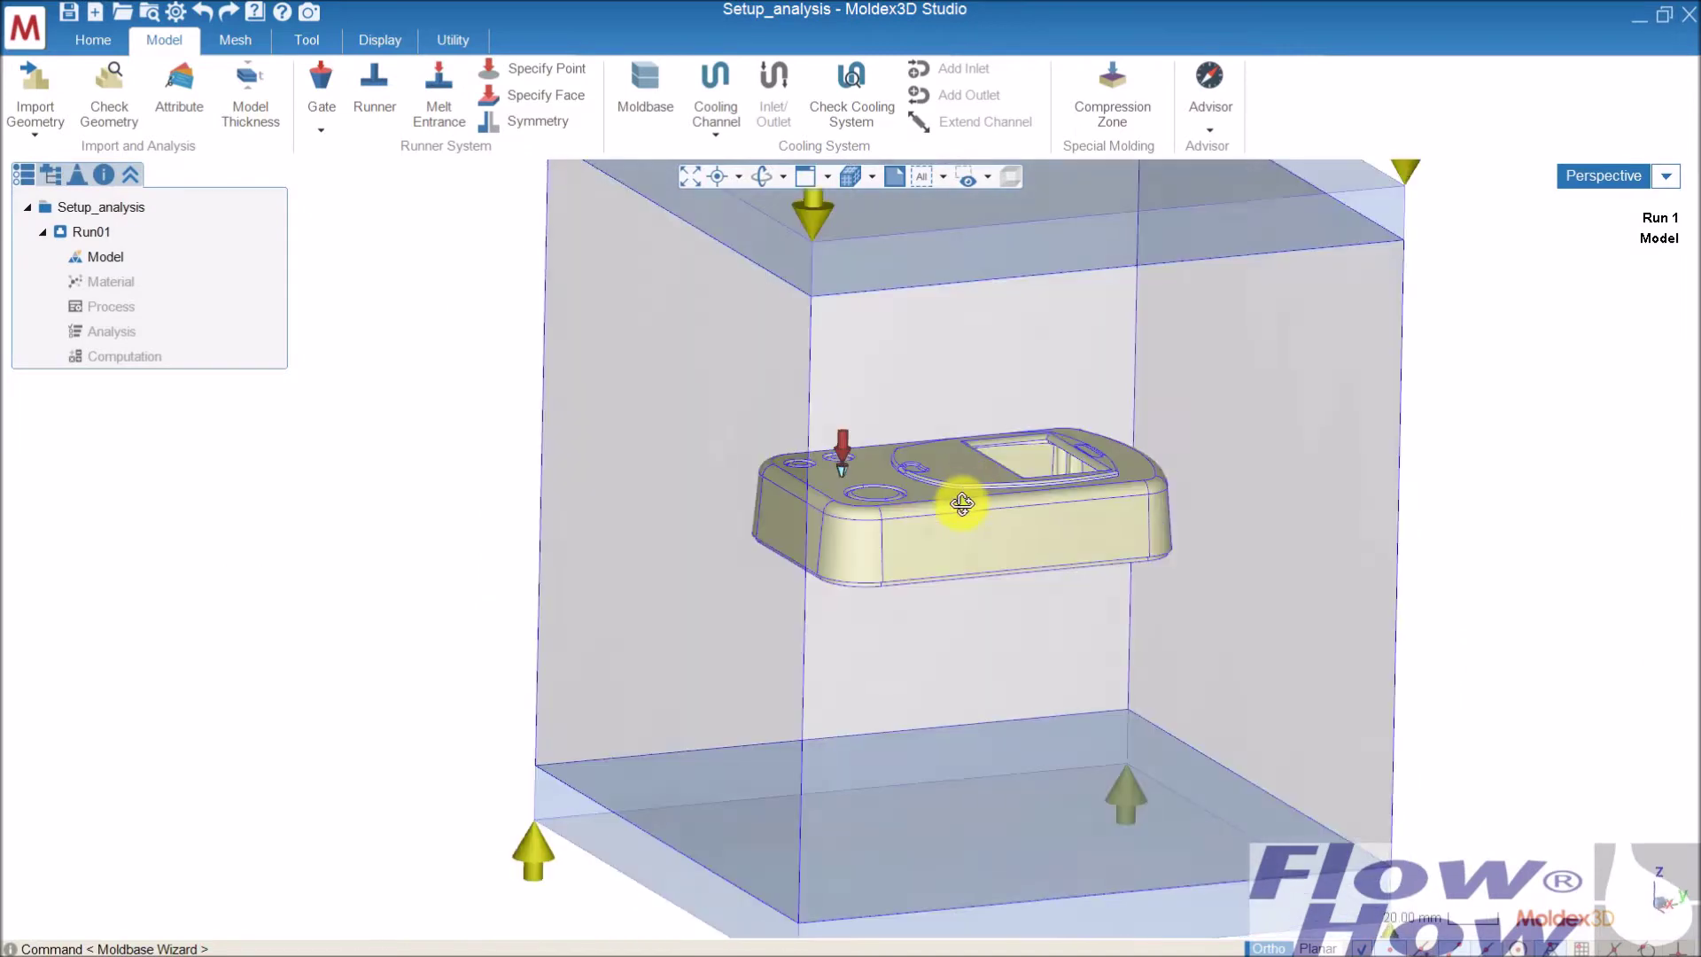
left_click(726, 74)
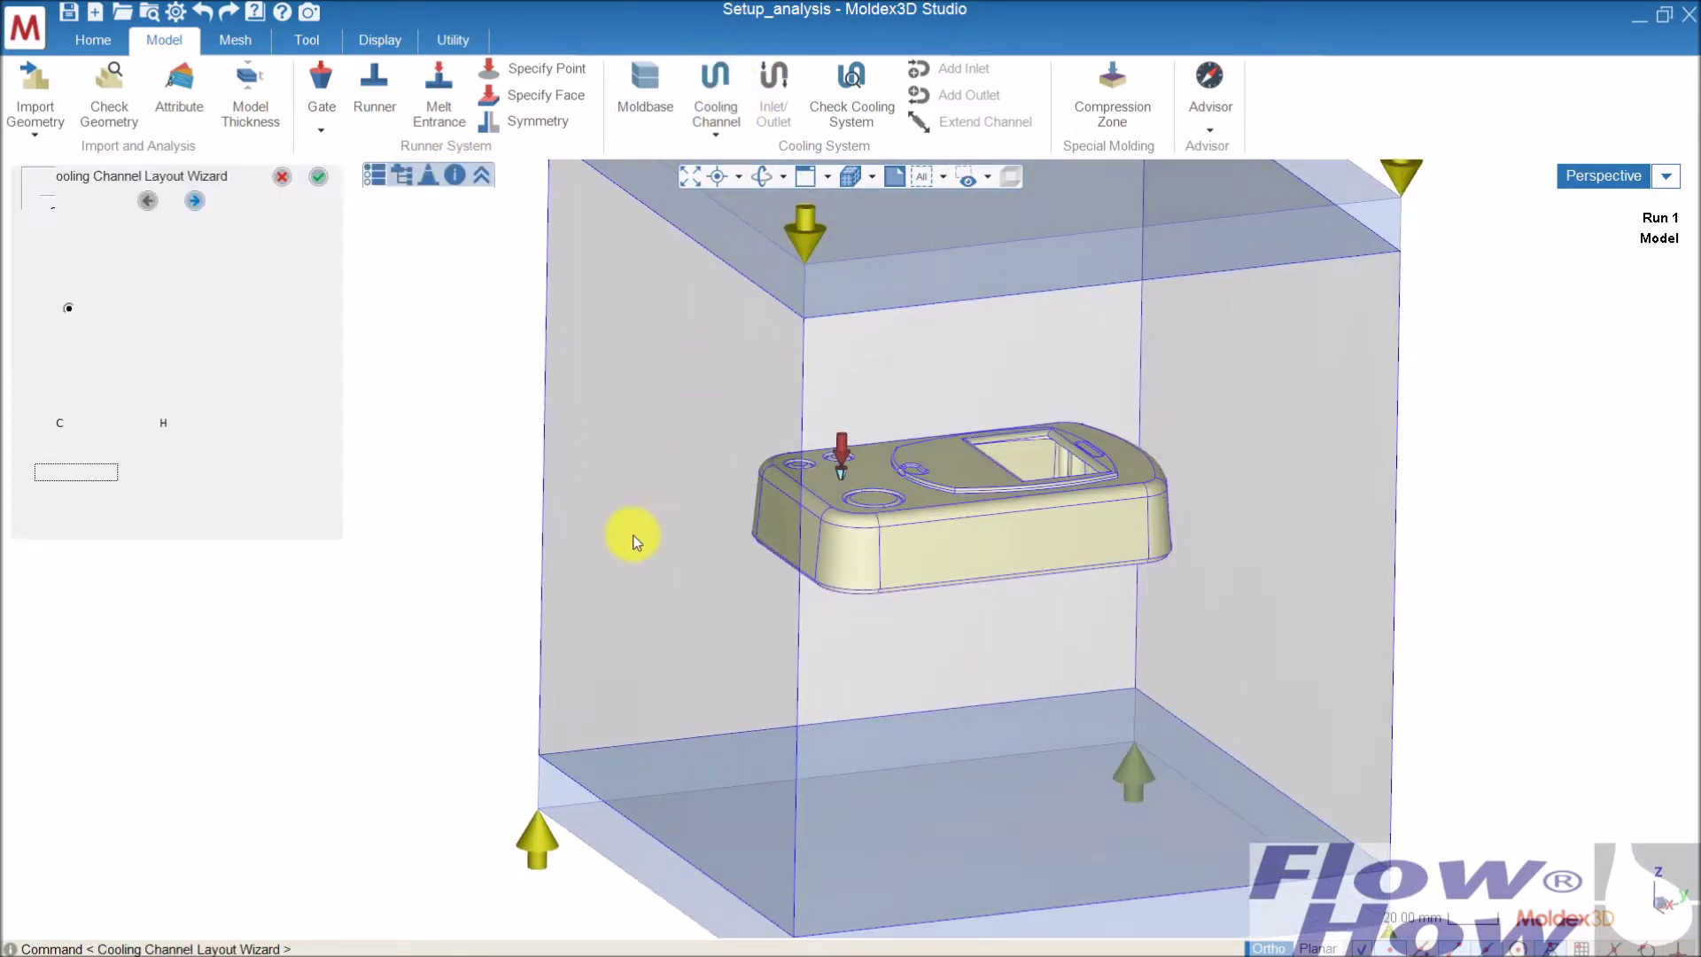
middle_click_drag(697, 539, 391, 411)
middle_click_drag(699, 538, 620, 518)
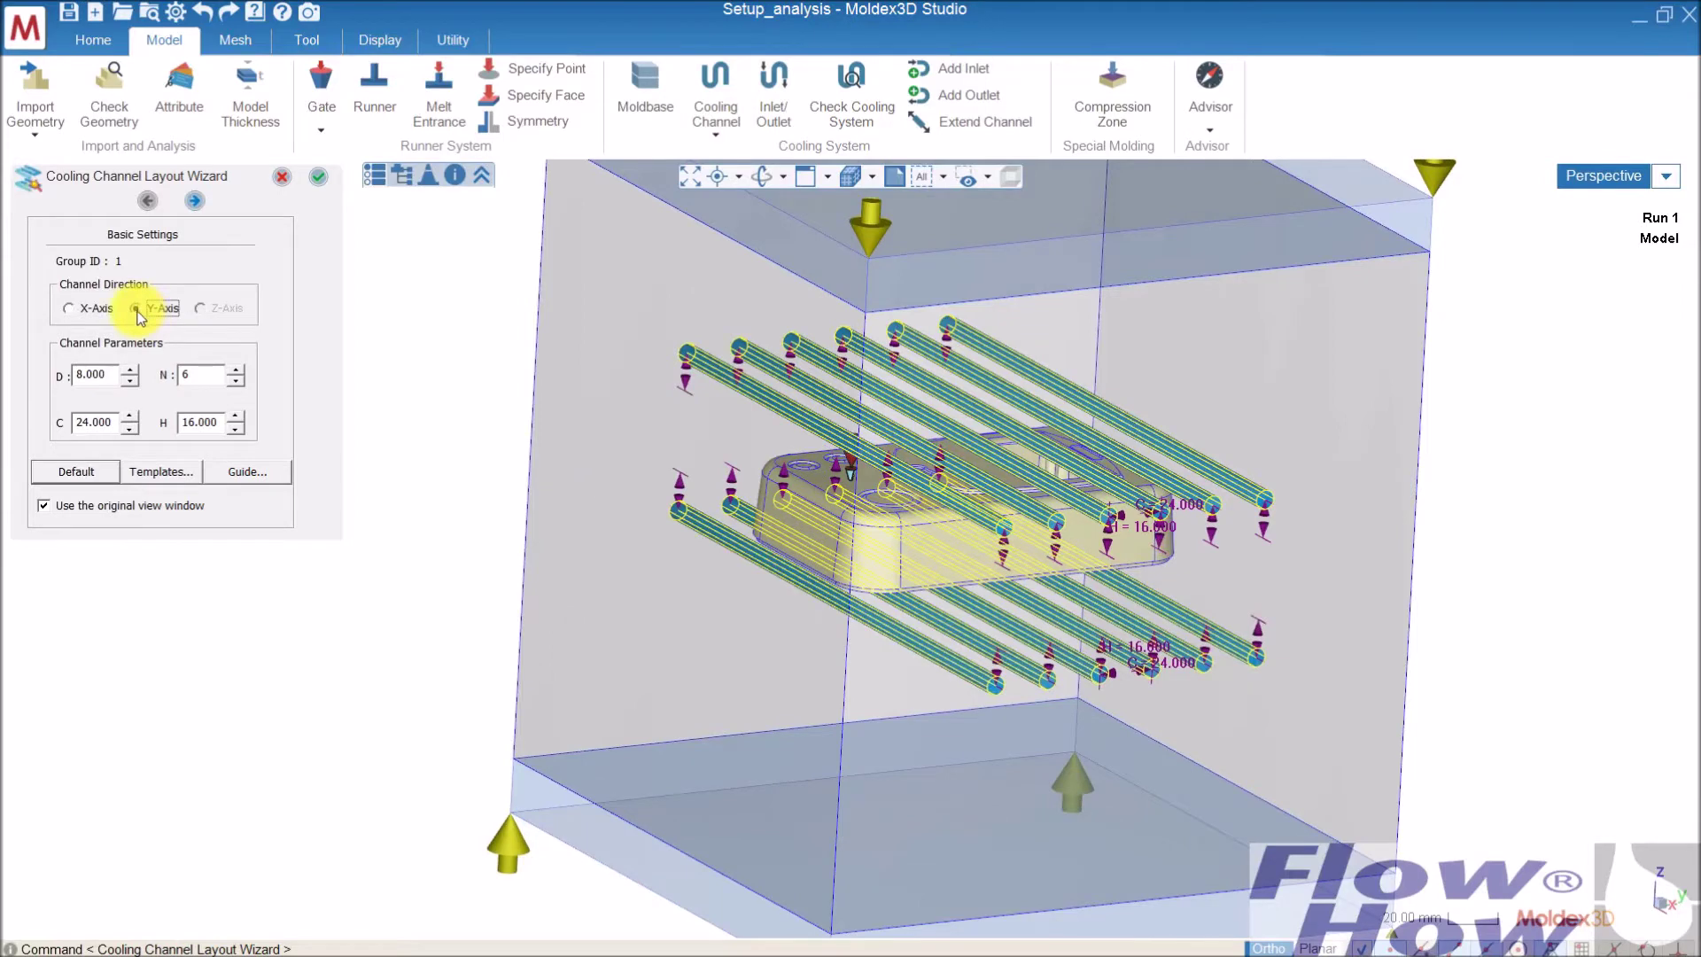
left_click(138, 310)
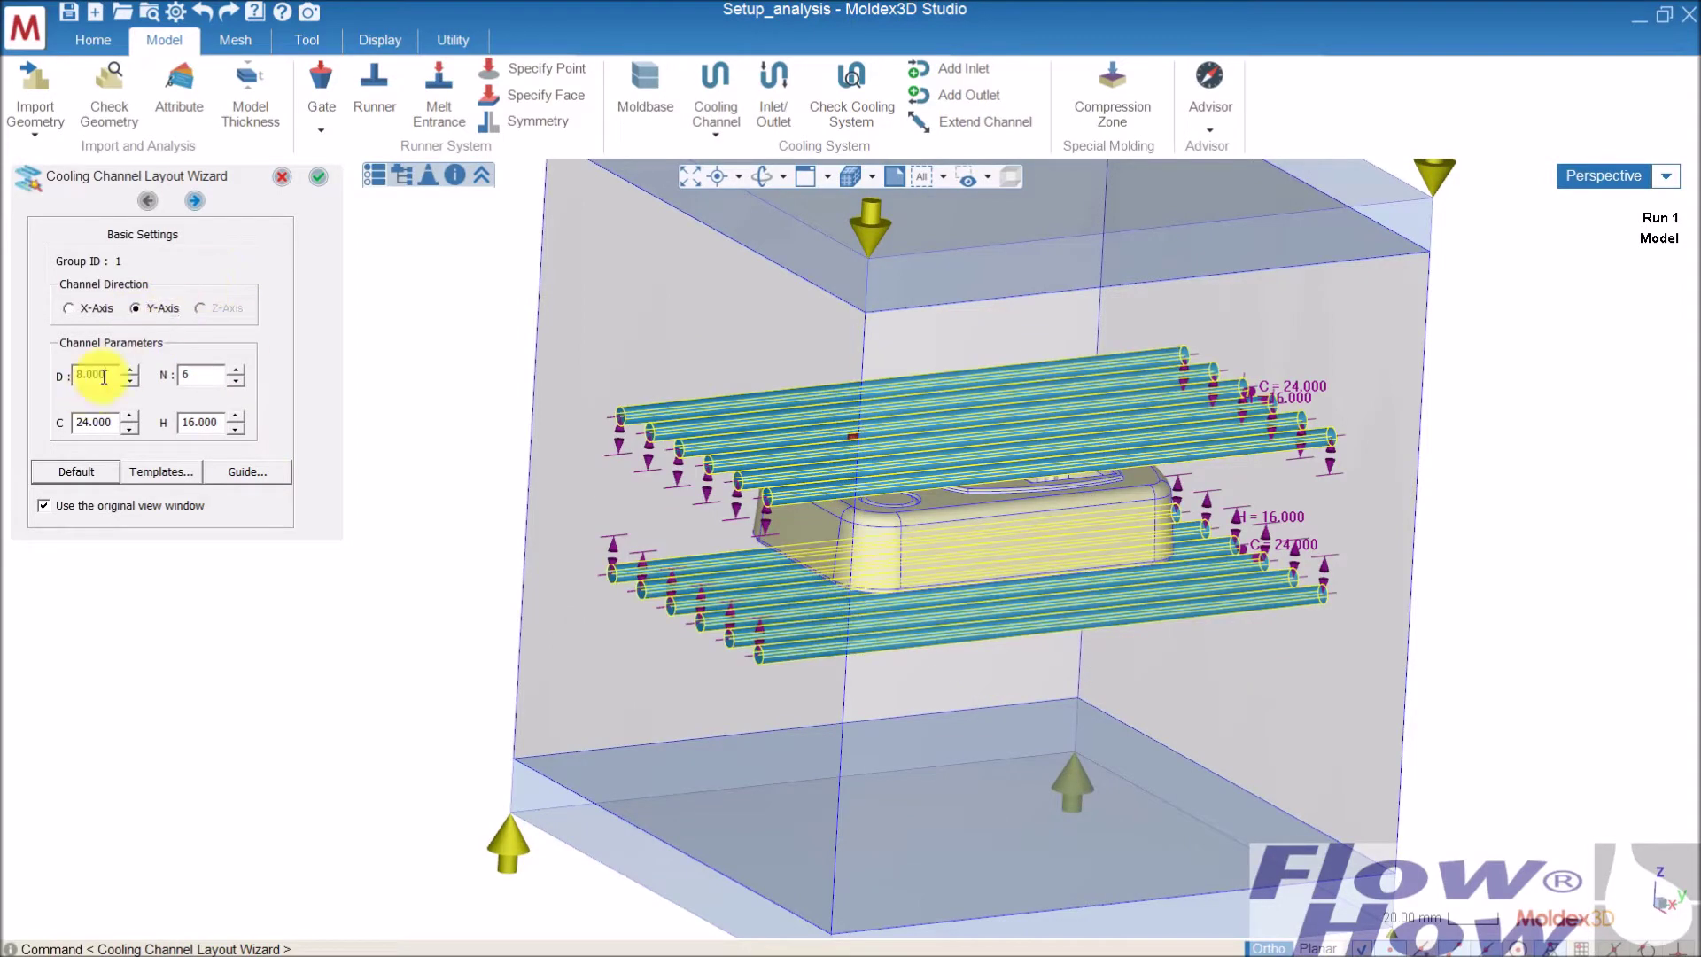
Try different channel counts in the cooling layout and set the number of channels N to 4.
double_click(202, 376)
type("4")
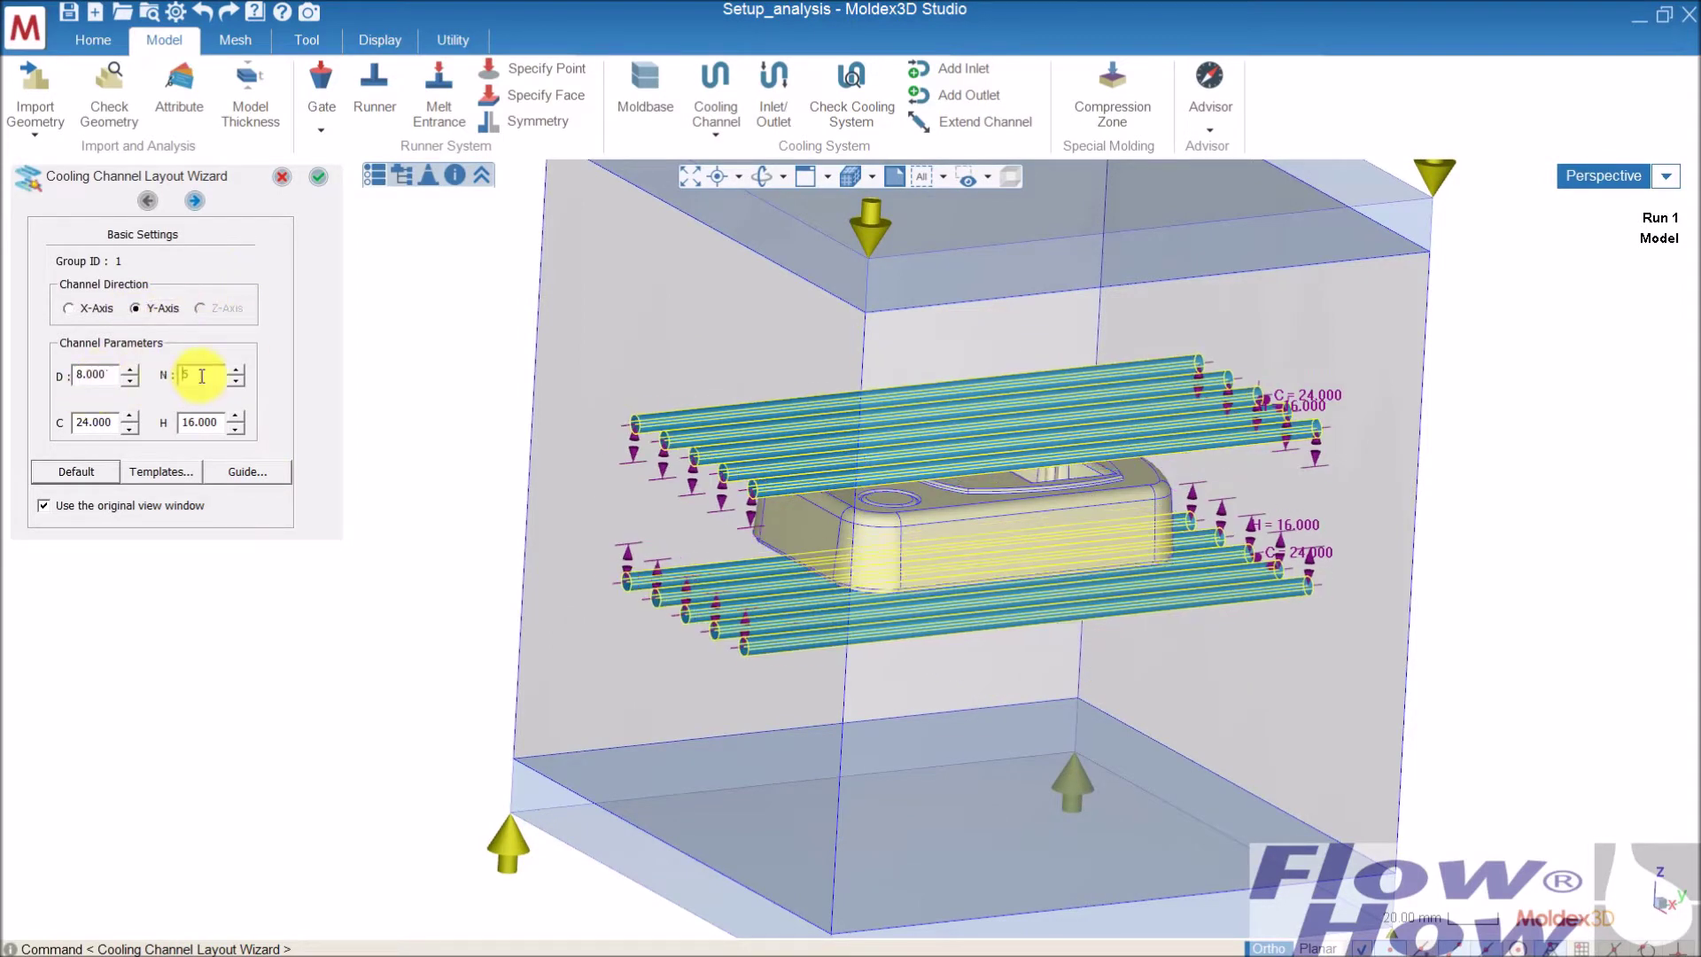
type("2")
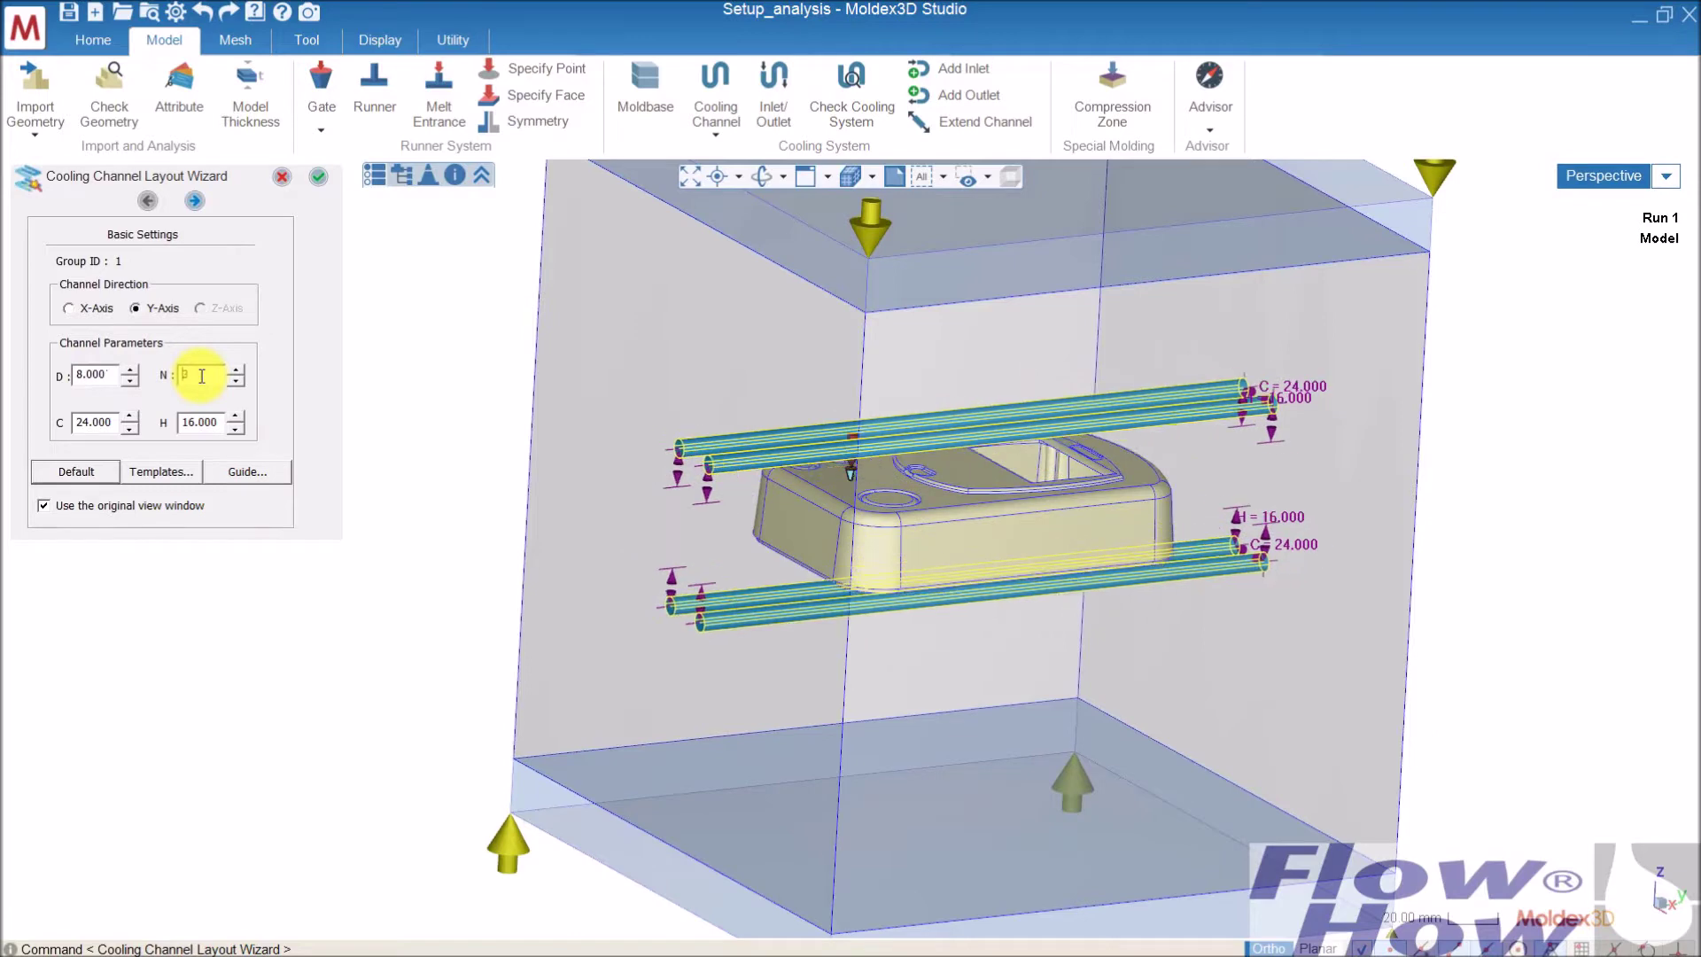
type("3")
middle_click_drag(598, 523, 1018, 449)
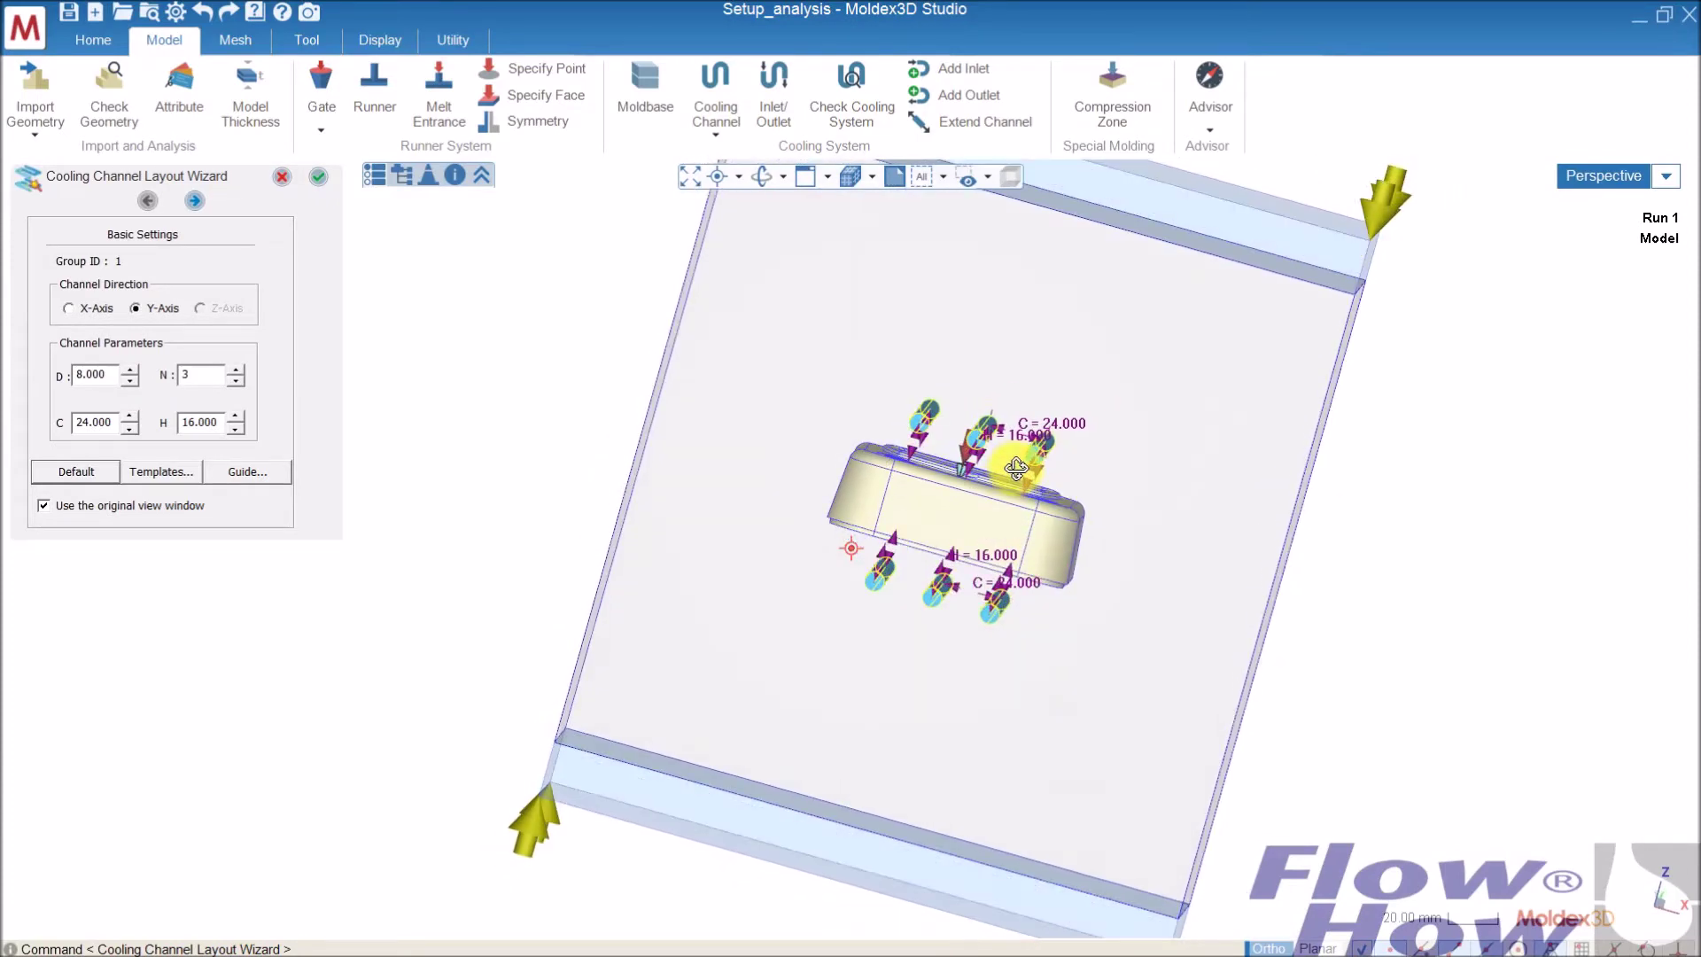
double_click(209, 378)
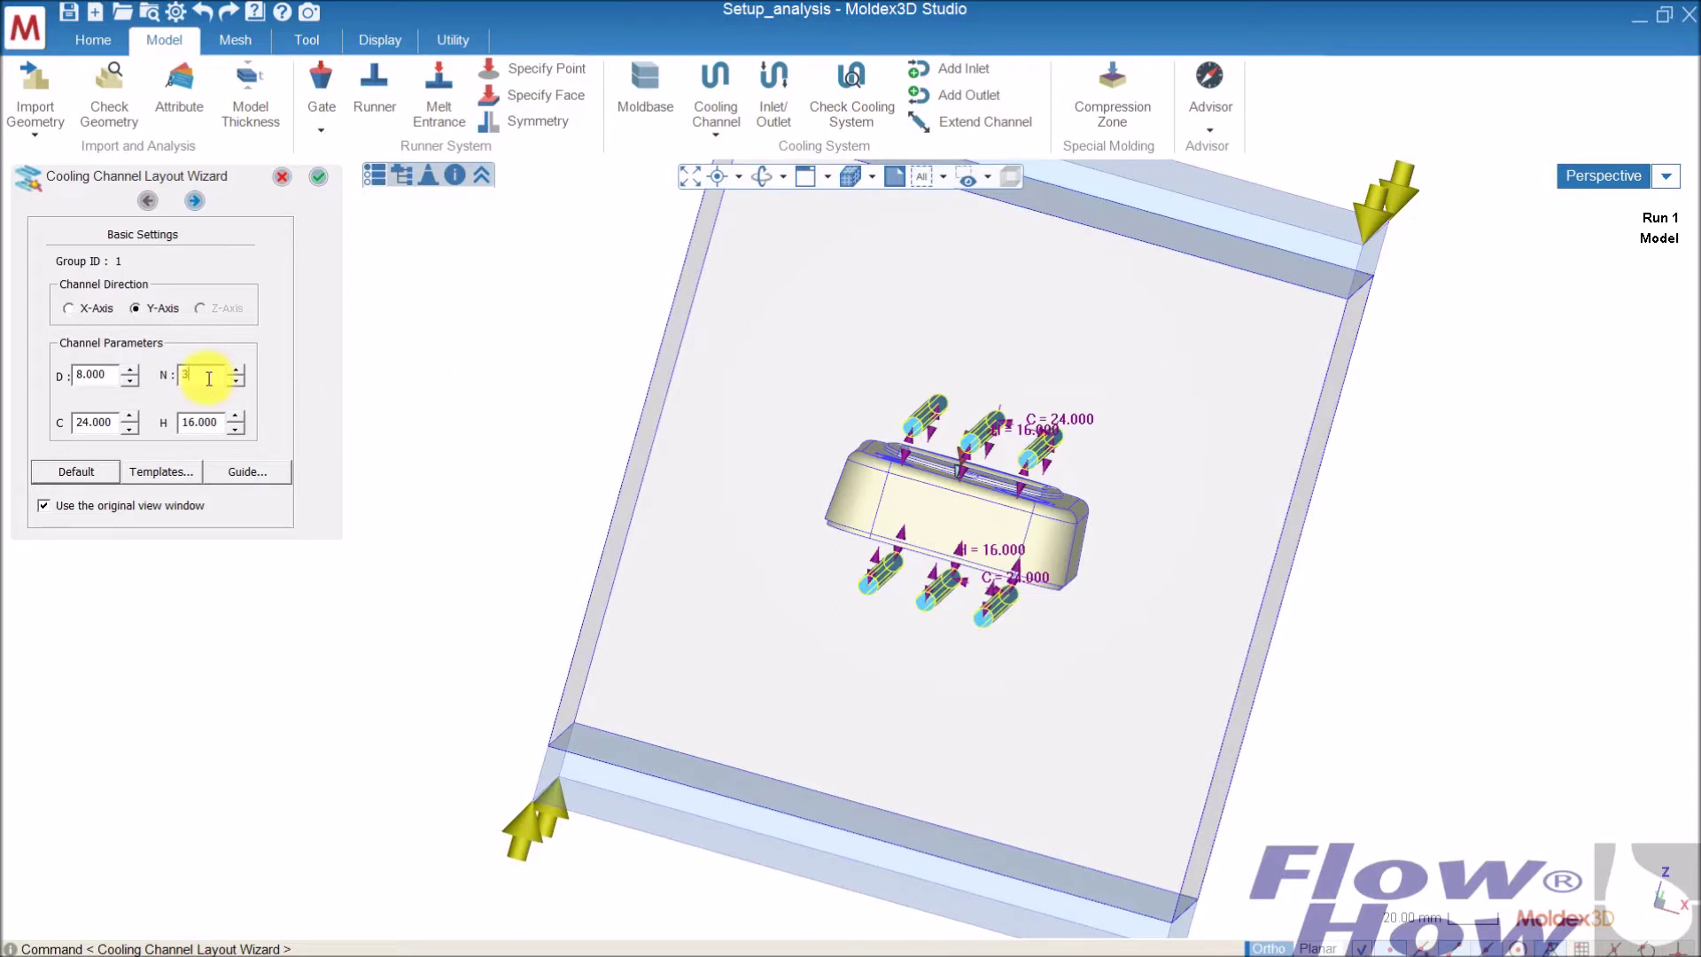
scroll(205, 378, "up", 1)
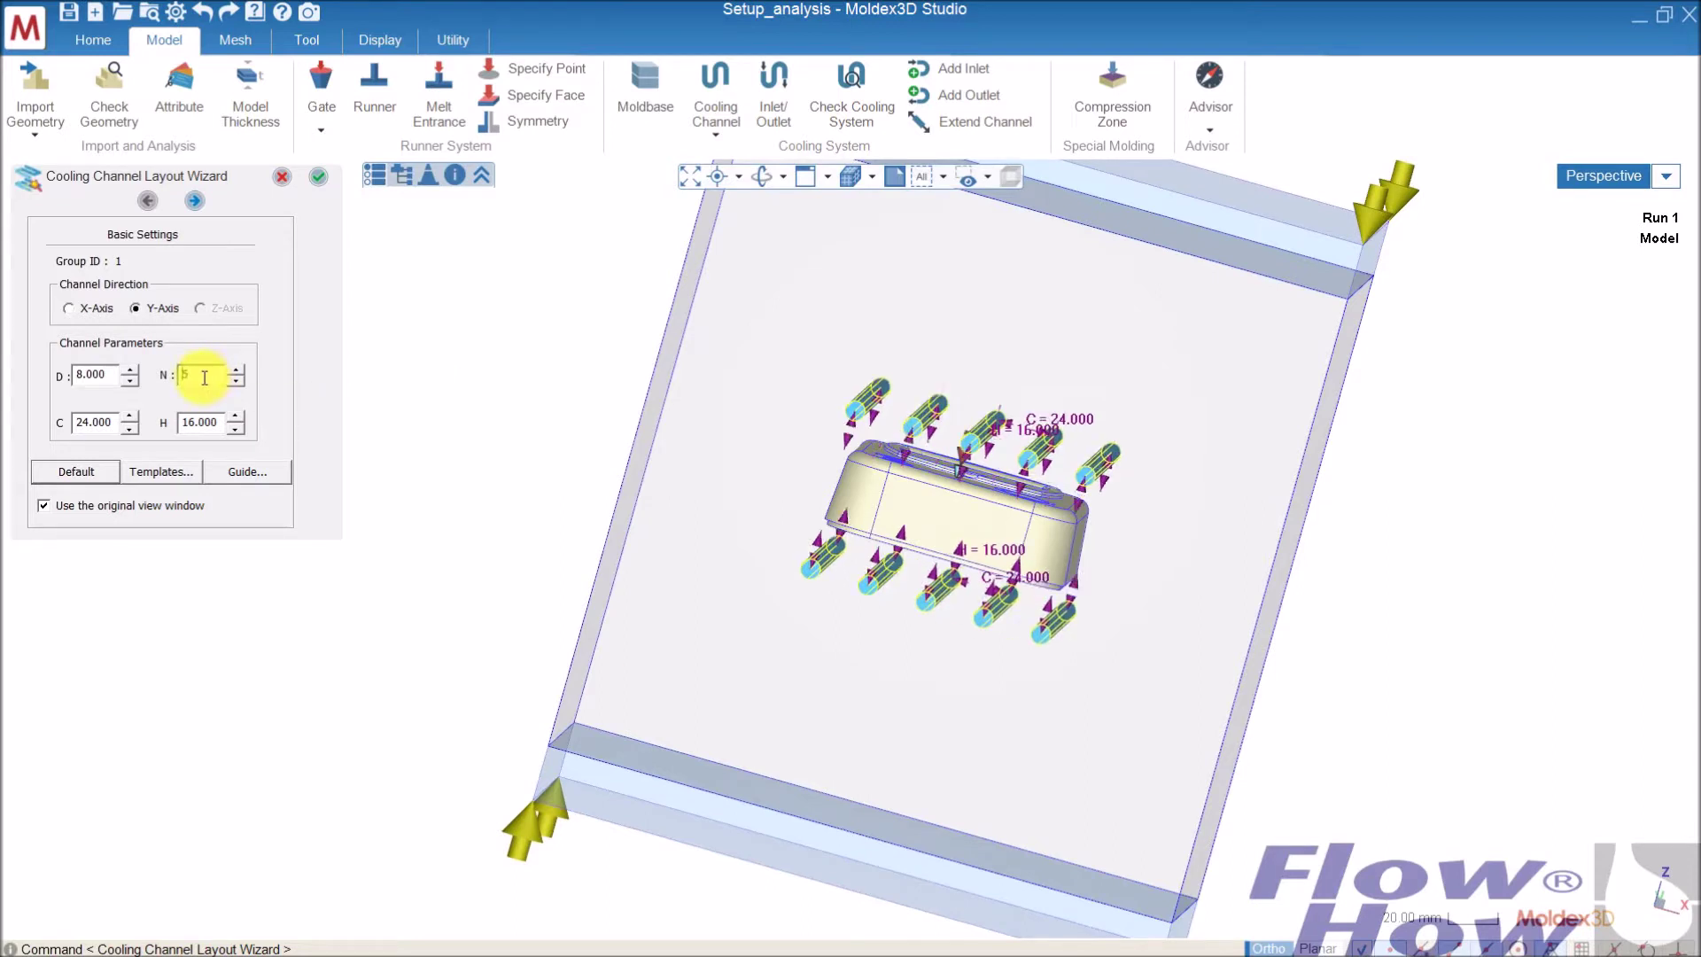
scroll(186, 375, "down", 1)
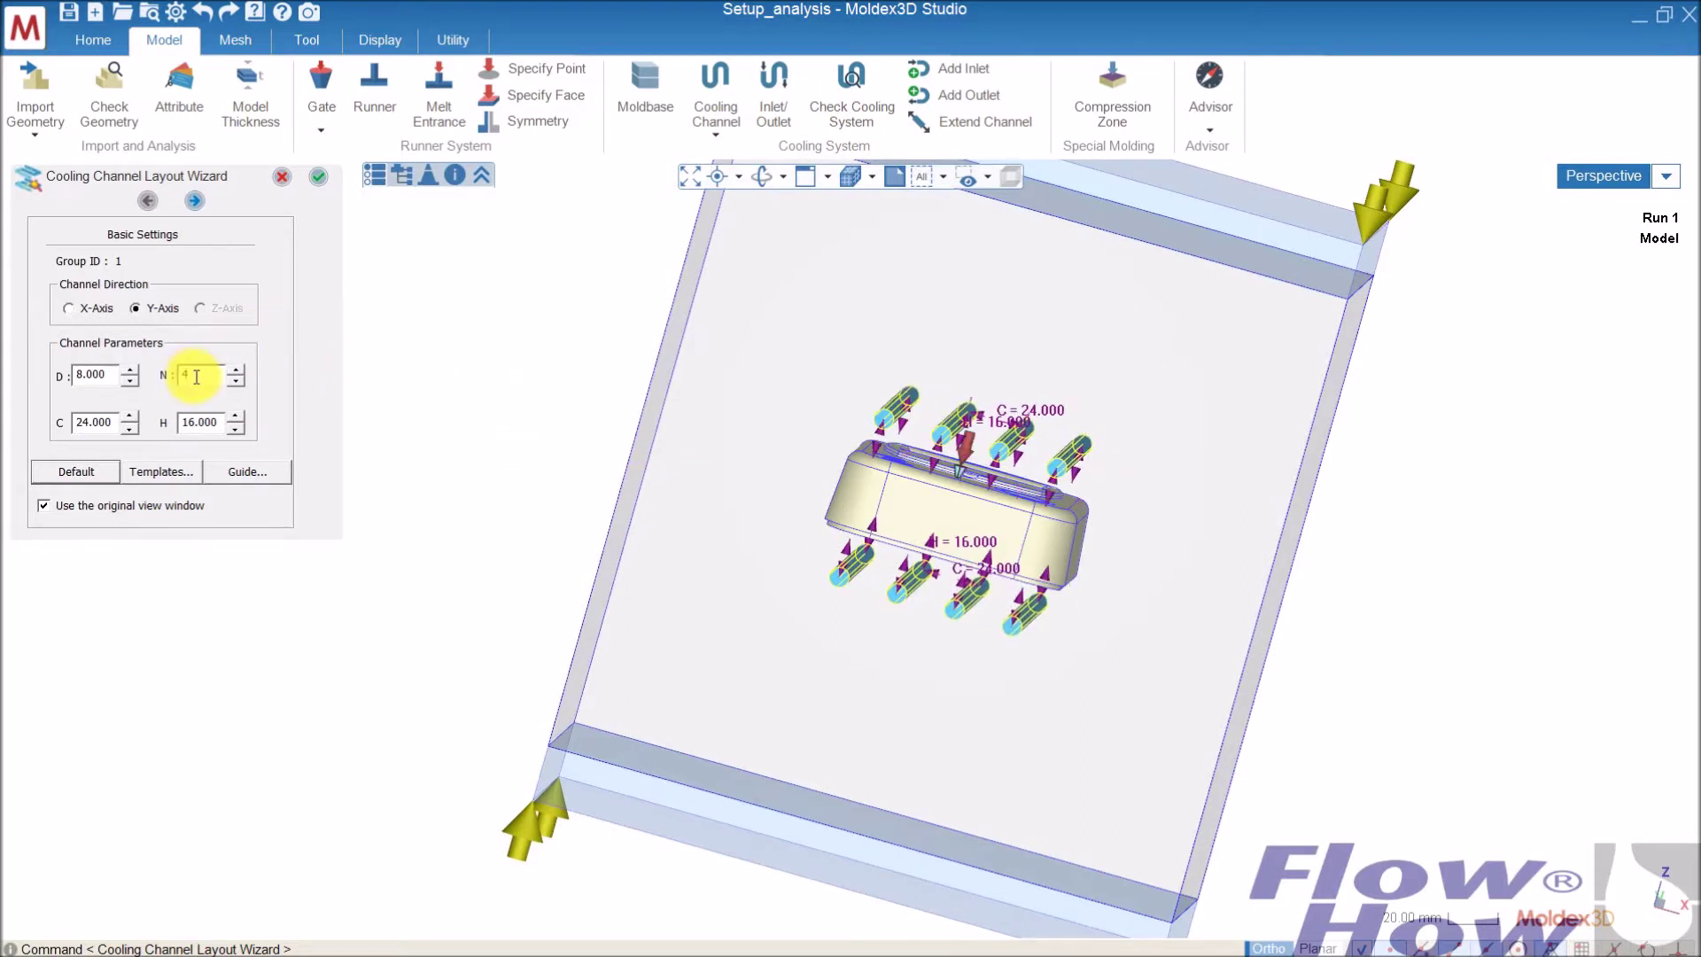
Set the channel parameter C to 28 and H to 20, and generate the cooling channels.
middle_click_drag(813, 437, 620, 474)
mouse_move(841, 506)
middle_mouse_down()
mouse_move(853, 520)
mouse_move(815, 496)
middle_mouse_up()
double_click(94, 424)
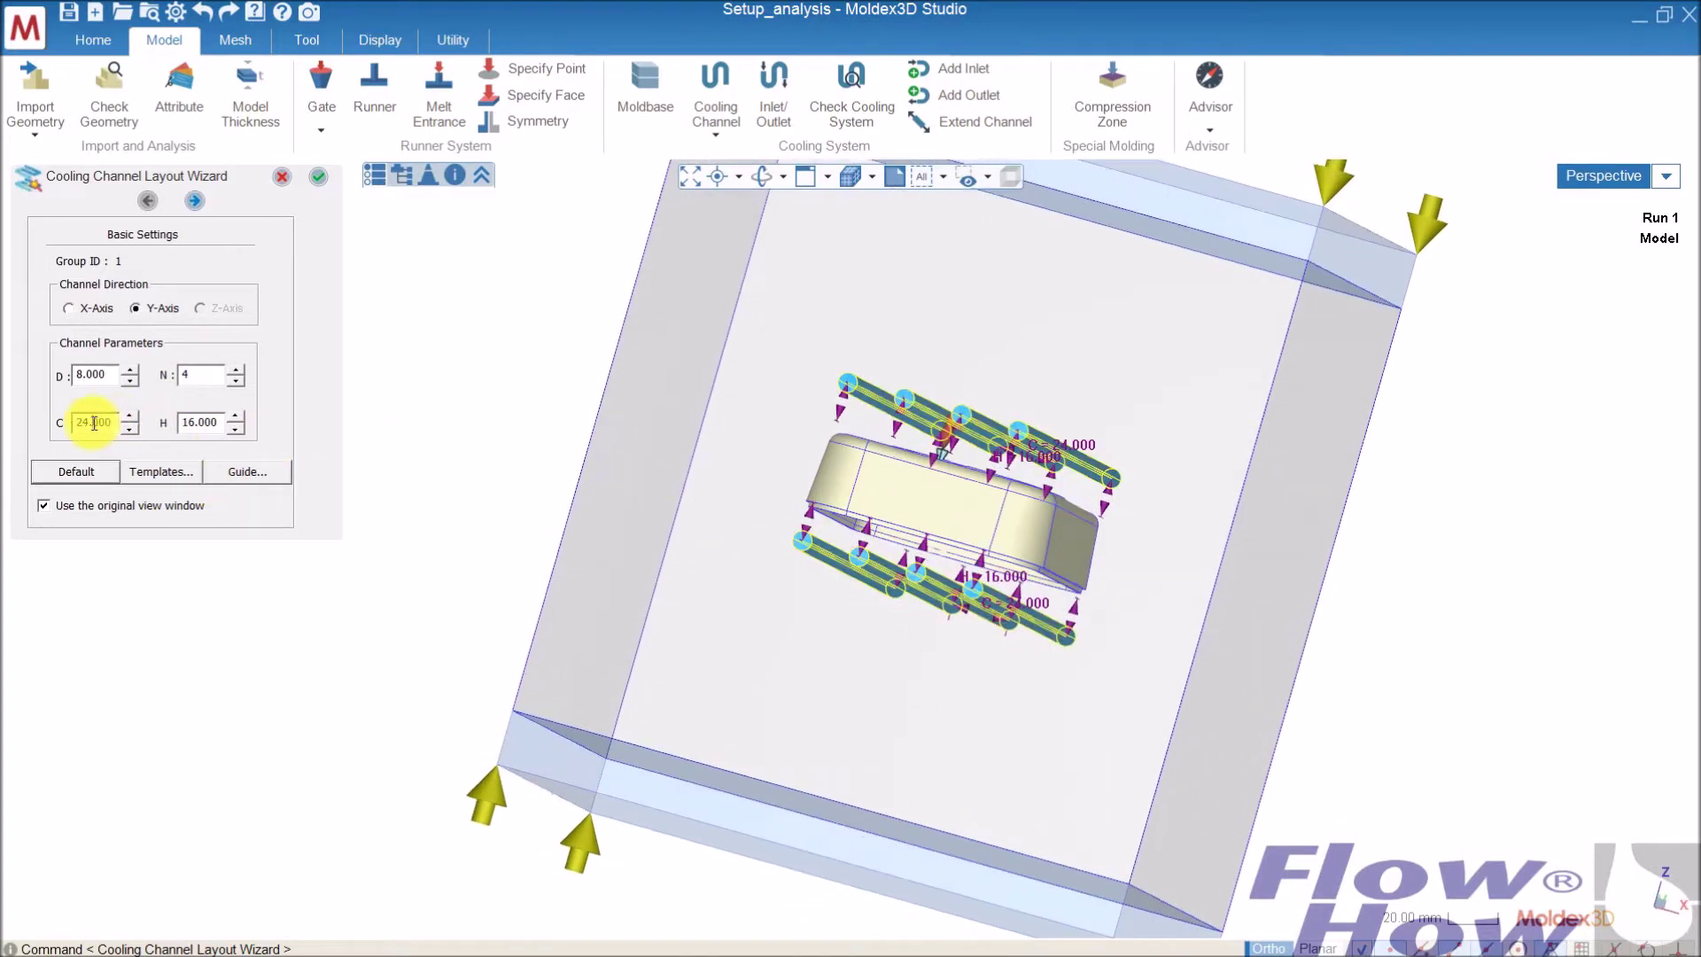
key("Up")
key("Up")
double_click(211, 423)
key("Up")
key("Up")
key("Up")
key("Up")
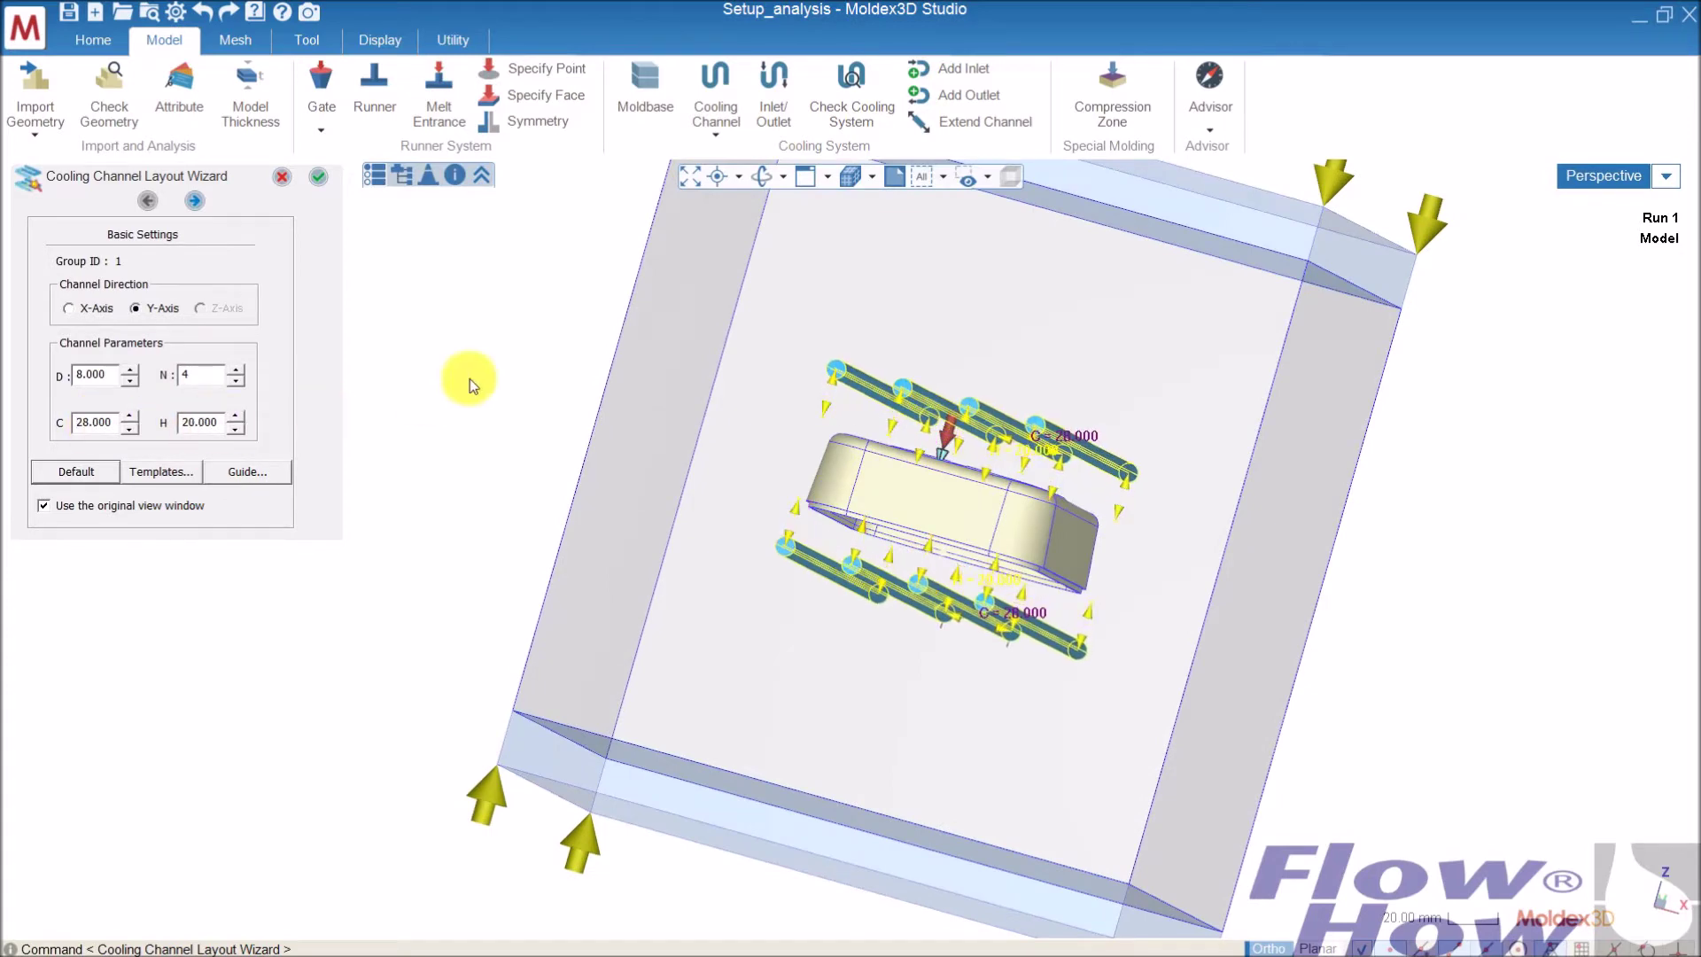
middle_click_drag(992, 471, 612, 501)
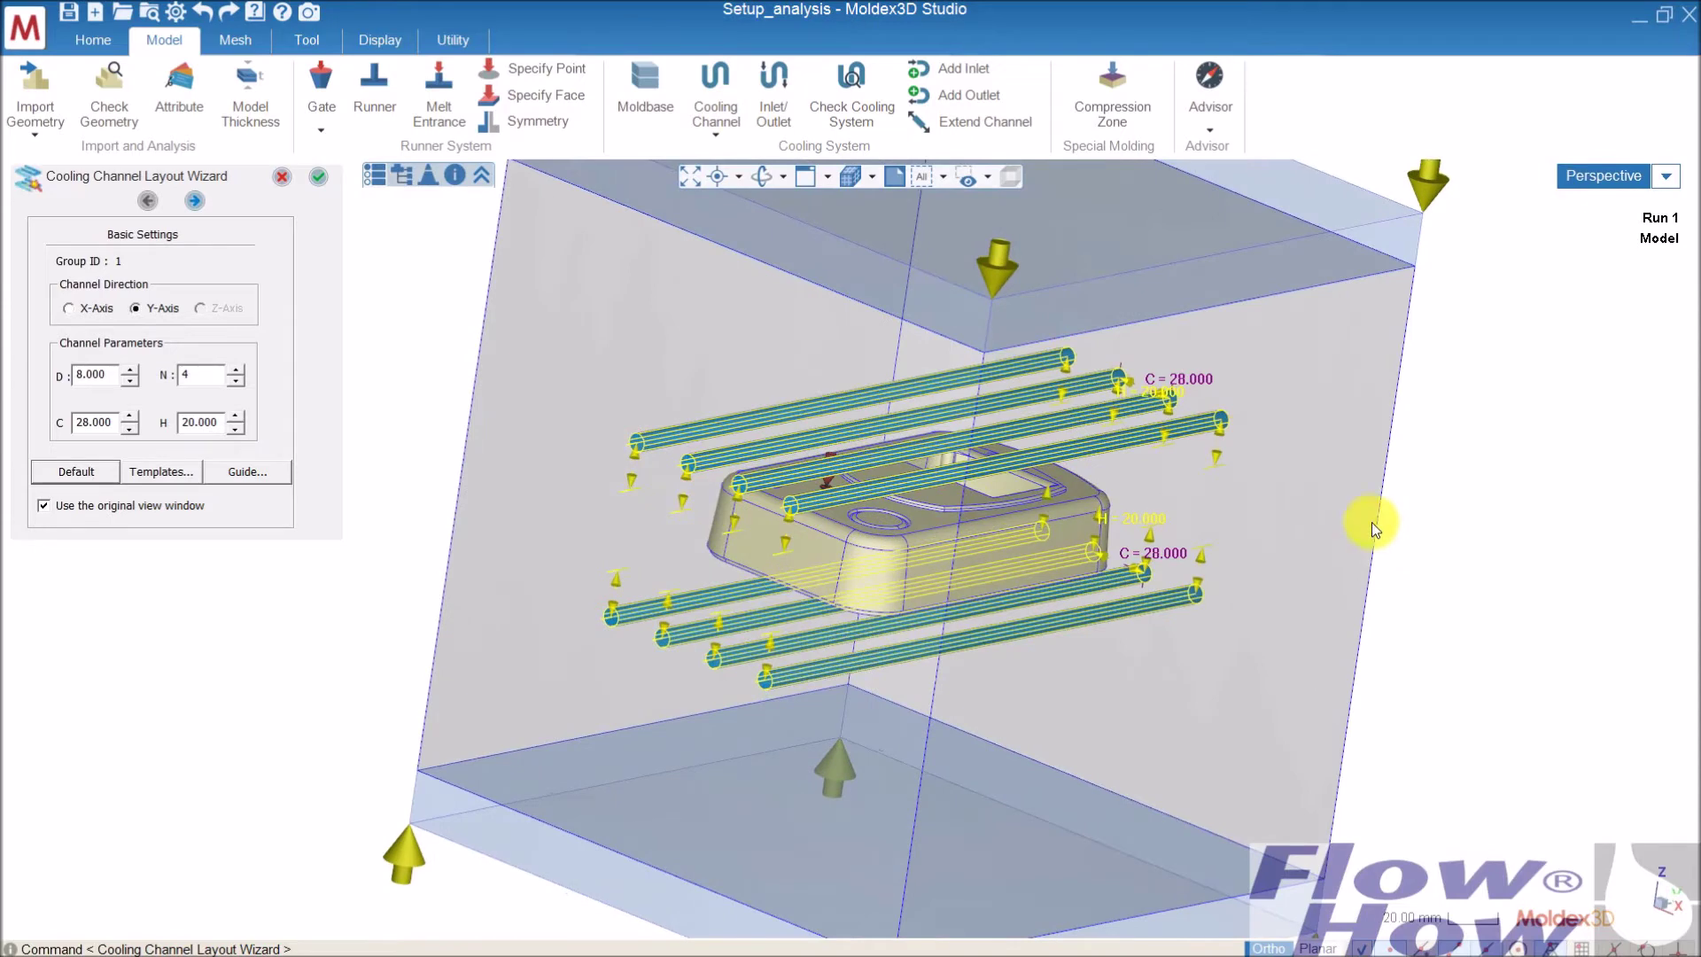
left_click(318, 178)
Check the cooling system and automatically fix the missing coolant inlets and outlets on the channels.
middle_click_drag(577, 424, 822, 486)
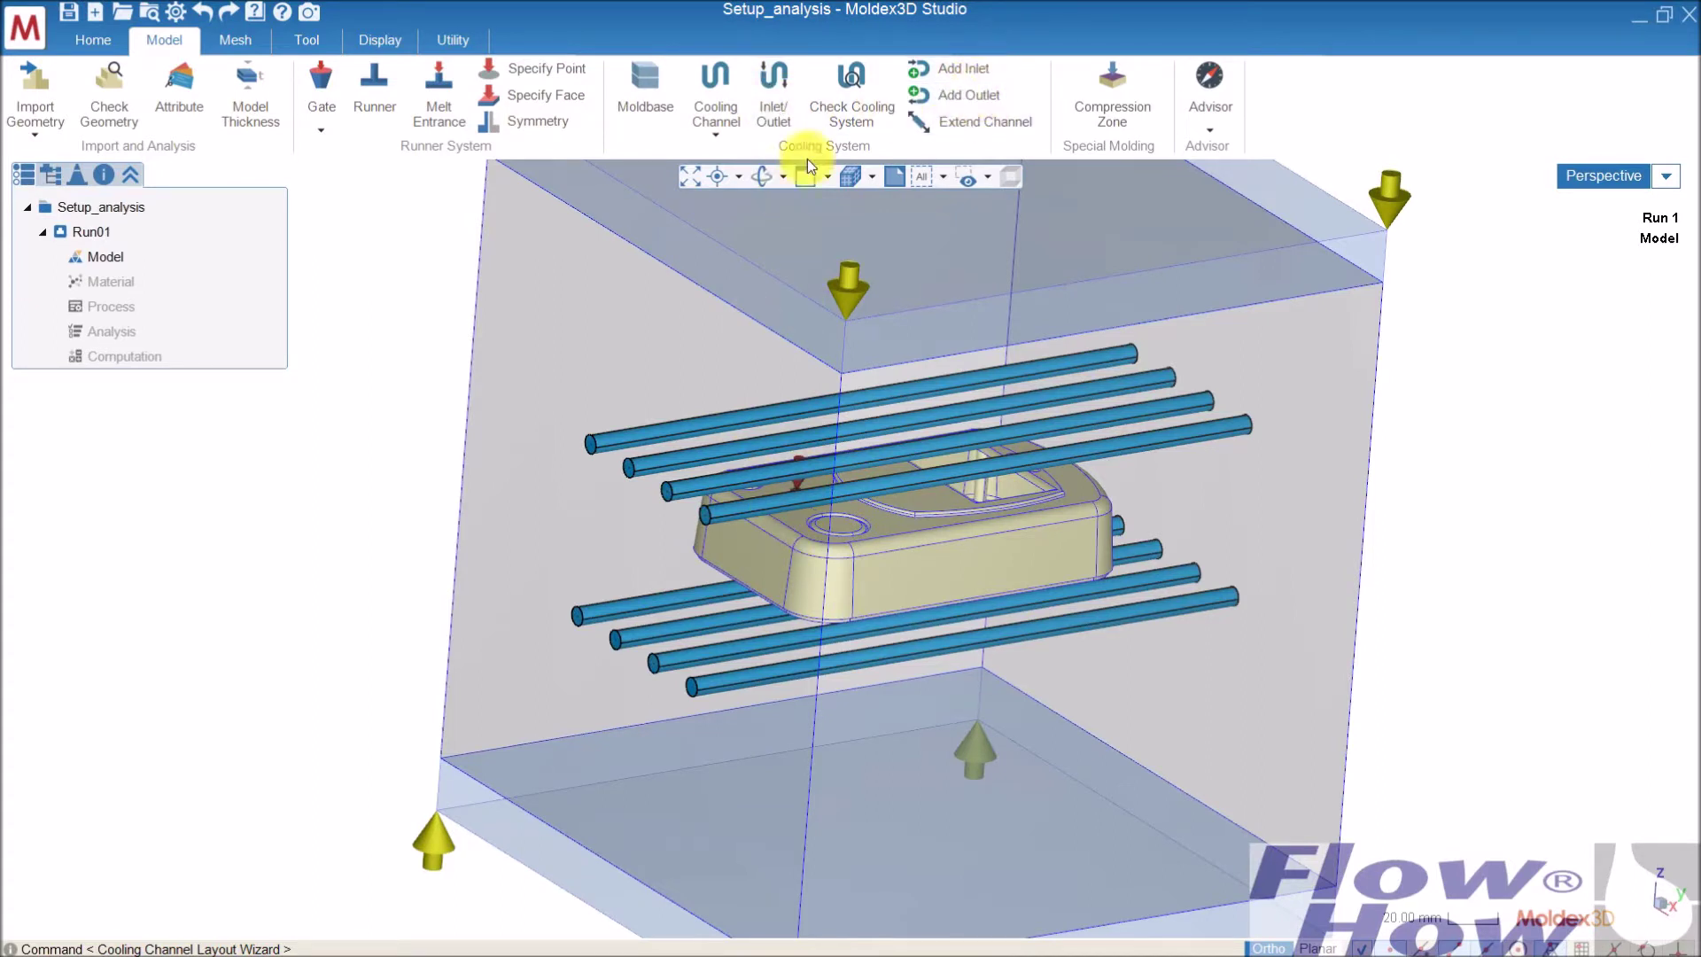
left_click(869, 92)
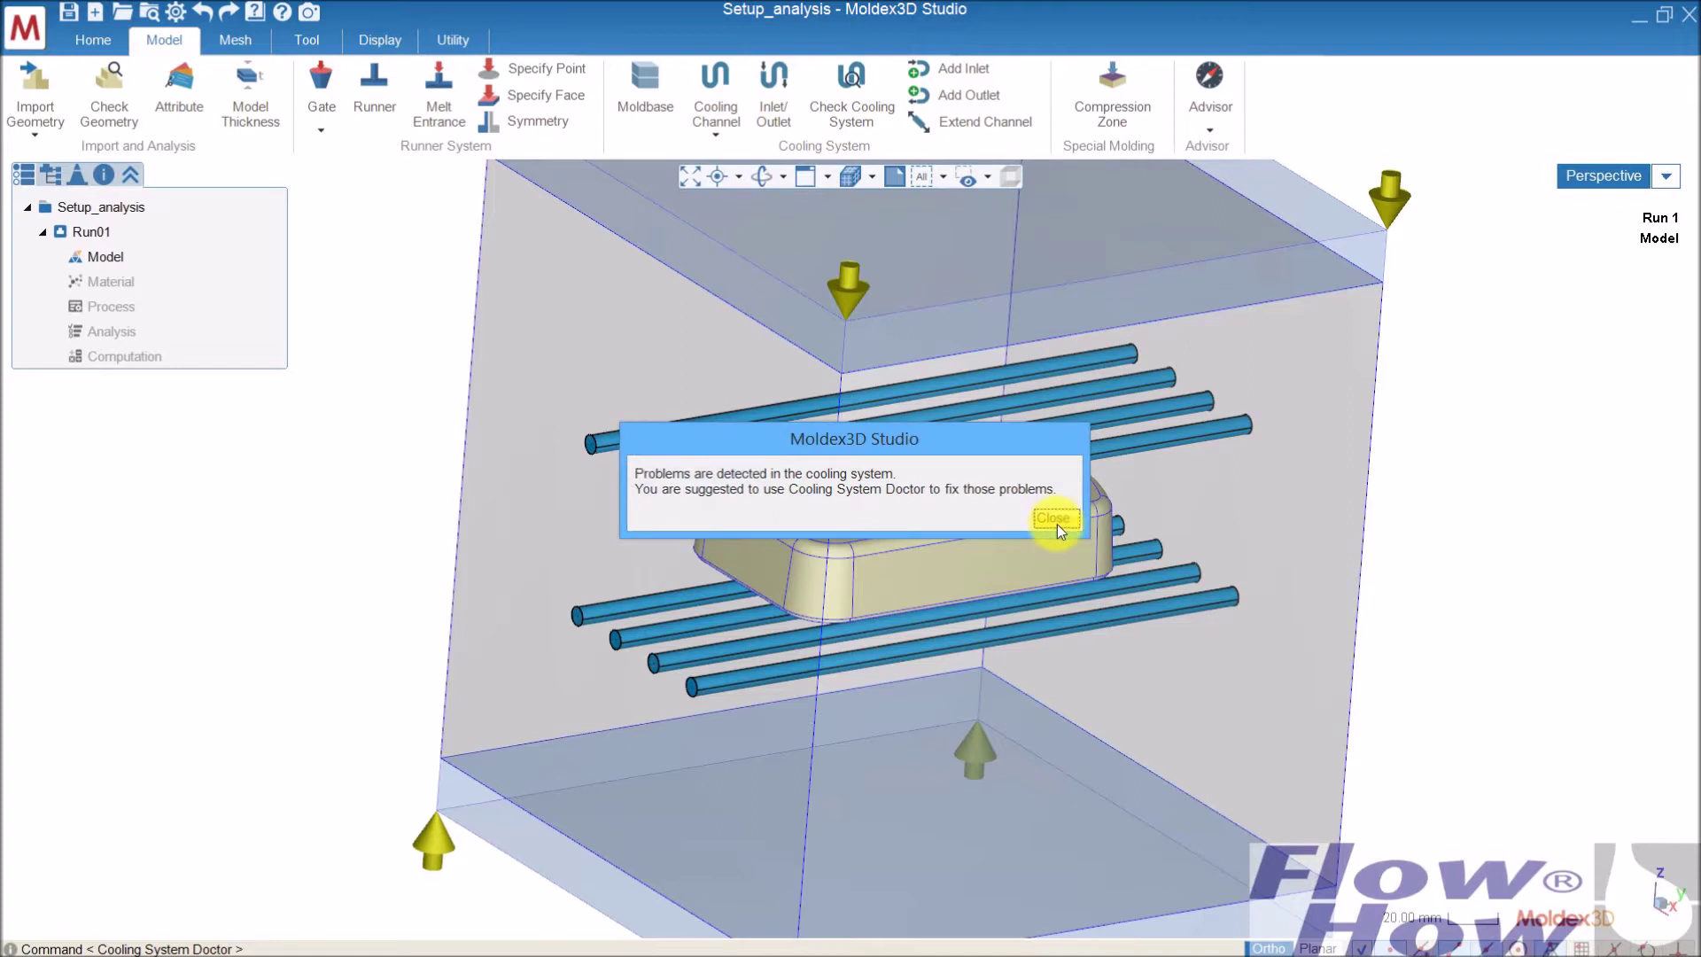
left_click(1053, 518)
left_click(85, 558)
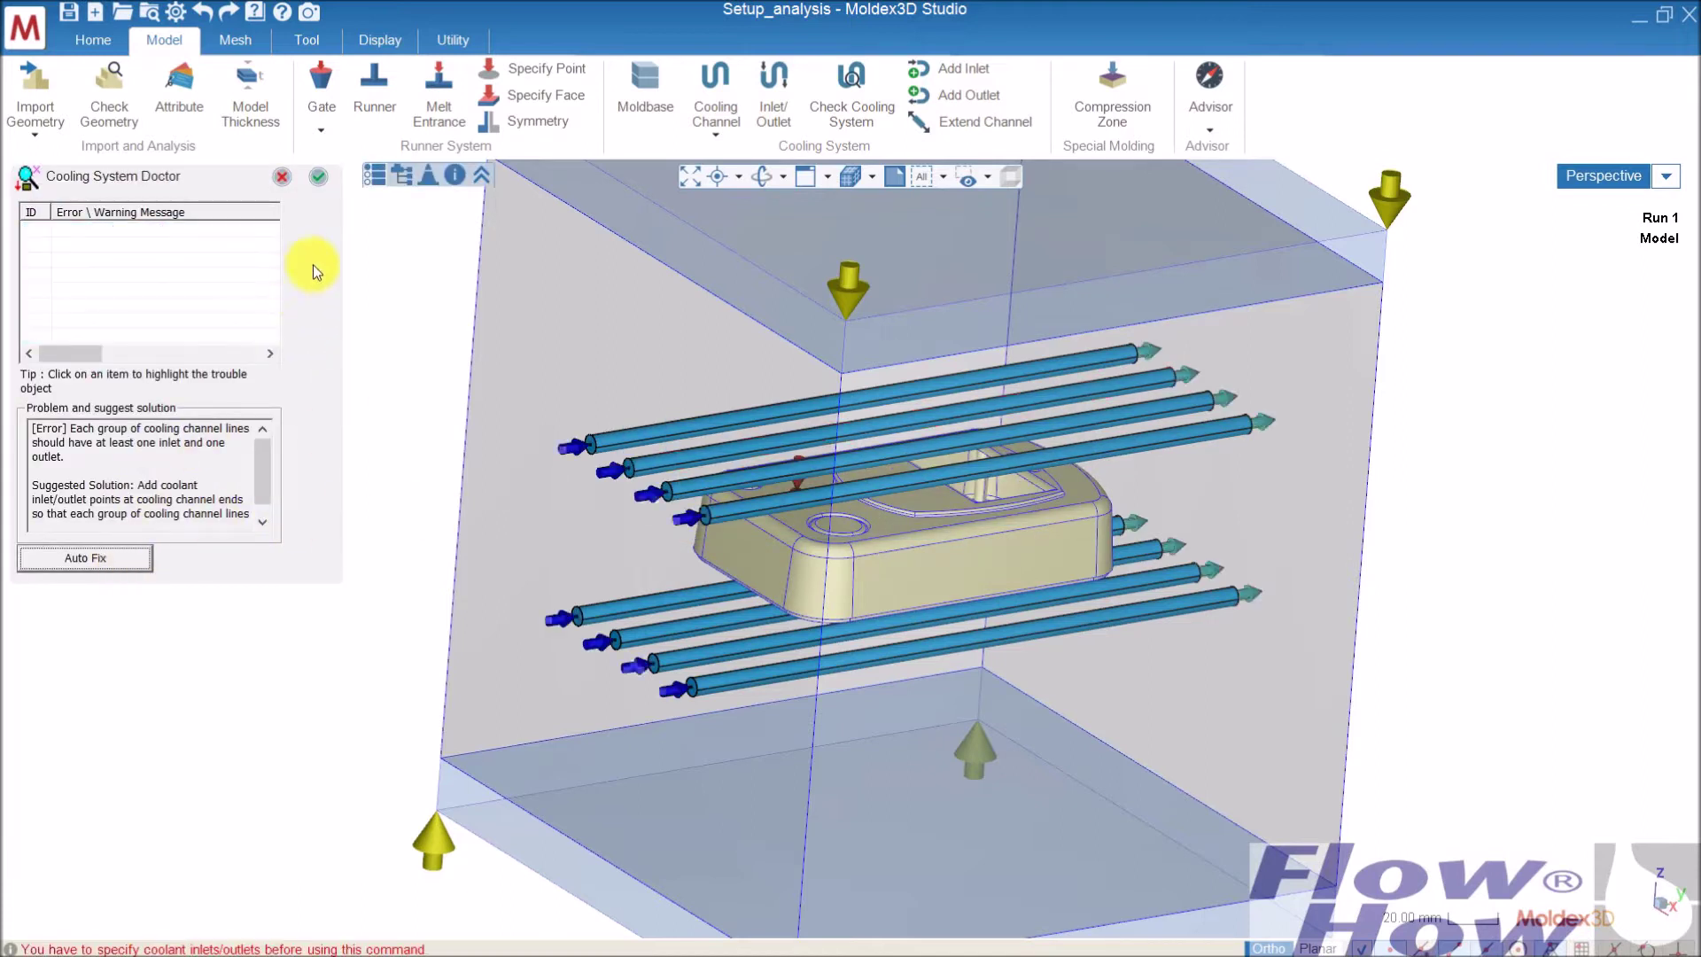
left_click(319, 178)
Save the prepared model to the Setup_analysis project.
middle_click_drag(438, 372, 410, 368)
left_click(88, 256)
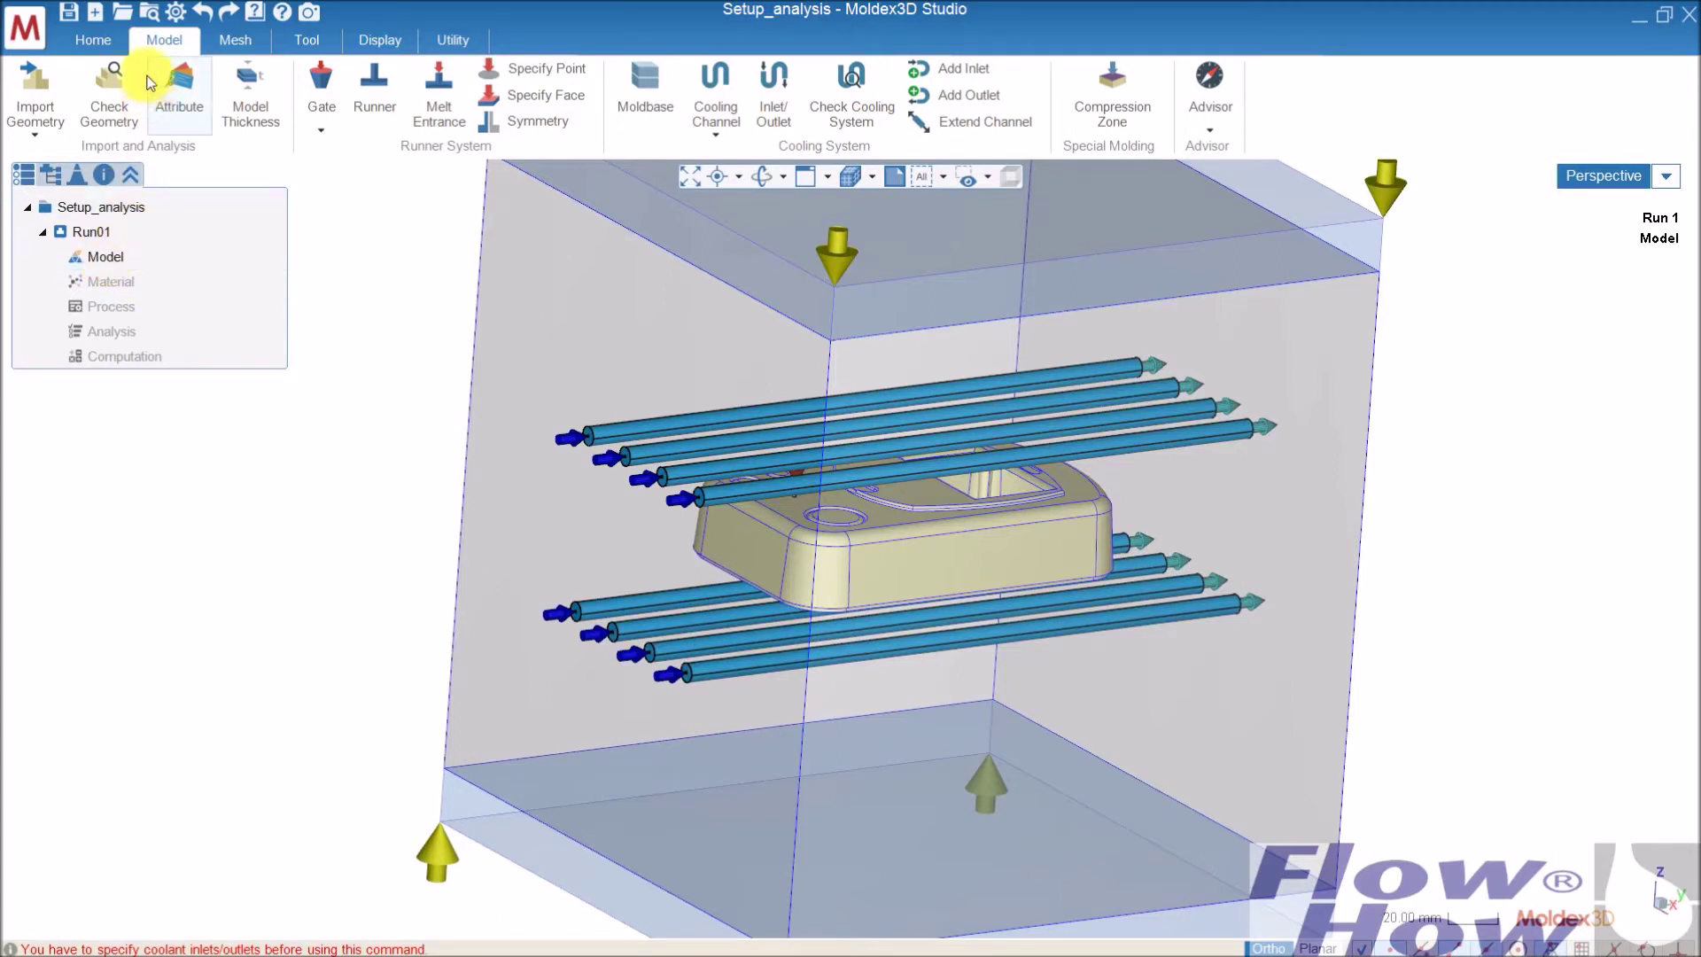
left_click(69, 14)
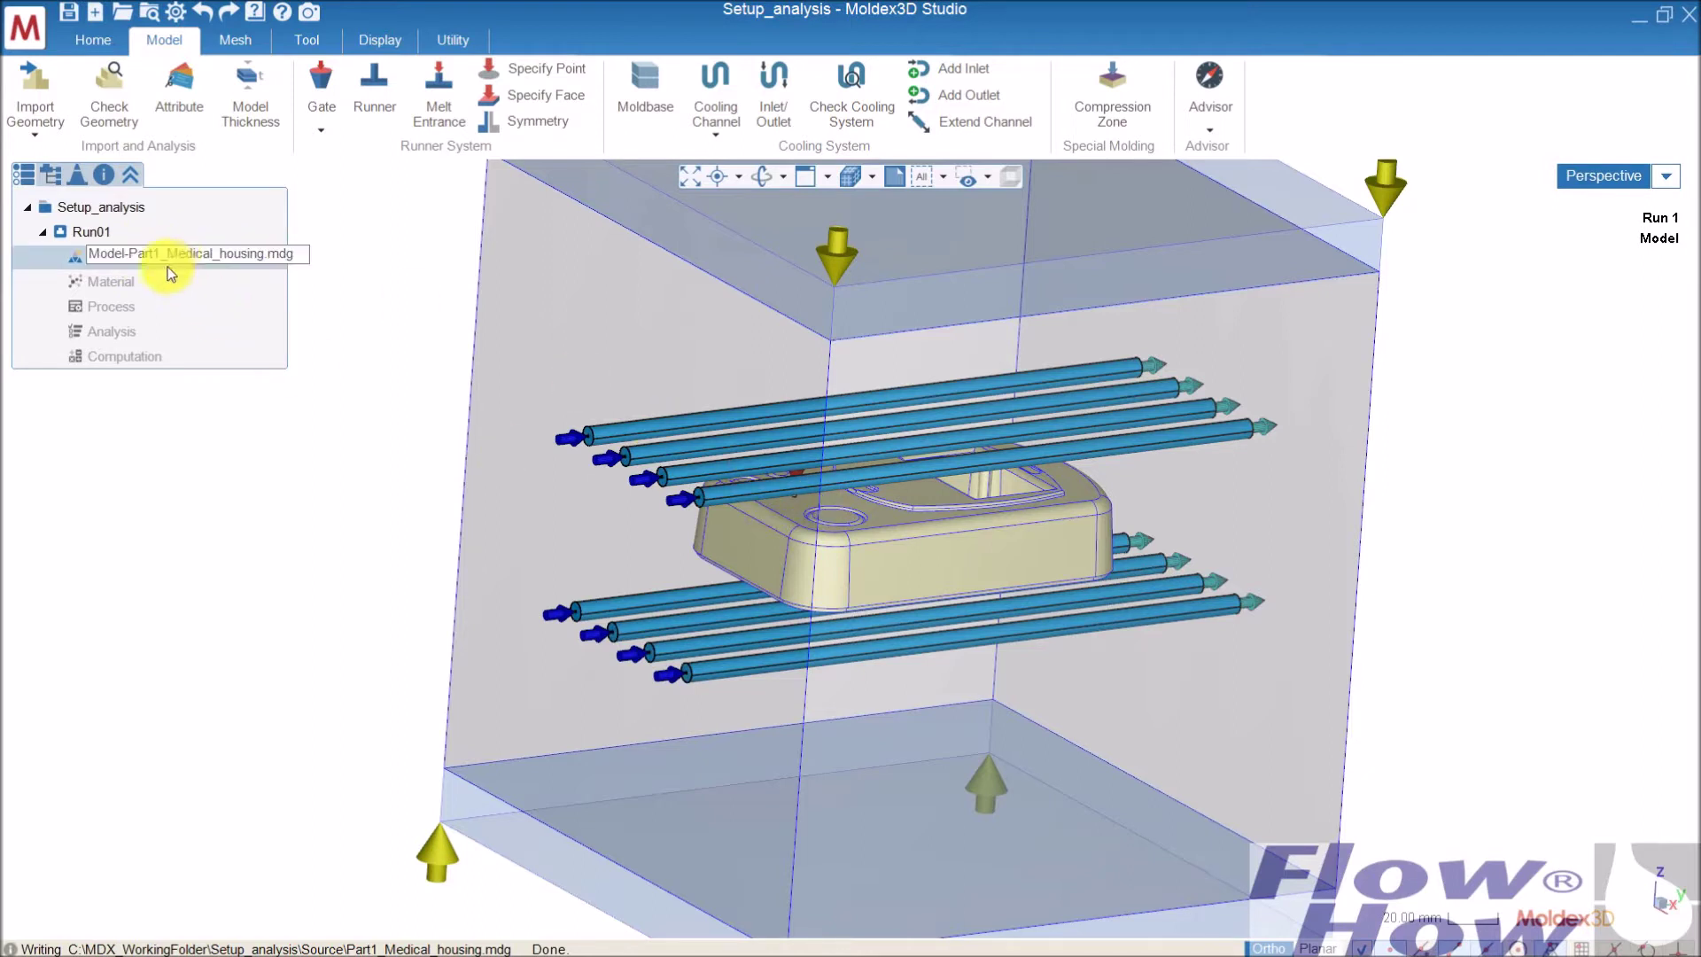
Rename the Run01 model to Part1_Medical_housing_1 and save it.
left_click(170, 262)
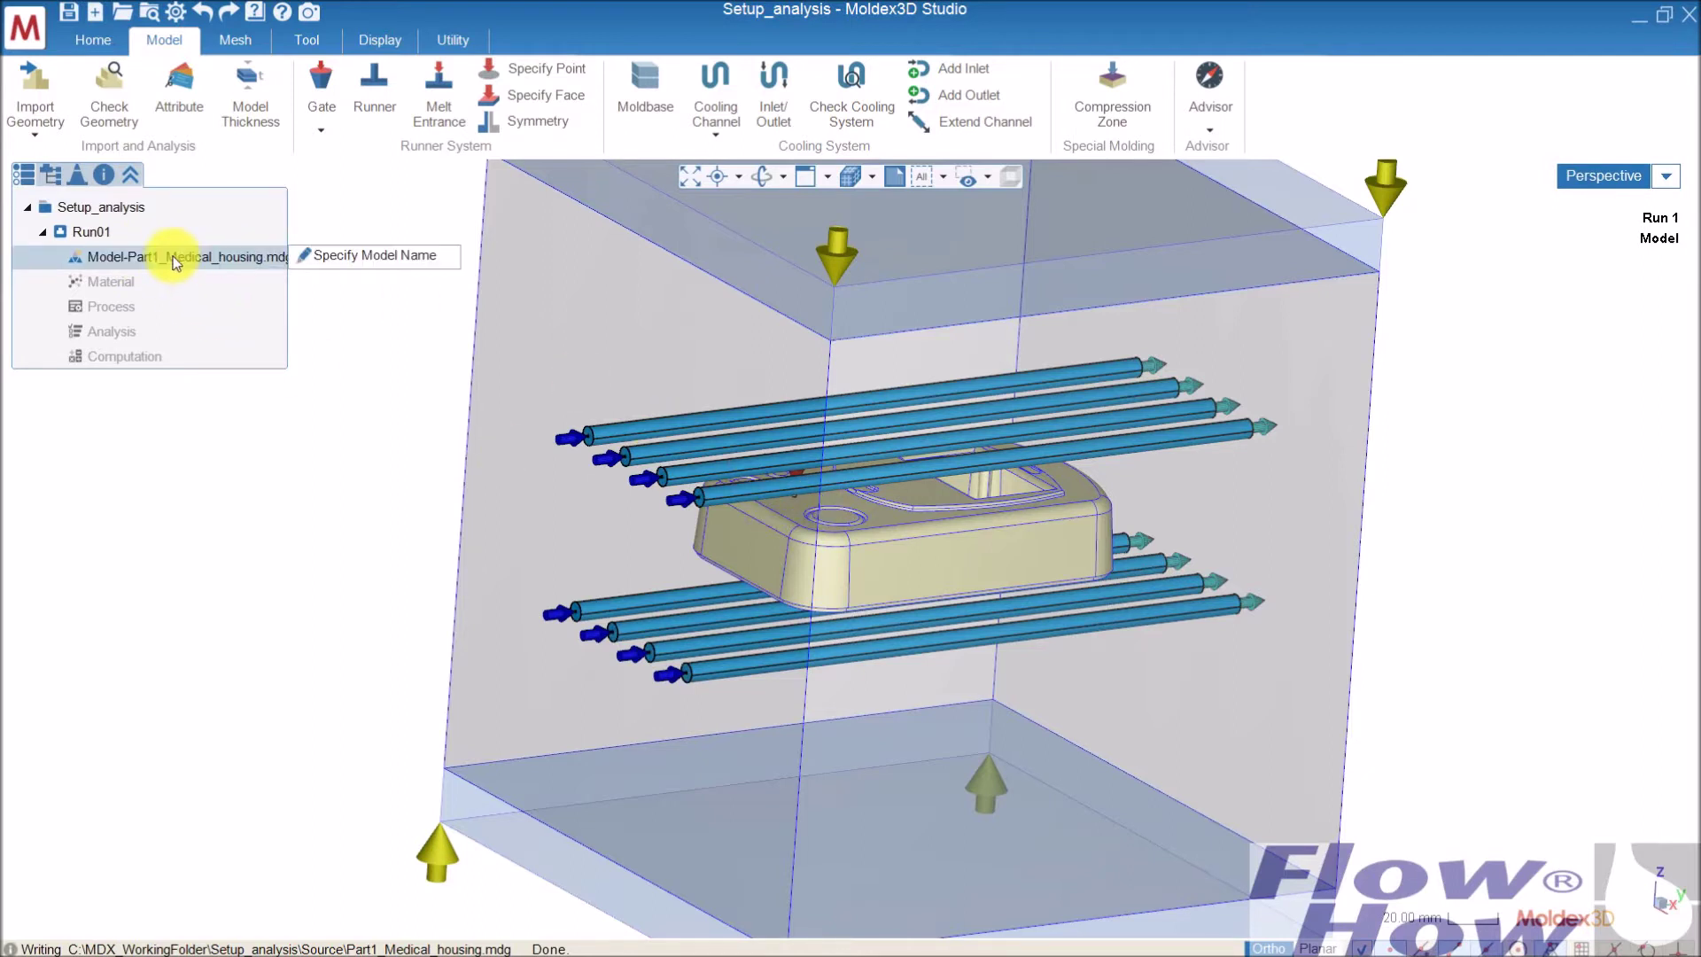
left_click(357, 257)
mouse_move(897, 480)
left_mouse_down()
mouse_move(771, 480)
mouse_move(882, 484)
left_mouse_up()
type("_Medical_housing_")
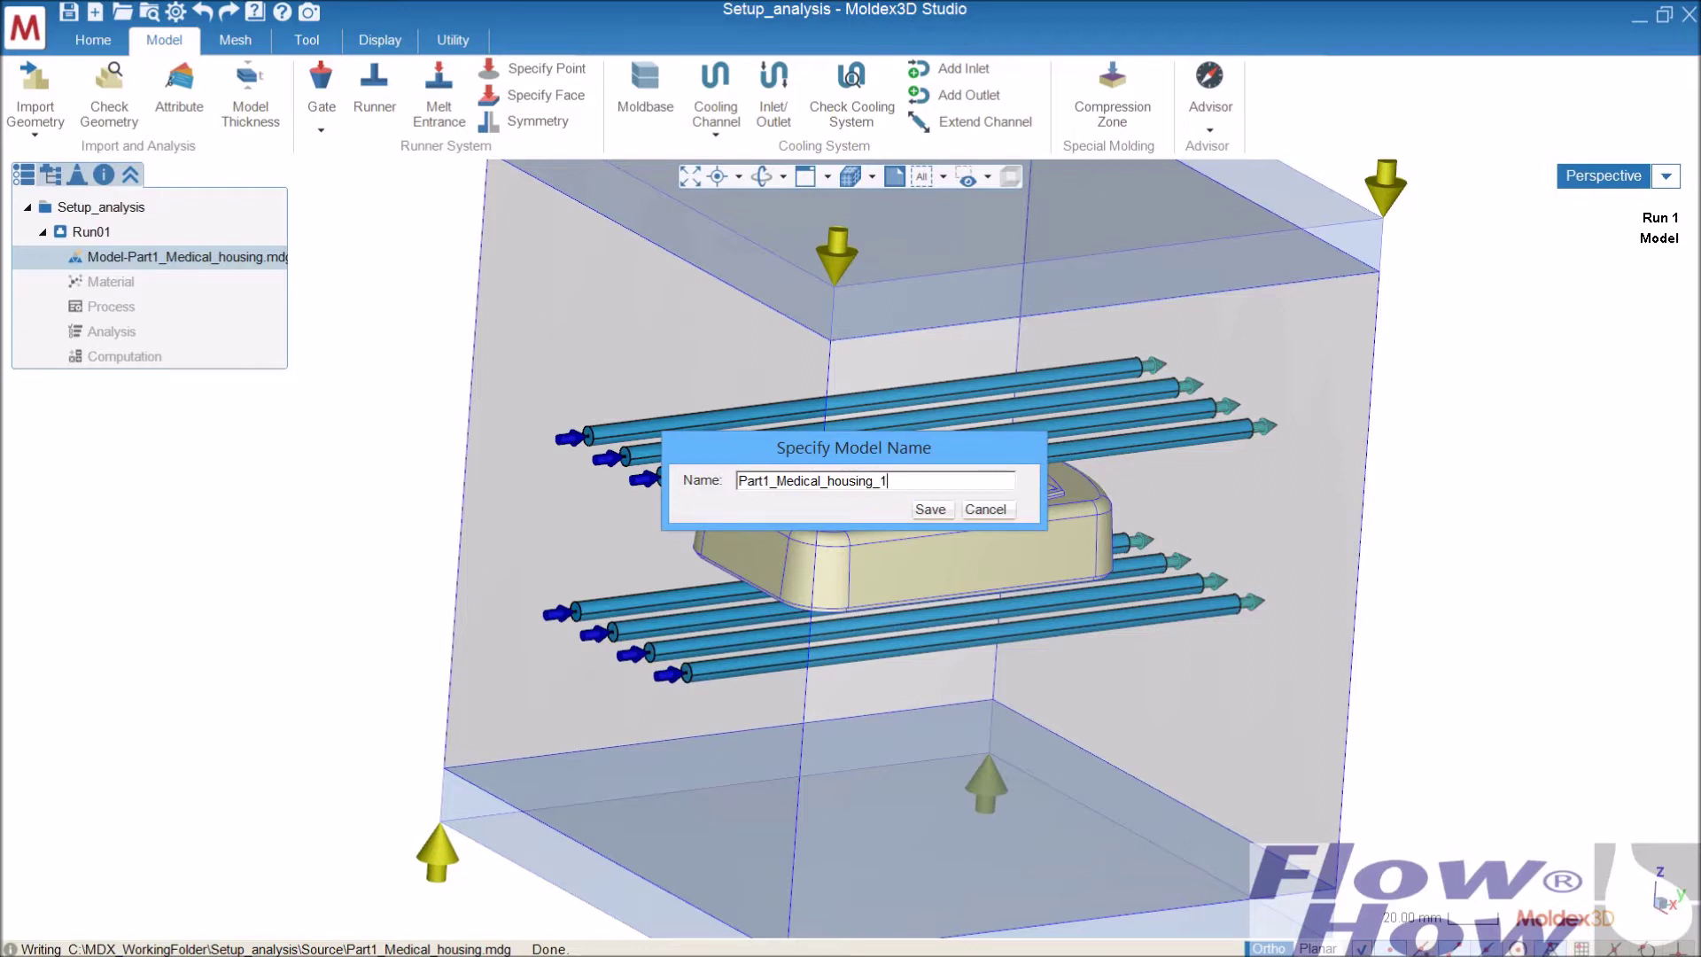
type("1")
left_click(931, 509)
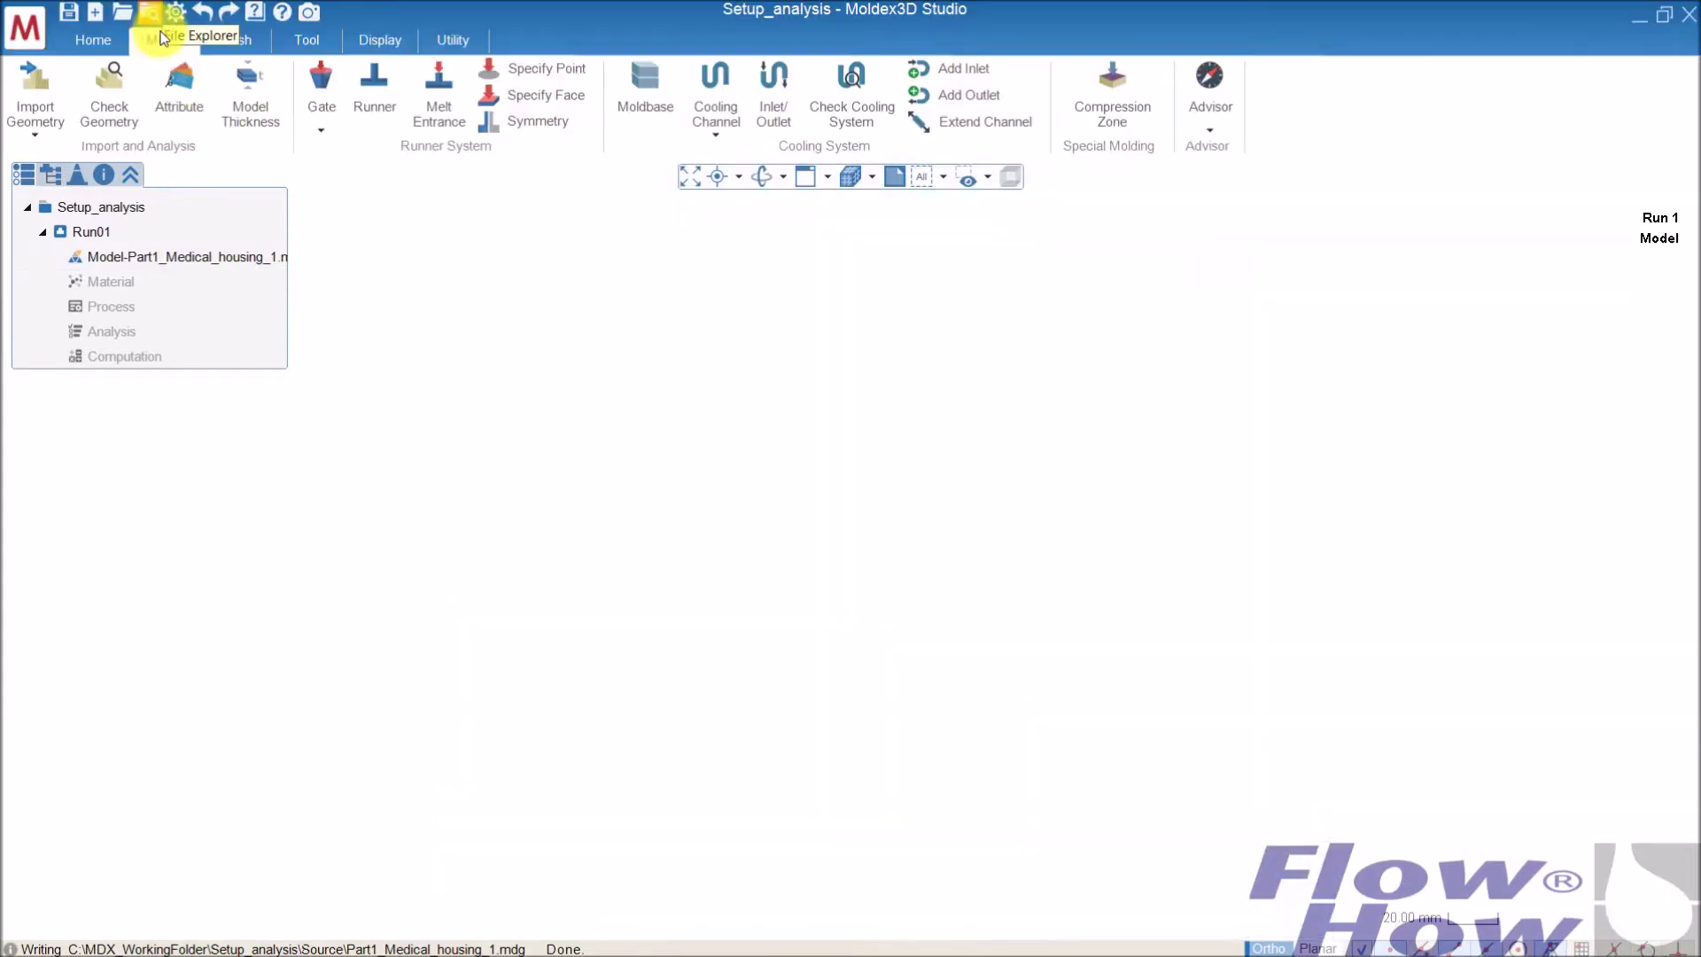
Check the project's Source folder for the saved model file and close the file explorer.
left_click(151, 13)
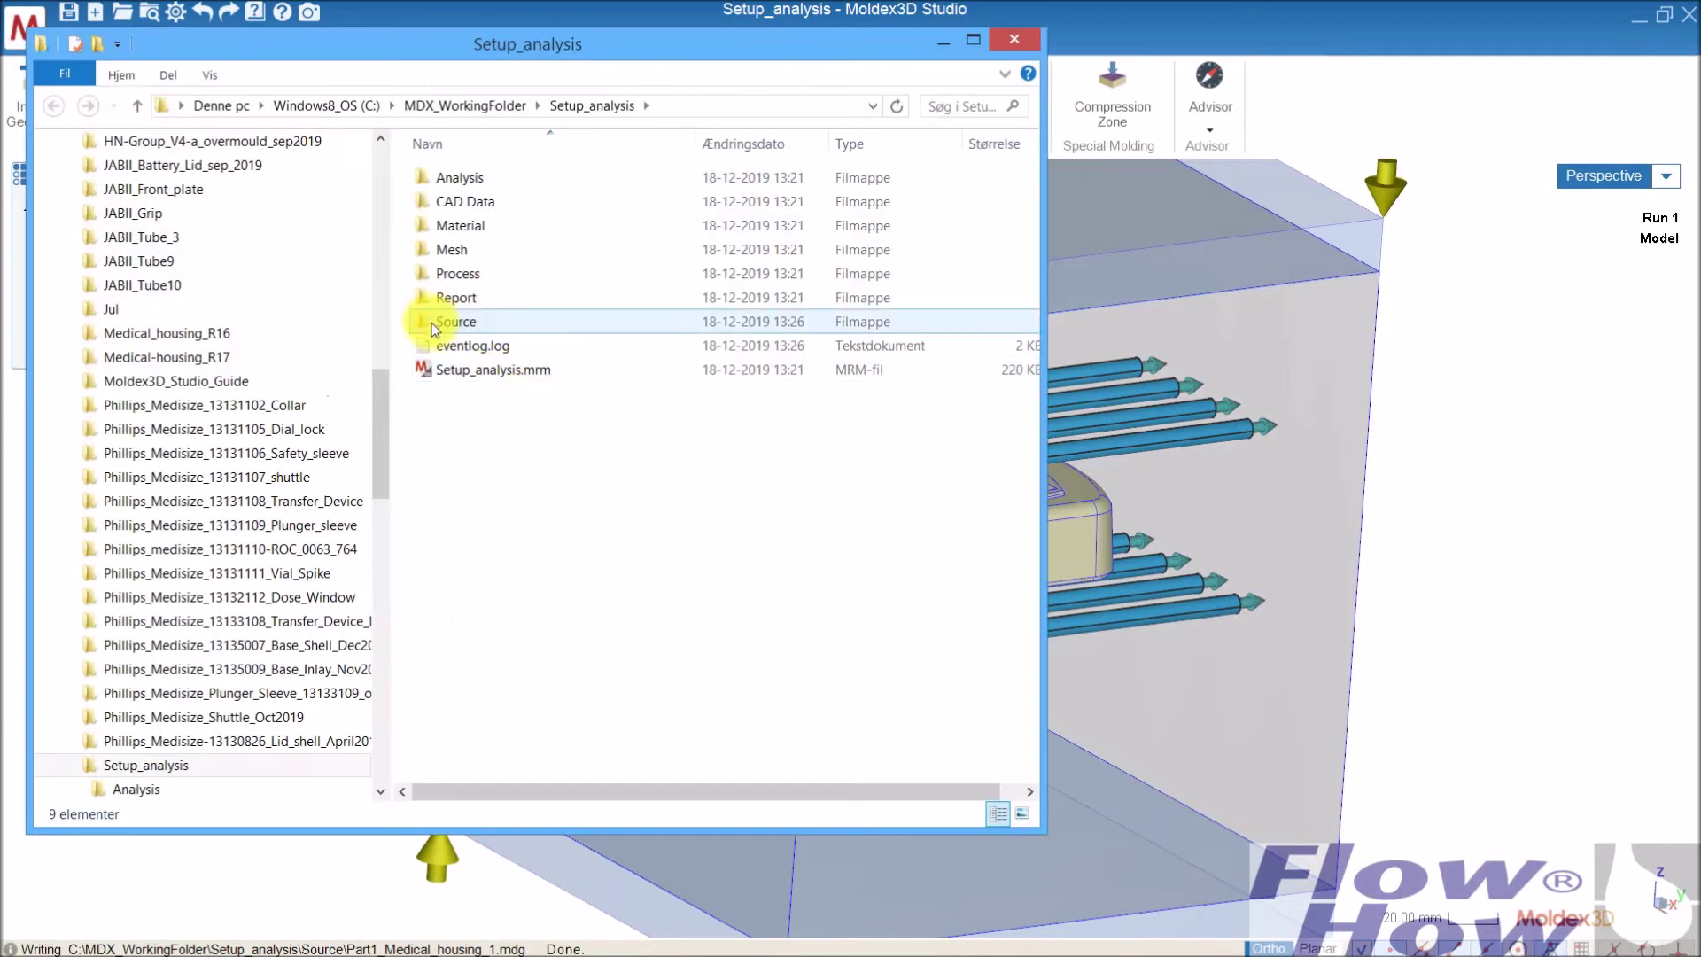
double_click(455, 321)
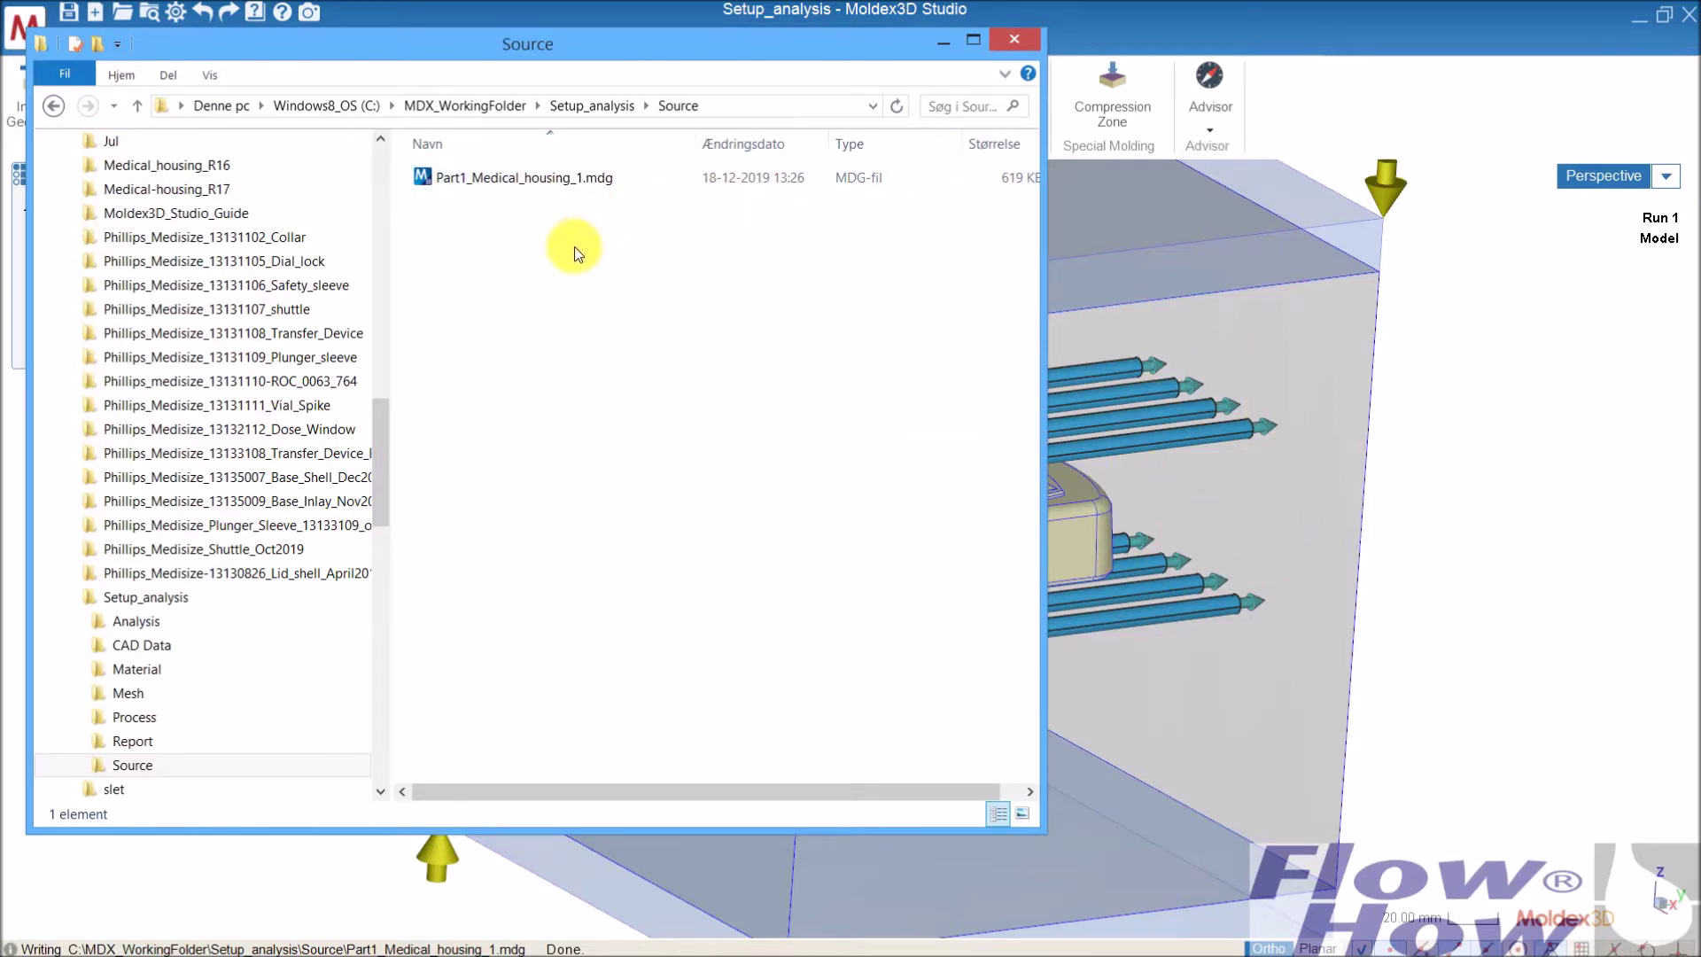
left_click(1019, 44)
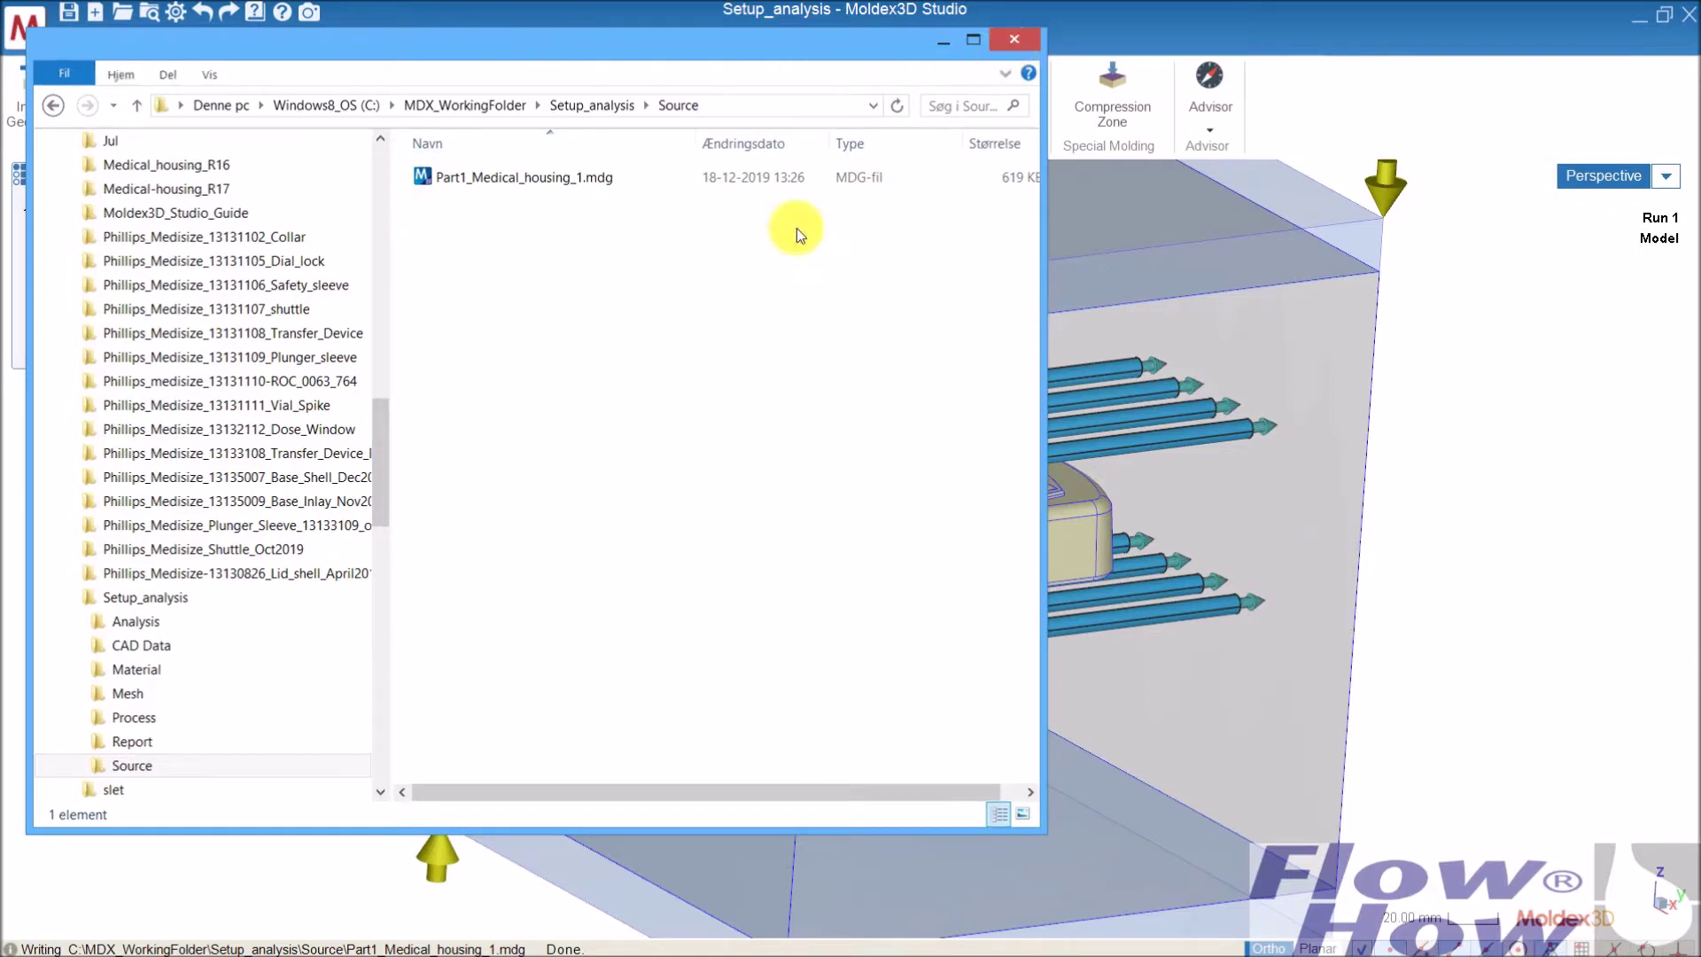
middle_click_drag(915, 441, 629, 402)
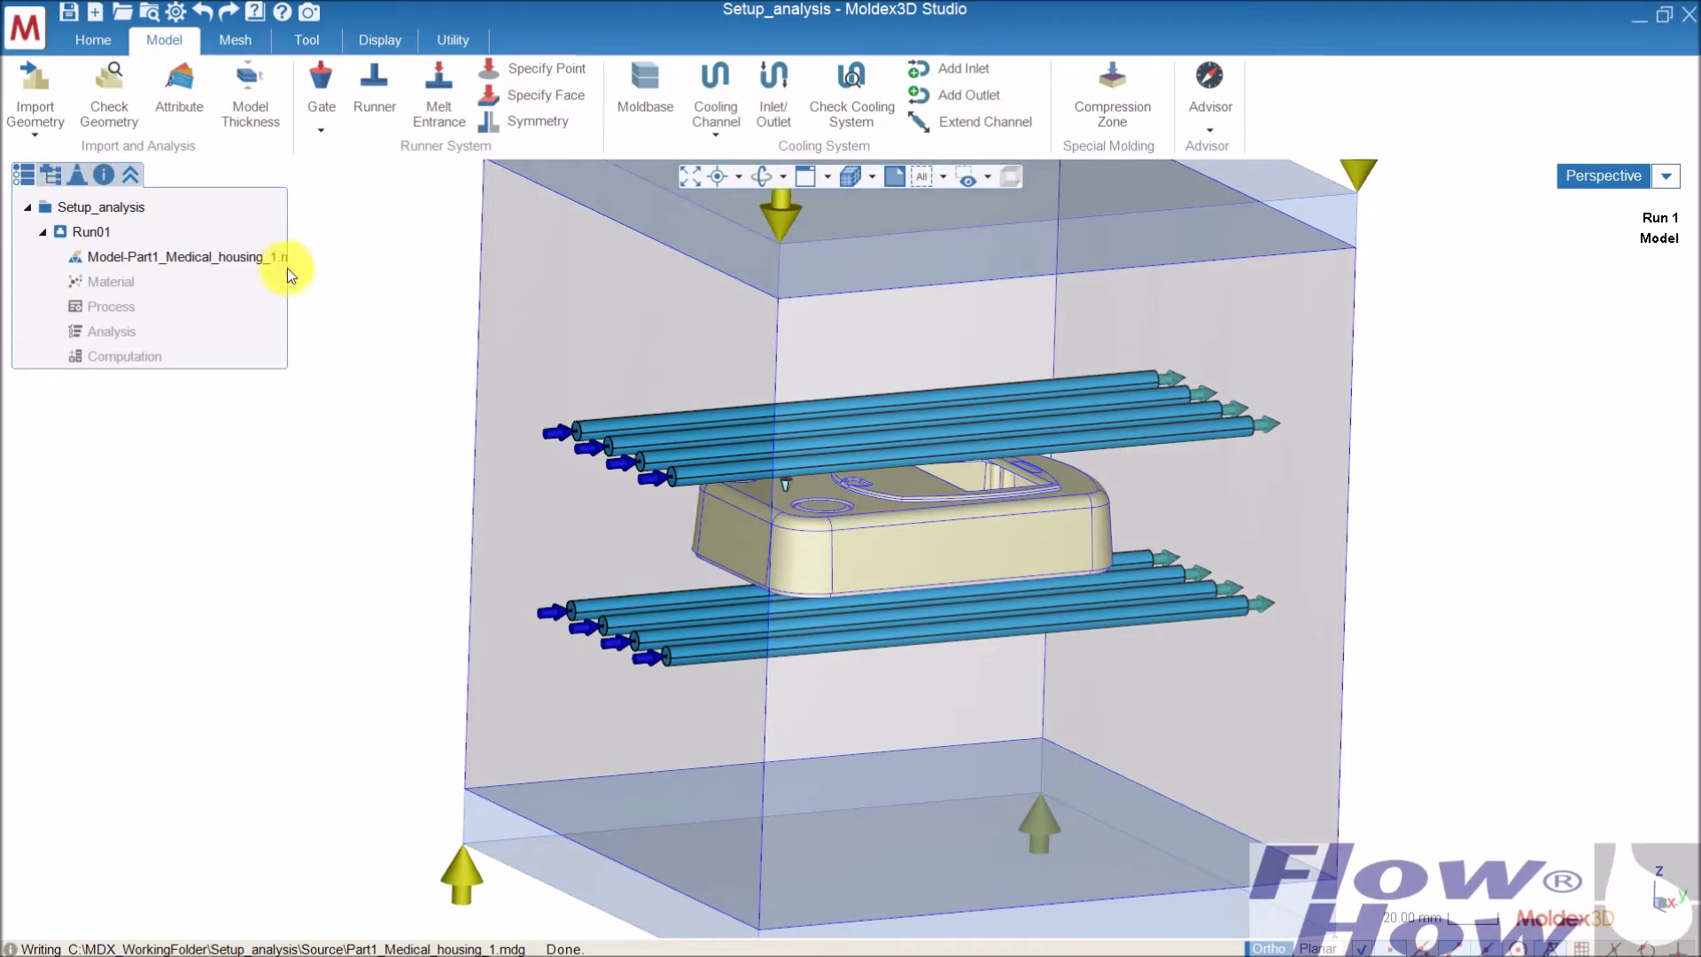
middle_click_drag(874, 497, 959, 498)
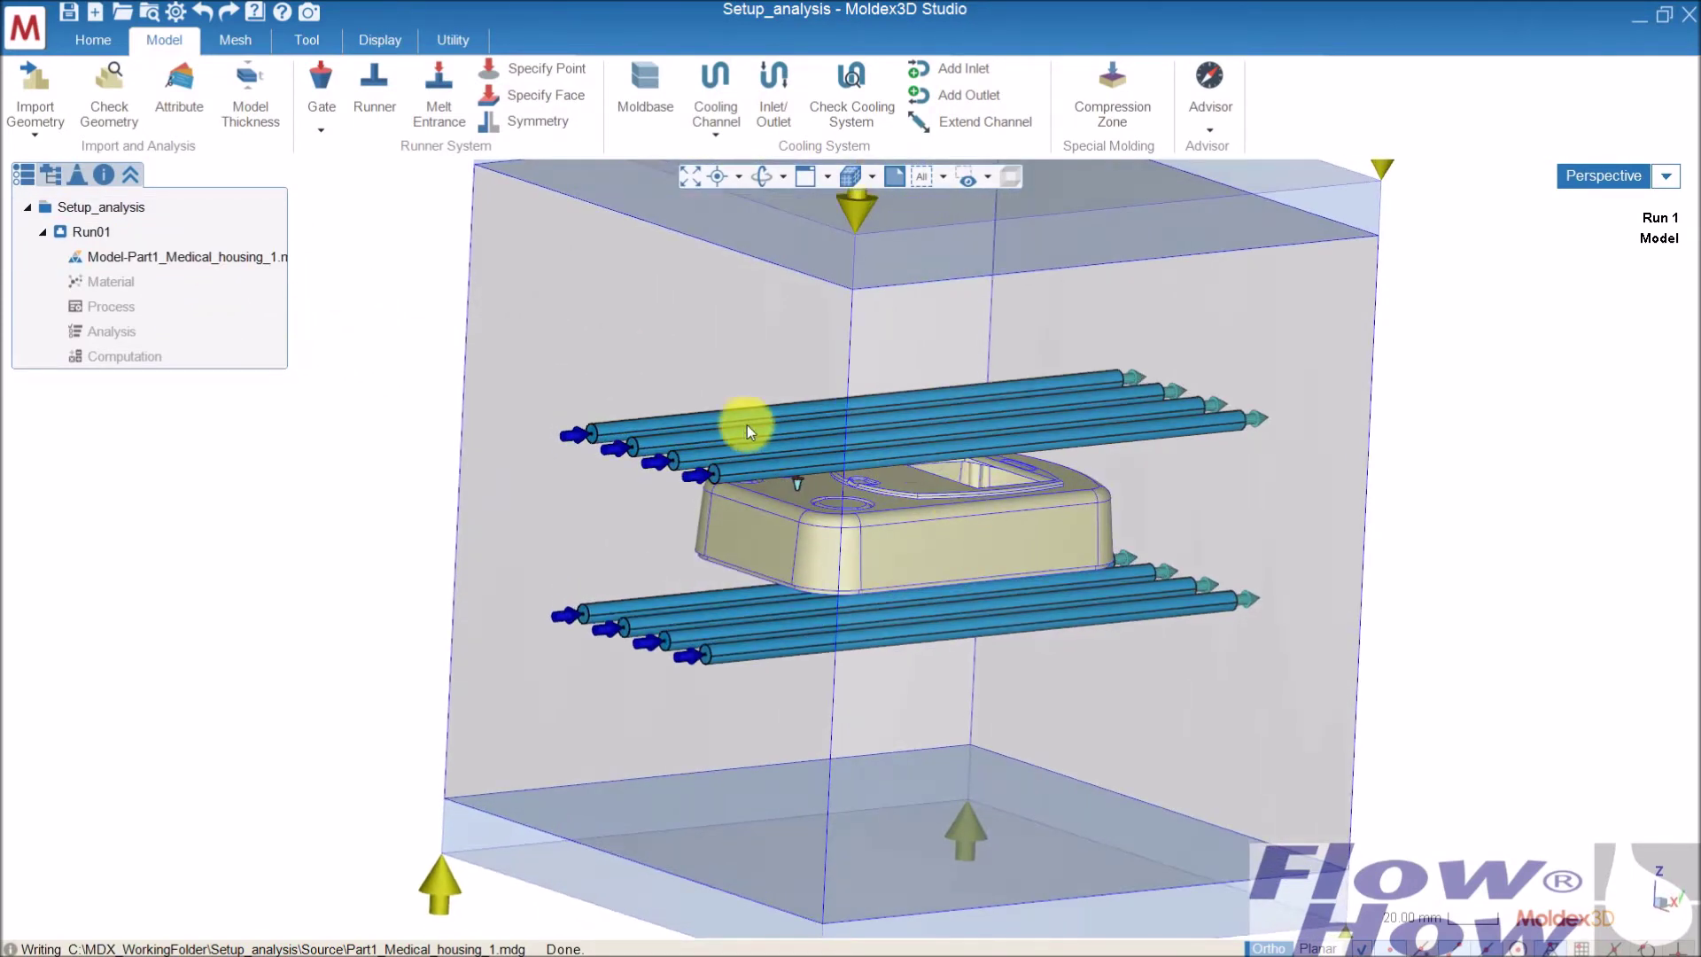
scroll(741, 418, "down", 1)
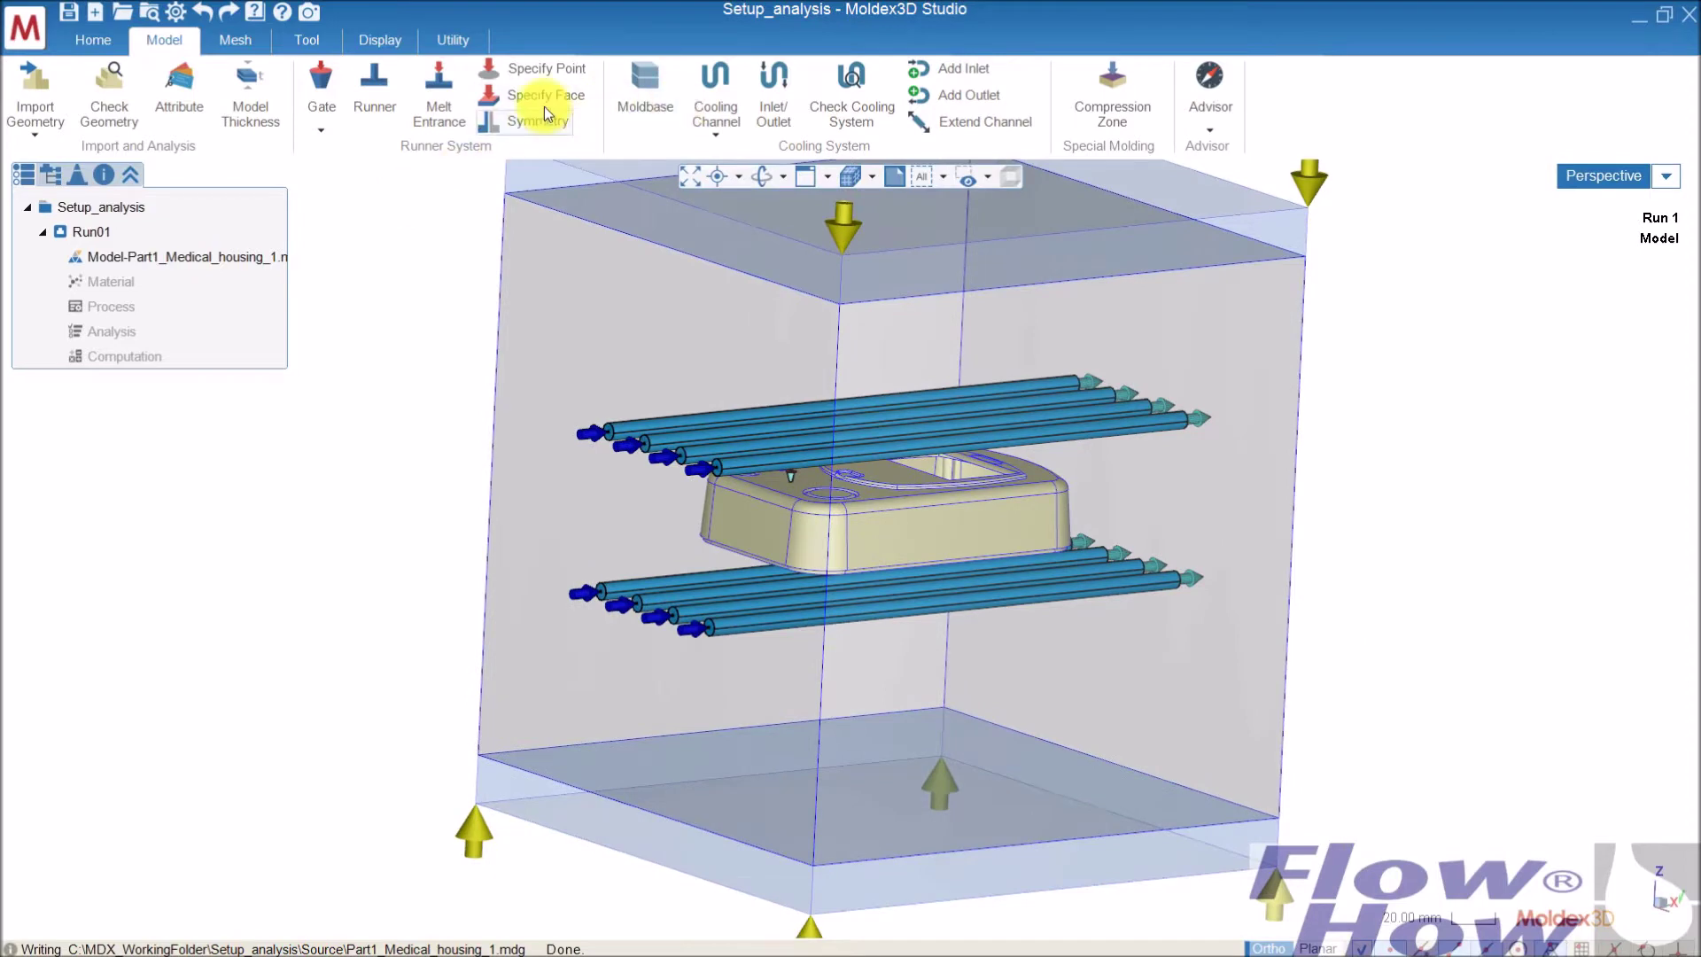
Review the General and Display preferences, including file management, computation, number format, color, render mesh quality and graphics.
left_click(176, 15)
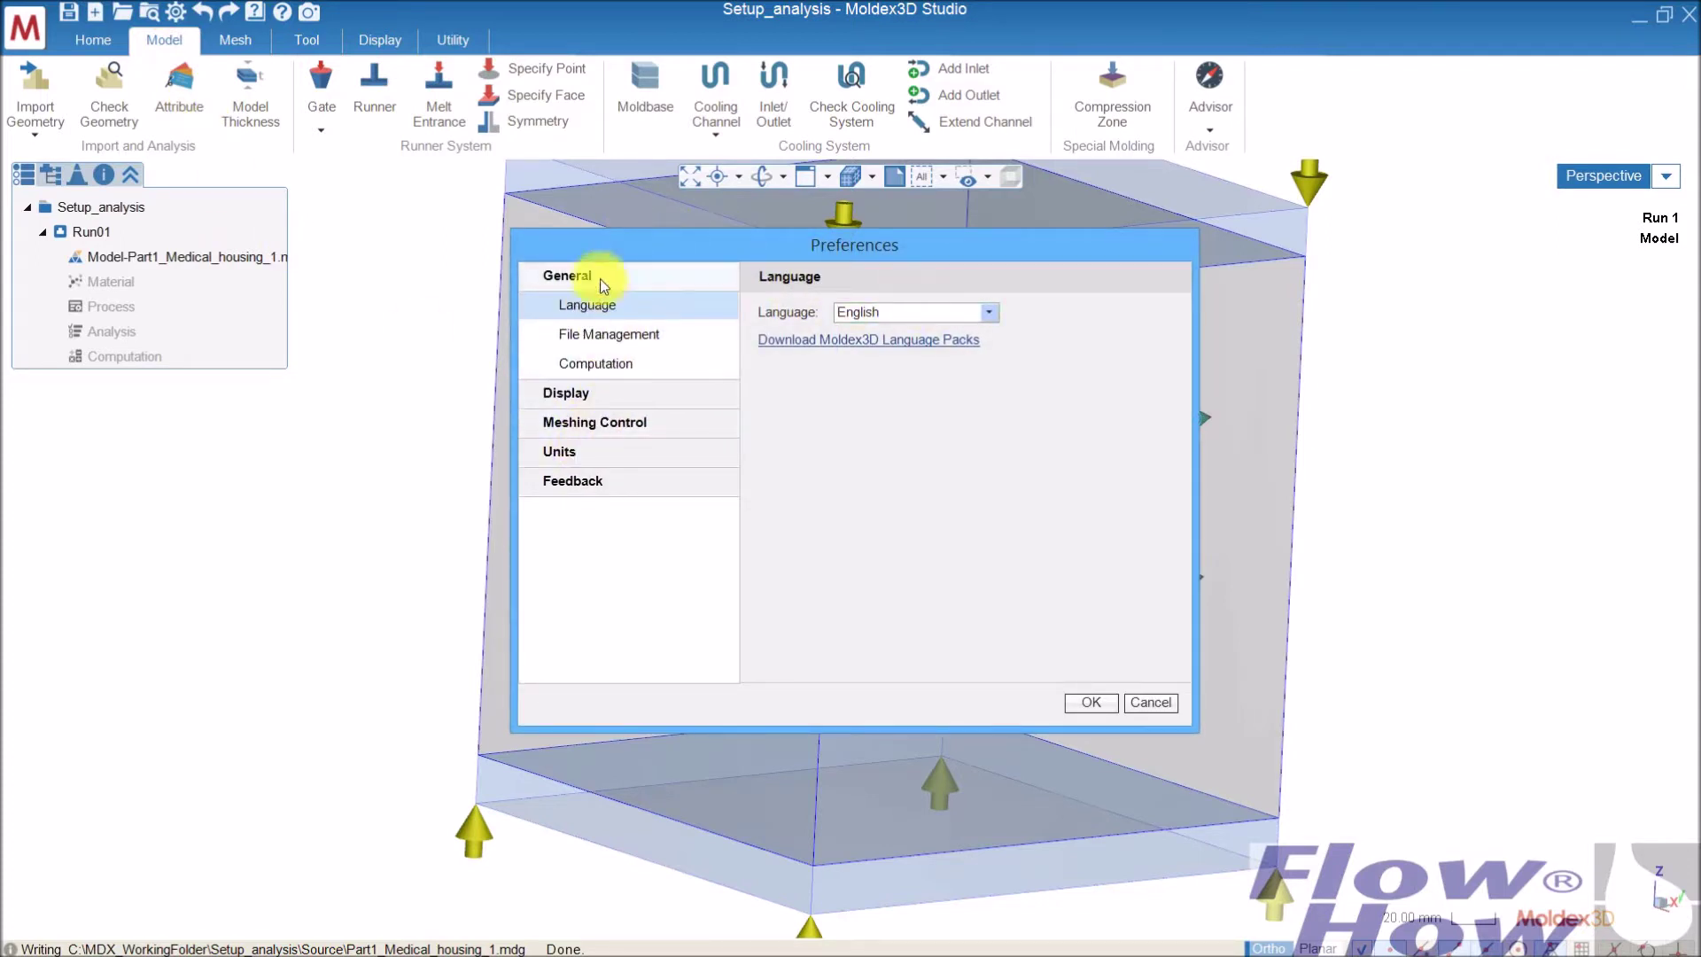
left_click(614, 337)
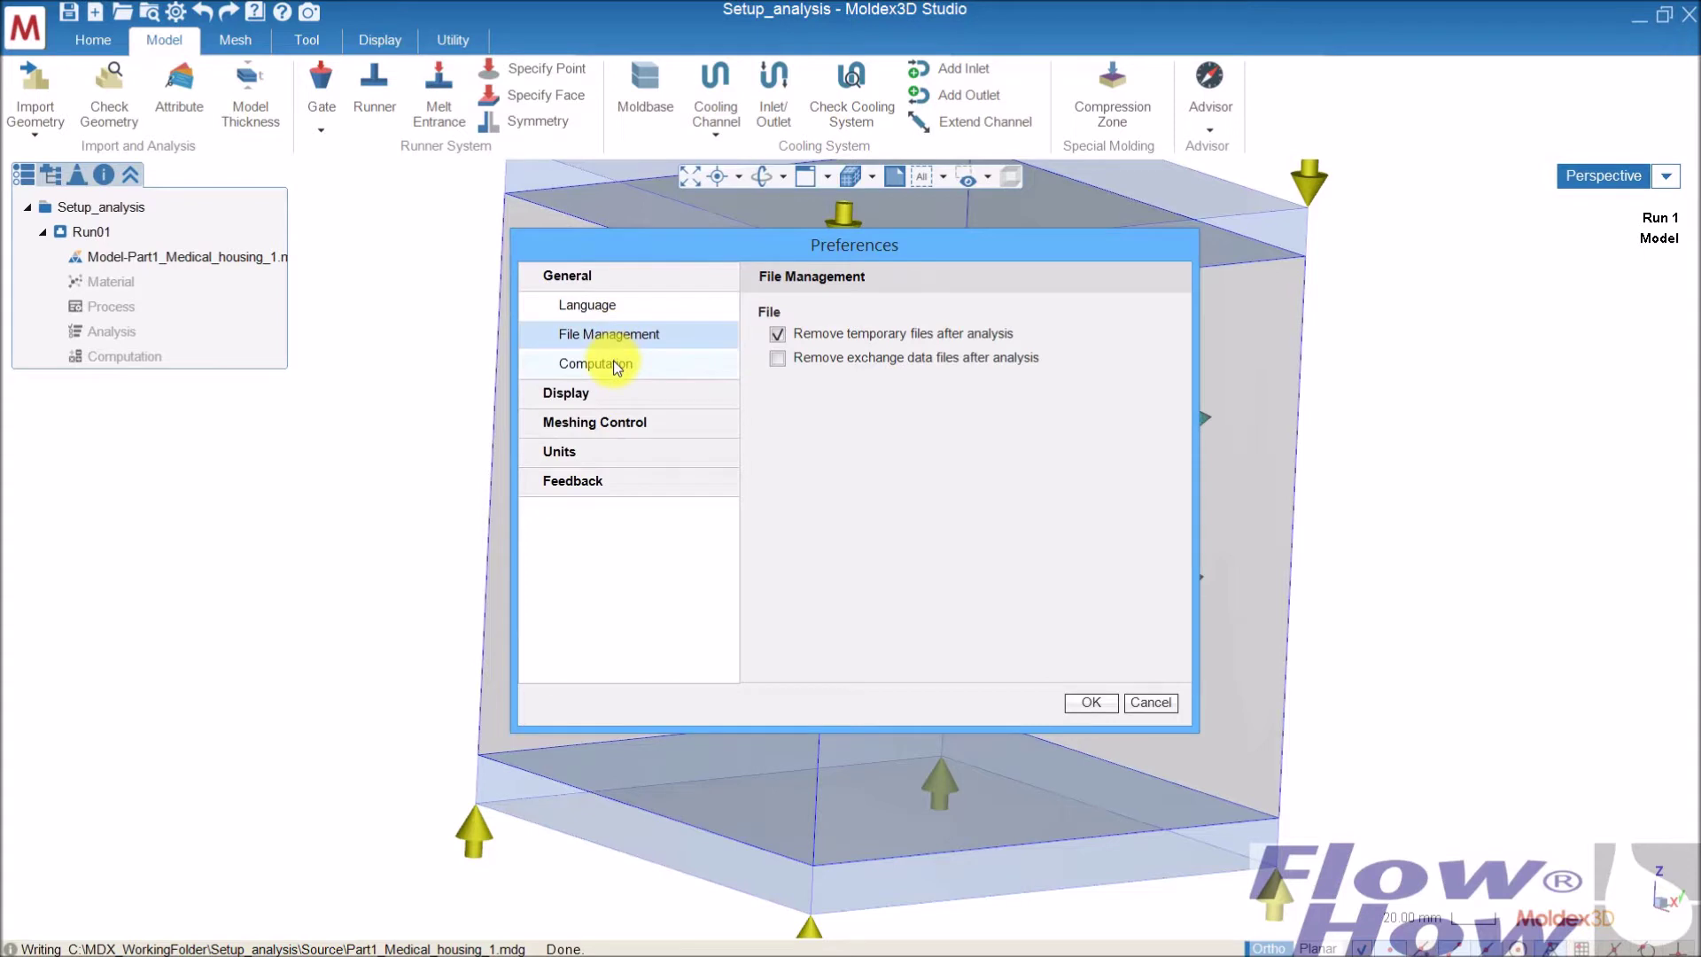
left_click(617, 366)
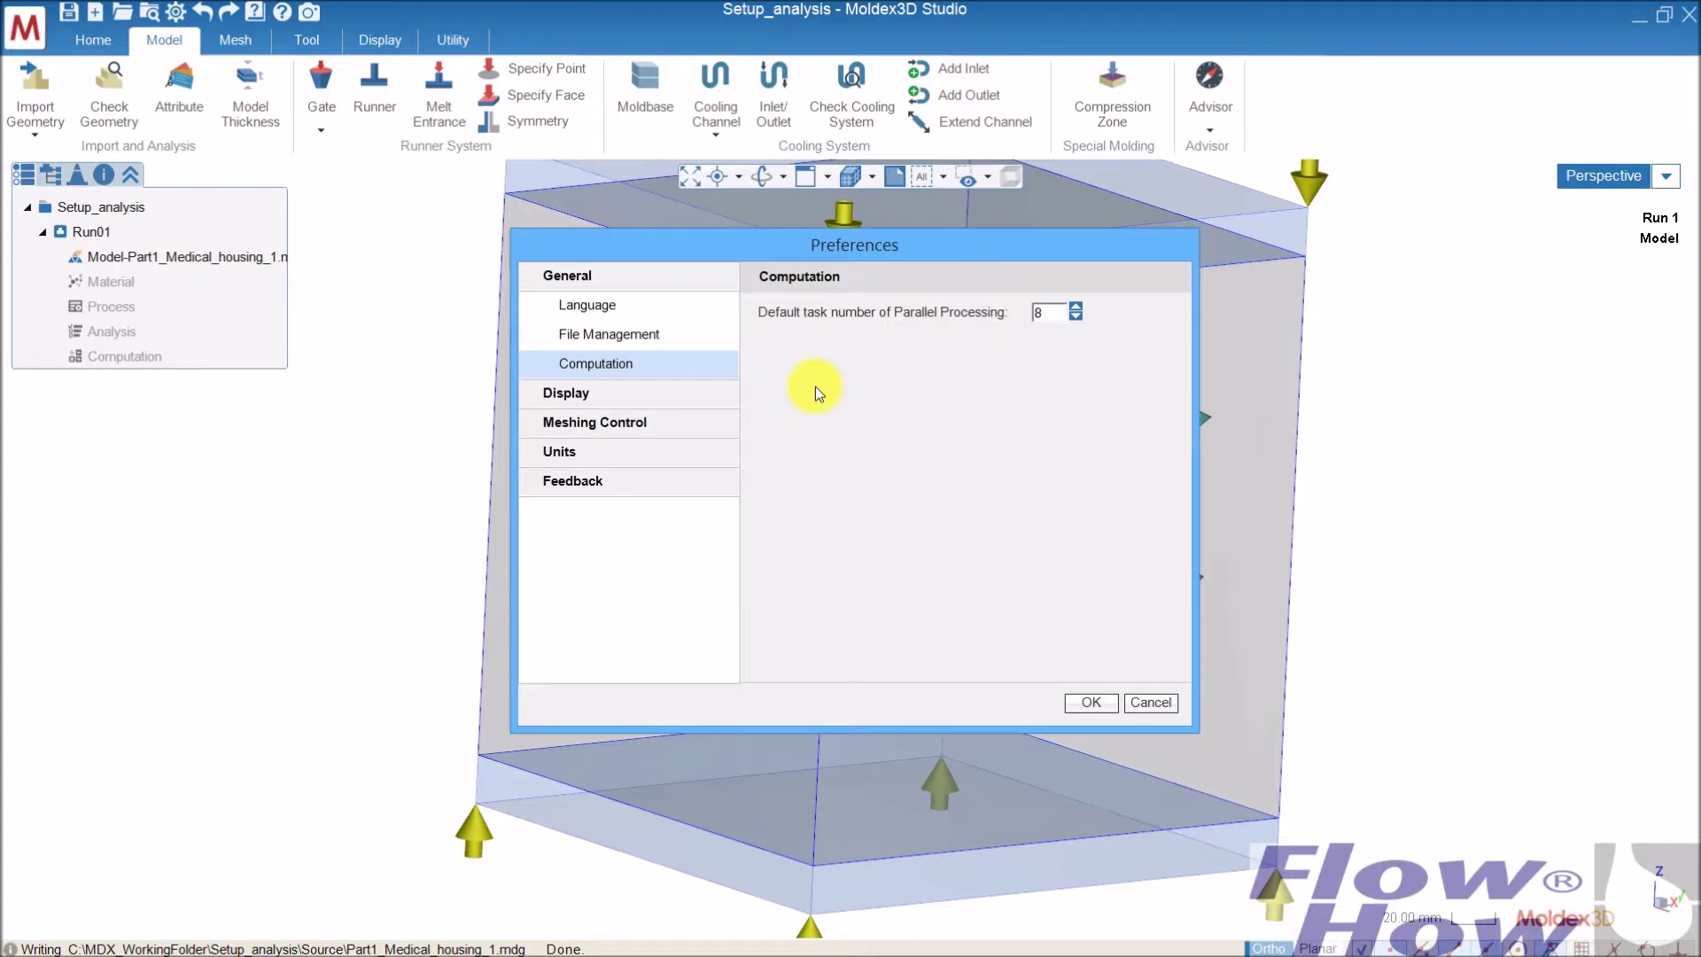
left_click(616, 389)
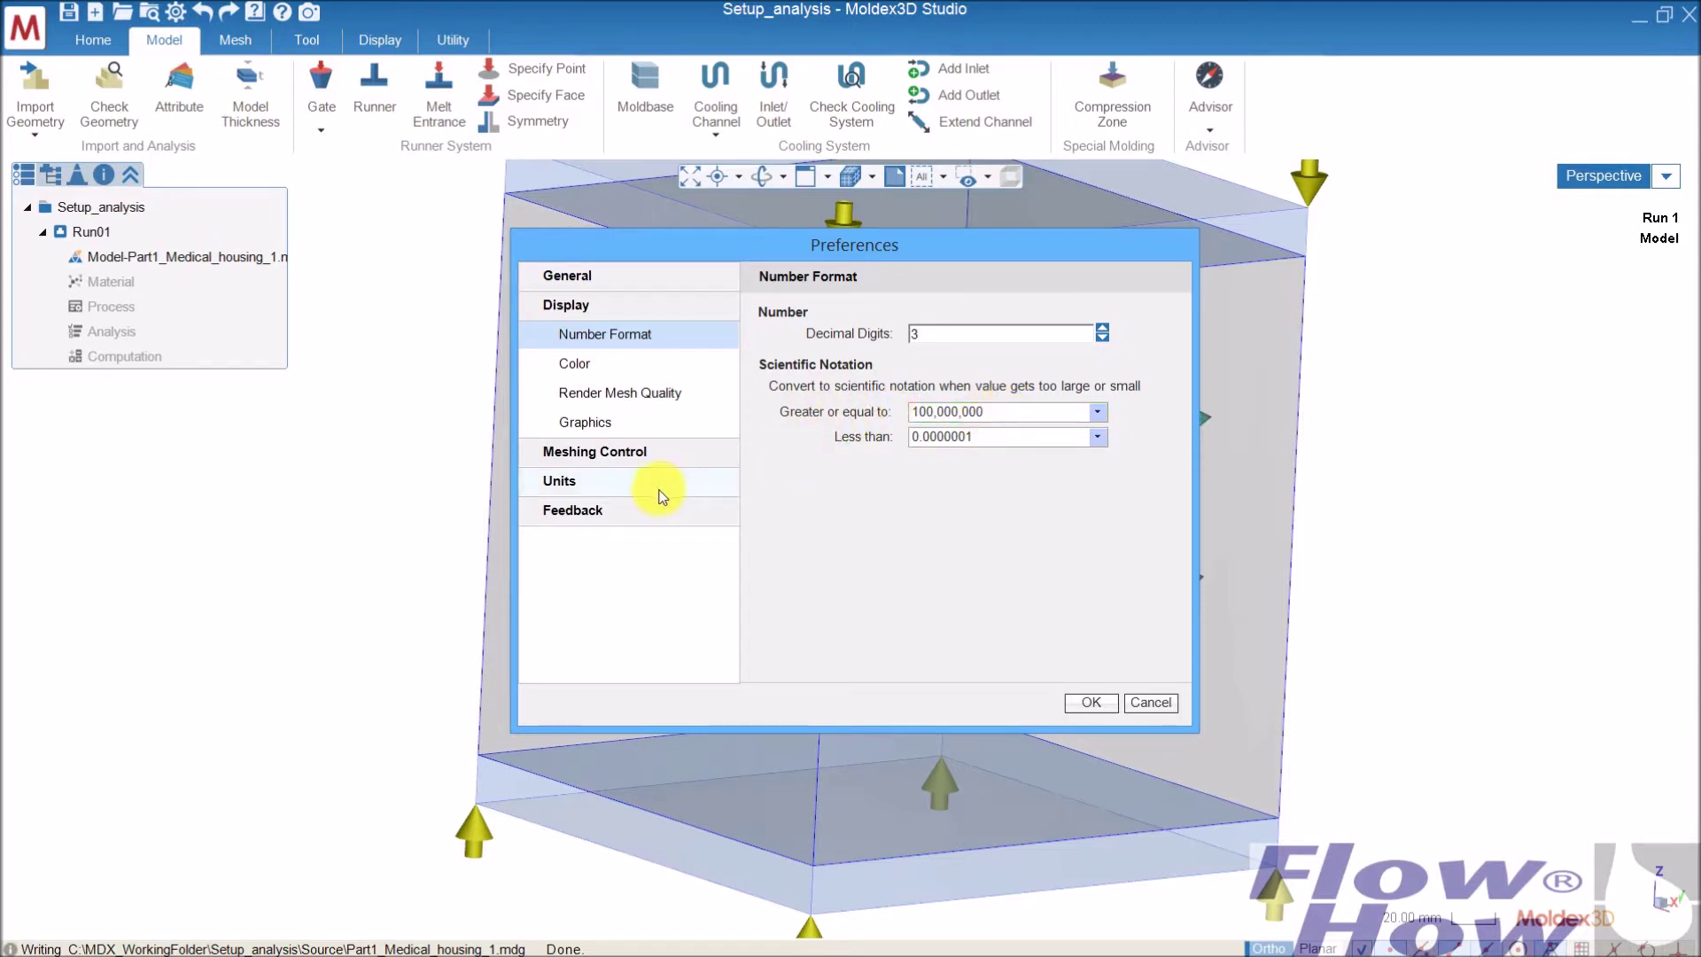
left_click(1096, 411)
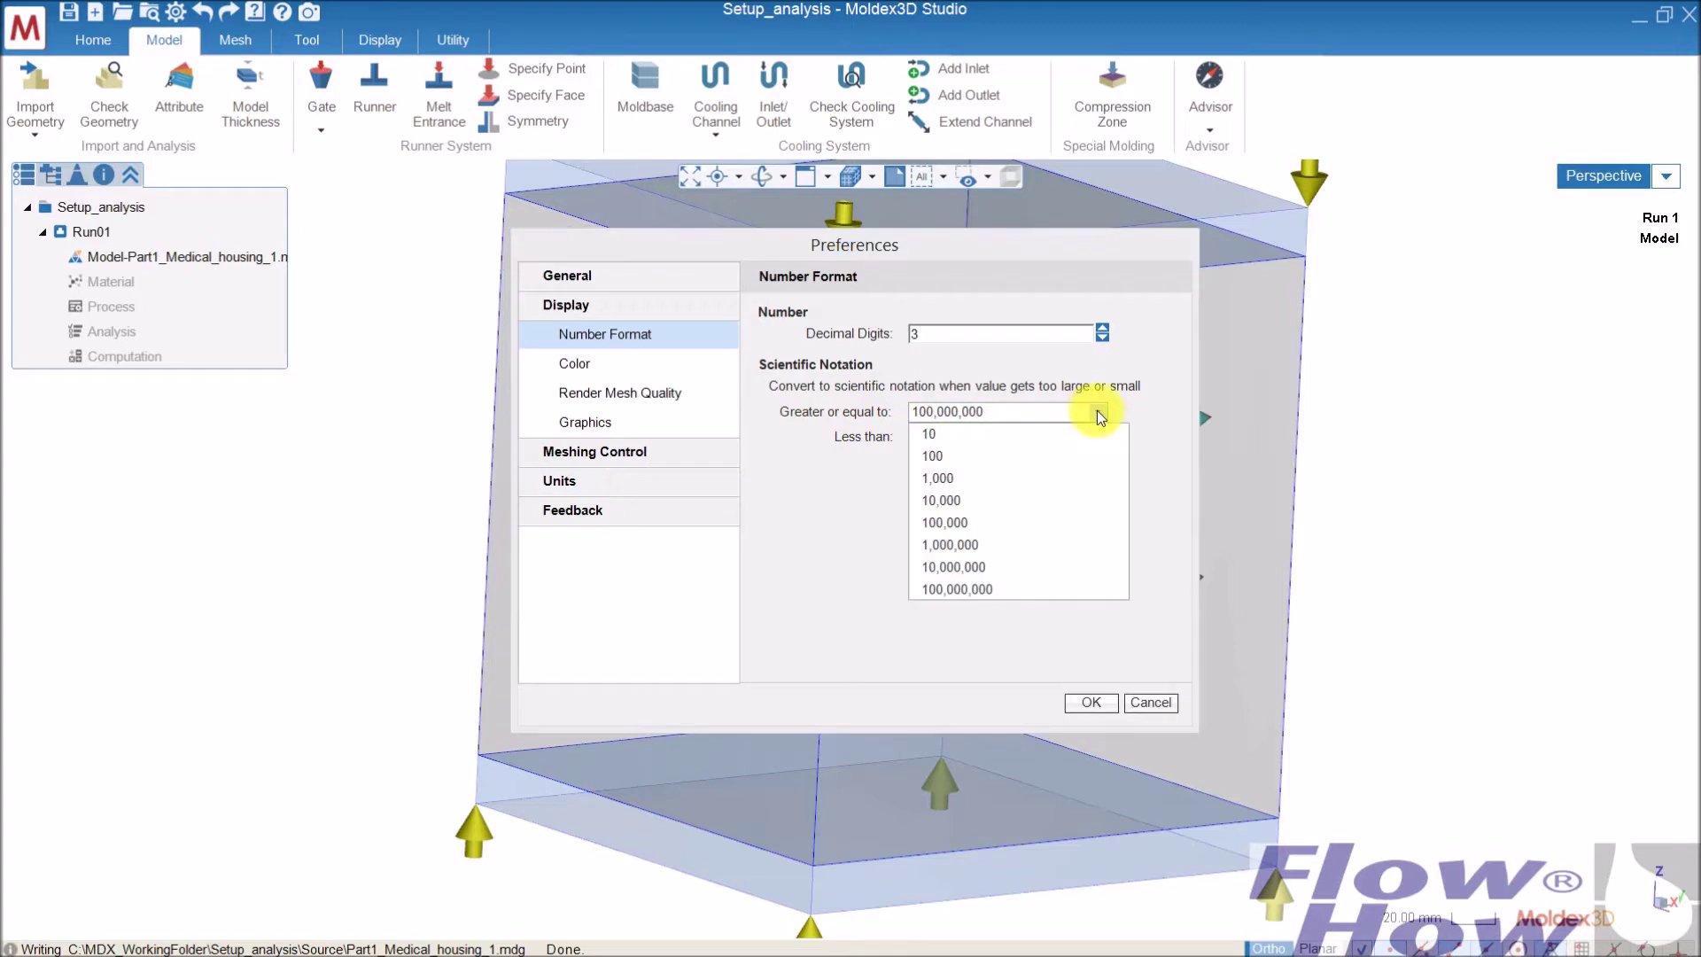
left_click(1096, 411)
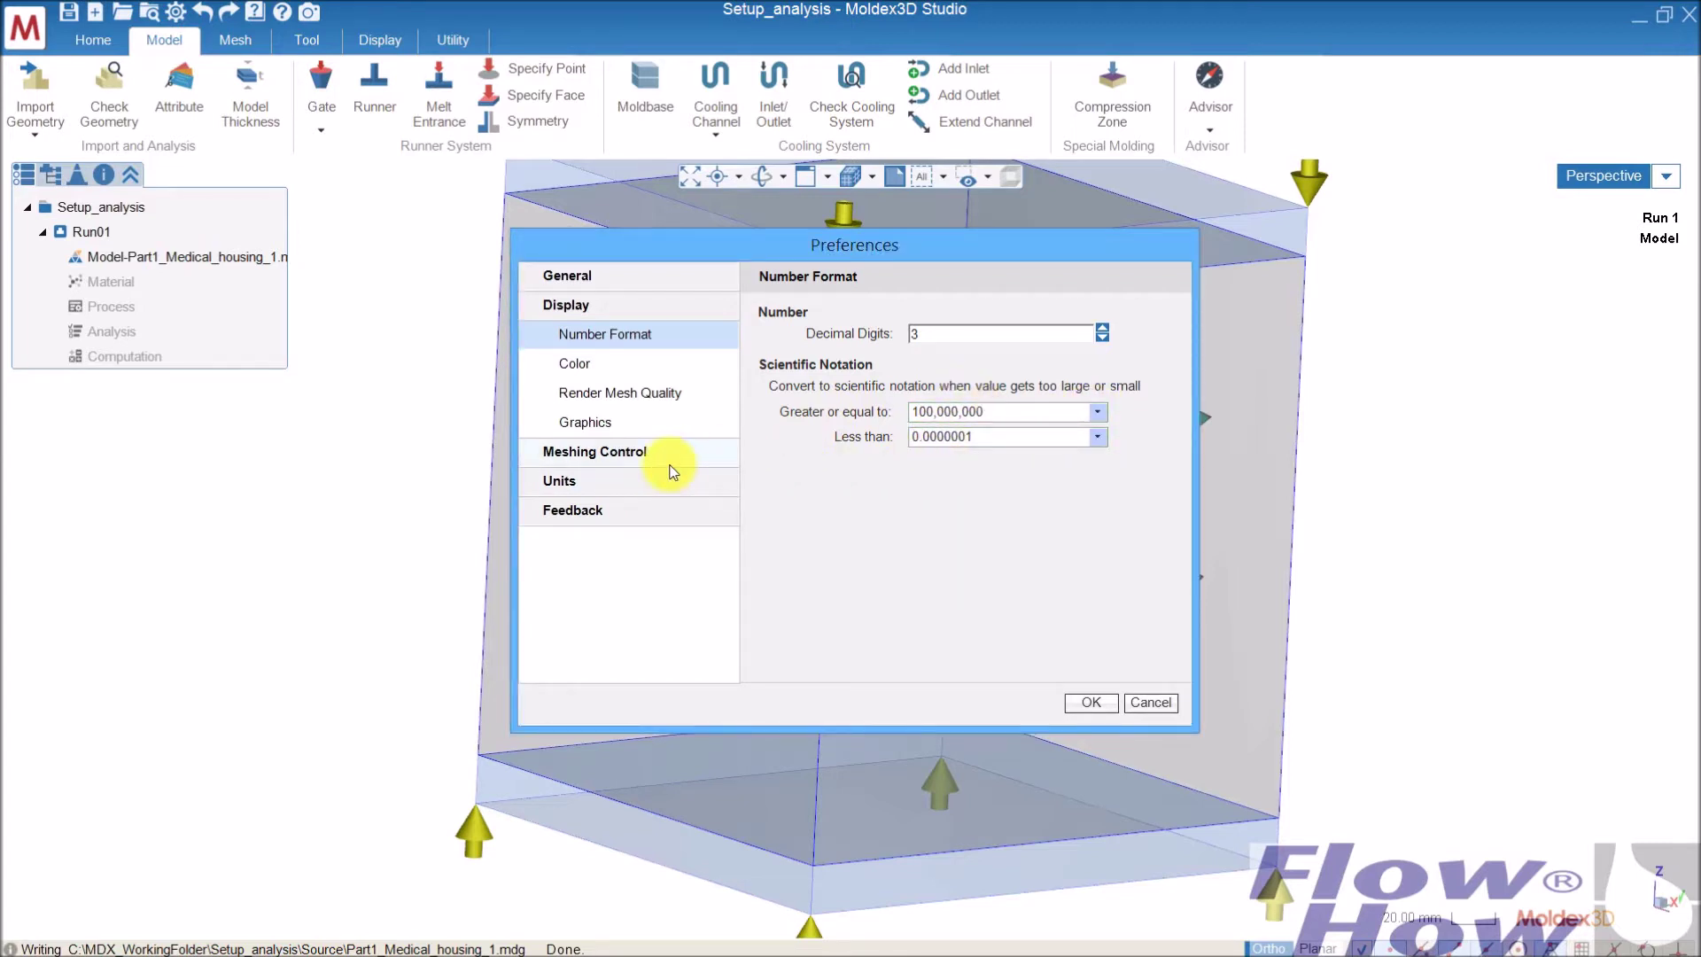
left_click(604, 366)
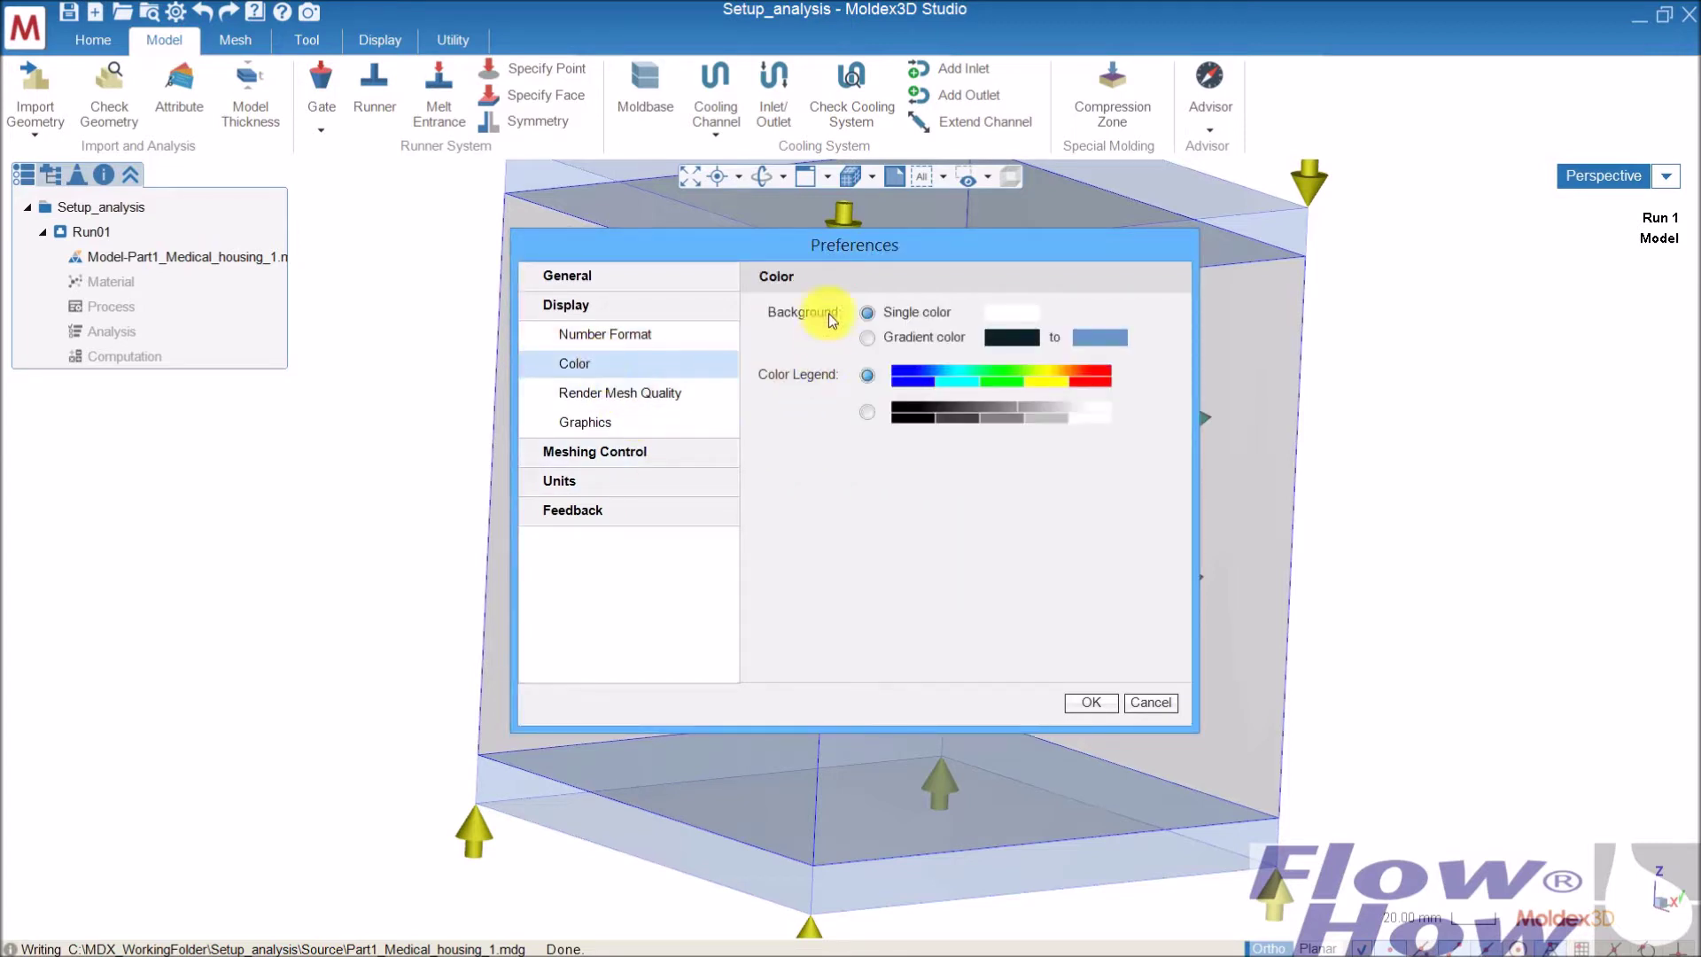
left_click(643, 394)
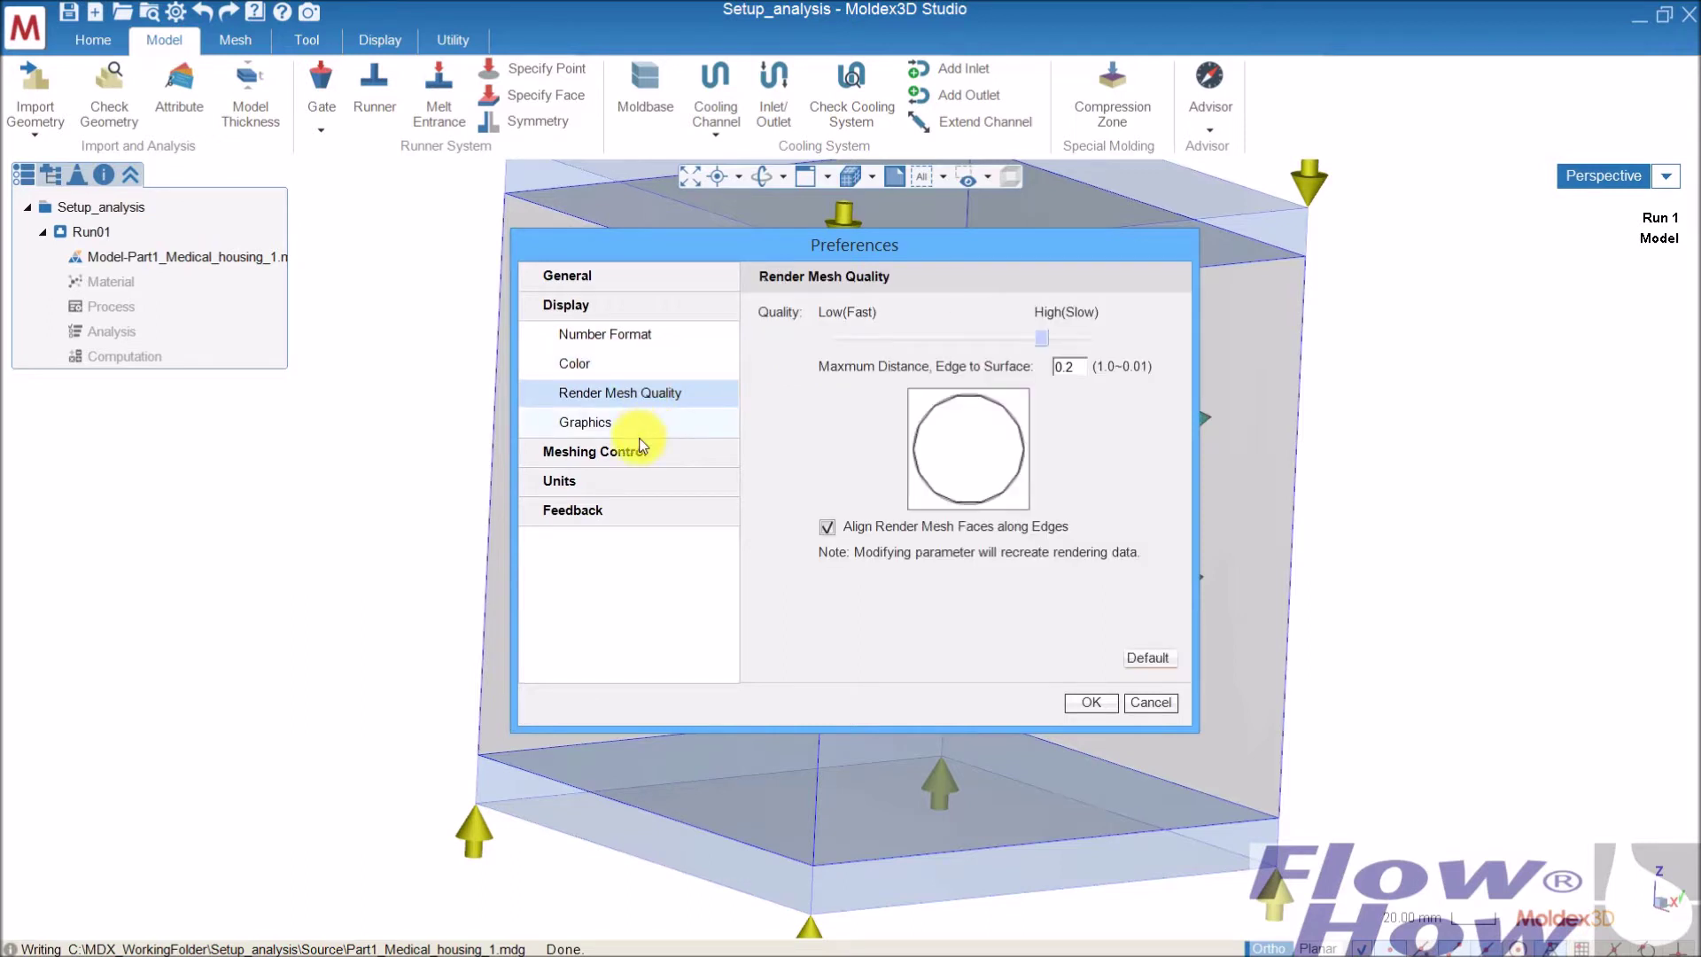
left_click(644, 427)
Review the eDesign and Solid meshing control, Units and Feedback preferences and close the preferences.
left_click(623, 451)
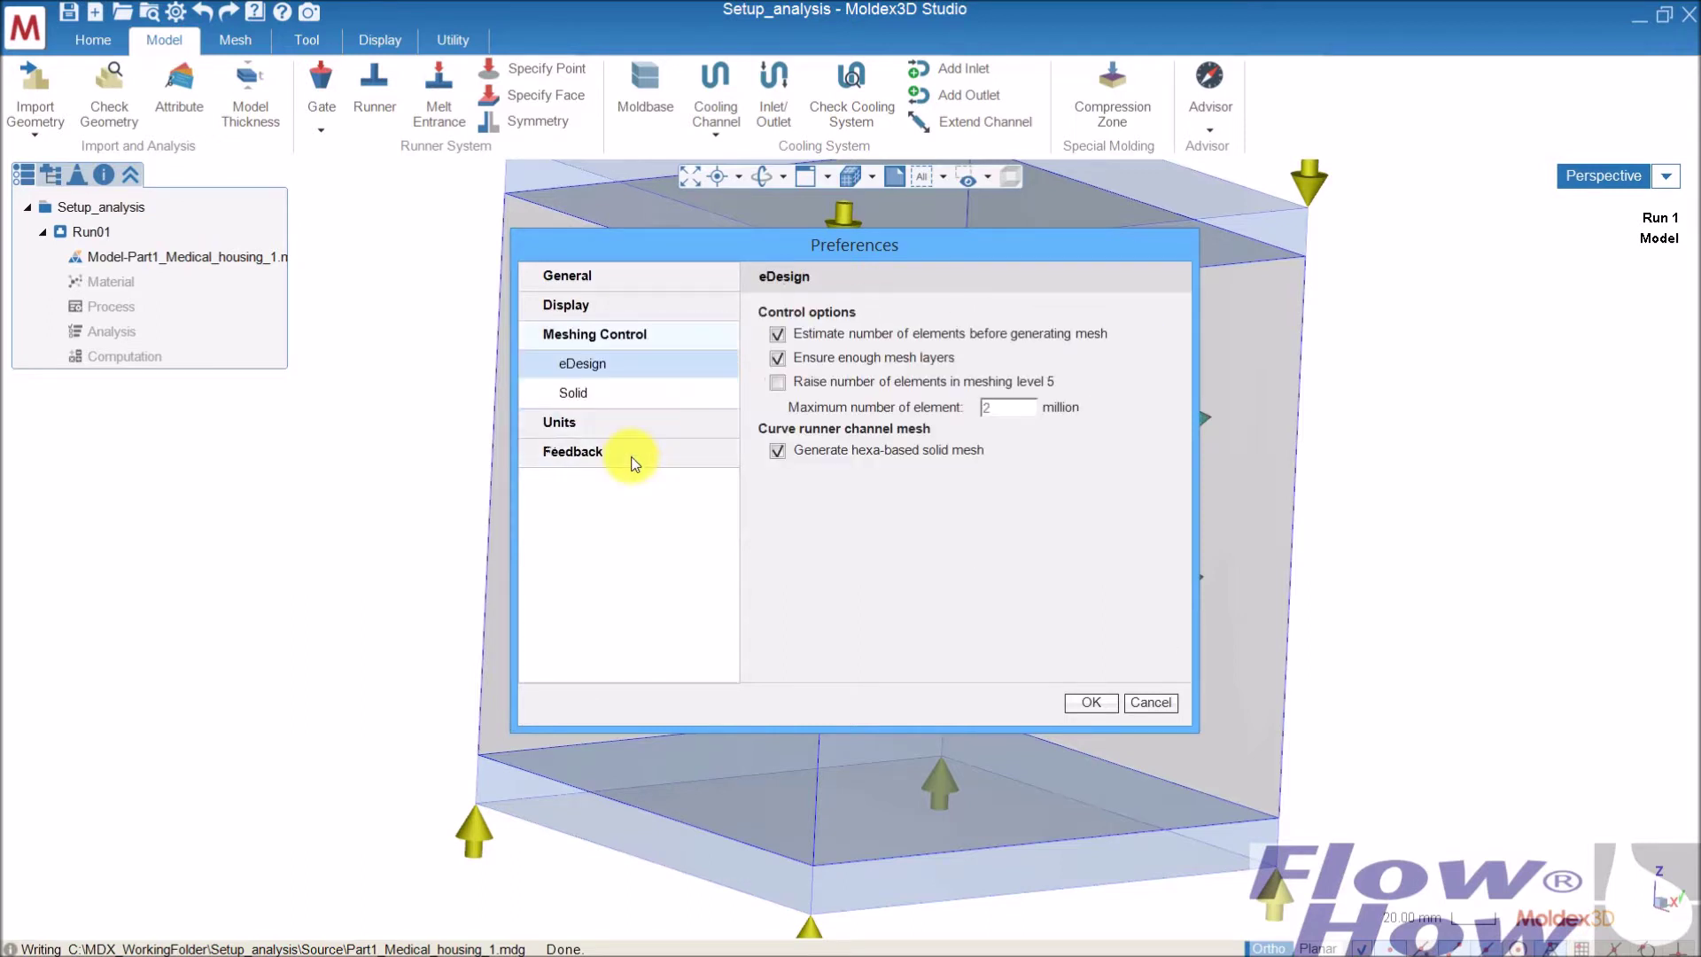
left_click(603, 389)
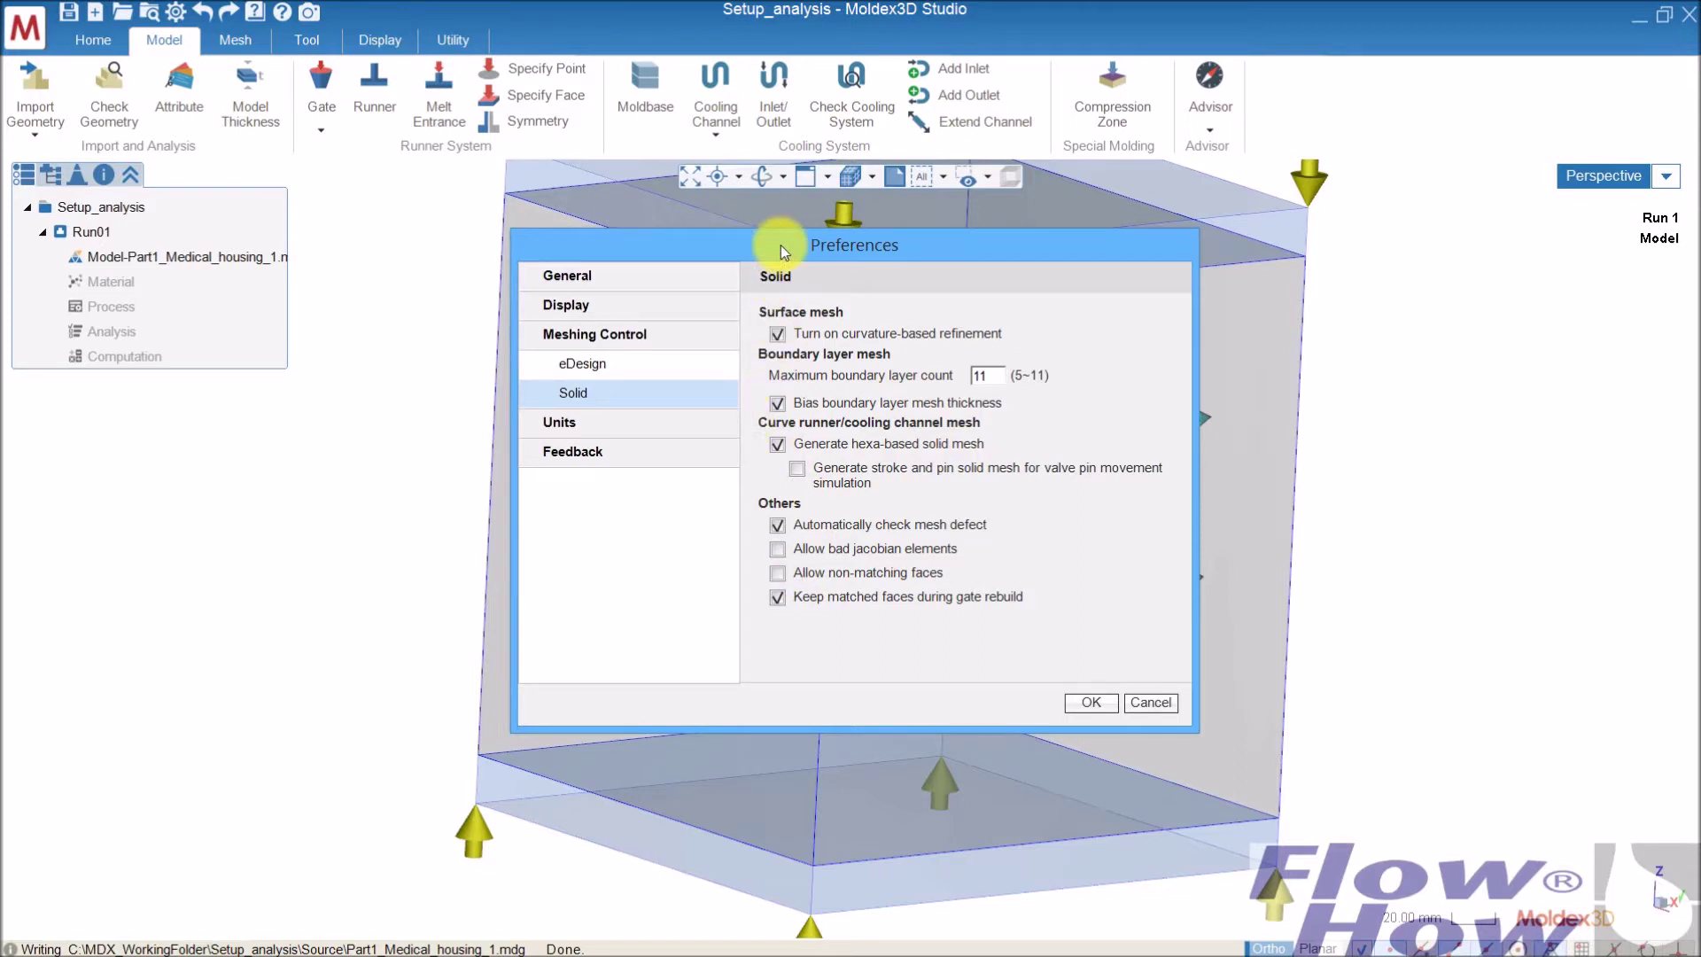
left_click(801, 525)
left_click(613, 425)
left_click(601, 449)
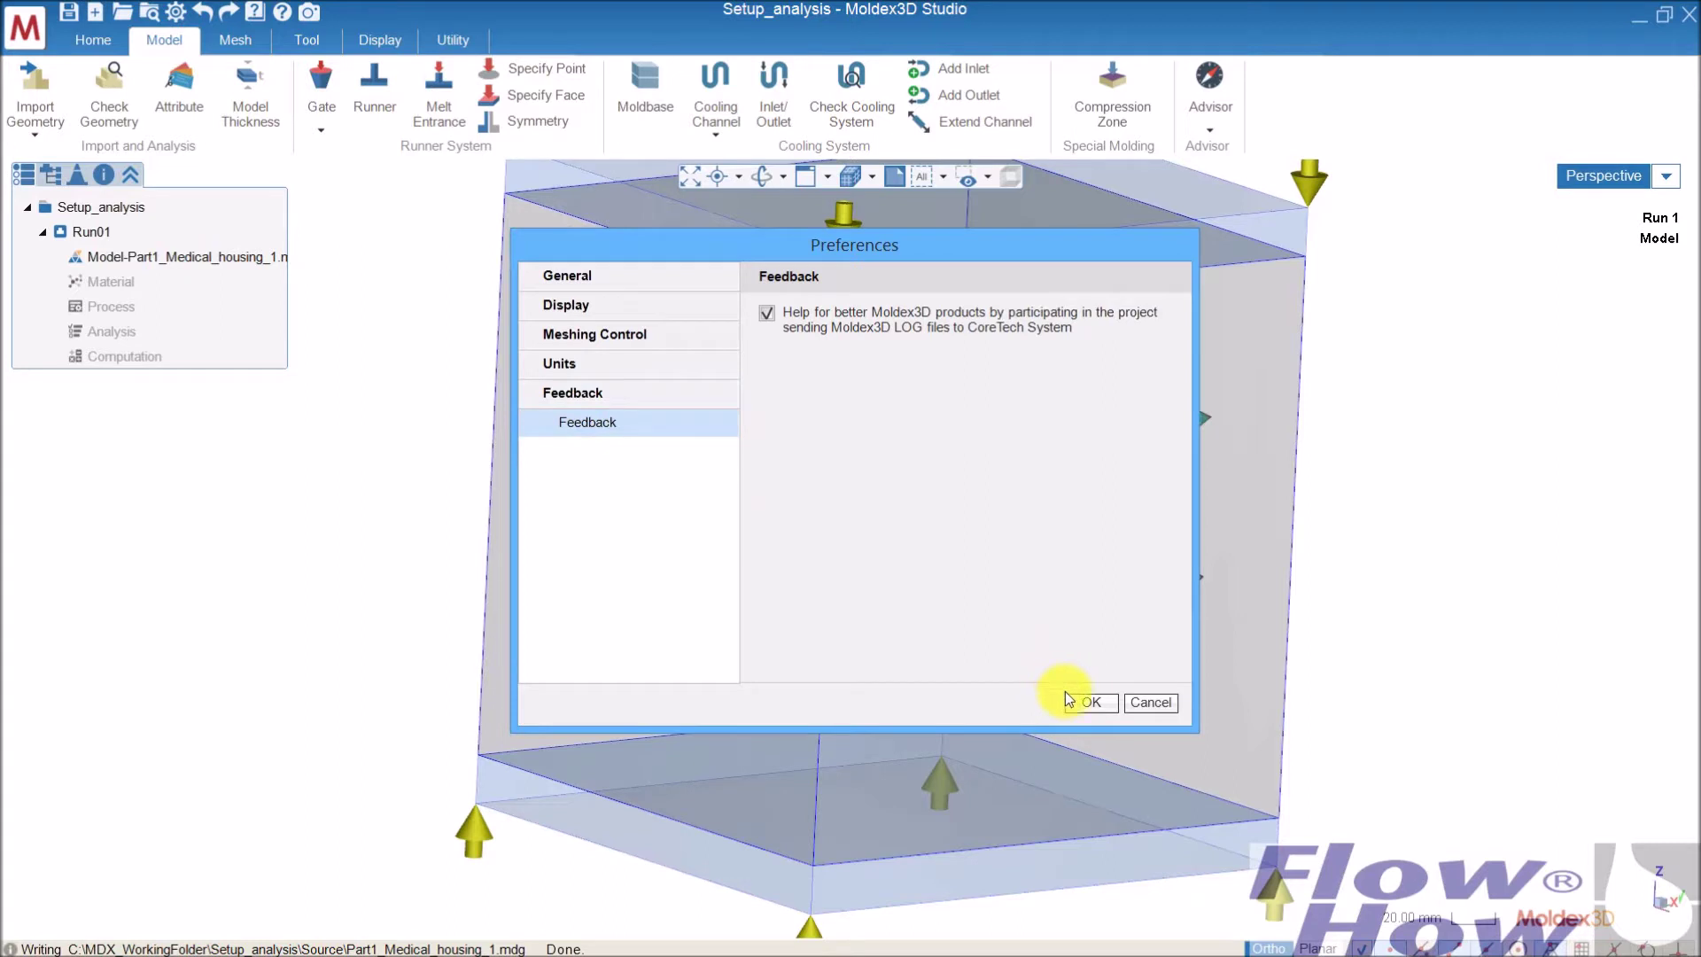
left_click(1089, 702)
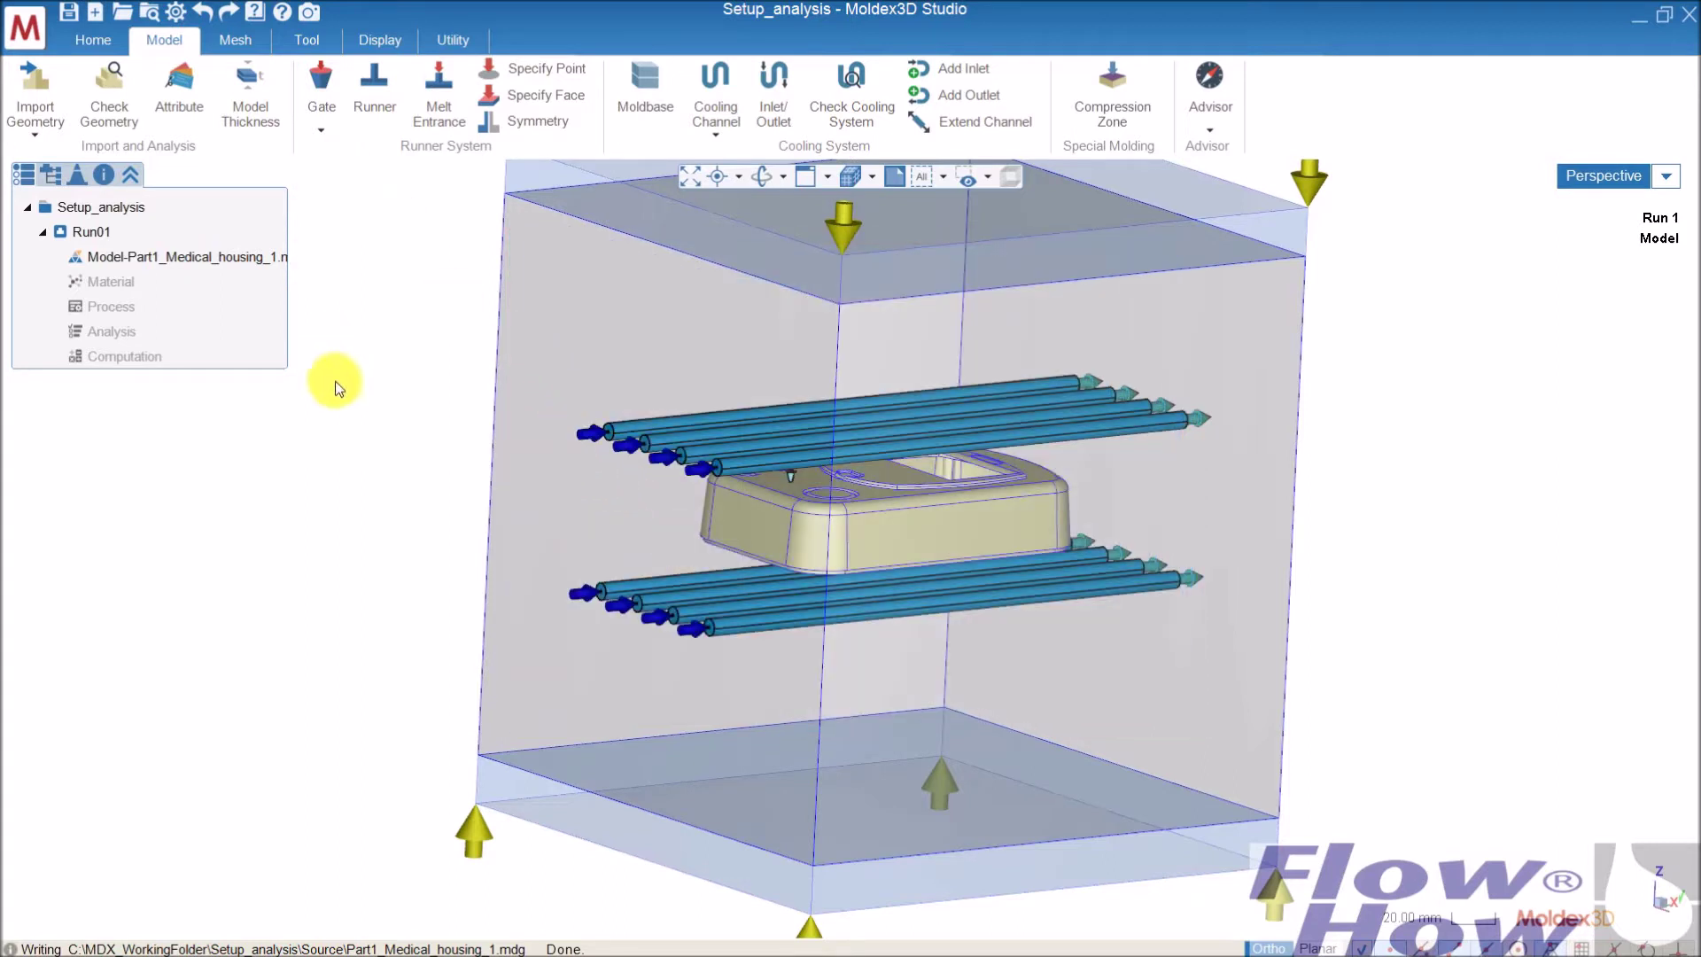
Modify the node seeding of the medical housing part, applying a global mesh size of 2.
left_click(221, 40)
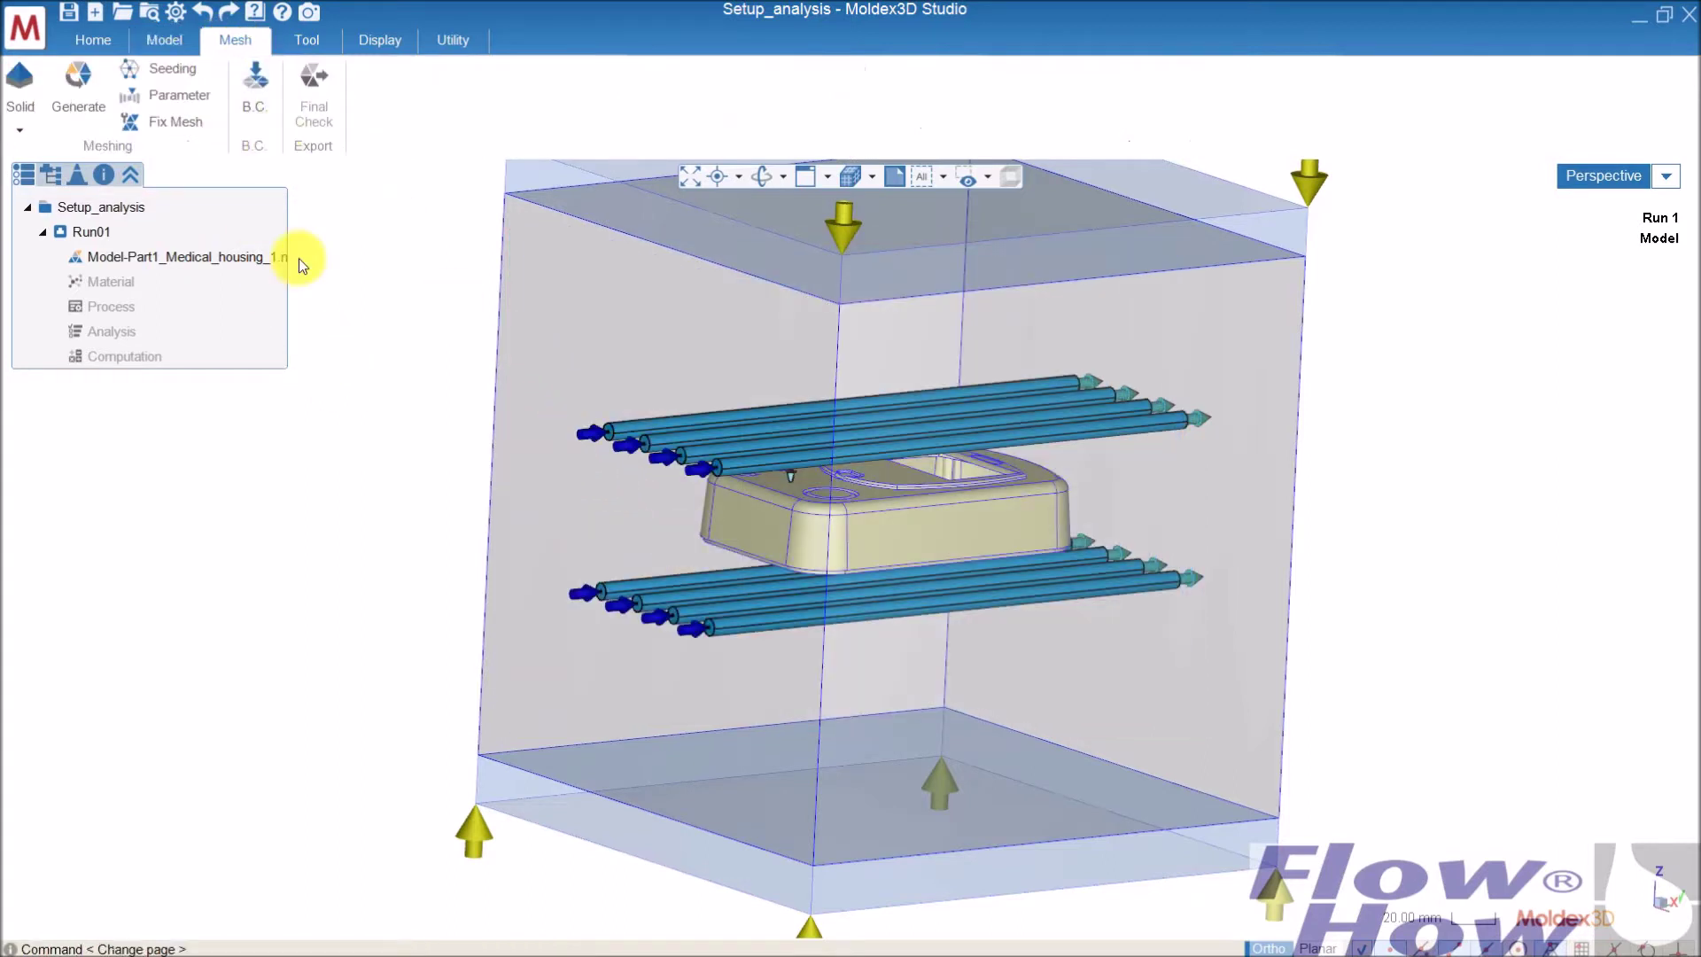
middle_click_drag(706, 441, 749, 507)
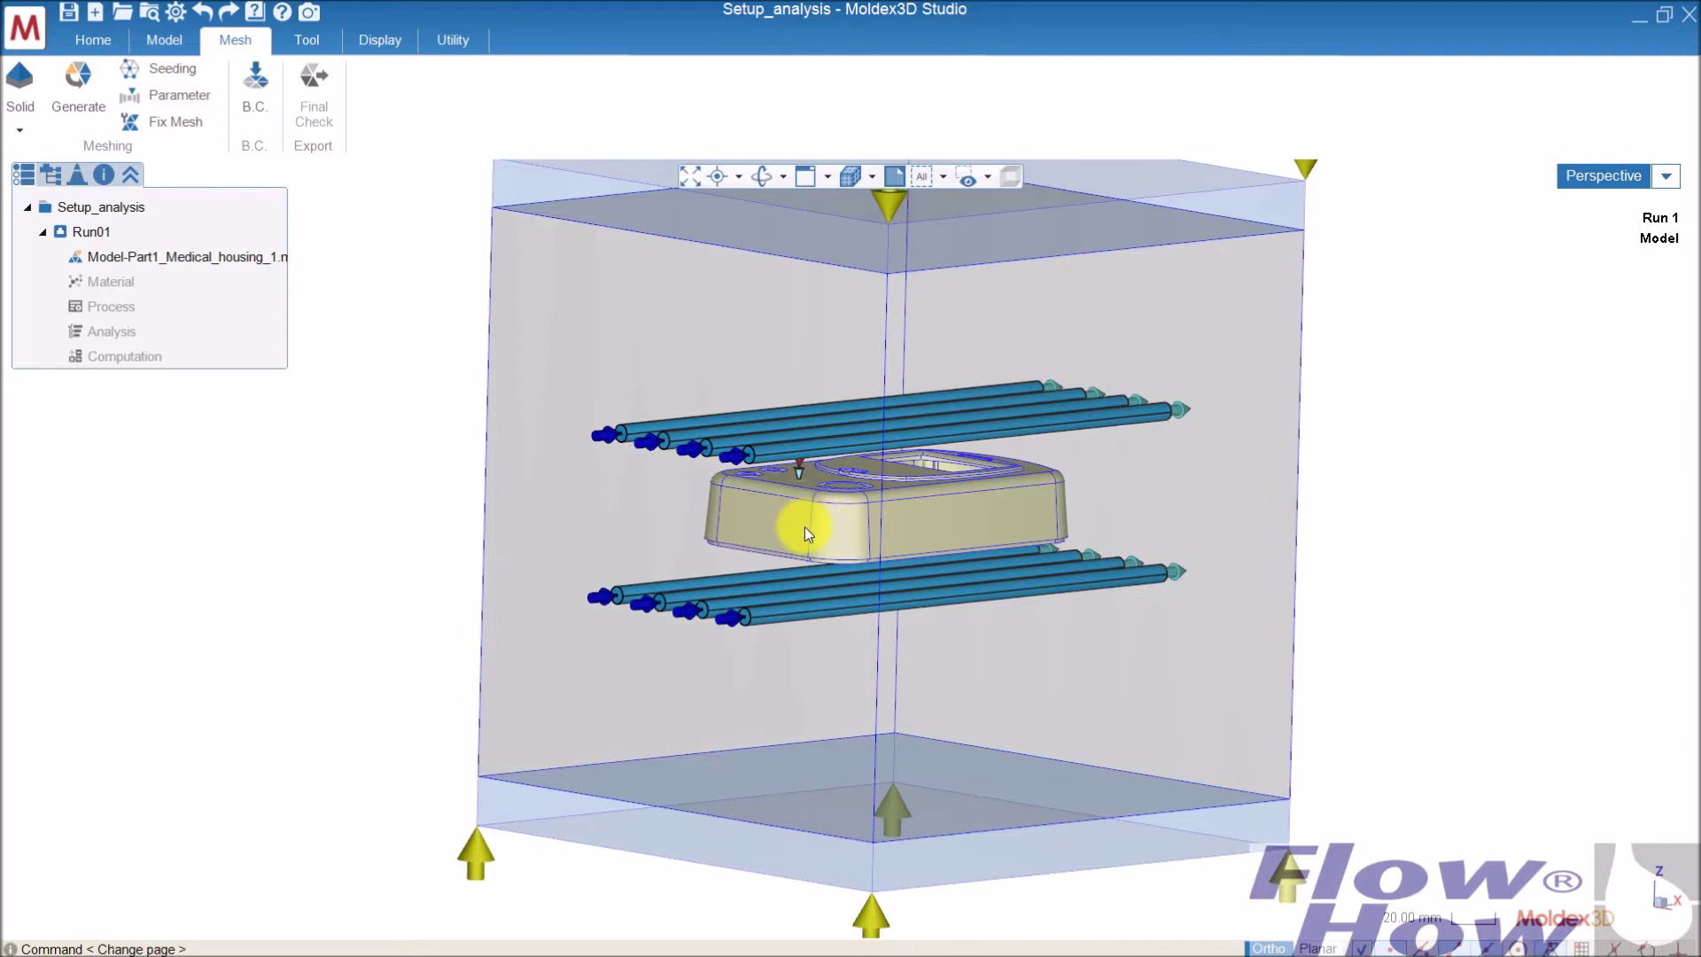
scroll(805, 527, "up", 2)
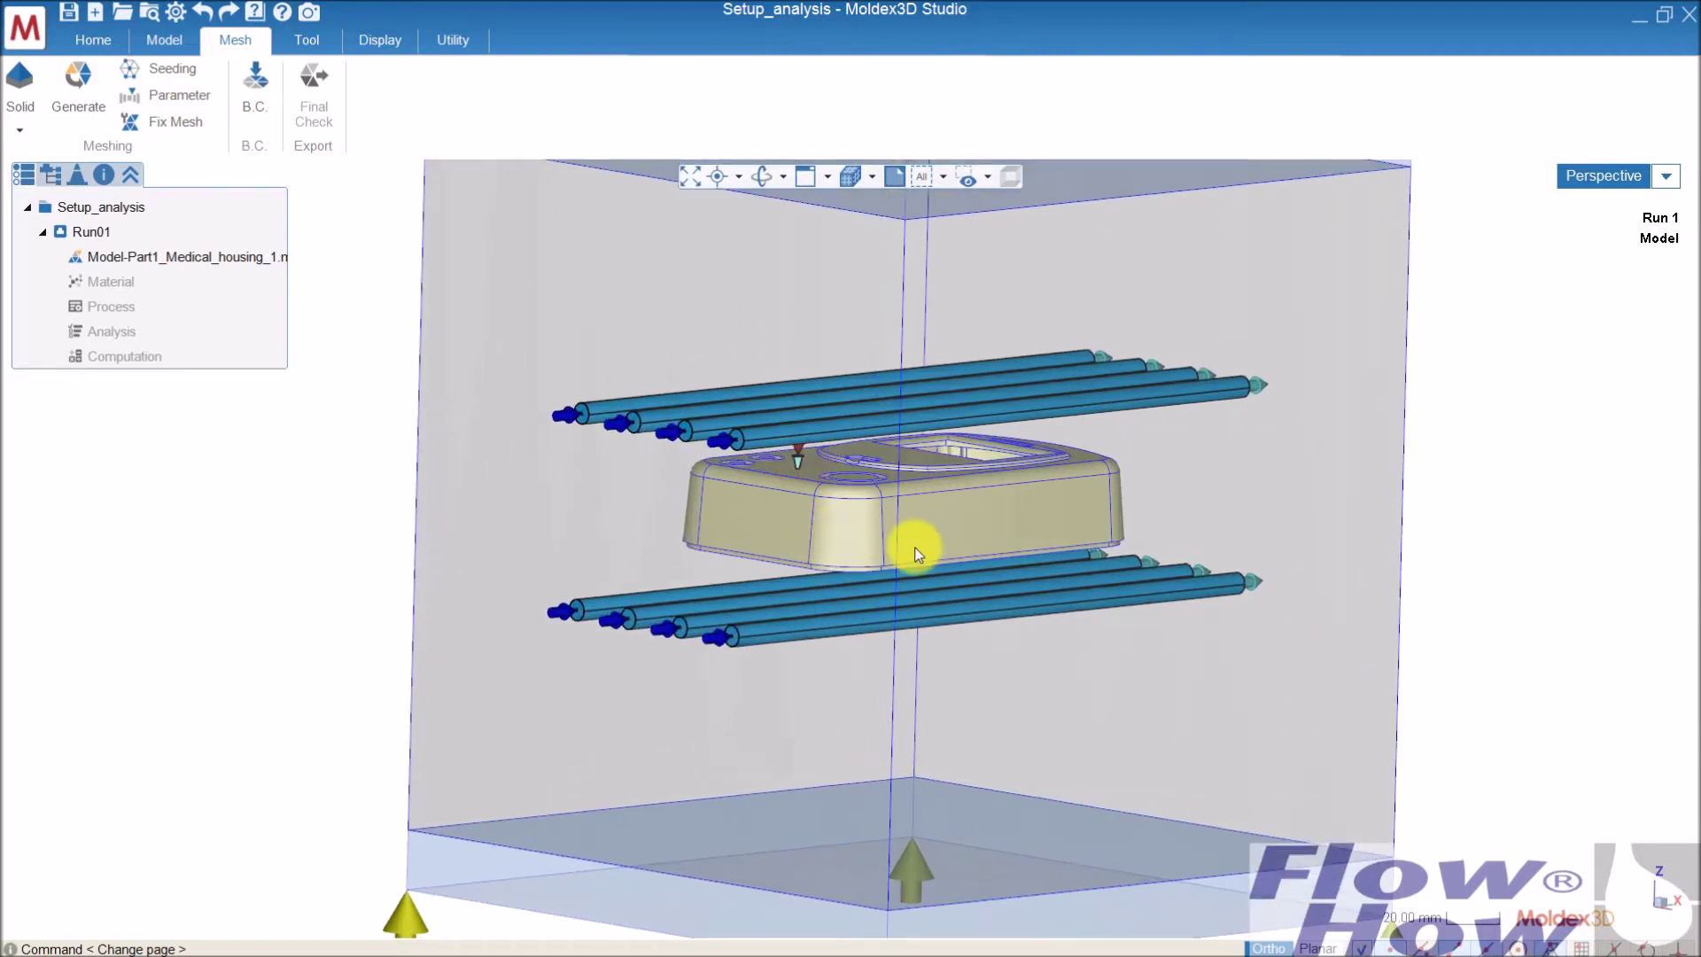
left_click(179, 74)
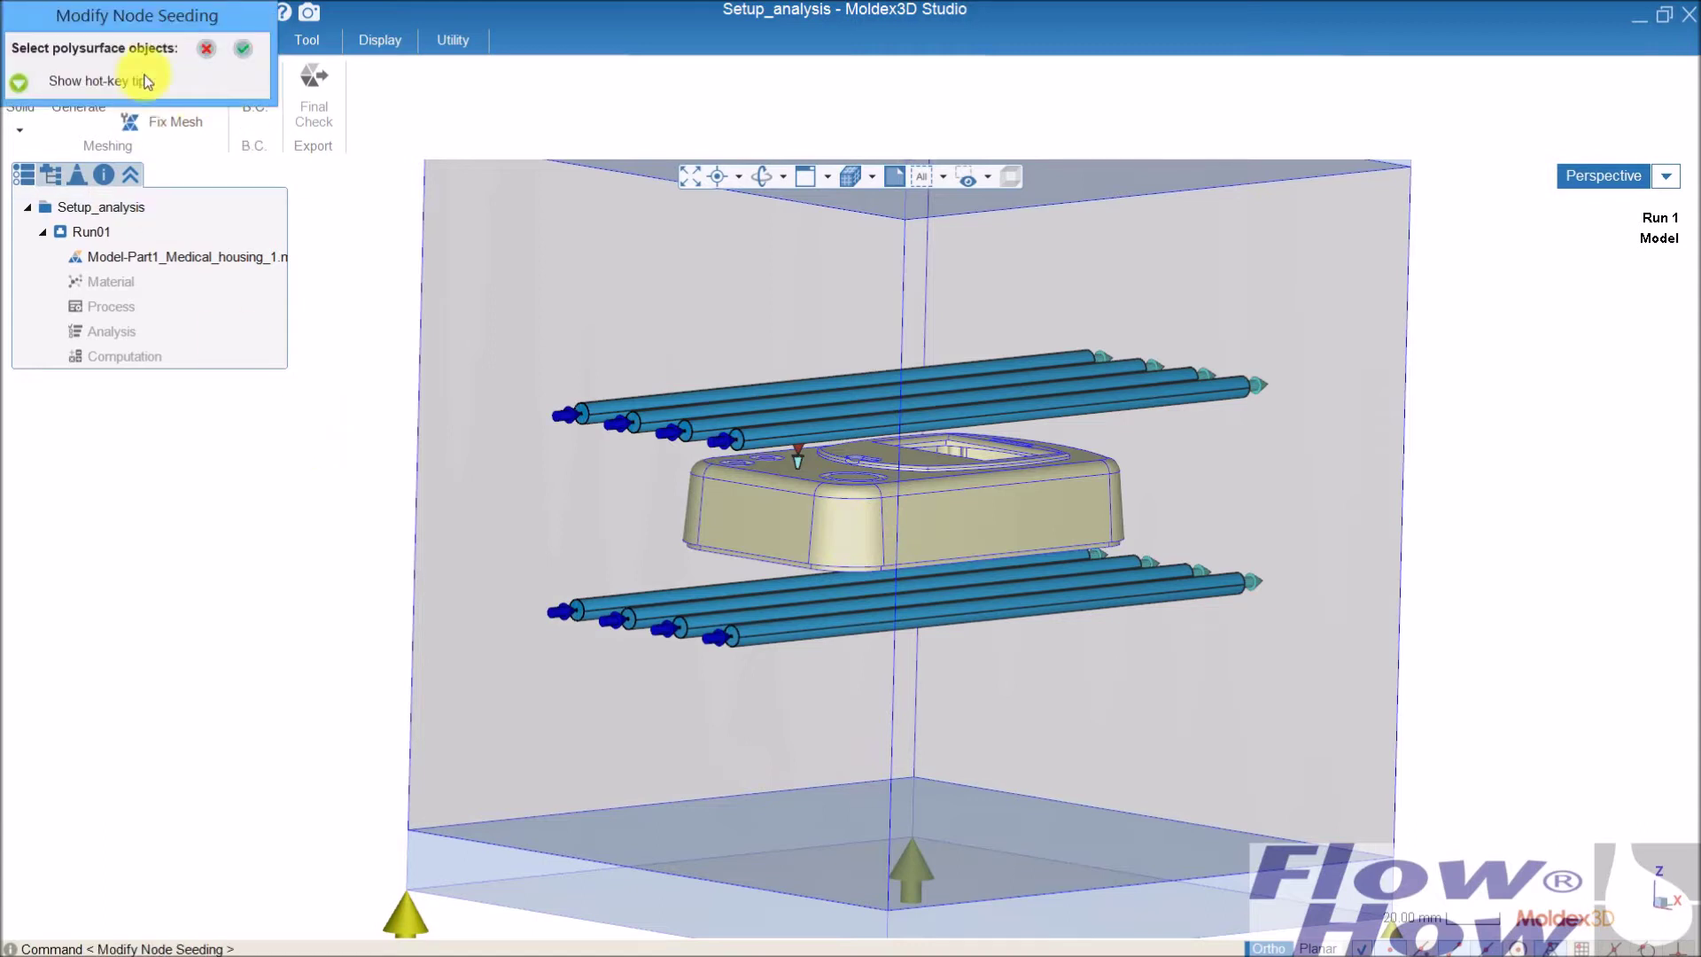
left_click(780, 519)
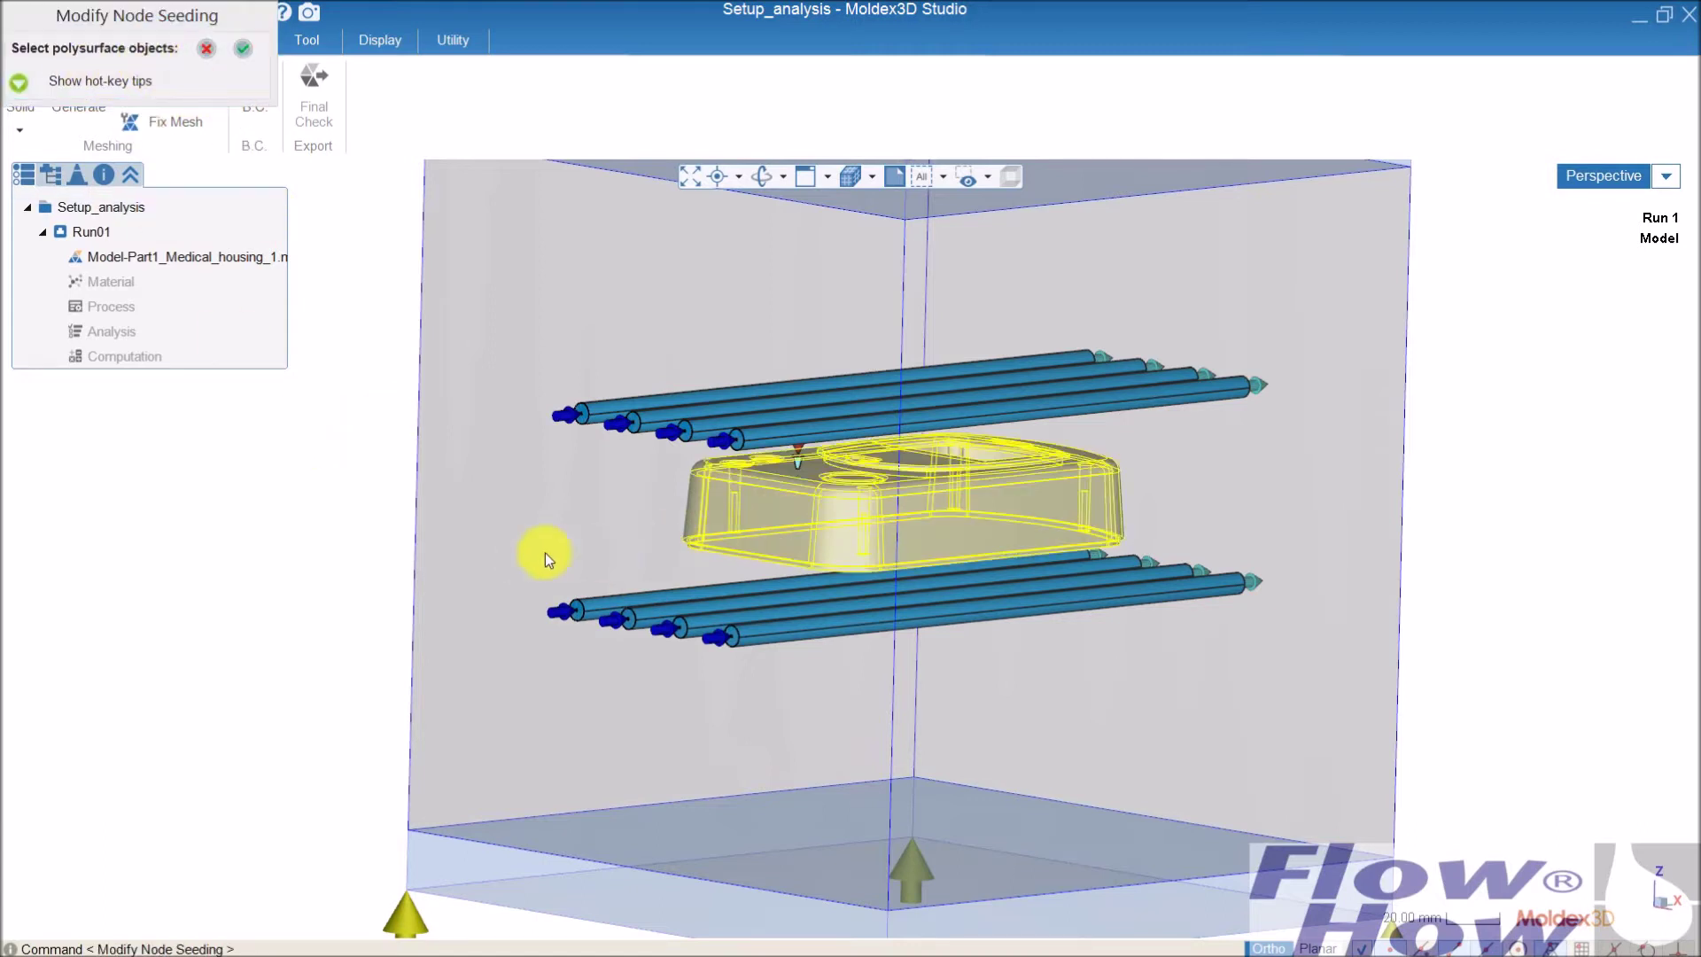
left_click(247, 50)
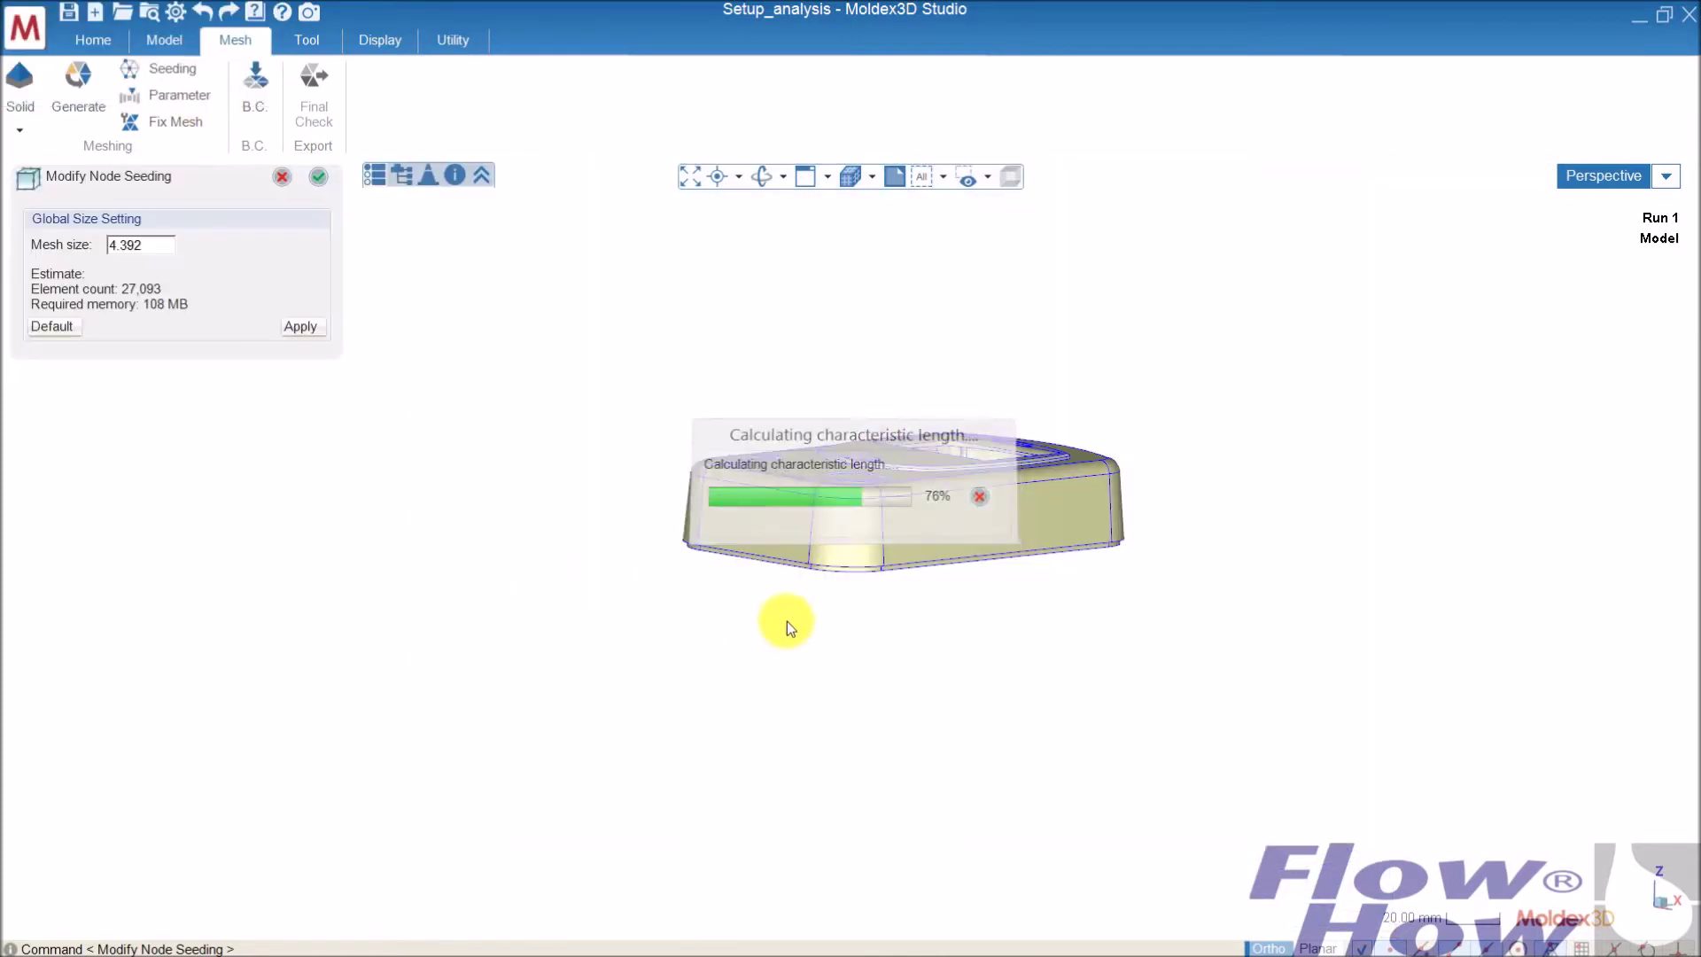
middle_click_drag(780, 619, 588, 512)
left_click_drag(168, 244, 89, 249)
type("2")
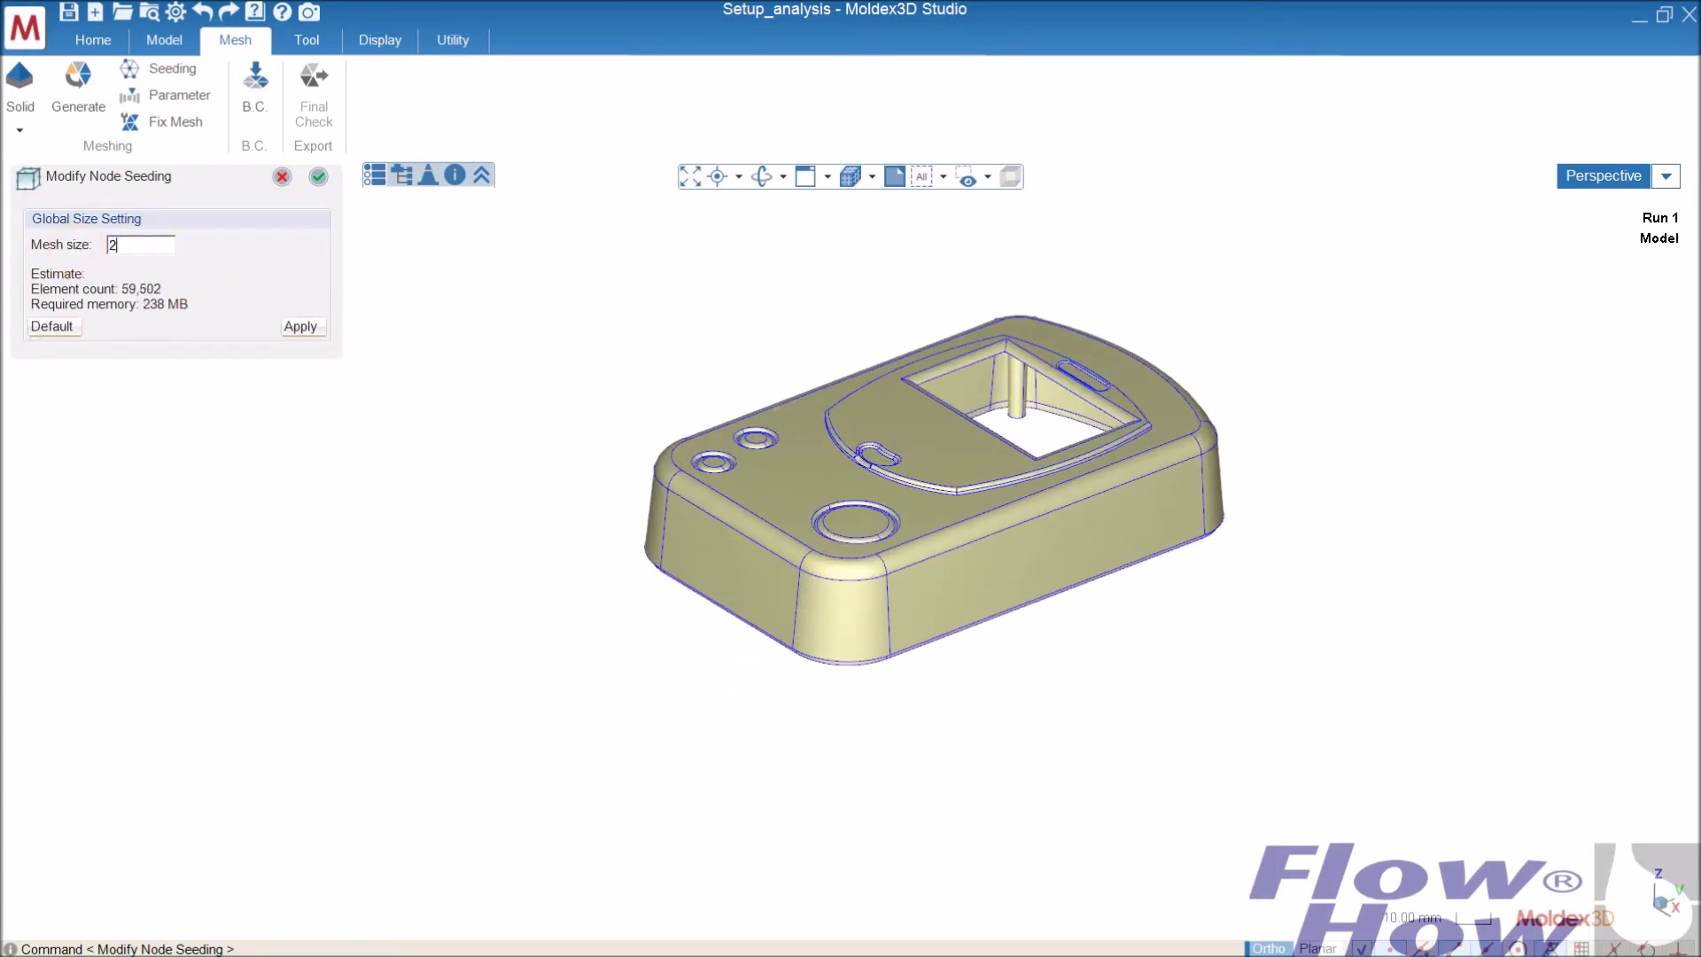
left_click(299, 327)
Inspect the seeding nodes on the housing's inner and outer edges and accept the node seeding with no biasing.
mouse_move(803, 630)
middle_mouse_down()
mouse_move(885, 523)
mouse_move(892, 463)
mouse_move(930, 412)
mouse_move(978, 443)
middle_mouse_up()
scroll(904, 406, "up", 3)
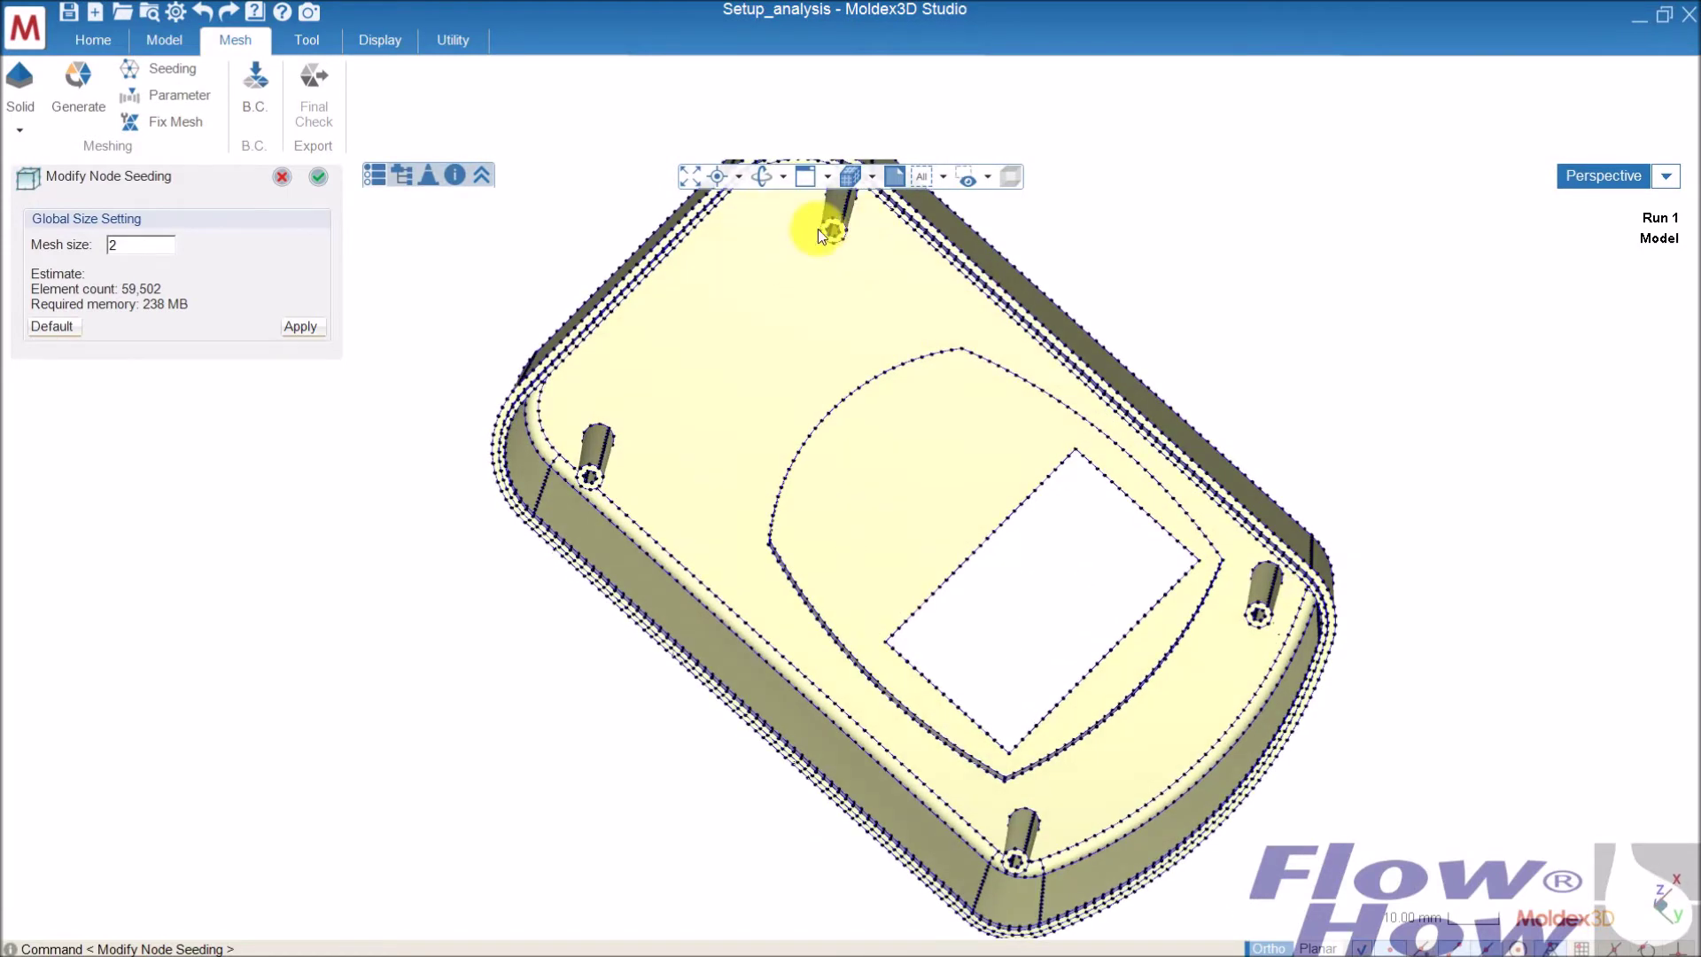
scroll(1258, 619, "down", 3)
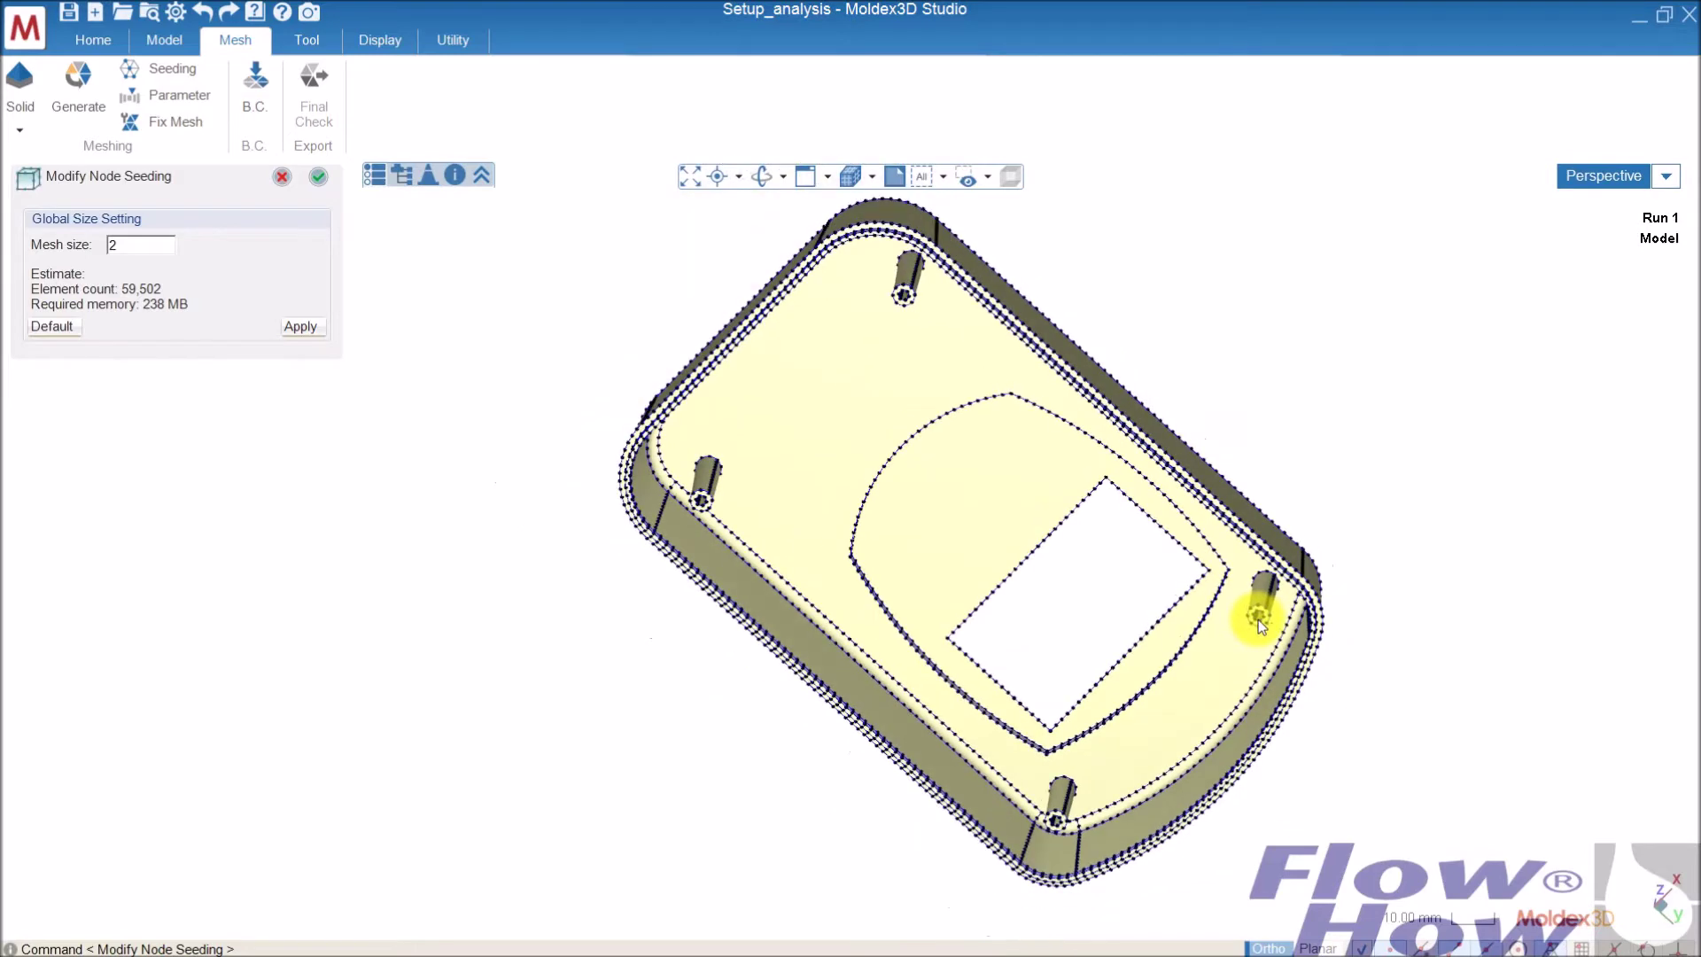
mouse_move(1254, 619)
middle_mouse_down()
mouse_move(1005, 437)
mouse_move(1033, 399)
mouse_move(1018, 456)
mouse_move(912, 596)
mouse_move(982, 560)
middle_mouse_up()
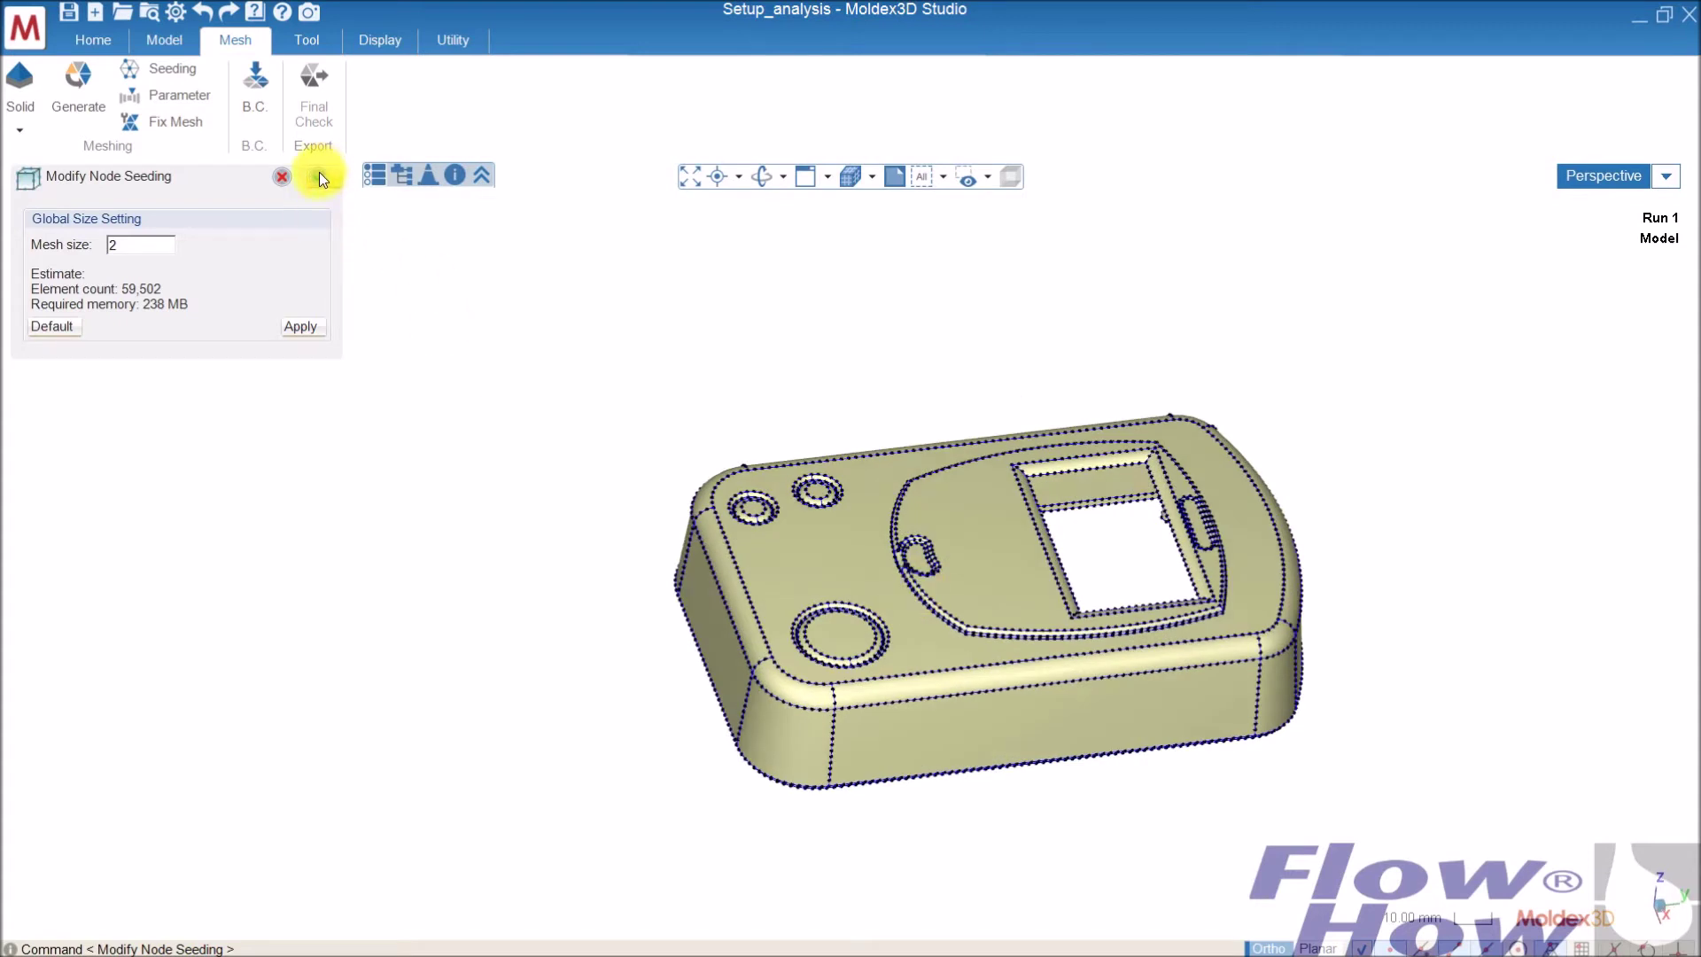
left_click(319, 176)
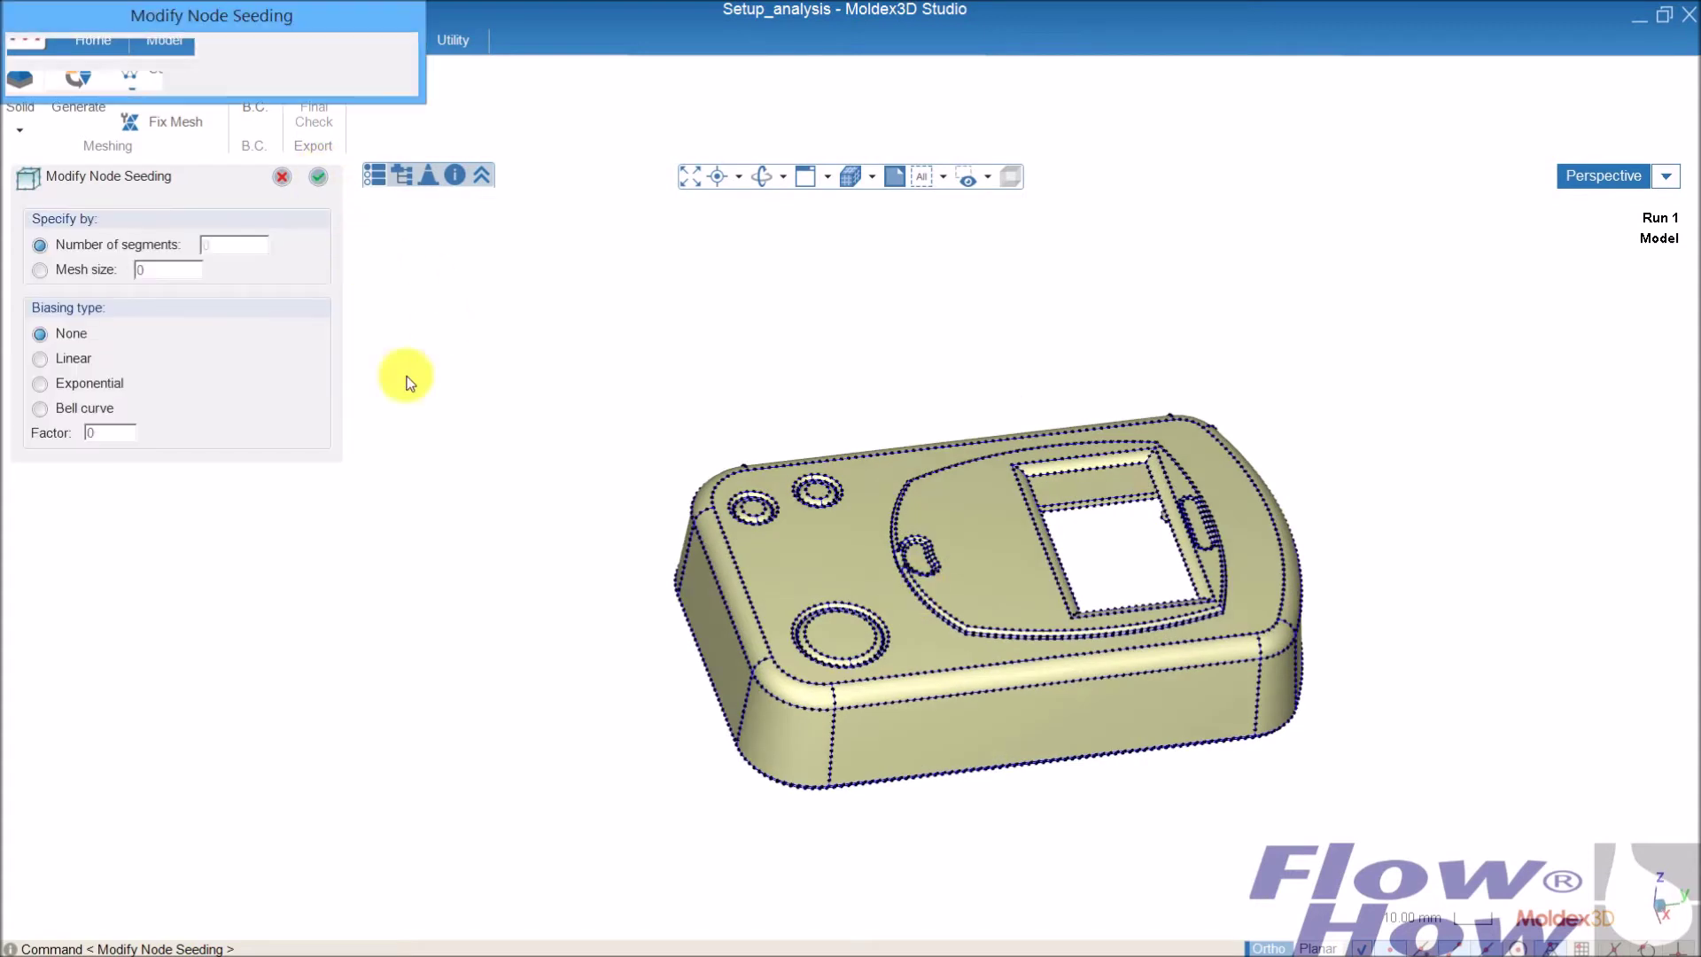
left_click(319, 177)
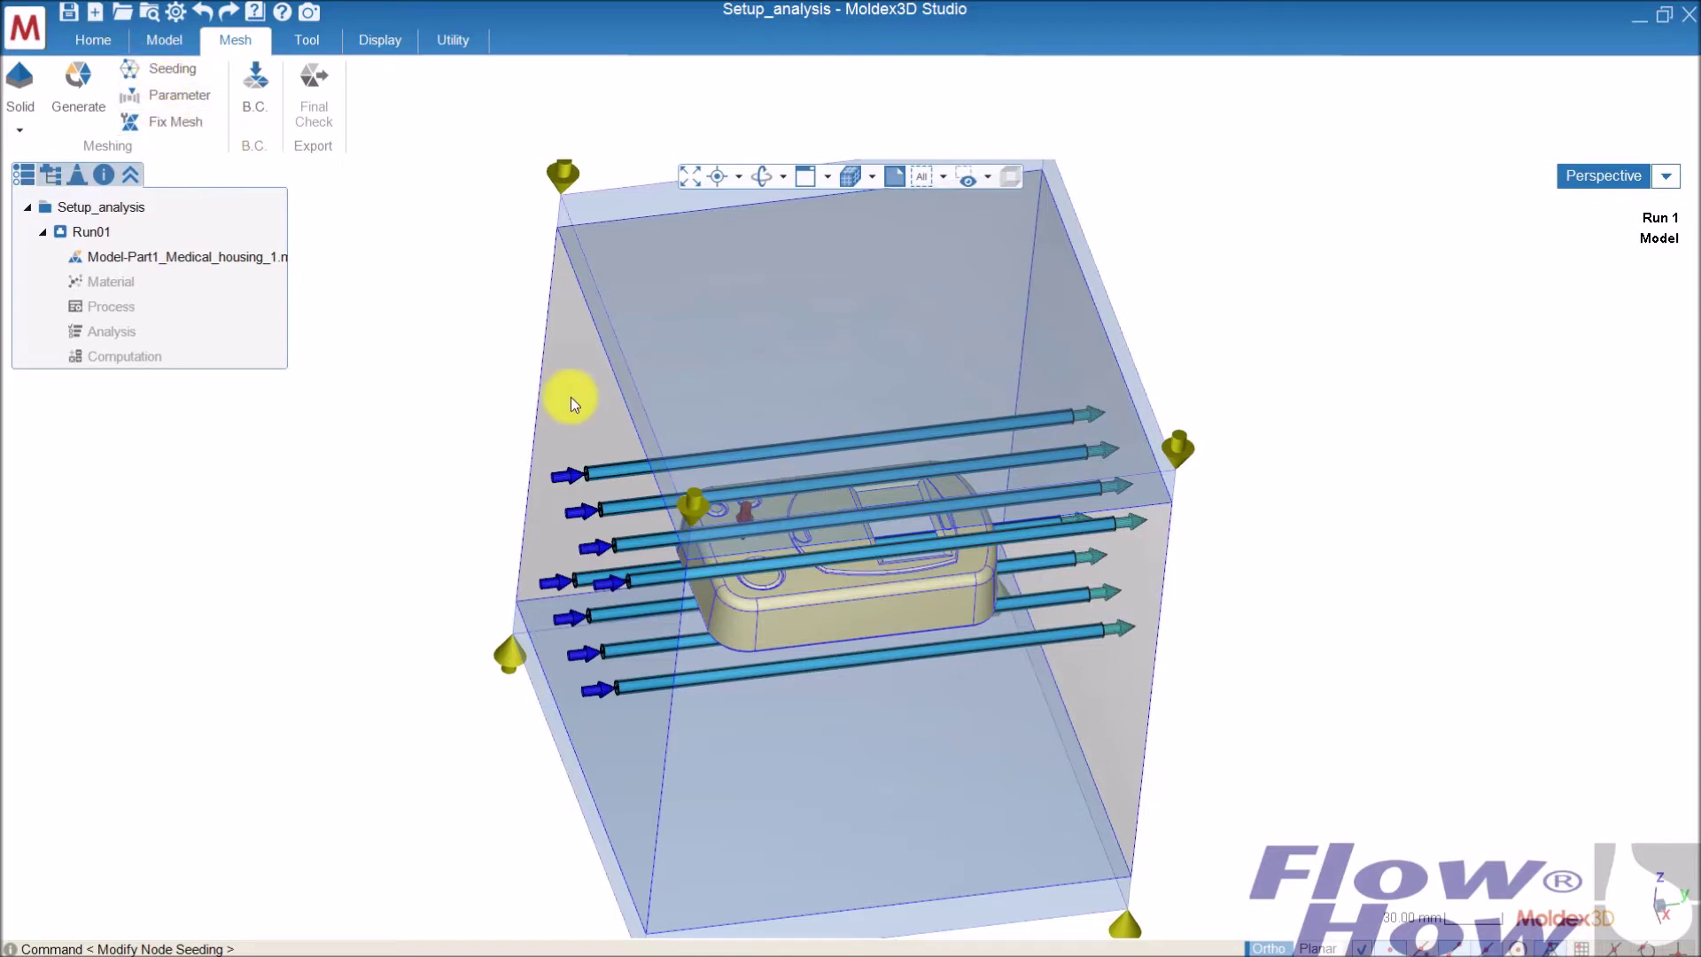
Check the solid mesh parameters for the Part Insert attribute and return the geometry meshing attribute to Part.
mouse_move(691, 482)
middle_mouse_down()
mouse_move(703, 514)
mouse_move(691, 496)
middle_mouse_up()
left_click(179, 97)
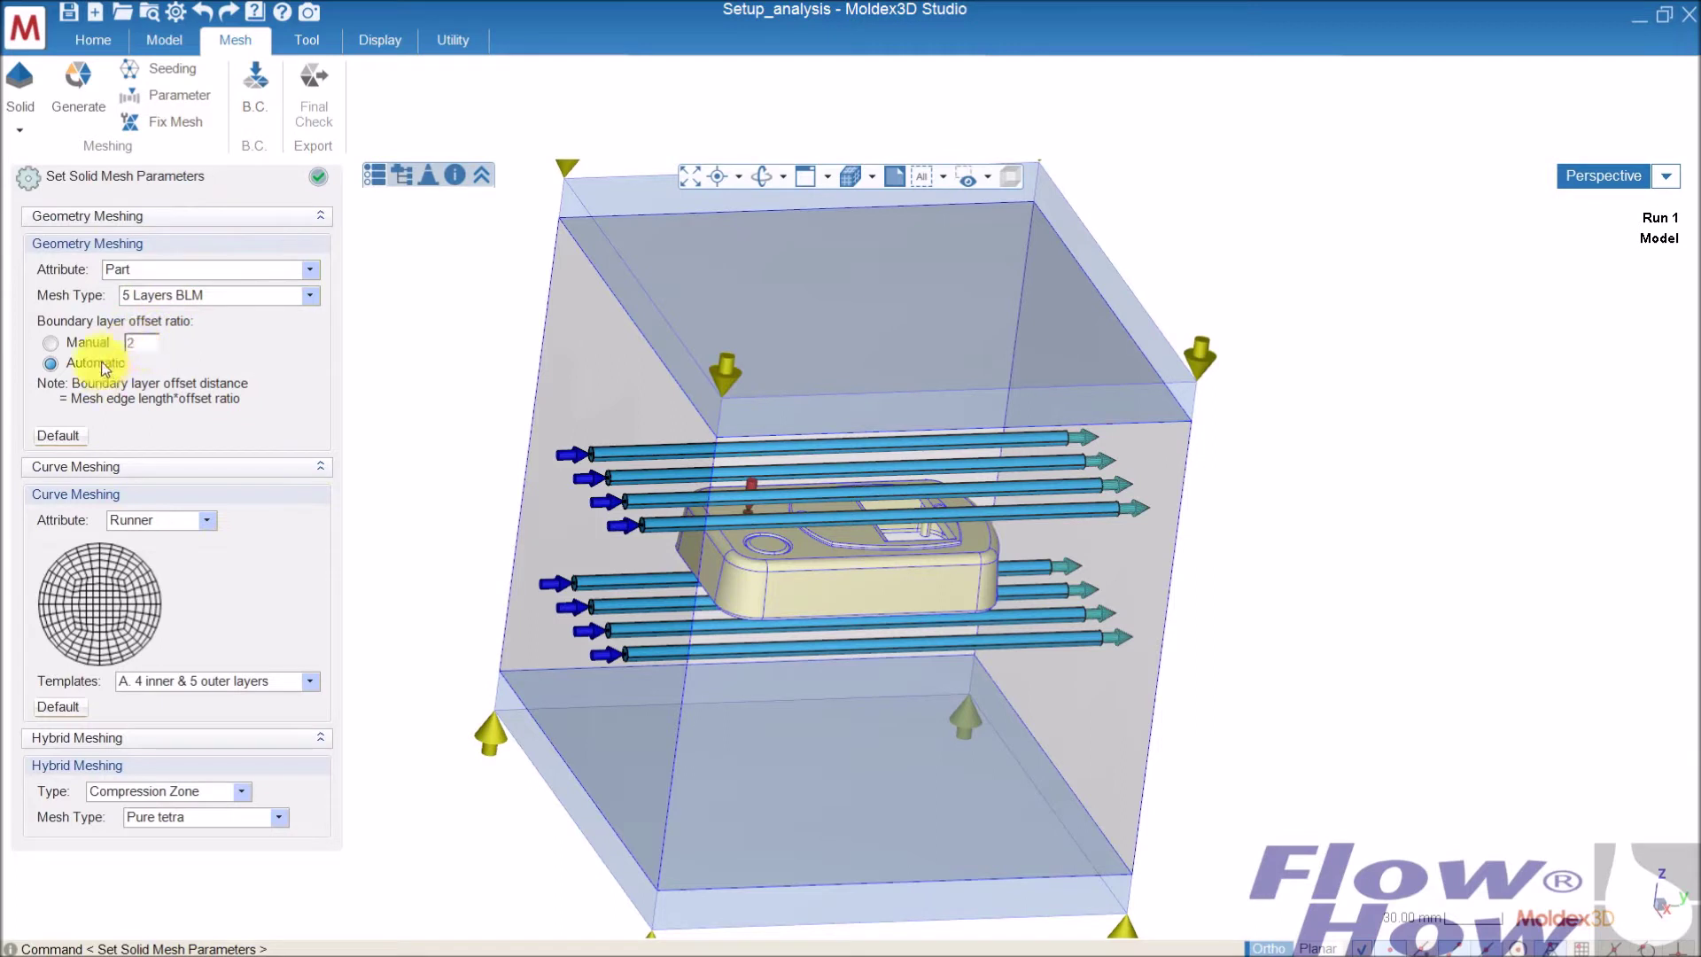
left_click(214, 271)
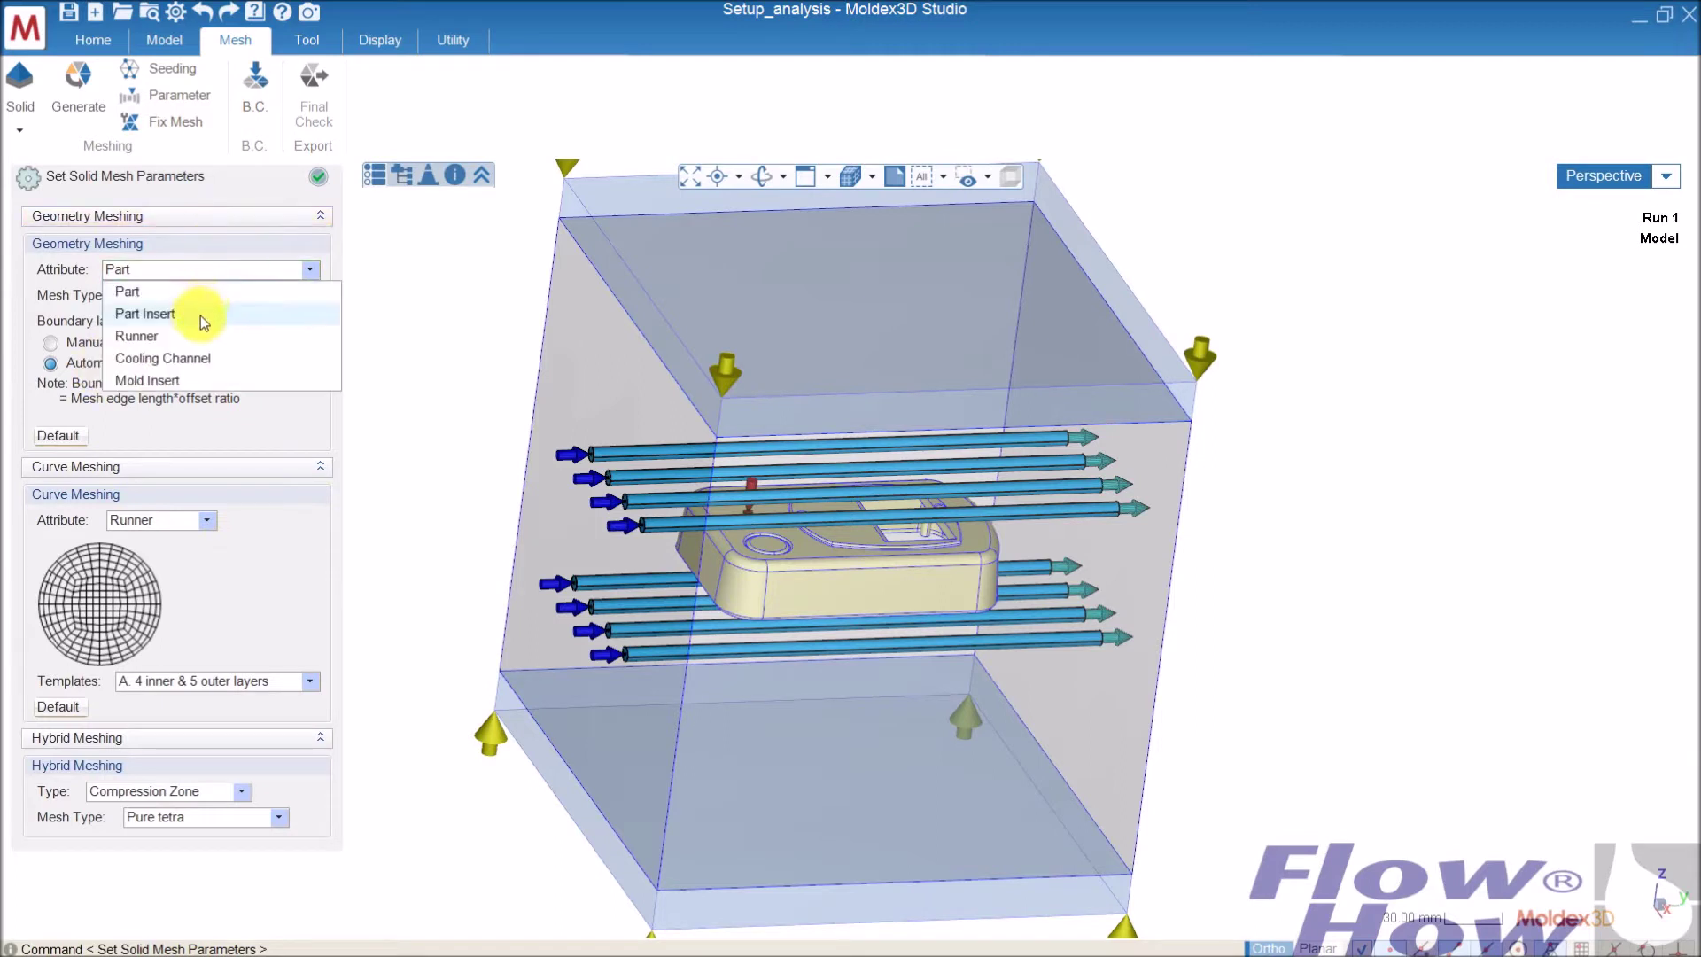
left_click(195, 314)
left_click(231, 267)
left_click(204, 294)
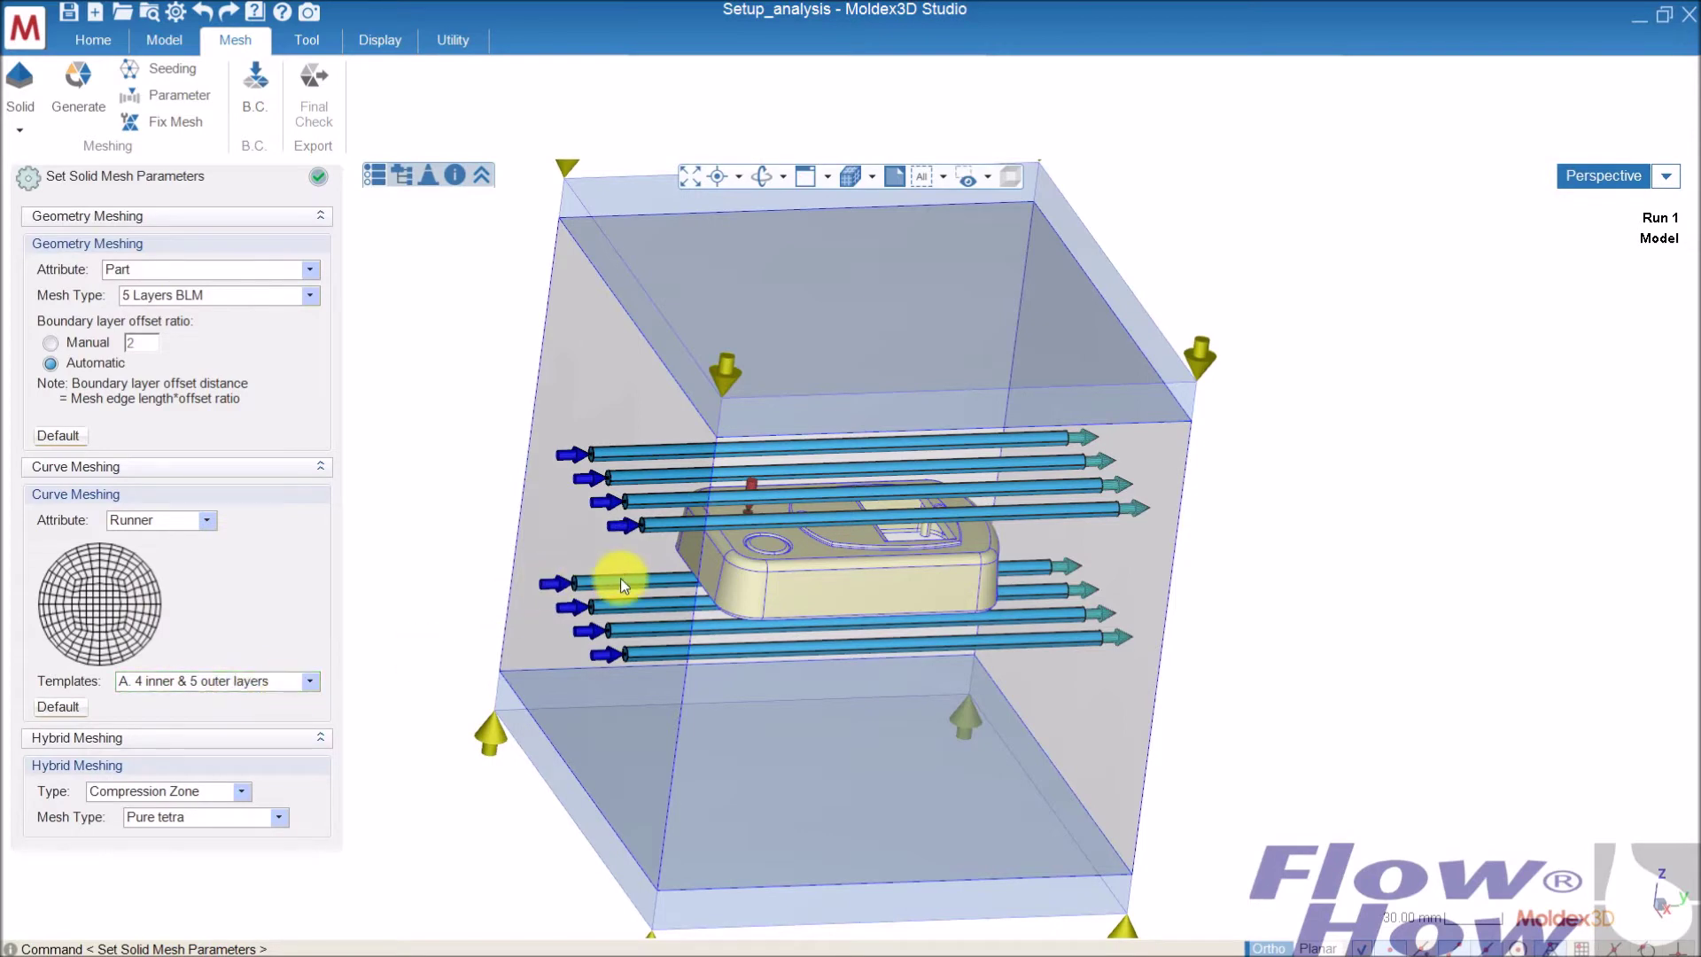
Inspect the gate and cooling channels, collapse the Hybrid Meshing settings and accept the solid mesh parameters with 5 Layers BLM for the part.
middle_click_drag(764, 659, 820, 575)
scroll(784, 494, "up", 2)
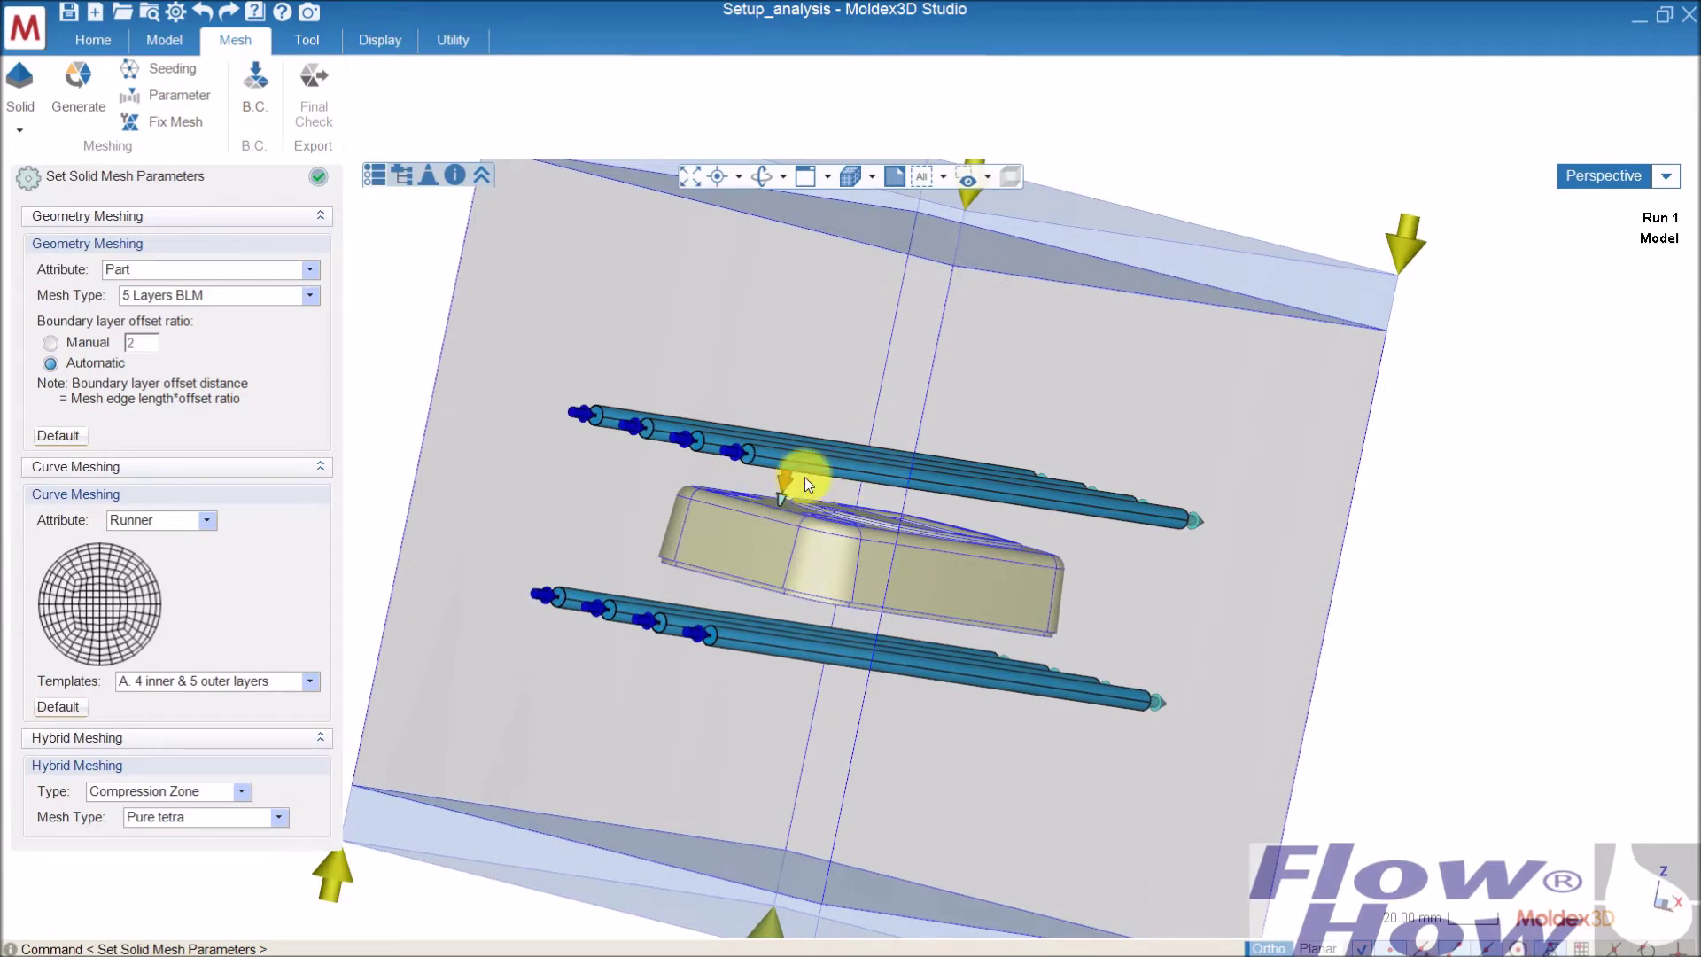
middle_click_drag(984, 527, 692, 577)
scroll(700, 572, "down", 2)
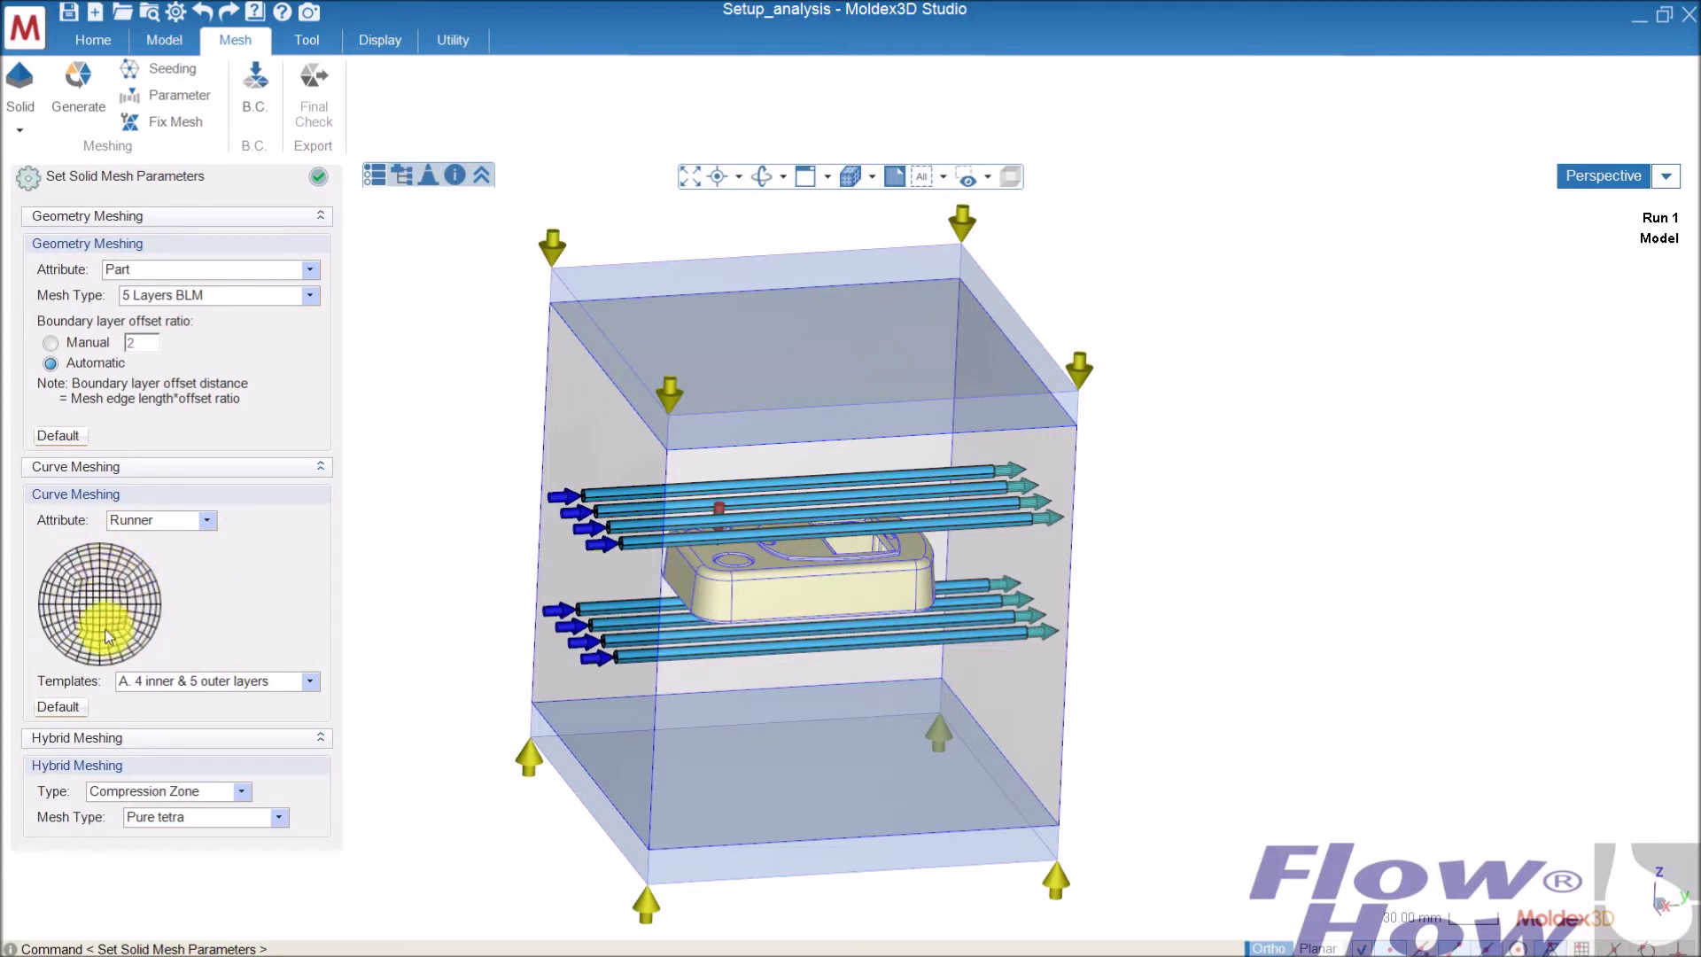
left_click(319, 737)
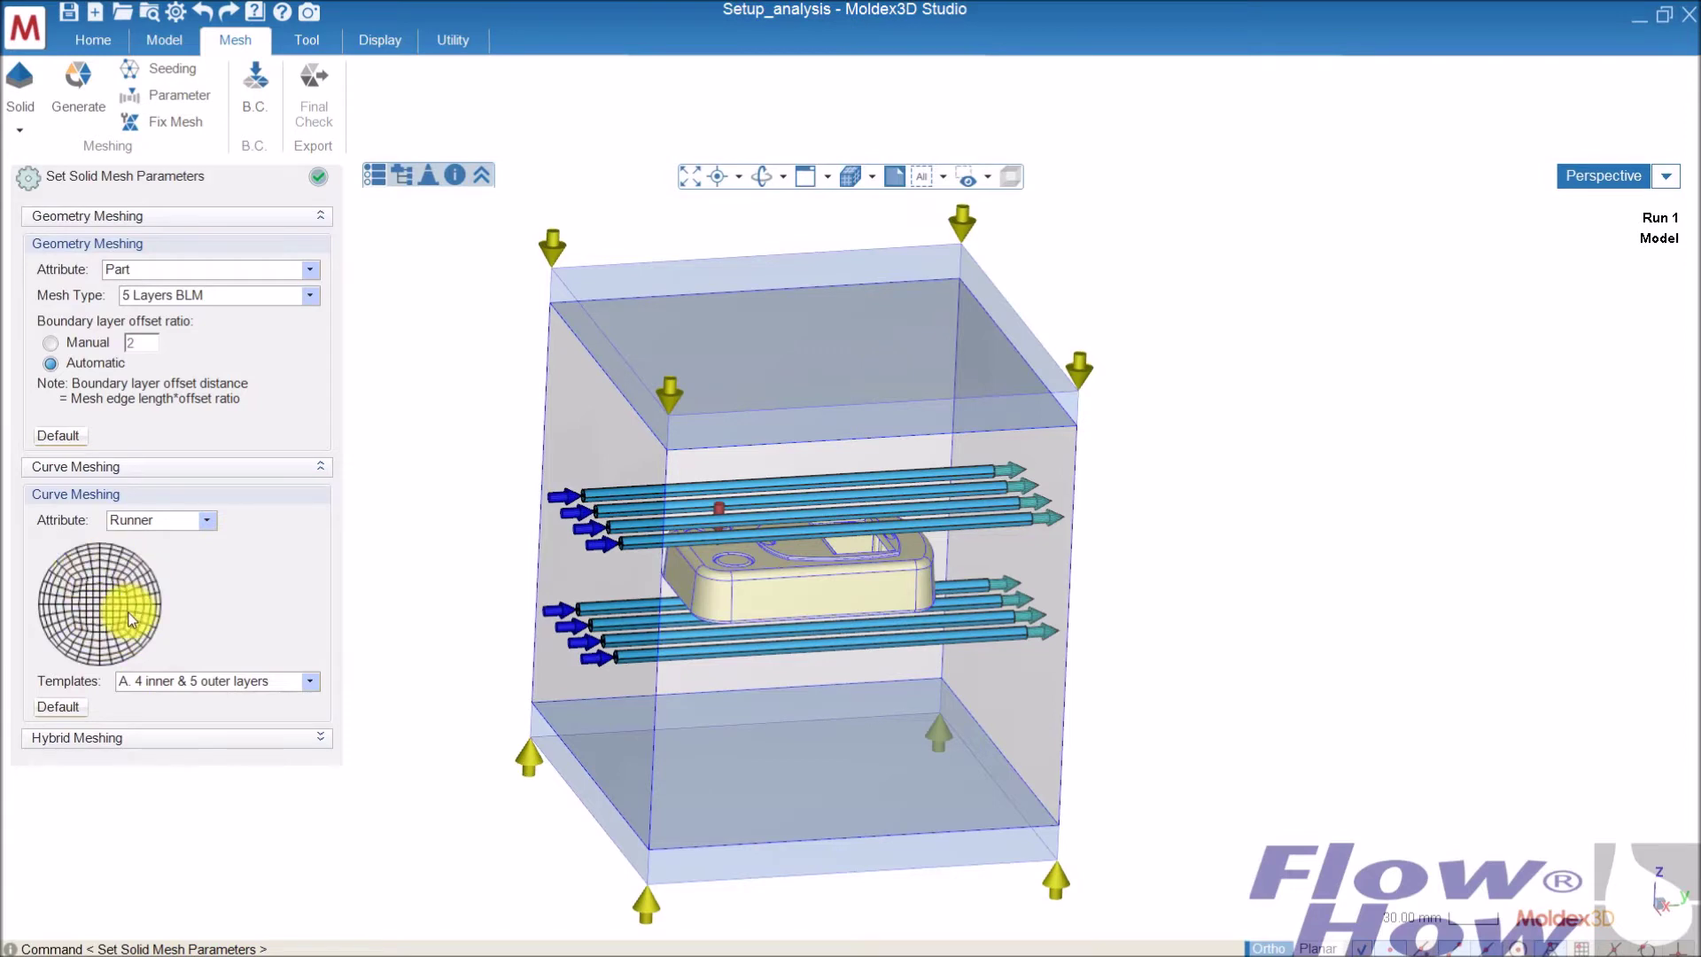
left_click(317, 178)
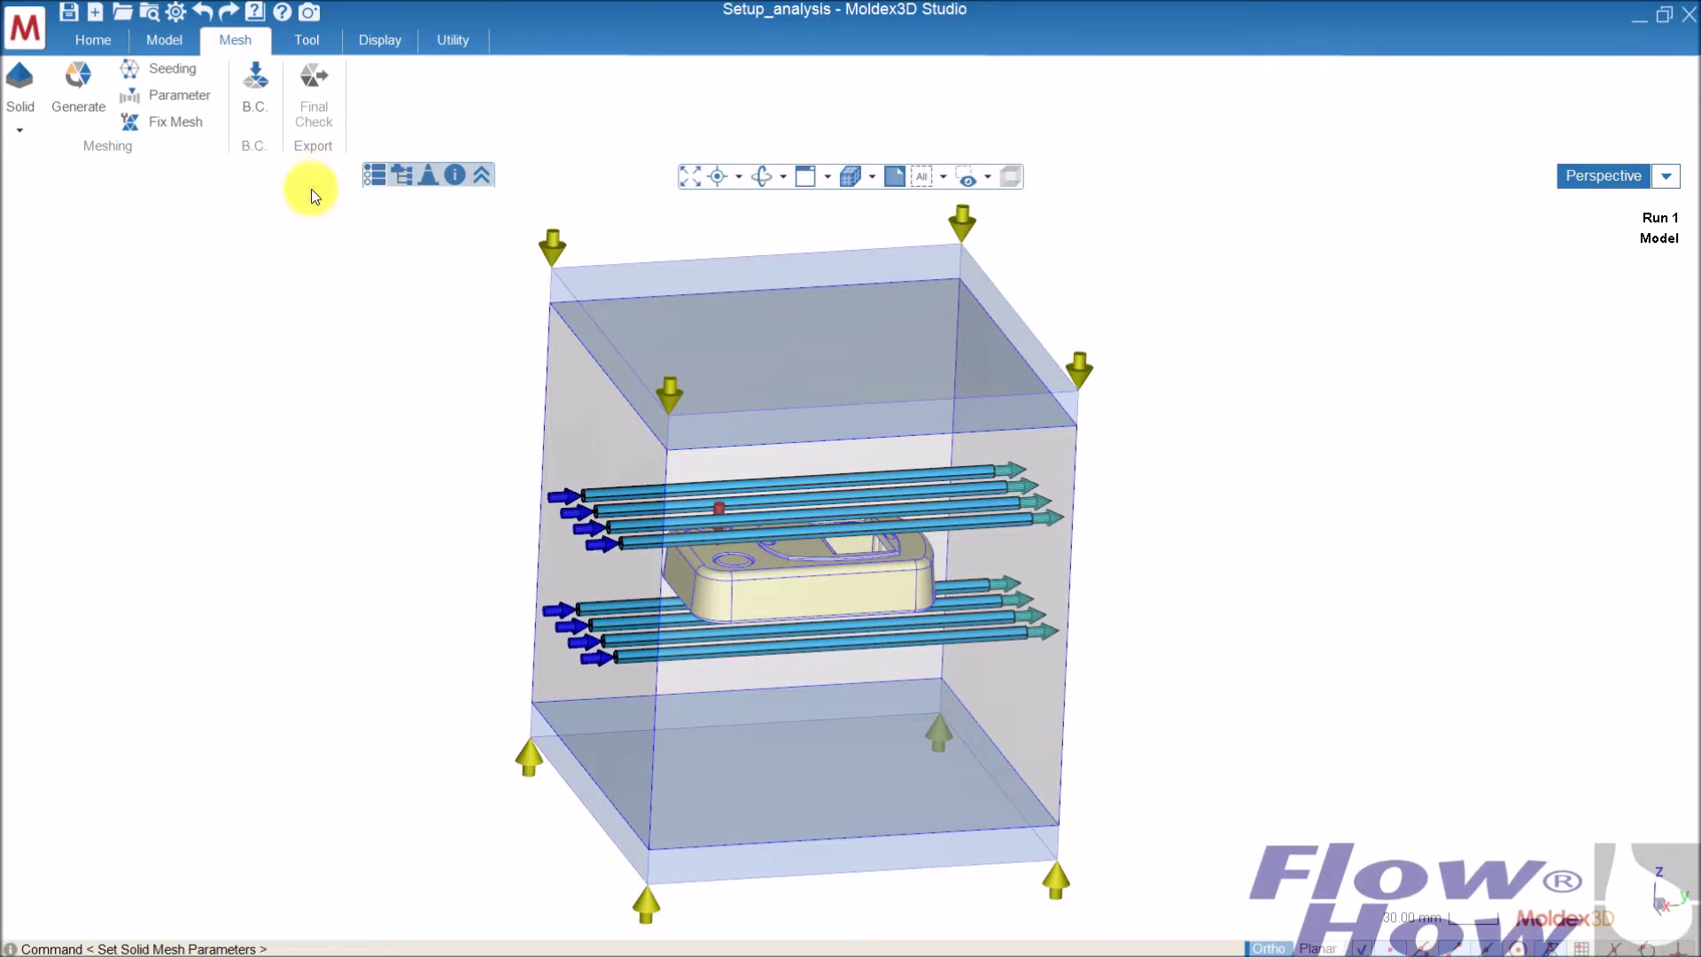
Run the BLM mesh generation to create the surface mesh of the medical housing part.
middle_click_drag(592, 632, 865, 581)
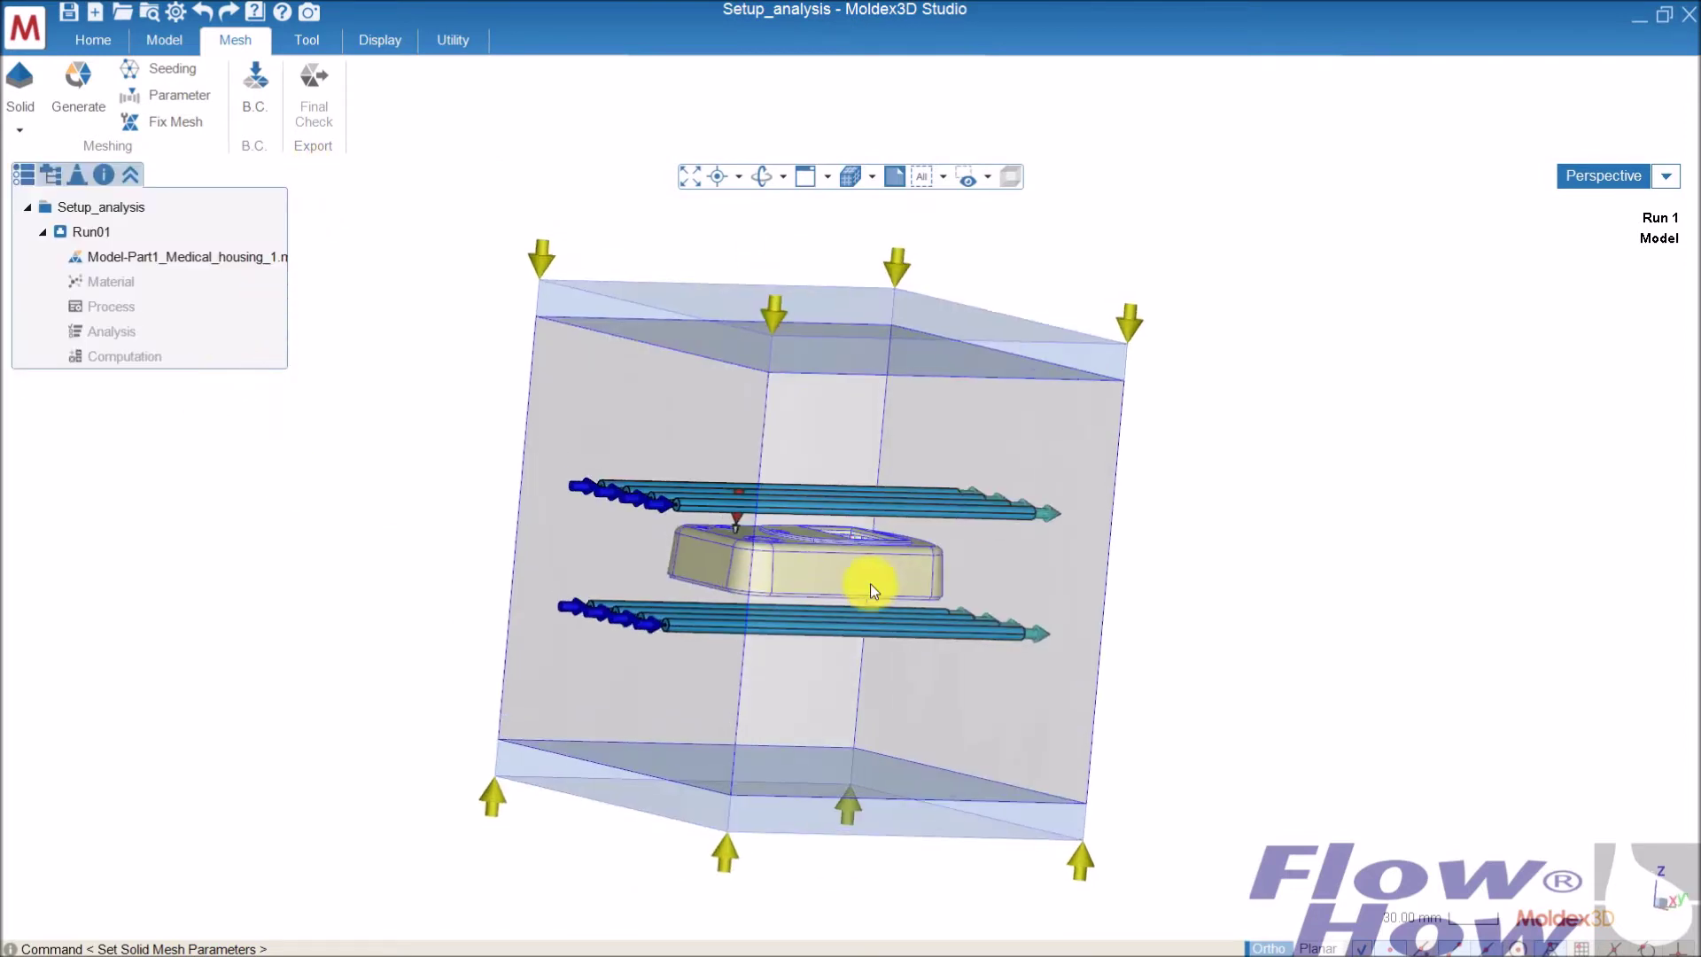
left_click(105, 112)
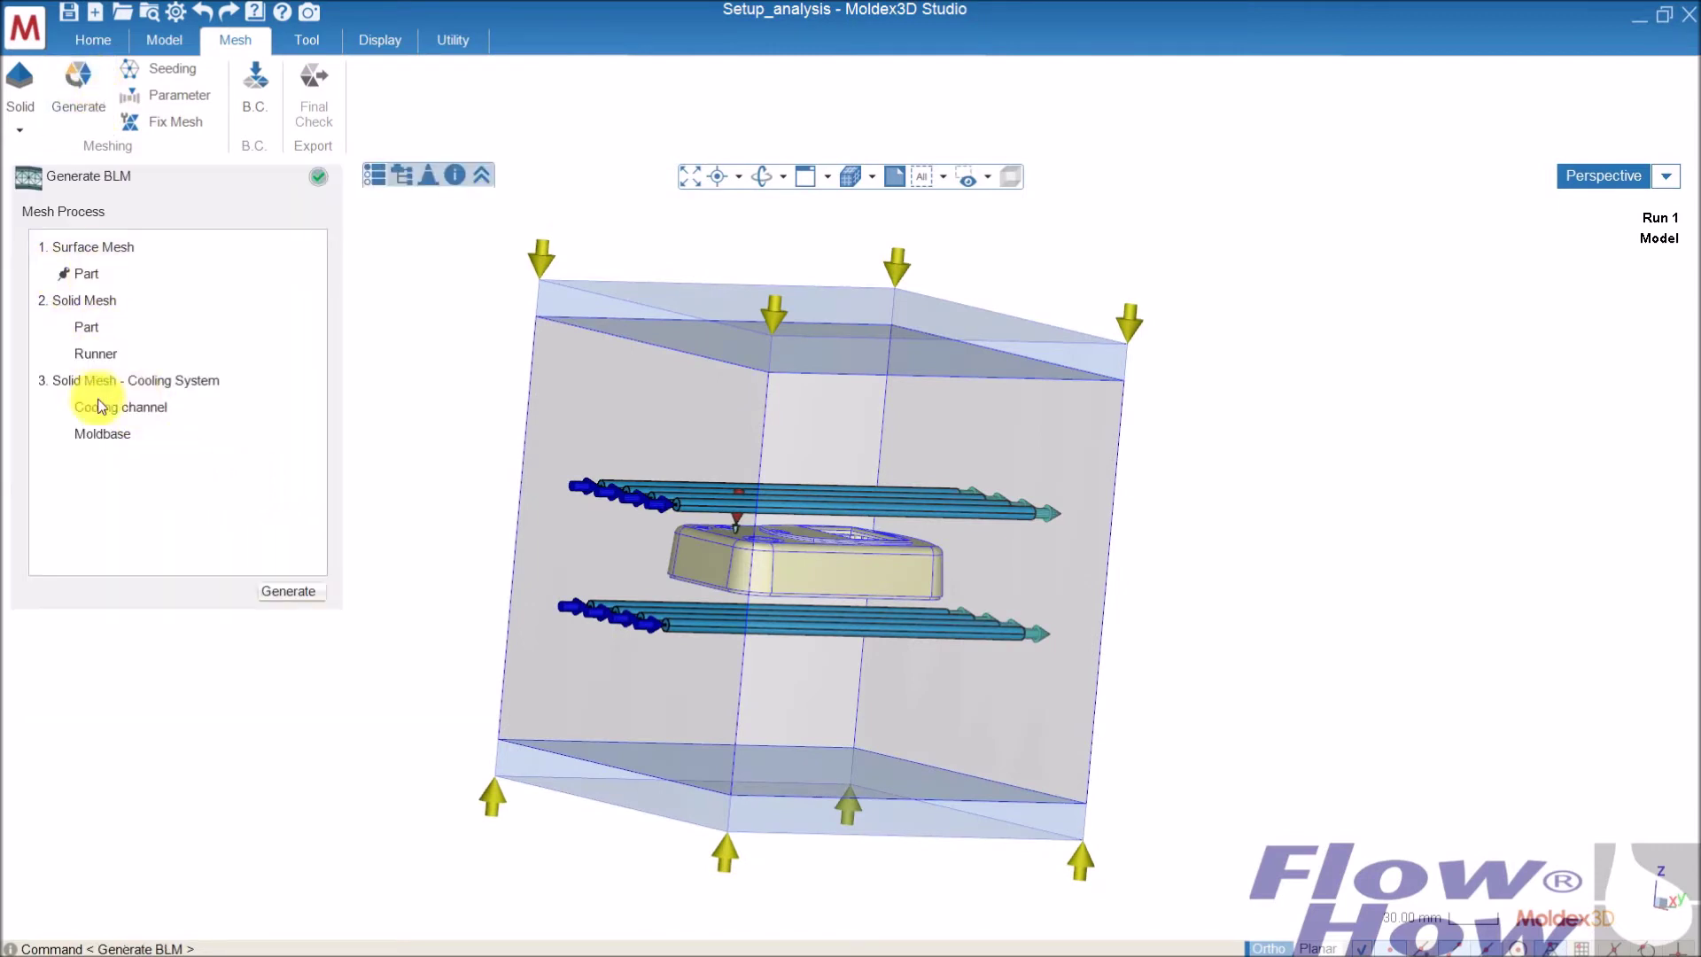
left_click(292, 592)
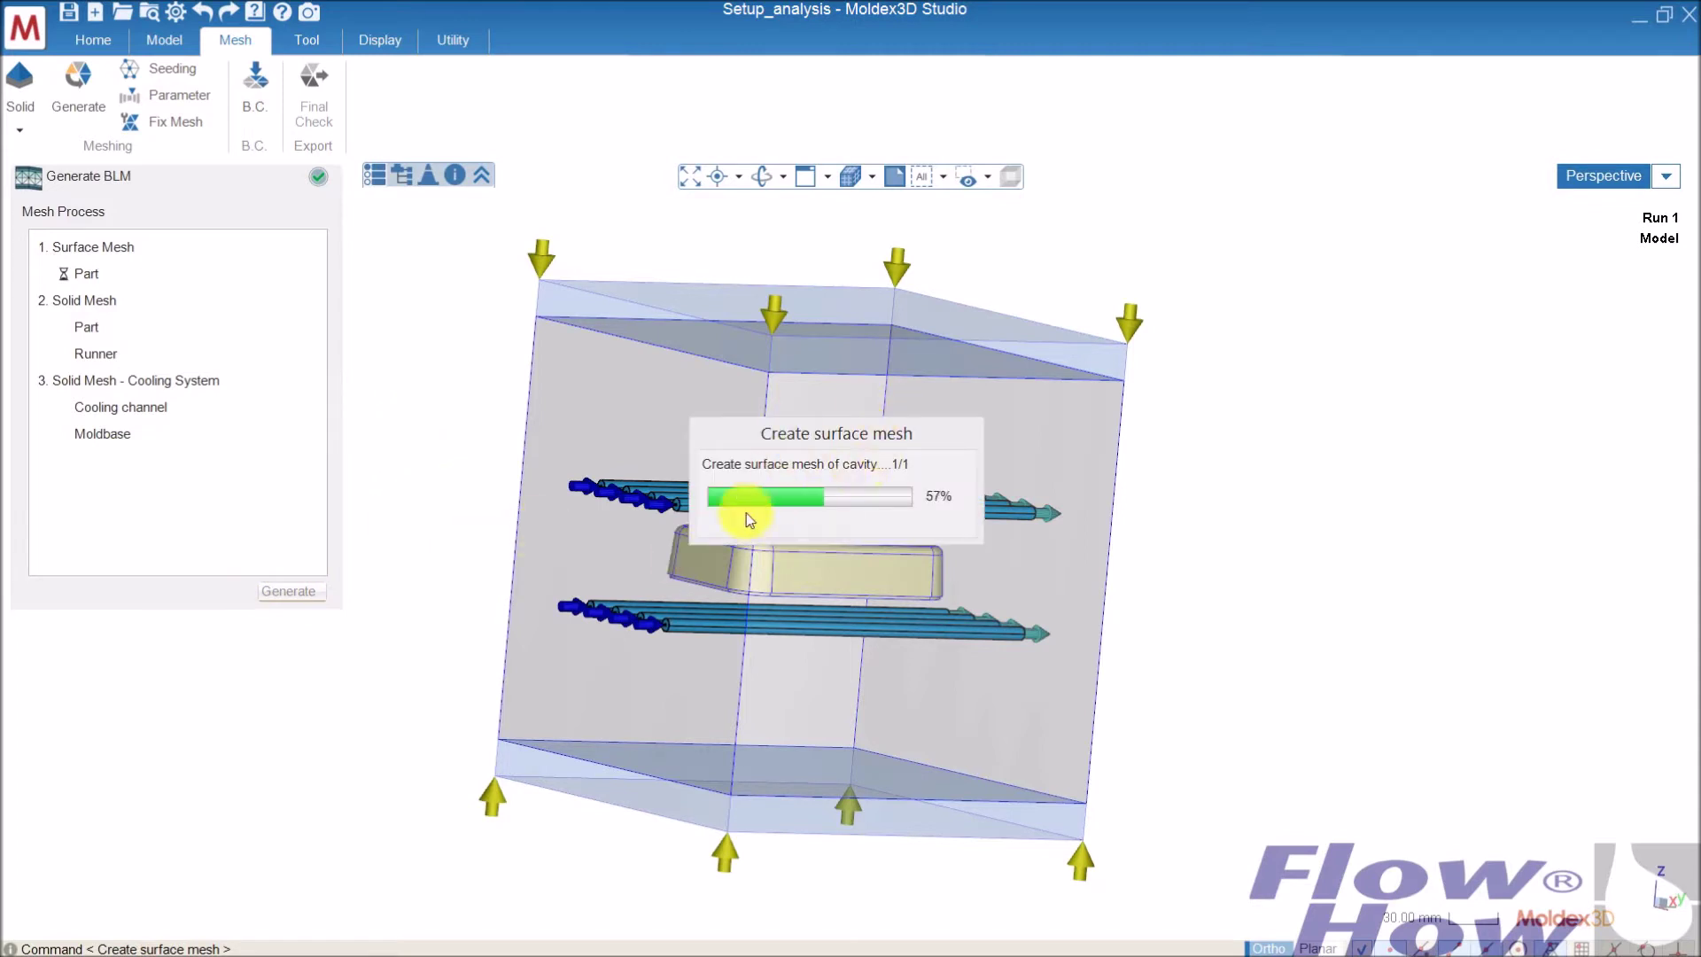
middle_click_drag(868, 587, 1017, 611)
middle_click_drag(851, 575, 760, 493)
middle_click_drag(809, 577, 842, 590)
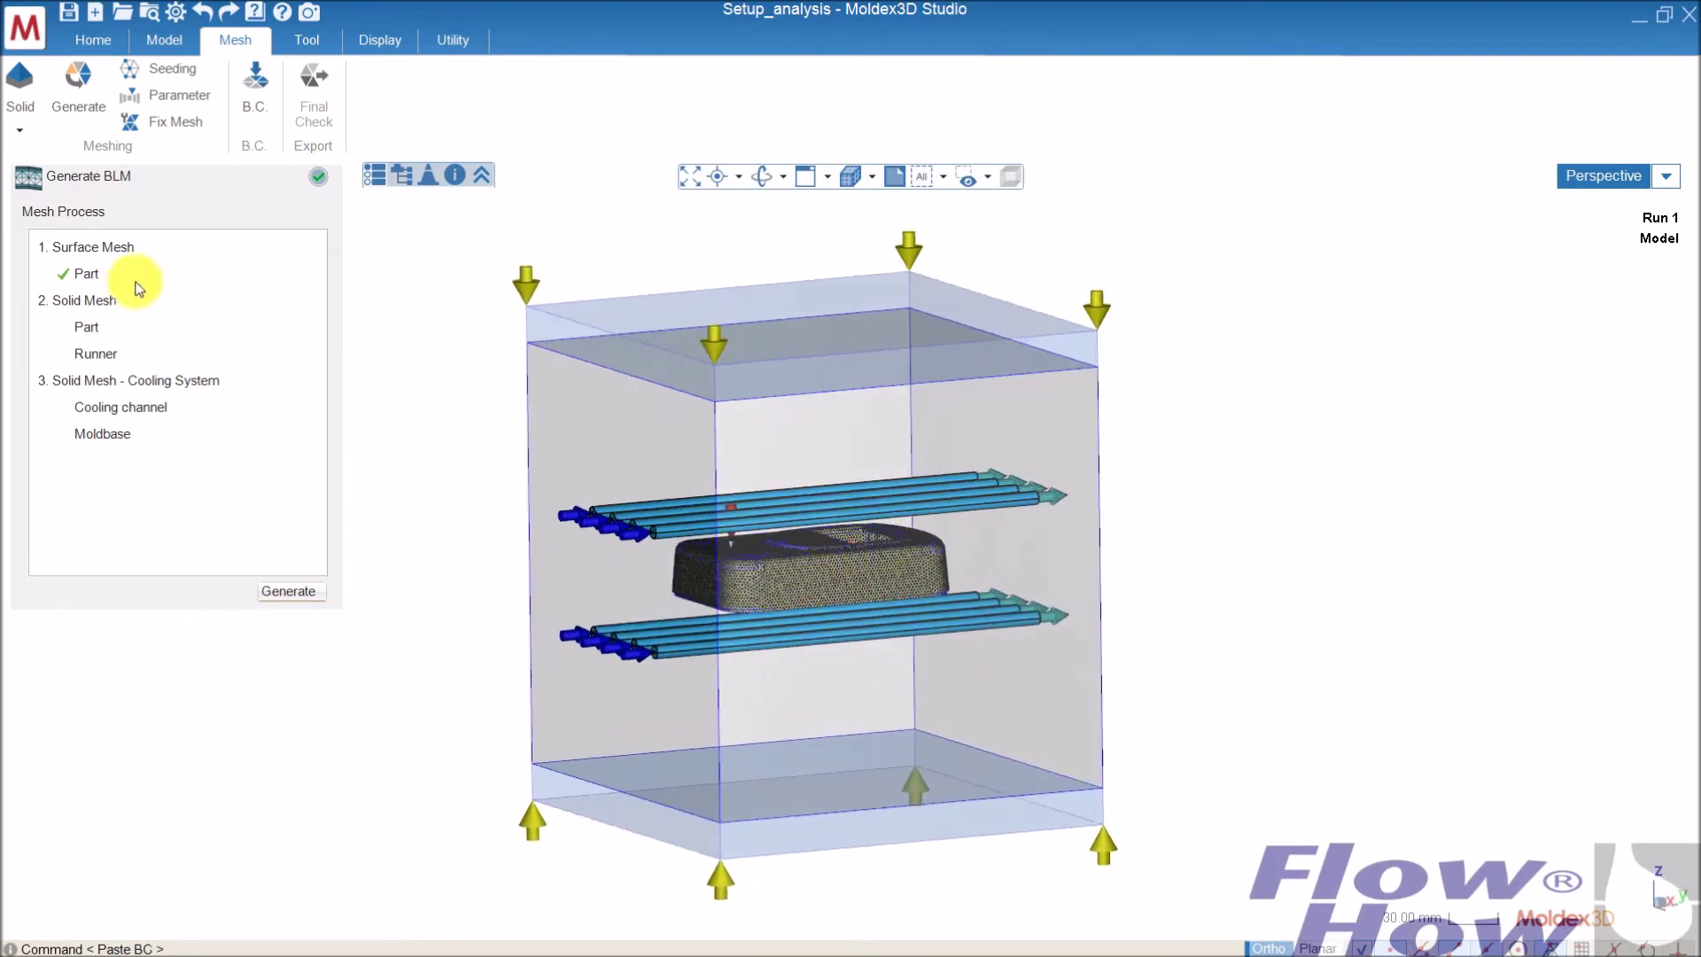
Close BLM generation and collapse the Cold Runner, Moldbase, Cooling Channel and Boundary Condition Node groups in the model tree.
left_click(319, 180)
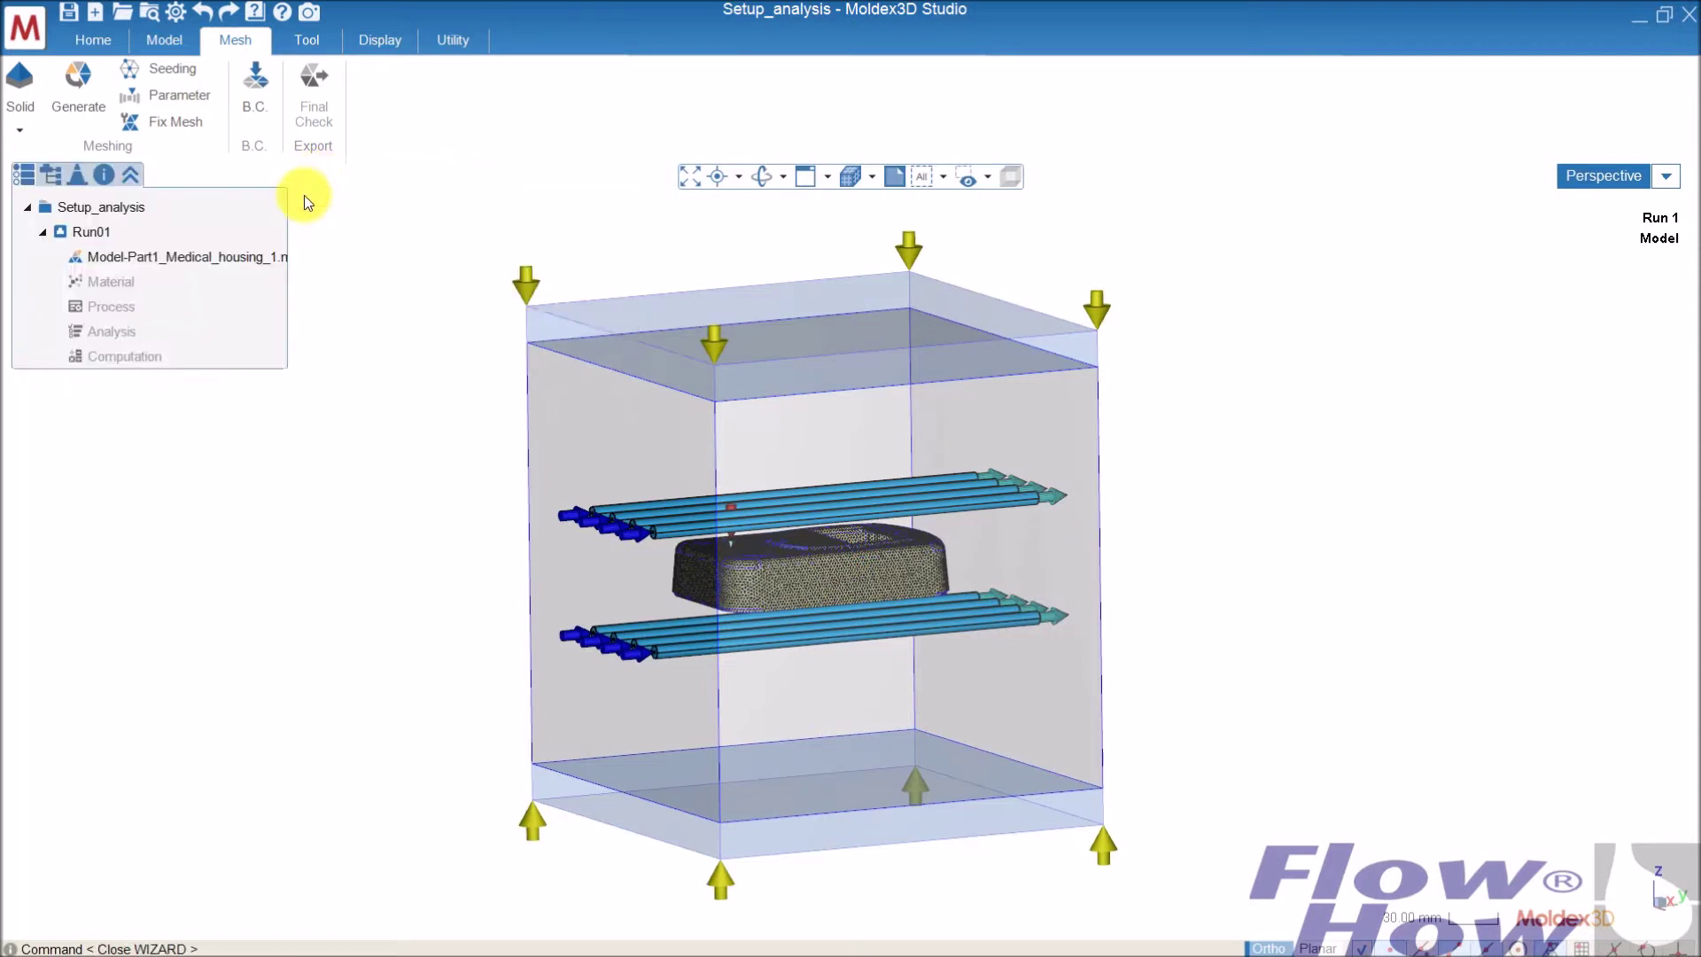
left_click(60, 177)
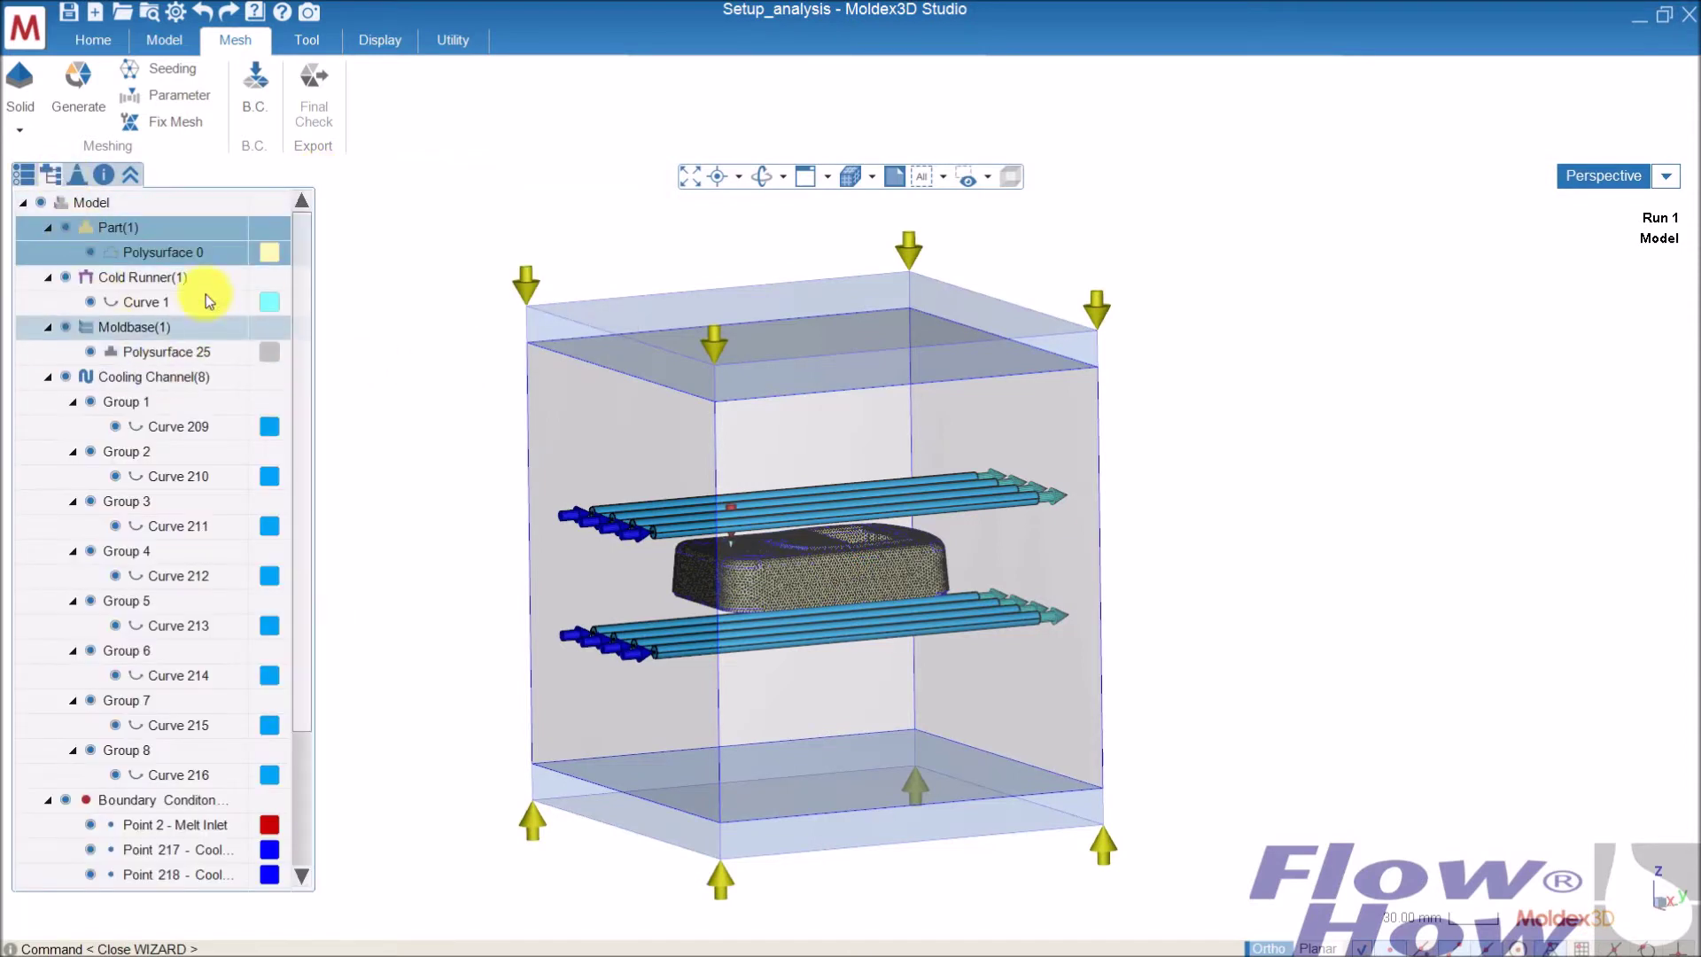
left_click(48, 276)
left_click(48, 301)
left_click(47, 327)
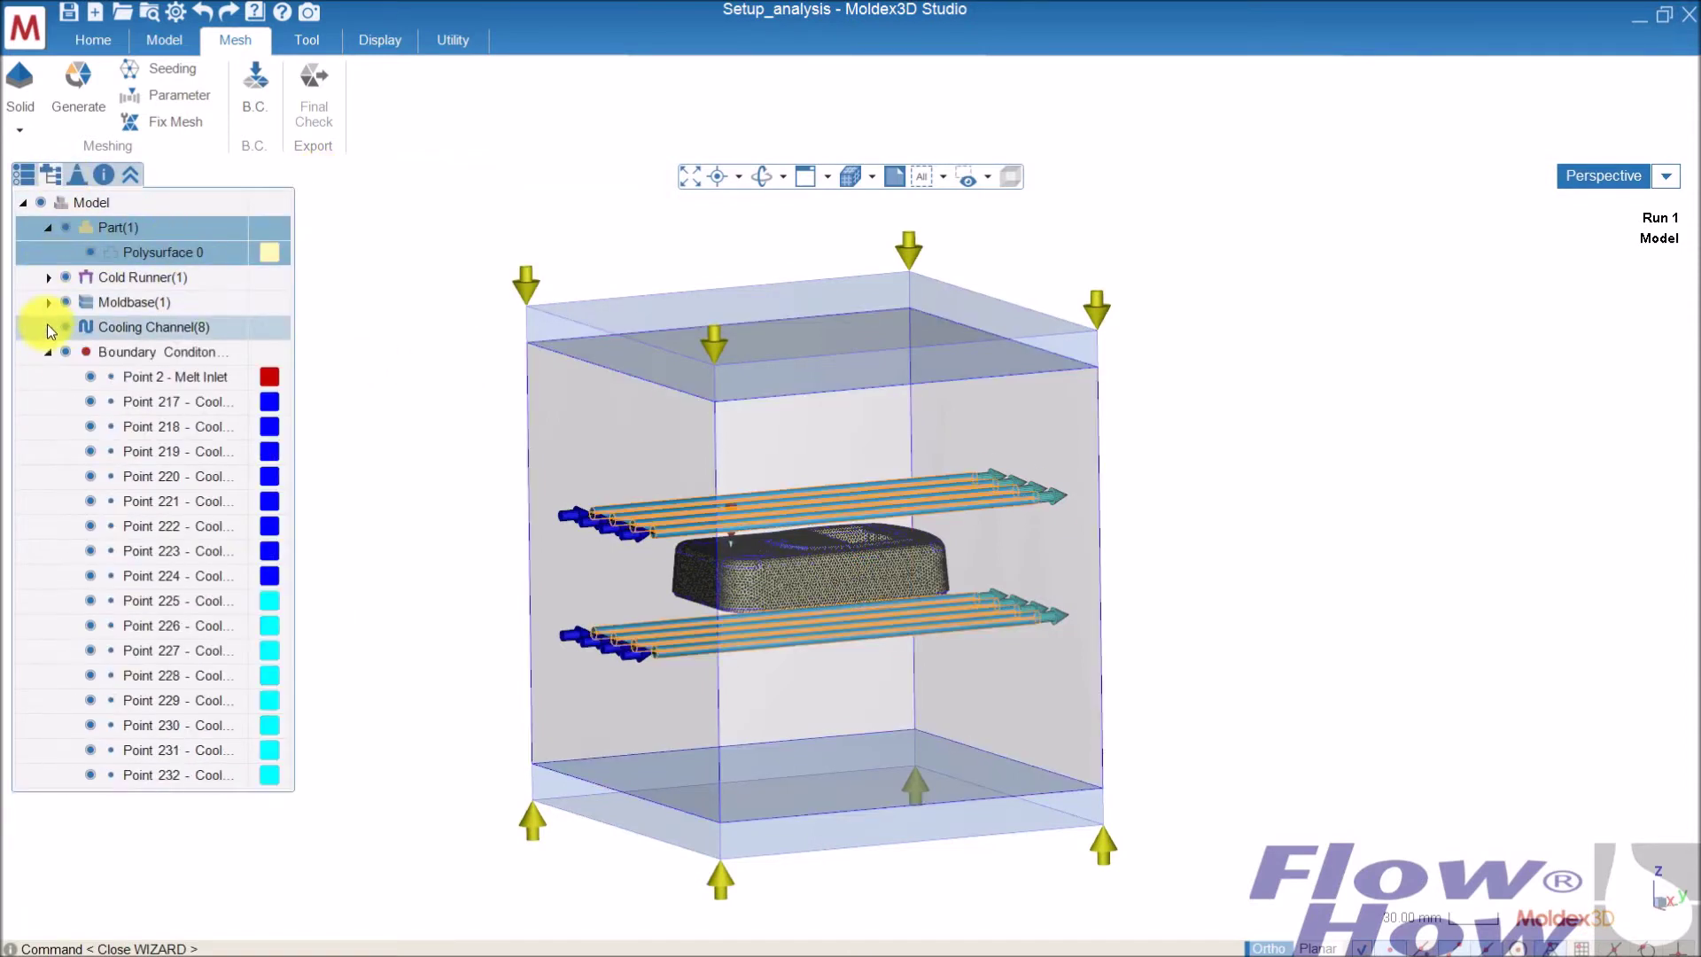
left_click(48, 352)
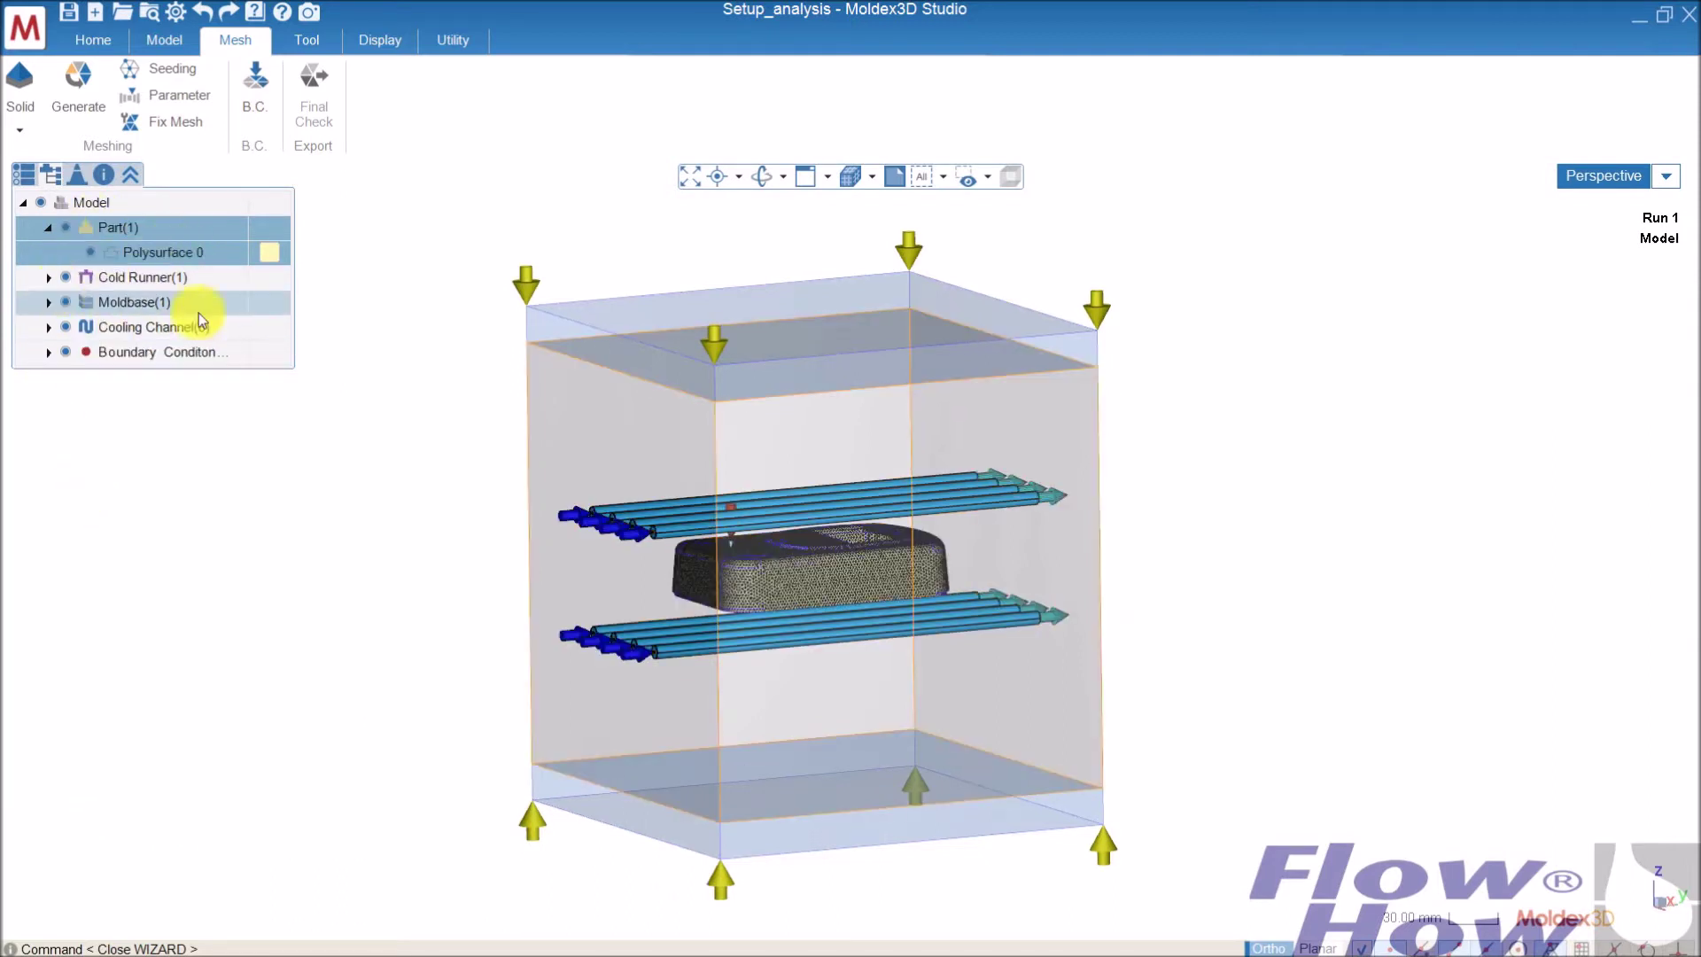
Hide the cold runner, moldbase, cooling channels and boundary condition nodes so only the meshed part is displayed.
left_click(66, 277)
left_click(65, 302)
left_click(65, 327)
left_click(65, 352)
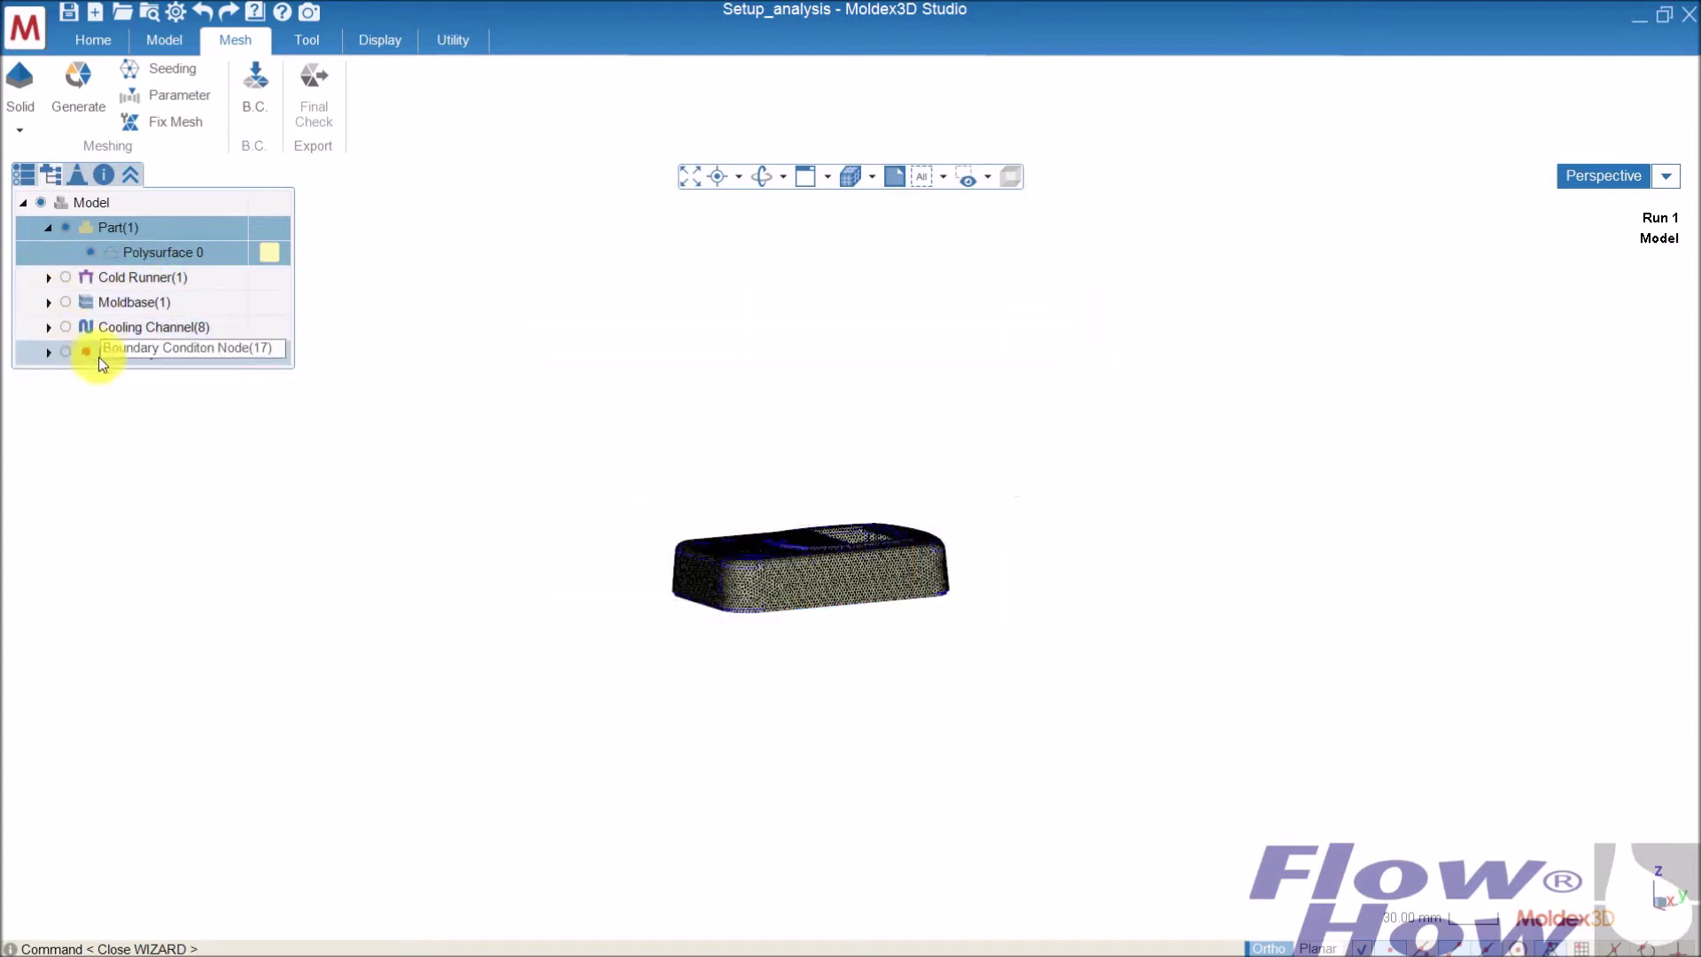
middle_click_drag(638, 417, 1087, 605)
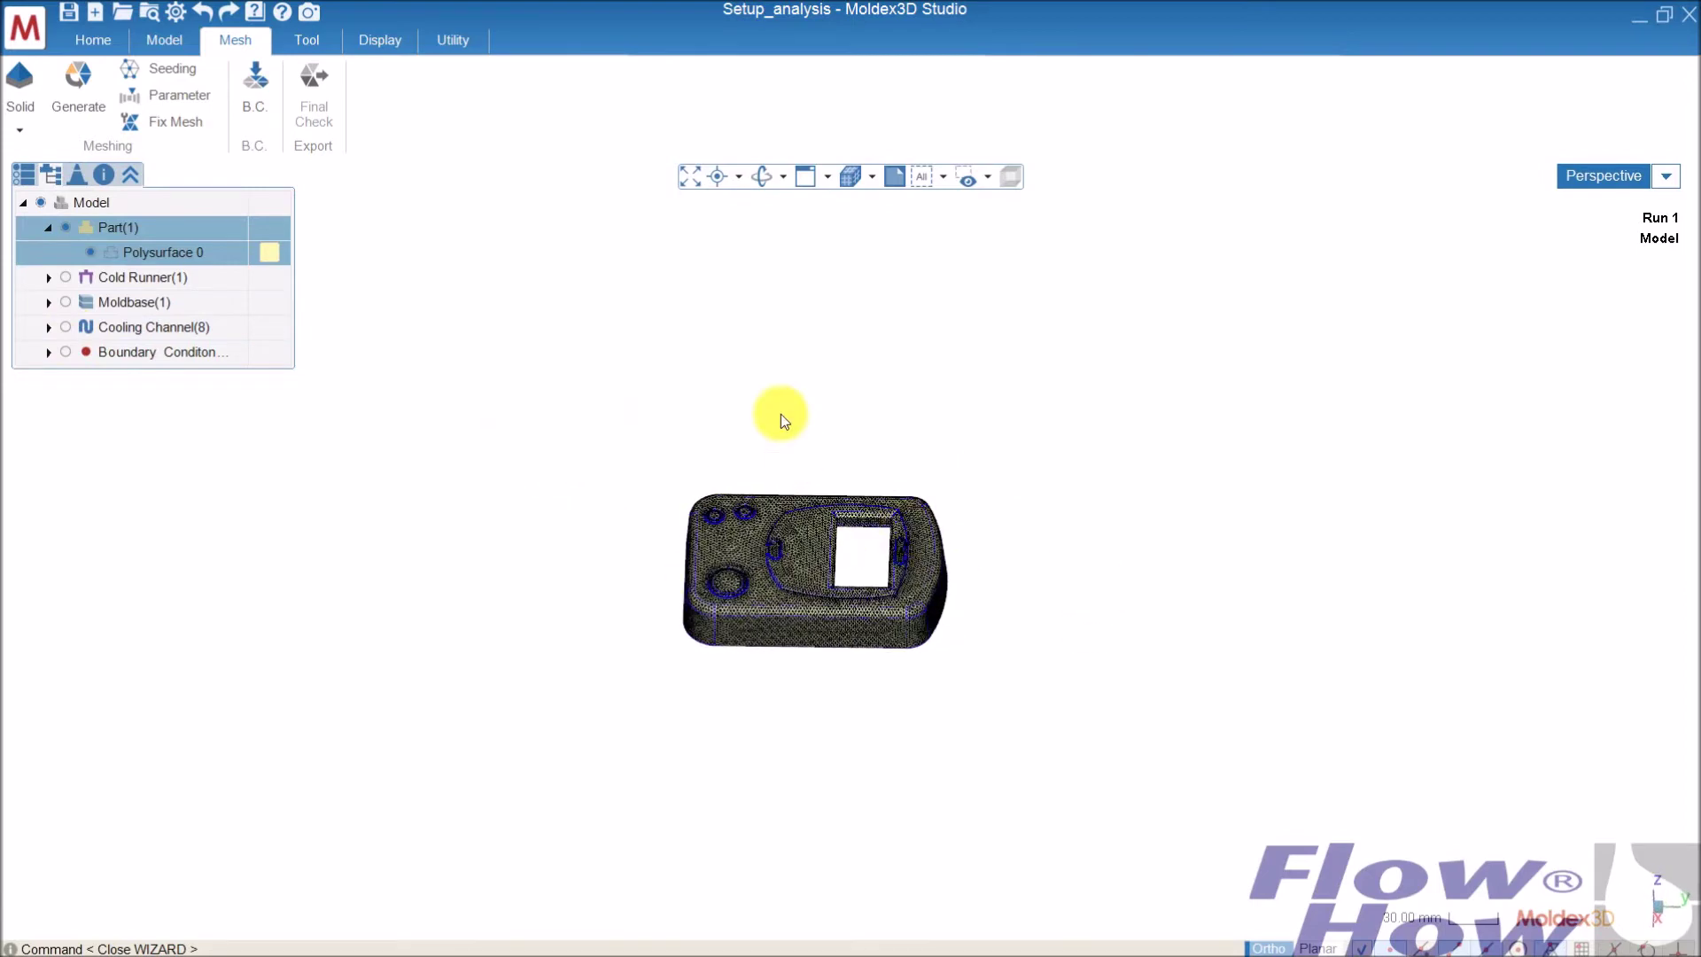
Cut the housing's surface mesh open with the Chisel tool, examine the inside of the walls, and turn Chisel off.
left_click(309, 39)
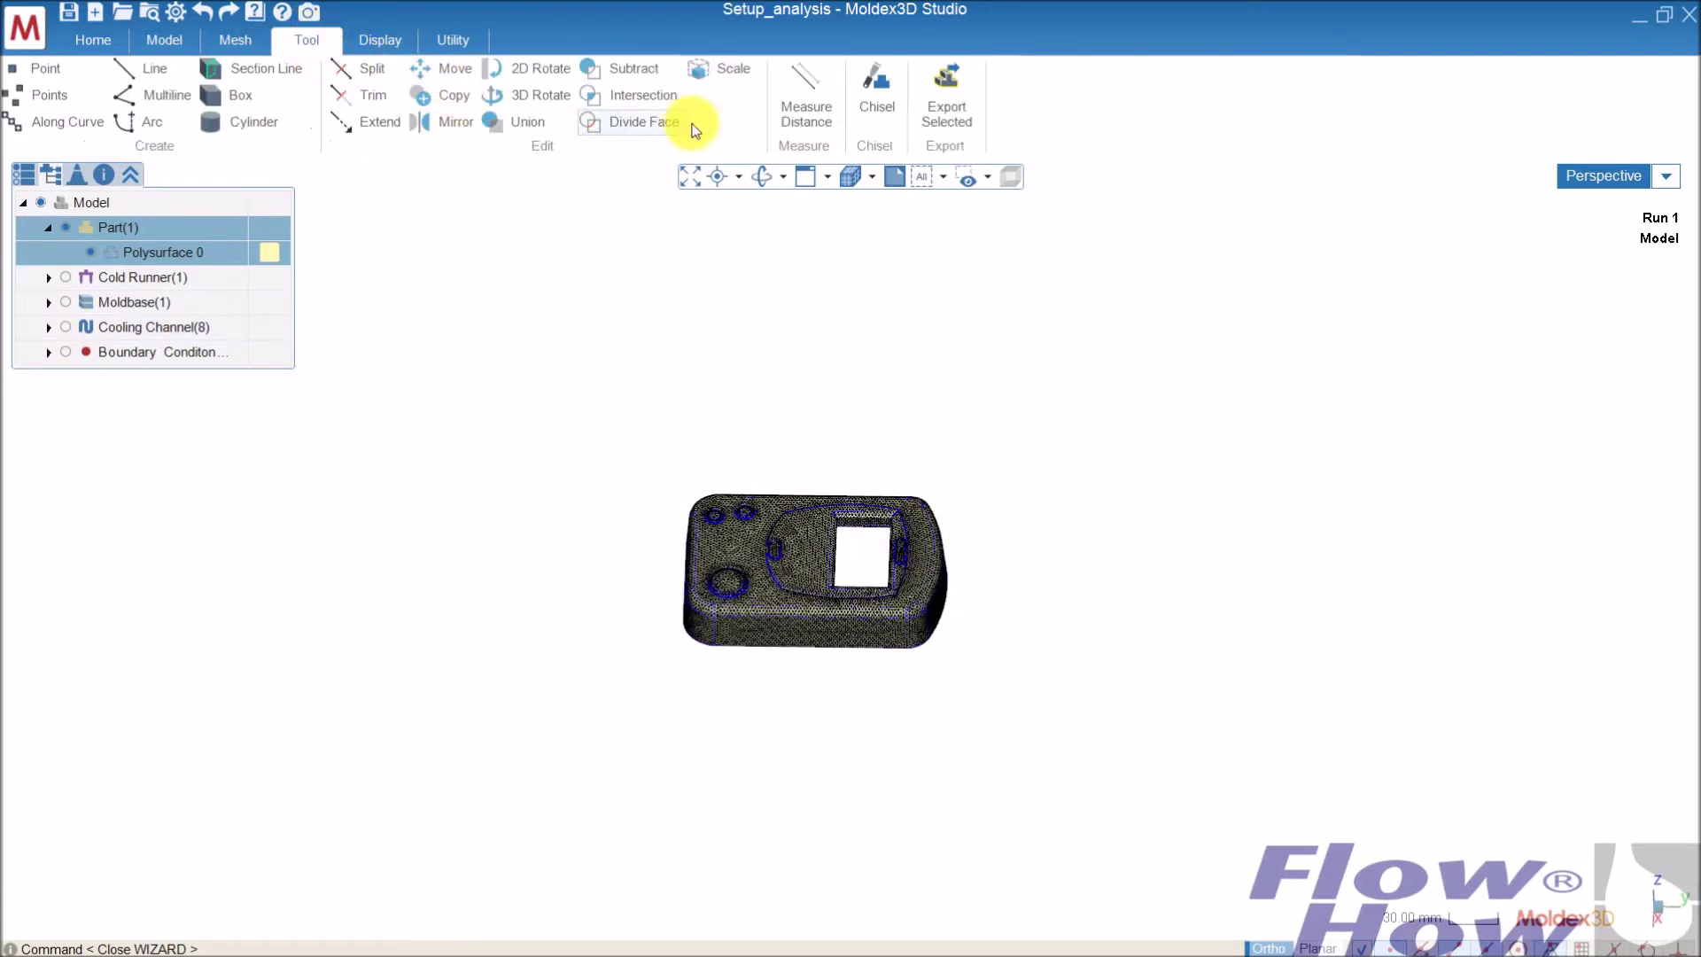
left_click(875, 86)
left_click_drag(1005, 420, 924, 709)
mouse_move(924, 709)
middle_mouse_down()
mouse_move(1090, 635)
mouse_move(714, 628)
middle_mouse_up()
scroll(709, 528, "up", 10)
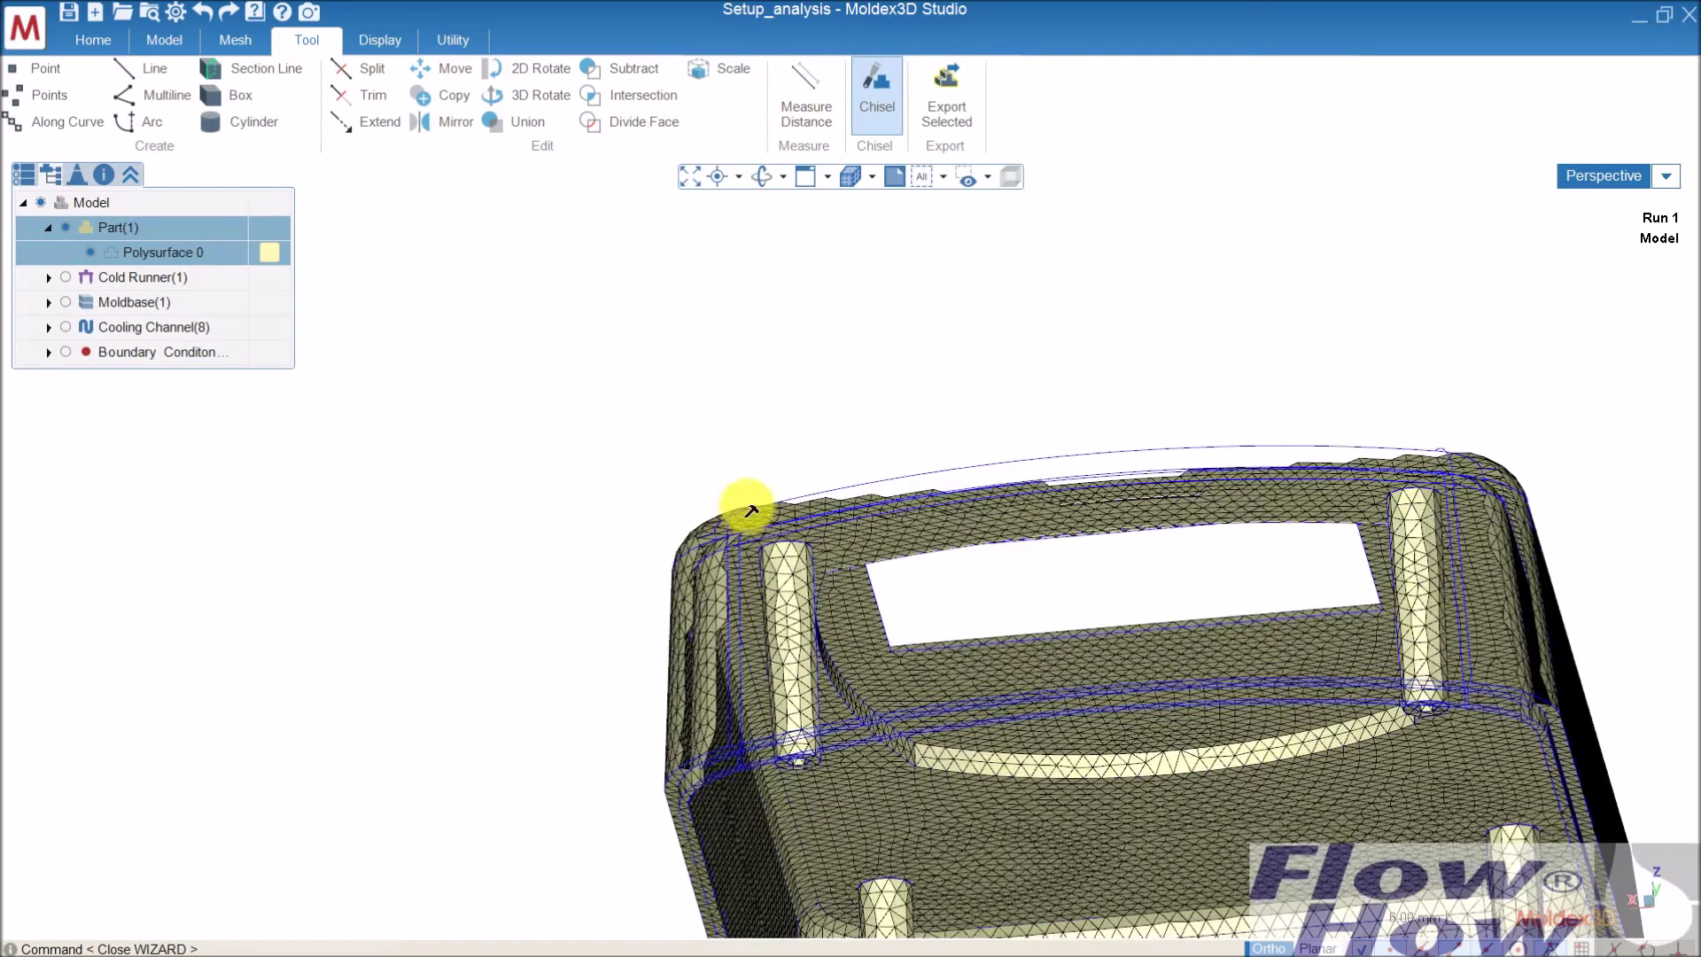
mouse_move(751, 510)
middle_mouse_down()
mouse_move(752, 573)
mouse_move(683, 585)
mouse_move(859, 668)
middle_mouse_up()
scroll(781, 709, "up", 3)
middle_click_drag(781, 709, 497, 801)
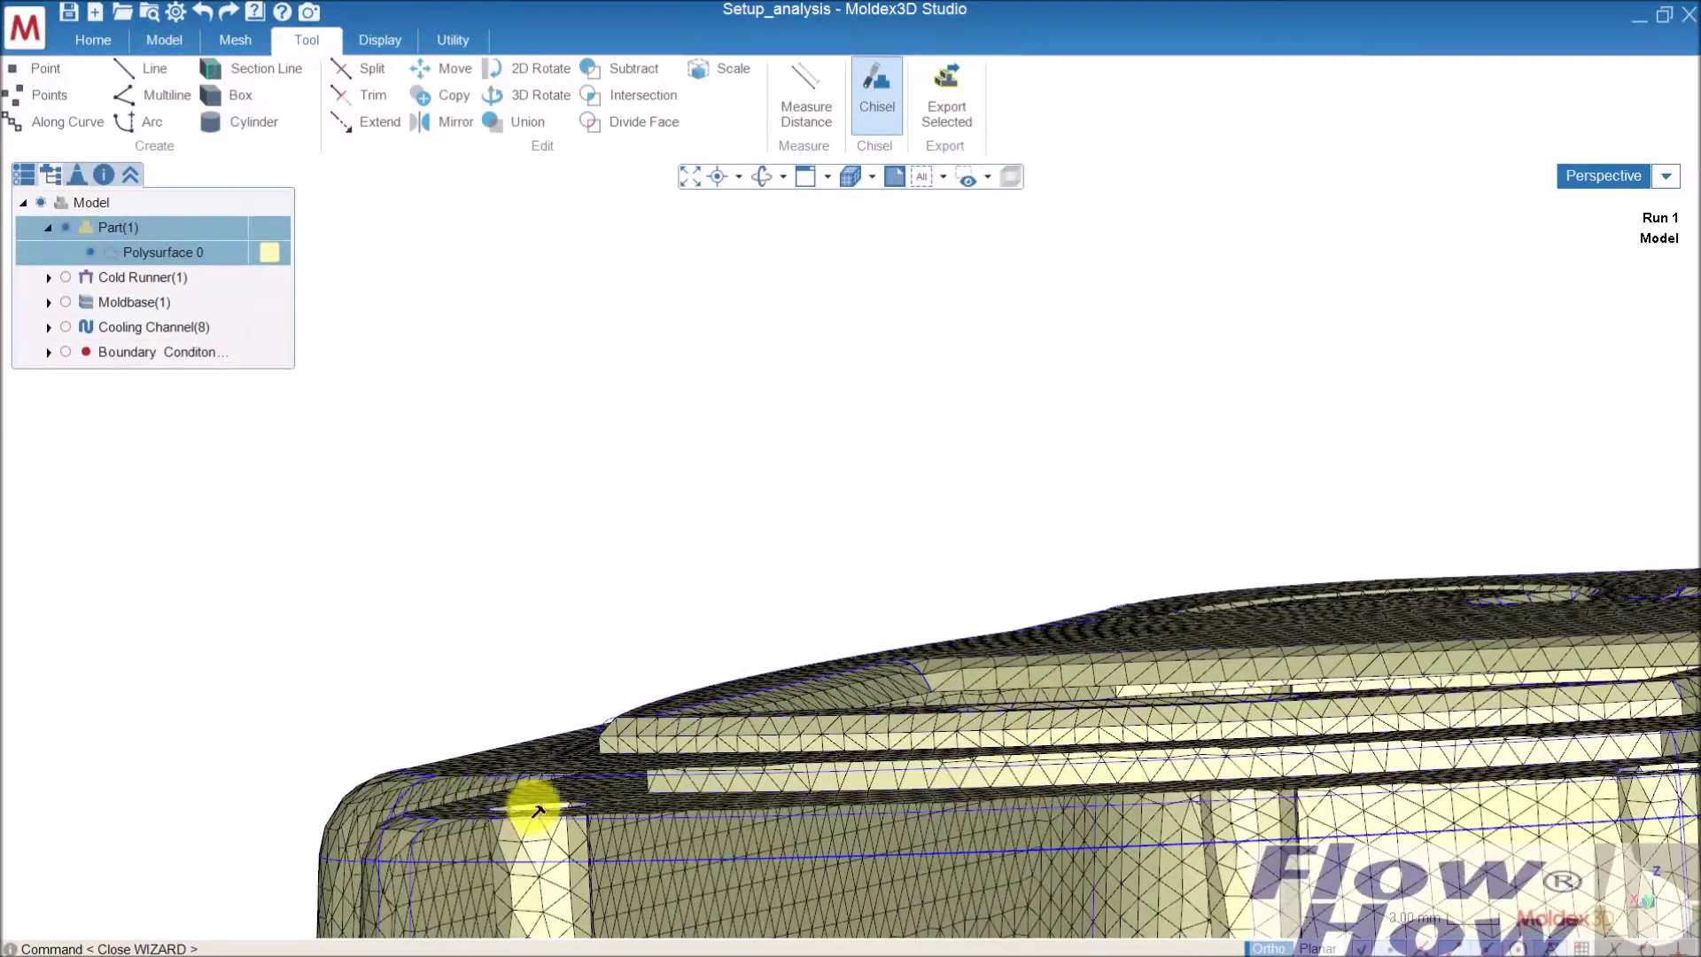
left_click(871, 176)
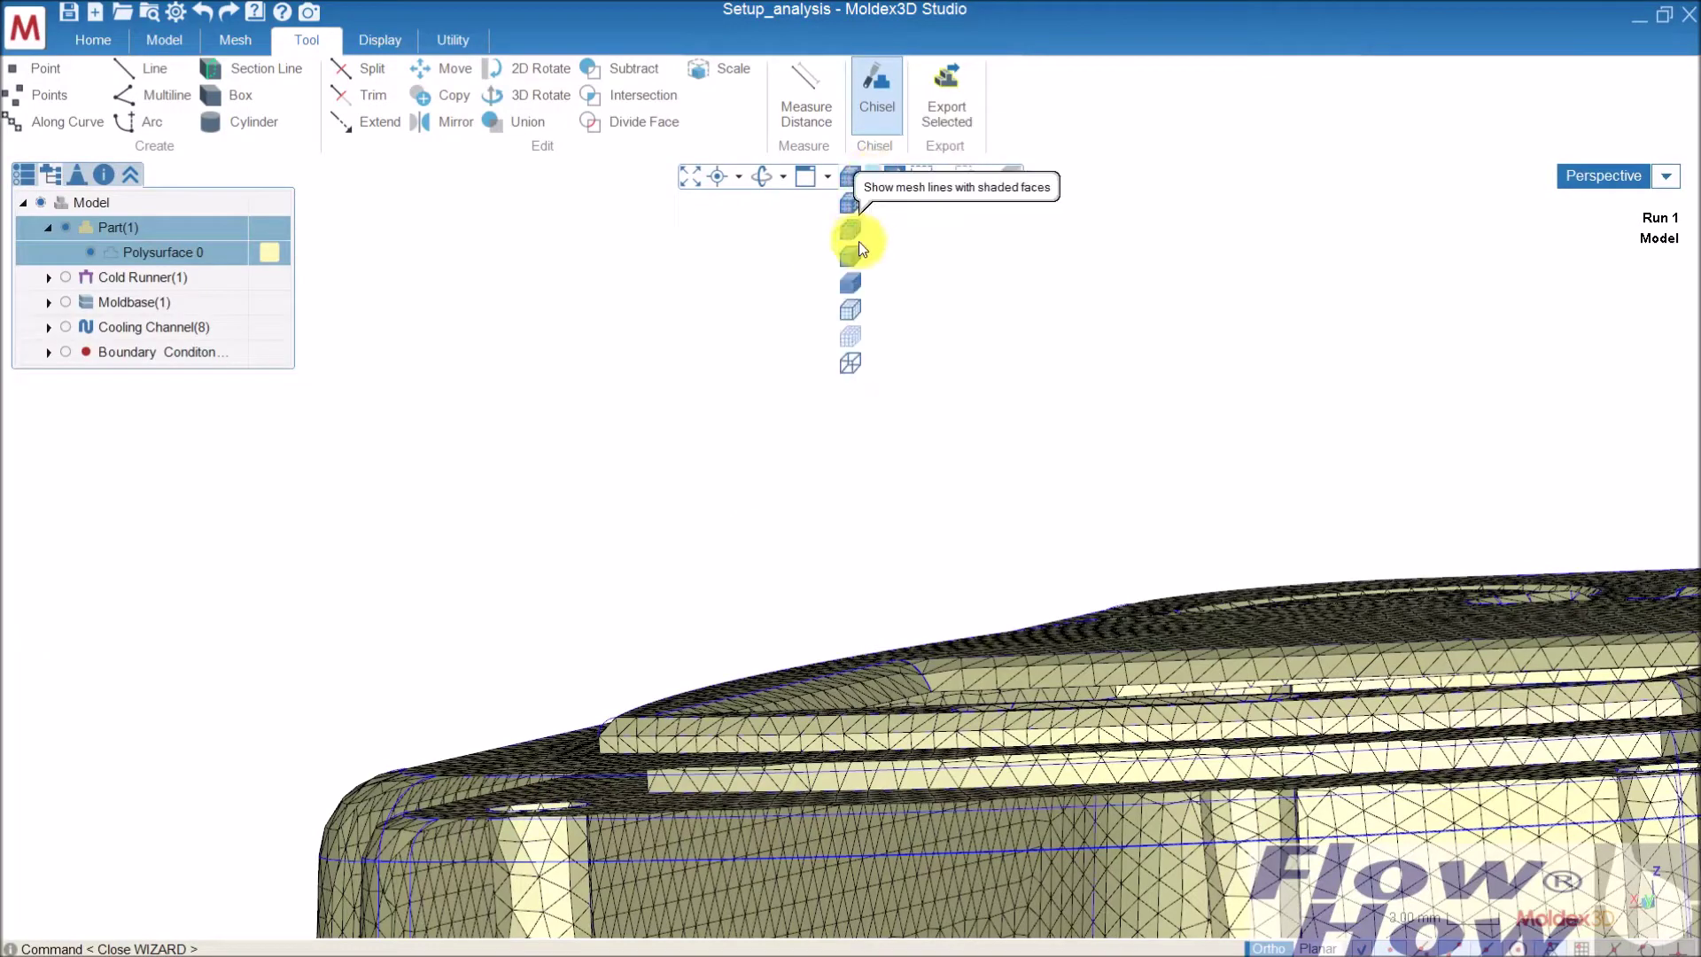
left_click(975, 255)
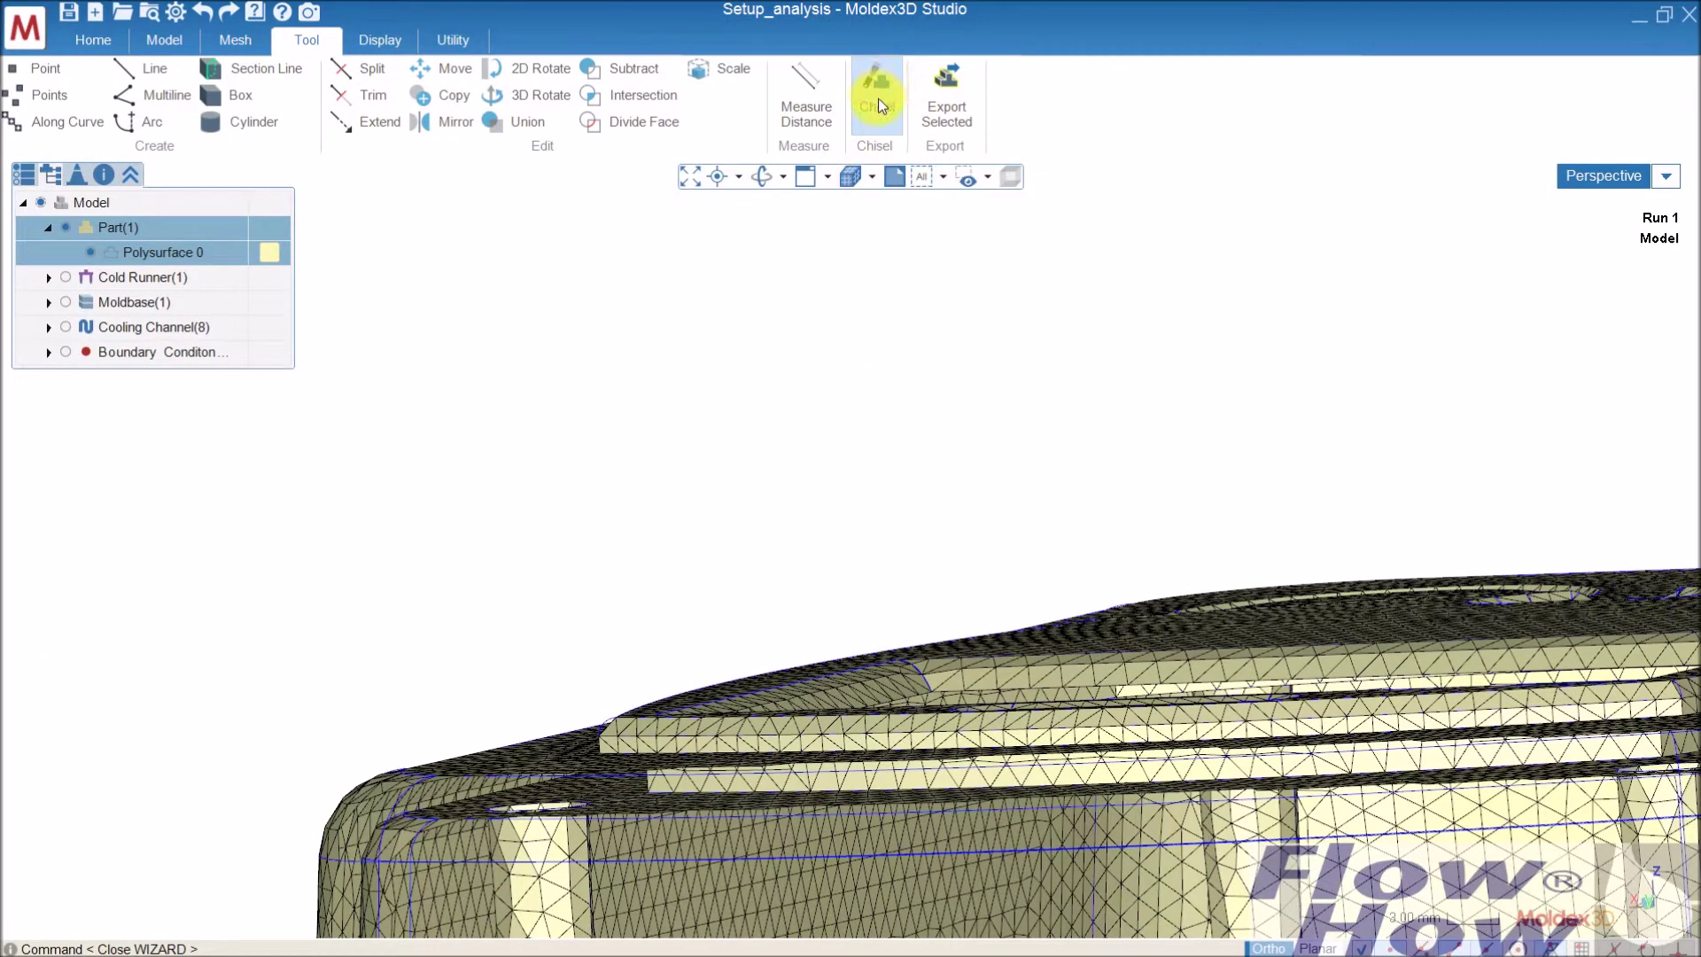
scroll(682, 515, "down", 5)
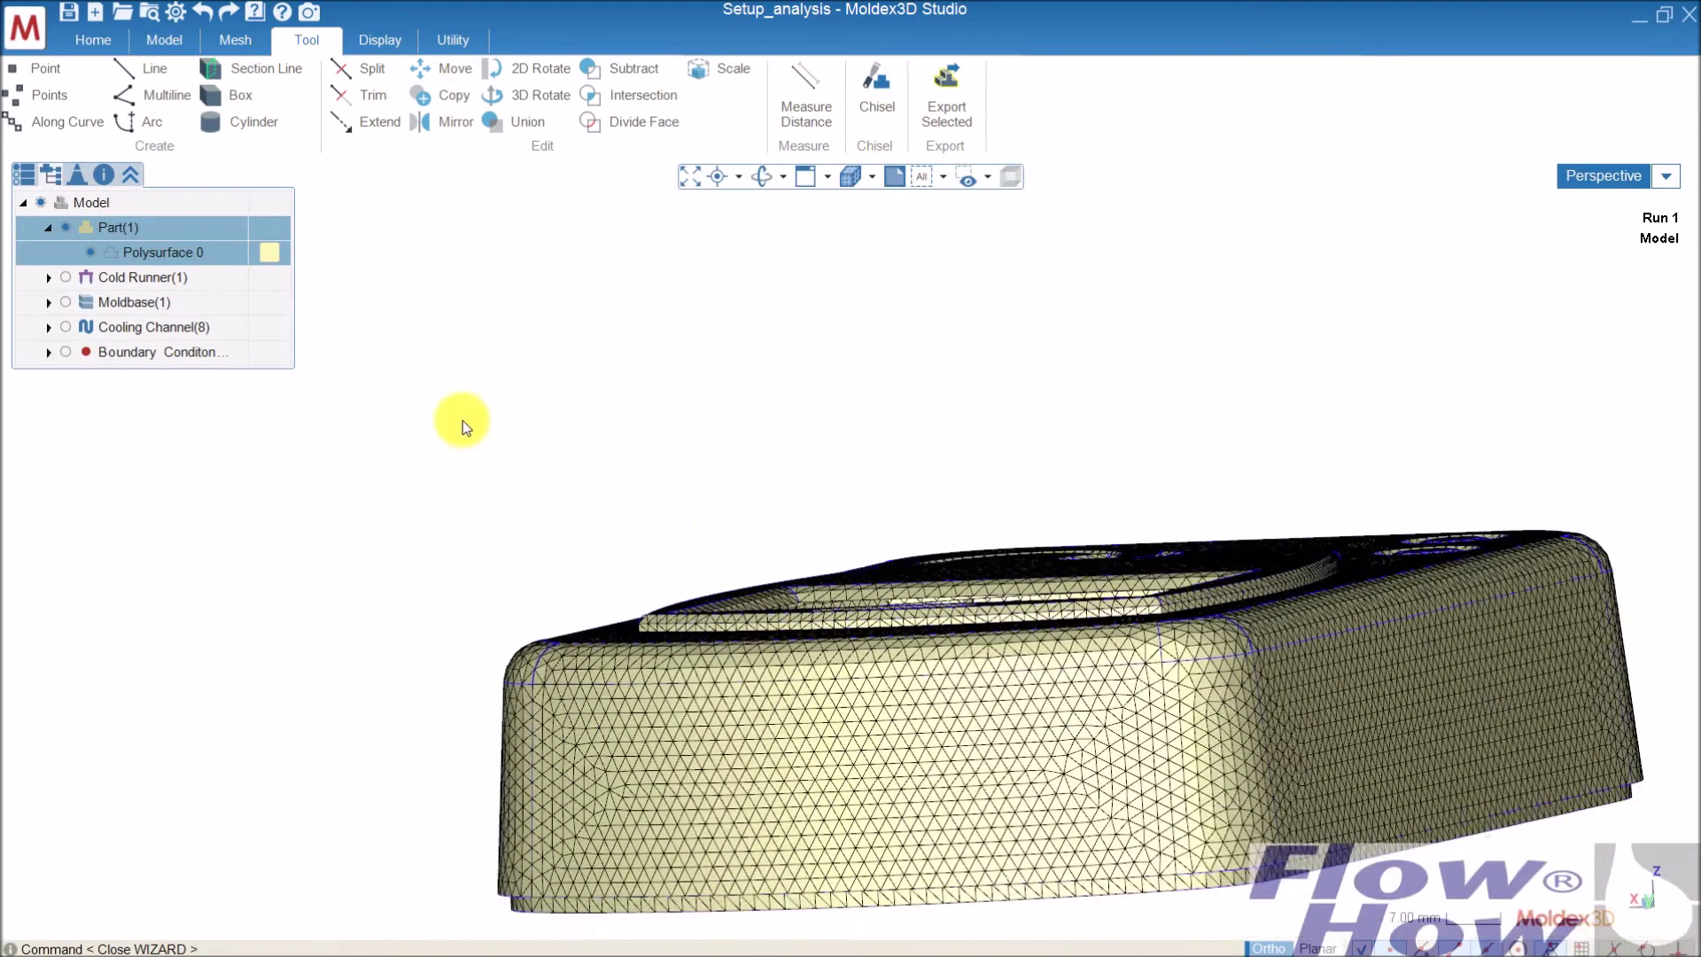
middle_click_drag(570, 334, 620, 354)
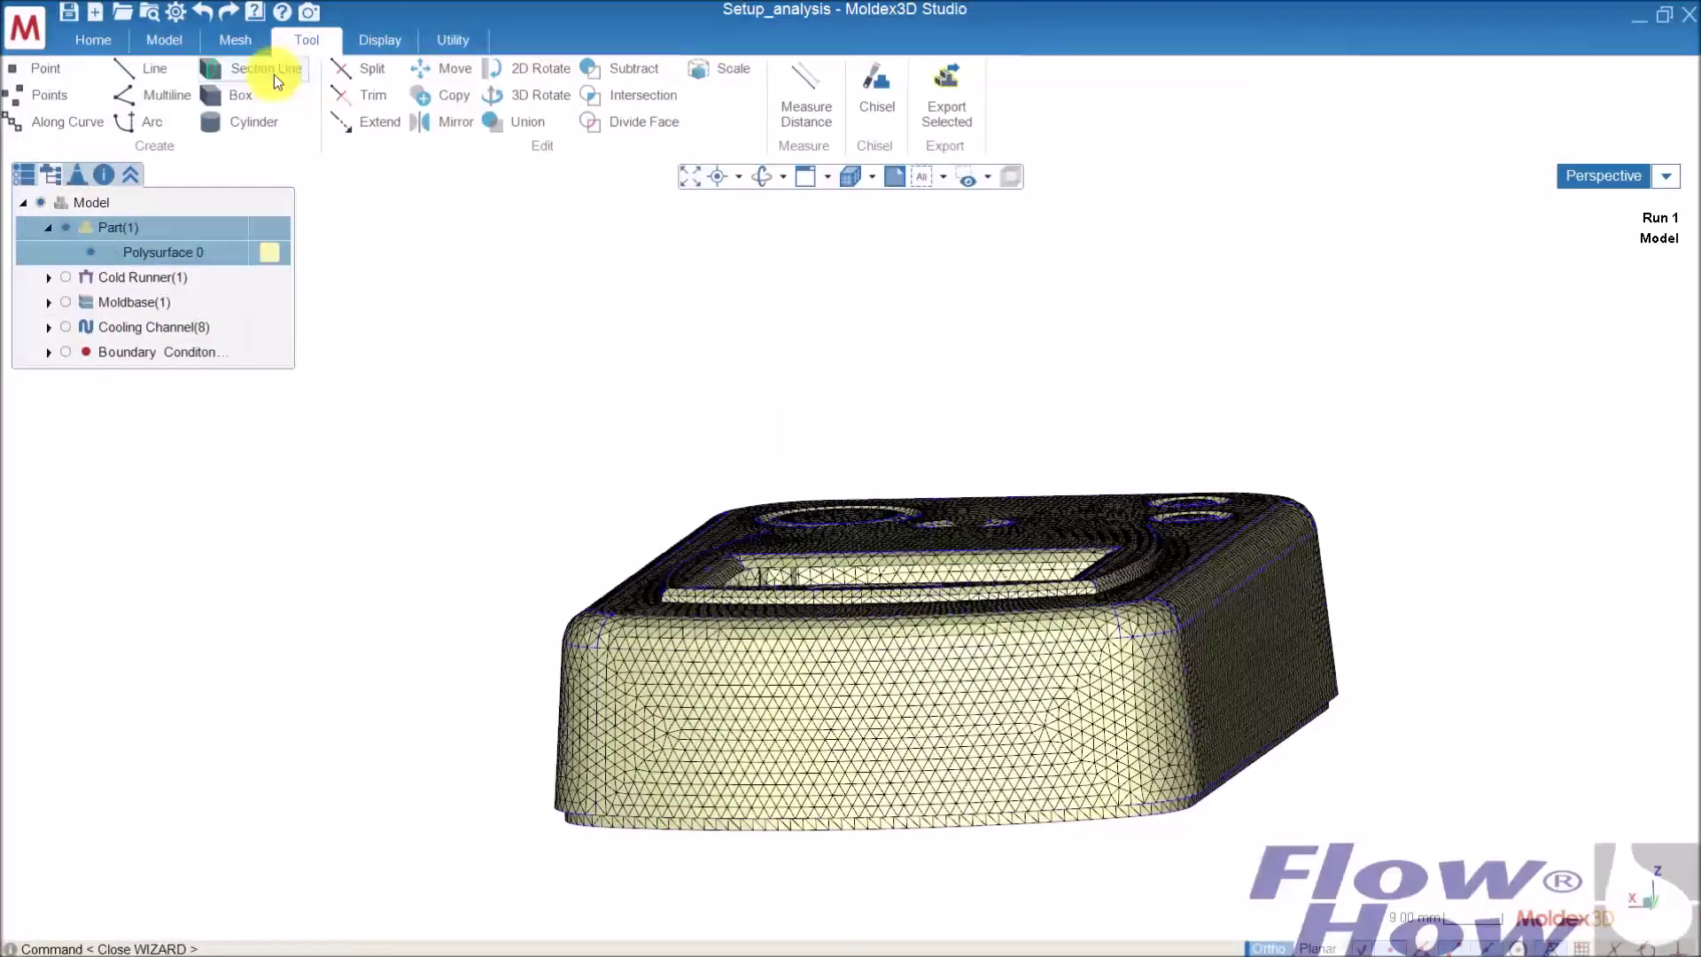
Run BLM generation up to the Runner stage to create the solid meshes of the part and runner.
left_click(237, 39)
left_click(57, 92)
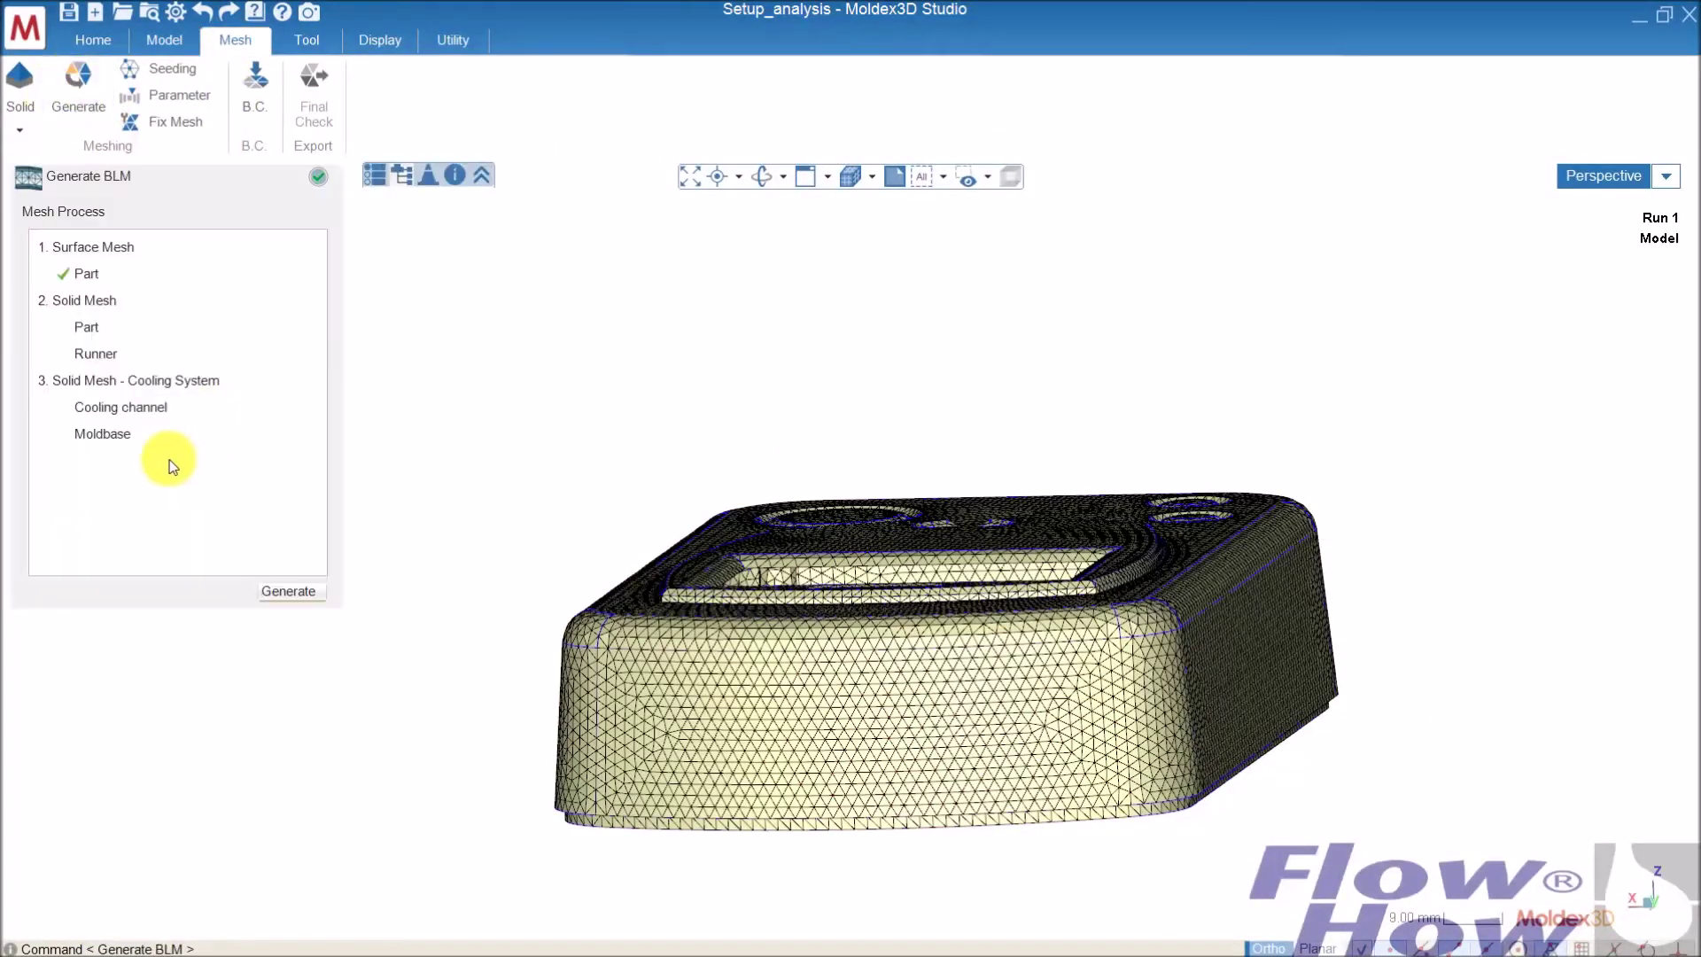
left_click(68, 353)
left_click(305, 594)
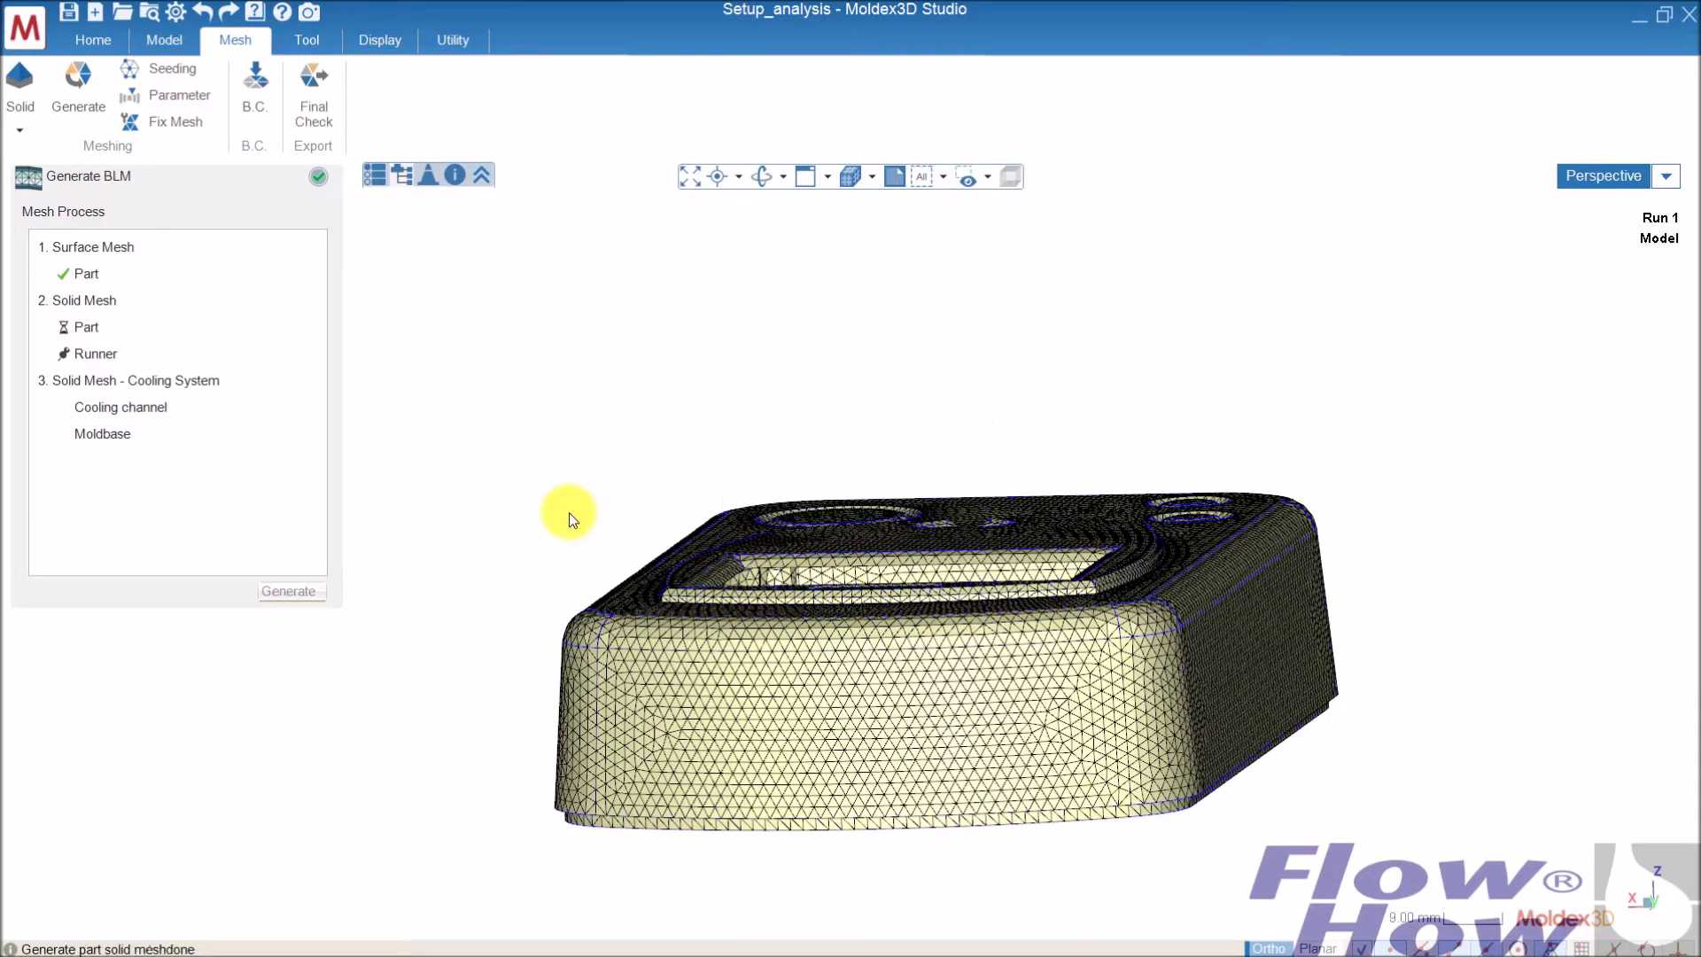
Examine the solid mesh of the conical gate and the mesh around its contact point on the housing.
middle_click_drag(661, 584, 873, 581)
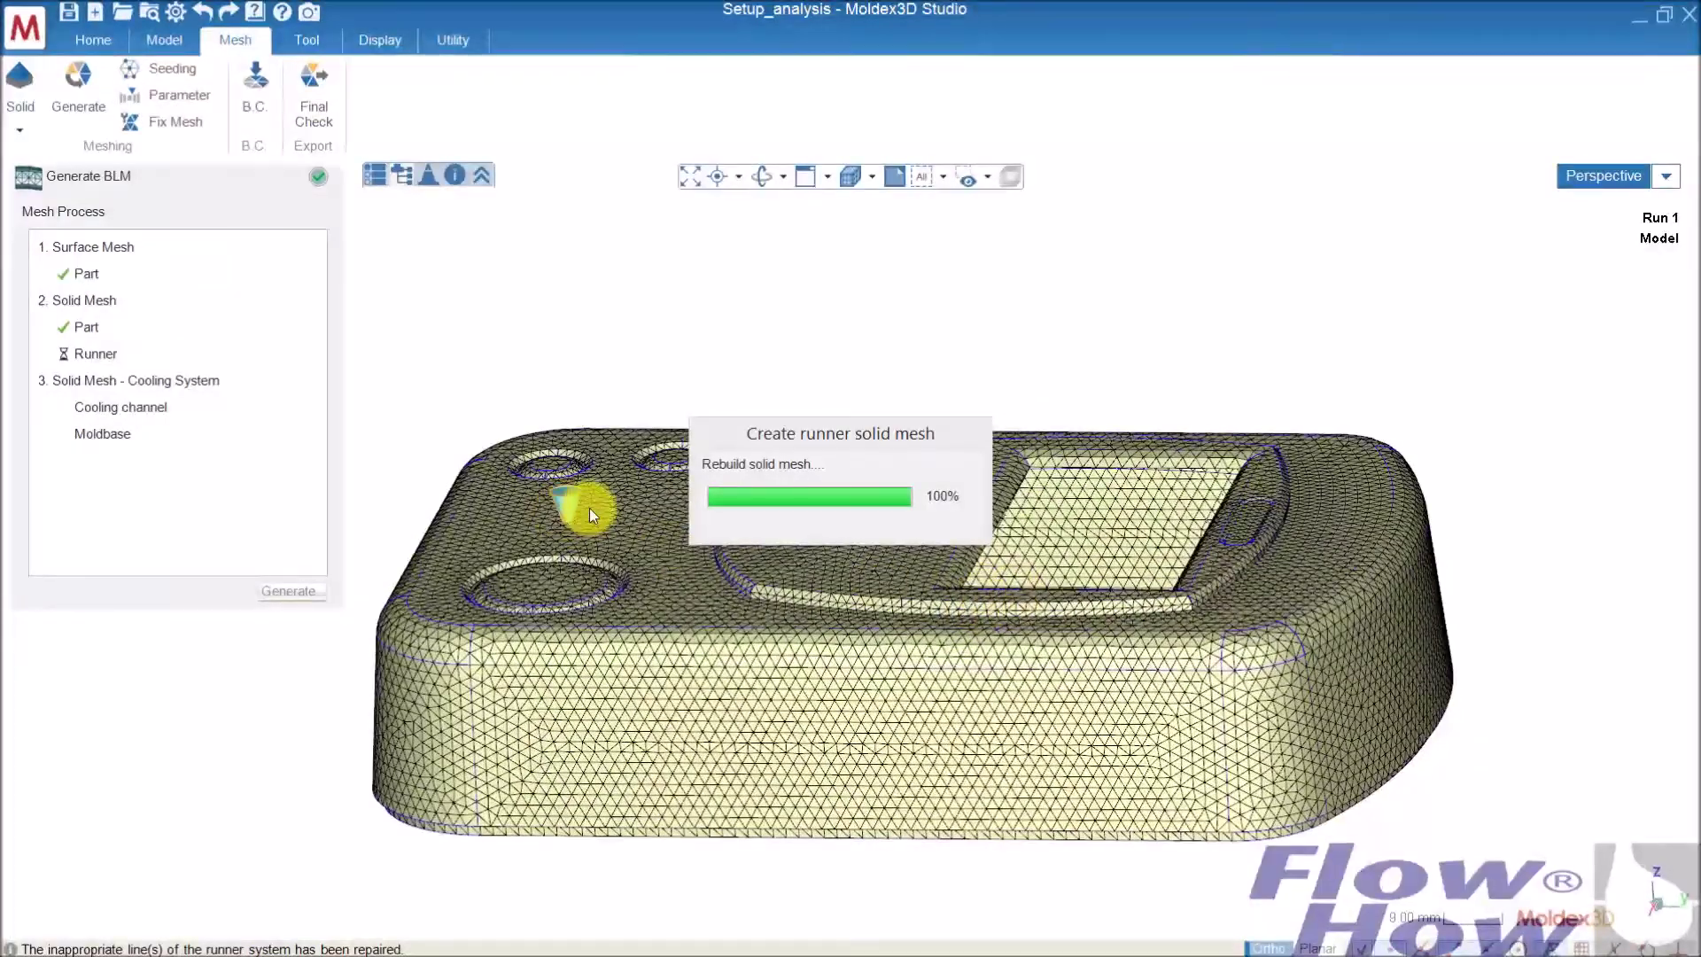
scroll(565, 512, "up", 5)
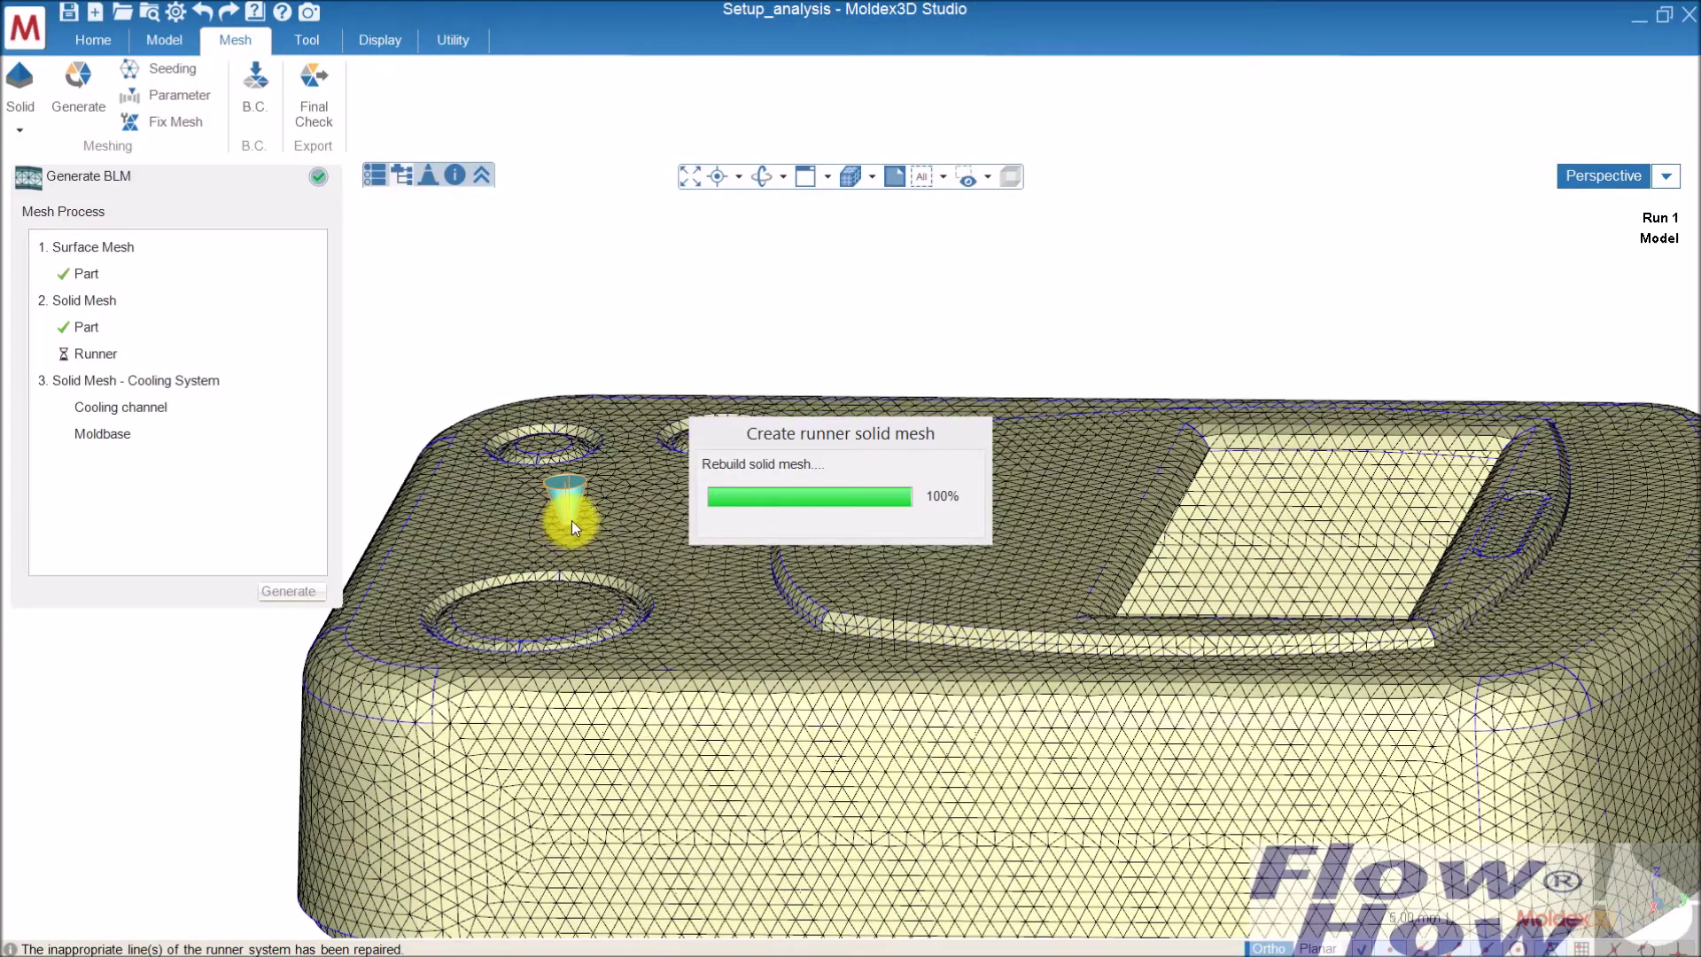
scroll(562, 509, "up", 2)
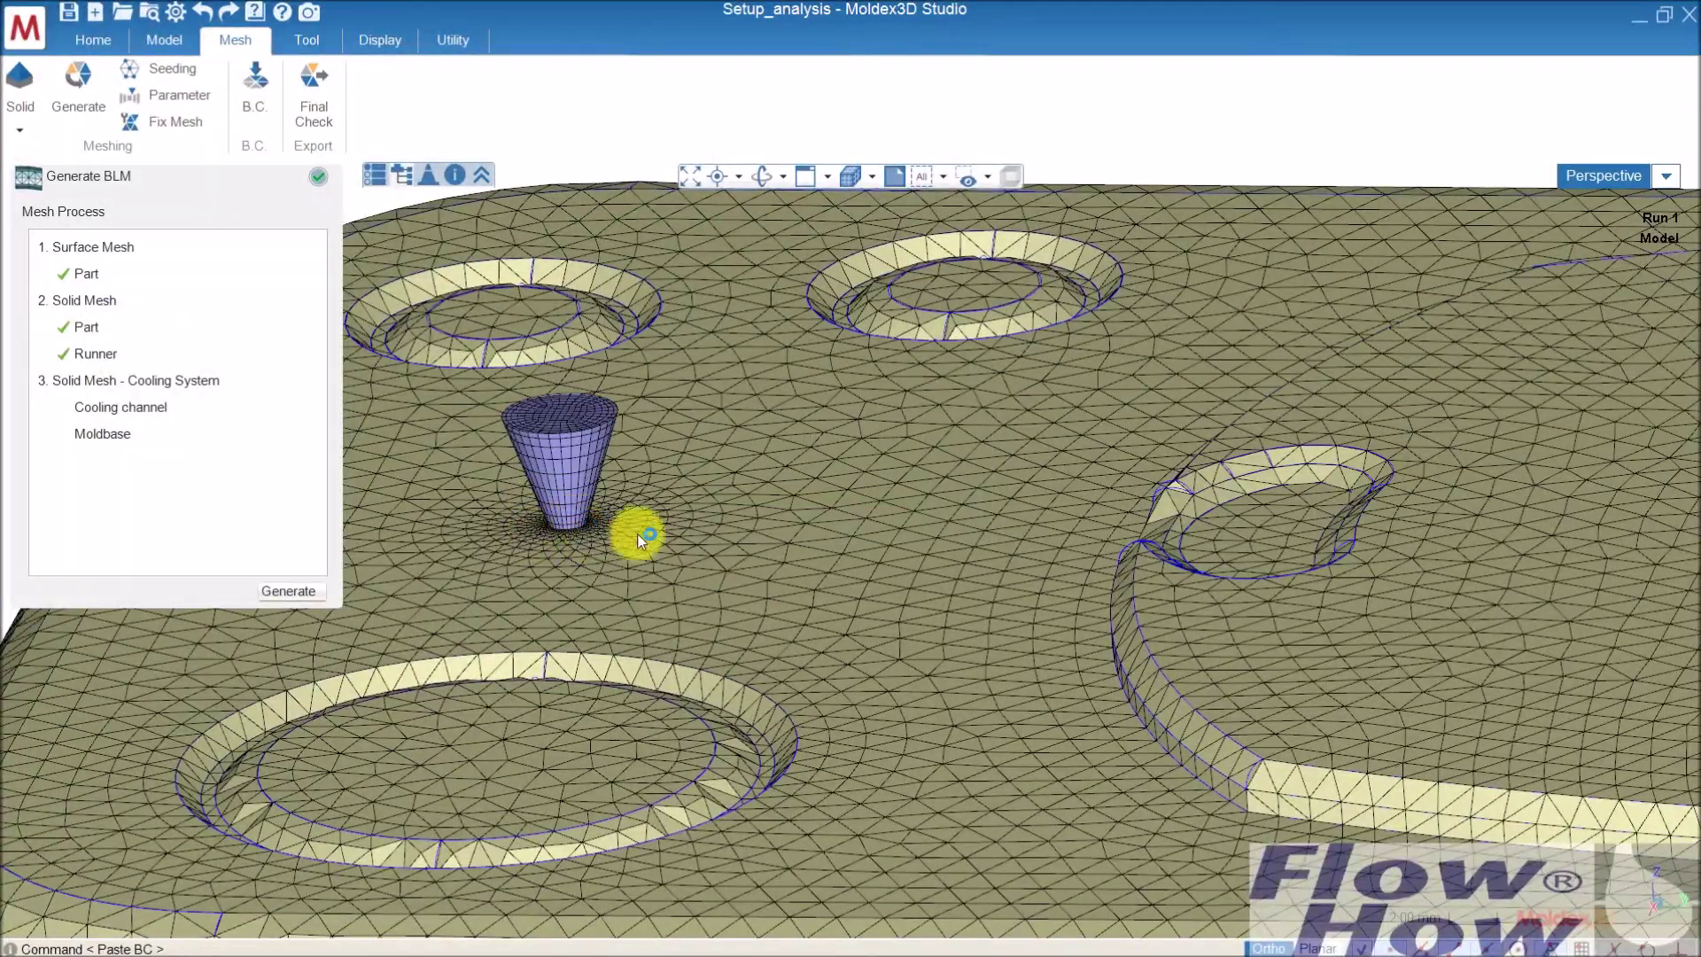
scroll(687, 523, "down", 5)
scroll(709, 544, "down", 2)
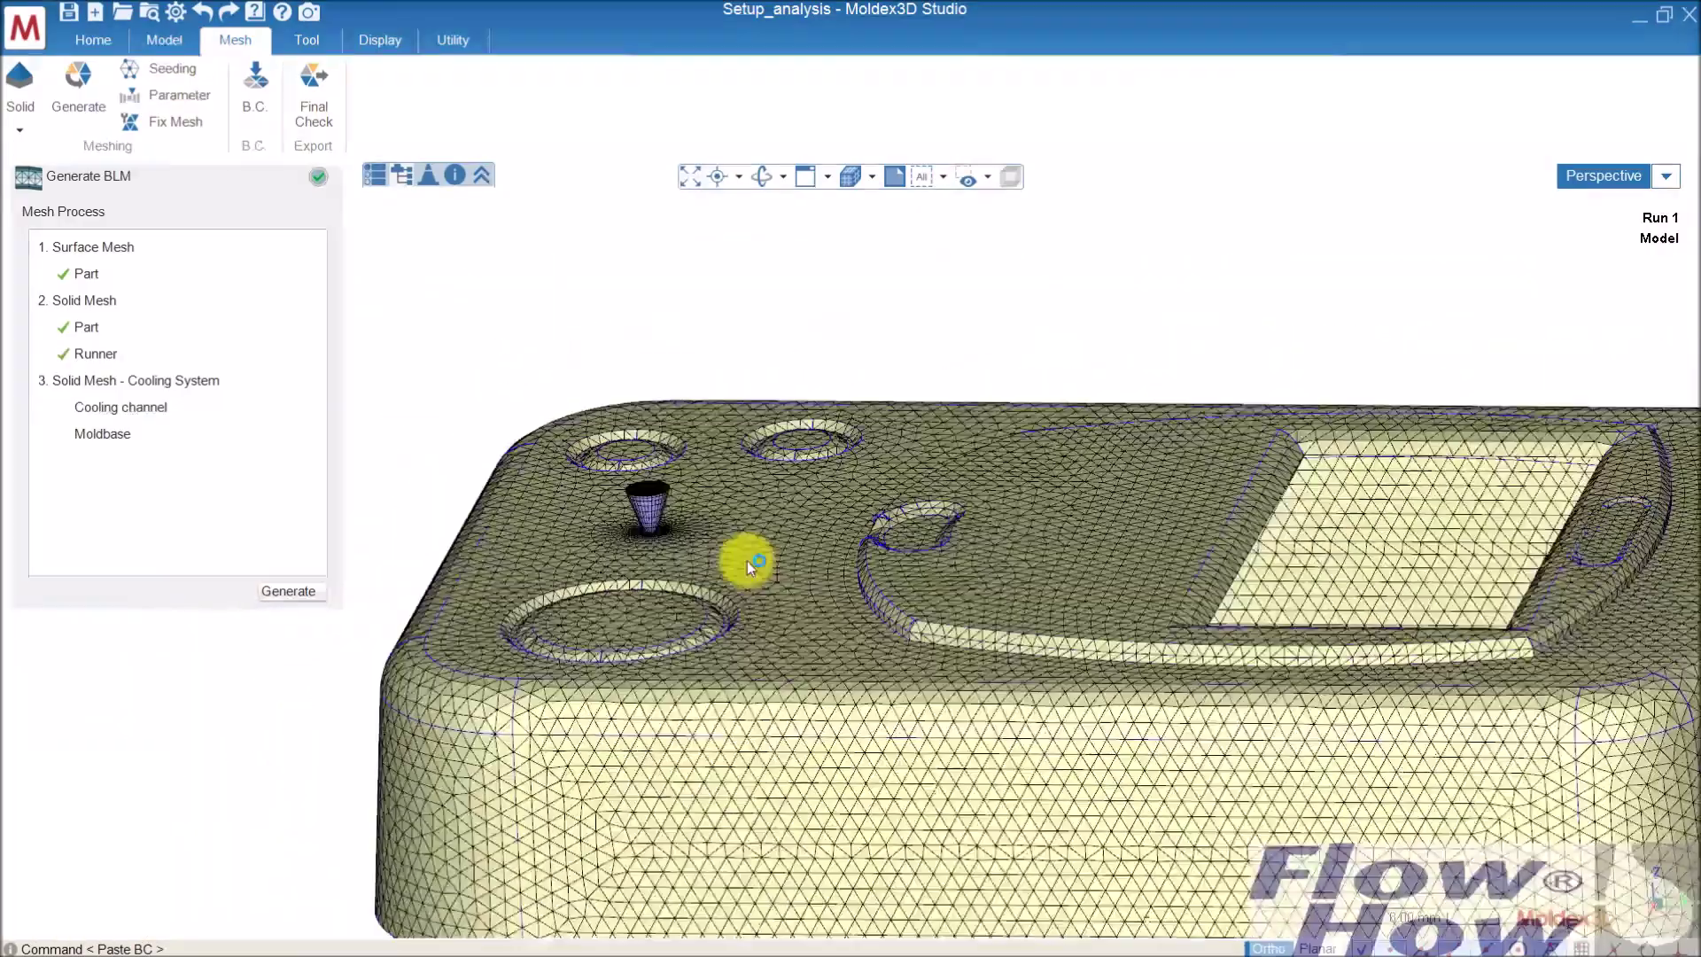
scroll(747, 560, "down", 4)
left_click(722, 532)
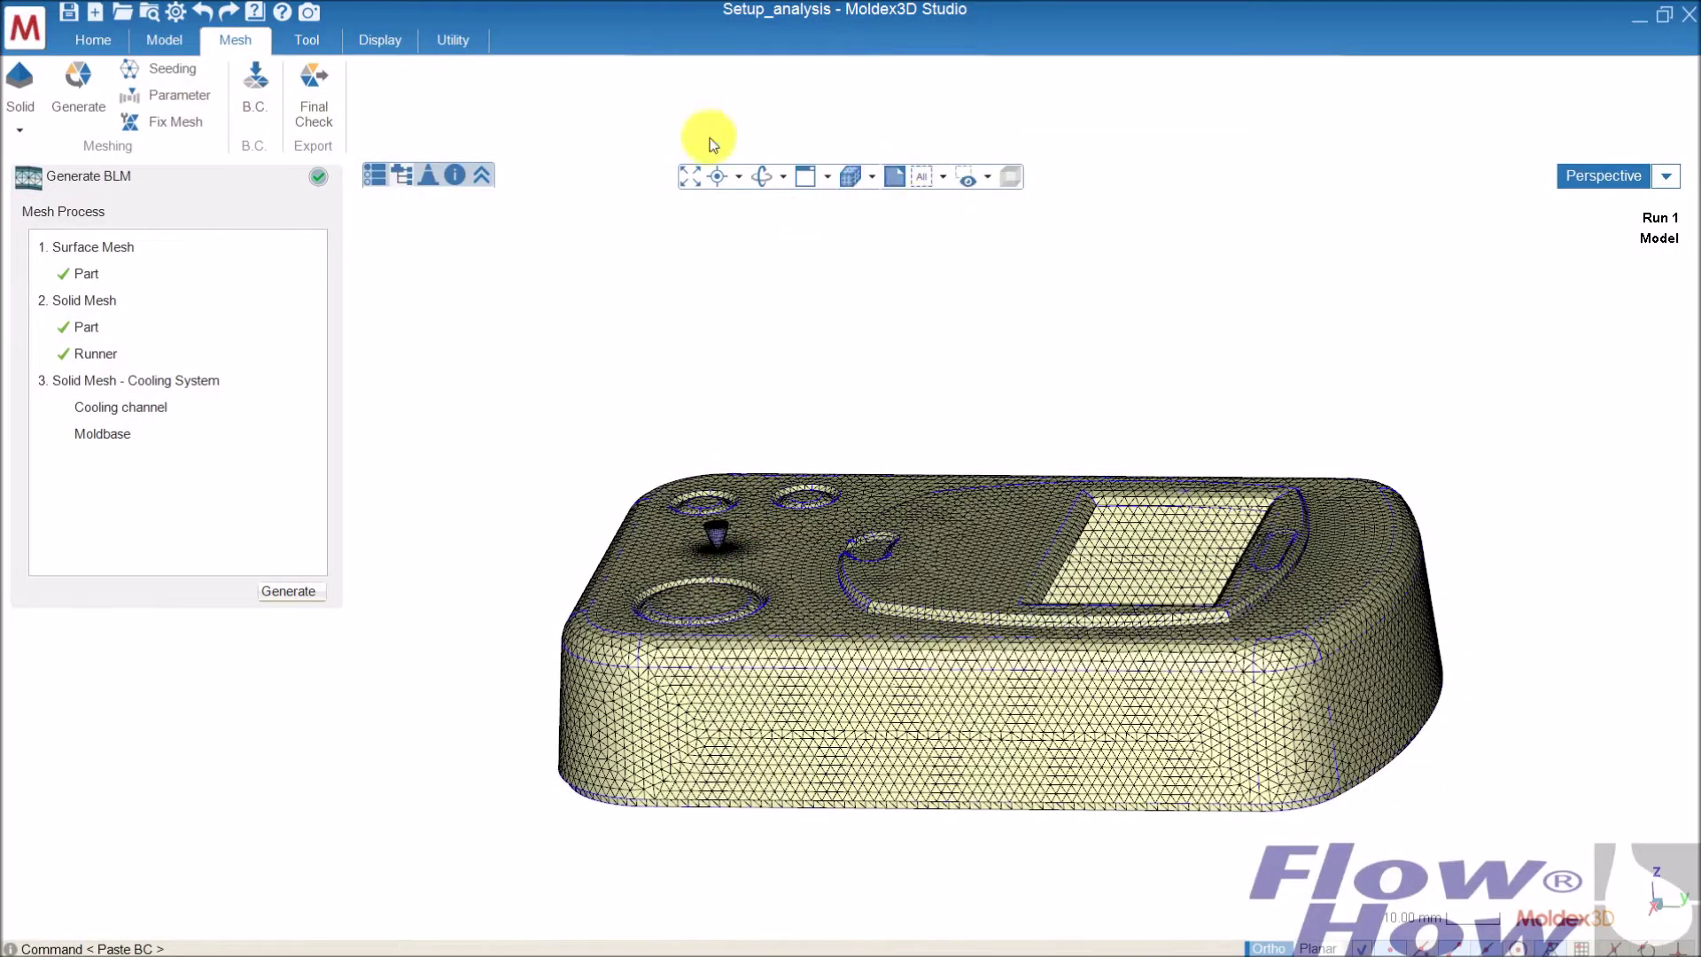
Cut the housing's solid mesh open with the Chisel tool, examine the boundary layers through the wall thickness, and turn Chisel off.
left_click(322, 39)
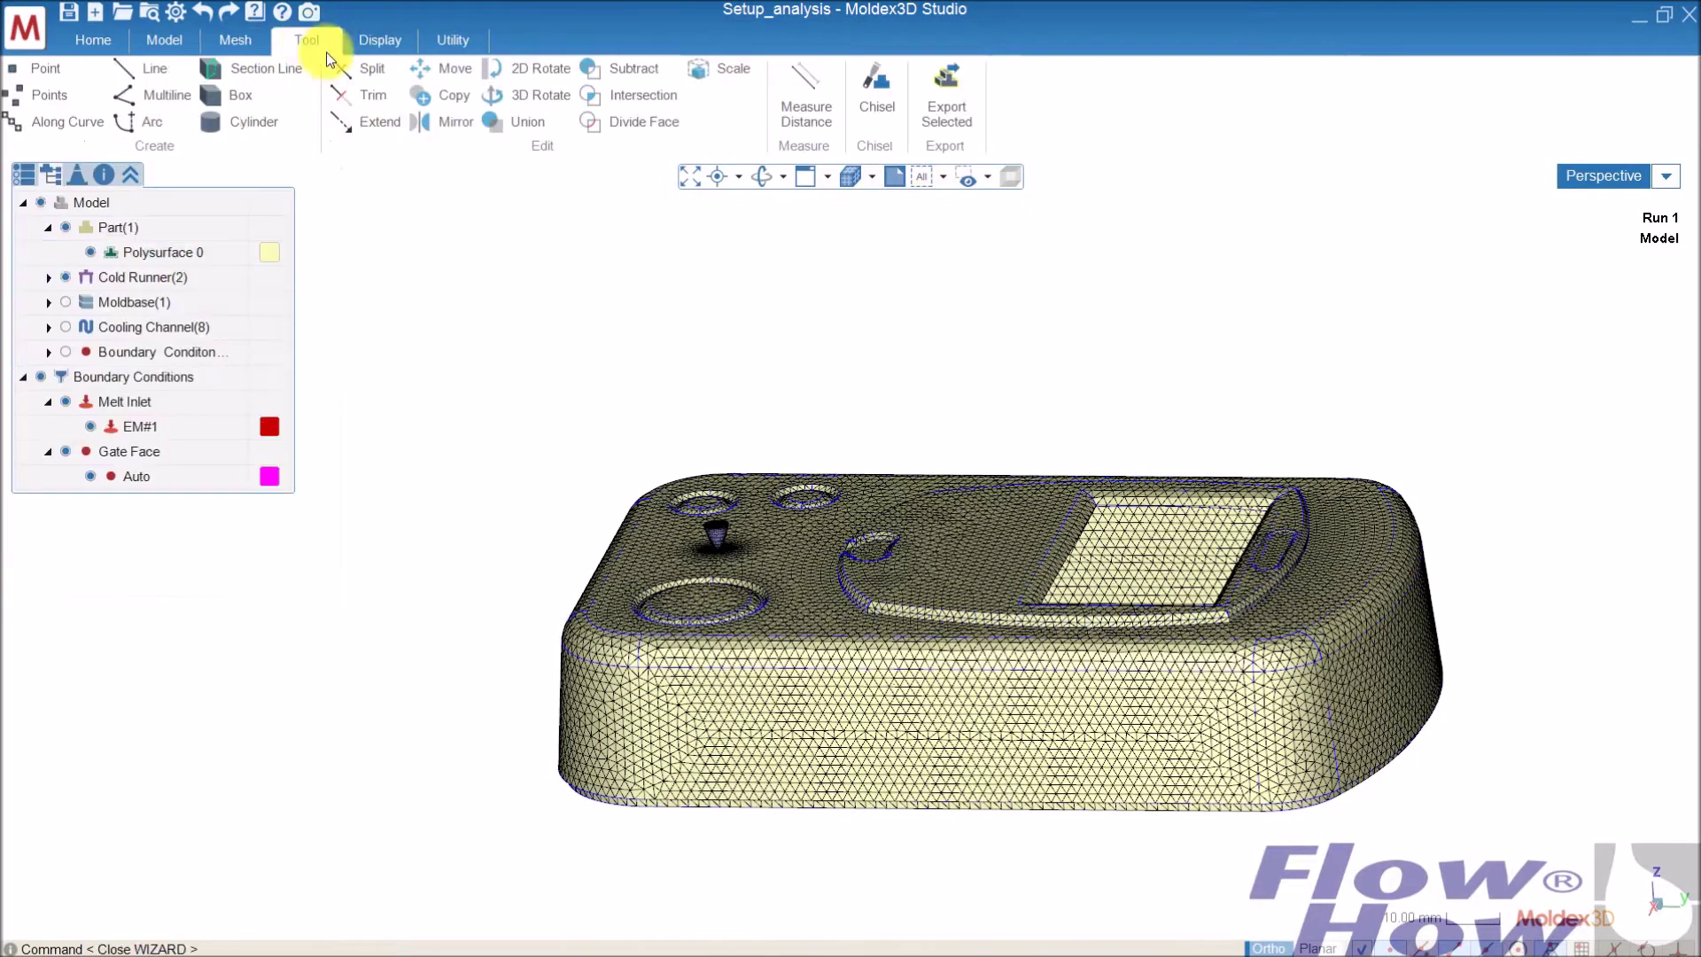
left_click(877, 84)
middle_click_drag(1348, 732, 968, 697)
scroll(953, 619, "up", 8)
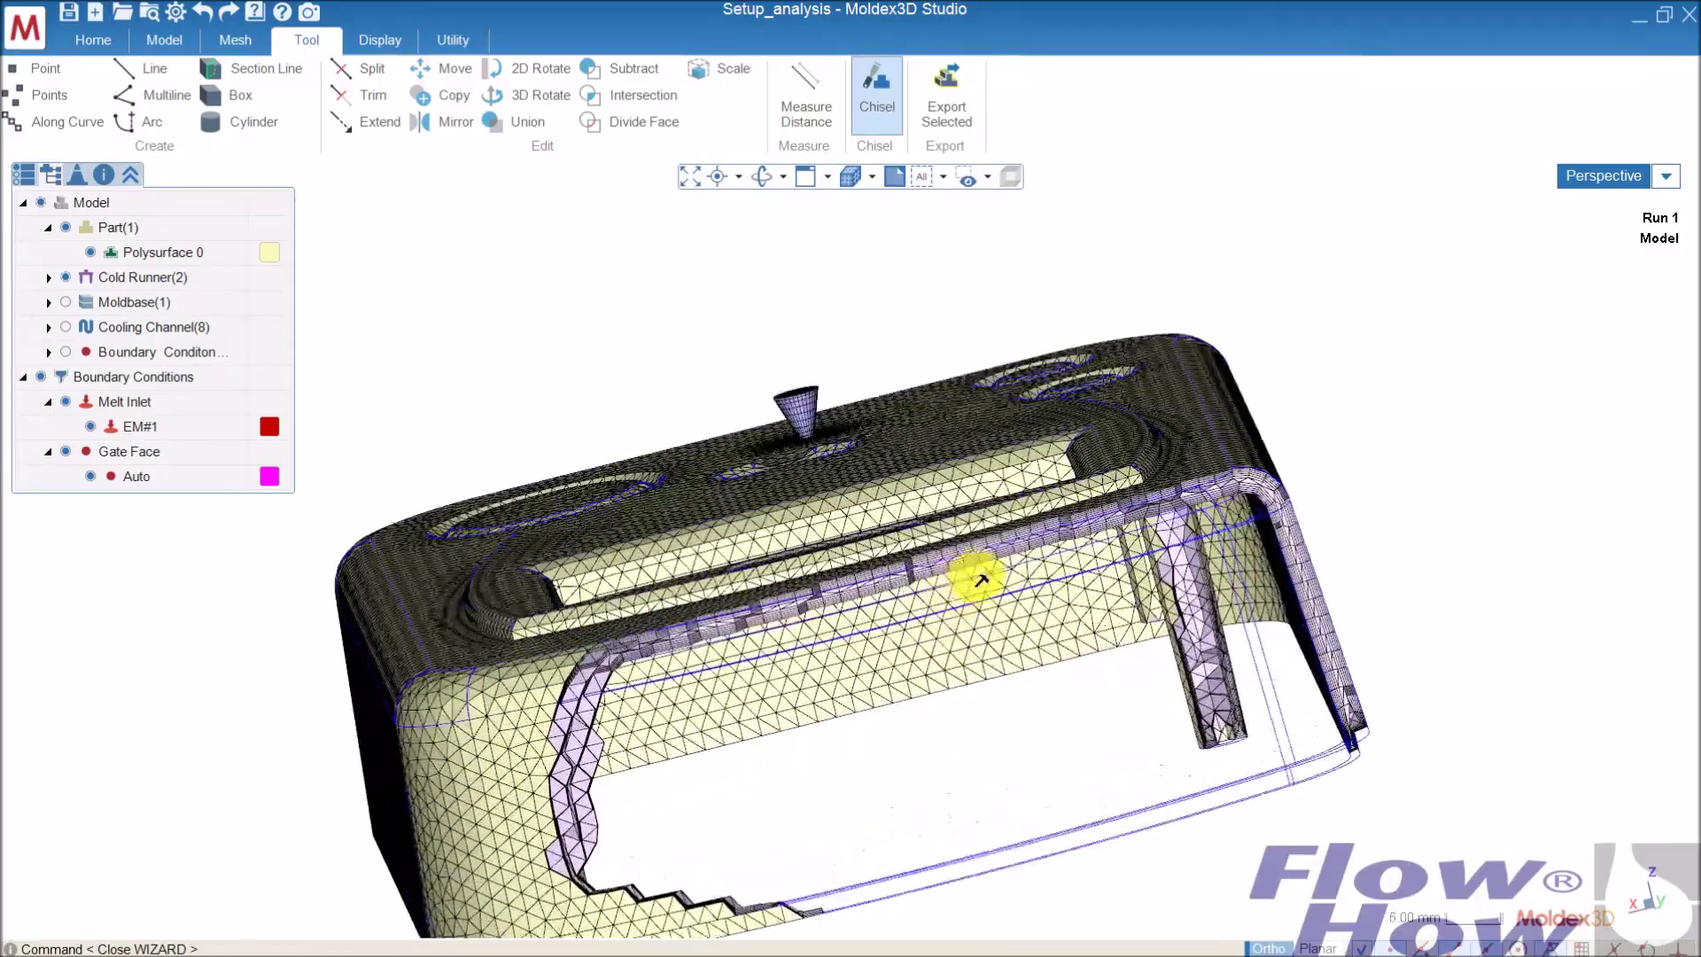
scroll(1029, 524, "up", 10)
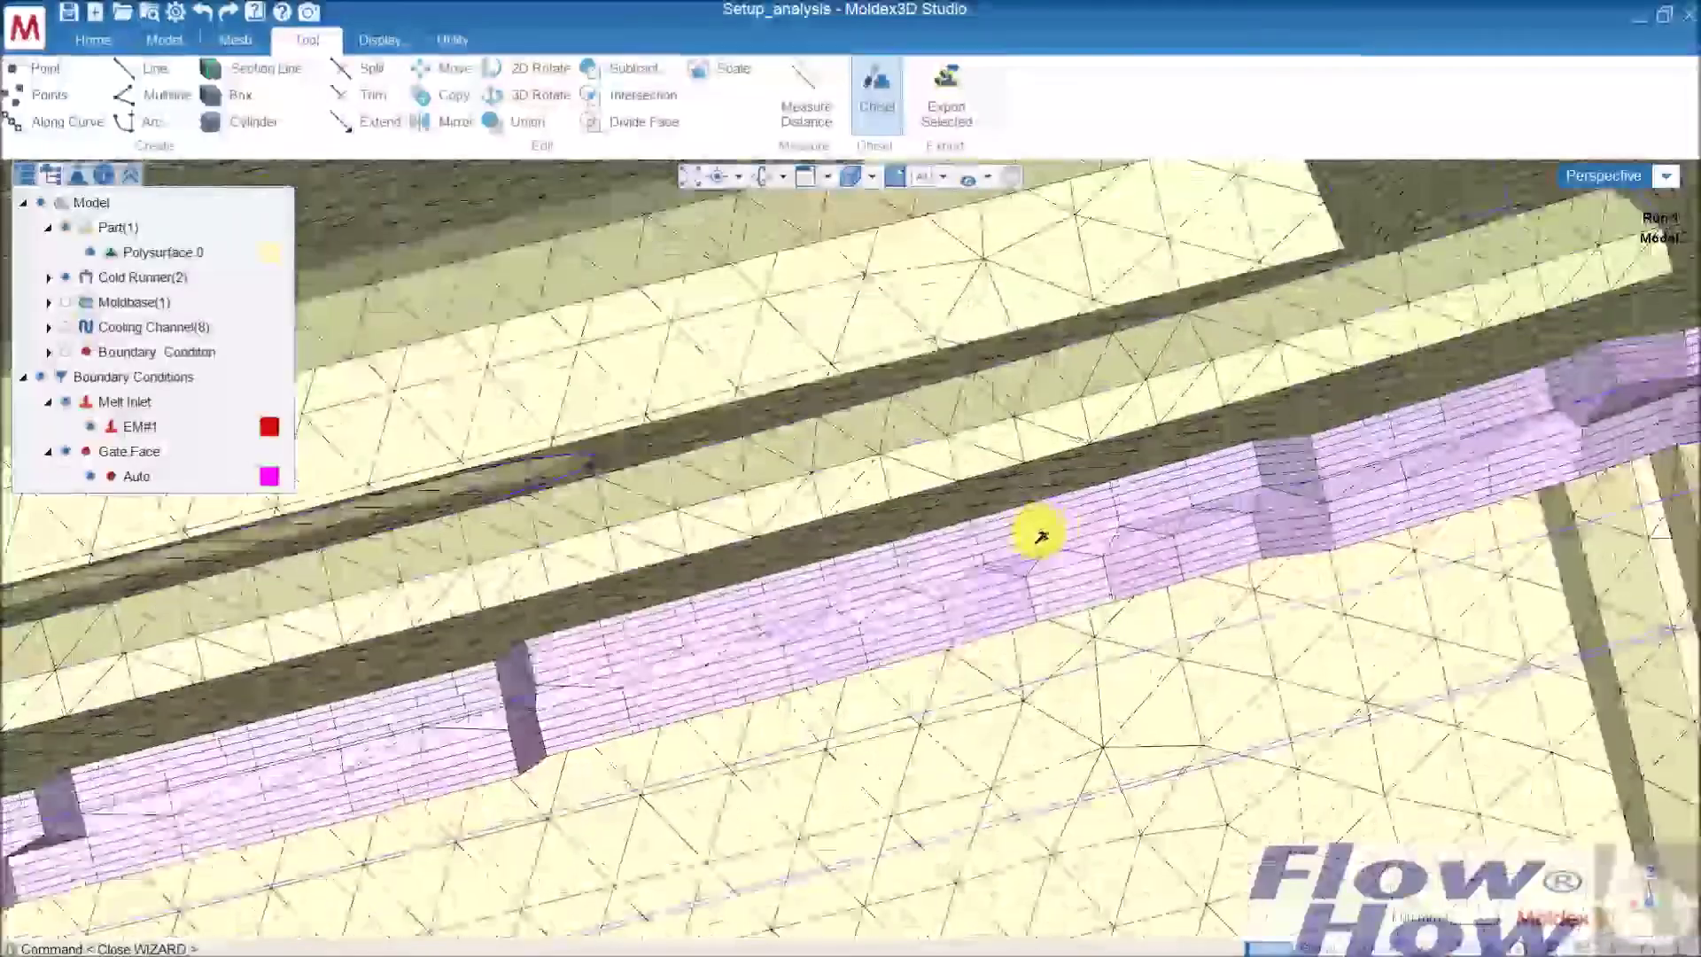
scroll(1042, 537, "up", 2)
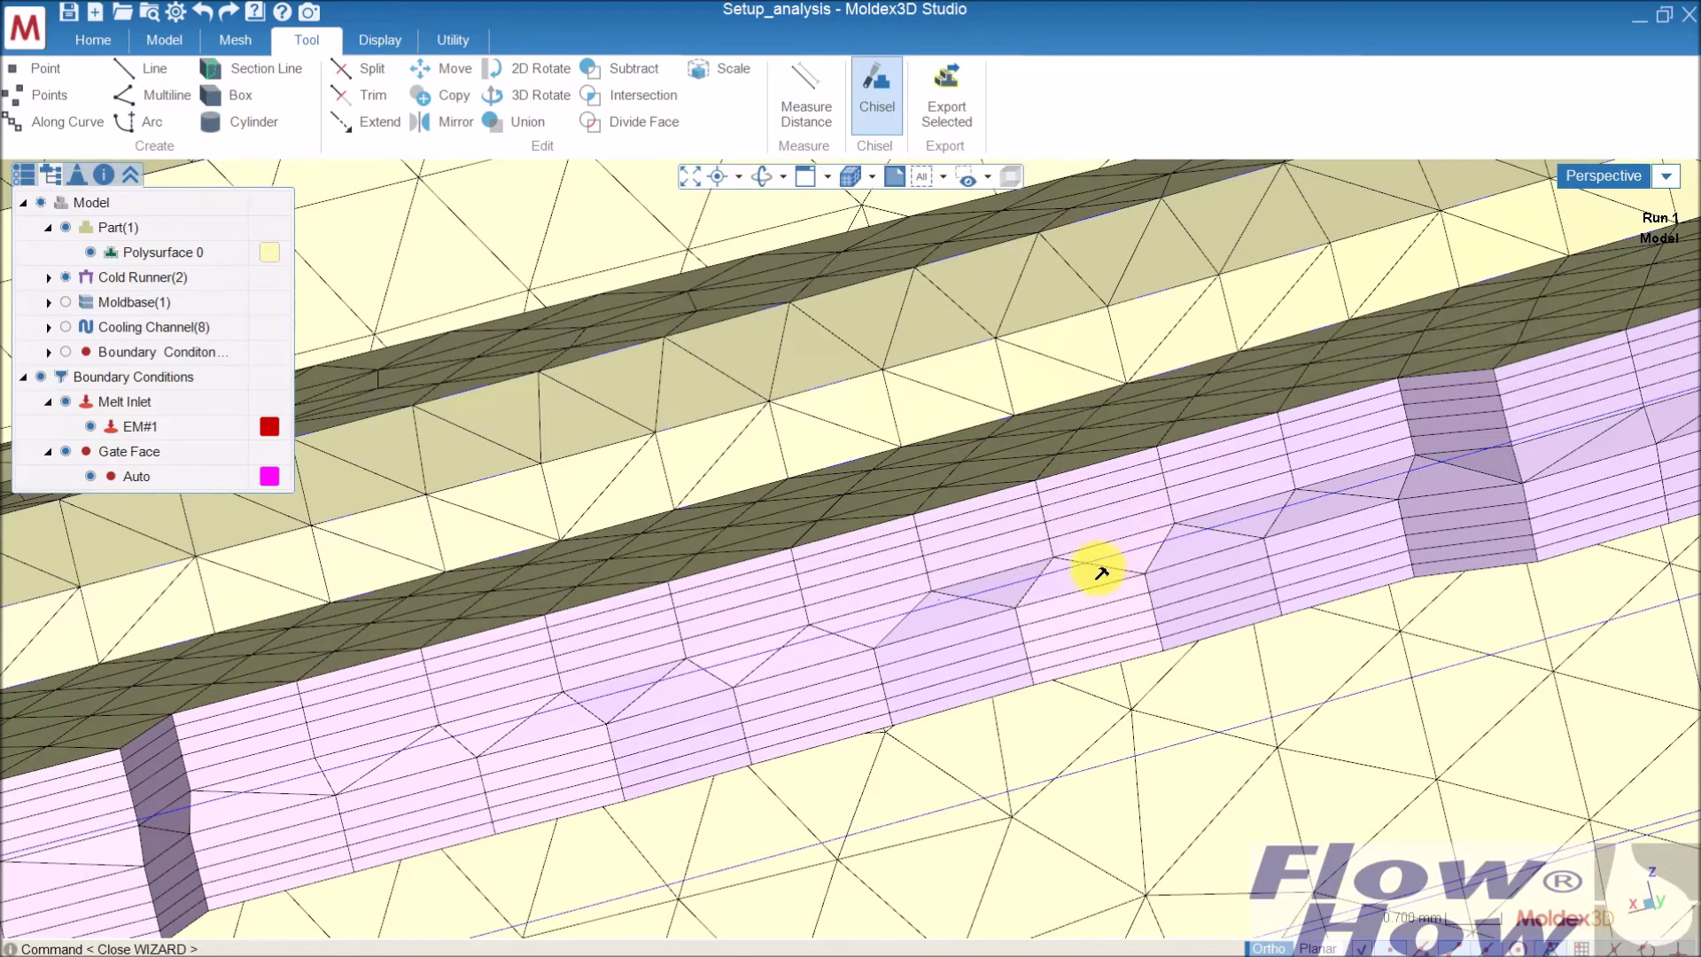
scroll(1138, 576, "down", 3)
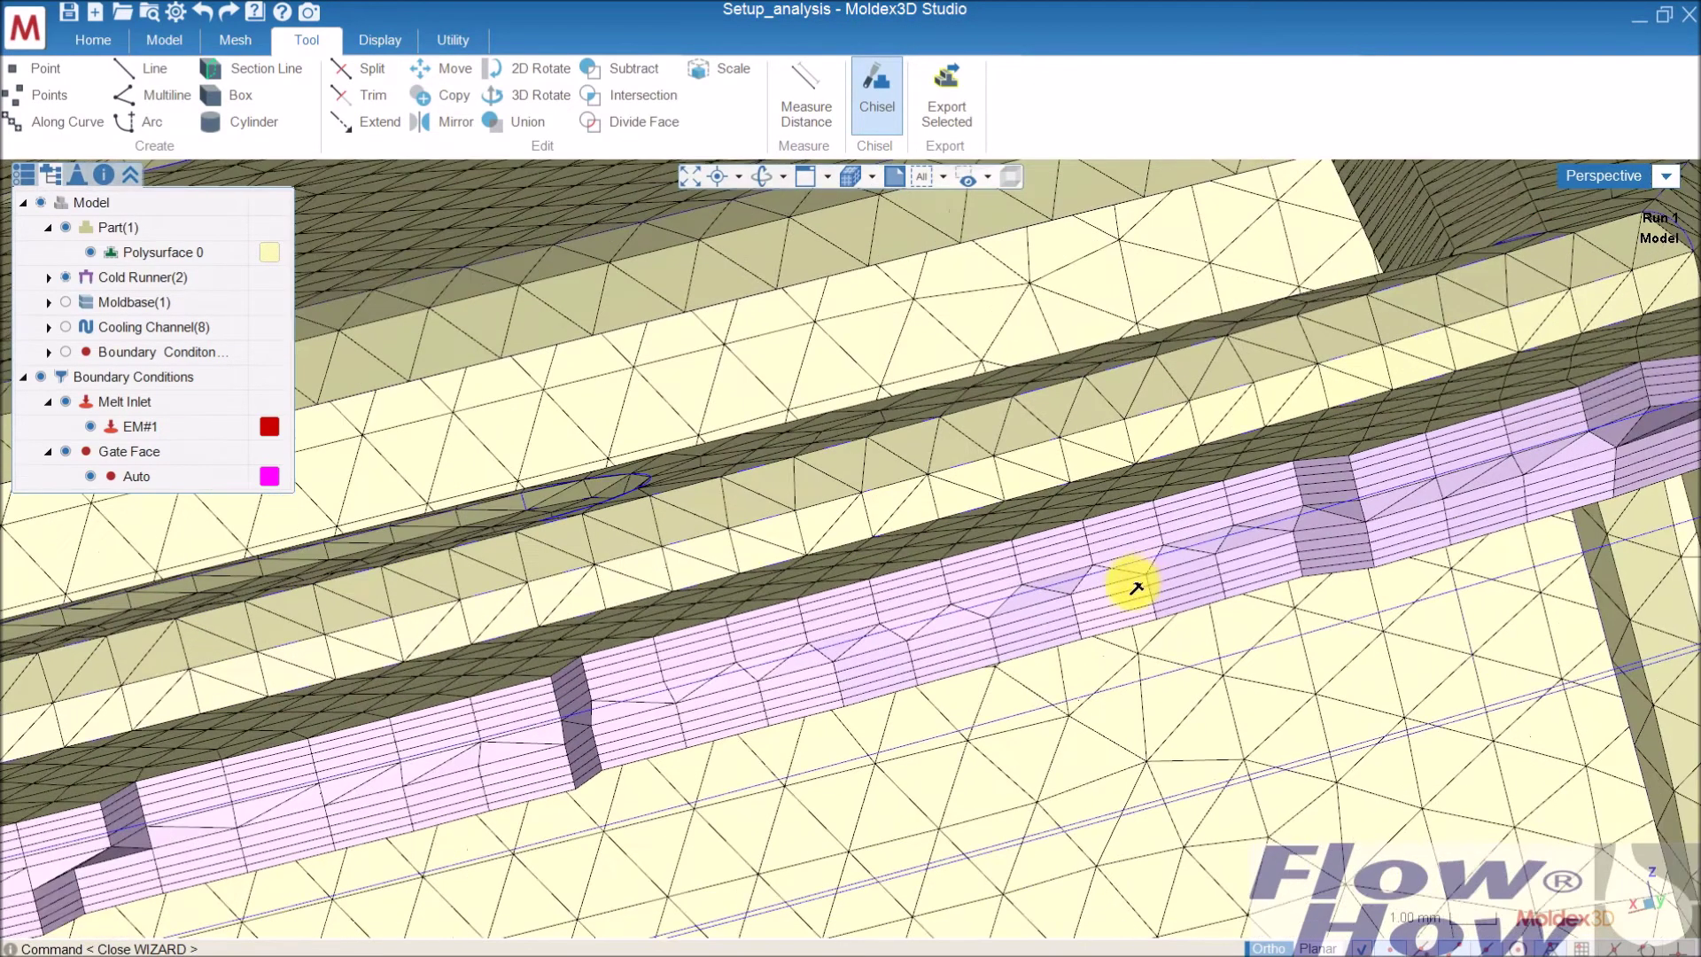
scroll(1098, 593, "down", 5)
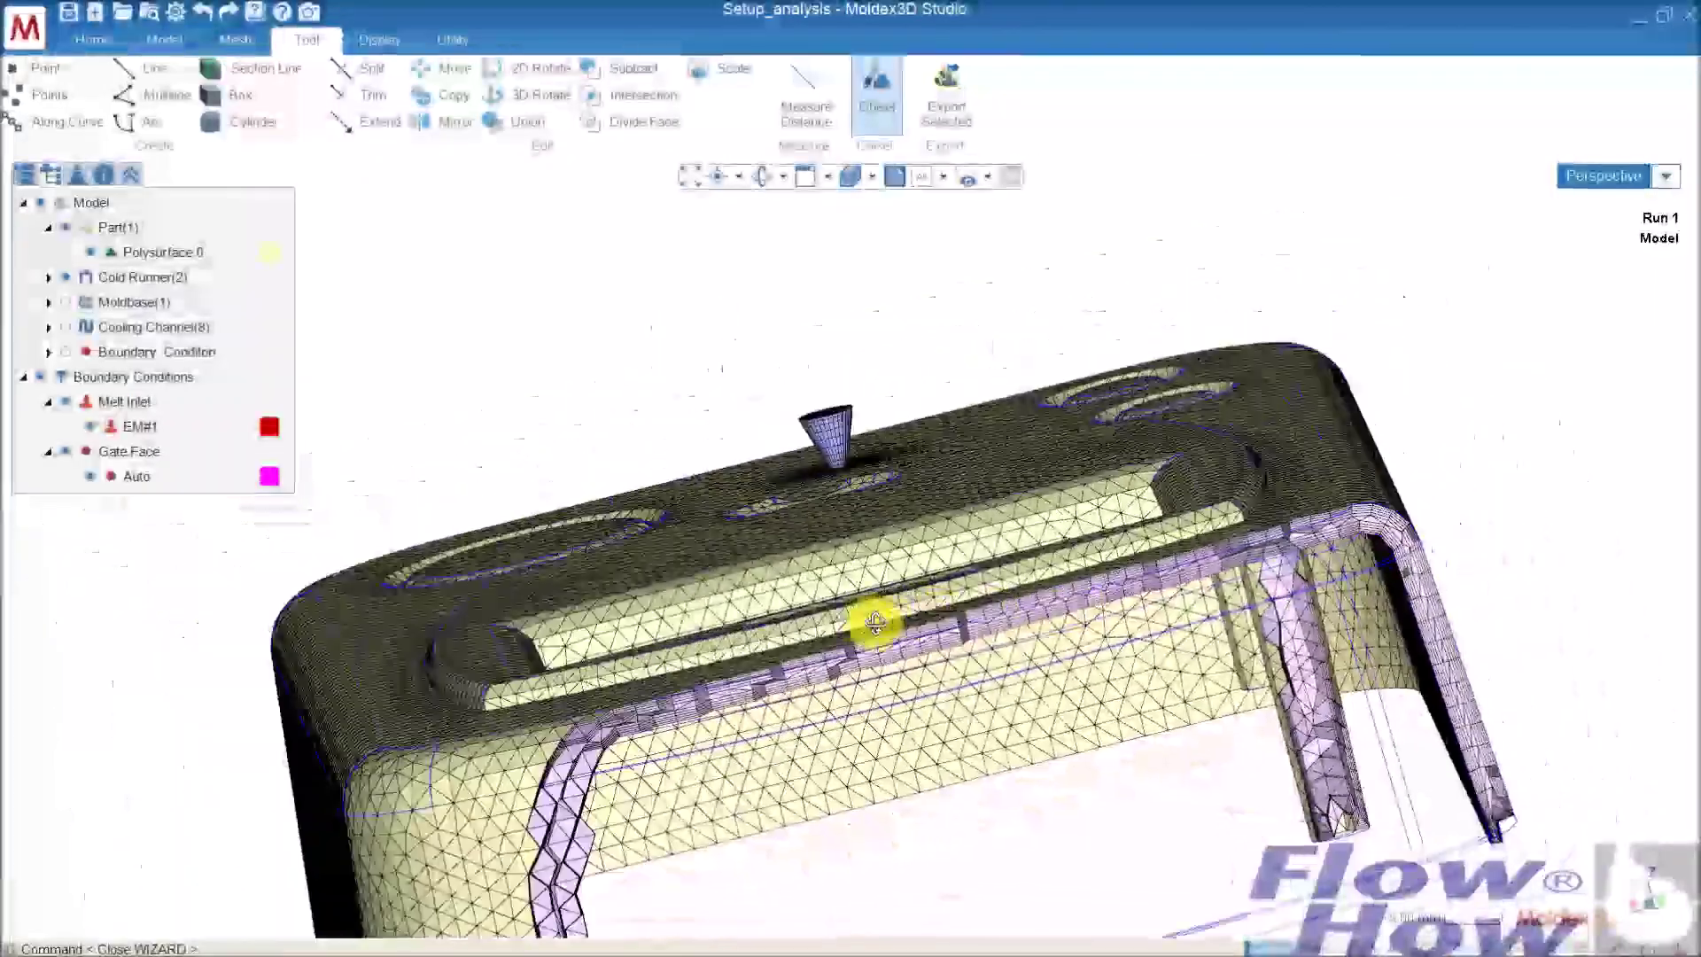
middle_click_drag(876, 623, 999, 505)
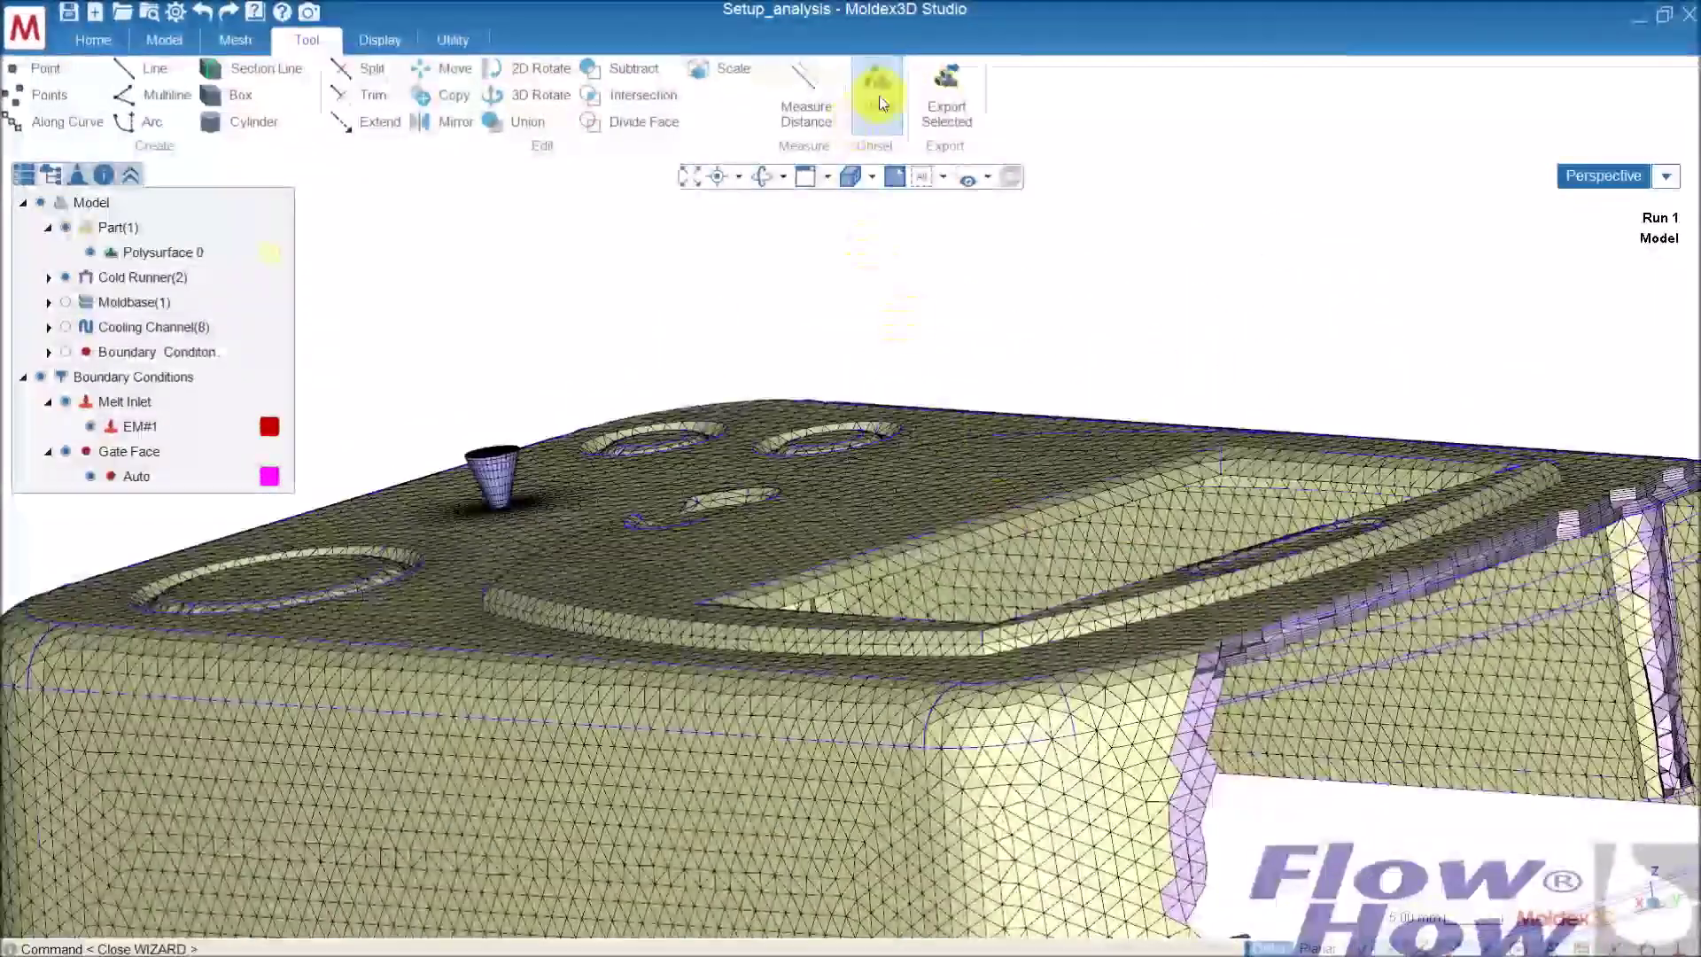
scroll(812, 616, "down", 5)
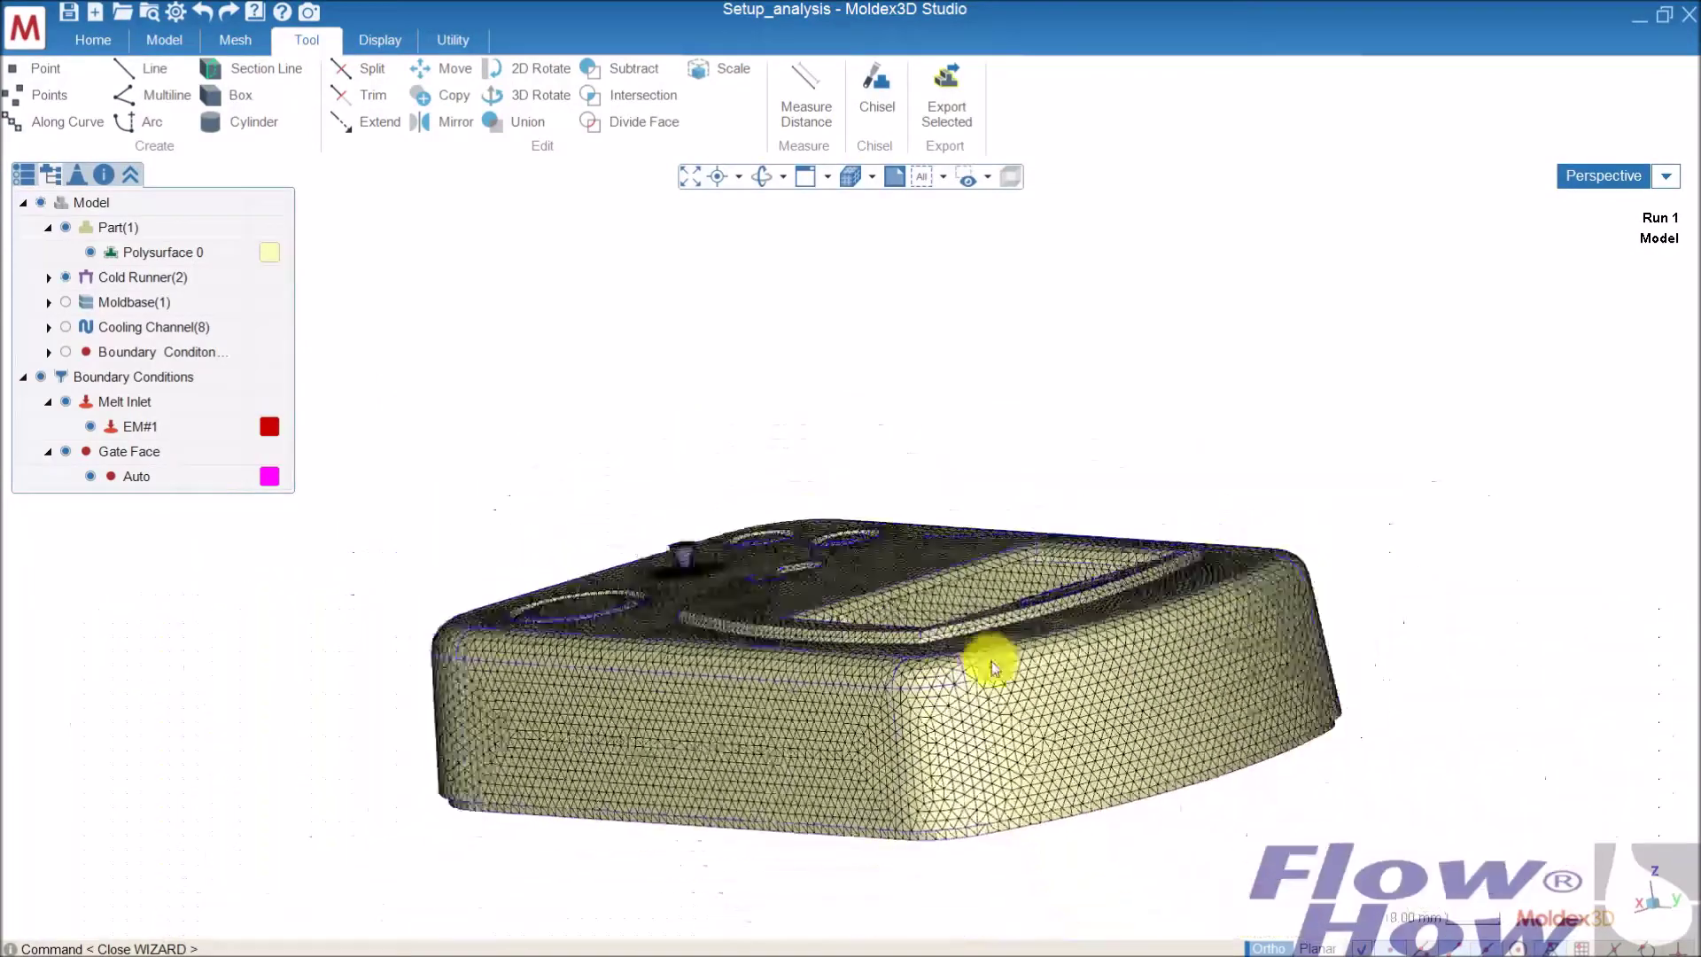
middle_click_drag(916, 678, 1200, 494)
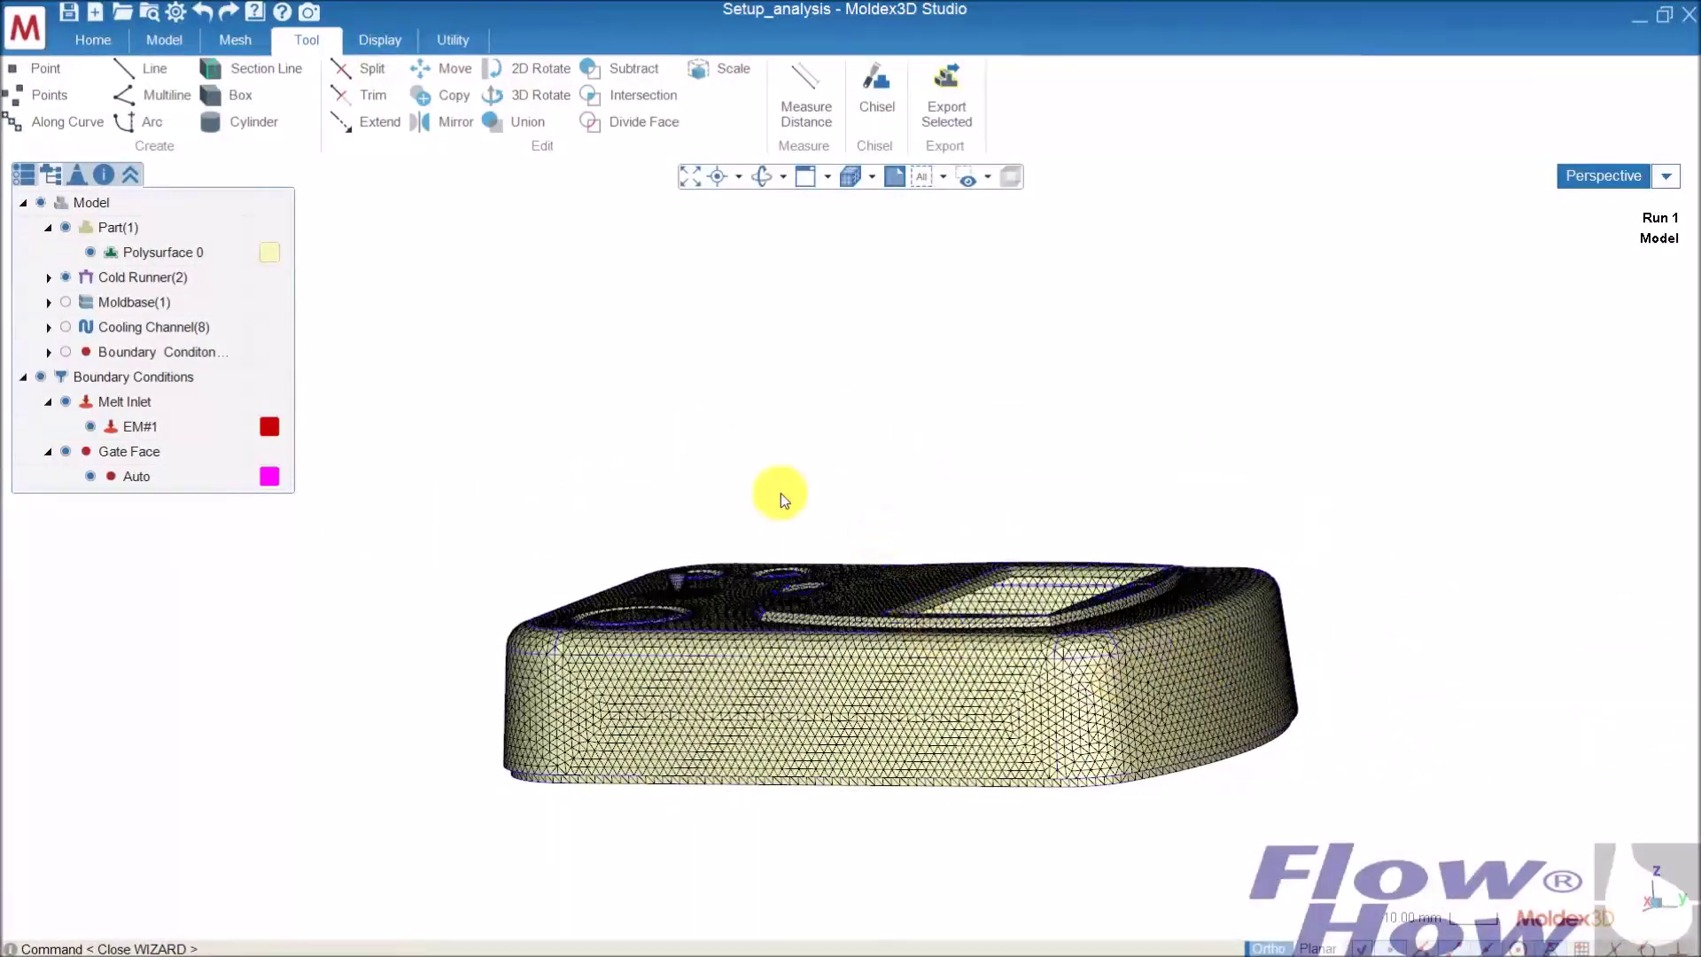
middle_click_drag(629, 363, 577, 455)
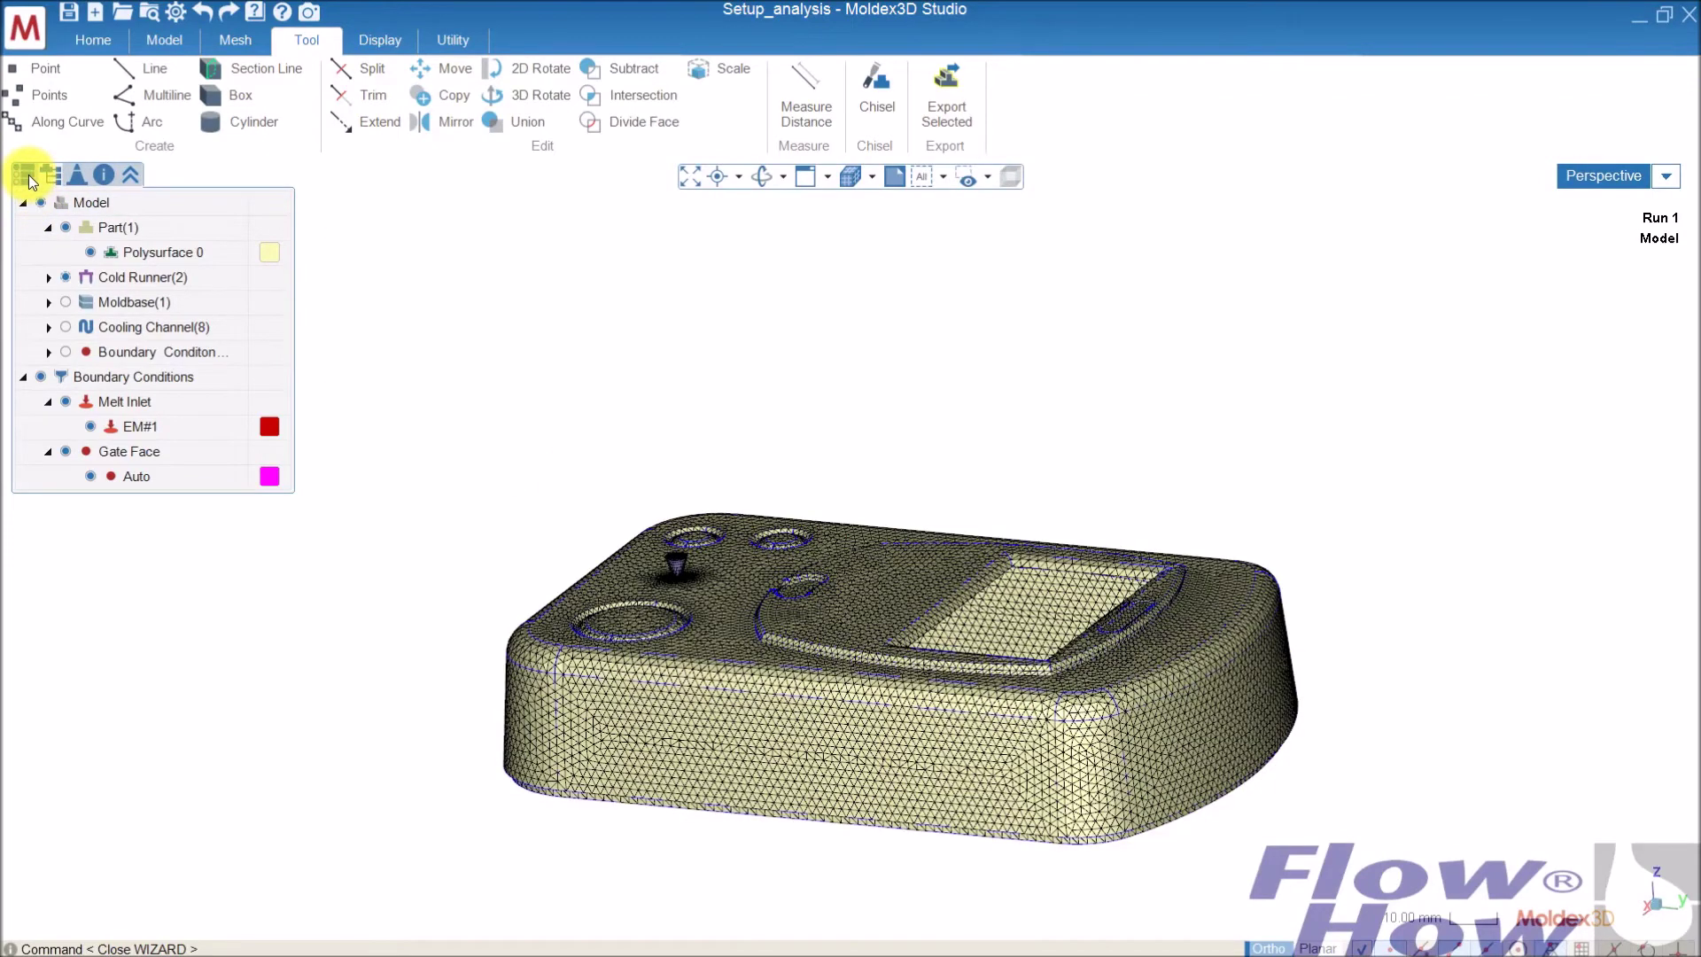
Reopen BLM generation keeping the attached solid mesh, and generate the solid meshes of the cooling channels and the moldbase.
left_click(26, 176)
left_click(236, 40)
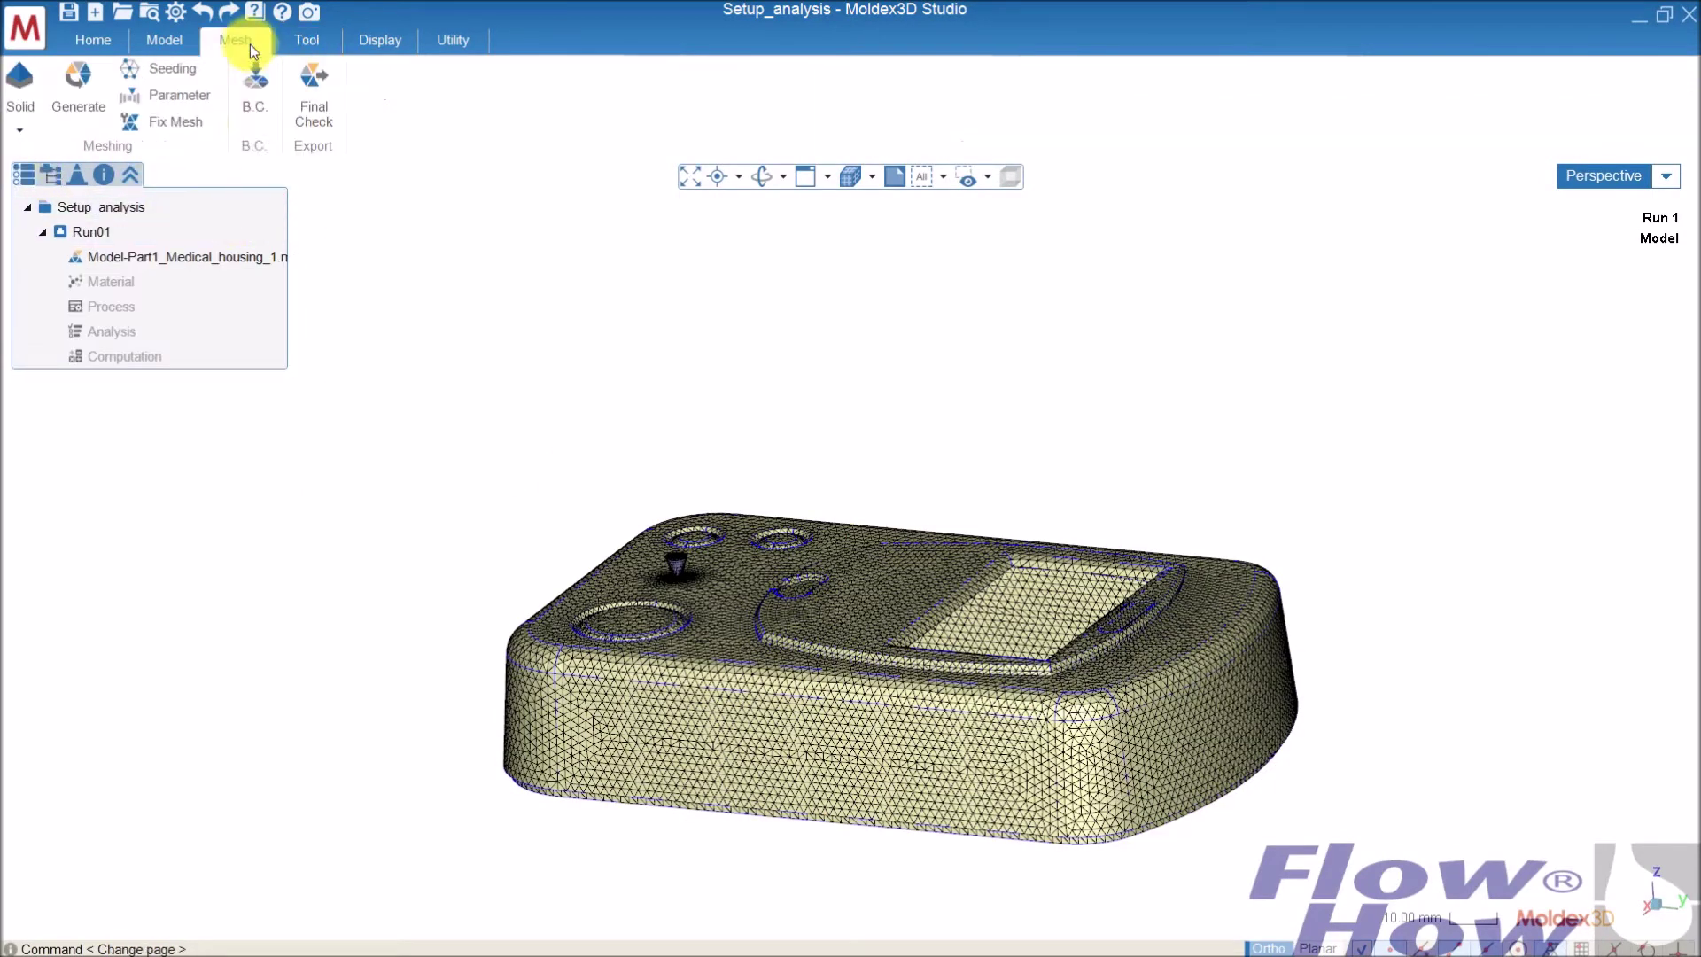
left_click(80, 78)
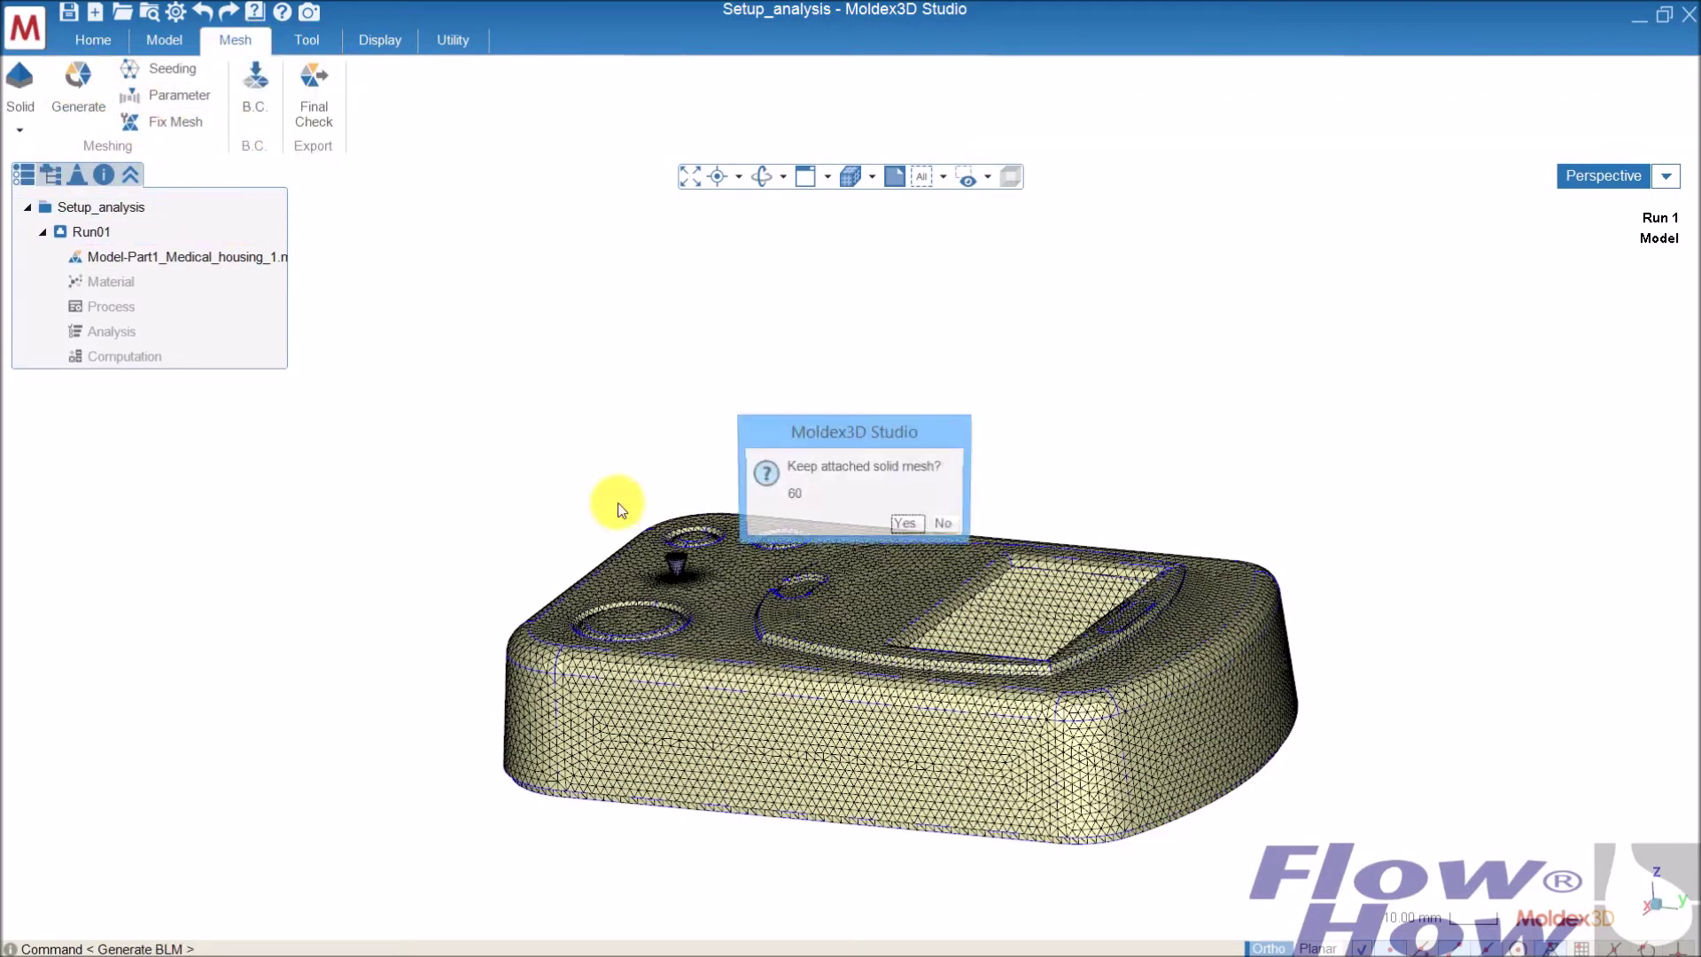
left_click(904, 526)
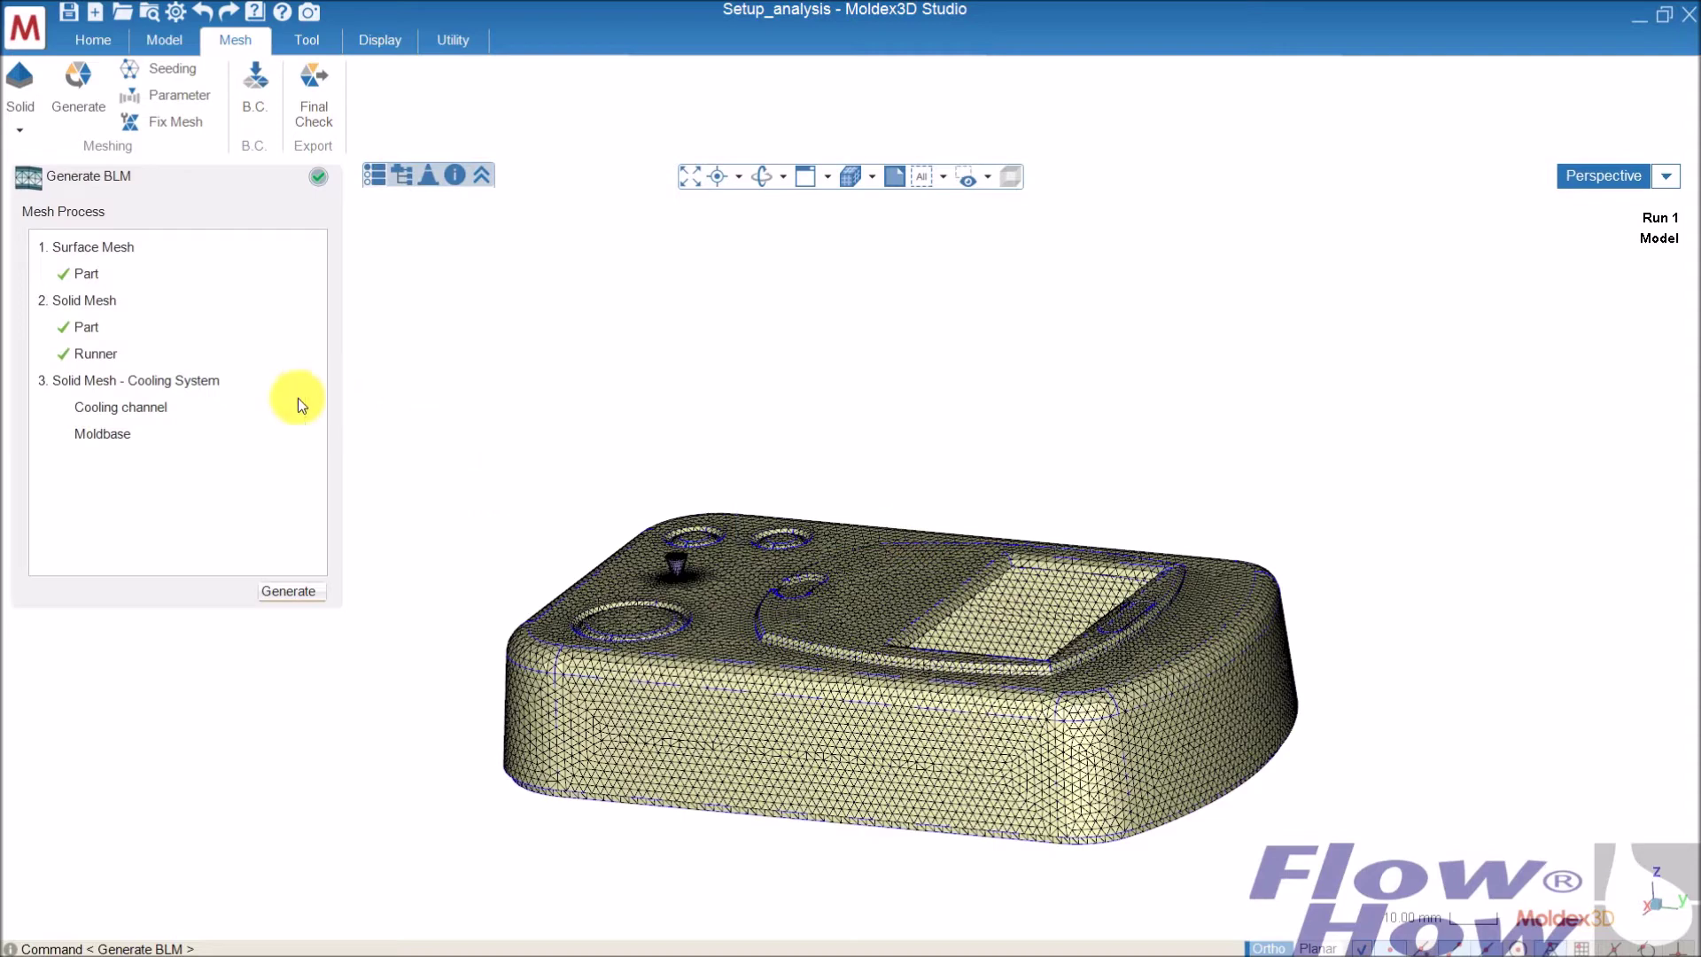
left_click(290, 586)
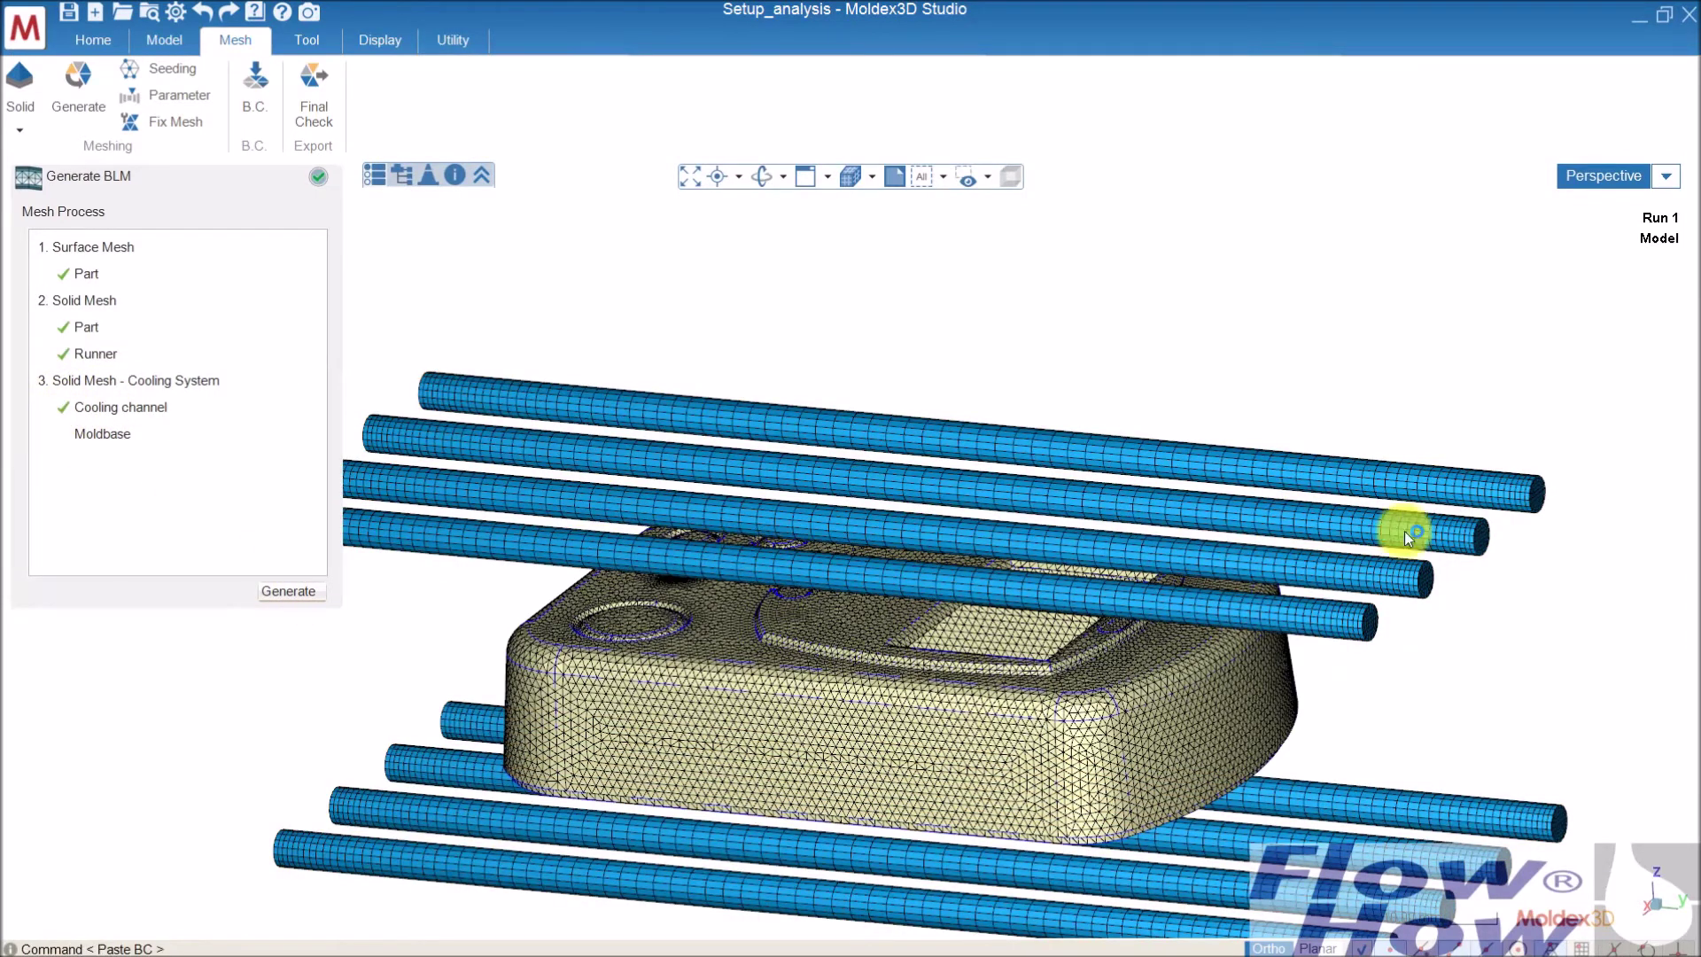
left_click(105, 433)
left_click(301, 591)
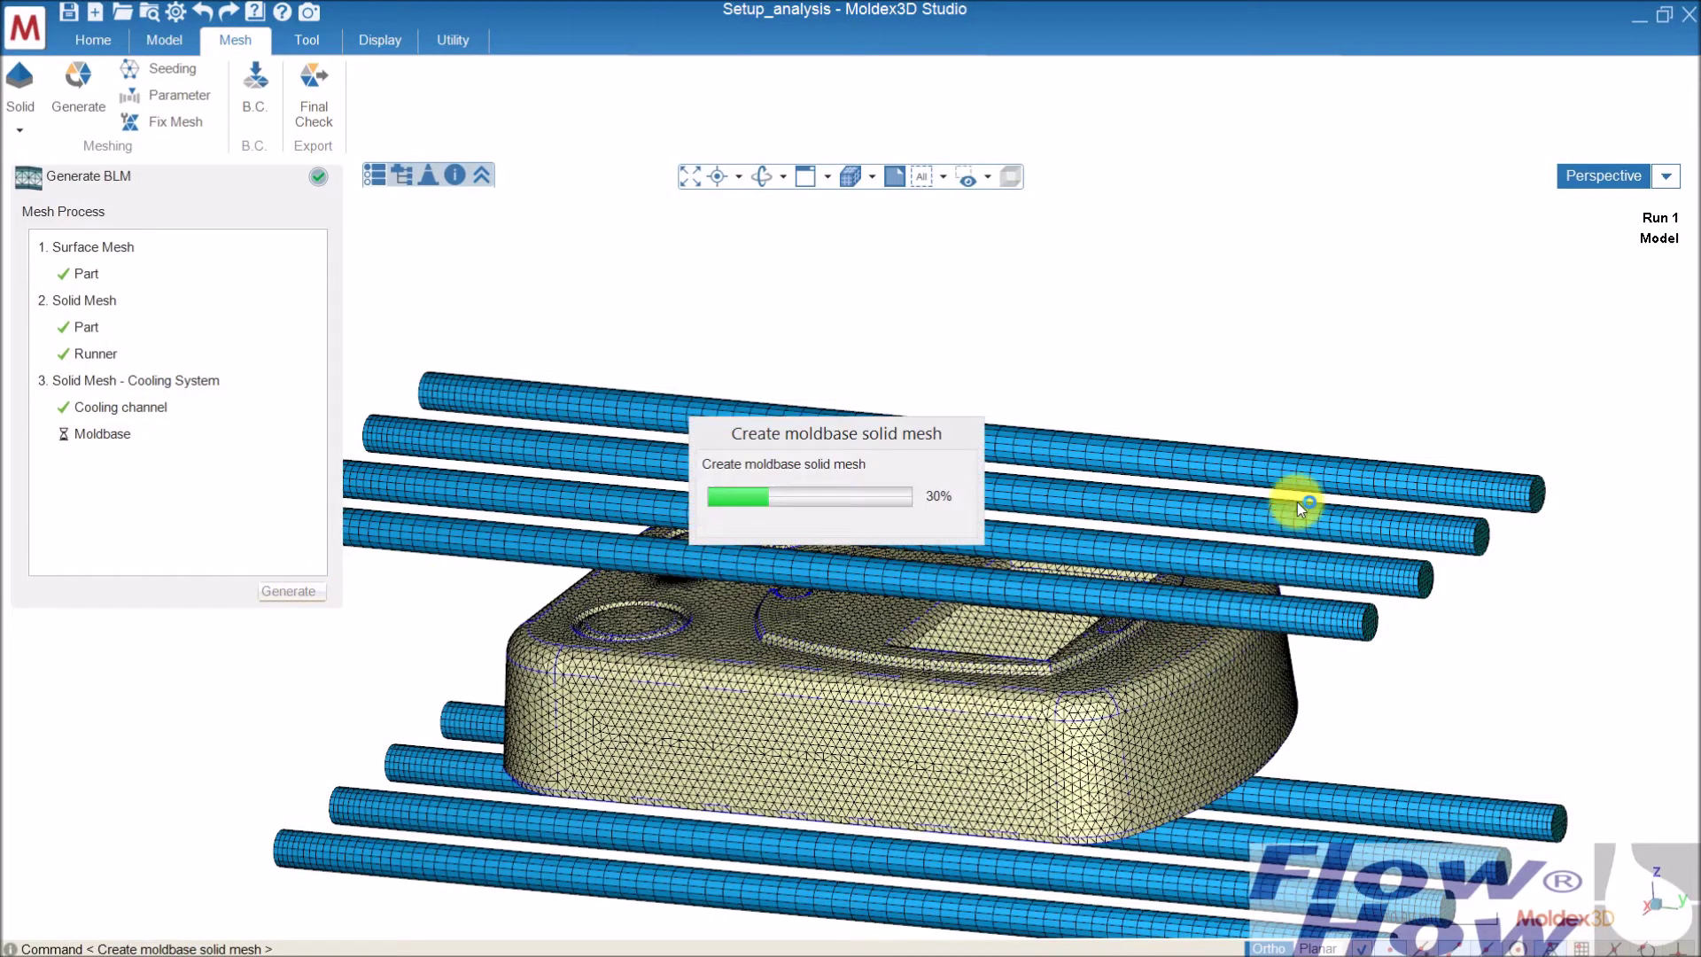
Show the moldbase from the model tree and examine how it encloses the housing and the cooling channels.
middle_click_drag(1184, 676, 1226, 599)
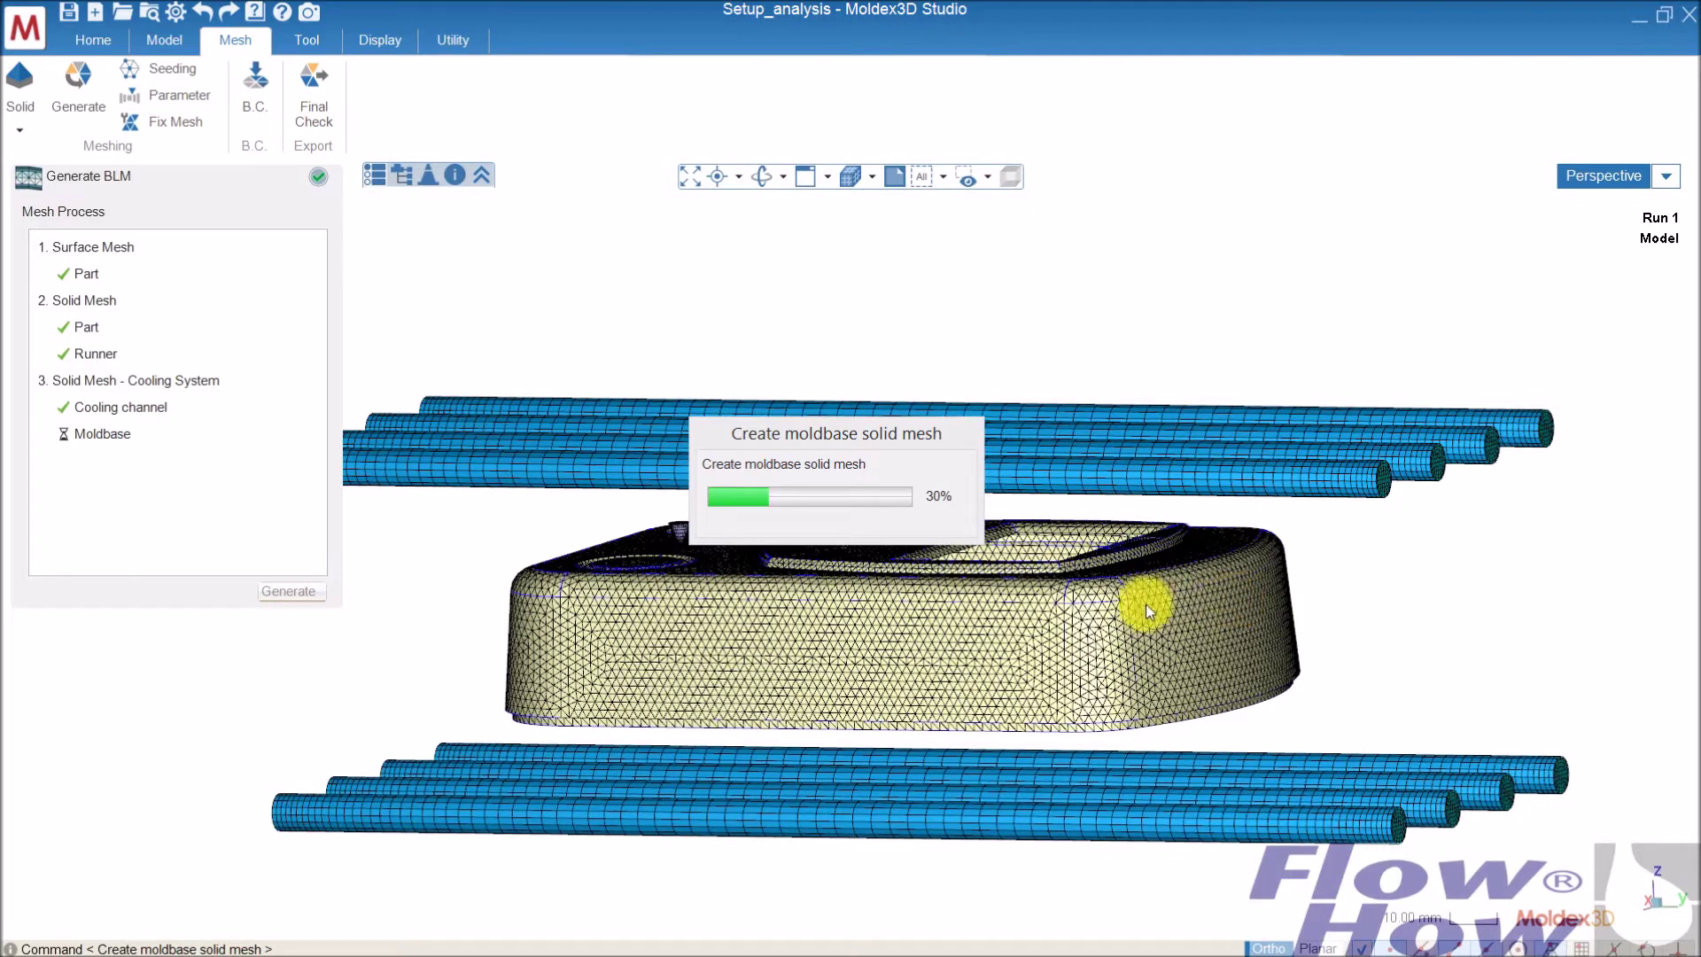
left_click(410, 180)
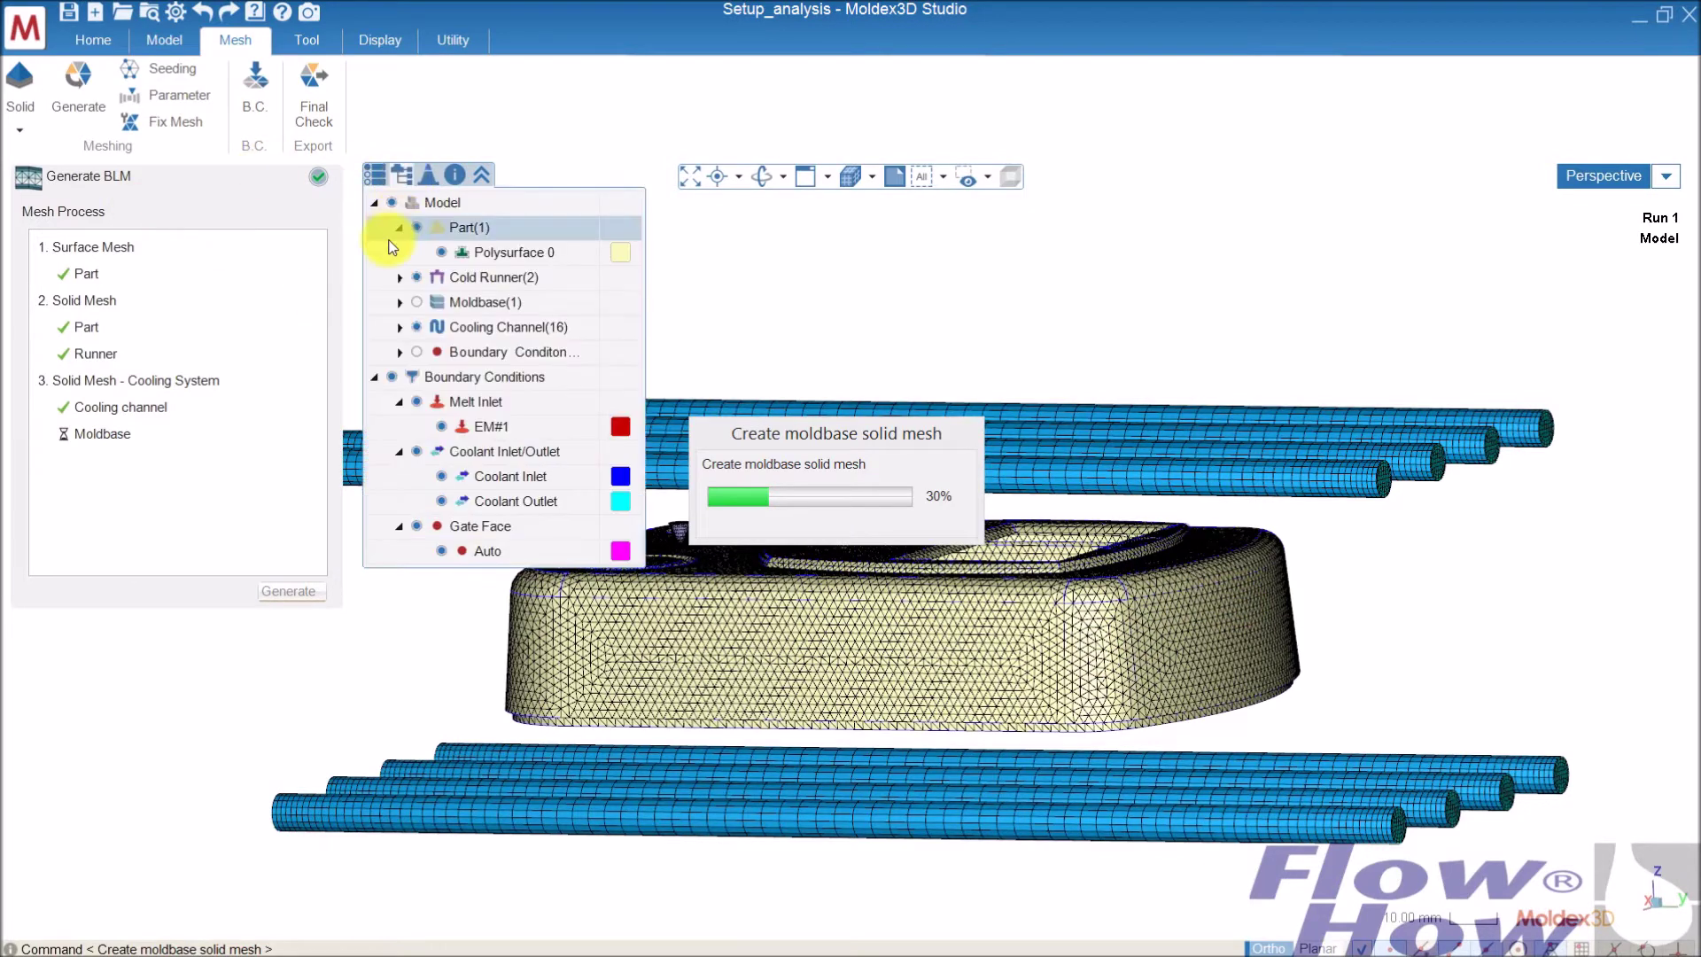
left_click(417, 302)
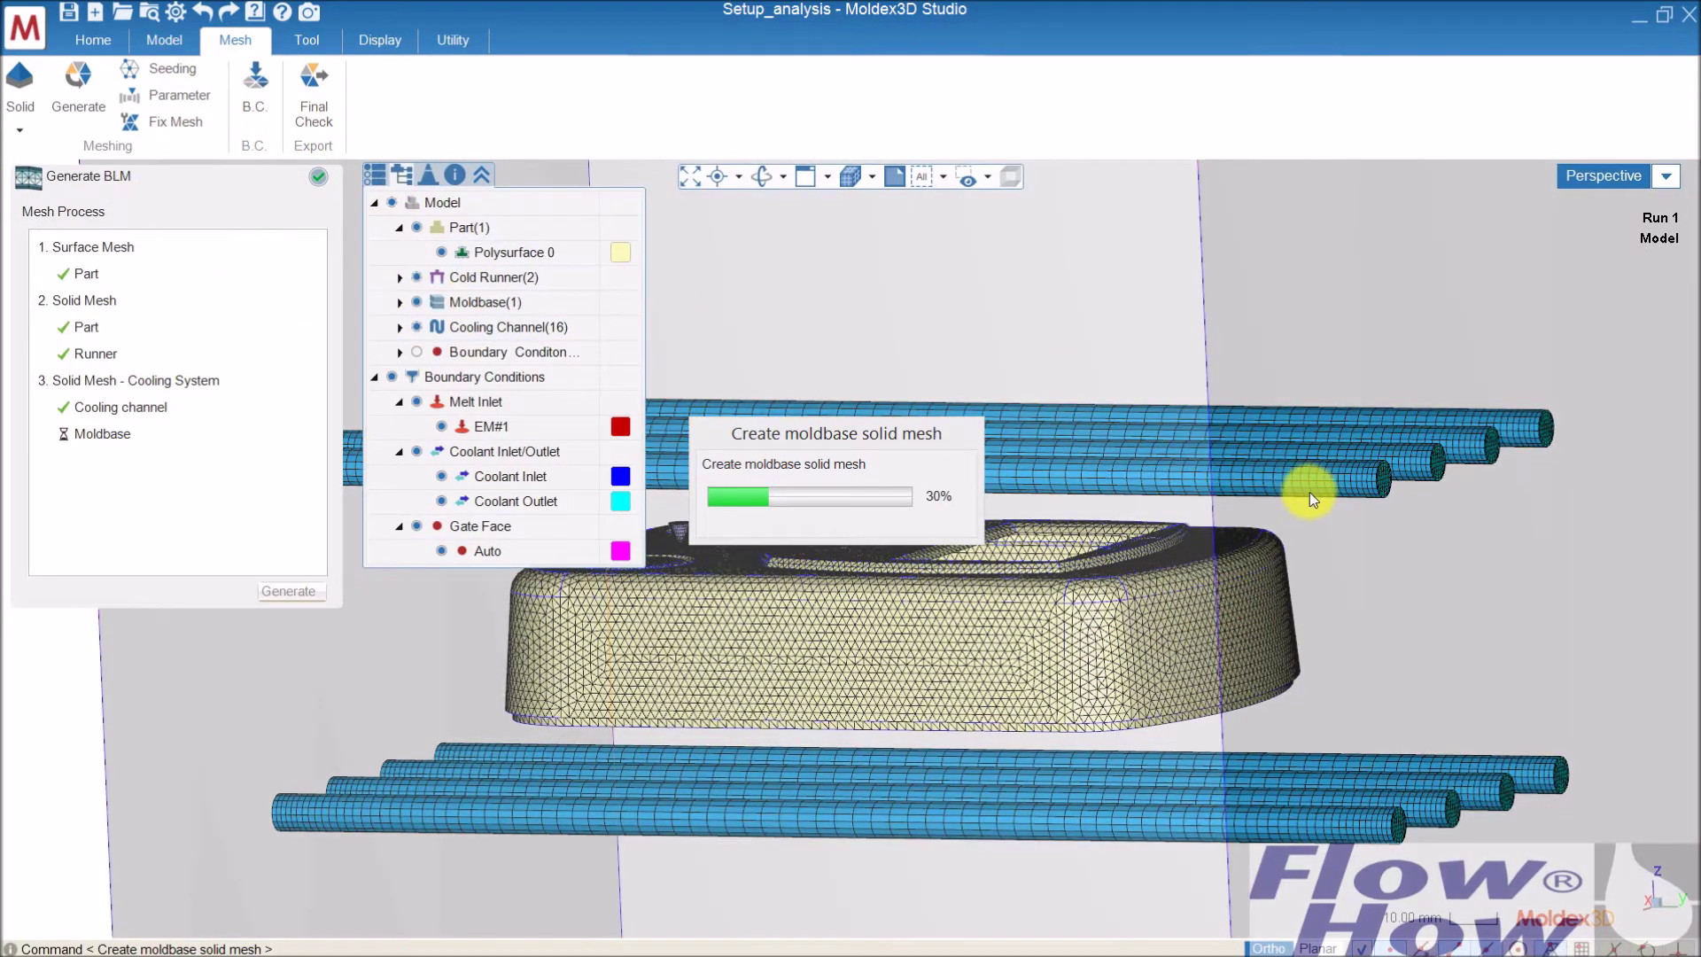
scroll(1242, 521, "down", 3)
scroll(1242, 519, "down", 2)
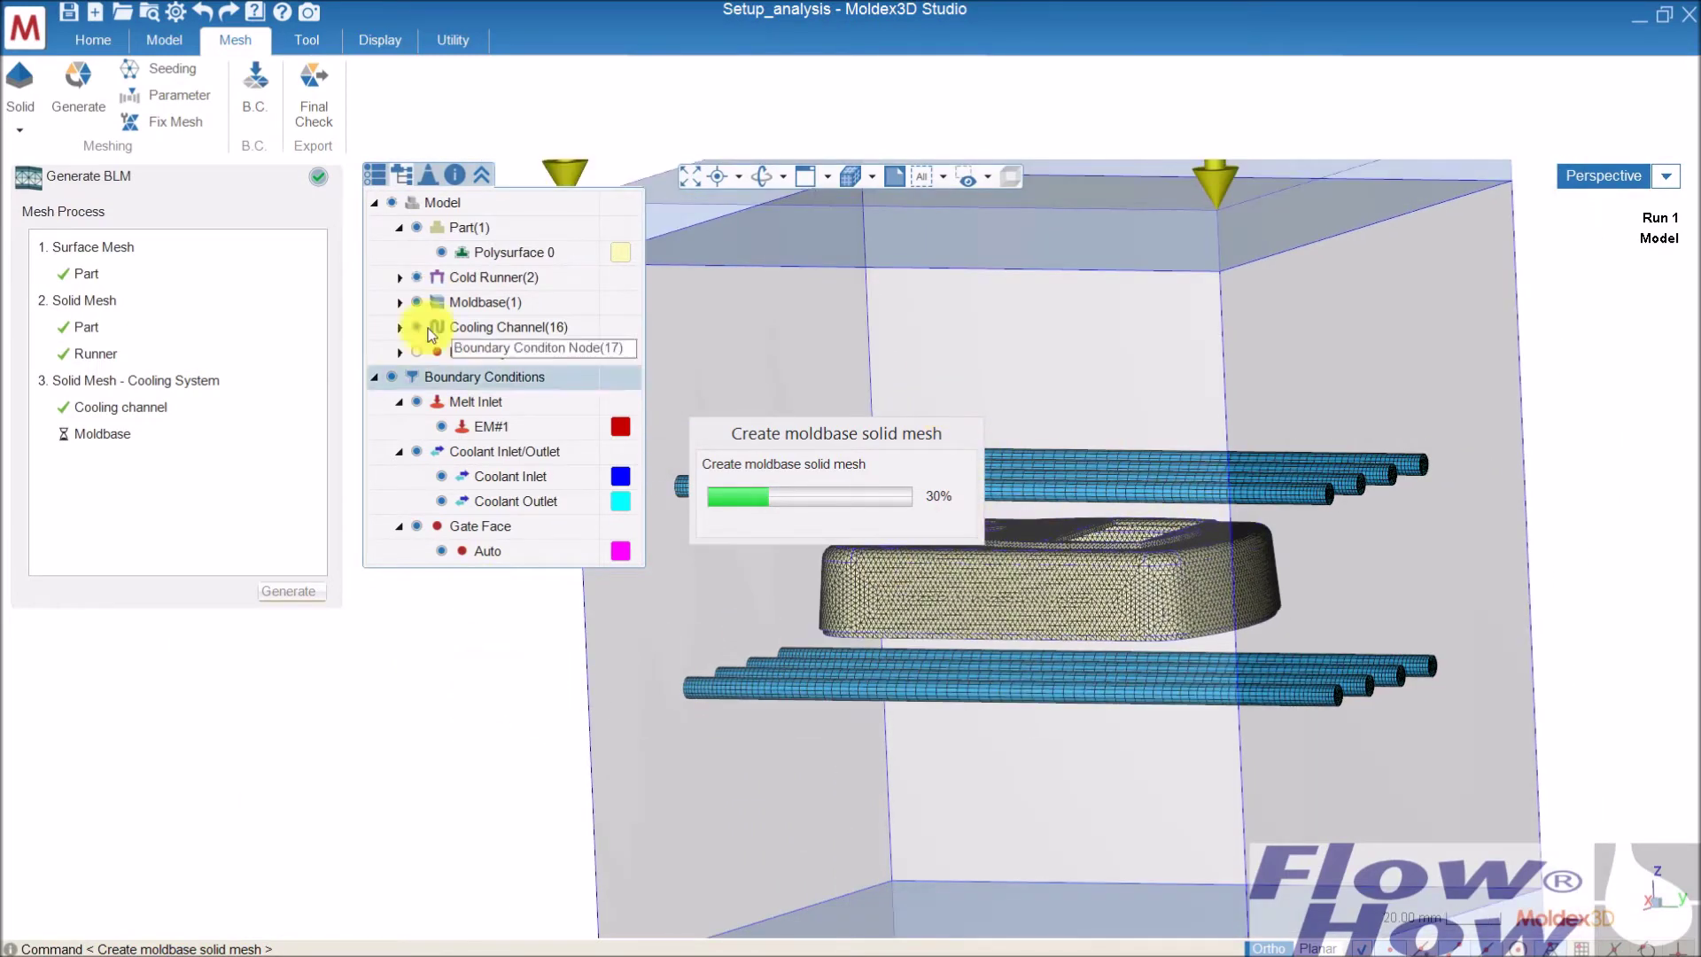
left_click(374, 174)
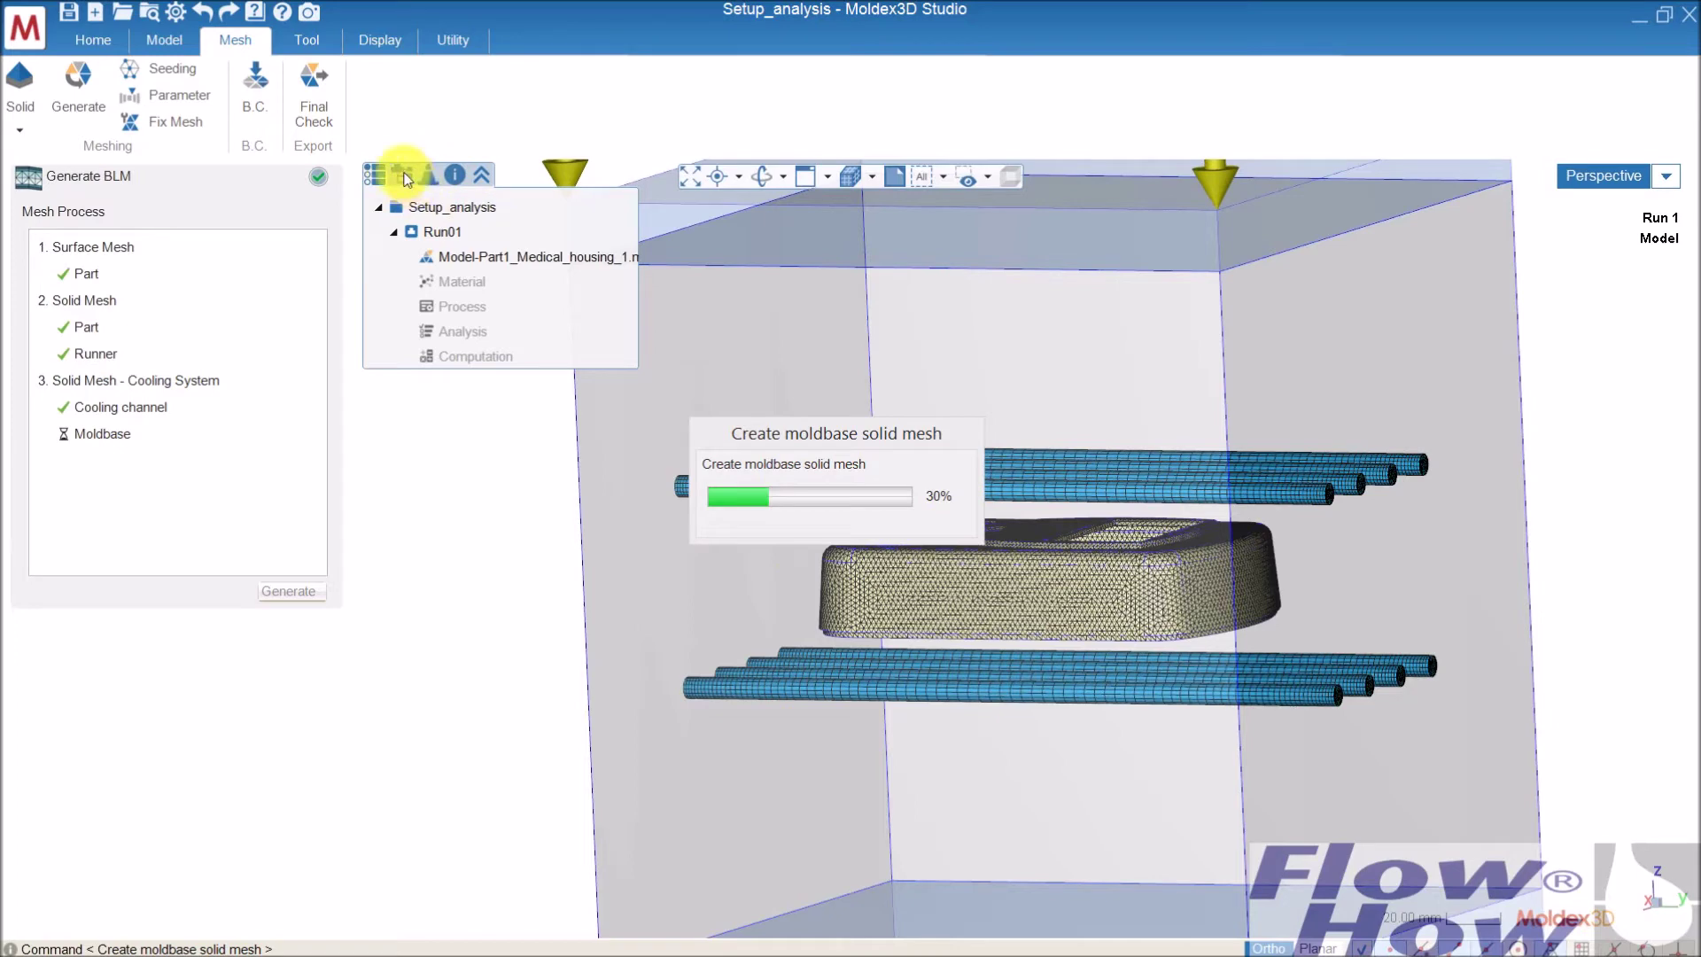
middle_click_drag(535, 493, 566, 439)
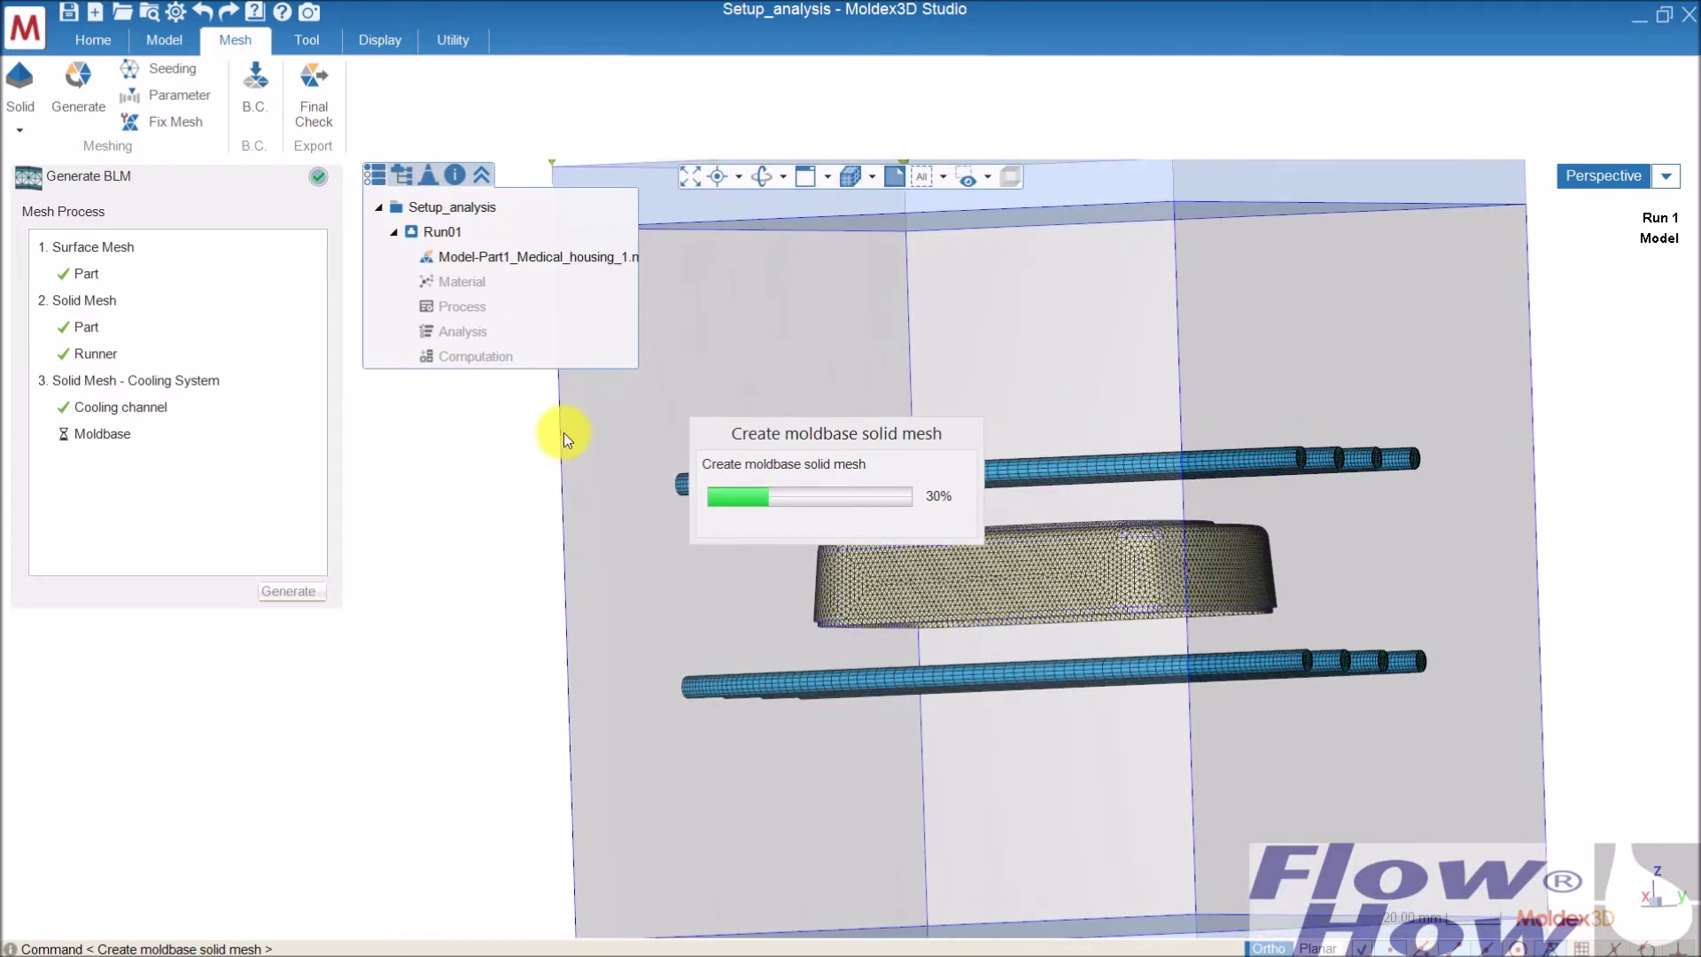
middle_click_drag(1311, 555, 1278, 599)
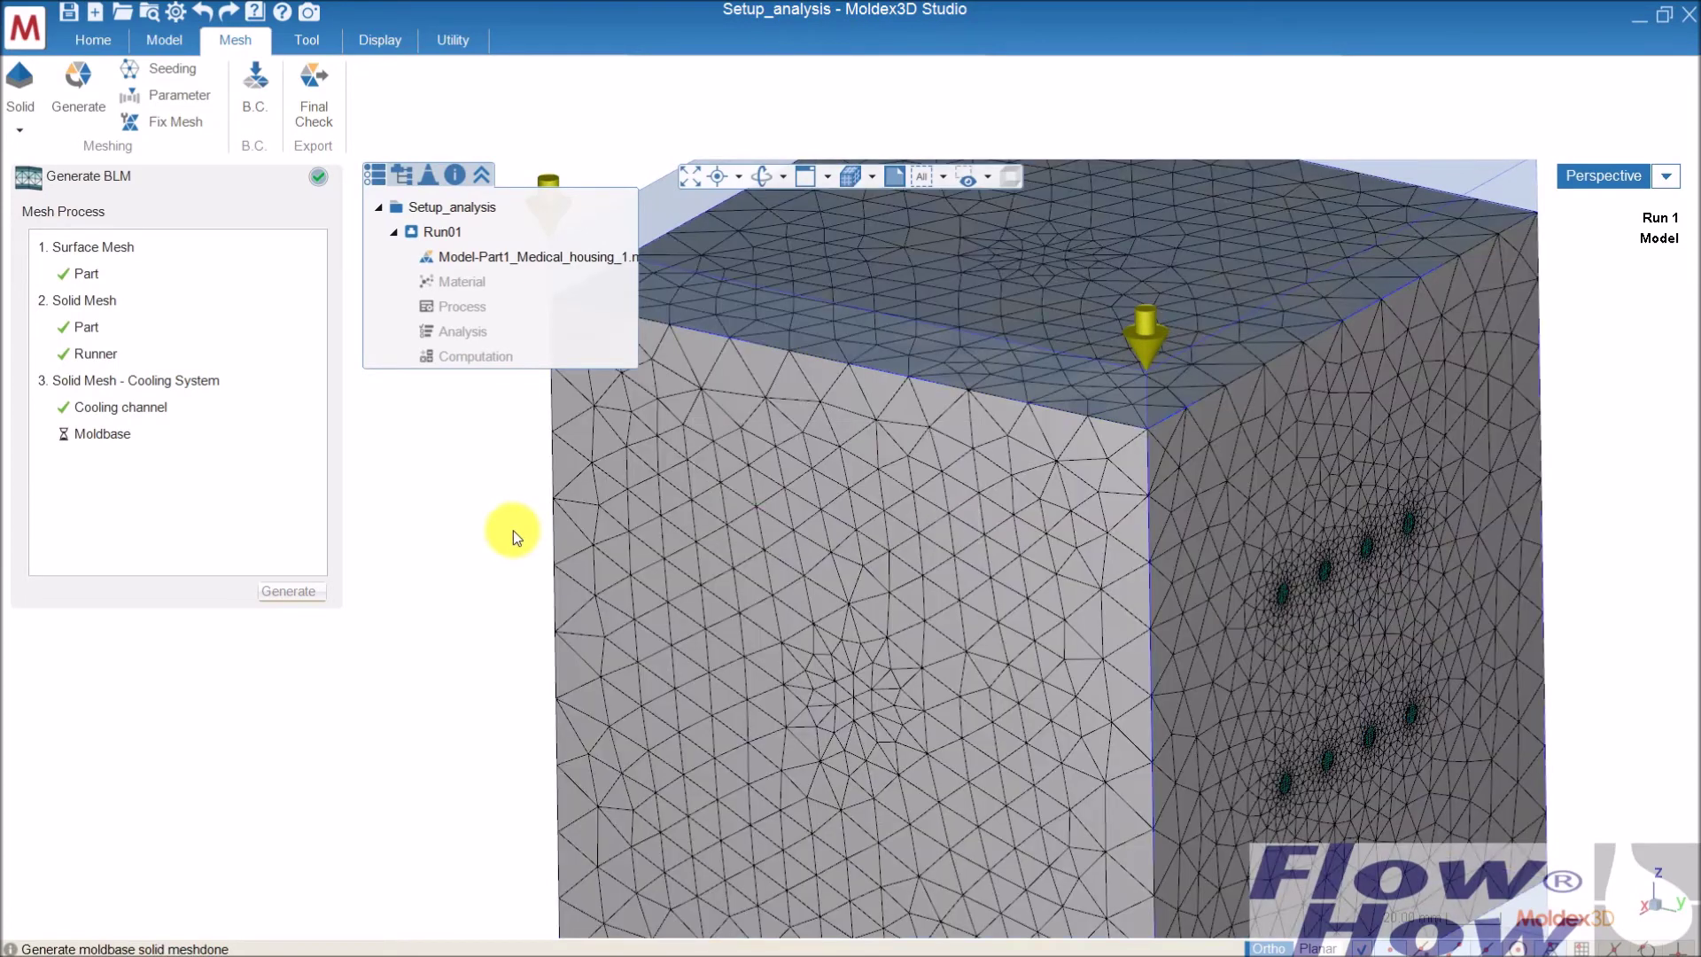
Close BLM generation, run the final check to export the mesh, and verify Part1_Medical_housing_1.mfe in the project's Mesh folder.
left_click(410, 501)
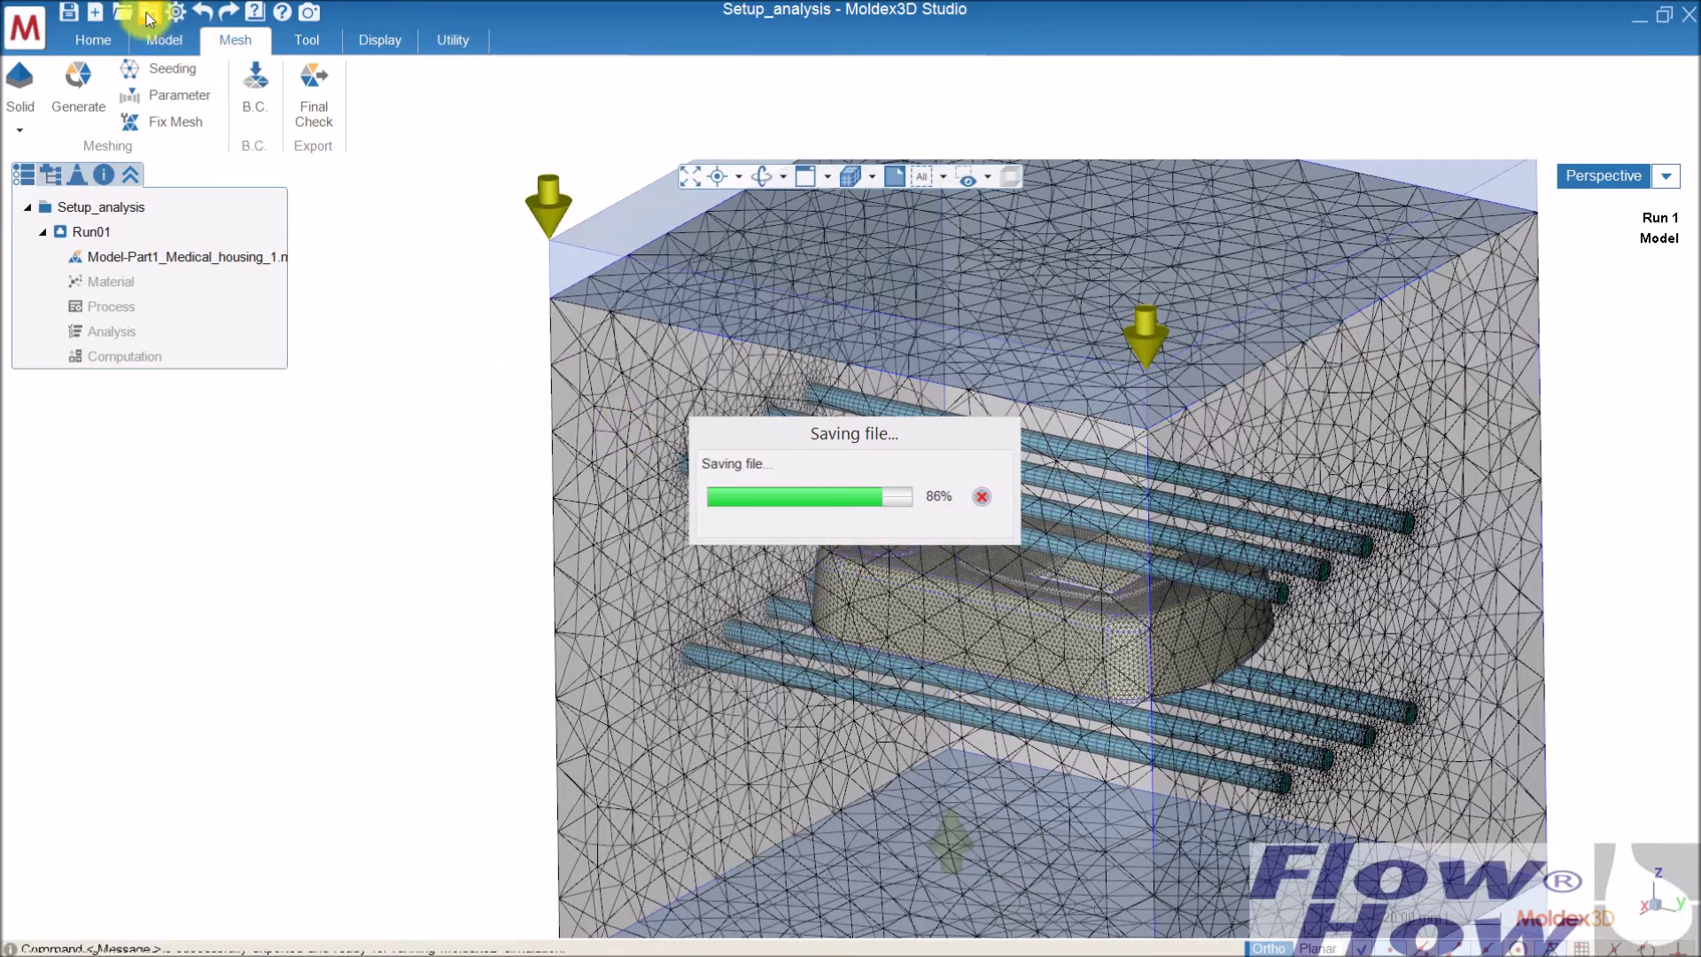
left_click(960, 513)
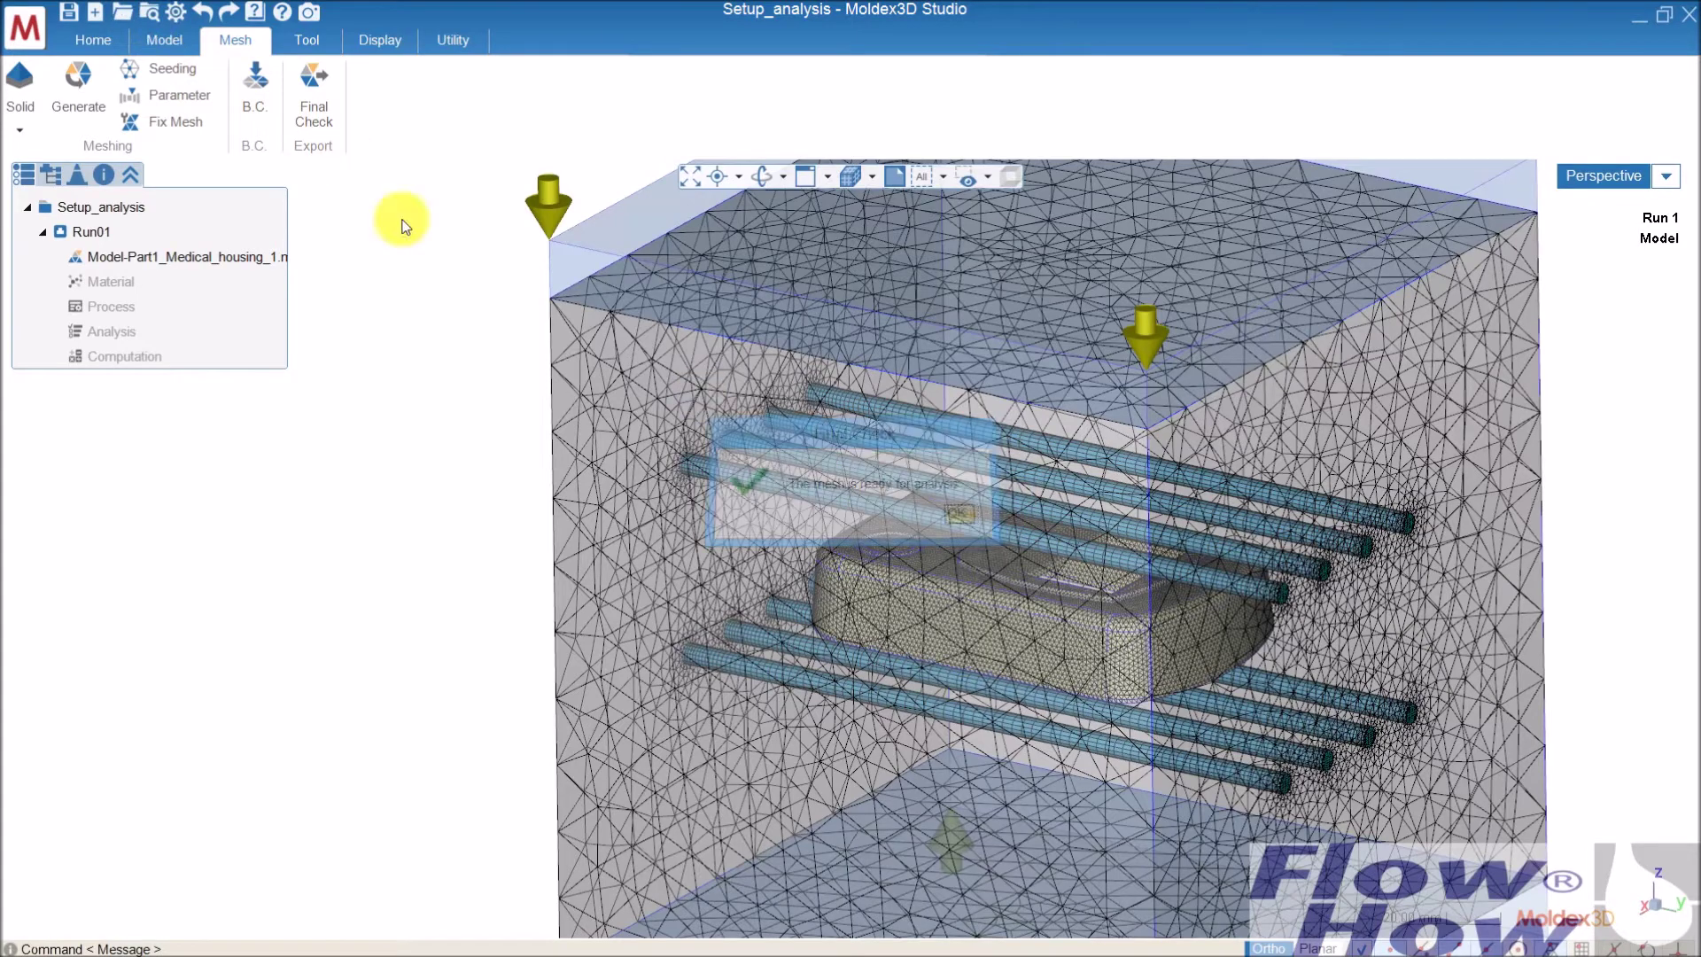
left_click(151, 16)
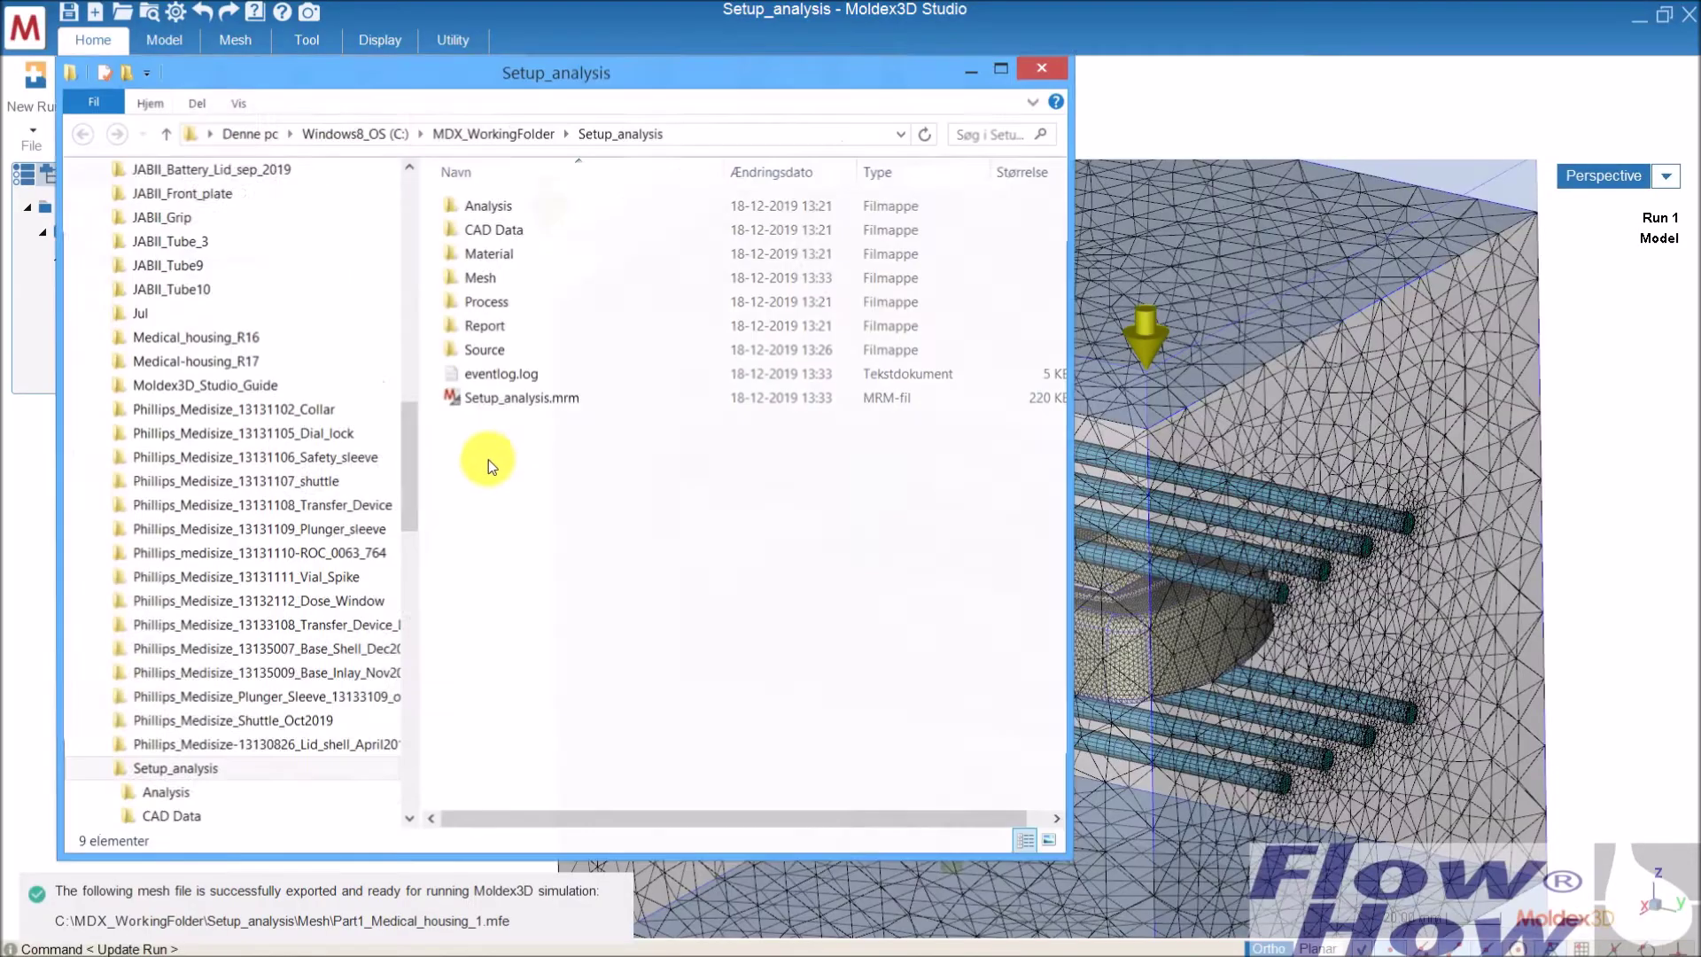
left_click(485, 280)
double_click(486, 280)
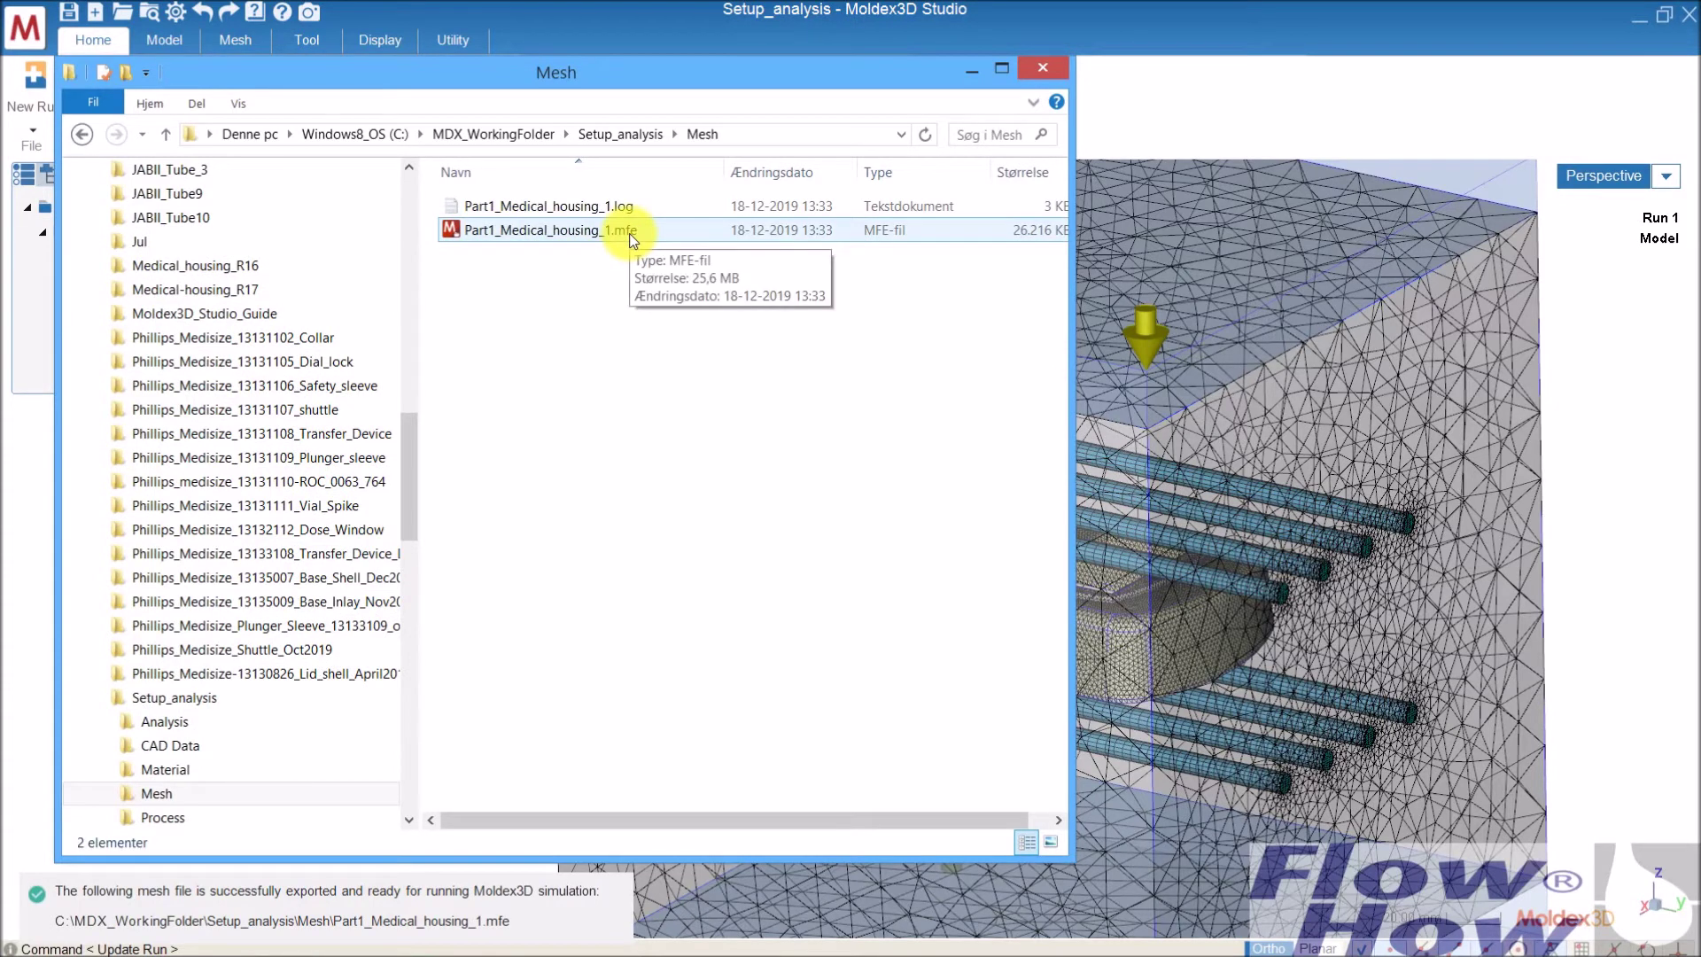
left_click(1045, 71)
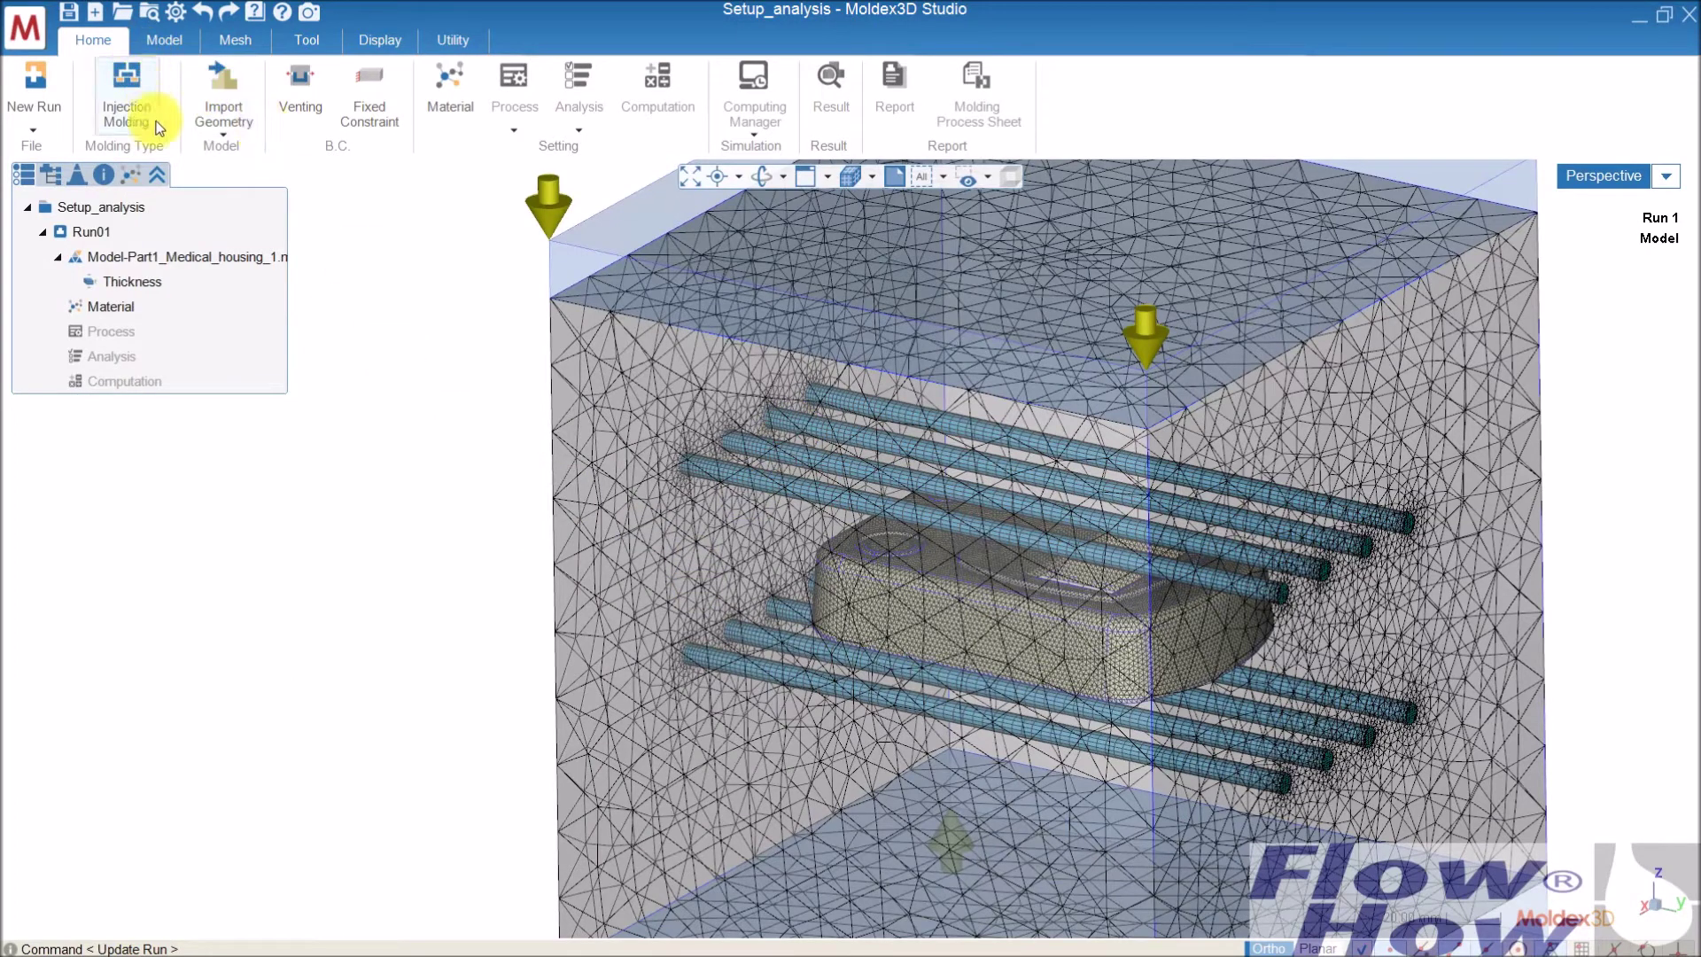
Assign the recently used material ABS_TerluranGP-22.mtr to melt inlet EM#1 and check the run's project tree.
left_click(131, 175)
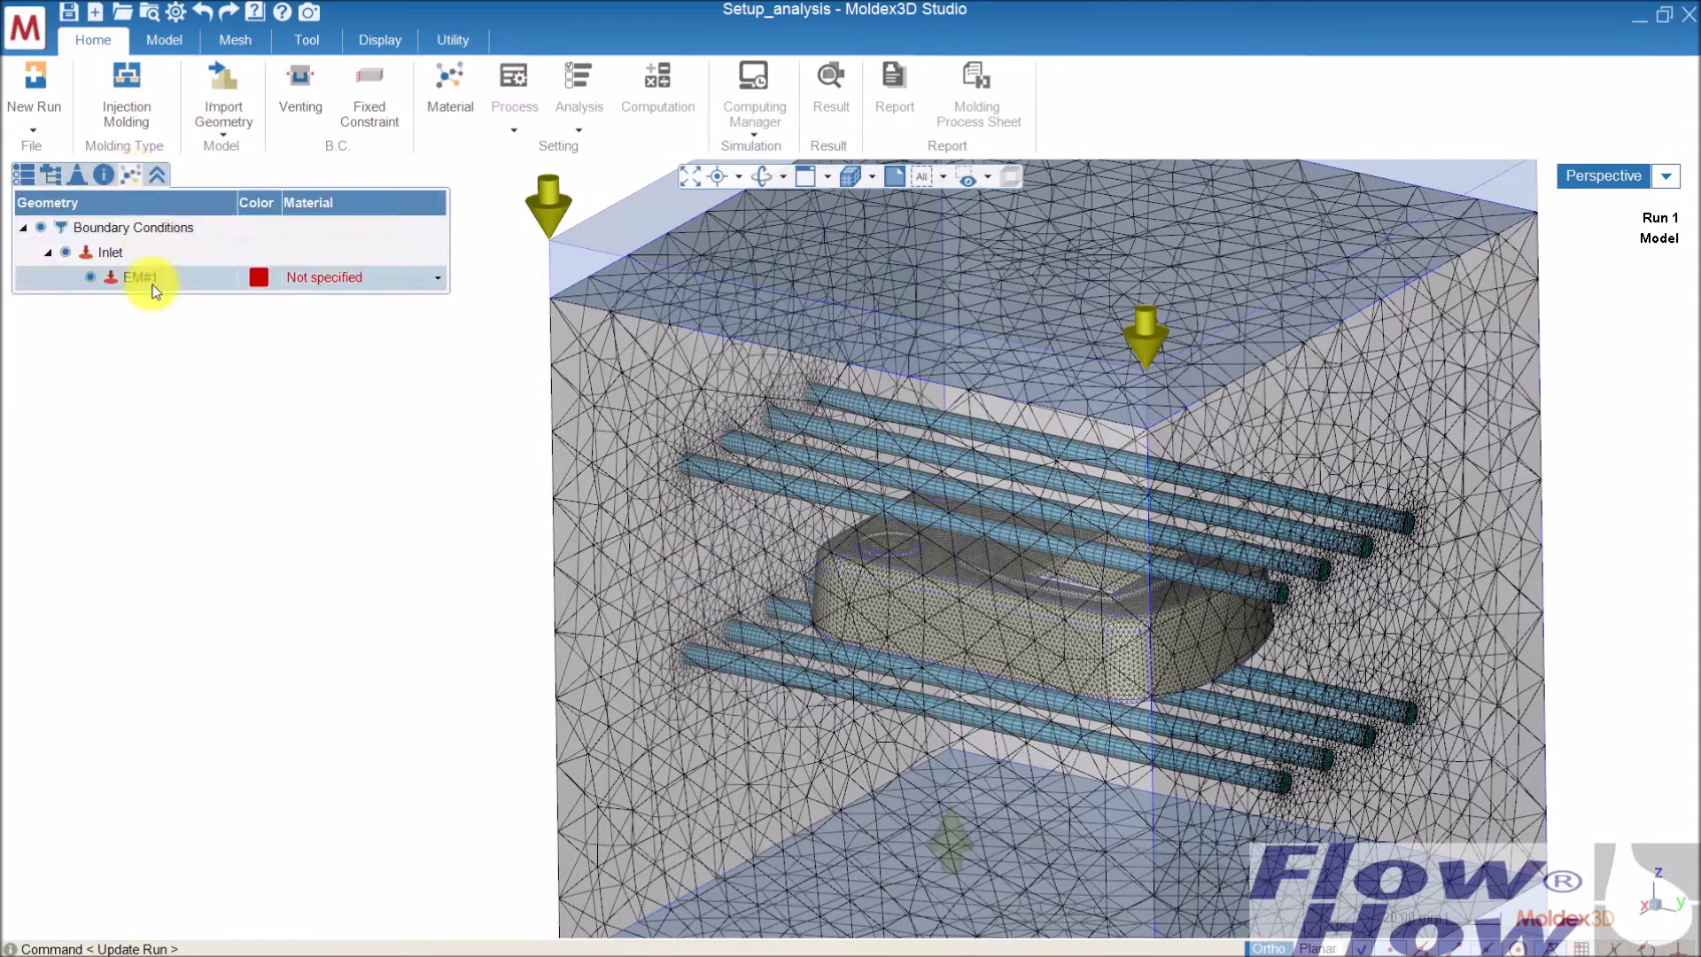
left_click(22, 181)
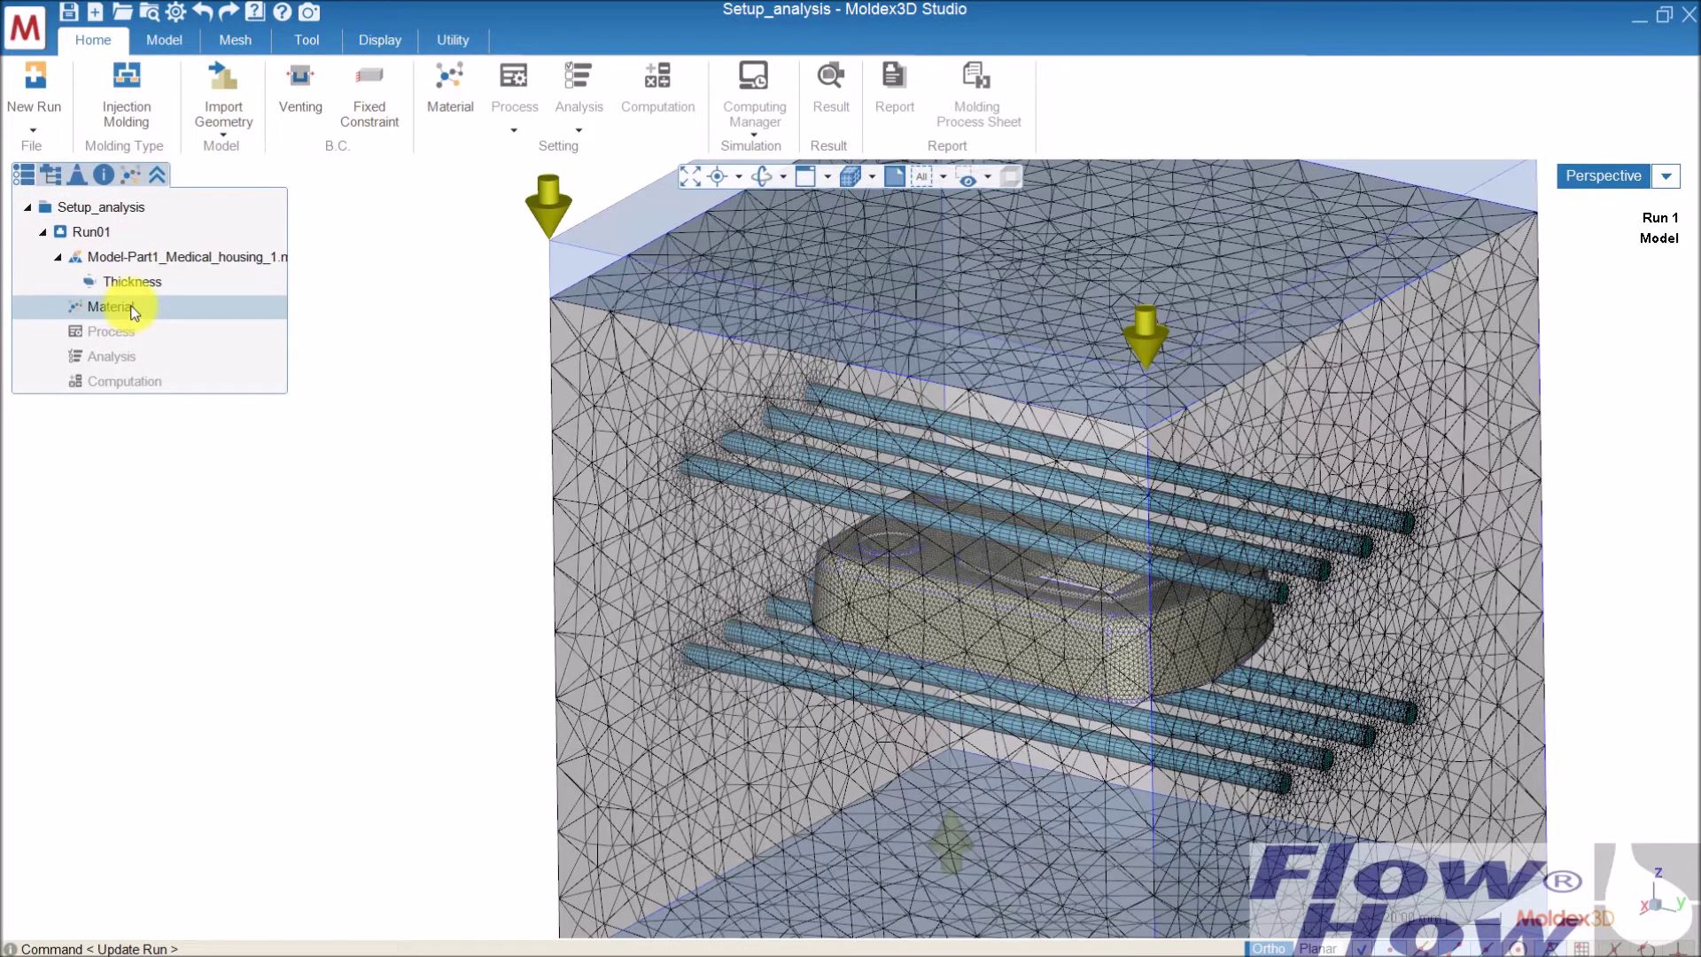
left_click(131, 174)
left_click(337, 277)
left_click(363, 277)
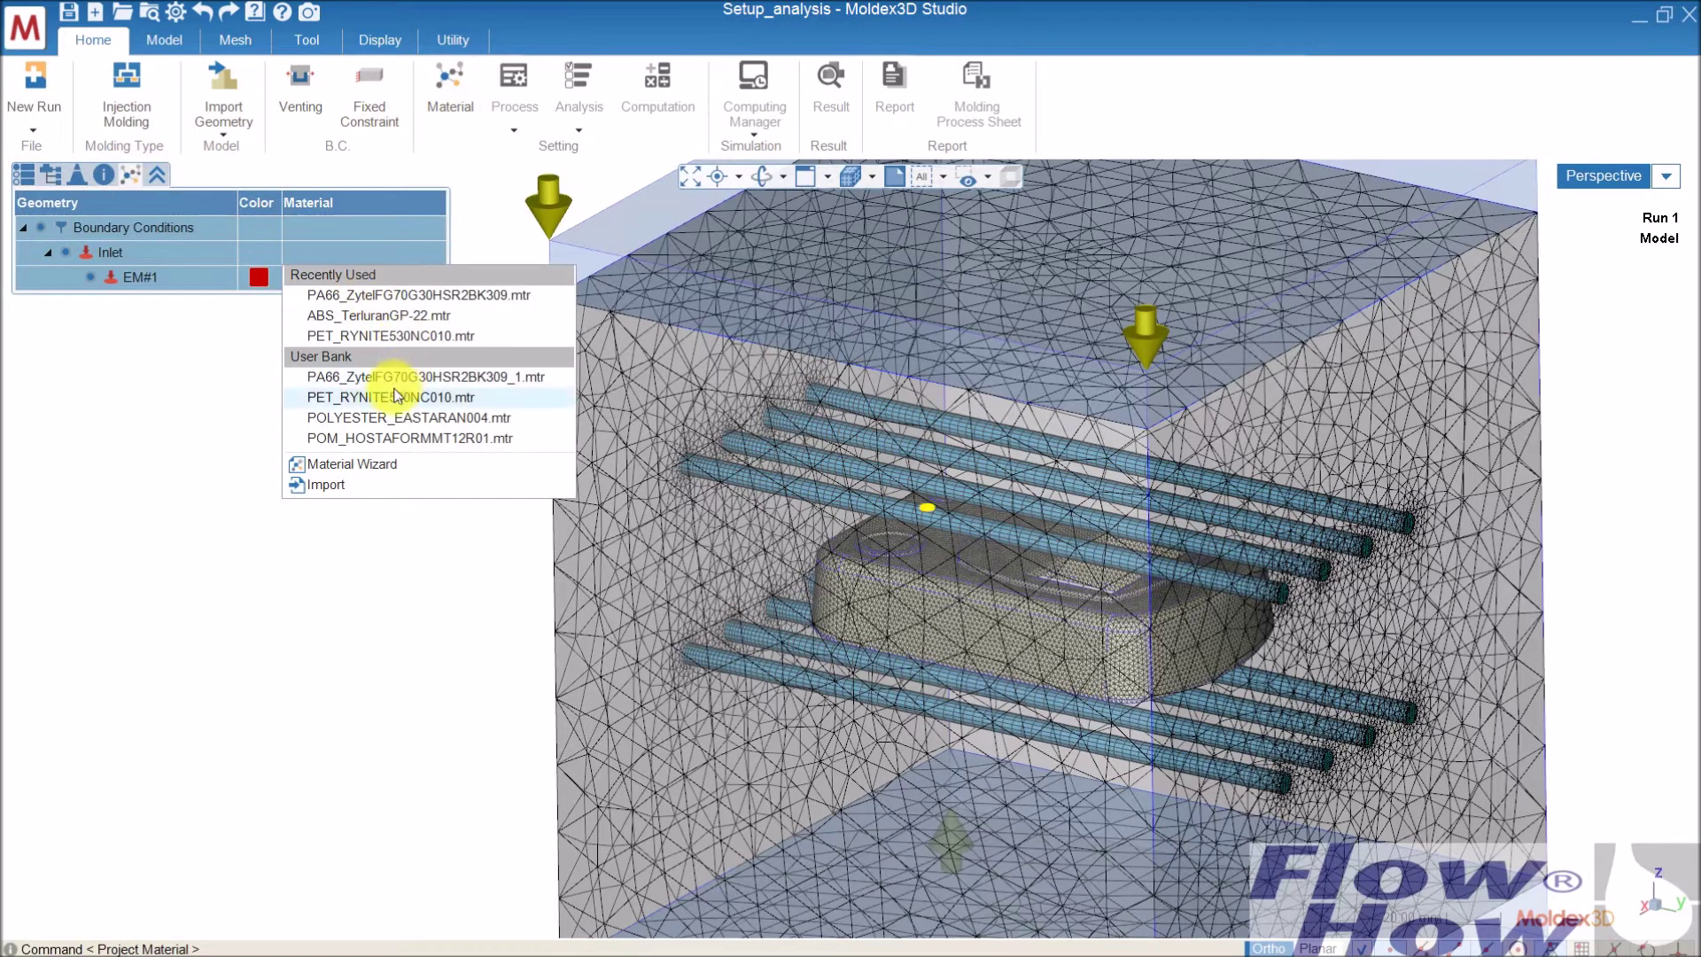
left_click(387, 316)
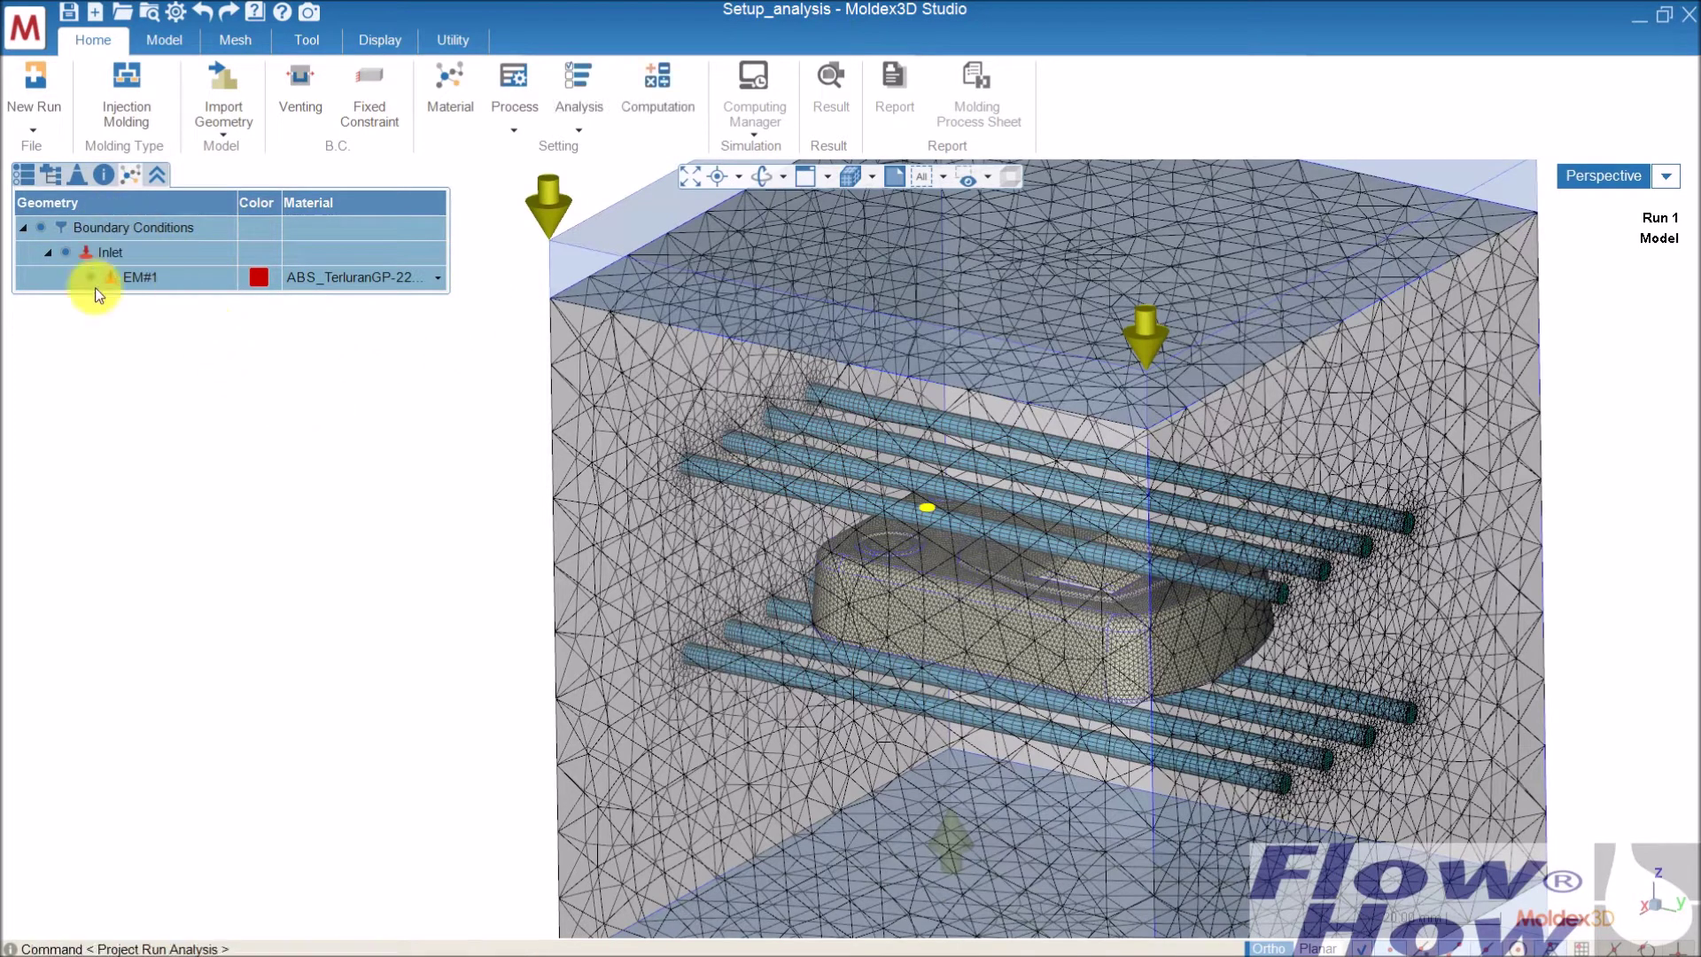
left_click(23, 175)
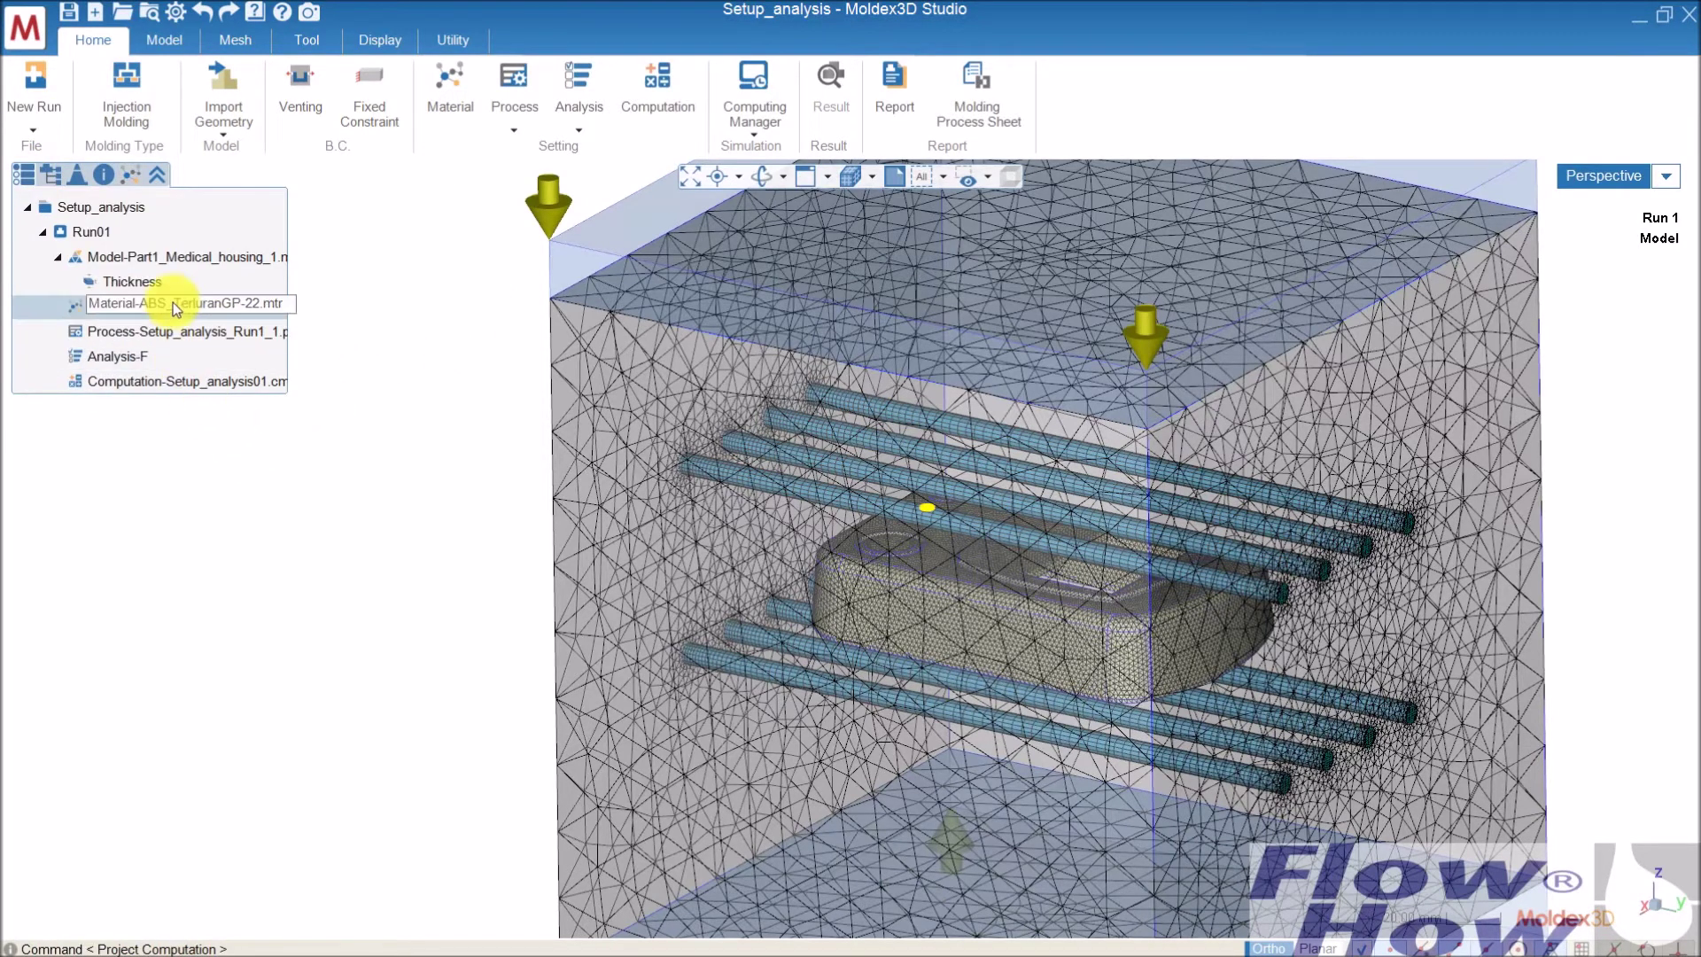
Open the Material Wizard for melt inlet EM#1 and show the materials of the Moldex3D Bank.
left_click(130, 175)
left_click(421, 276)
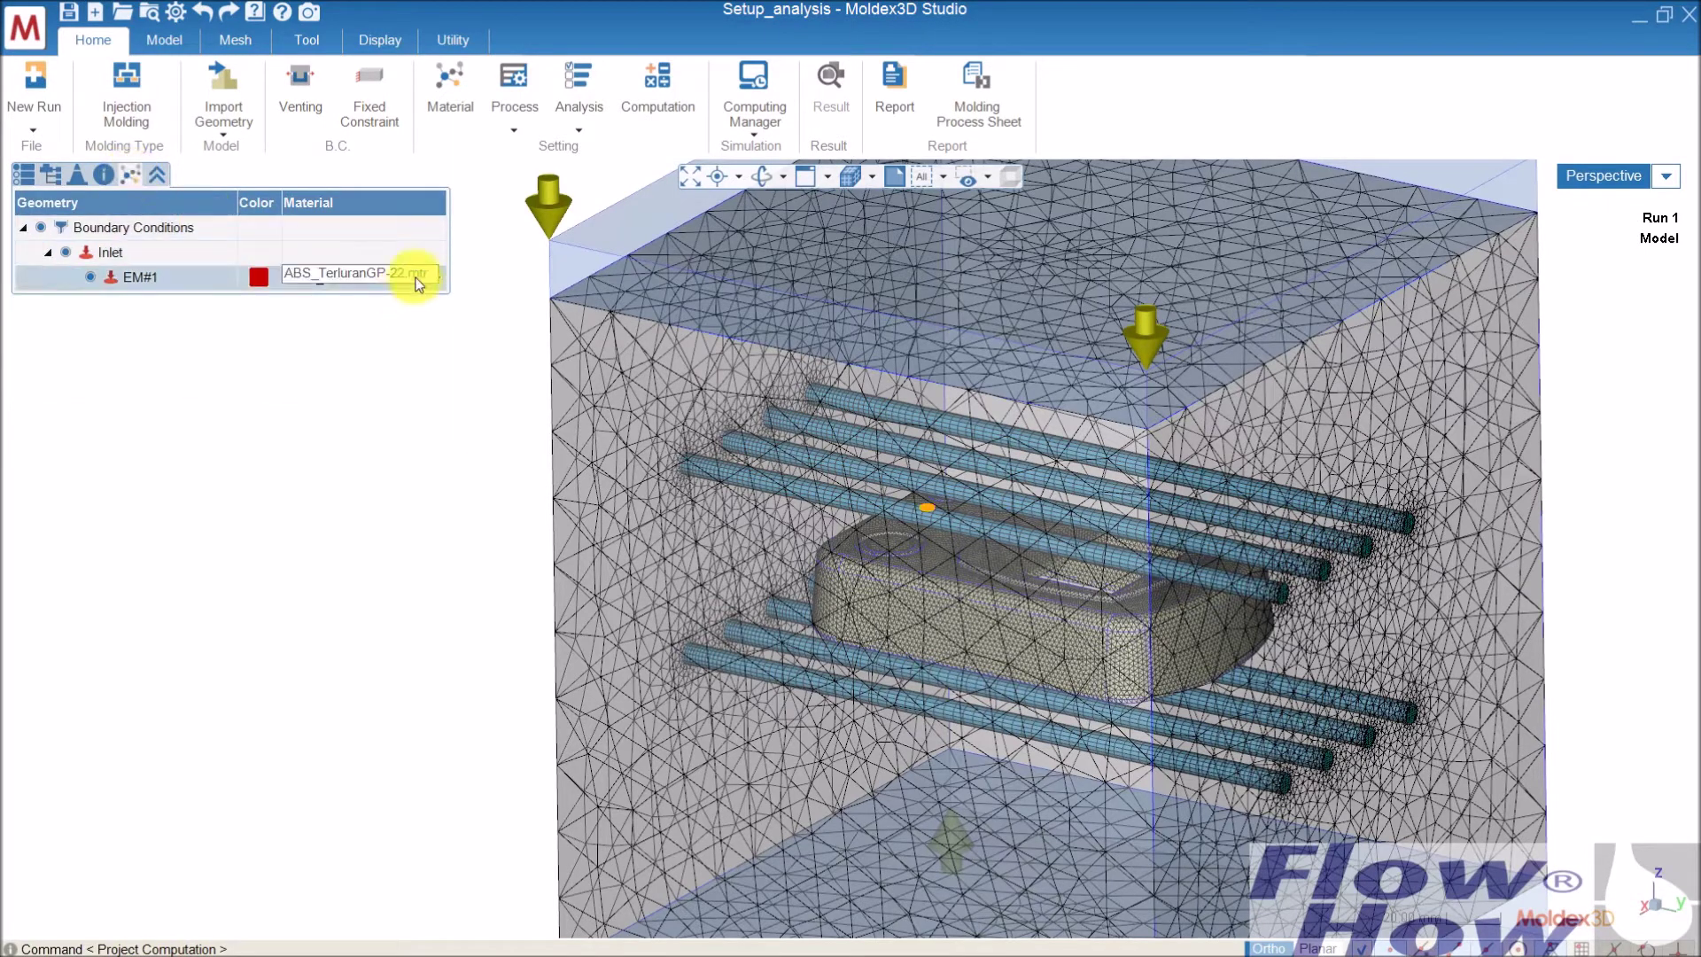
left_click(440, 278)
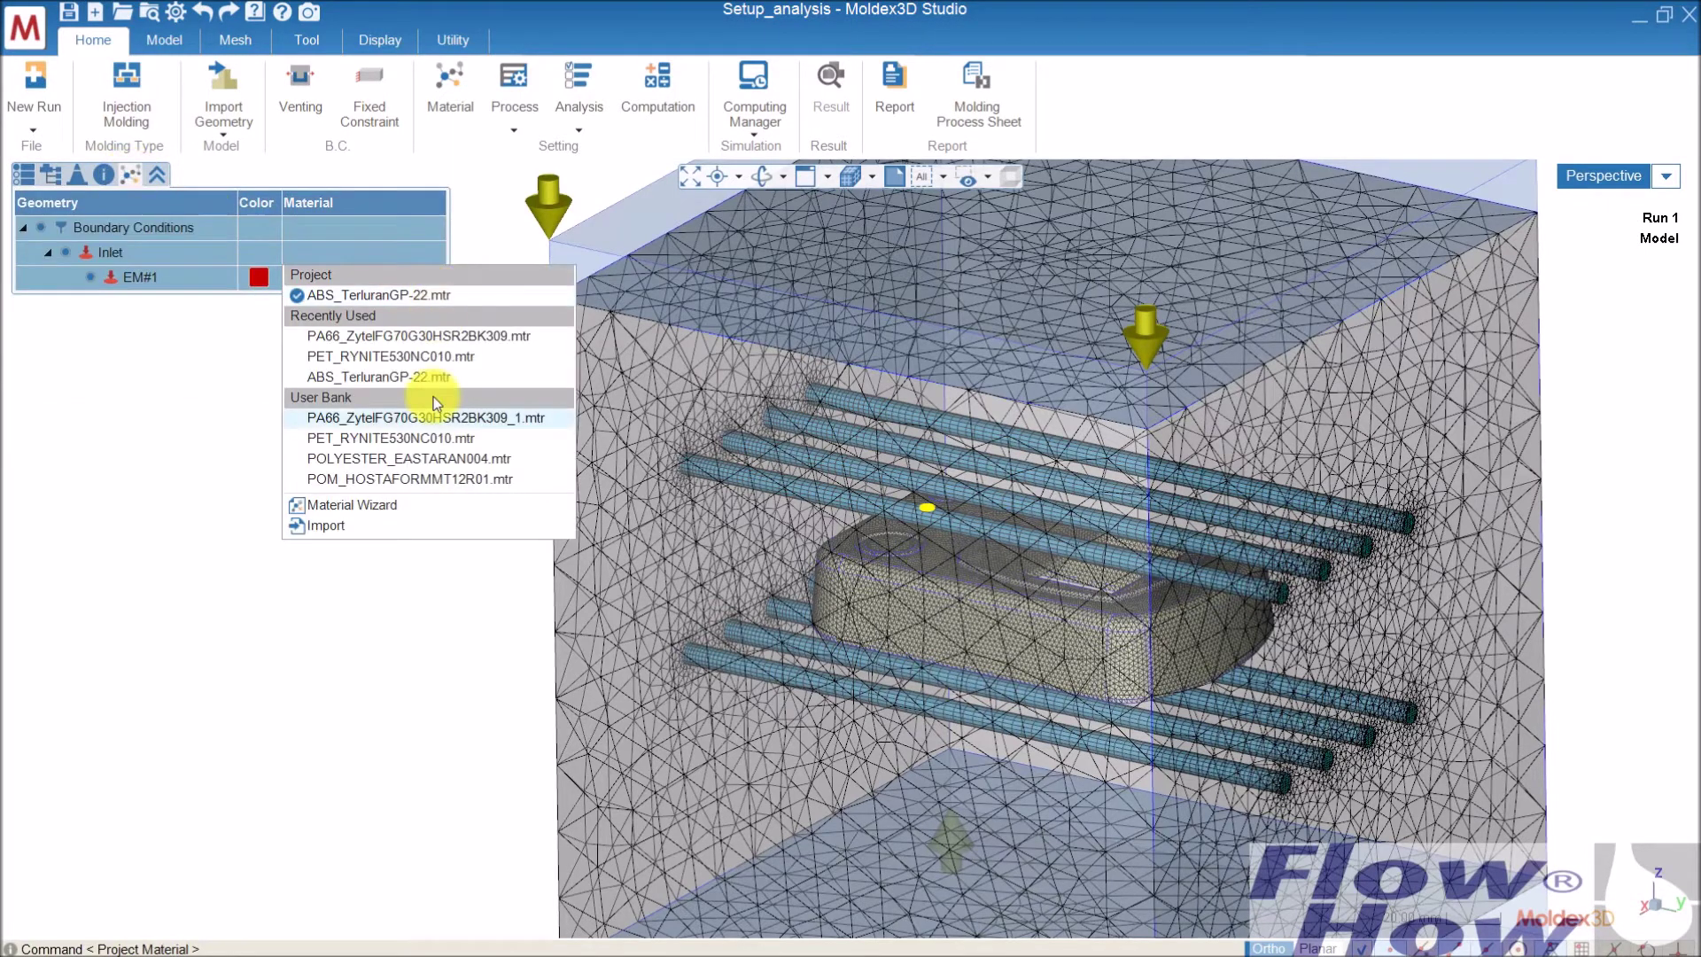
left_click(378, 509)
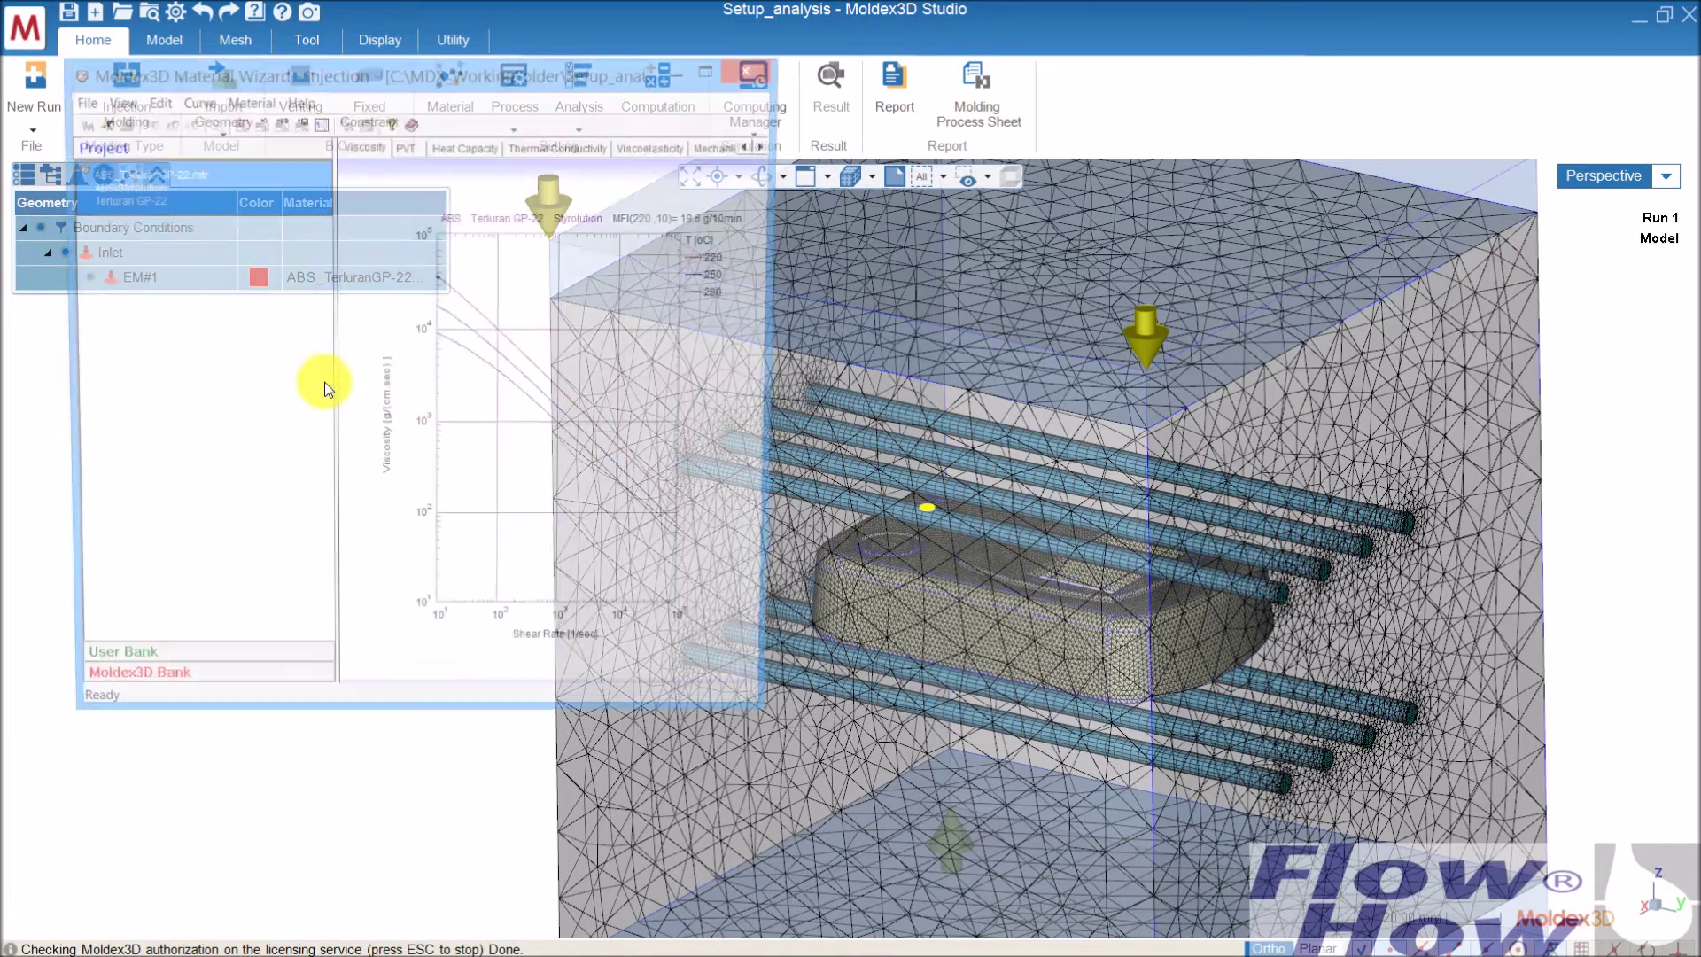
left_click(124, 694)
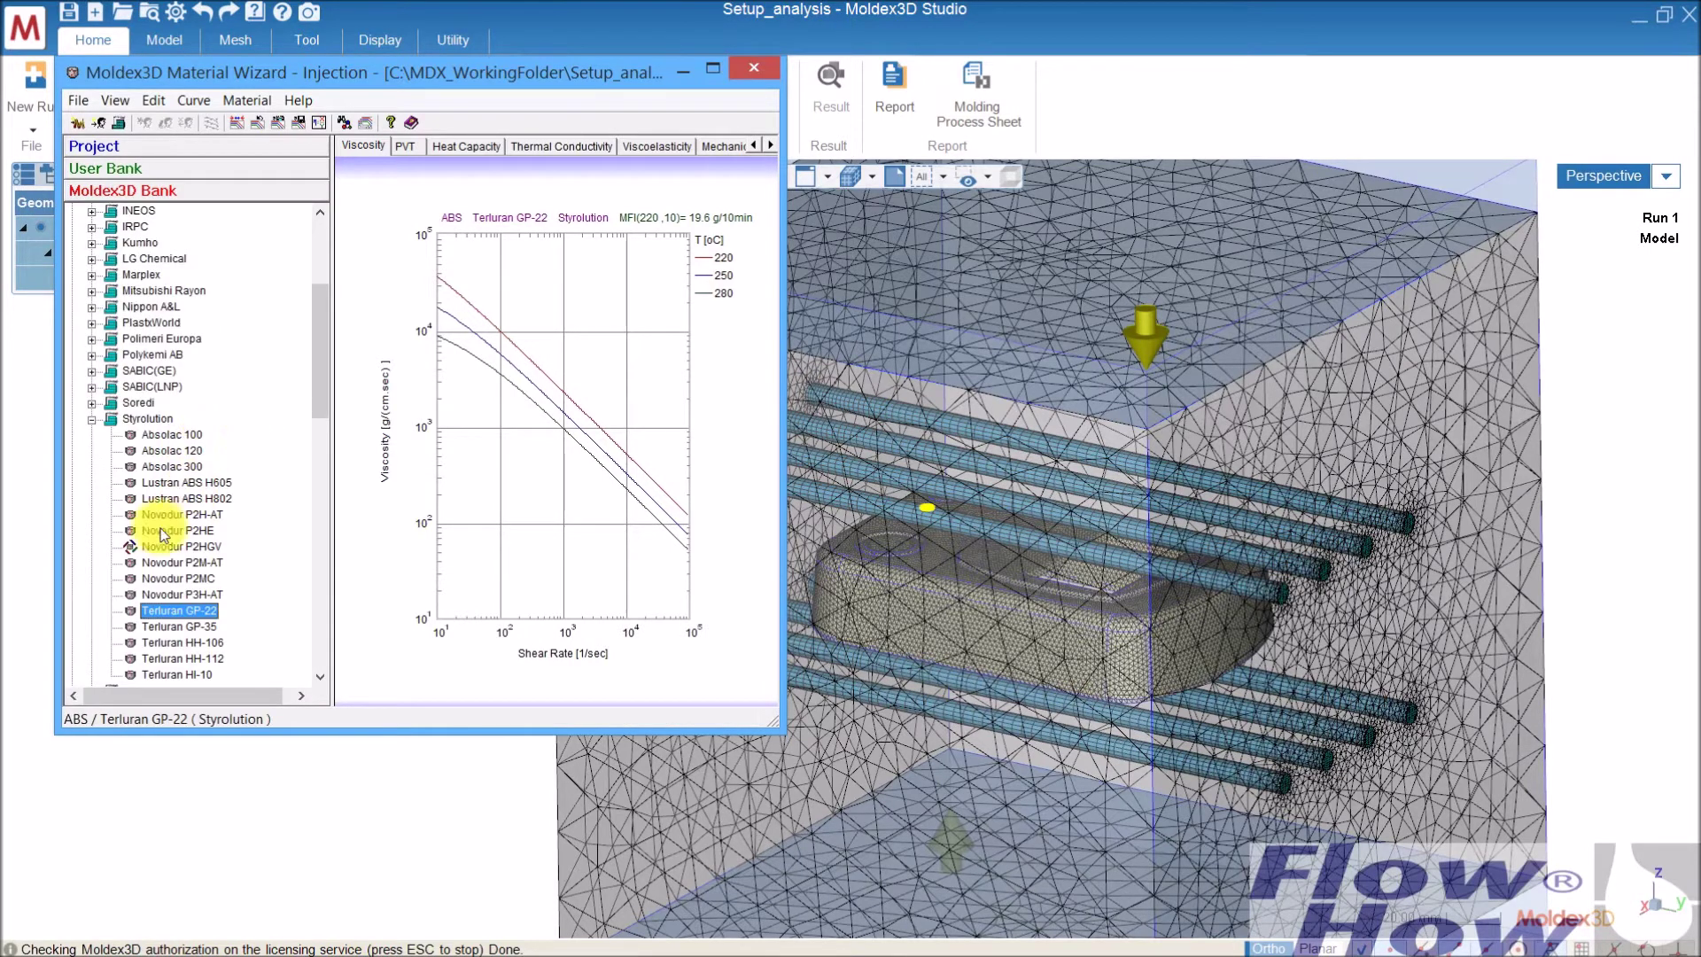
Add Styrolution's ABS Novodur P2HE to the project without adding it to the user bank, and close the Material Wizard.
left_click(177, 530)
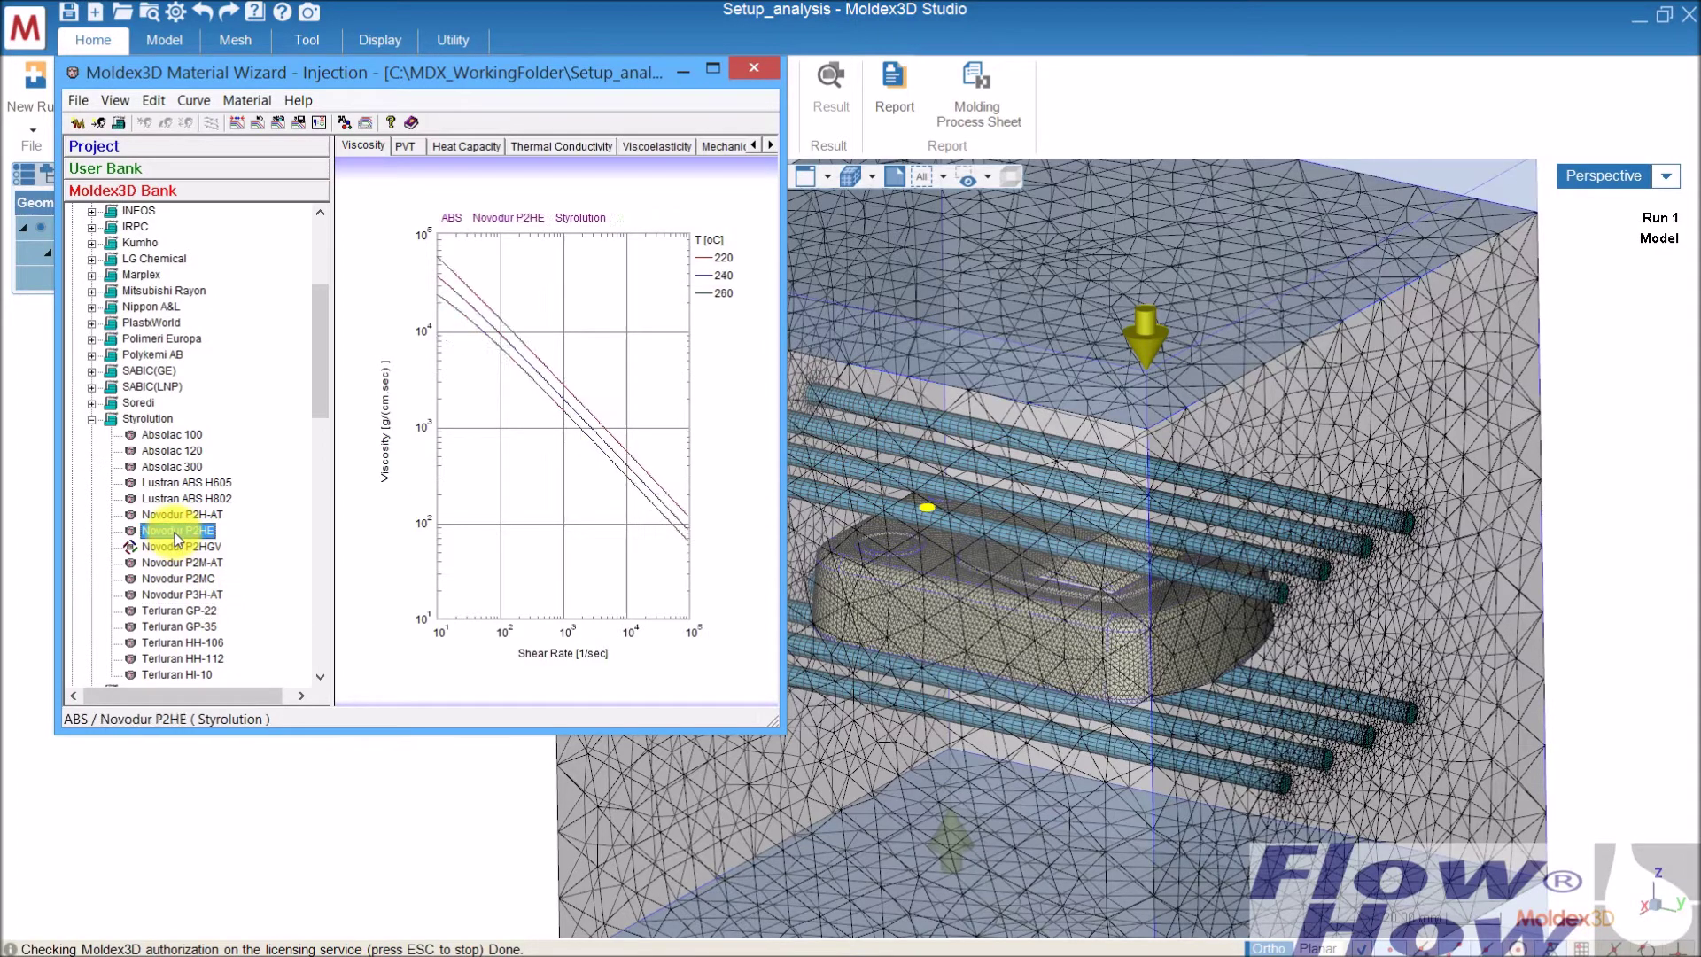
right_click(177, 536)
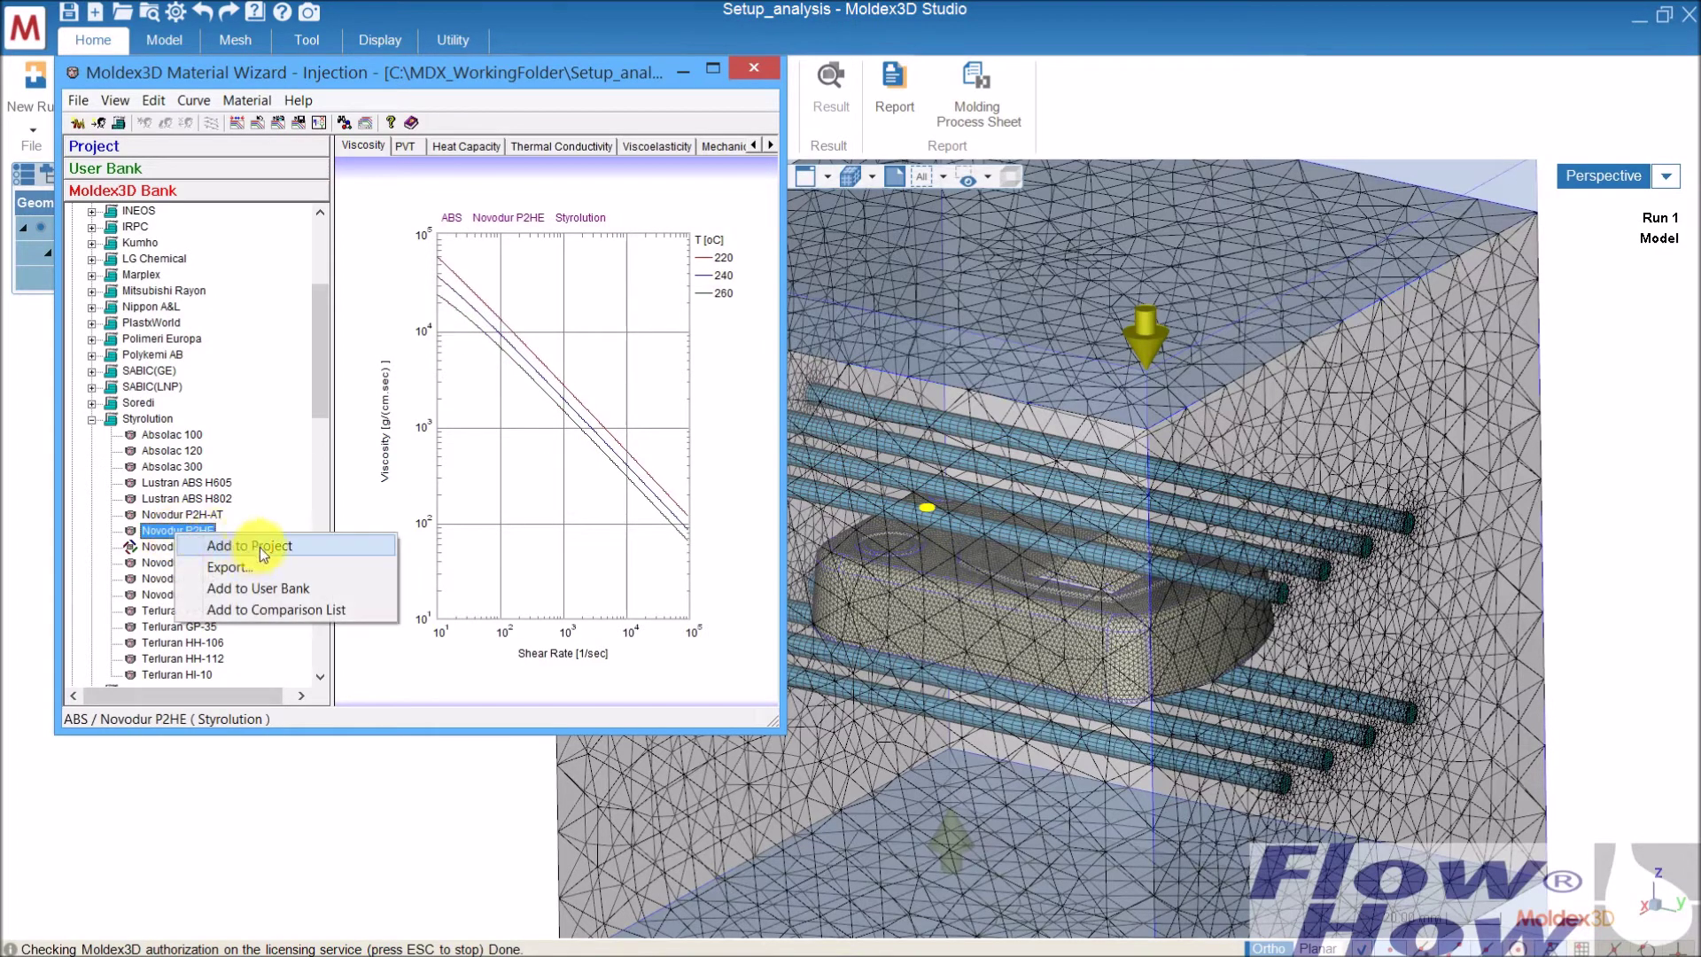
left_click(259, 548)
left_click(606, 541)
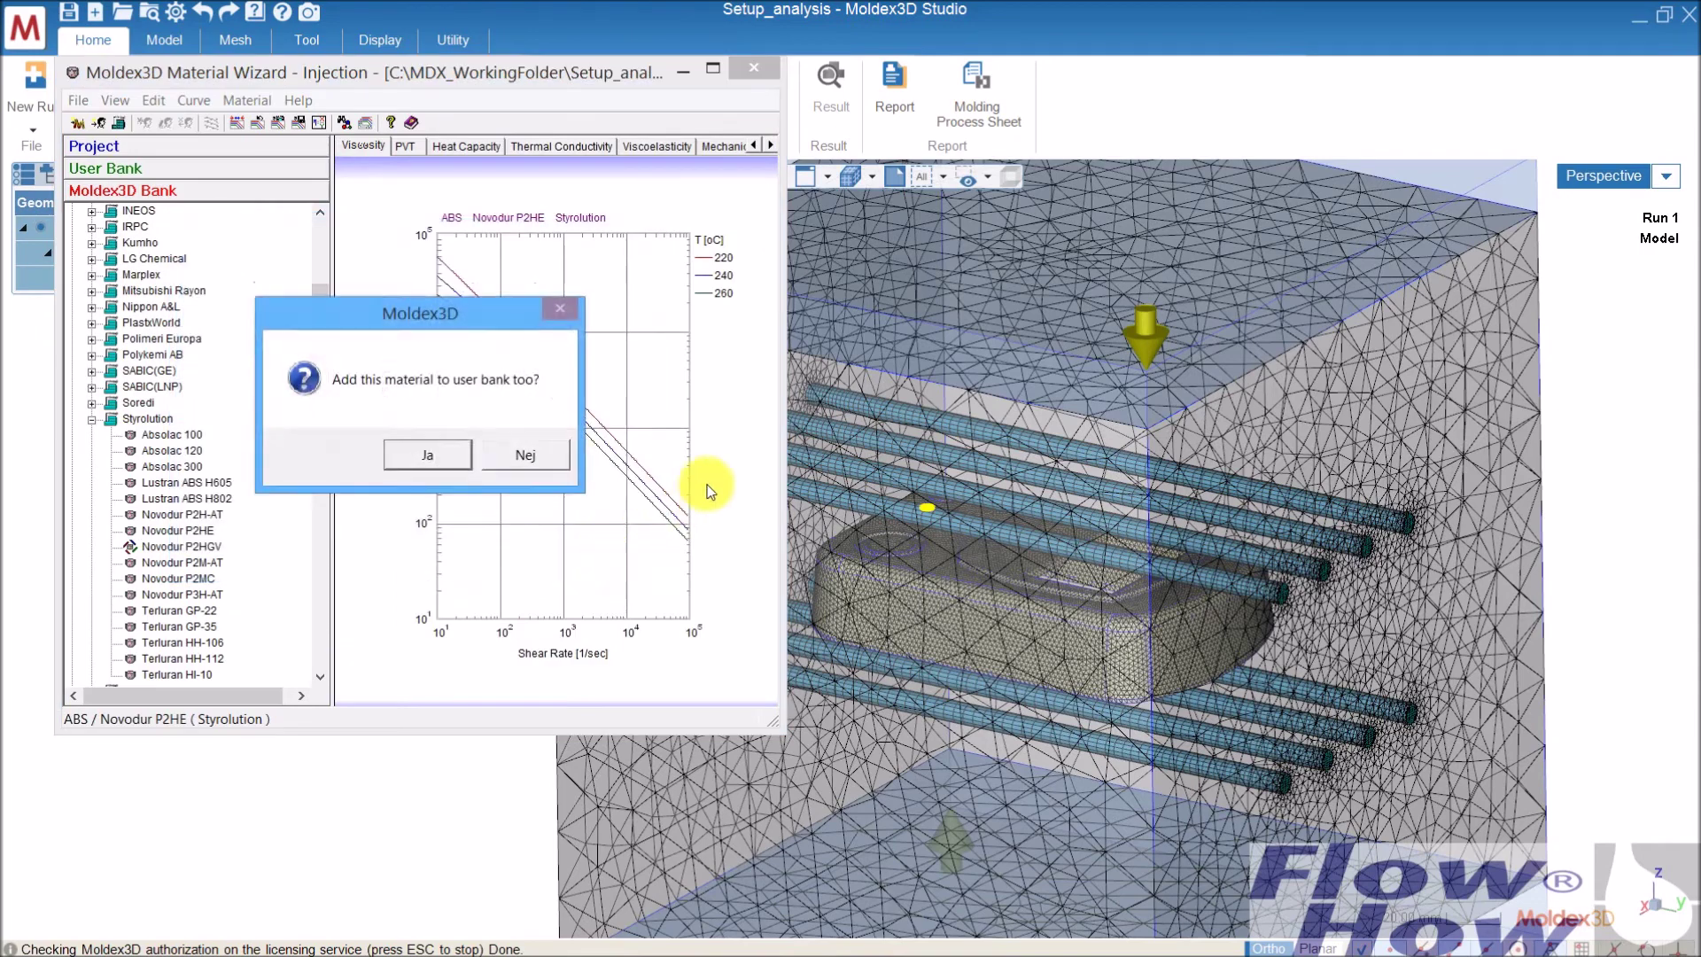
left_click(501, 464)
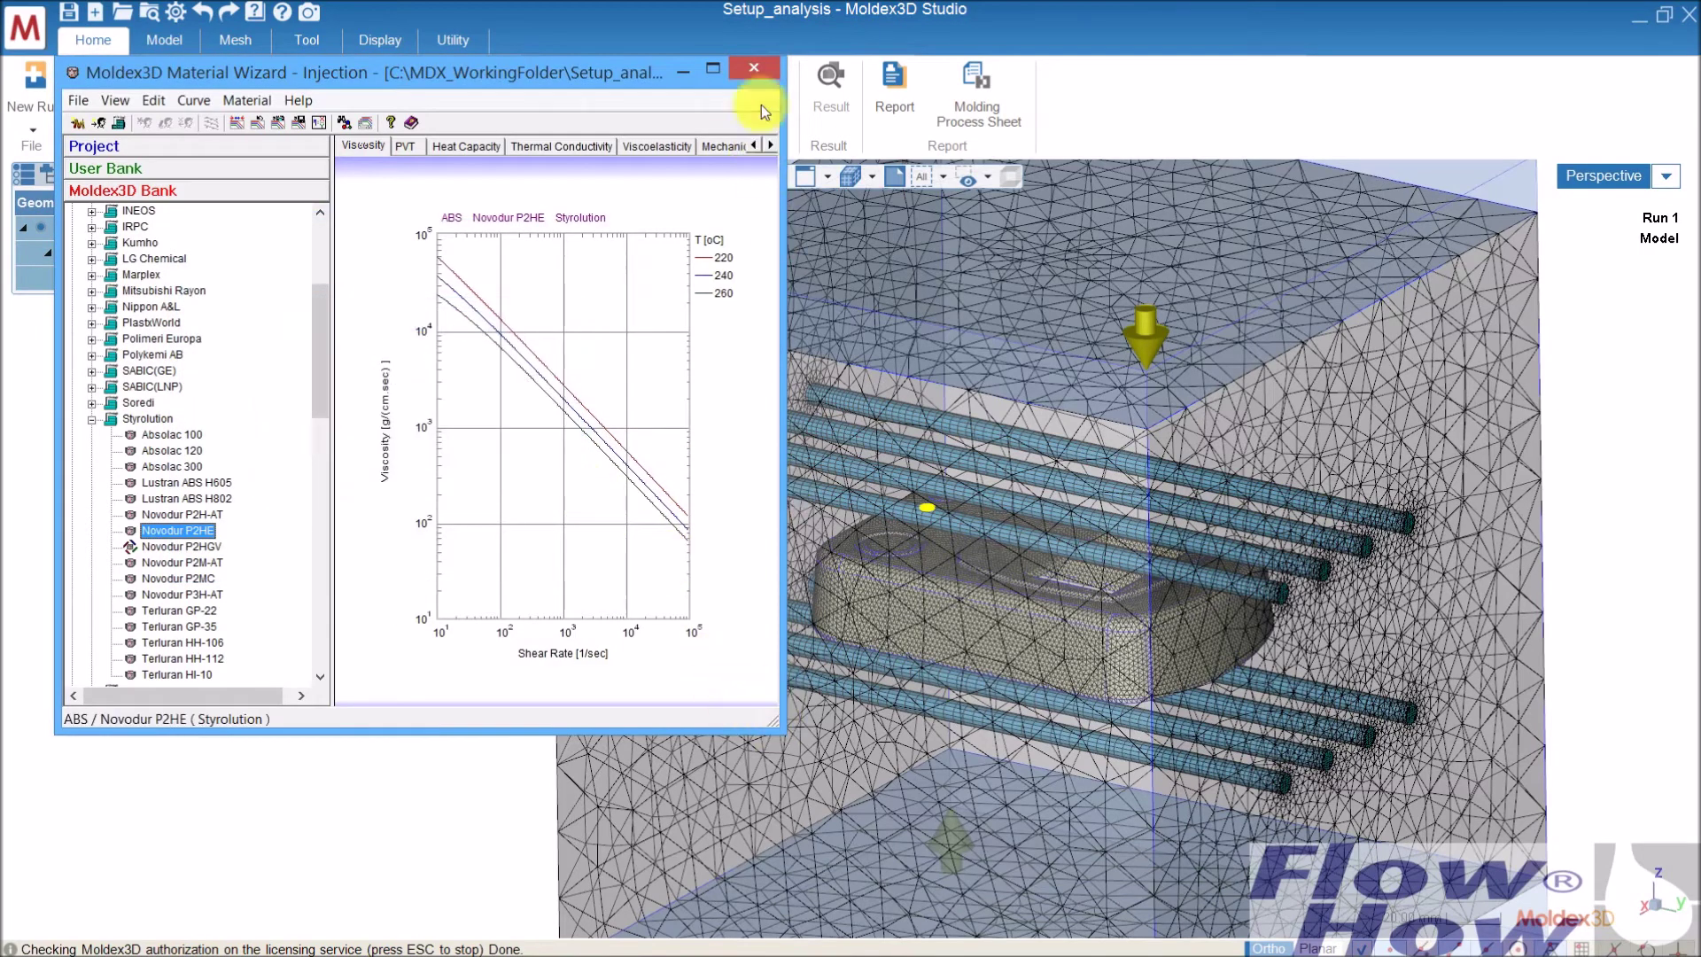
left_click(754, 69)
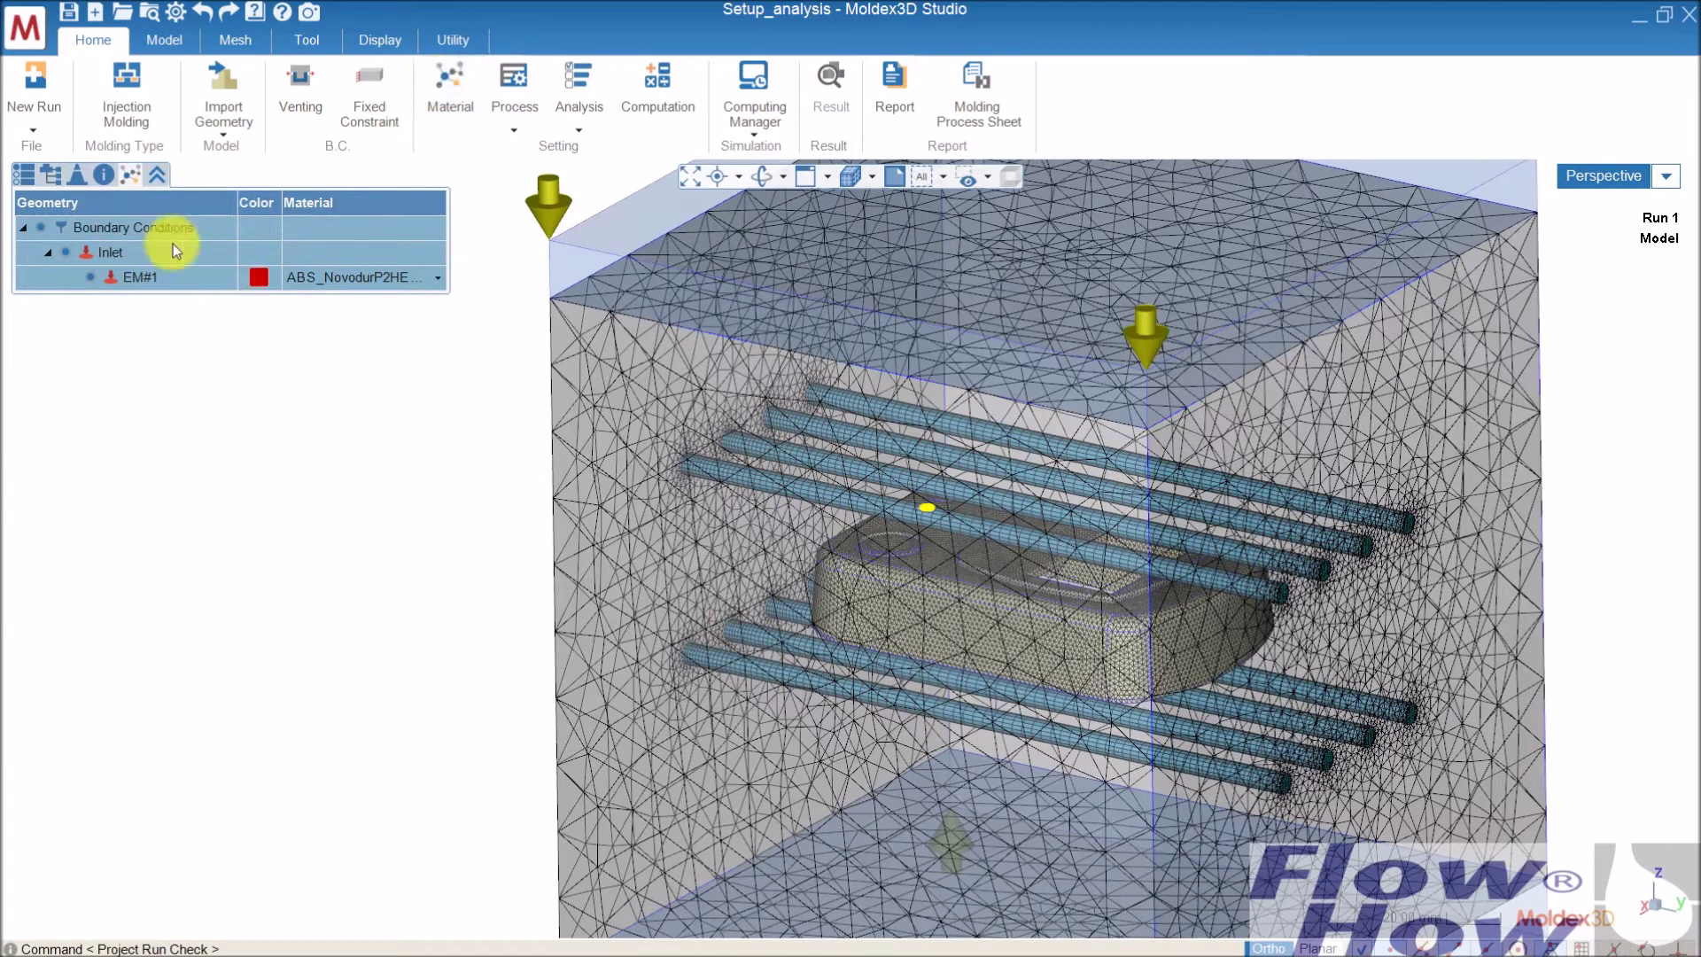
Create a new process file for the new material, based on the current setting, and open it in the Process Wizard.
left_click(29, 177)
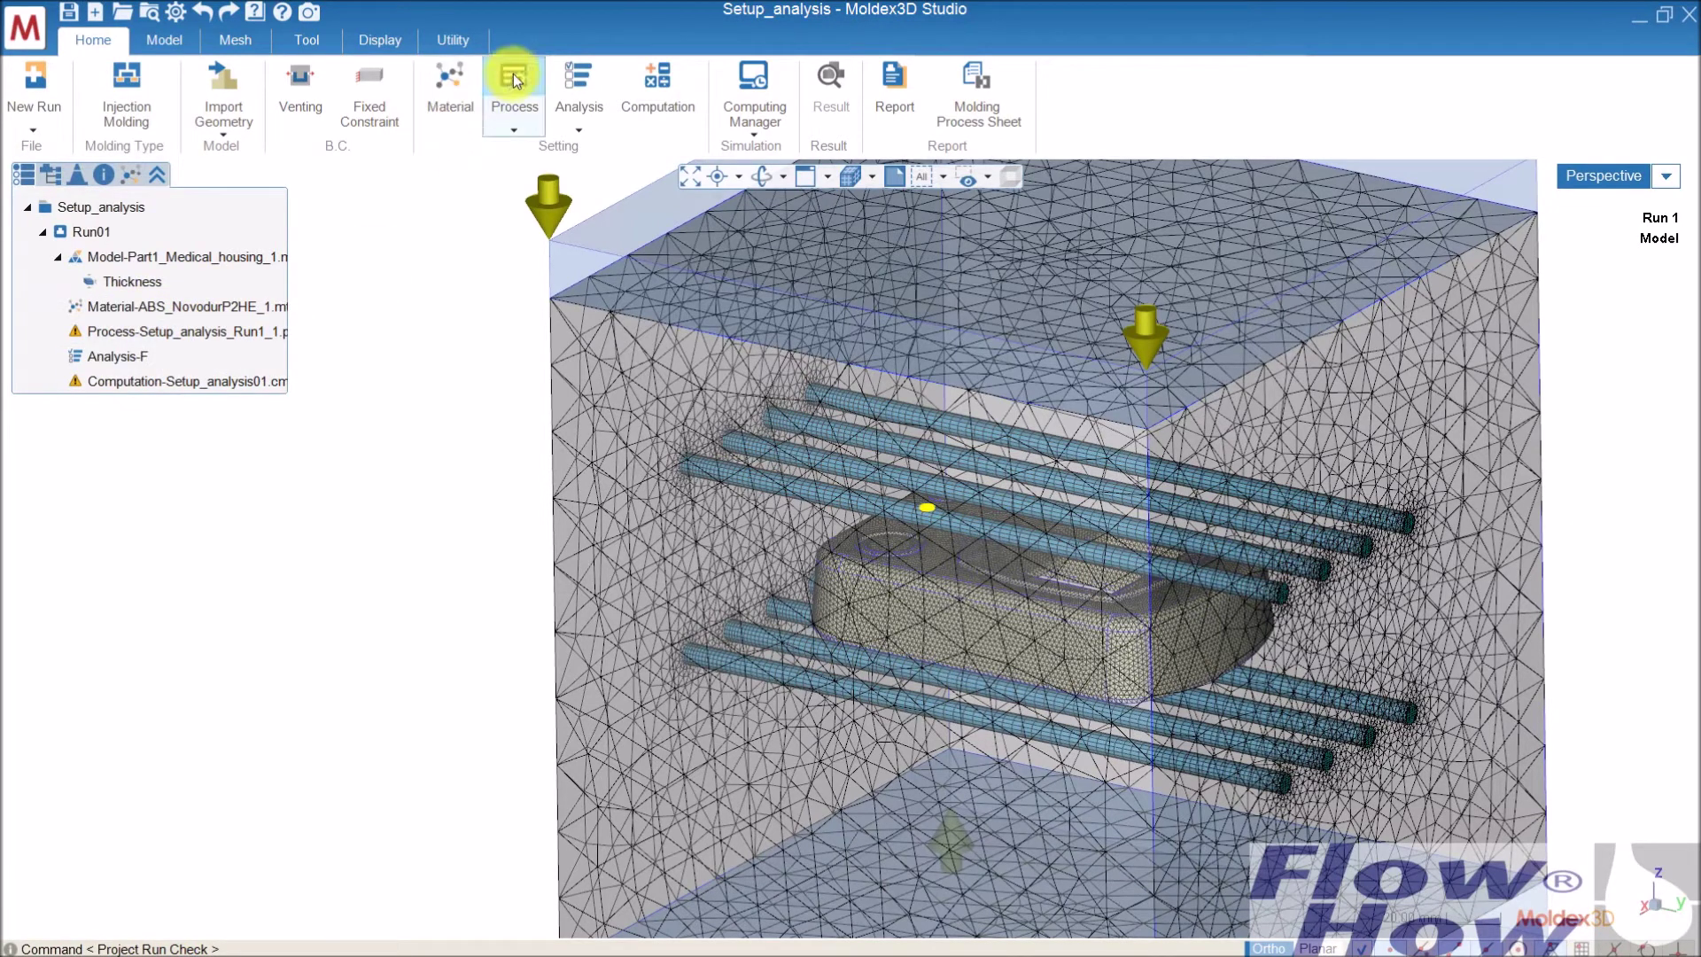
left_click(513, 130)
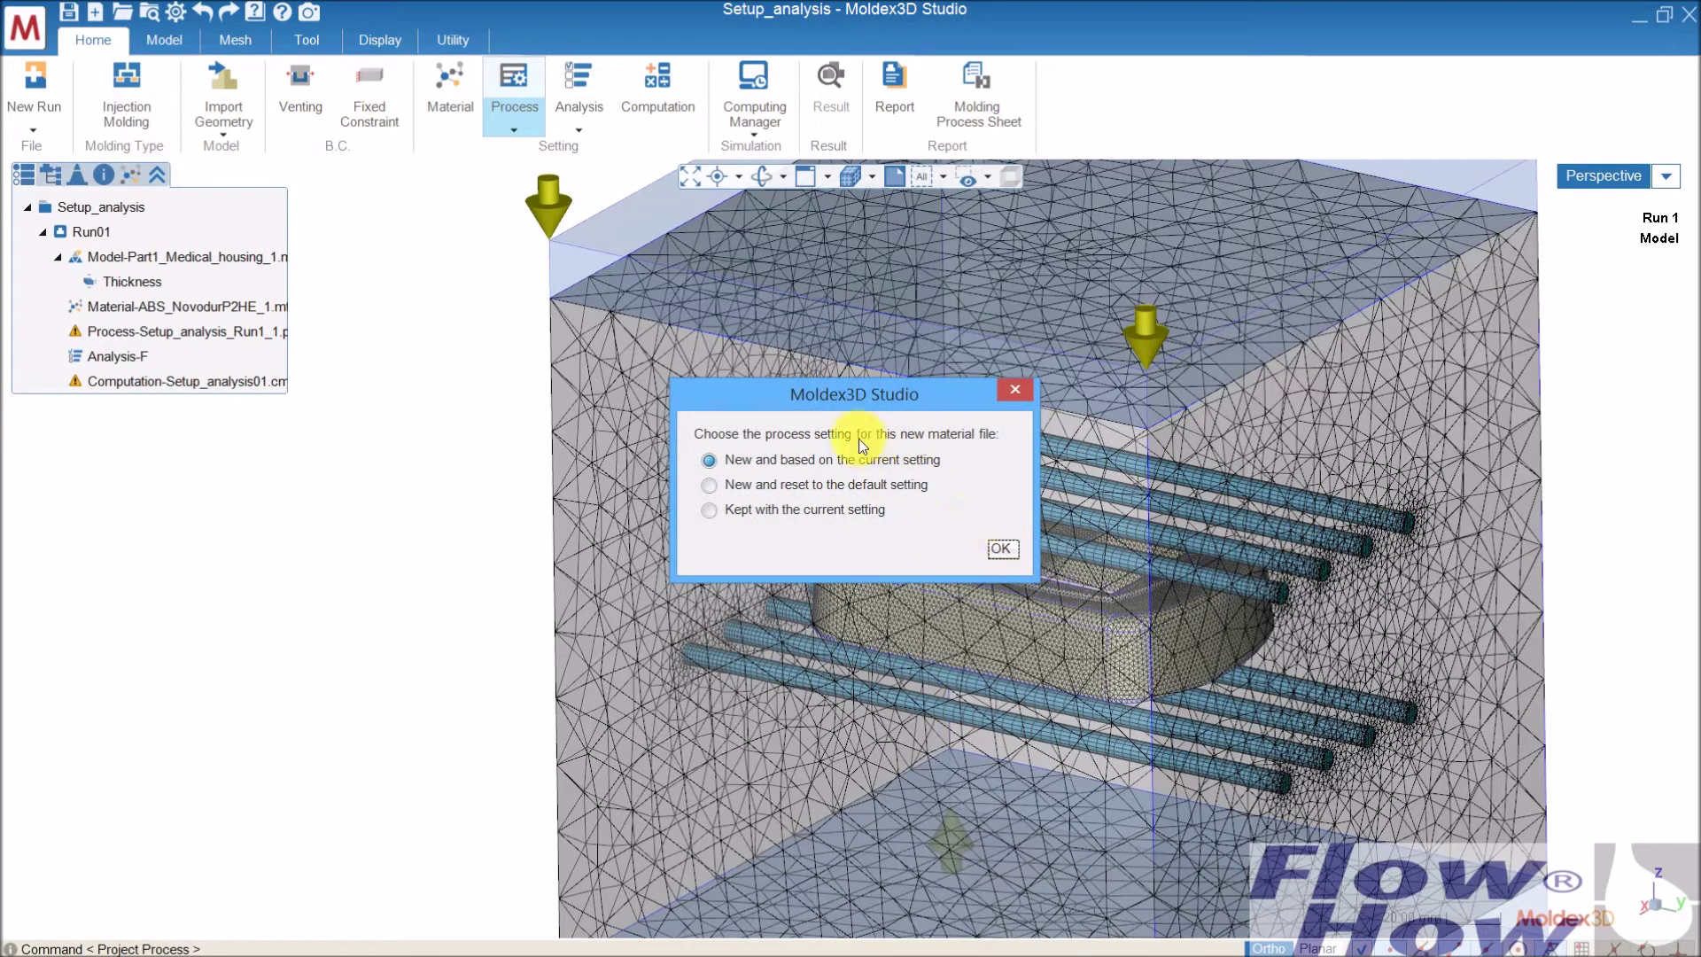
left_click(1001, 549)
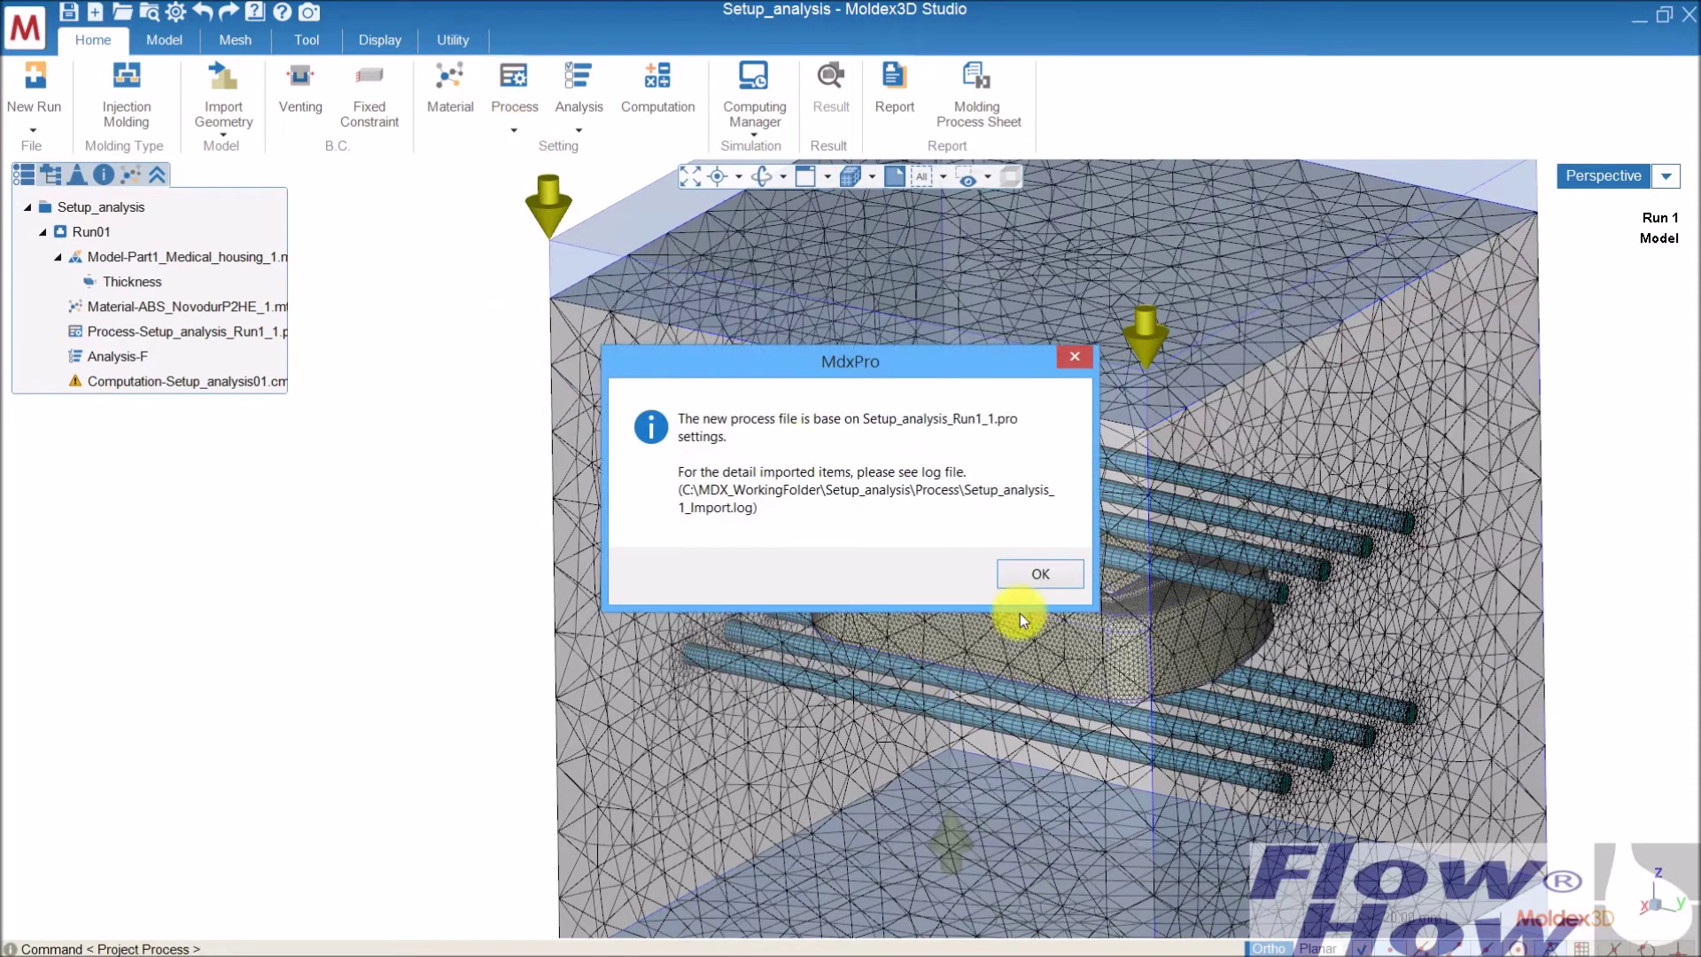
left_click(1041, 573)
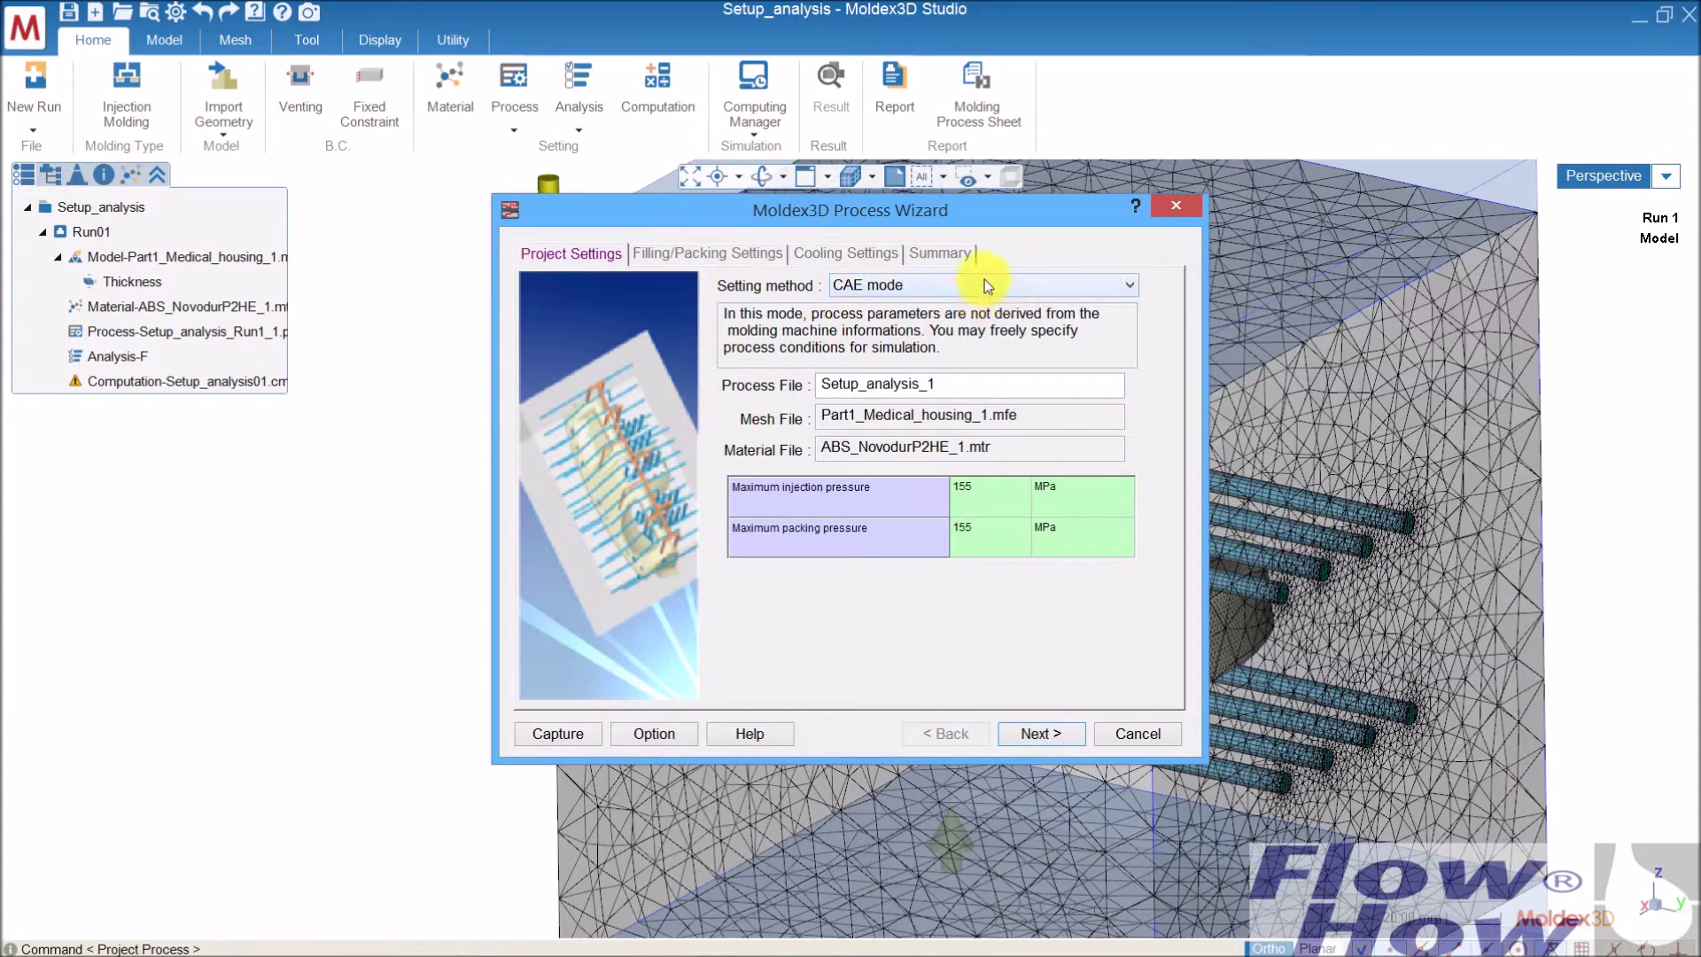
Look at the setting modes offered in the Process Wizard options and cancel without changing Classic Mode.
left_click(656, 734)
left_click(879, 472)
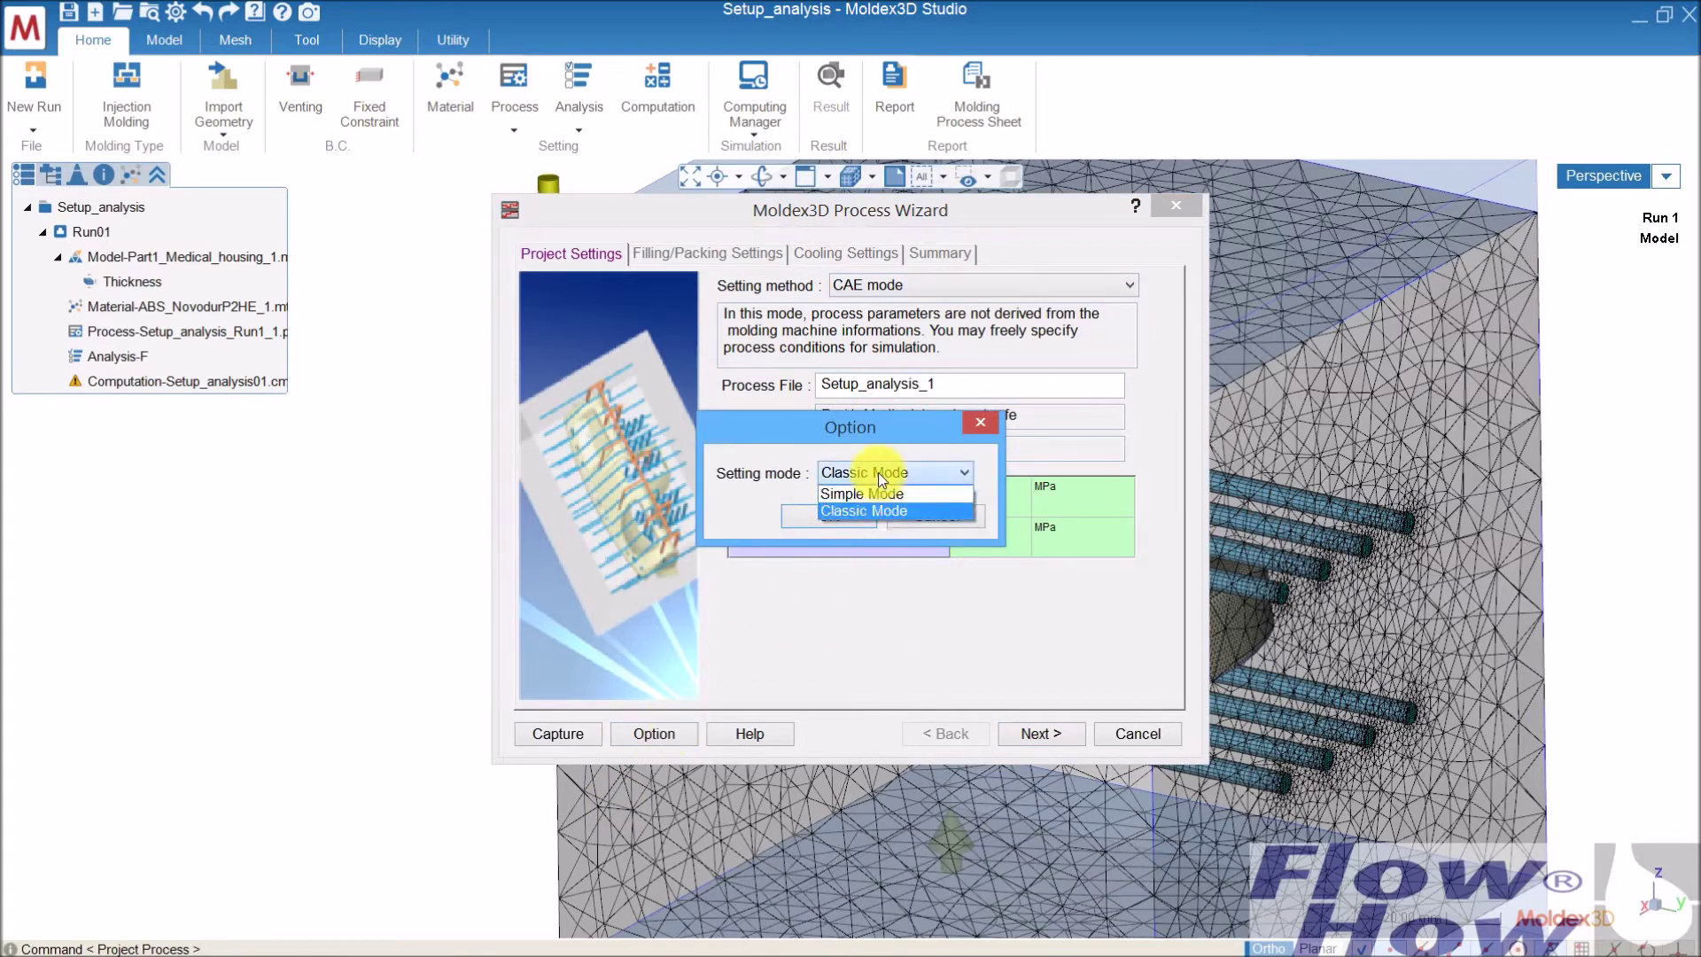
left_click(991, 471)
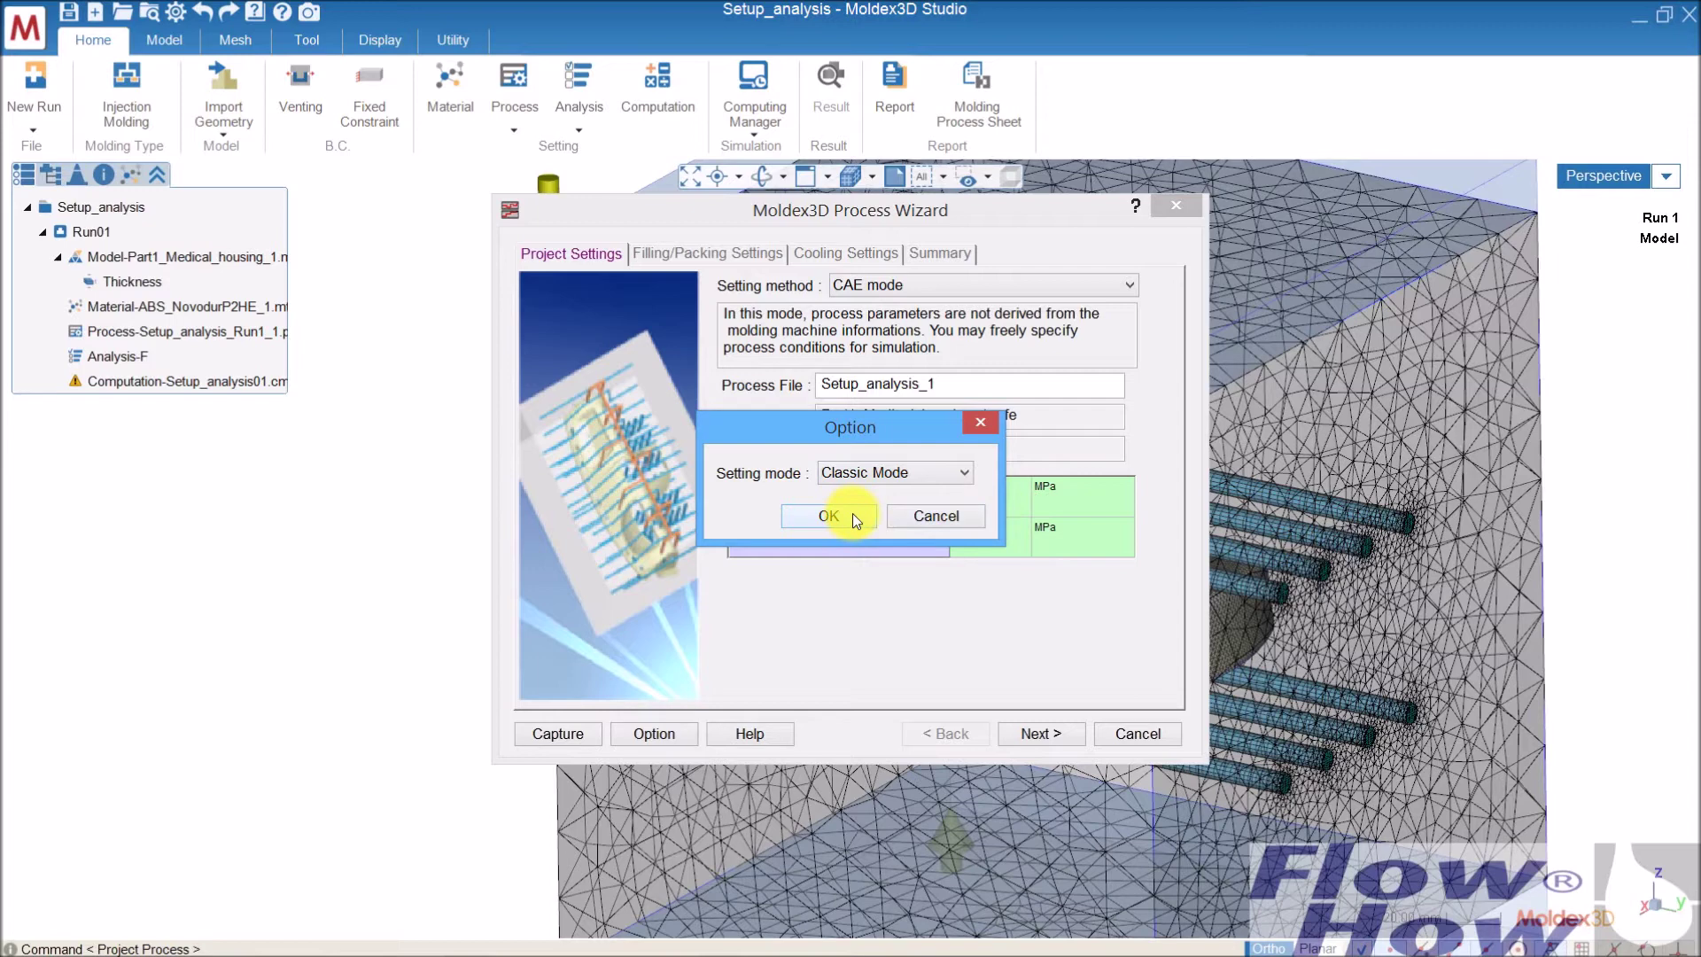
left_click(939, 516)
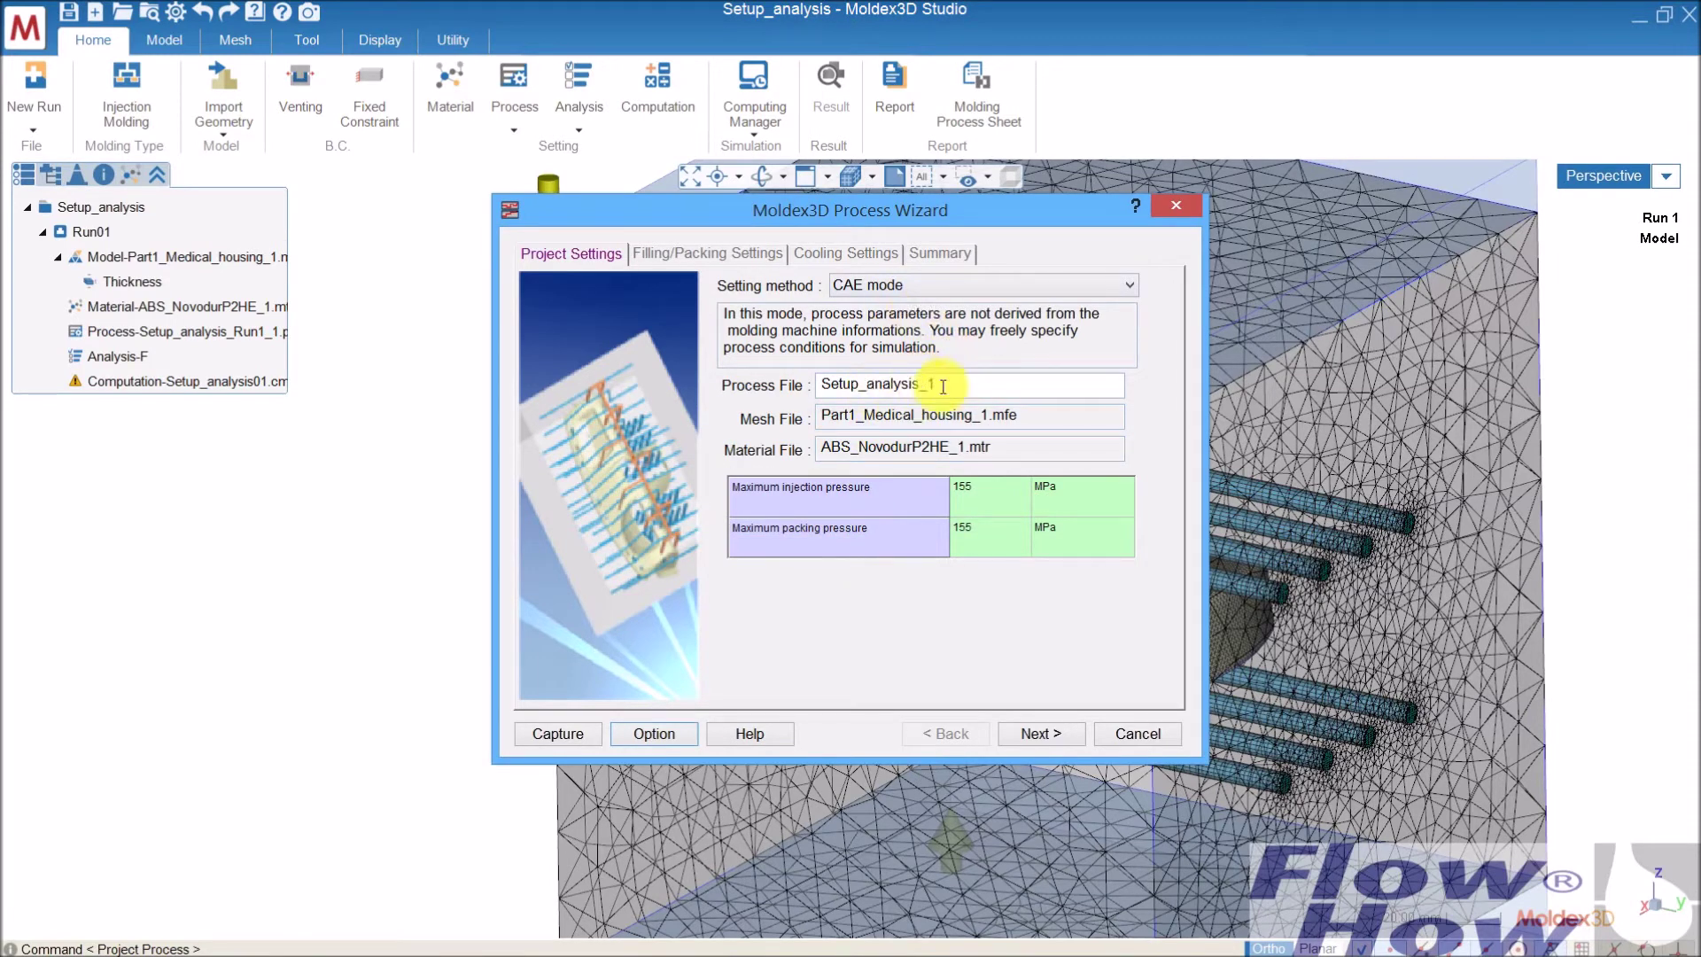
Set the maximum injection pressure to 500 MPa and the maximum packing pressure to 100 MPa, and proceed to the filling/packing settings.
left_click(994, 497)
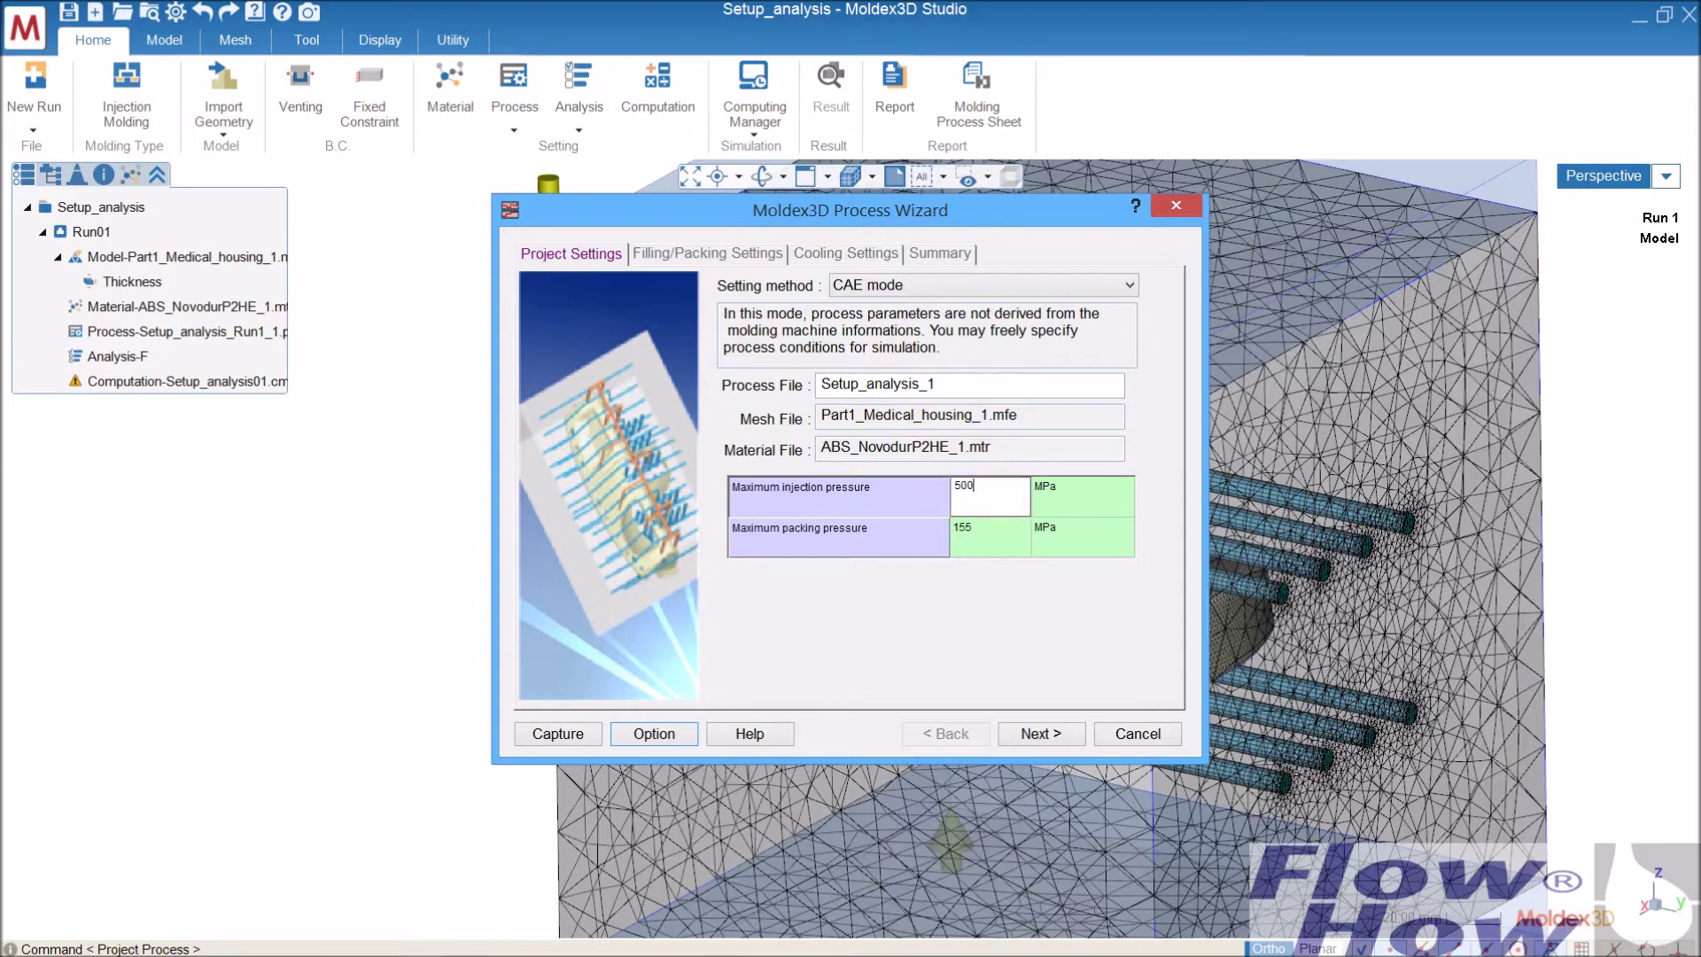
left_click(1009, 540)
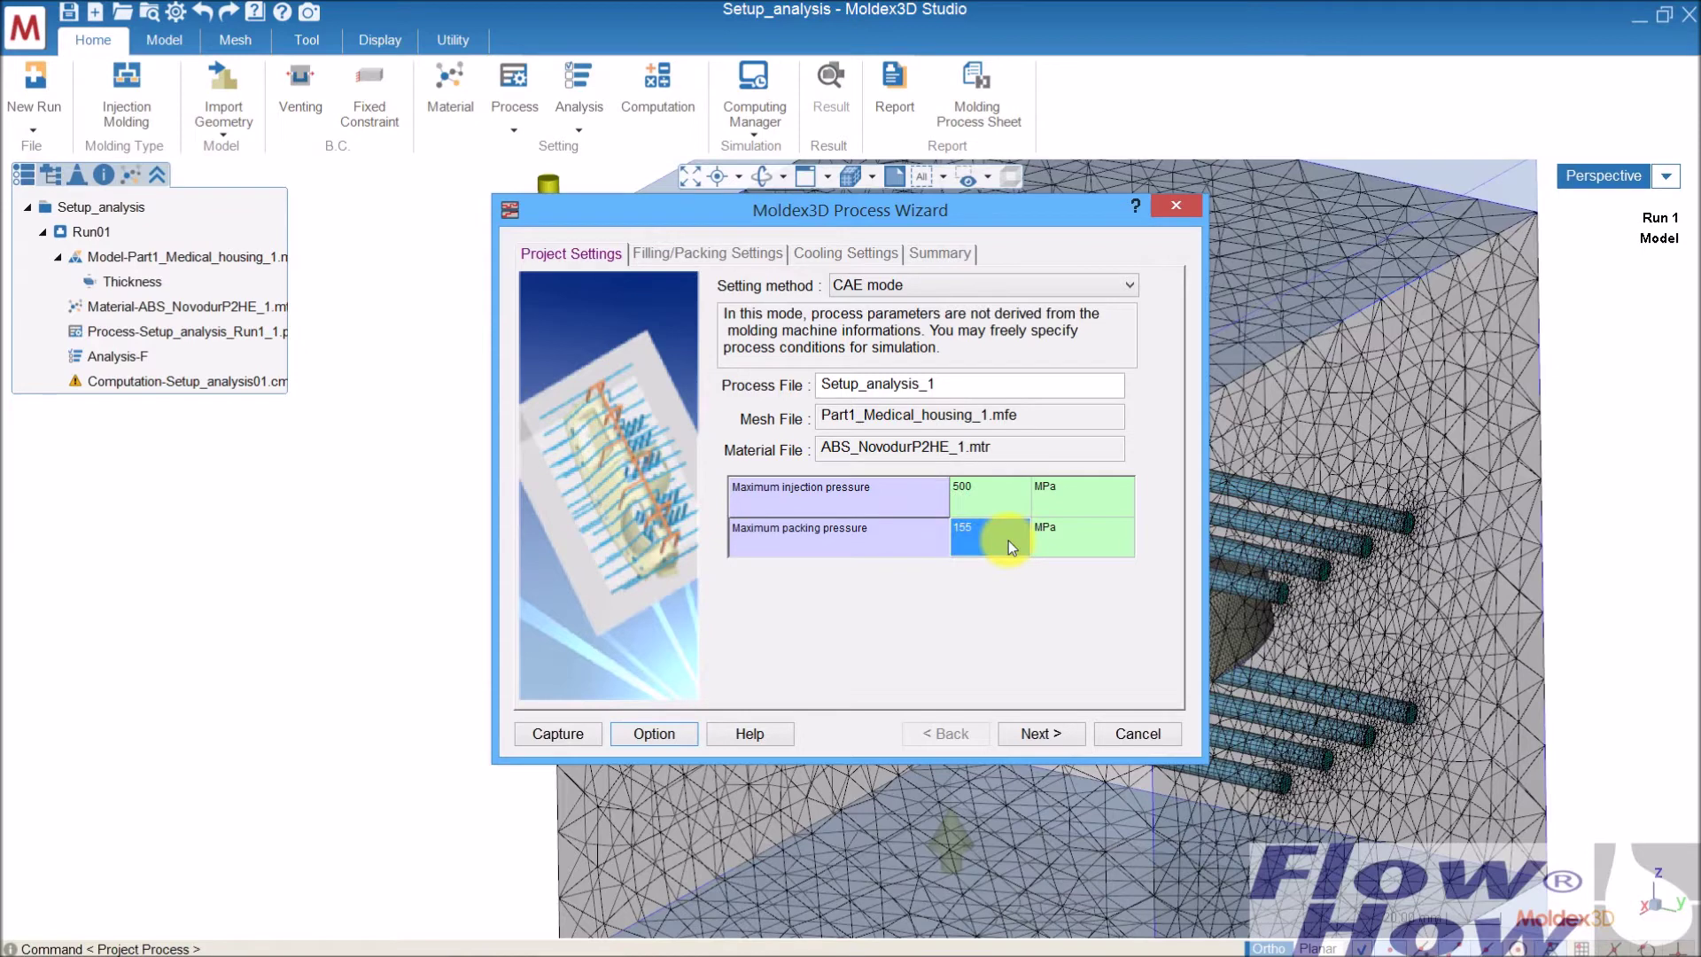
type("100")
left_click(1065, 735)
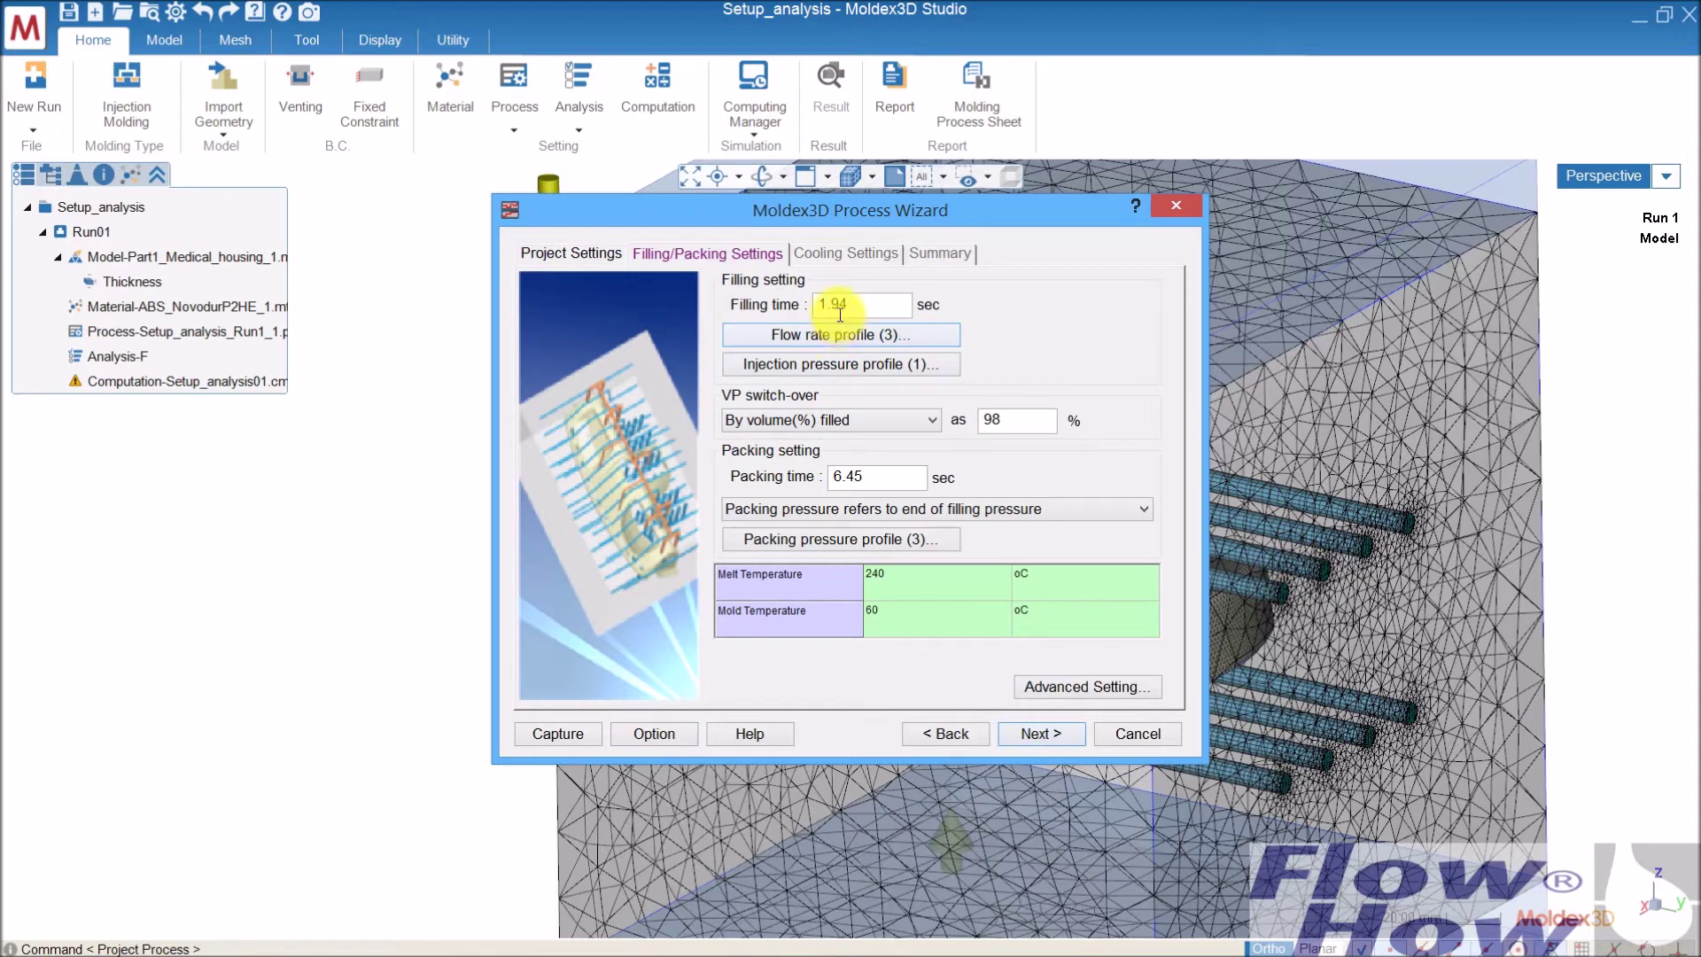
Set the filling time to 1.5 sec.
left_click_drag(860, 302, 767, 301)
type("1.5")
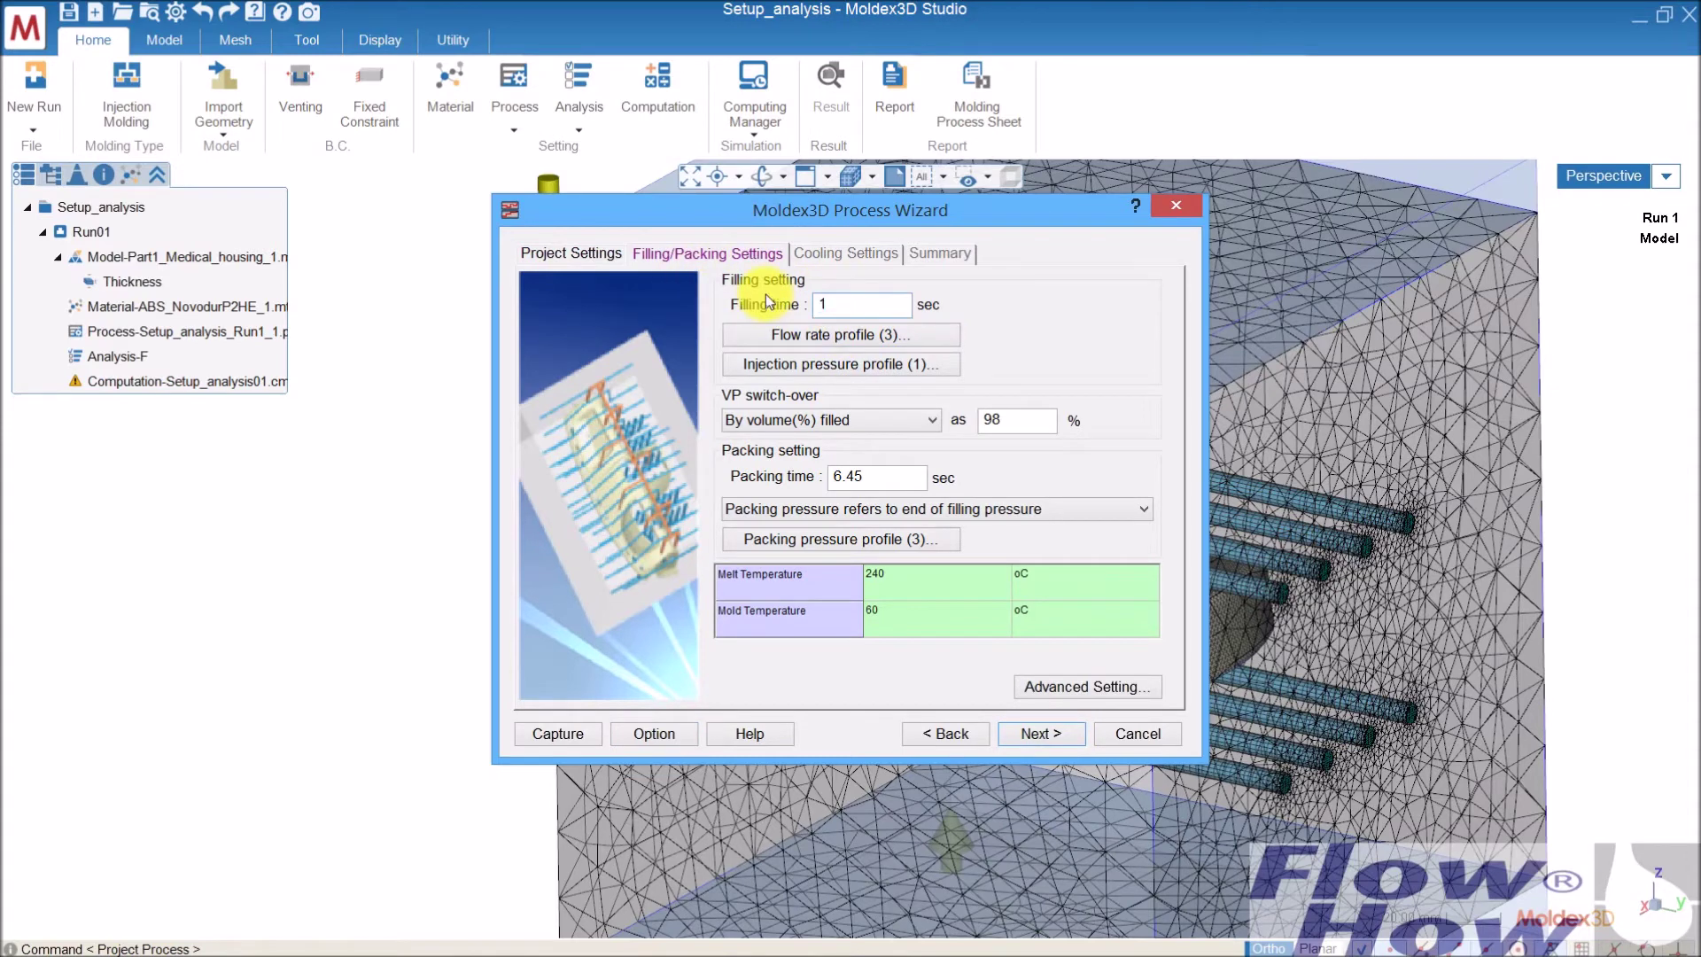
key("BackSpace")
key("BackSpace")
type("5")
Reduce the flow rate profile to a single section and accept it.
left_click(788, 335)
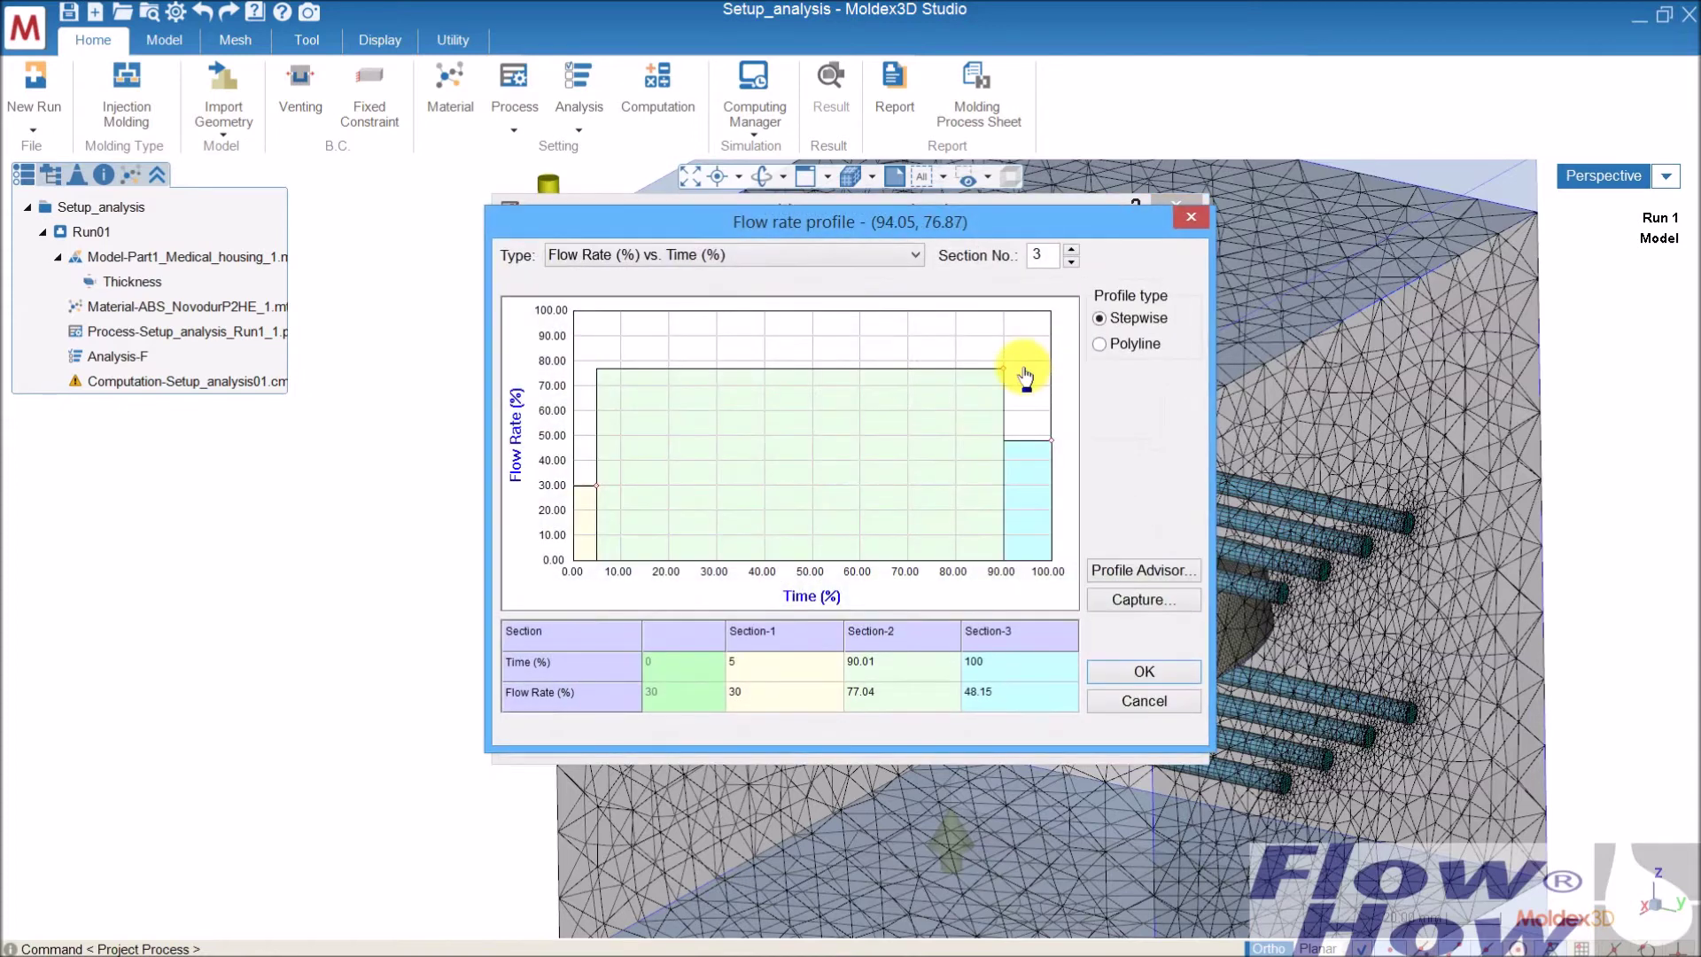
left_click(1071, 262)
left_click(1071, 262)
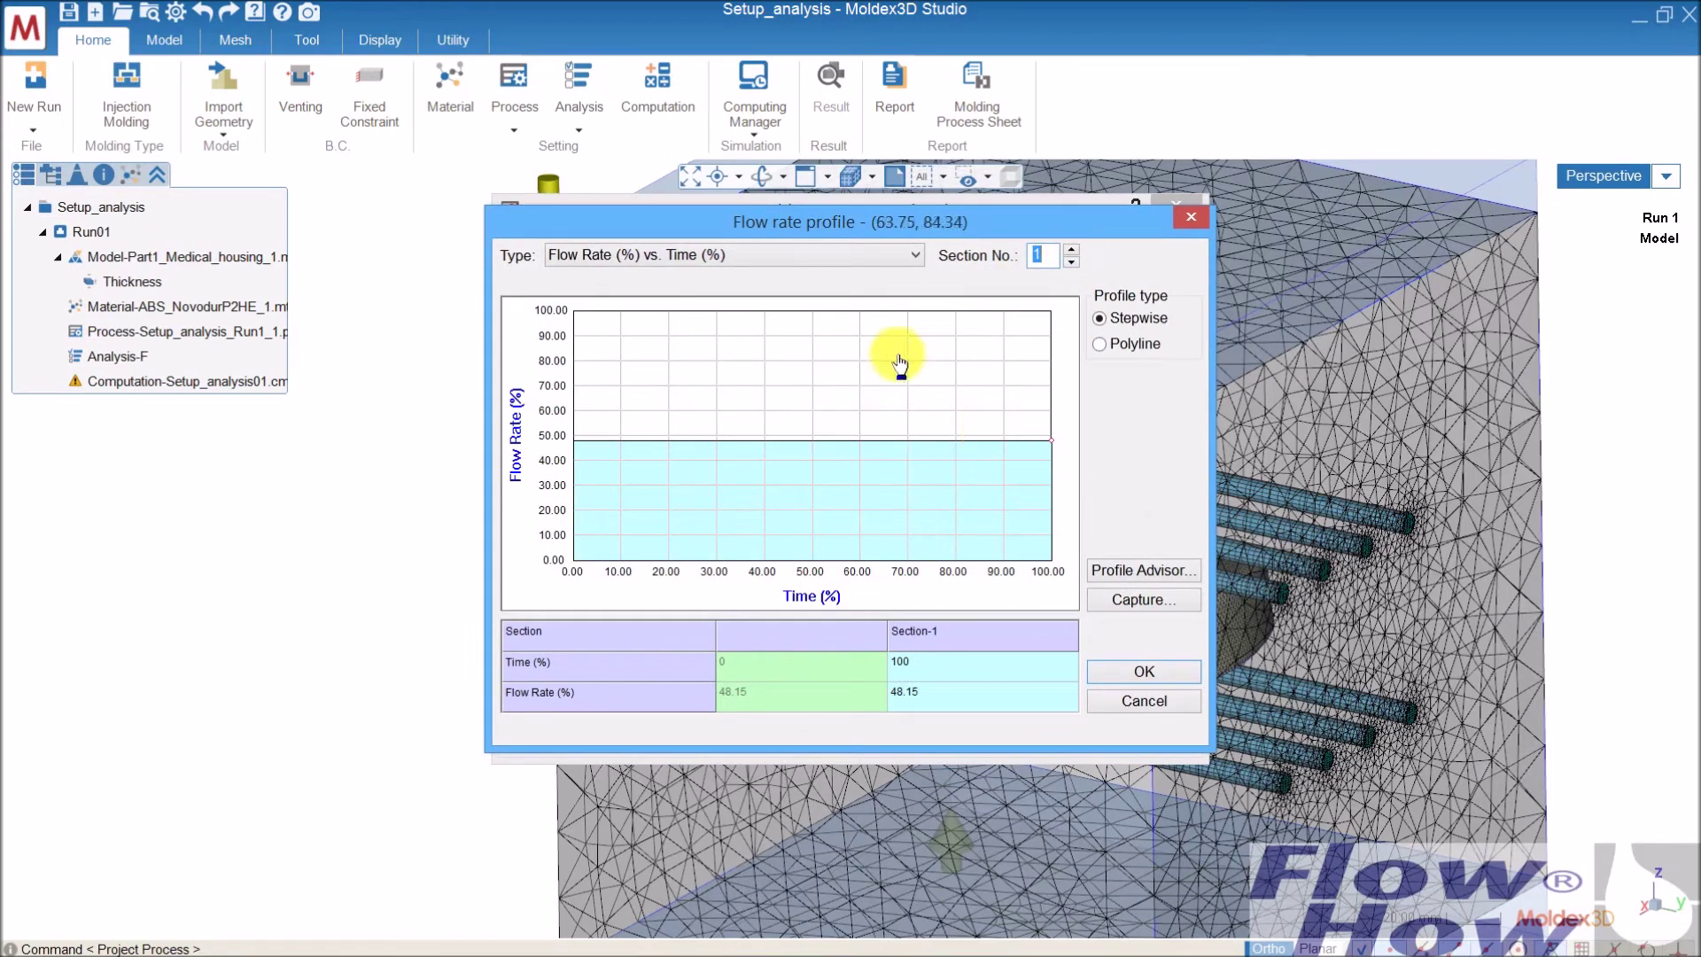
left_click(1137, 671)
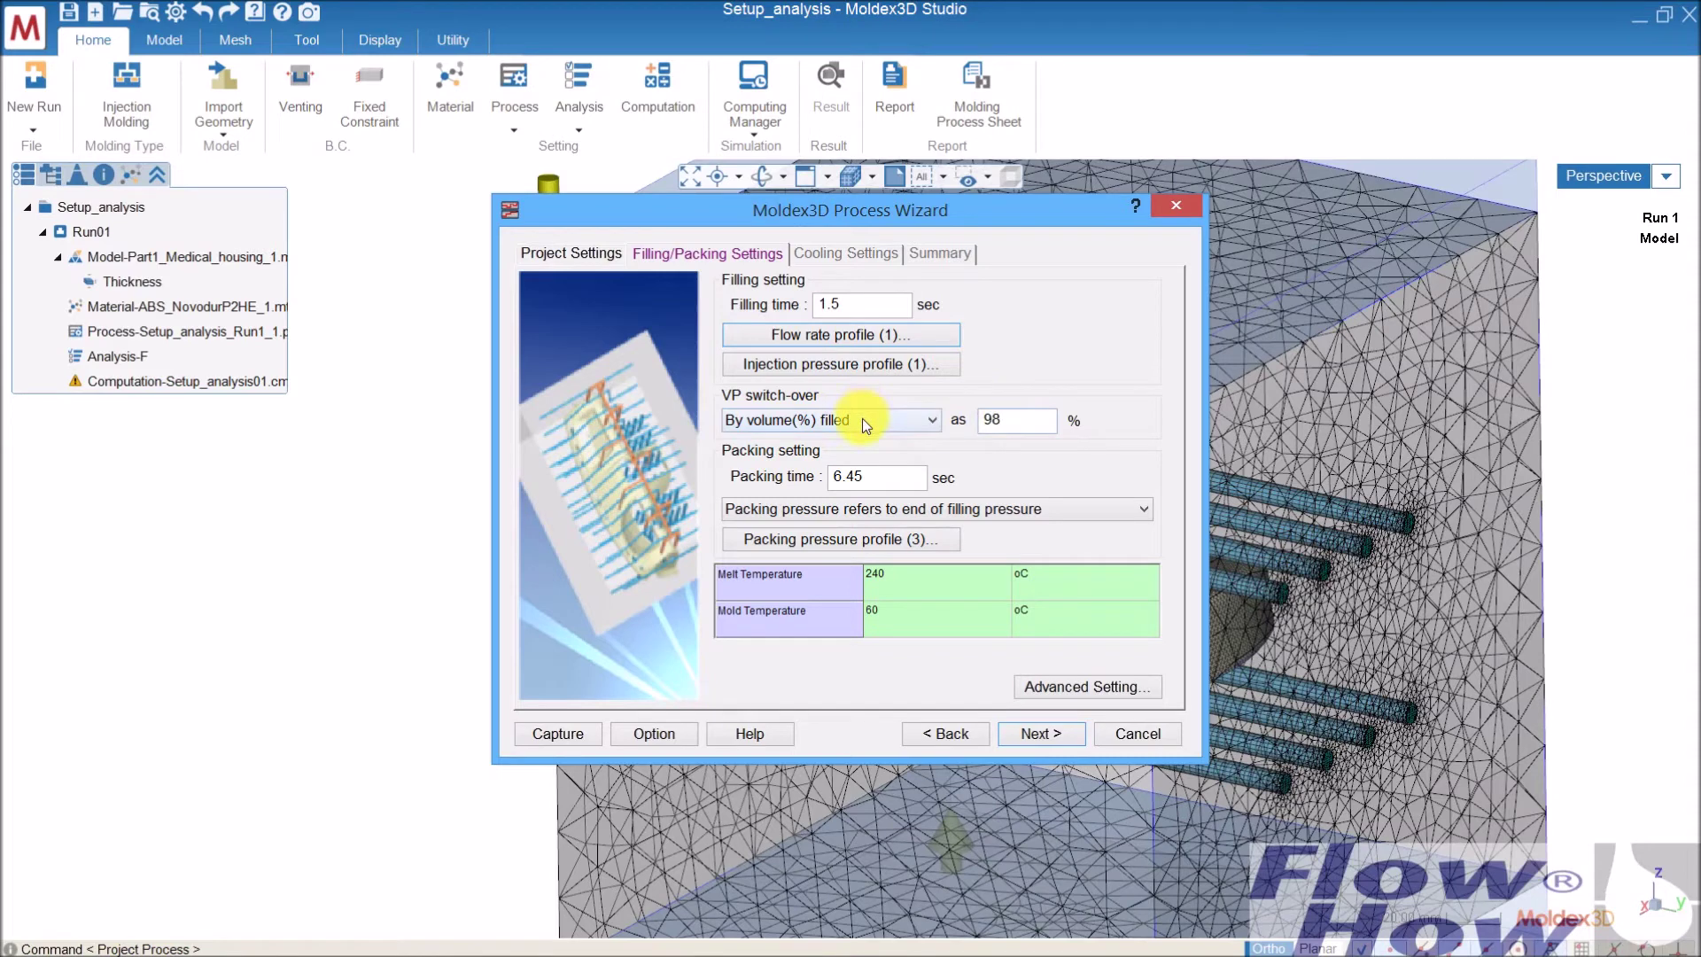
Set the packing time to 15 sec and make the packing pressure refer to machine pressure.
left_click_drag(865, 476, 819, 479)
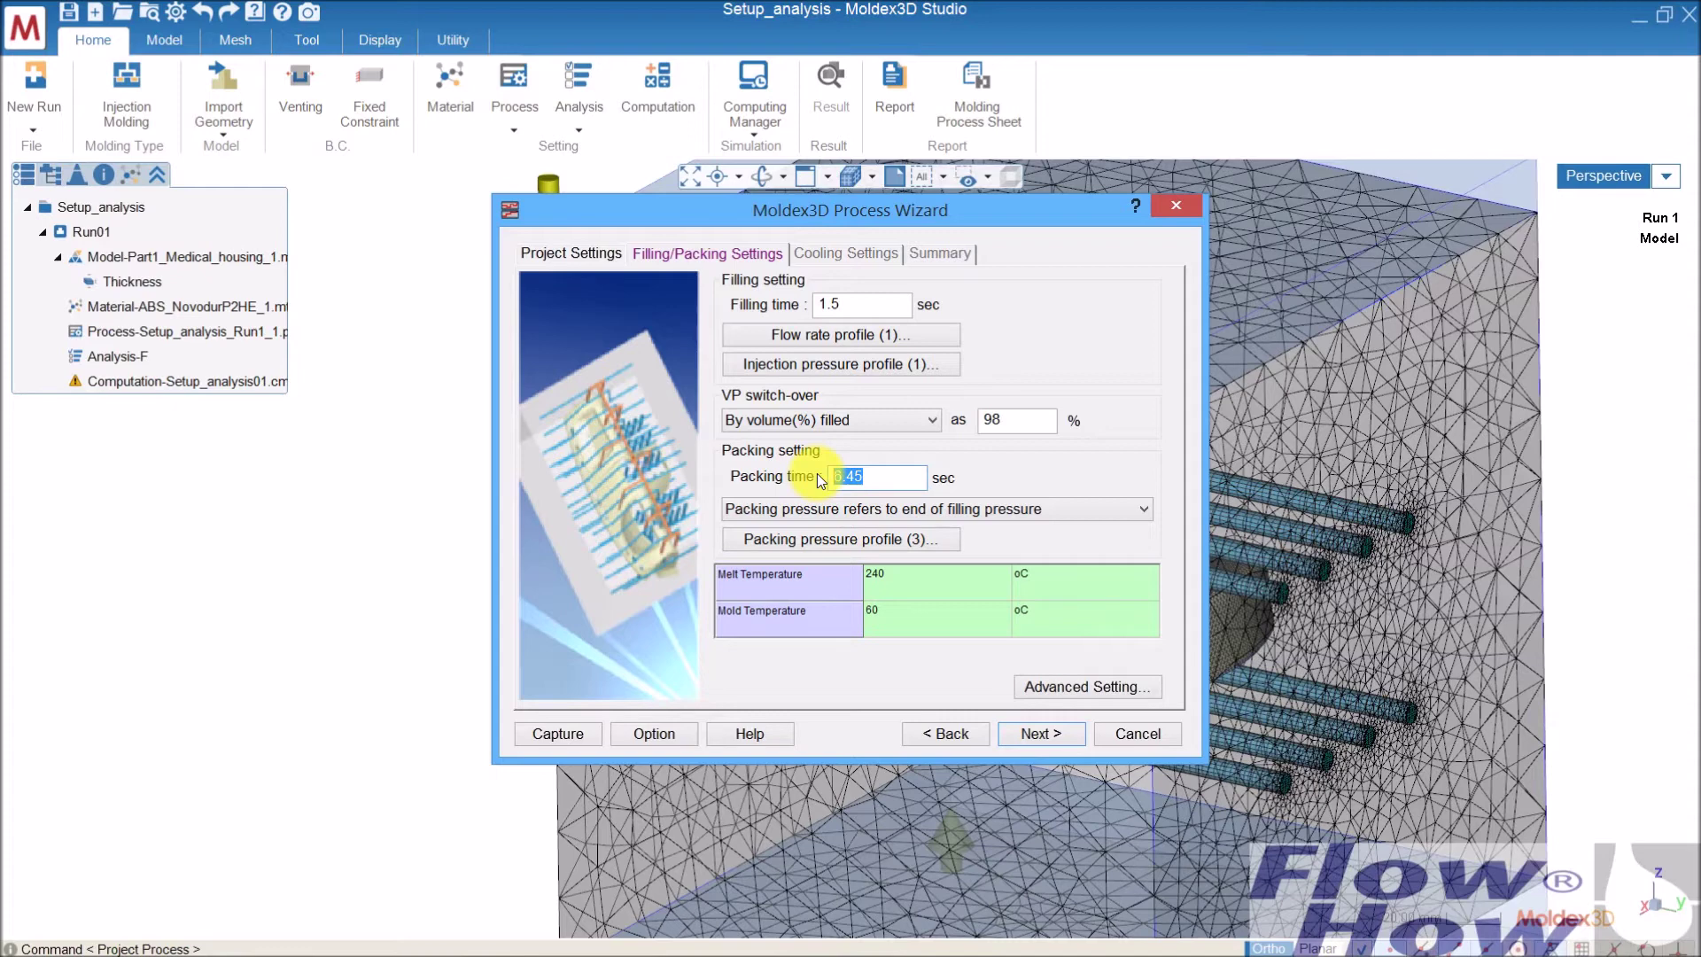
type("15")
left_click(964, 508)
left_click(957, 529)
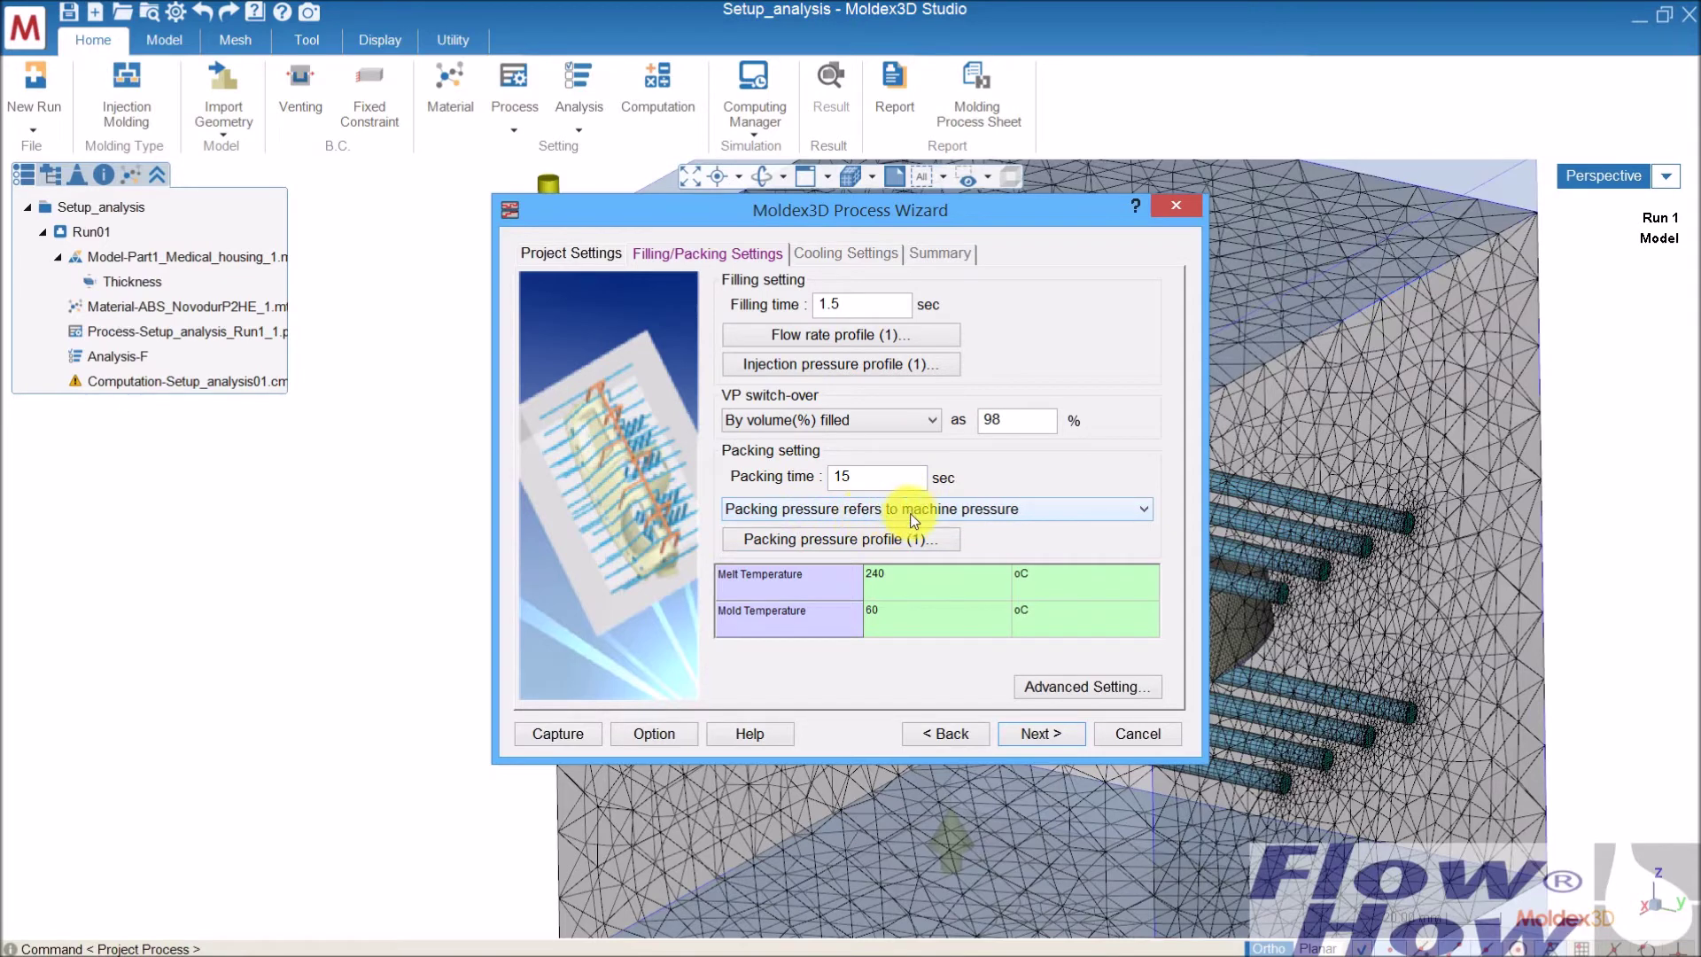
left_click(980, 507)
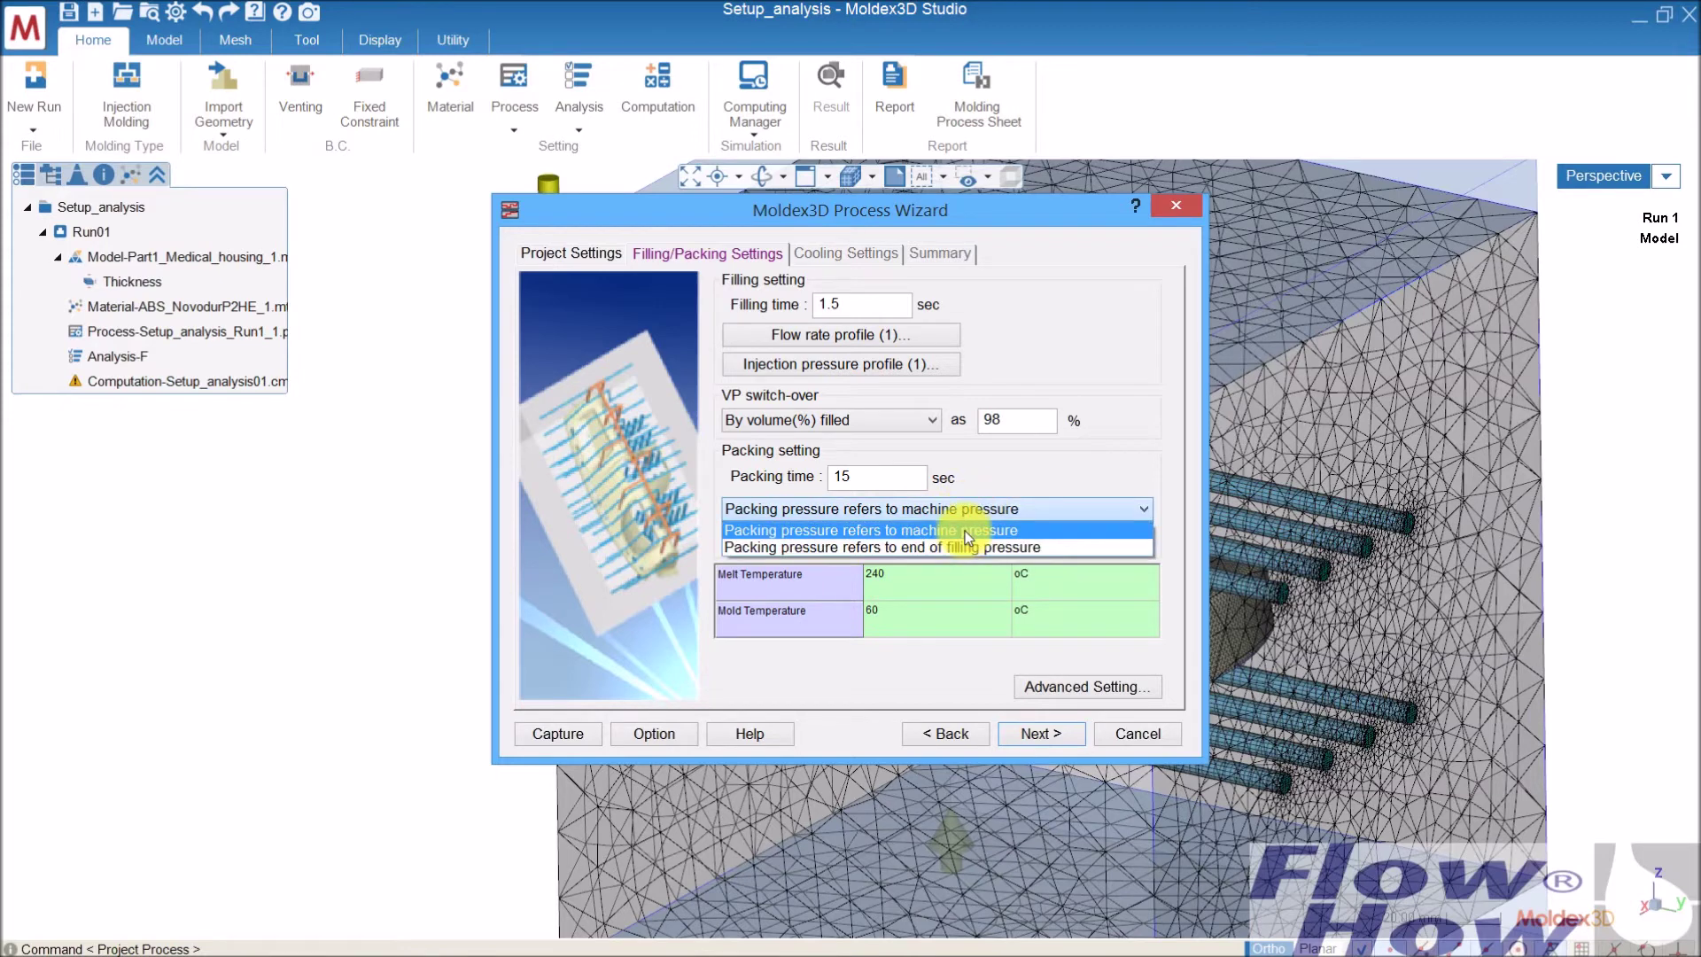
left_click(965, 530)
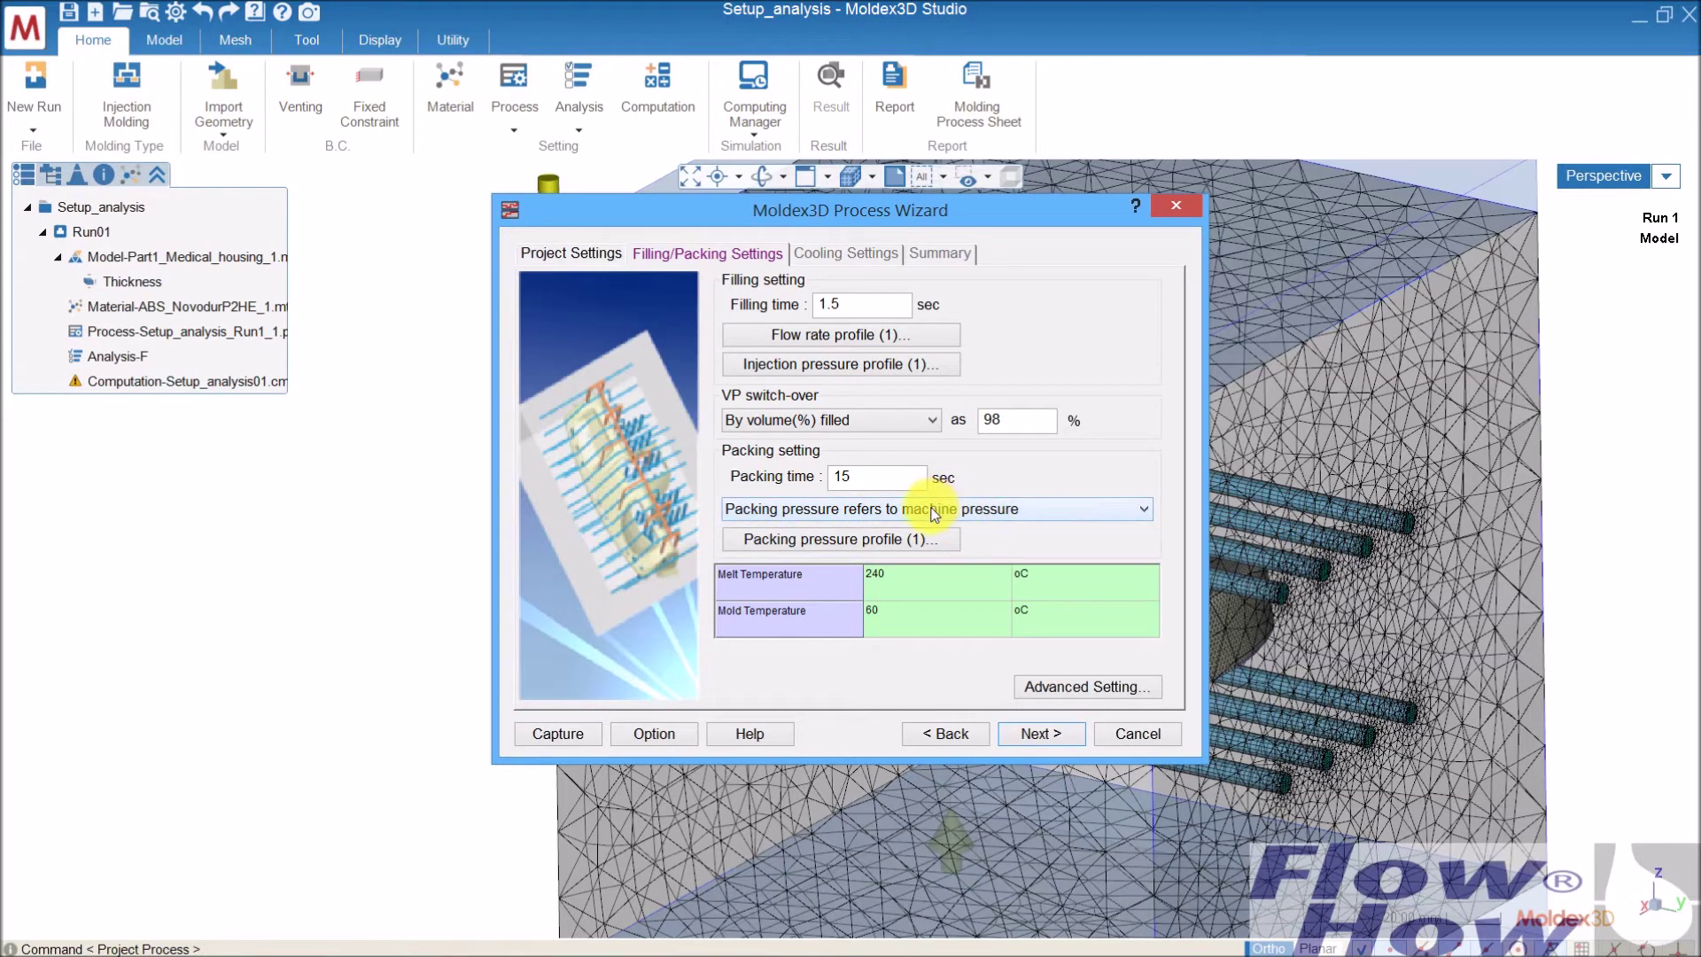
Define the packing pressure profile as Packing Pressure (MPa) vs. Time (sec) with 40 MPa in its single section.
left_click(838, 541)
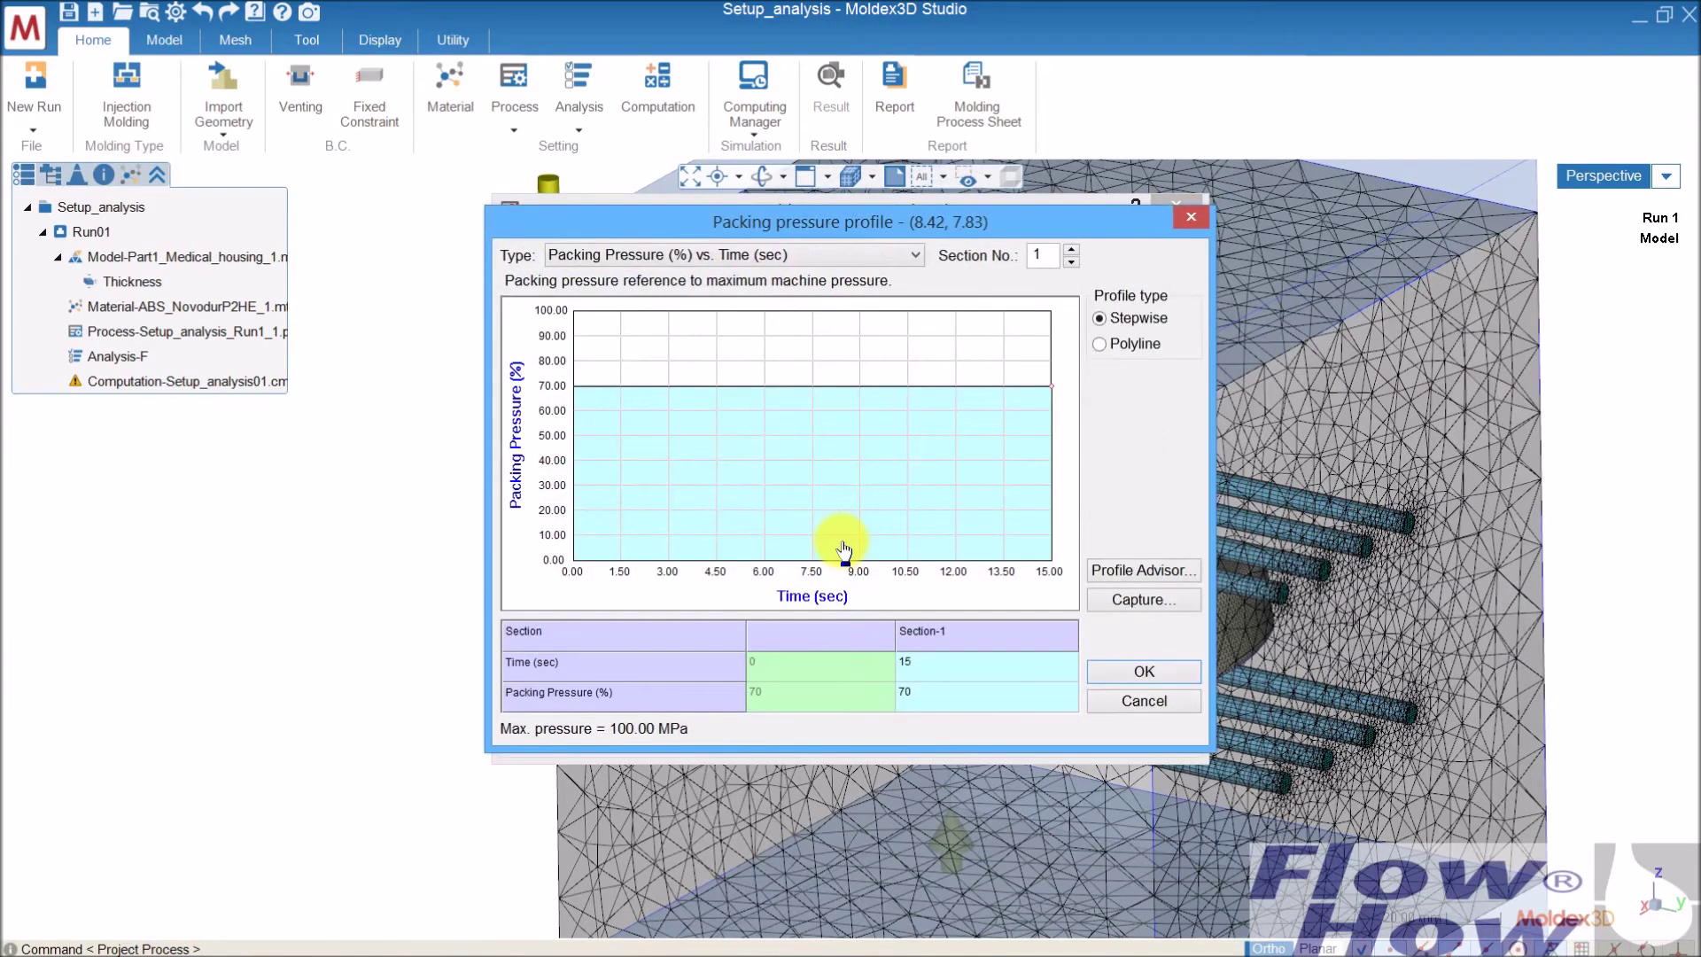
left_click(834, 253)
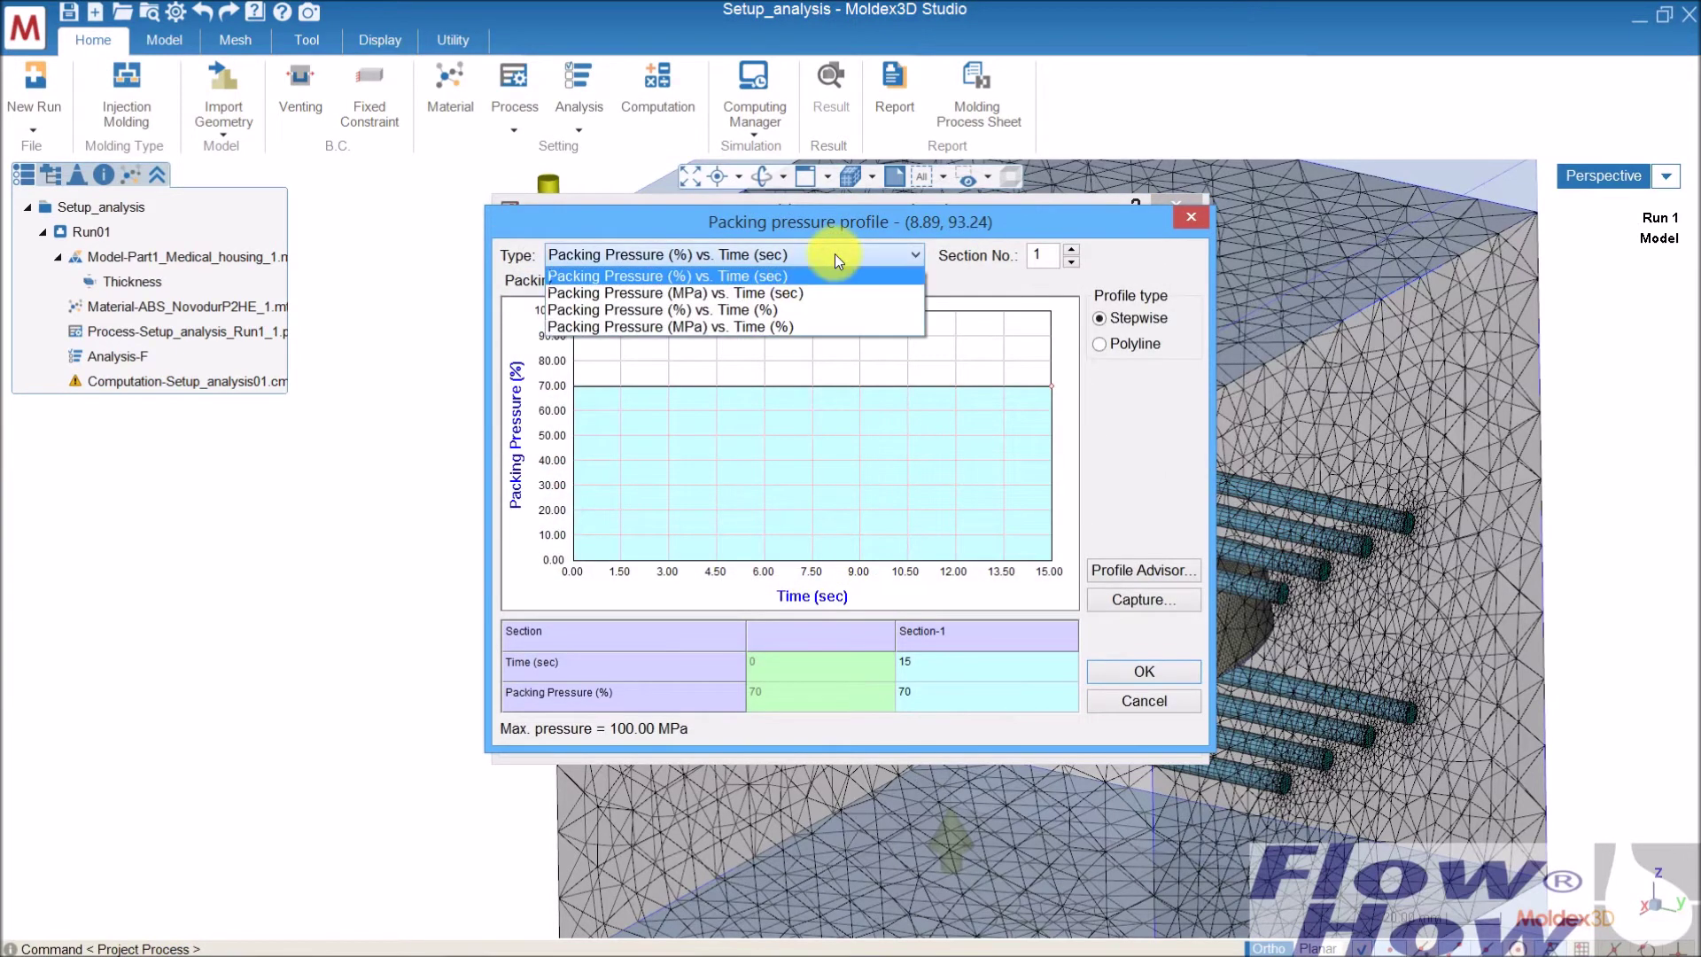
left_click(714, 293)
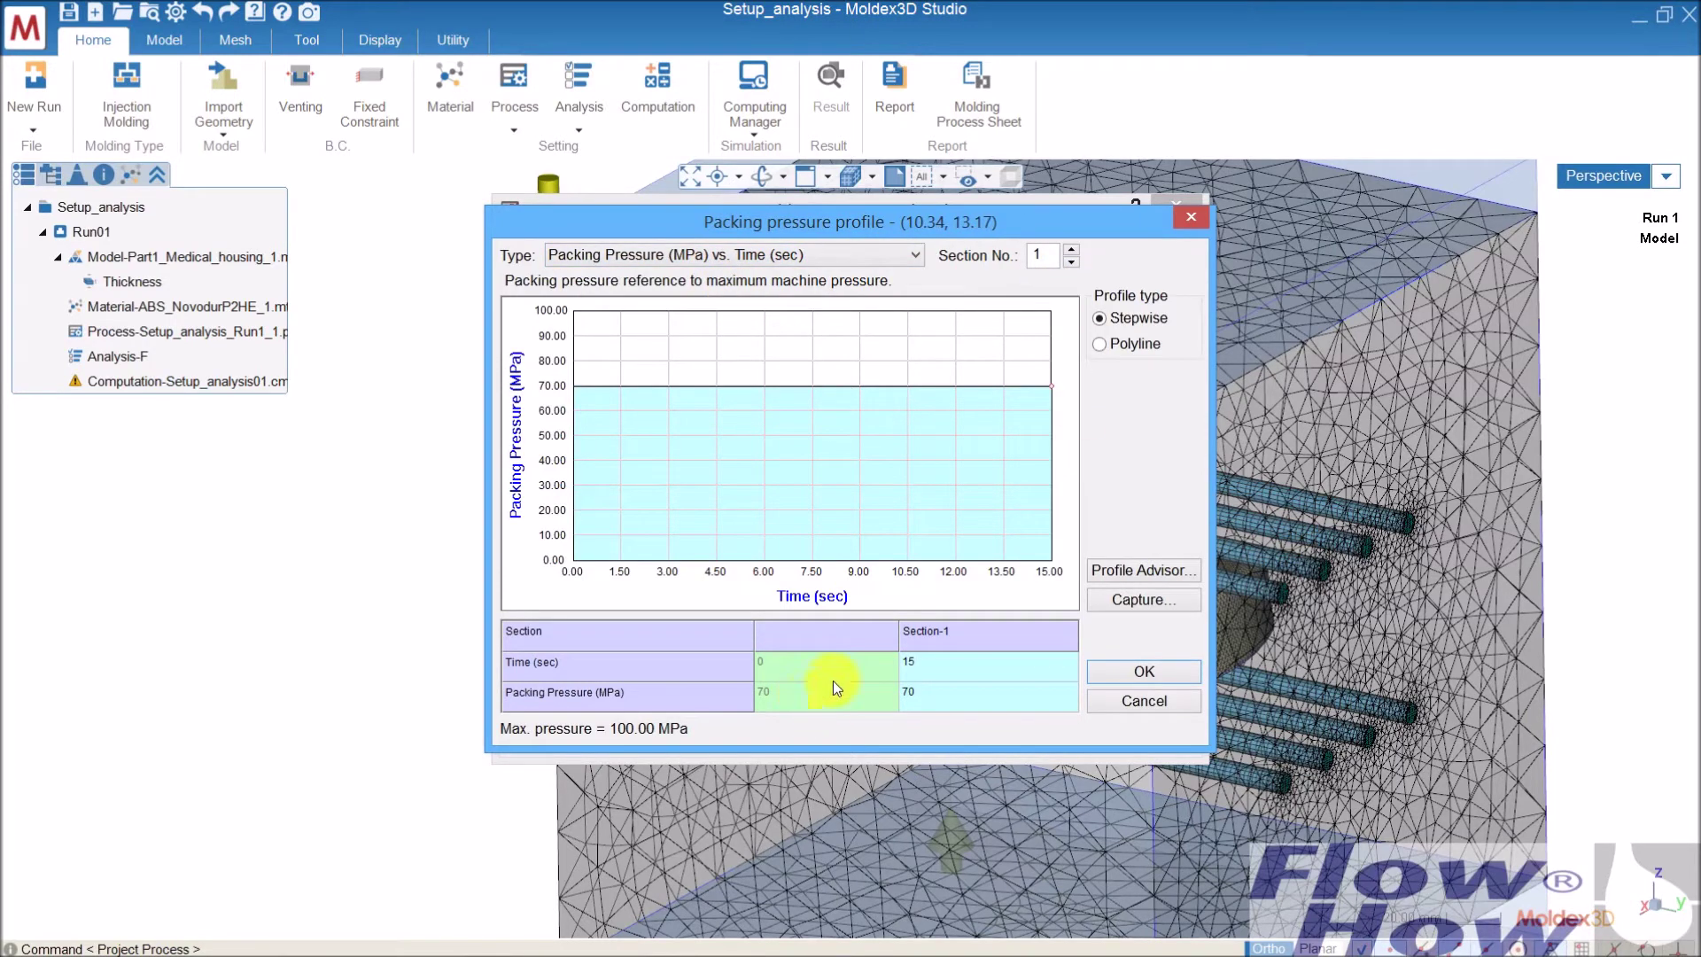
left_click(955, 709)
type("40")
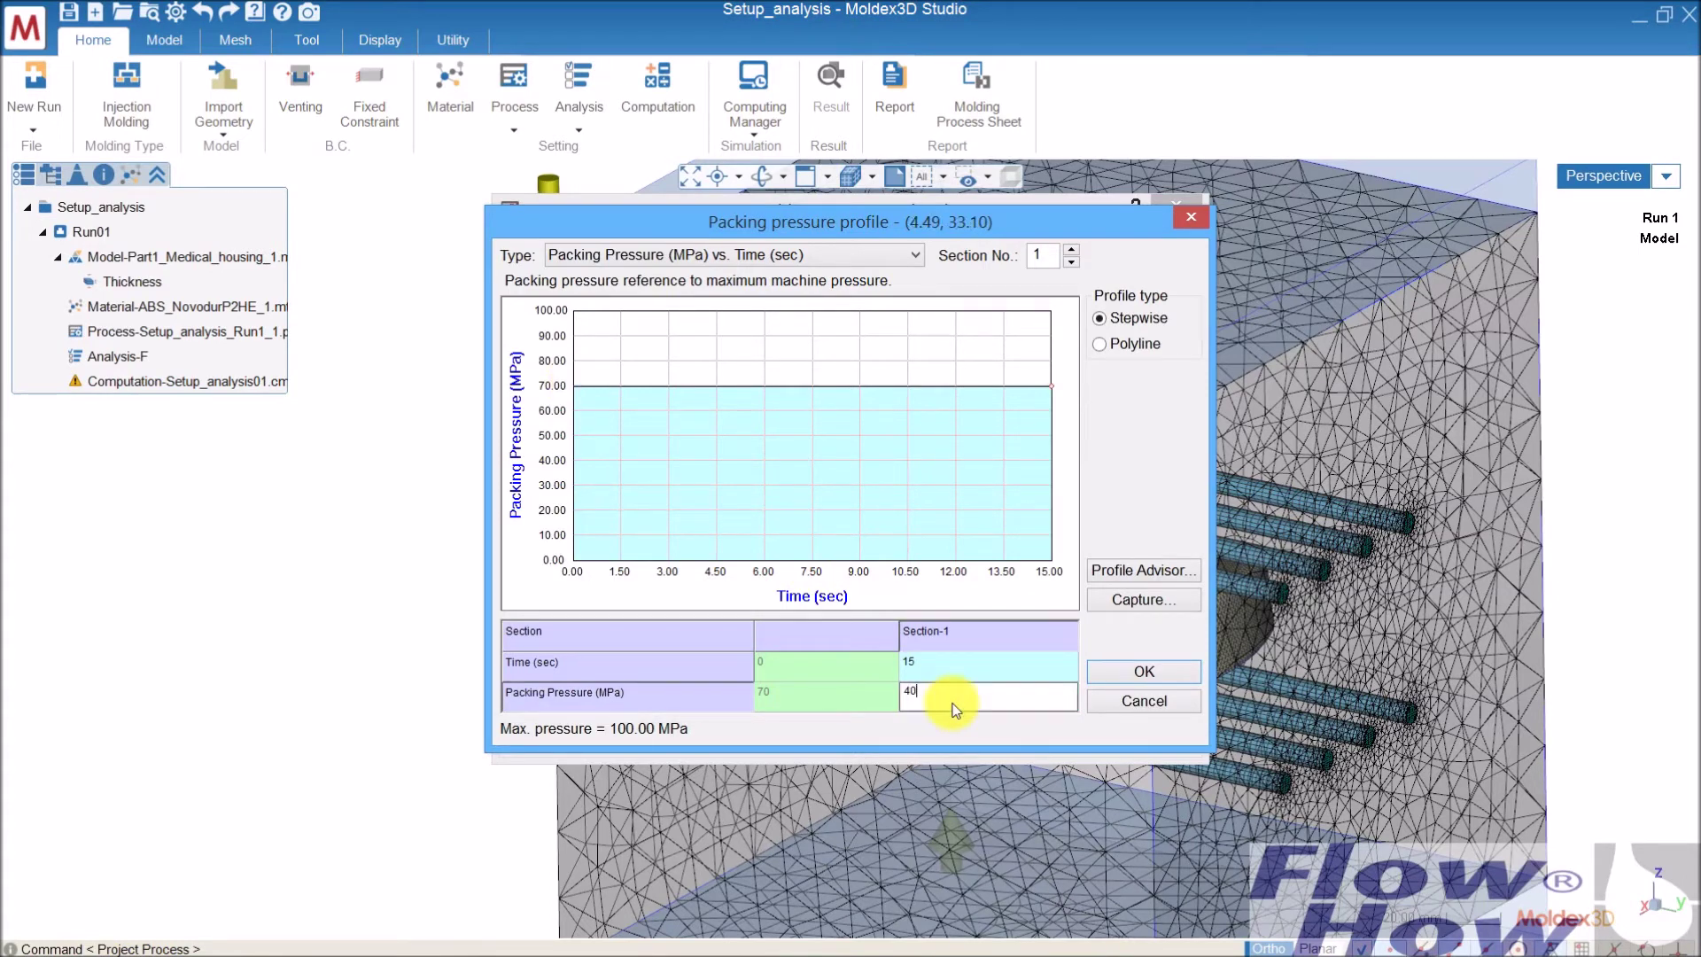
key("Return")
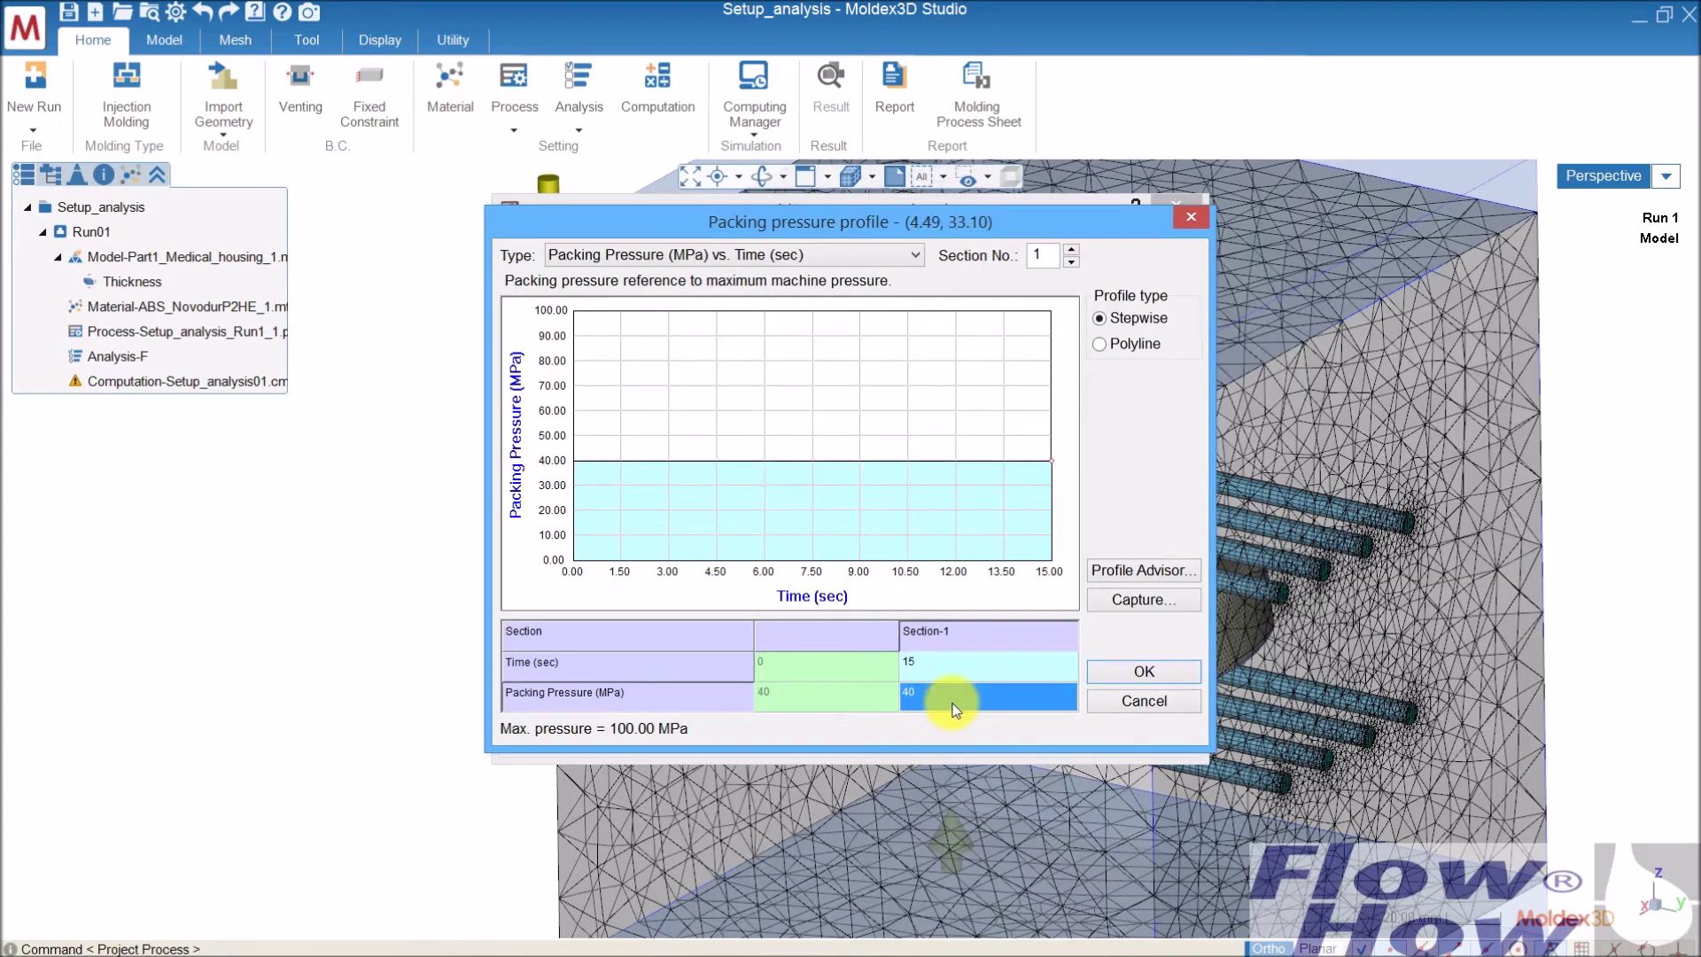
left_click(1145, 670)
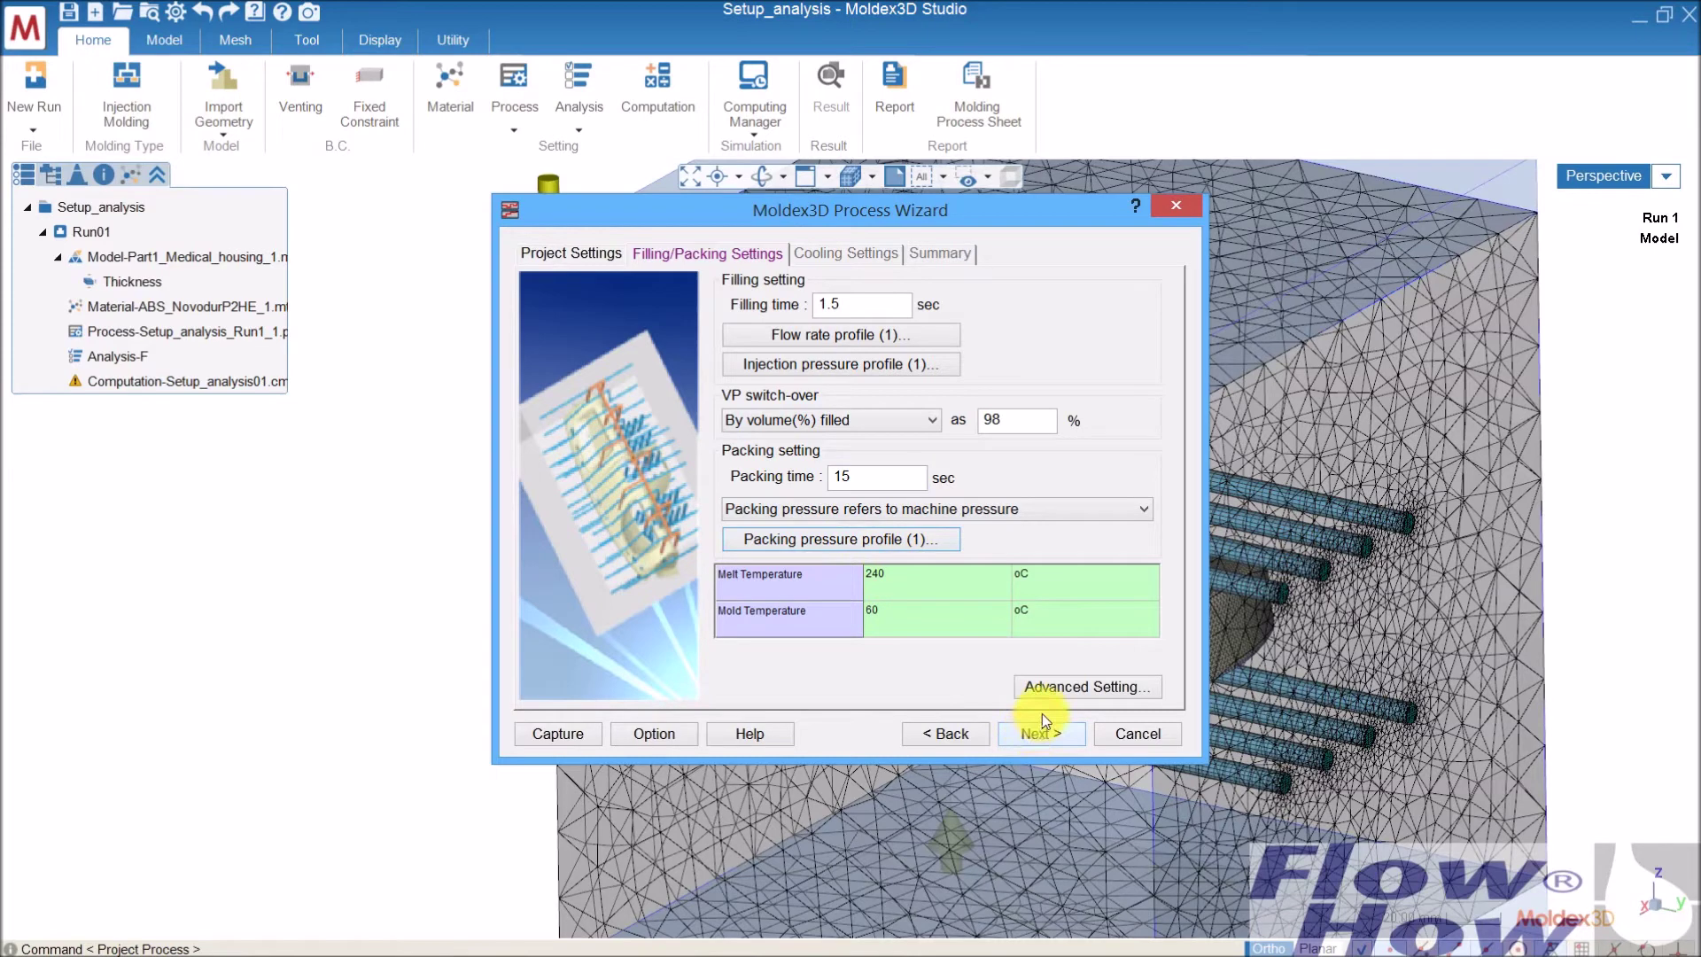
Proceed to the cooling settings and change the cooling method to Transient, accepting the possible reset of the cooling channel settings.
left_click(1058, 737)
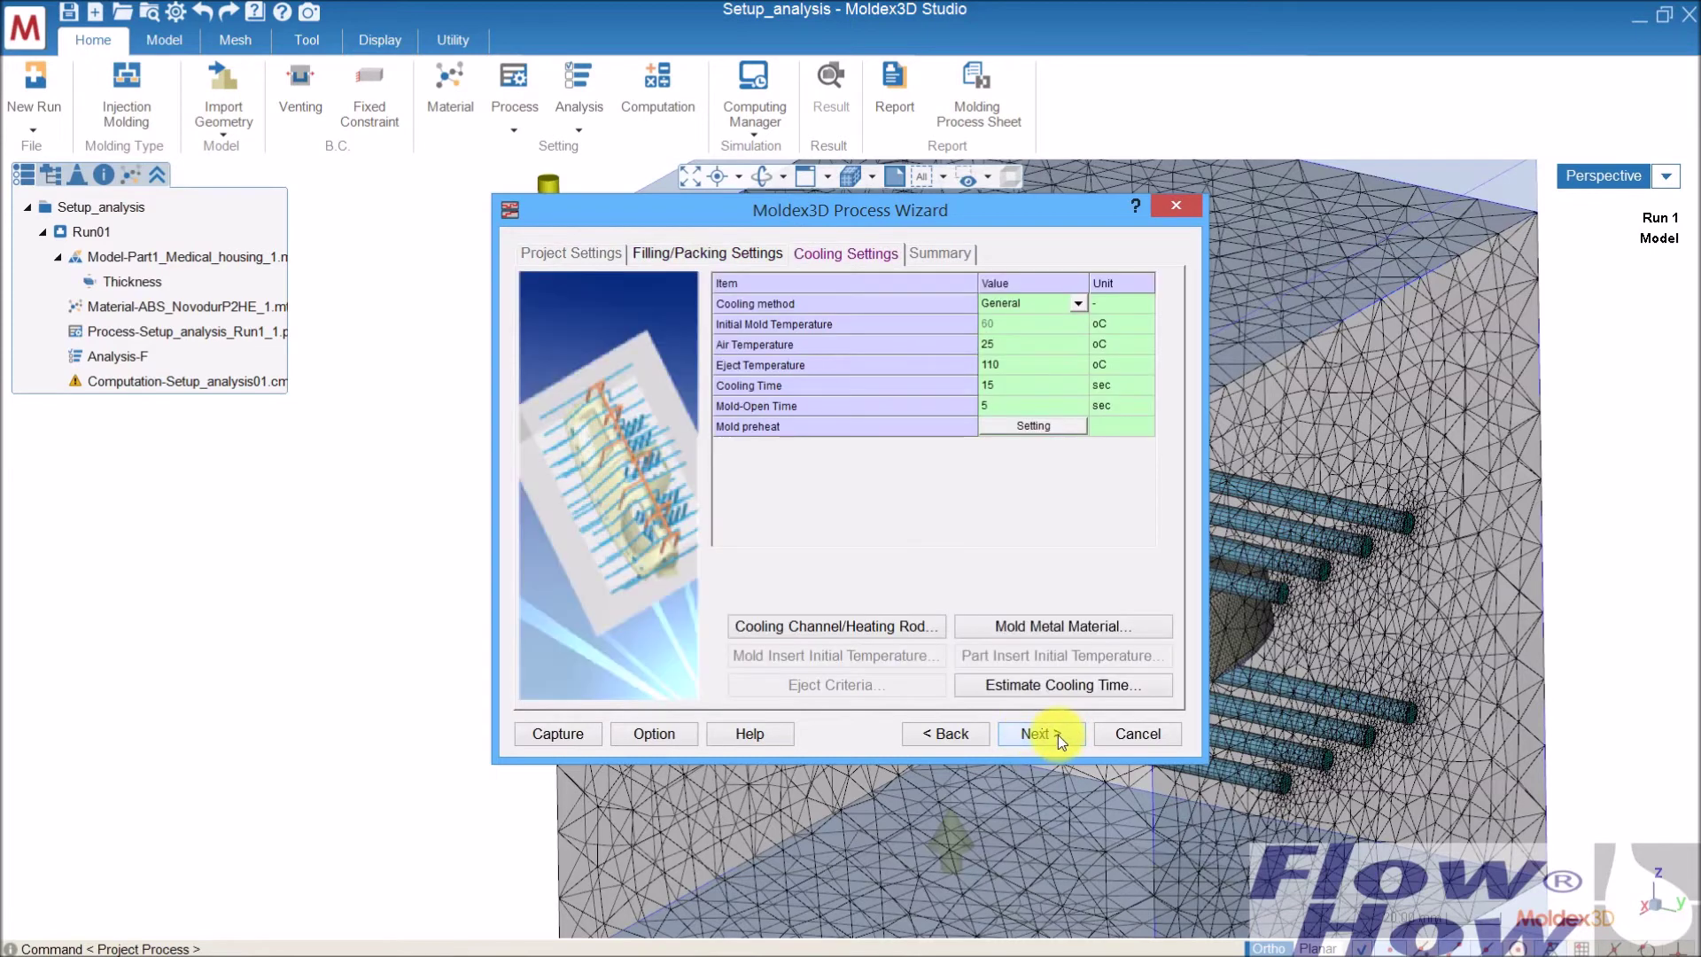
left_click(1081, 302)
left_click(1081, 303)
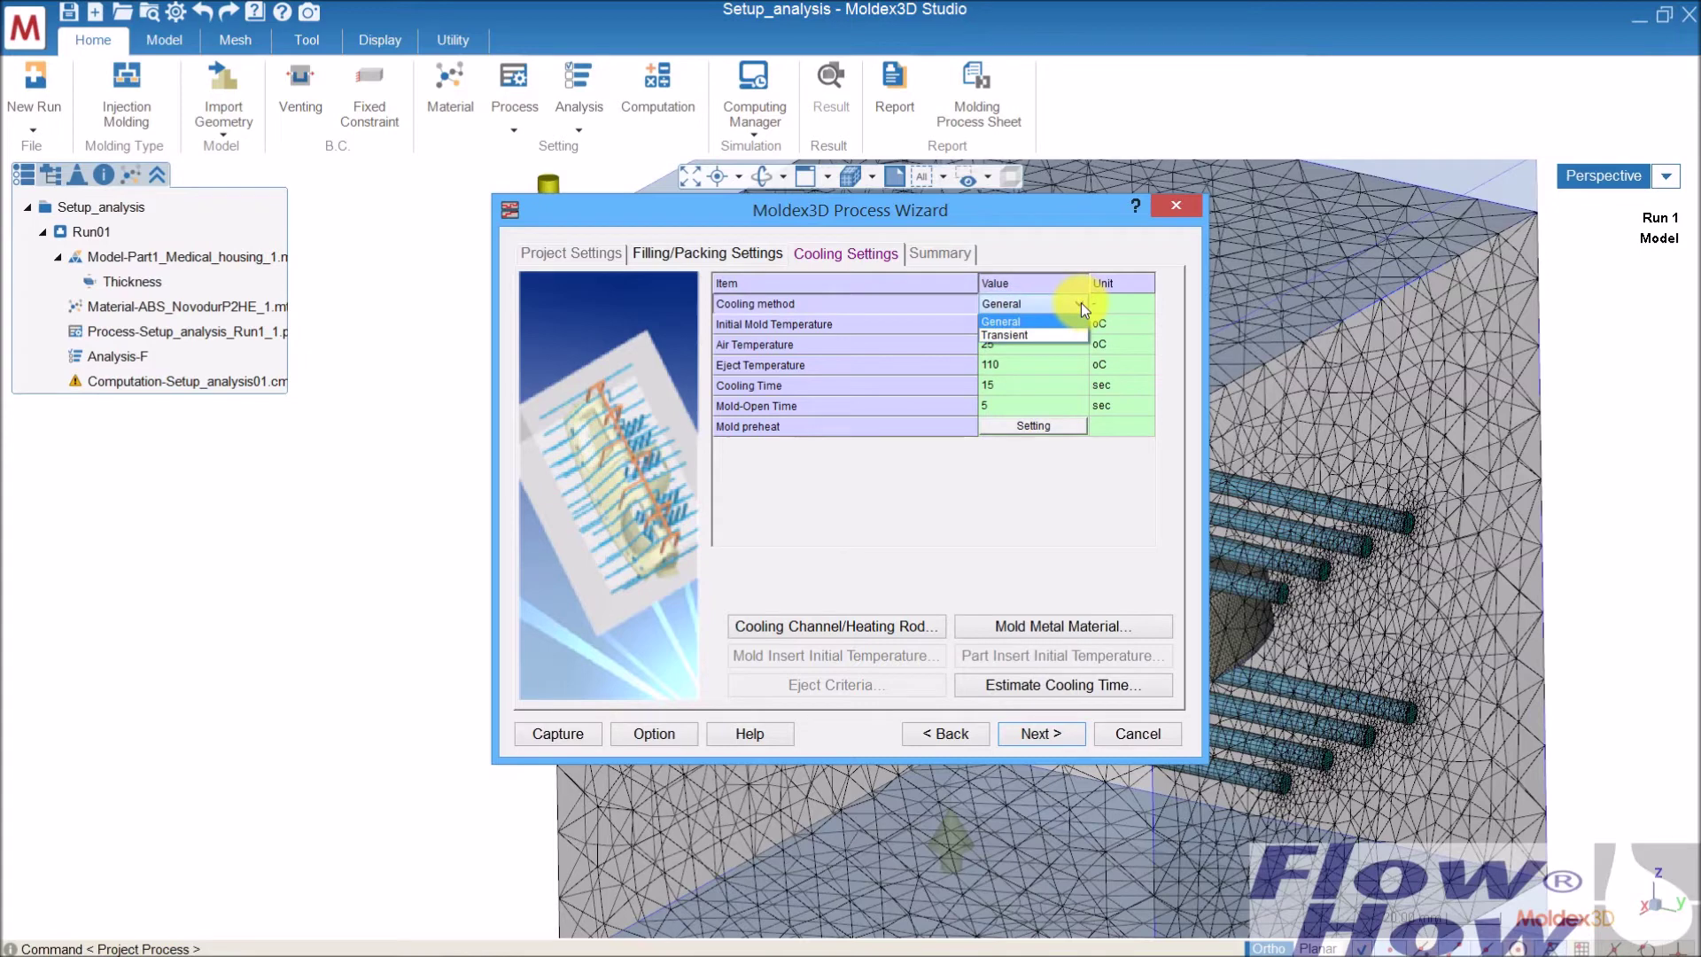
left_click(1082, 303)
left_click(1081, 302)
left_click(1082, 302)
left_click(1081, 303)
left_click(1063, 335)
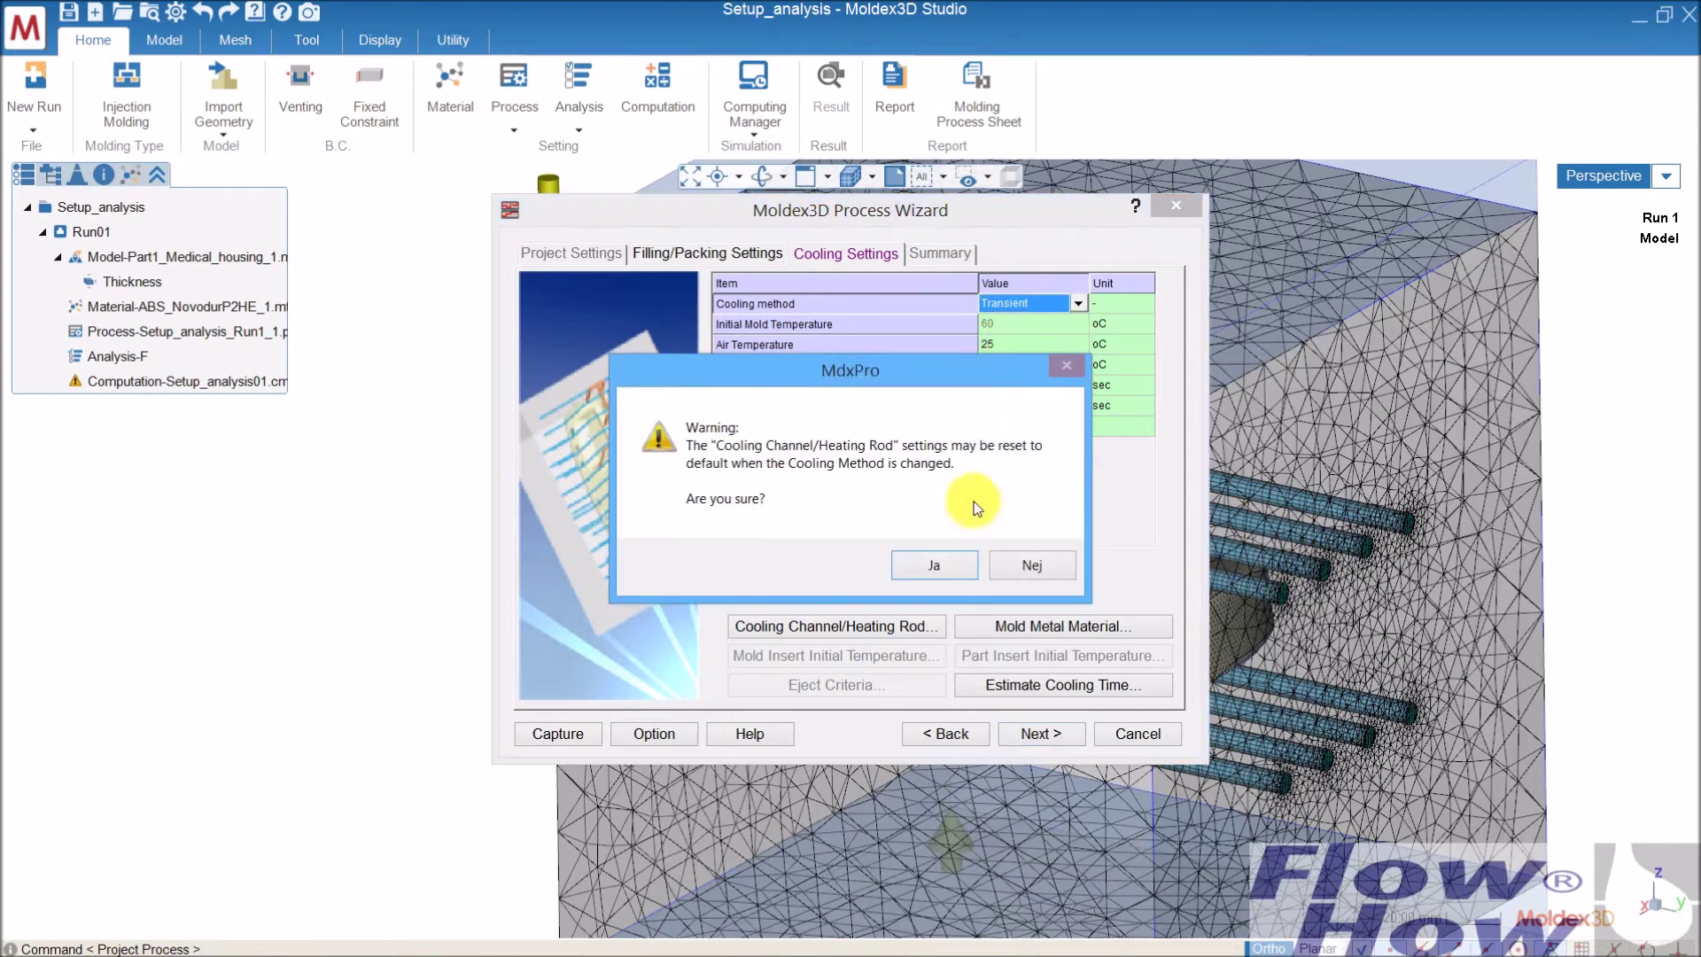
left_click(933, 567)
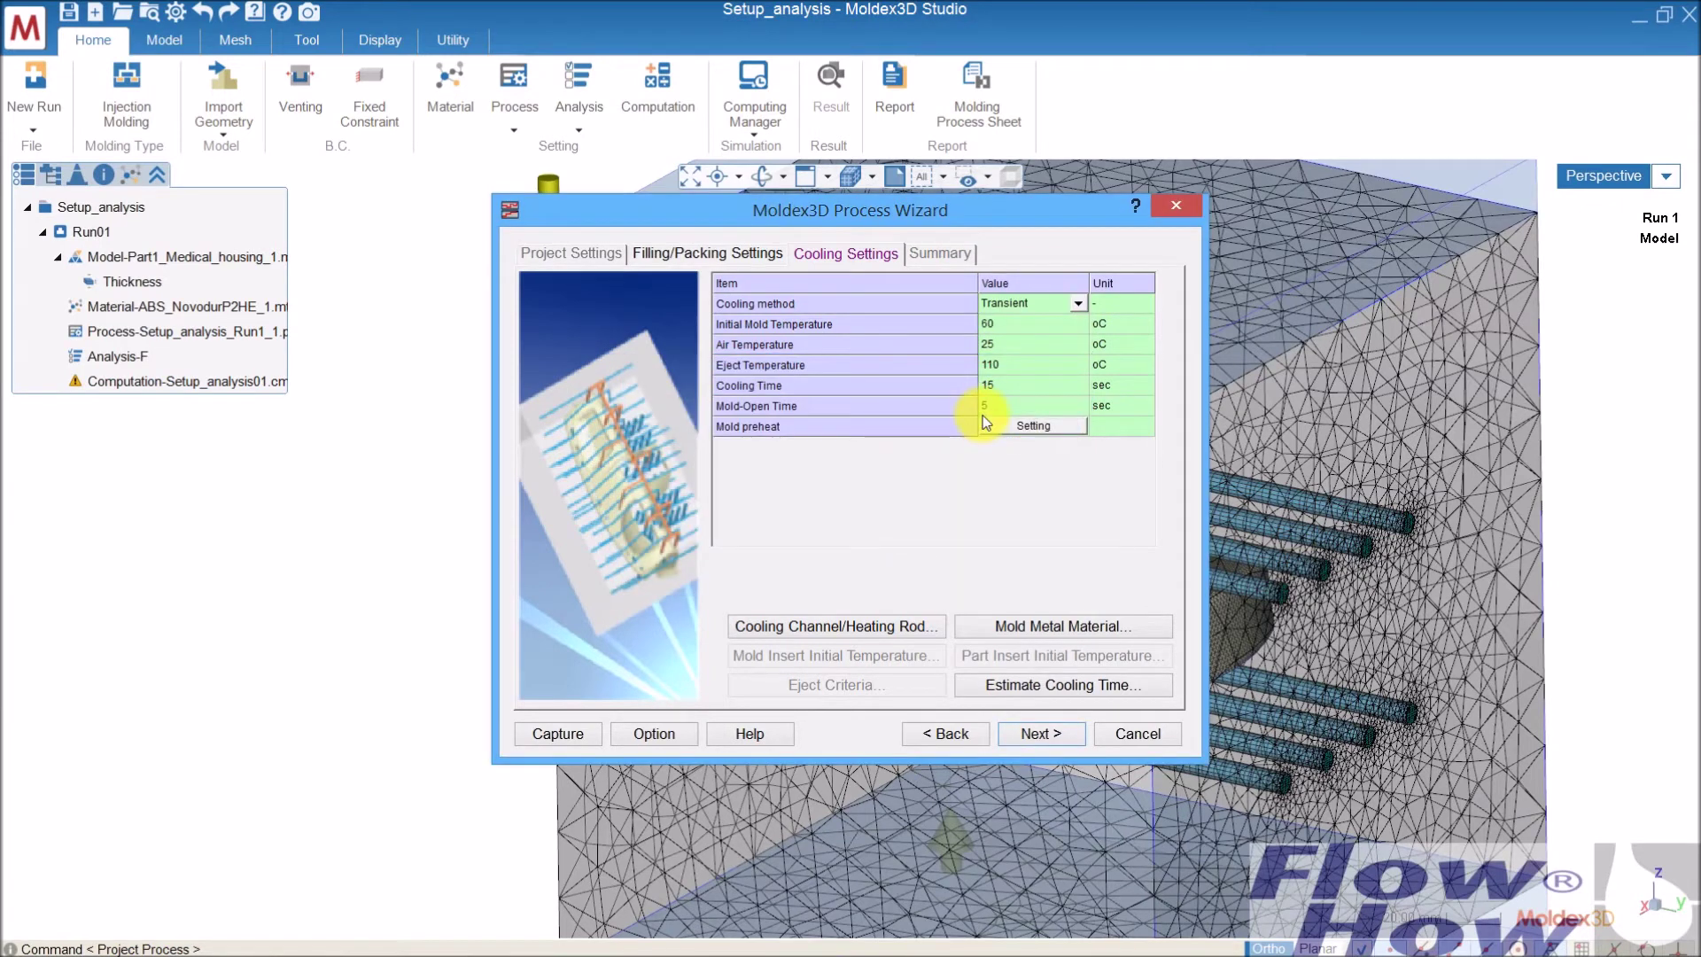
Set the initial mold temperature to 25 °C and the cooling time to 10 sec.
left_click(1007, 323)
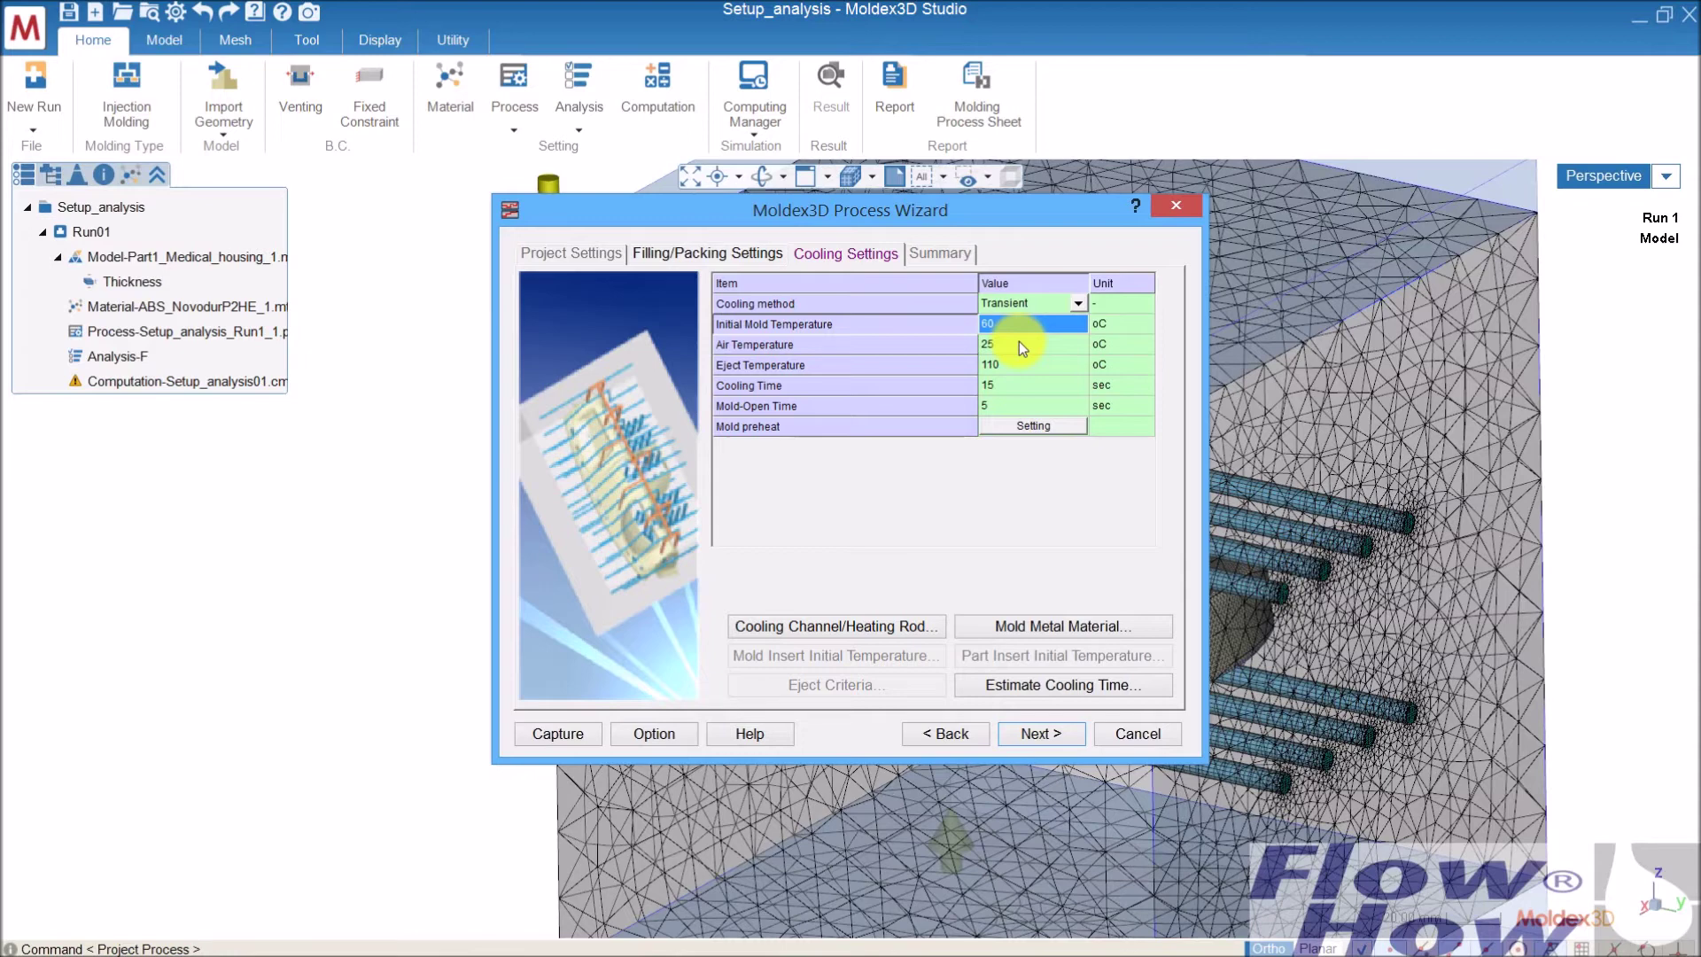
type("25")
left_click(1037, 350)
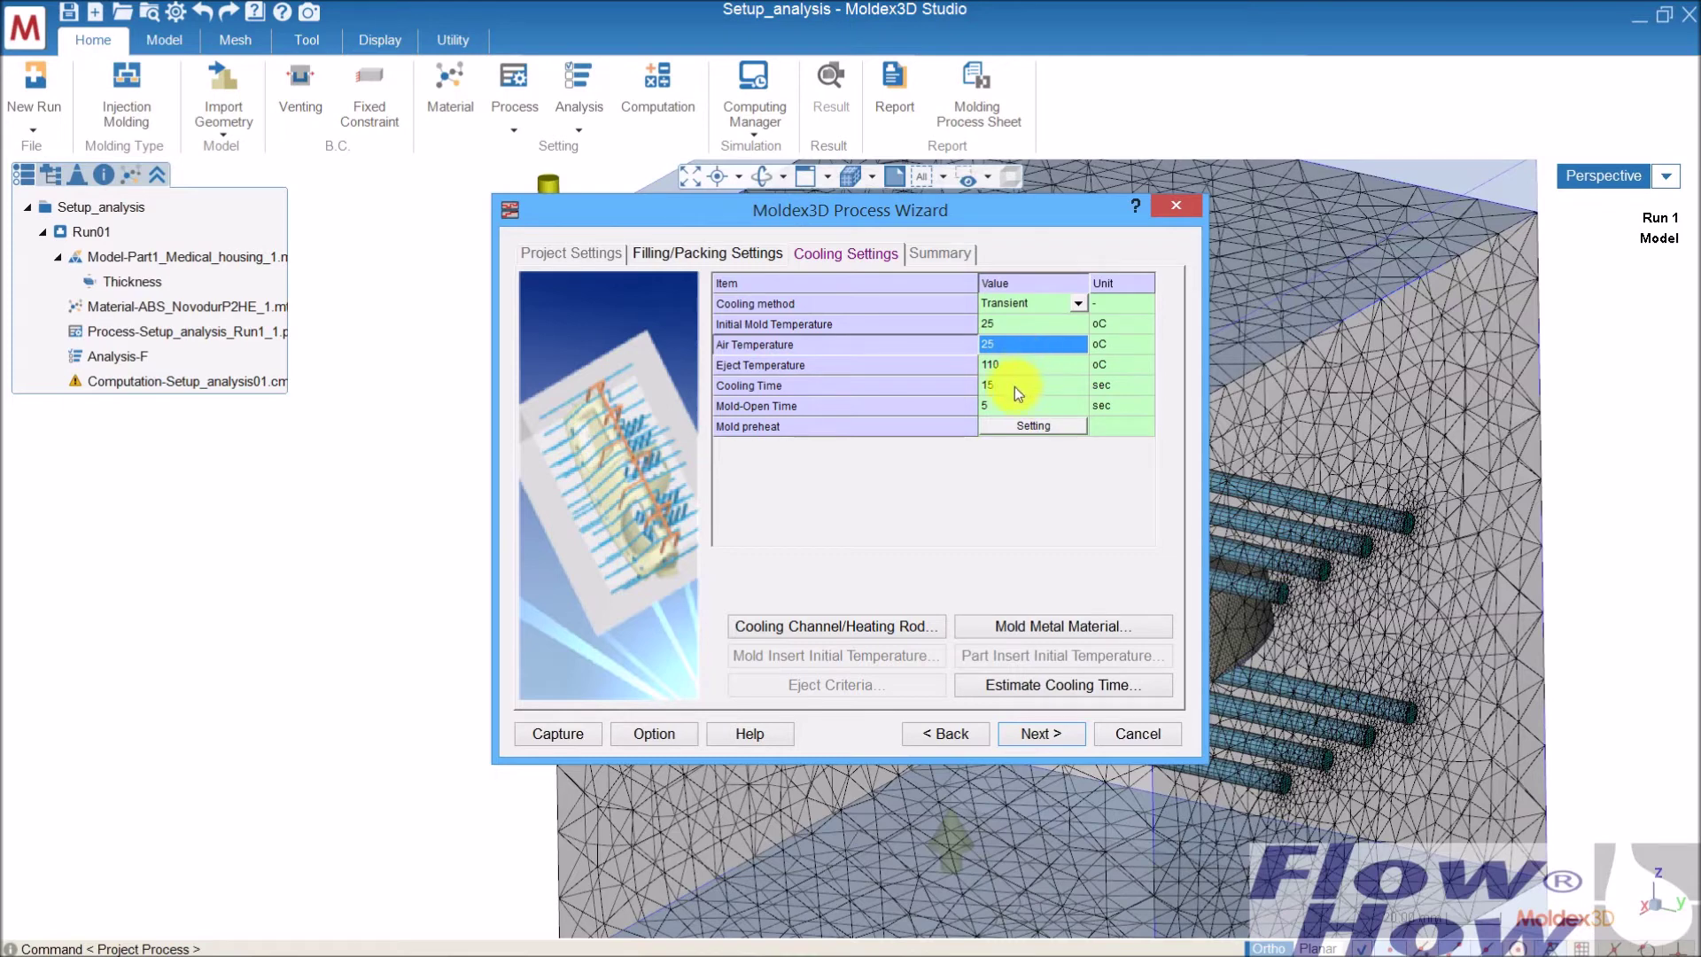
left_click(1011, 386)
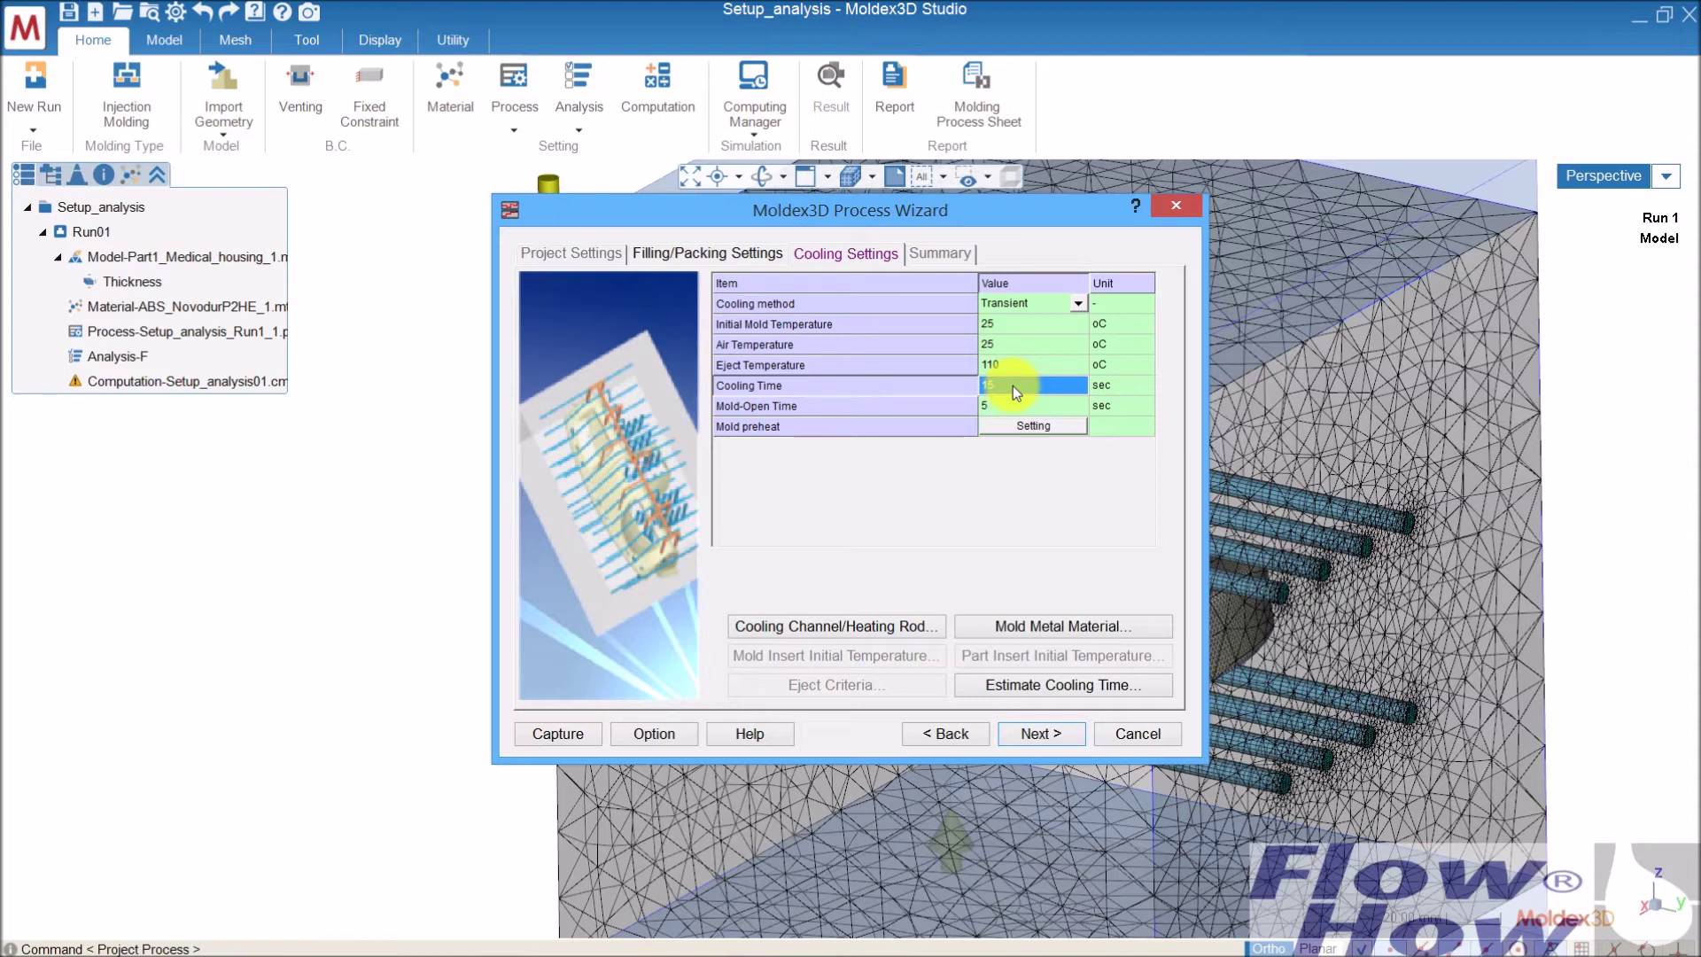
type("1")
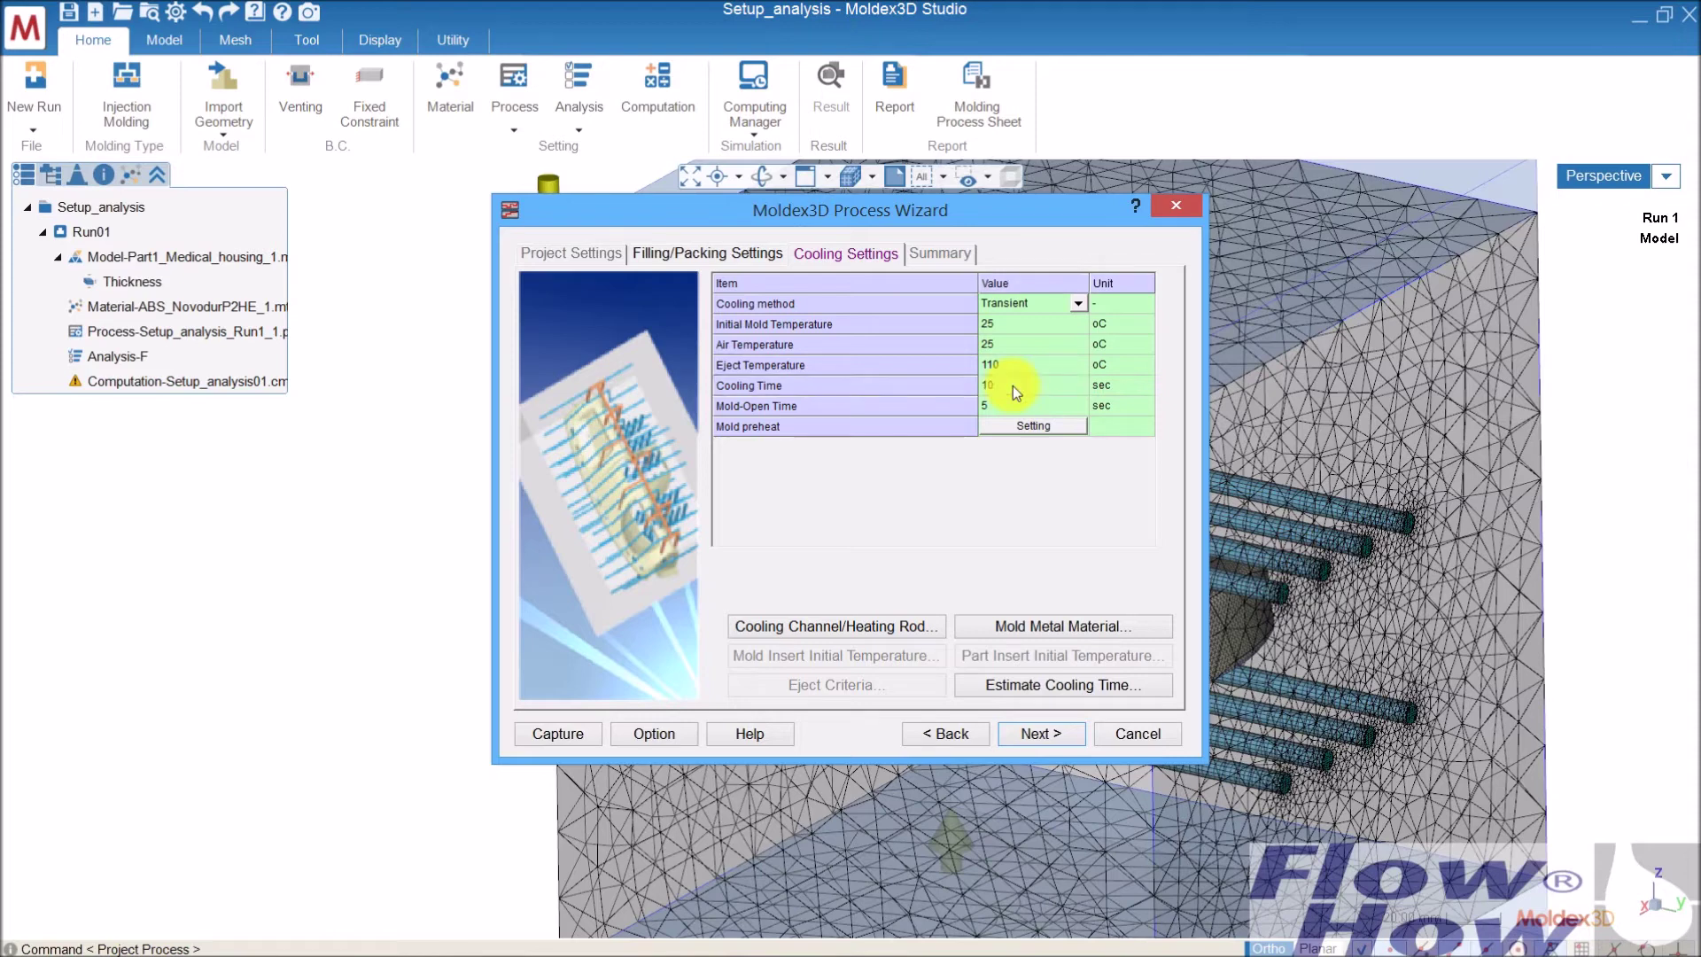
left_click(1017, 403)
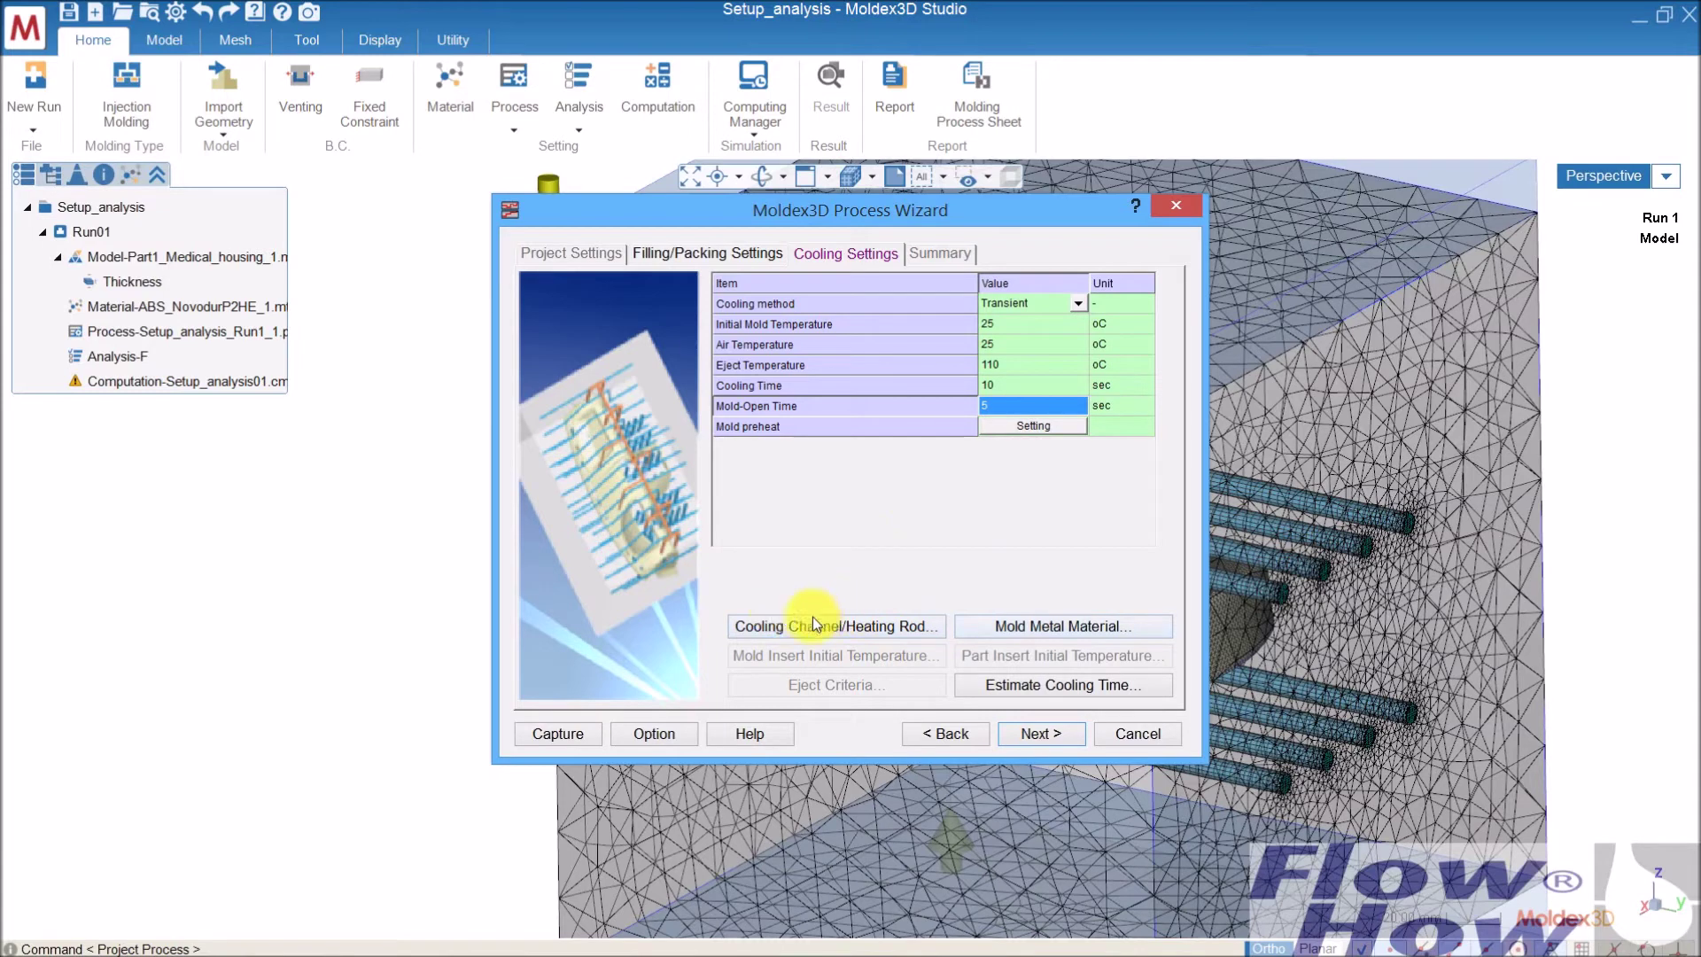
Check the cooling channel settings without changing them, and turn on the coolant inlet ID labels in the model view.
left_click(849, 623)
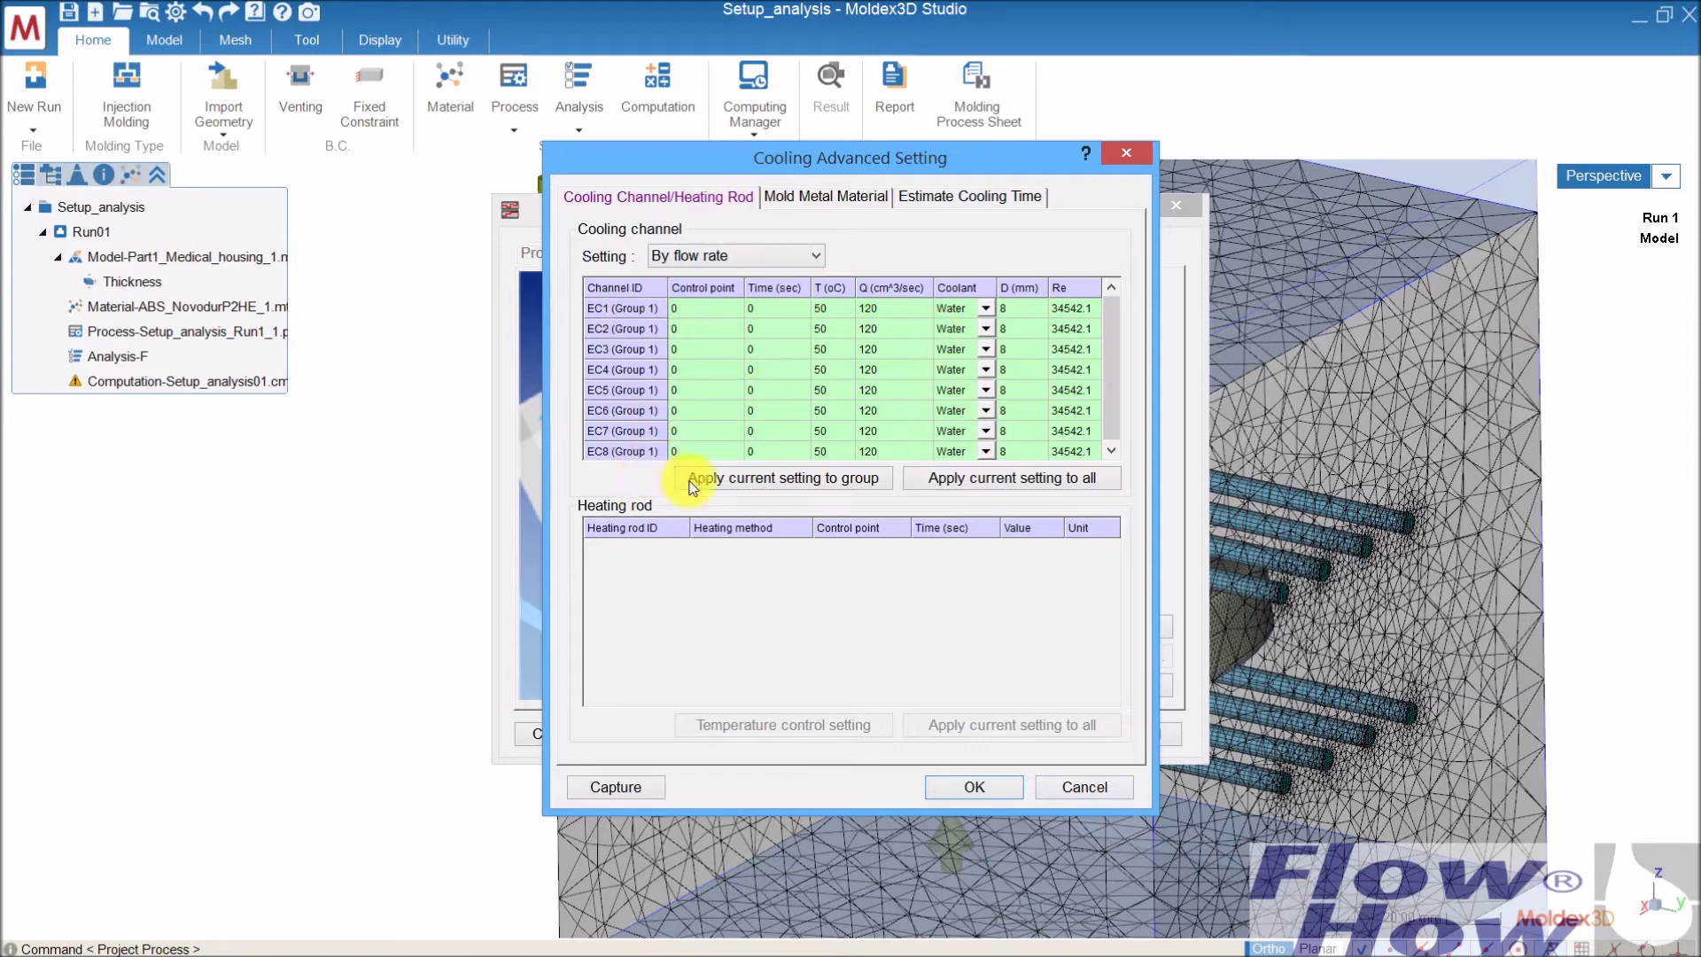
left_click(1079, 787)
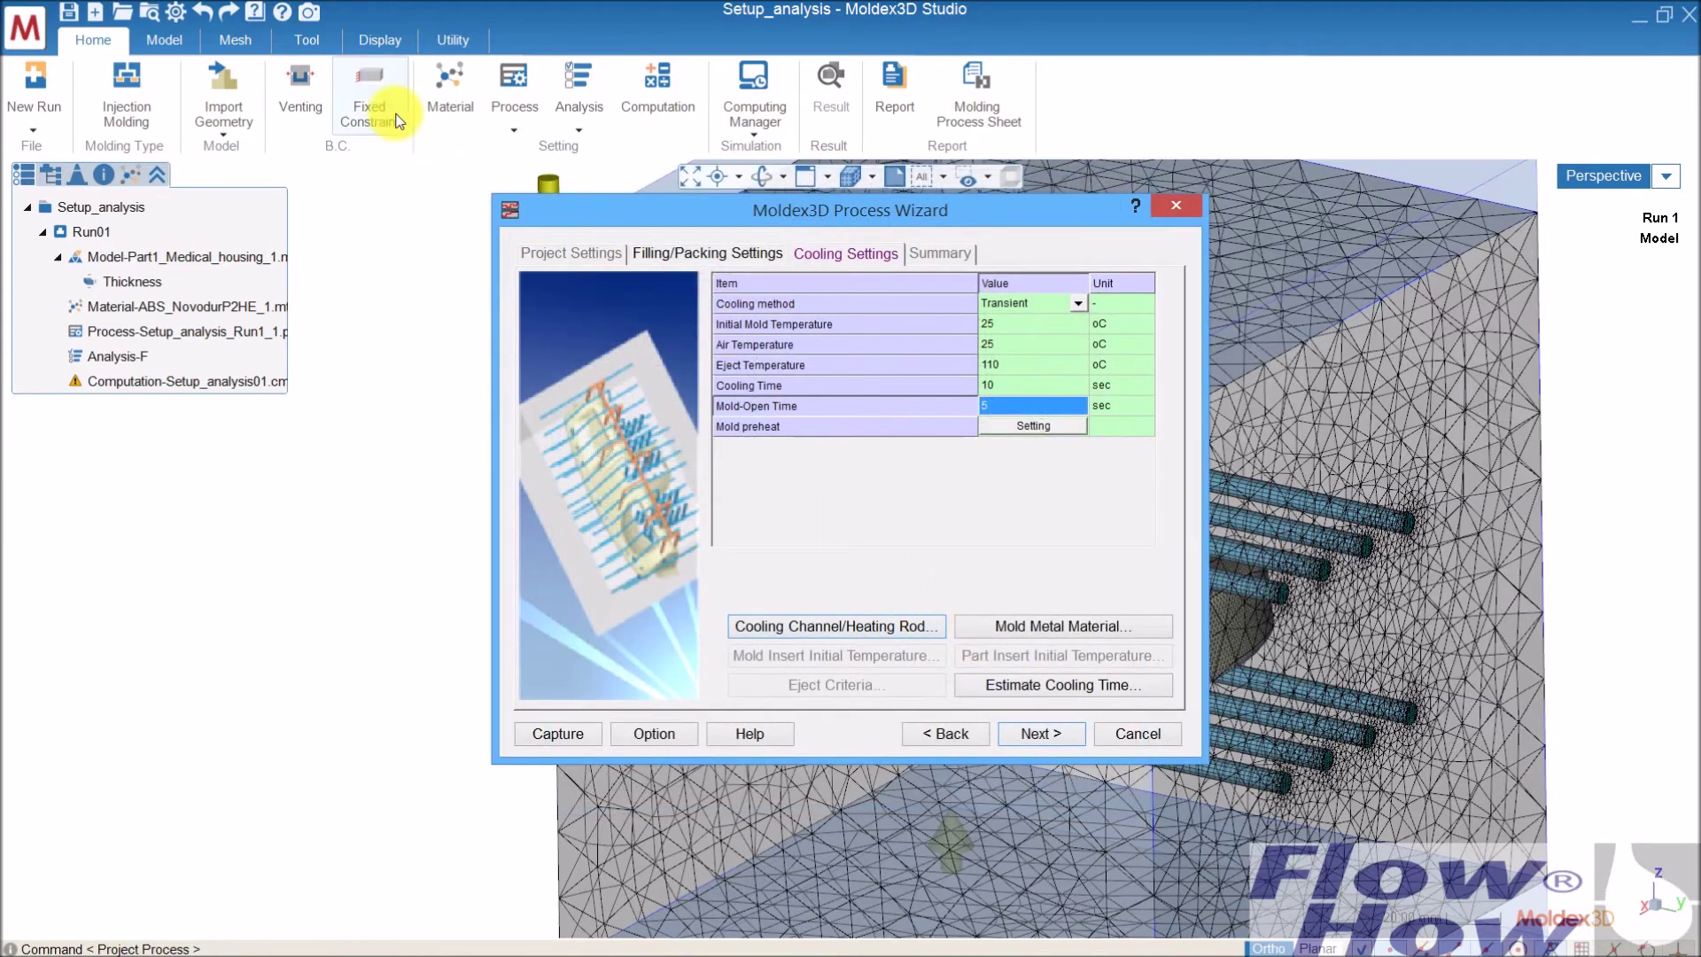
left_click(383, 40)
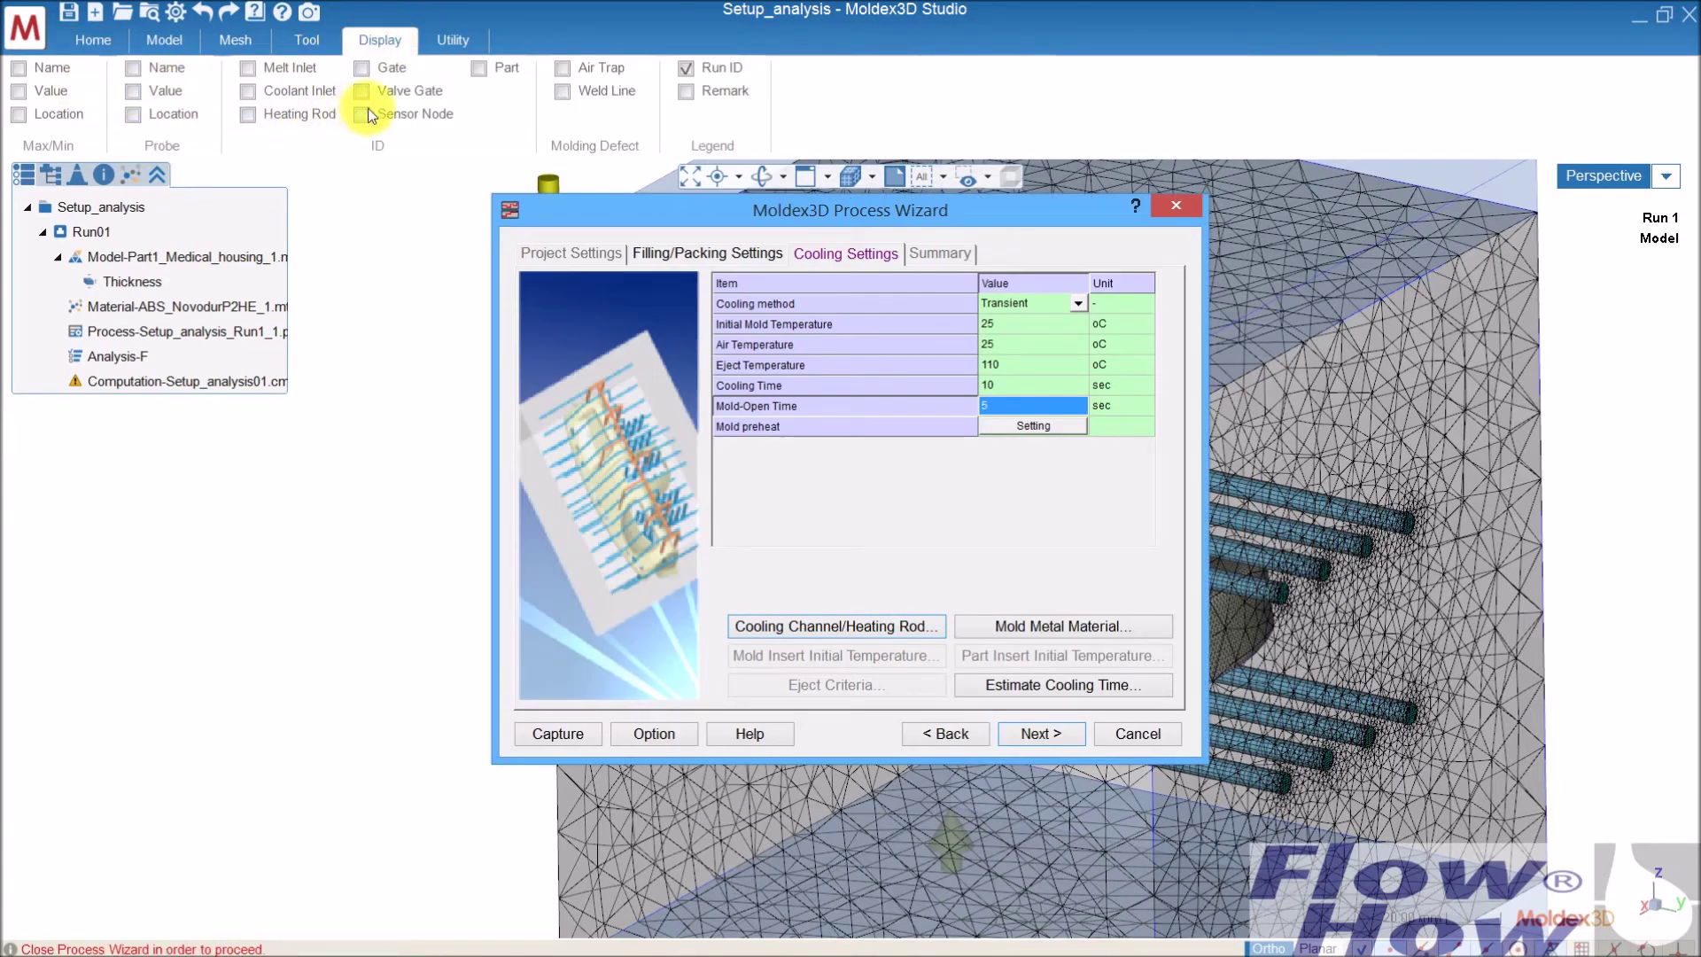
left_click(364, 57)
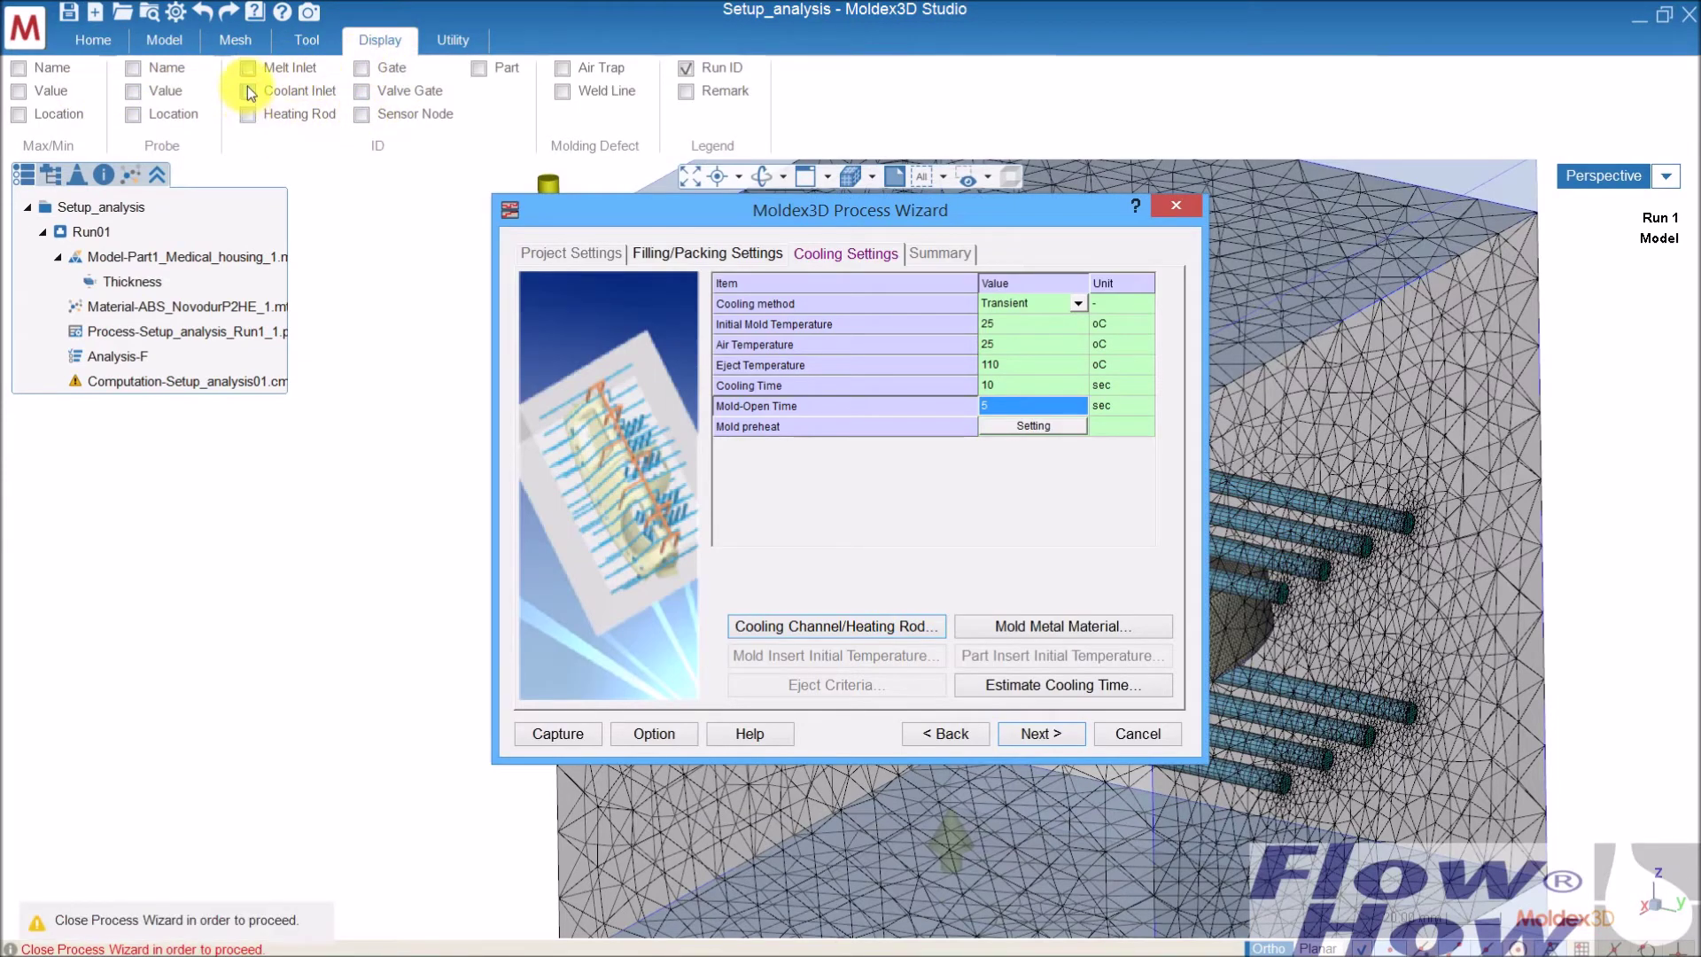
left_click(247, 88)
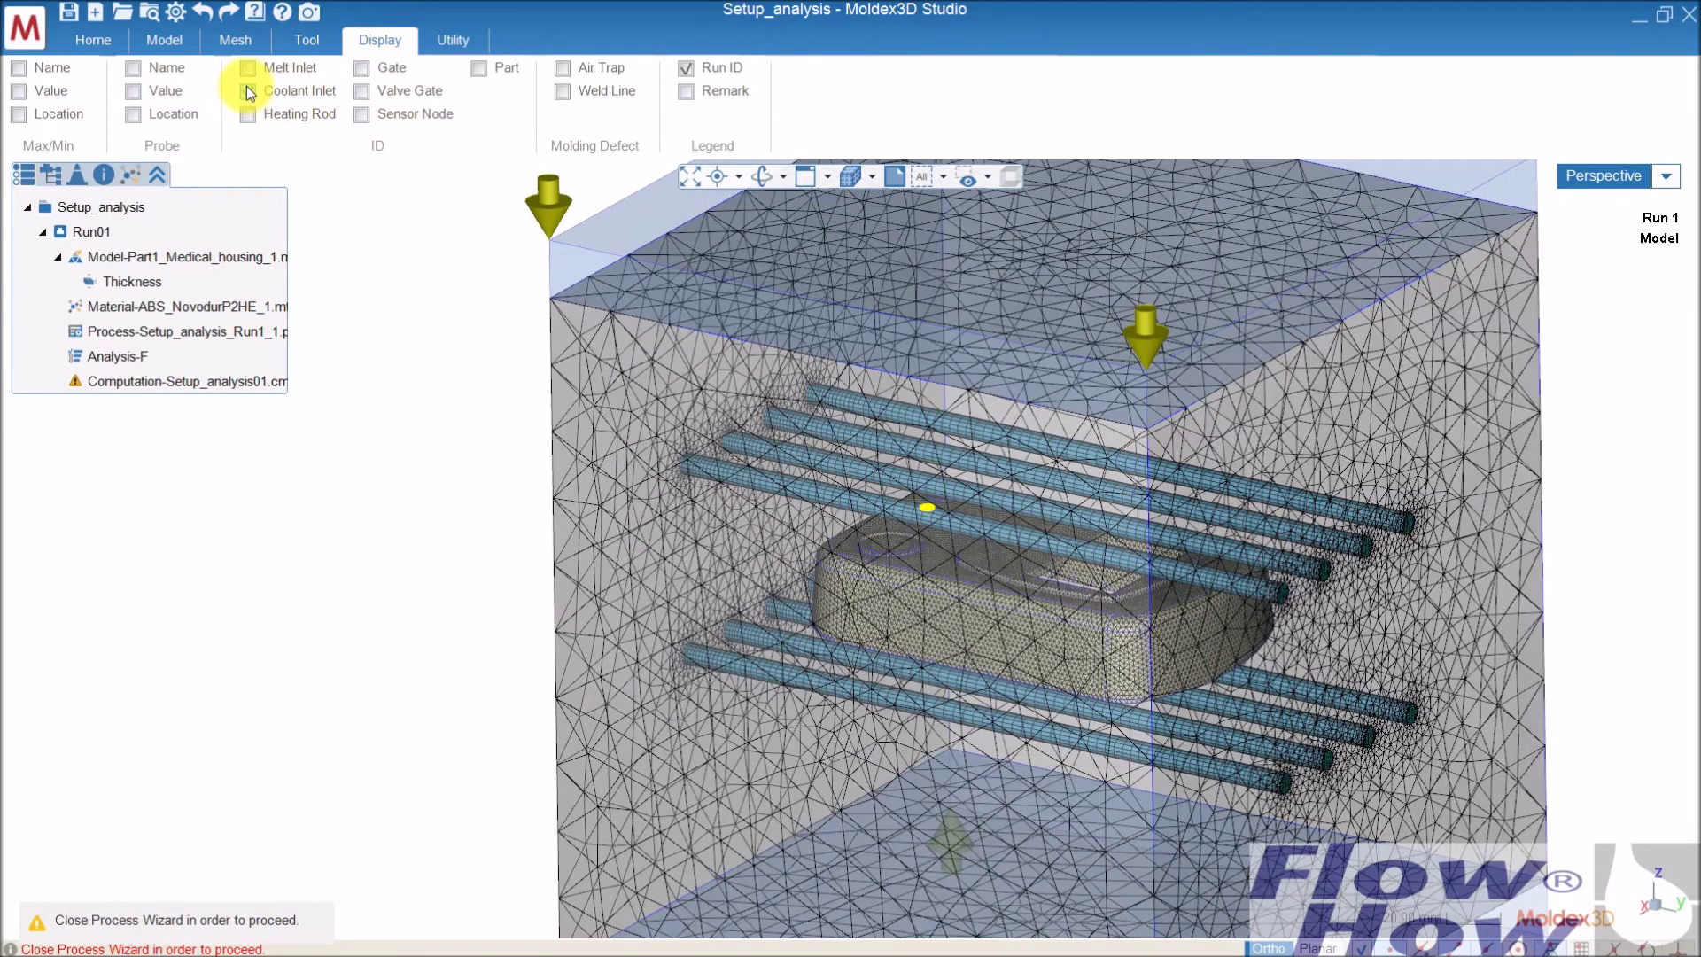
left_click(248, 92)
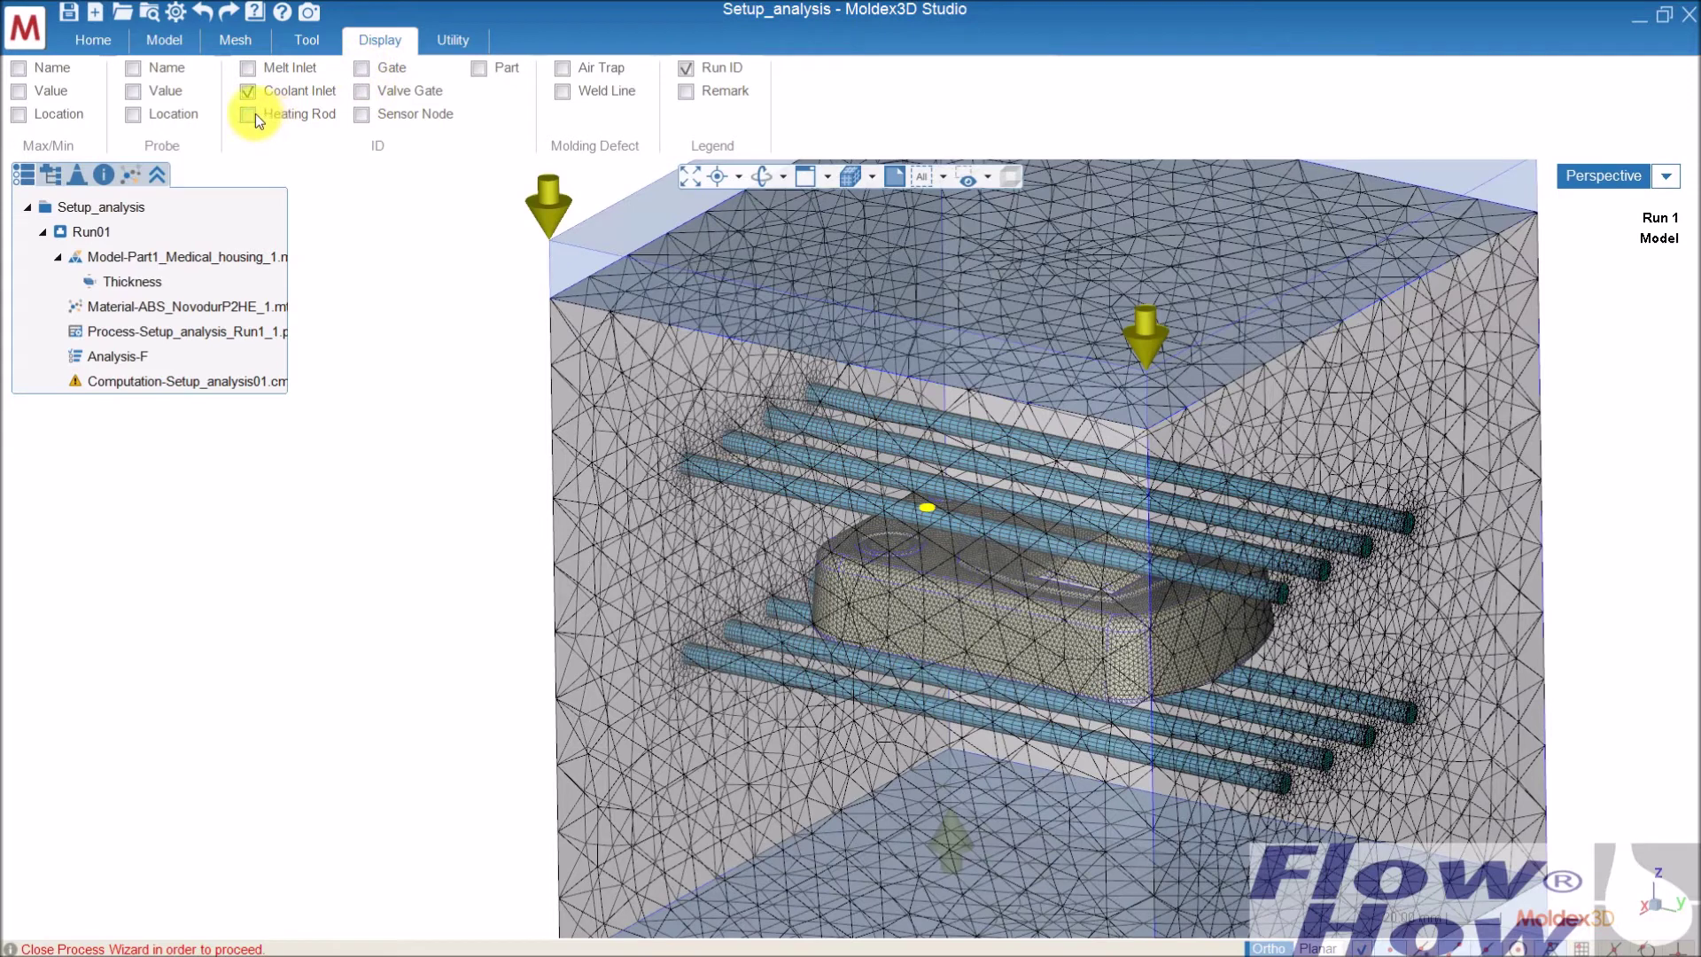
Show the boundary conditions on the model and examine where the labelled coolant inlets and the outlets sit on the mold base.
left_click(55, 174)
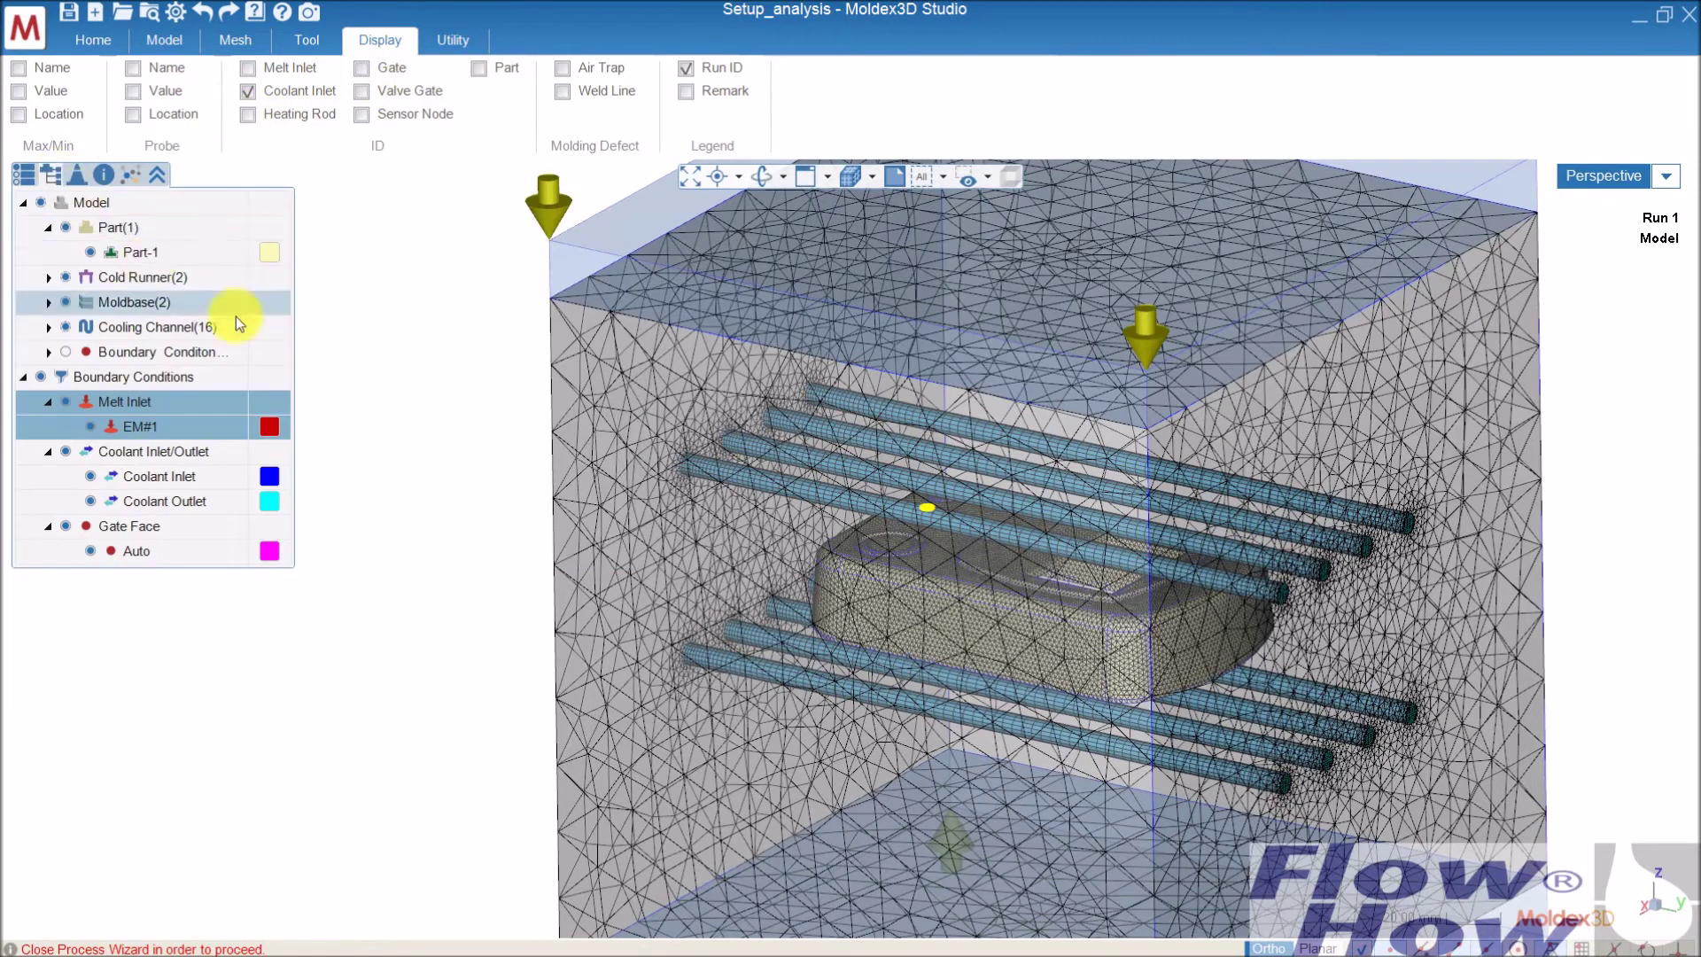
left_click(69, 351)
middle_click_drag(496, 611, 440, 423)
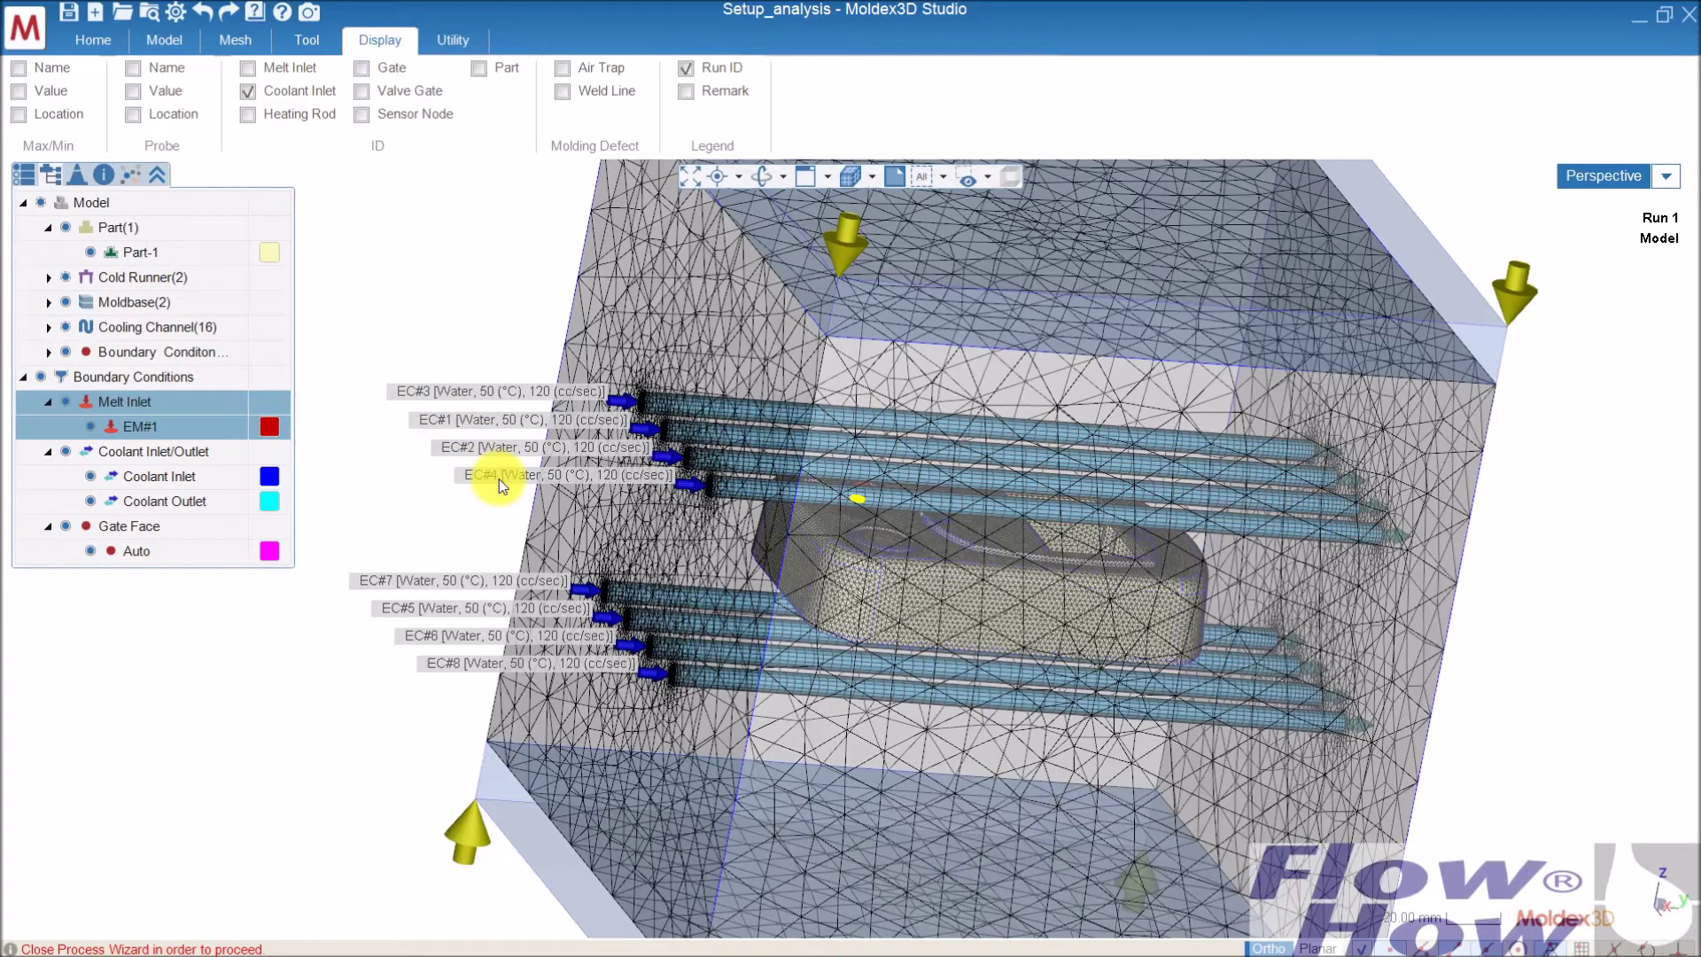
middle_click_drag(850, 668, 758, 763)
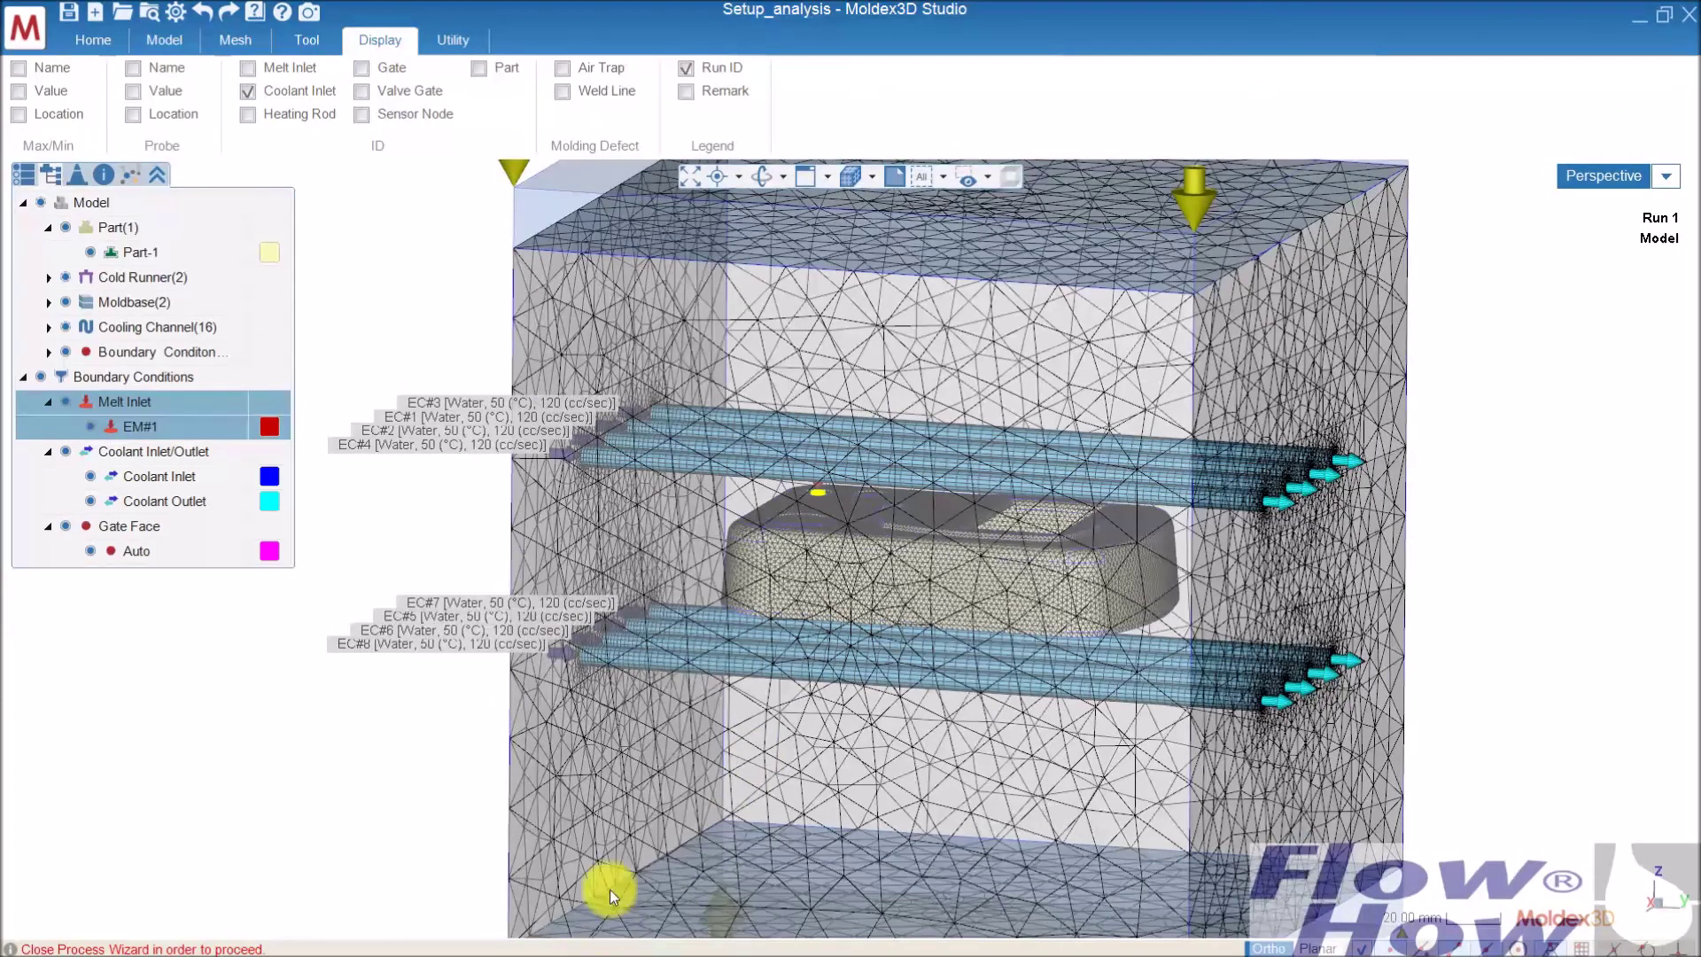
Return to the process wizard and check the mold metal material assigned to the mold base.
key("alt+Tab")
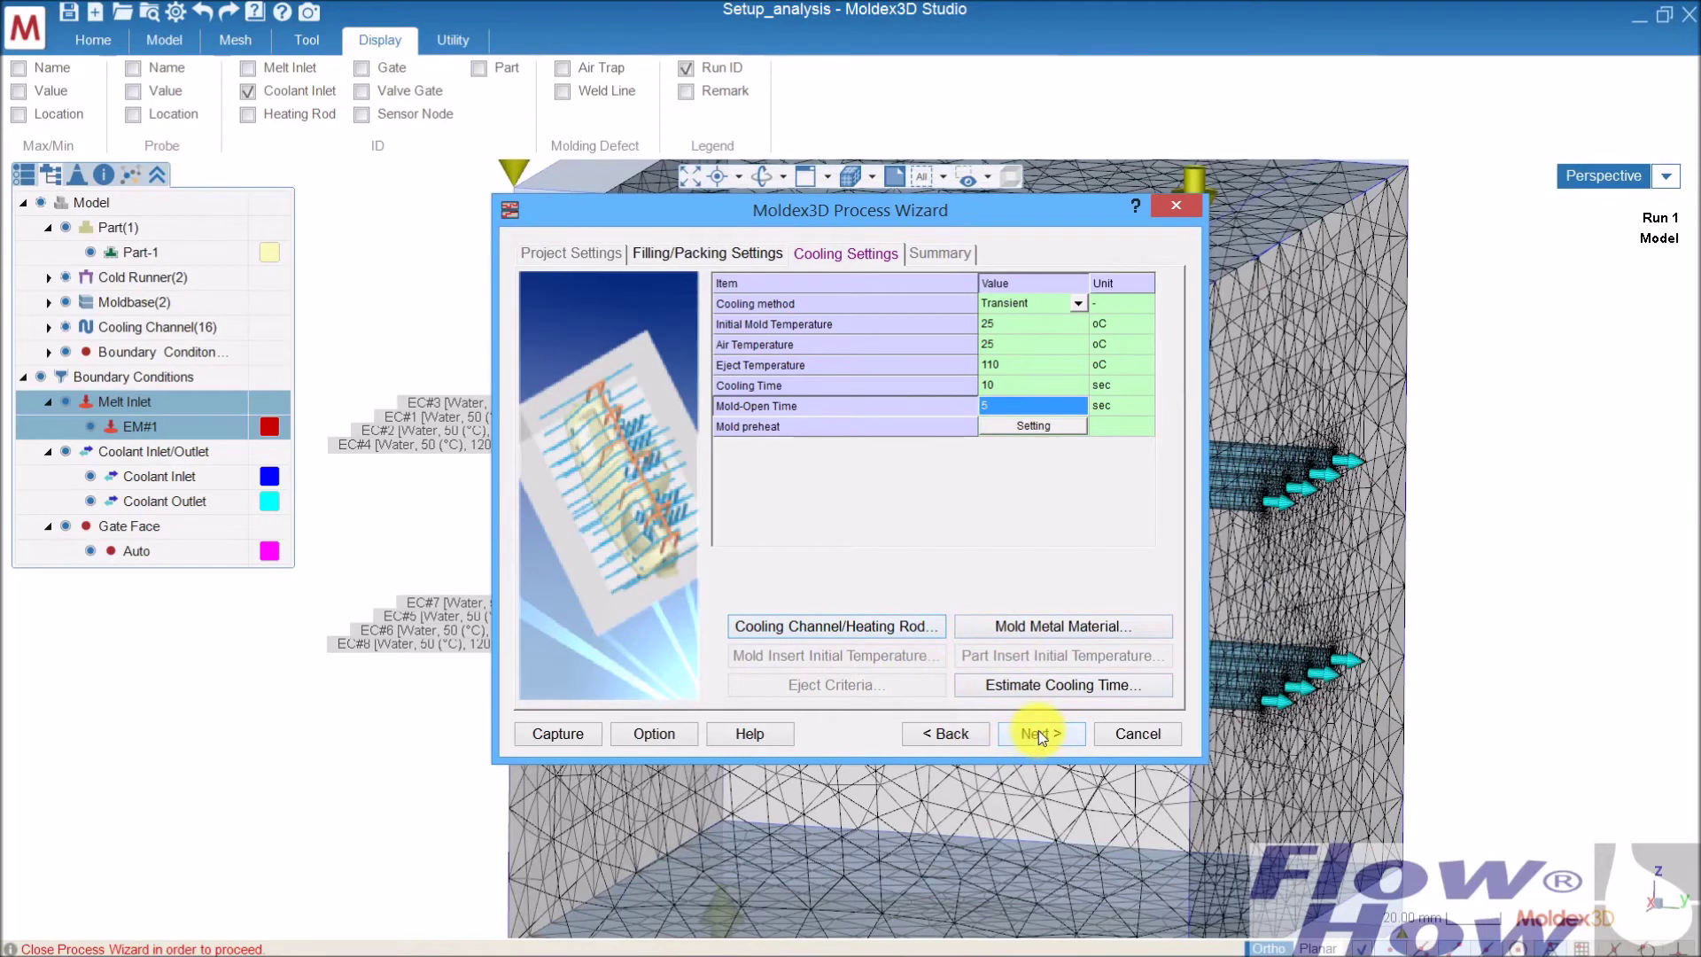
left_click(1019, 626)
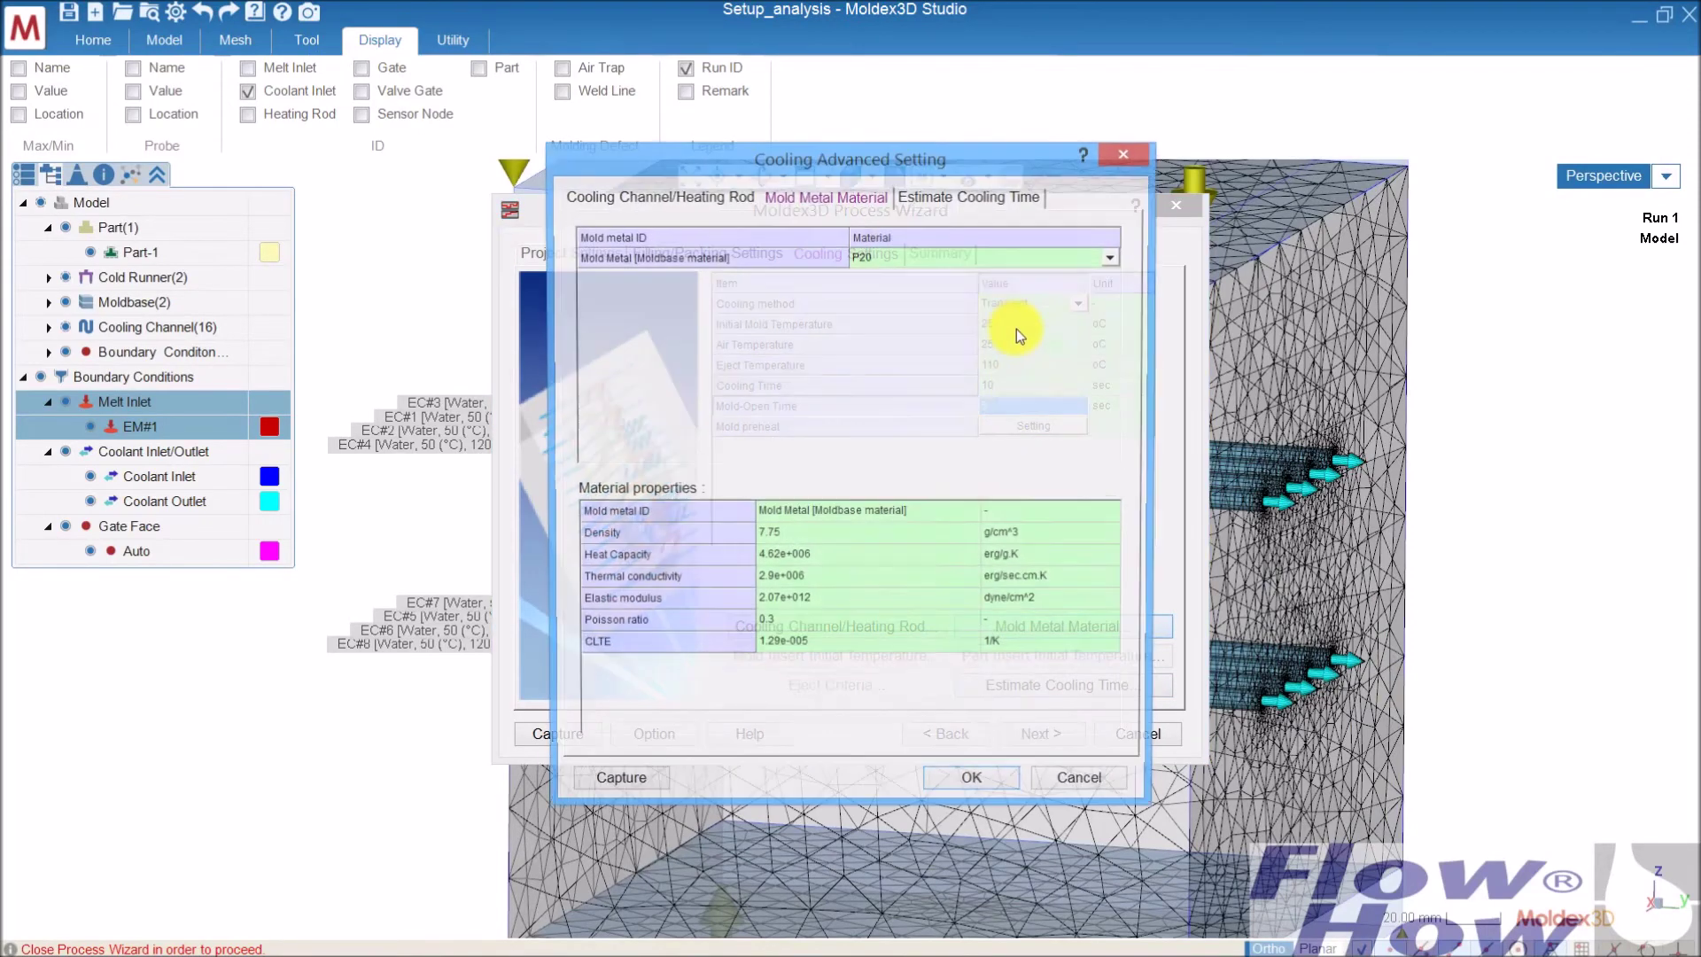
left_click(975, 787)
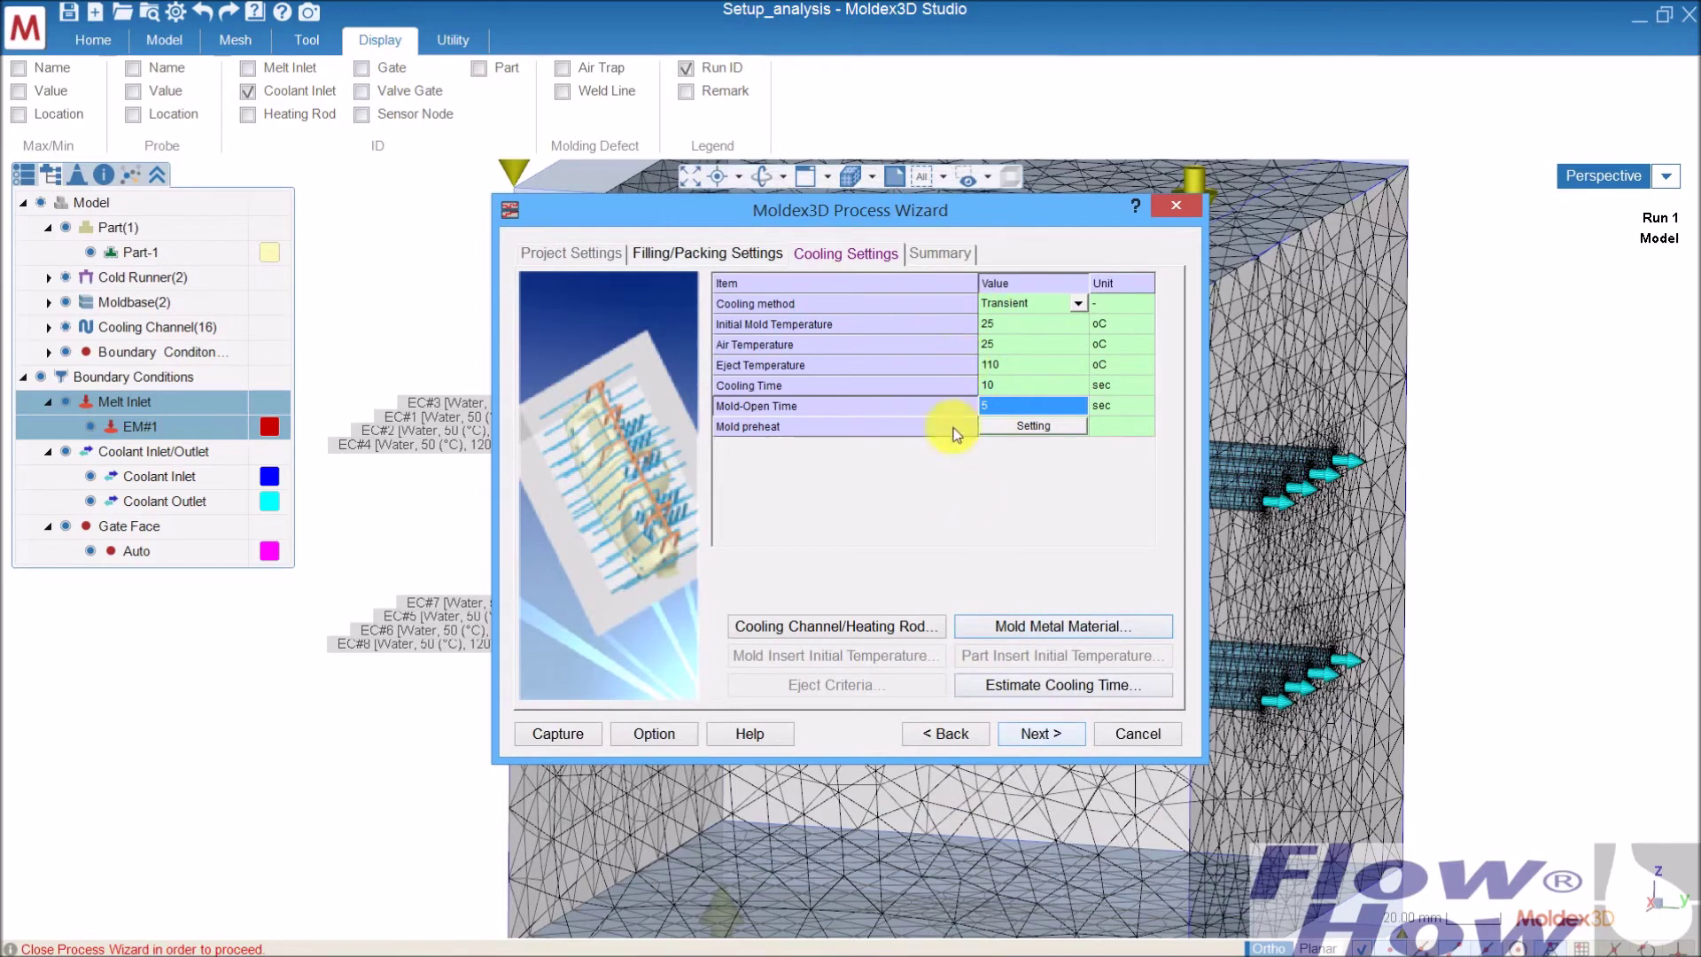
Proceed to the process summary, finish the wizard and save the process conditions.
left_click(1044, 734)
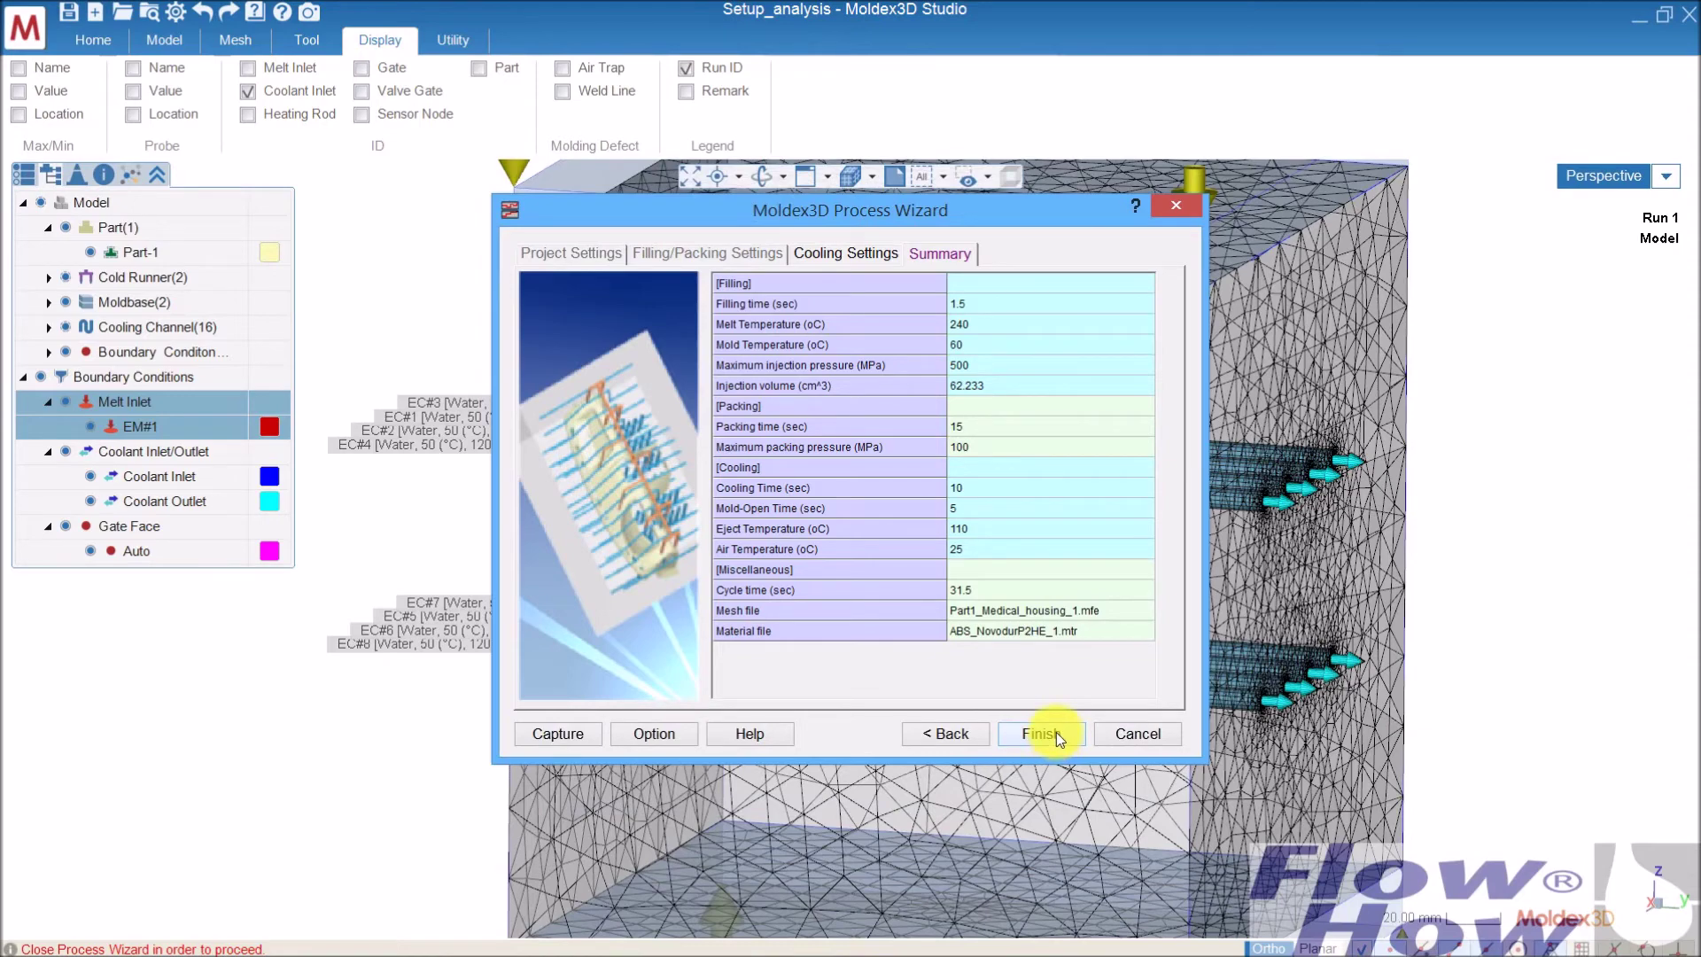
left_click(1056, 732)
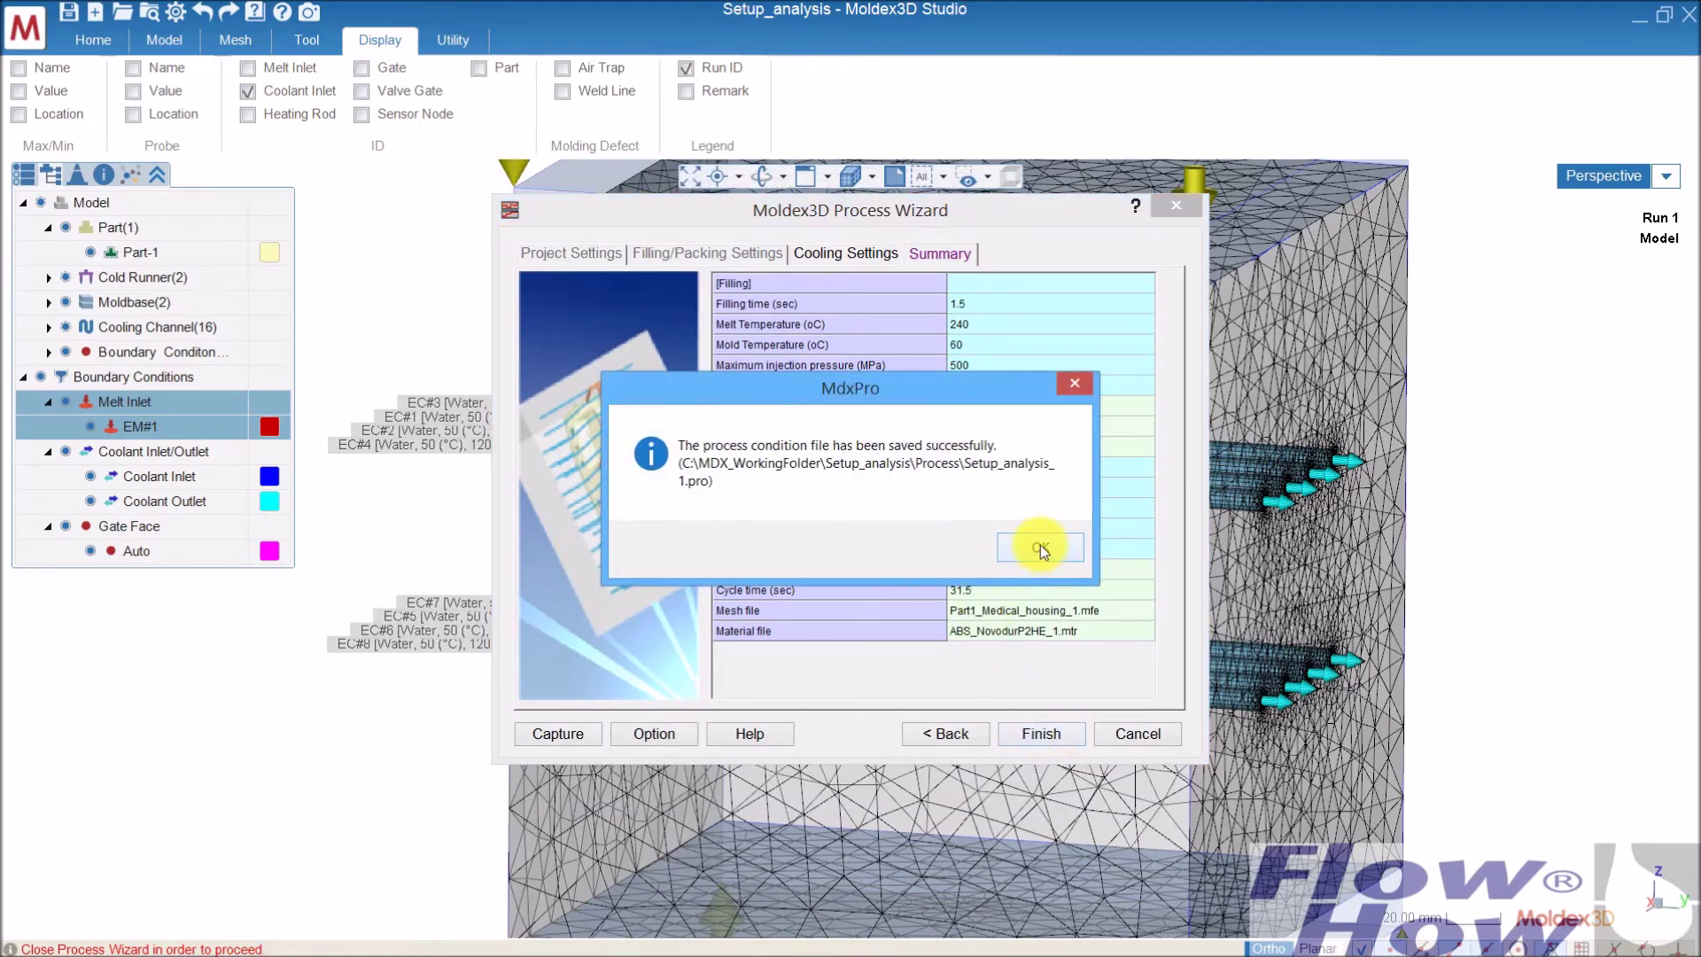
left_click(1040, 547)
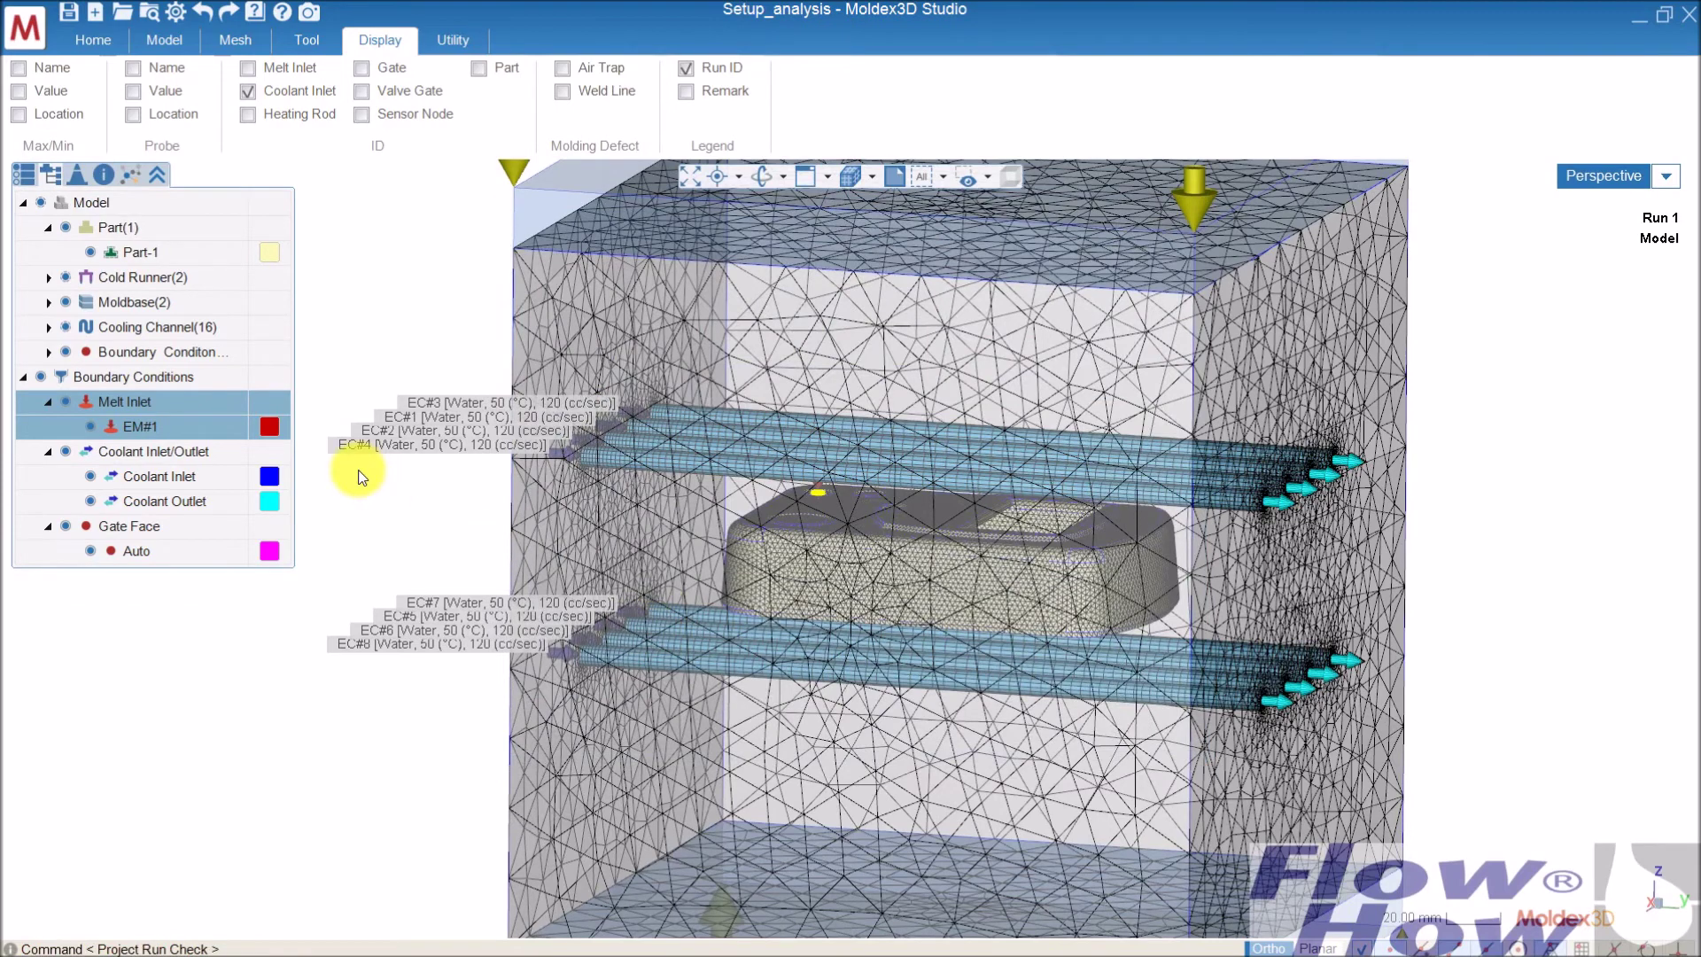
Set the analysis sequence of Run01 to Transient Analysis 3 (Ct F P Ct W).
left_click(25, 175)
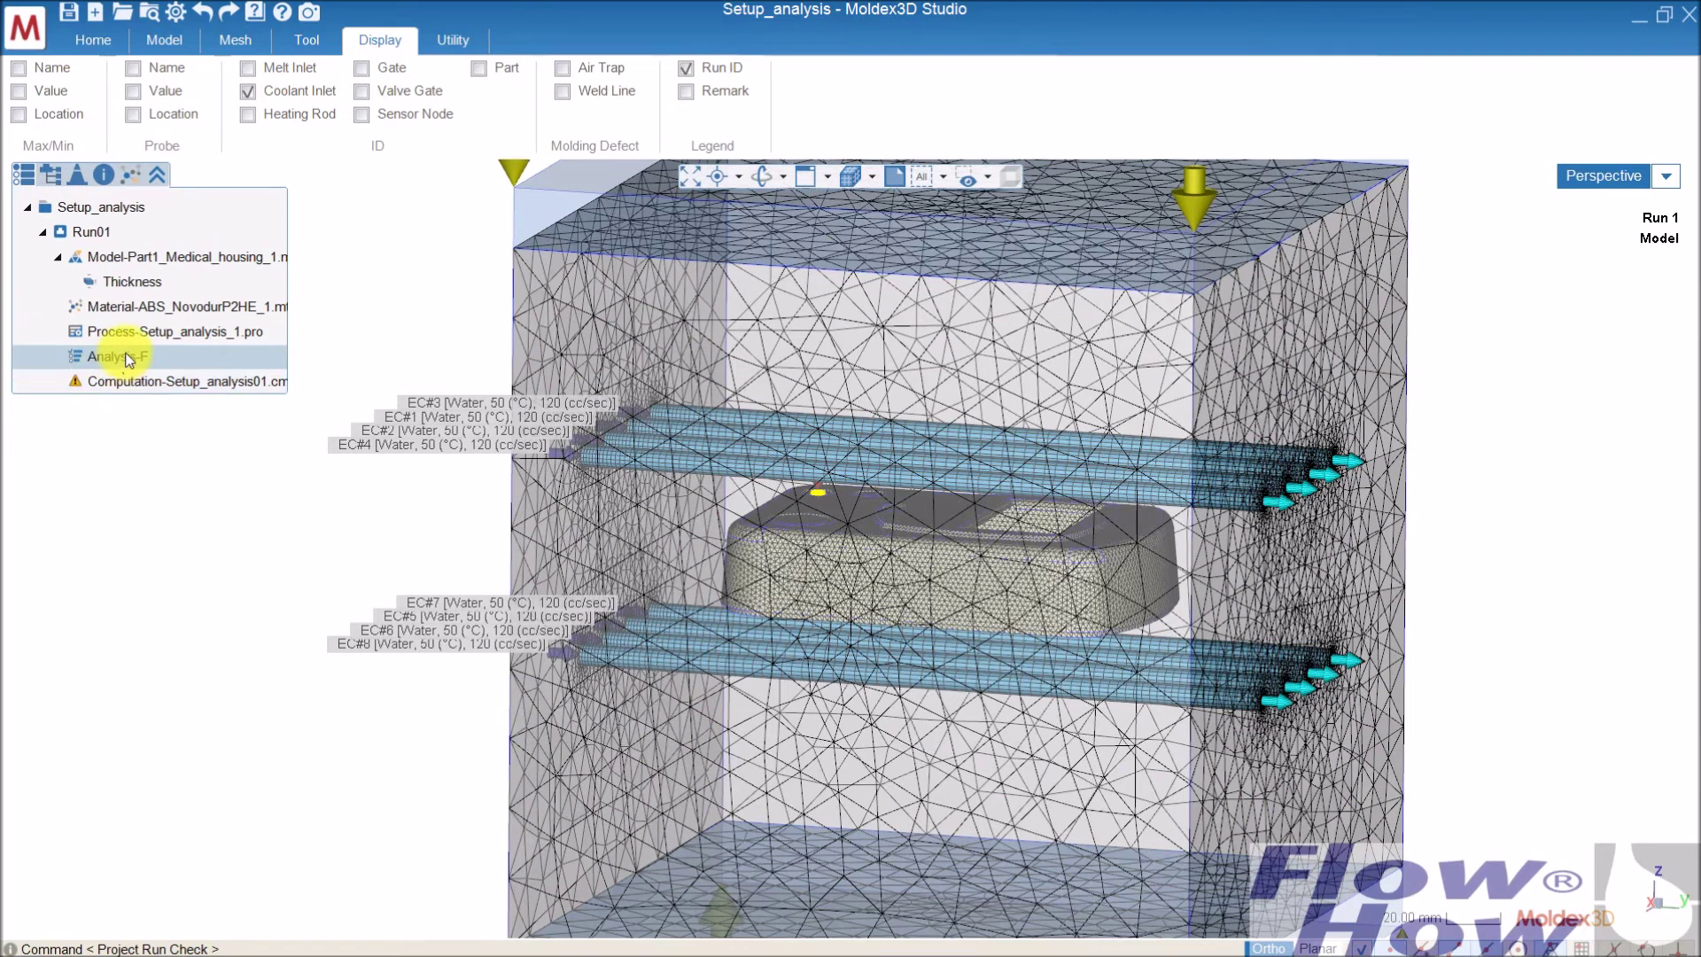
left_click(90, 39)
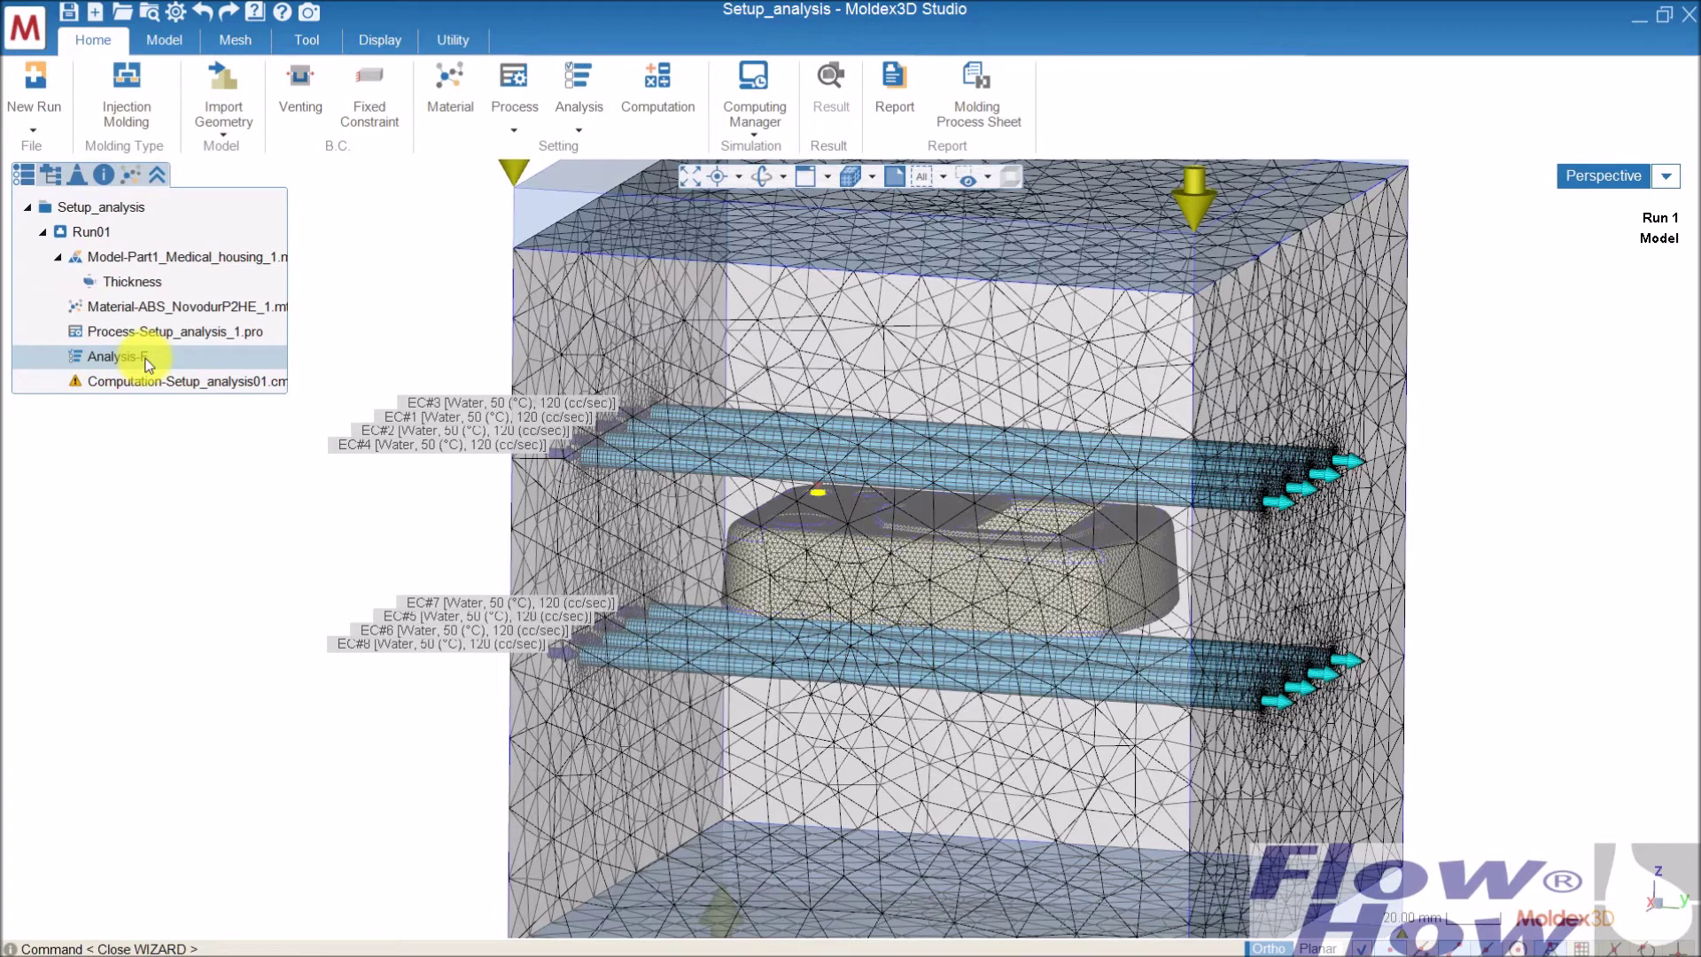
left_click(581, 124)
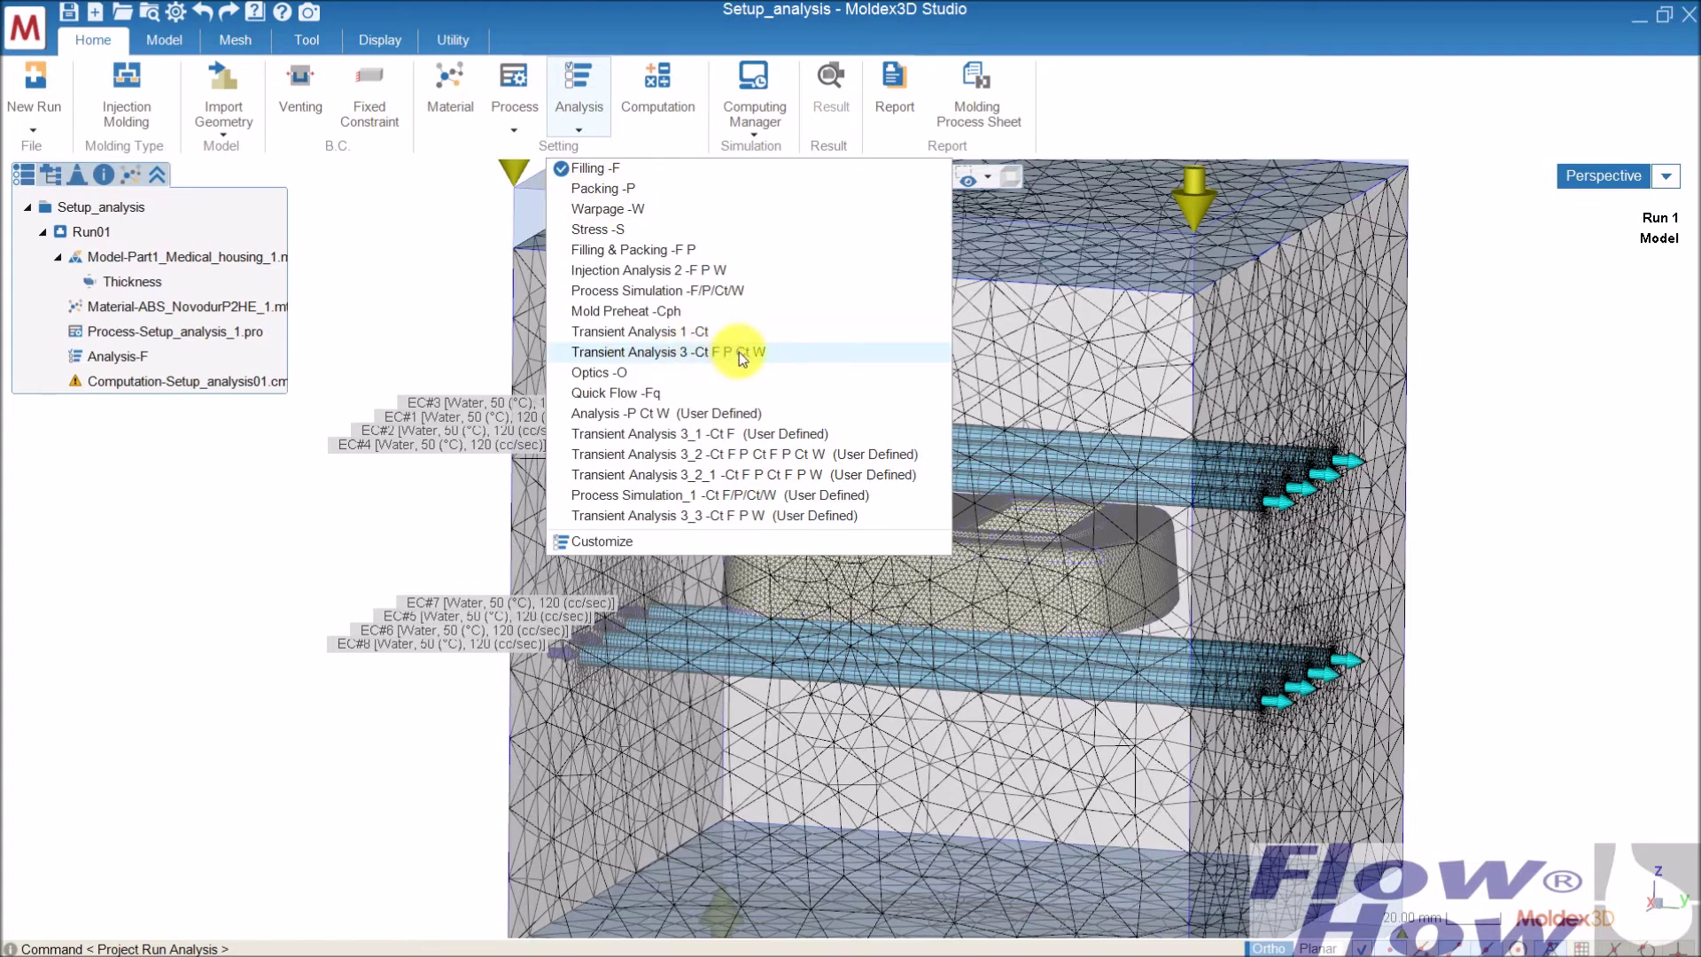
left_click(726, 352)
left_click(155, 357)
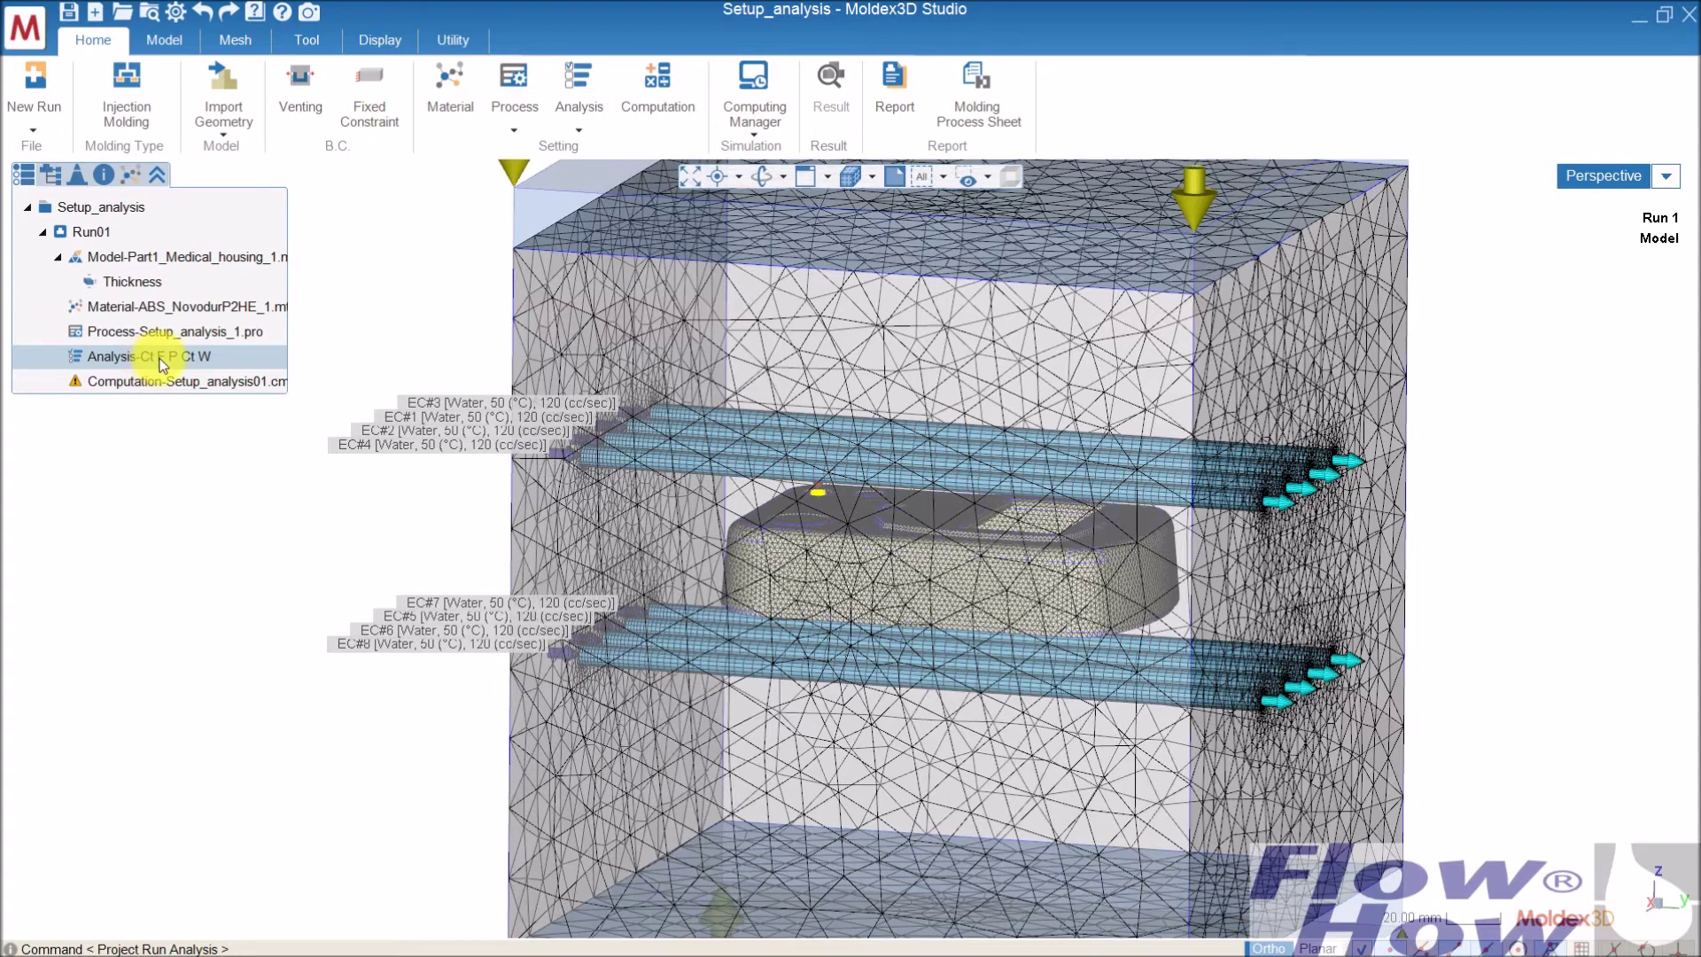
left_click(159, 331)
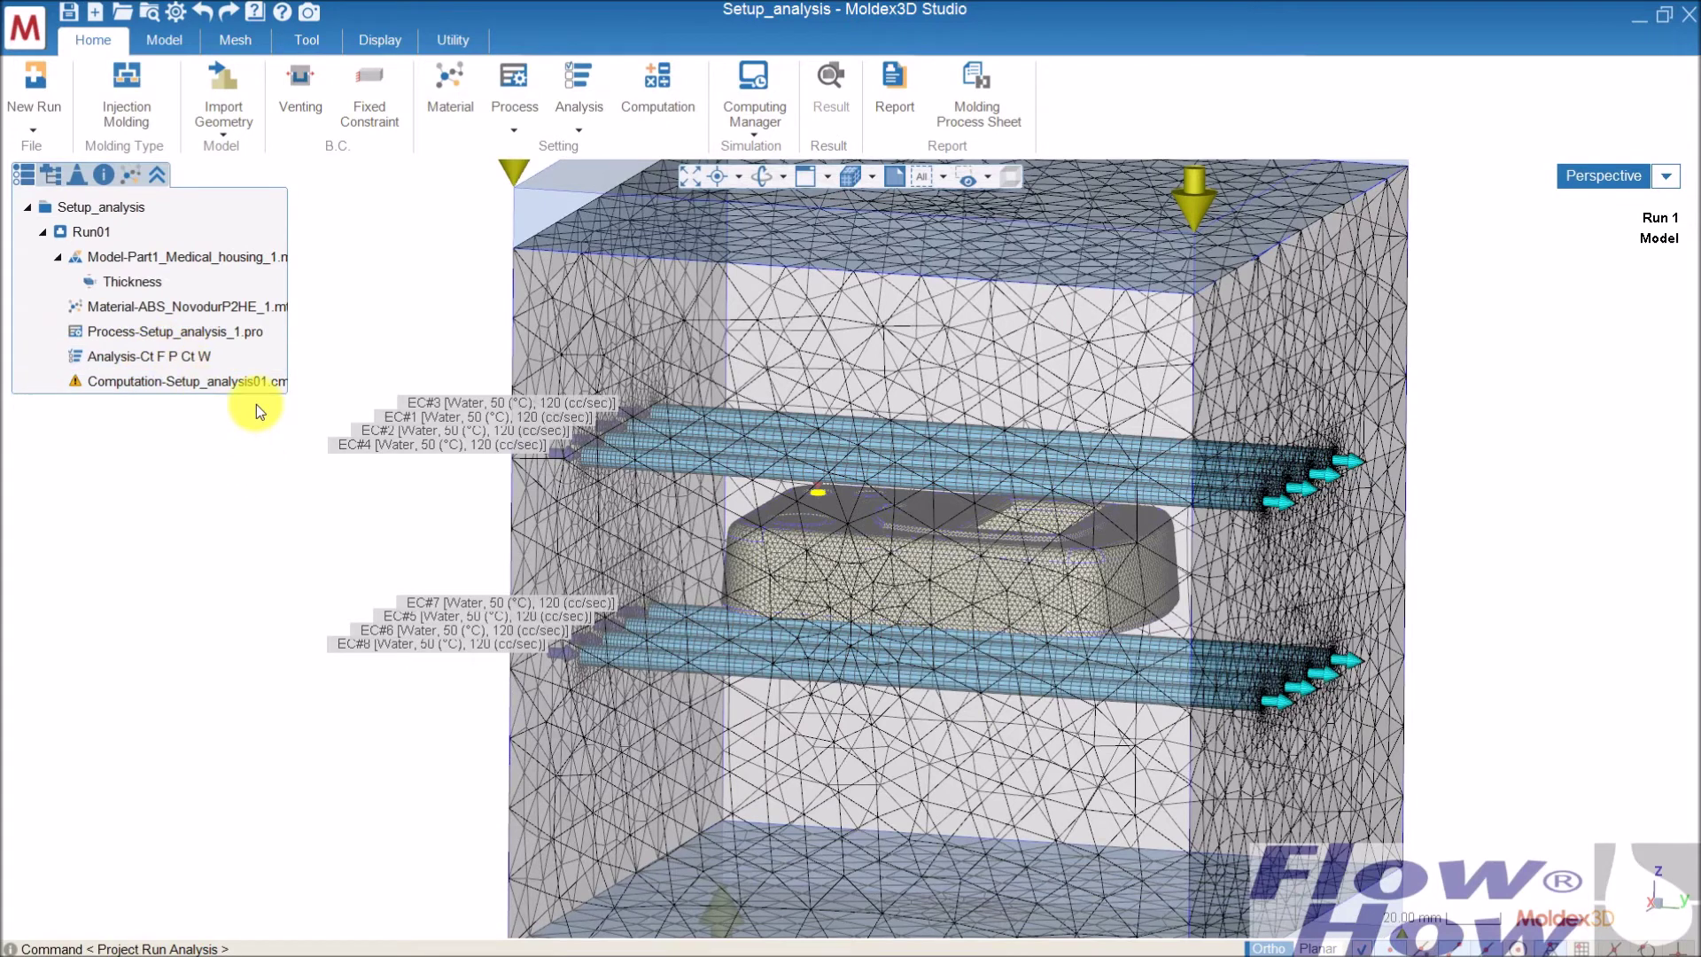
Open the run's computation parameters, resetting only the inconsistent settings.
mouse_move(202, 390)
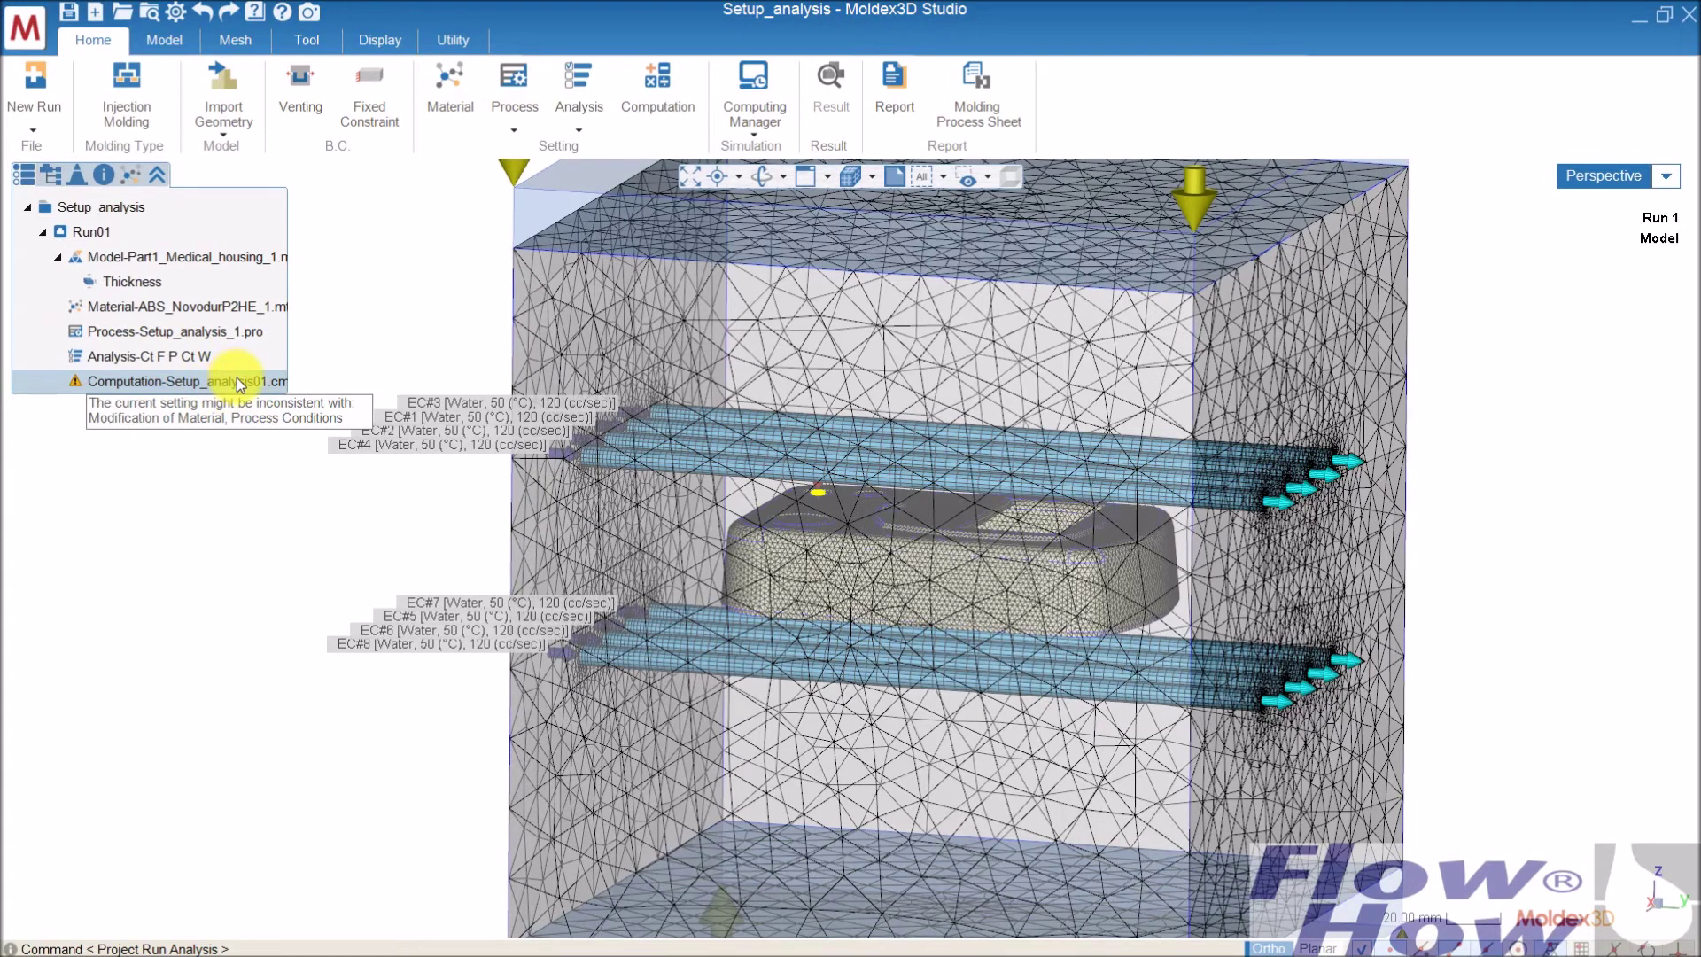
double_click(239, 382)
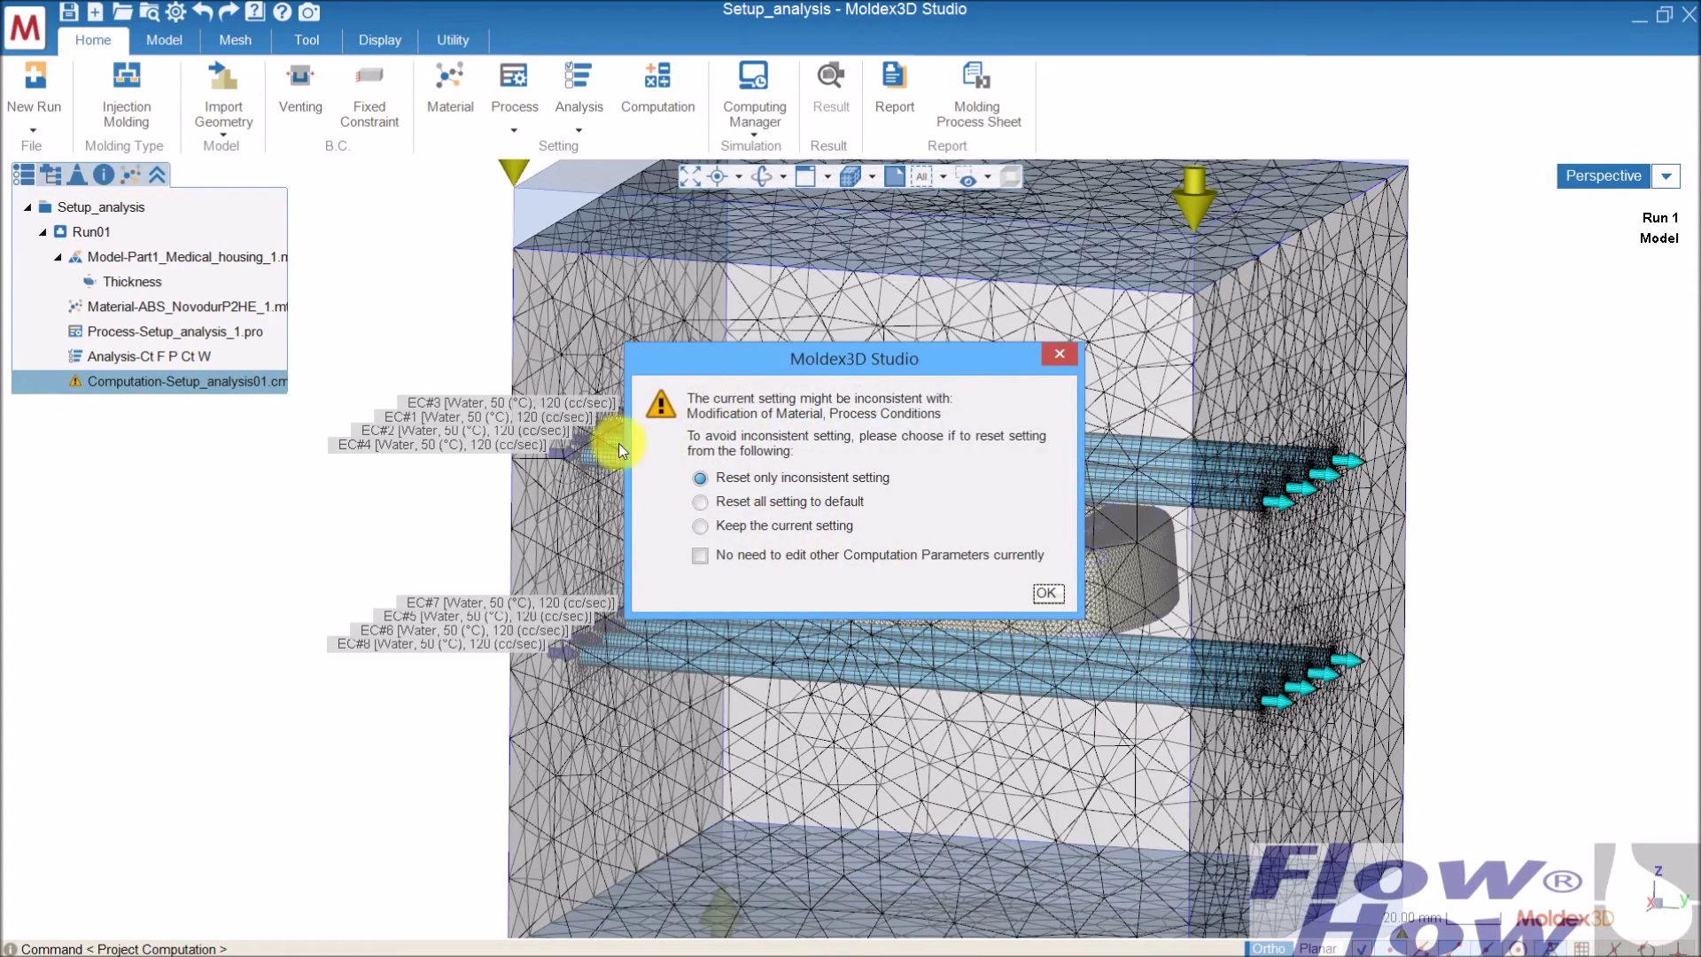
left_click(710, 487)
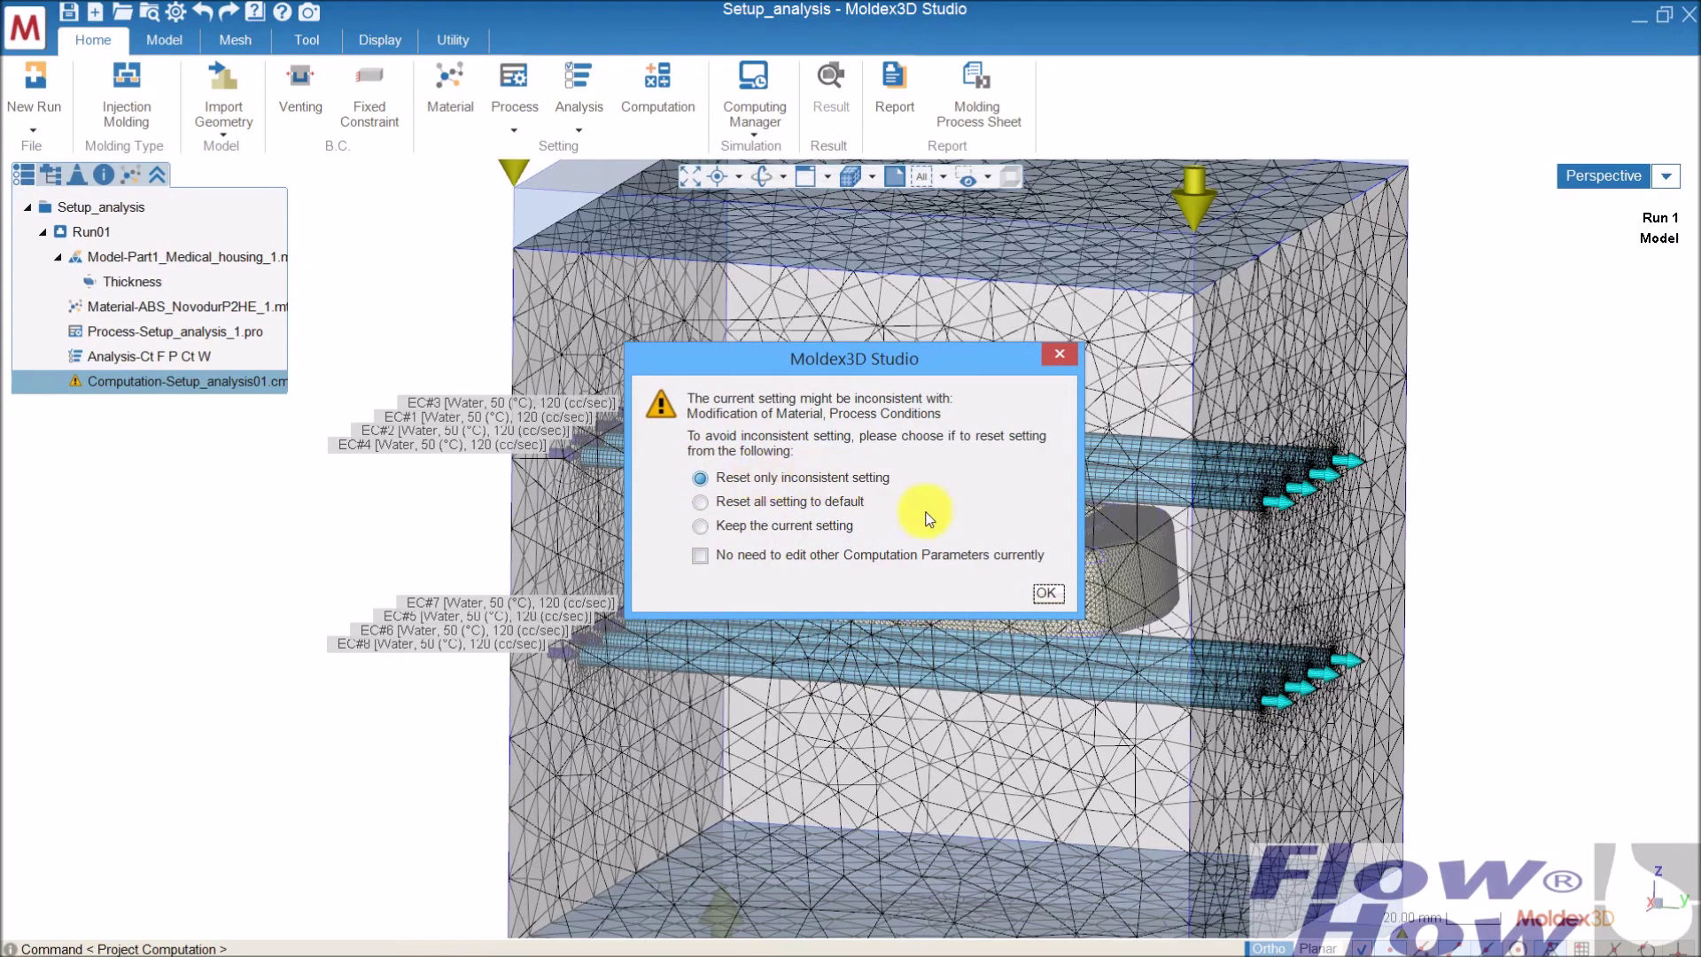
left_click(1048, 593)
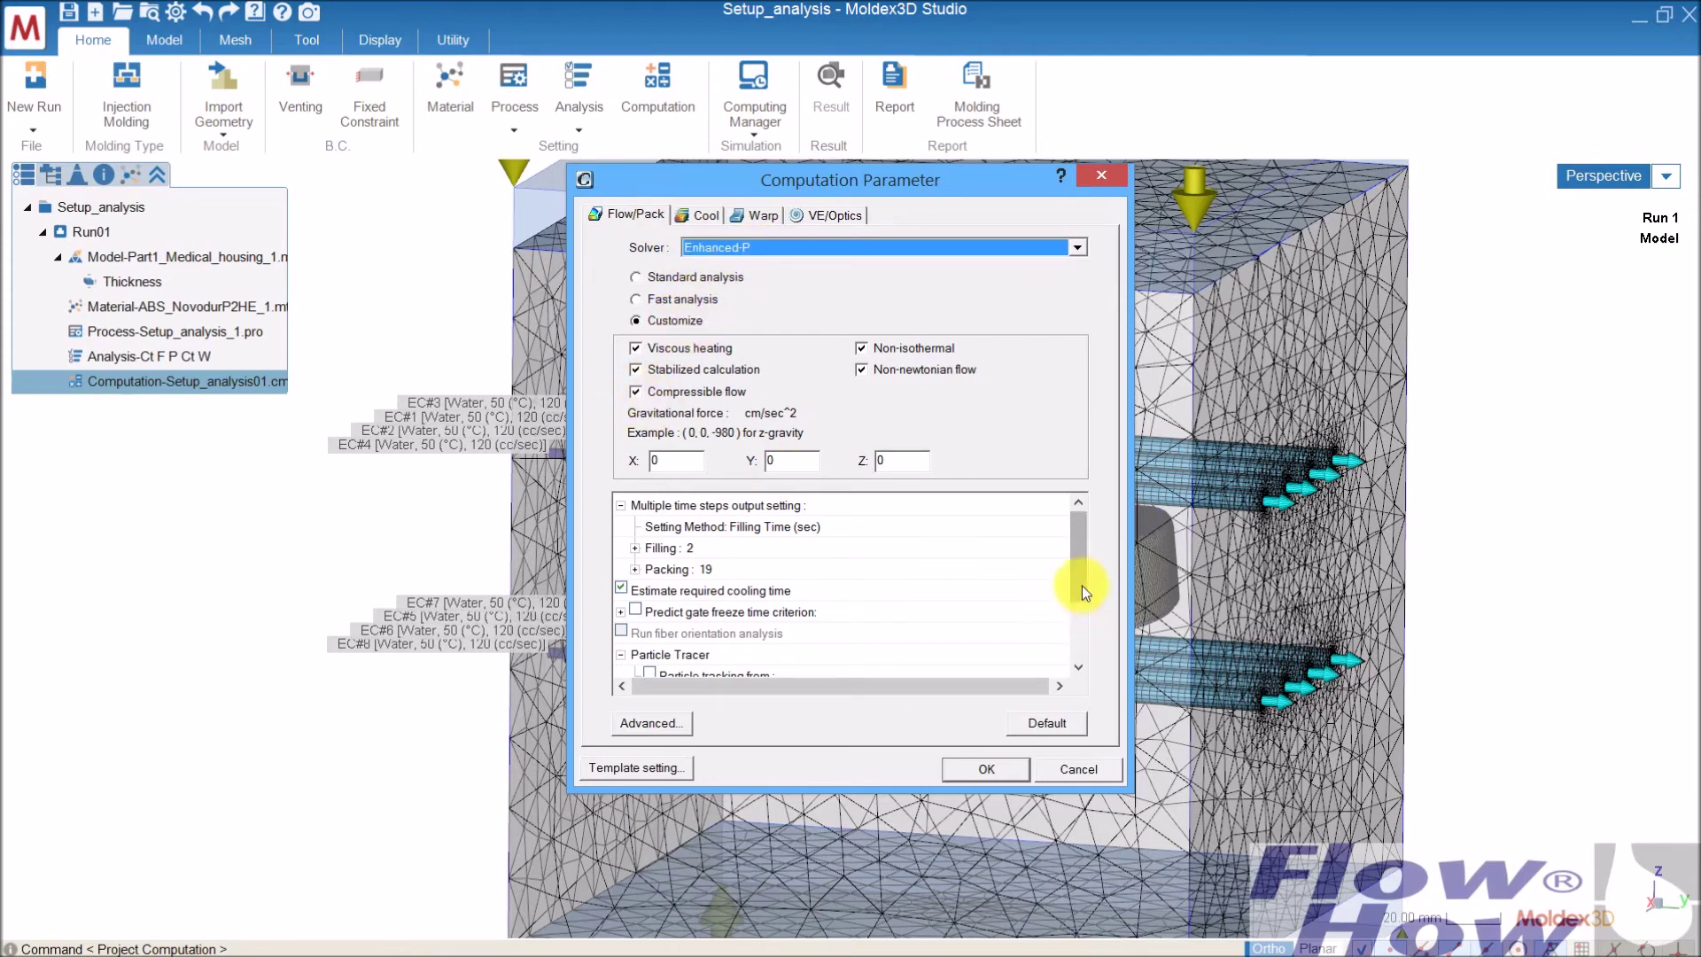
Set the number of filling output time steps to 9 in the flow/pack computation parameters.
scroll(1076, 571, "down", 1)
left_click(815, 524)
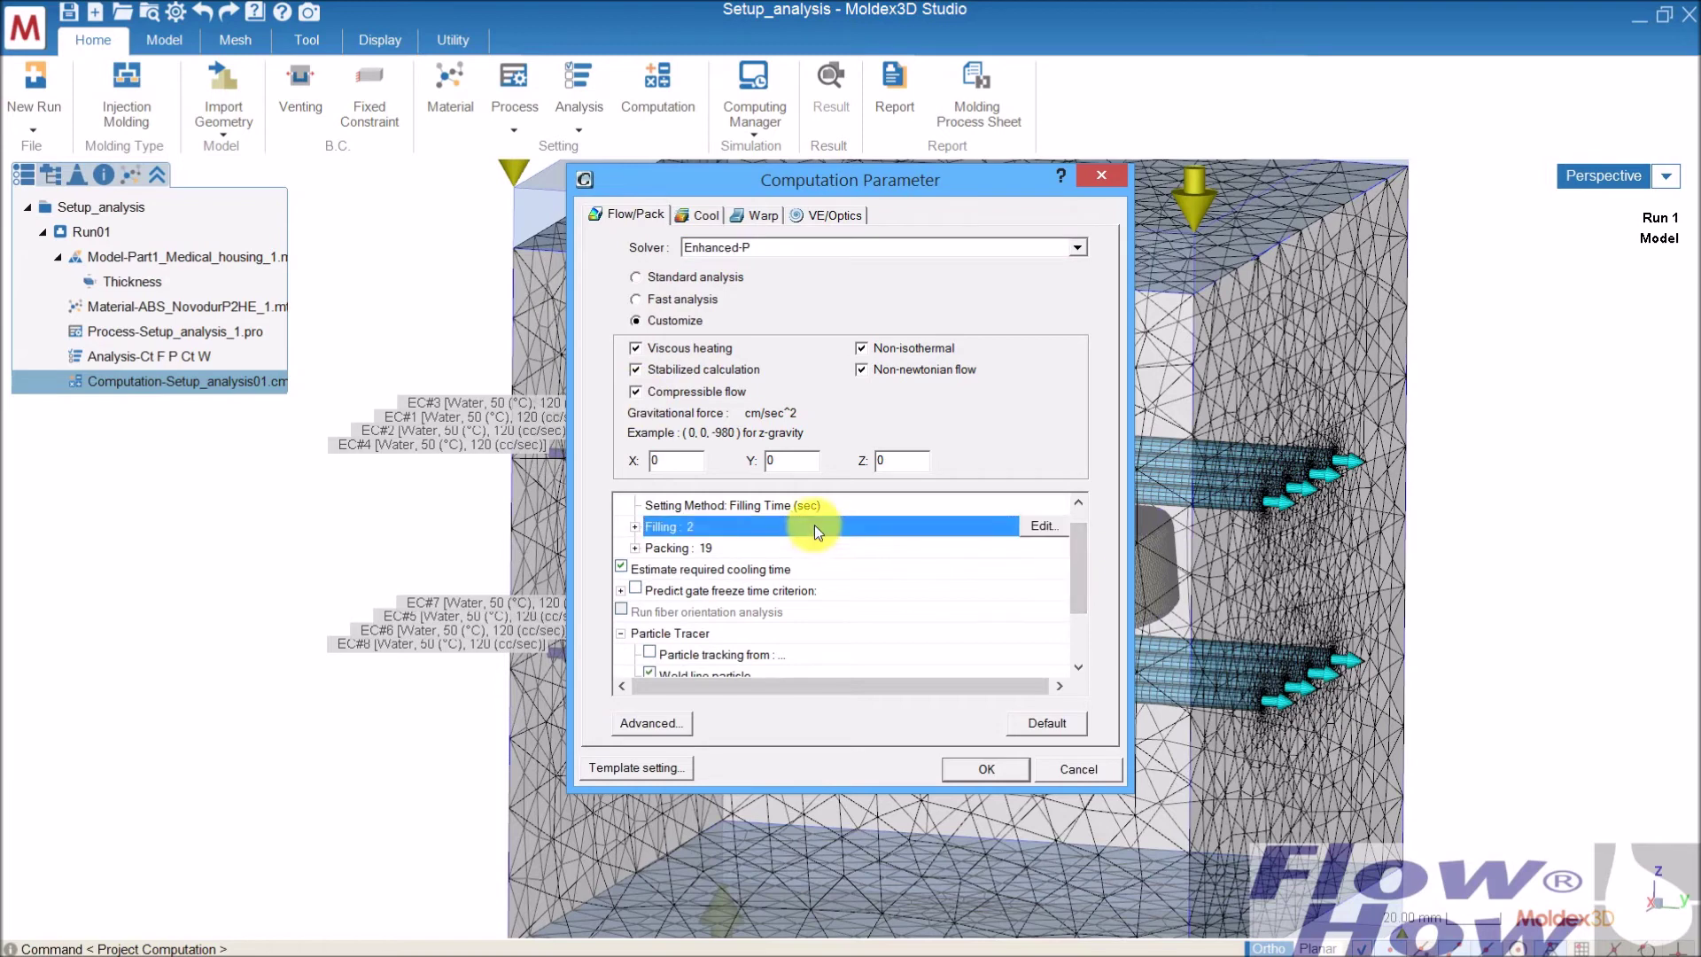
left_click(1036, 525)
left_click(936, 396)
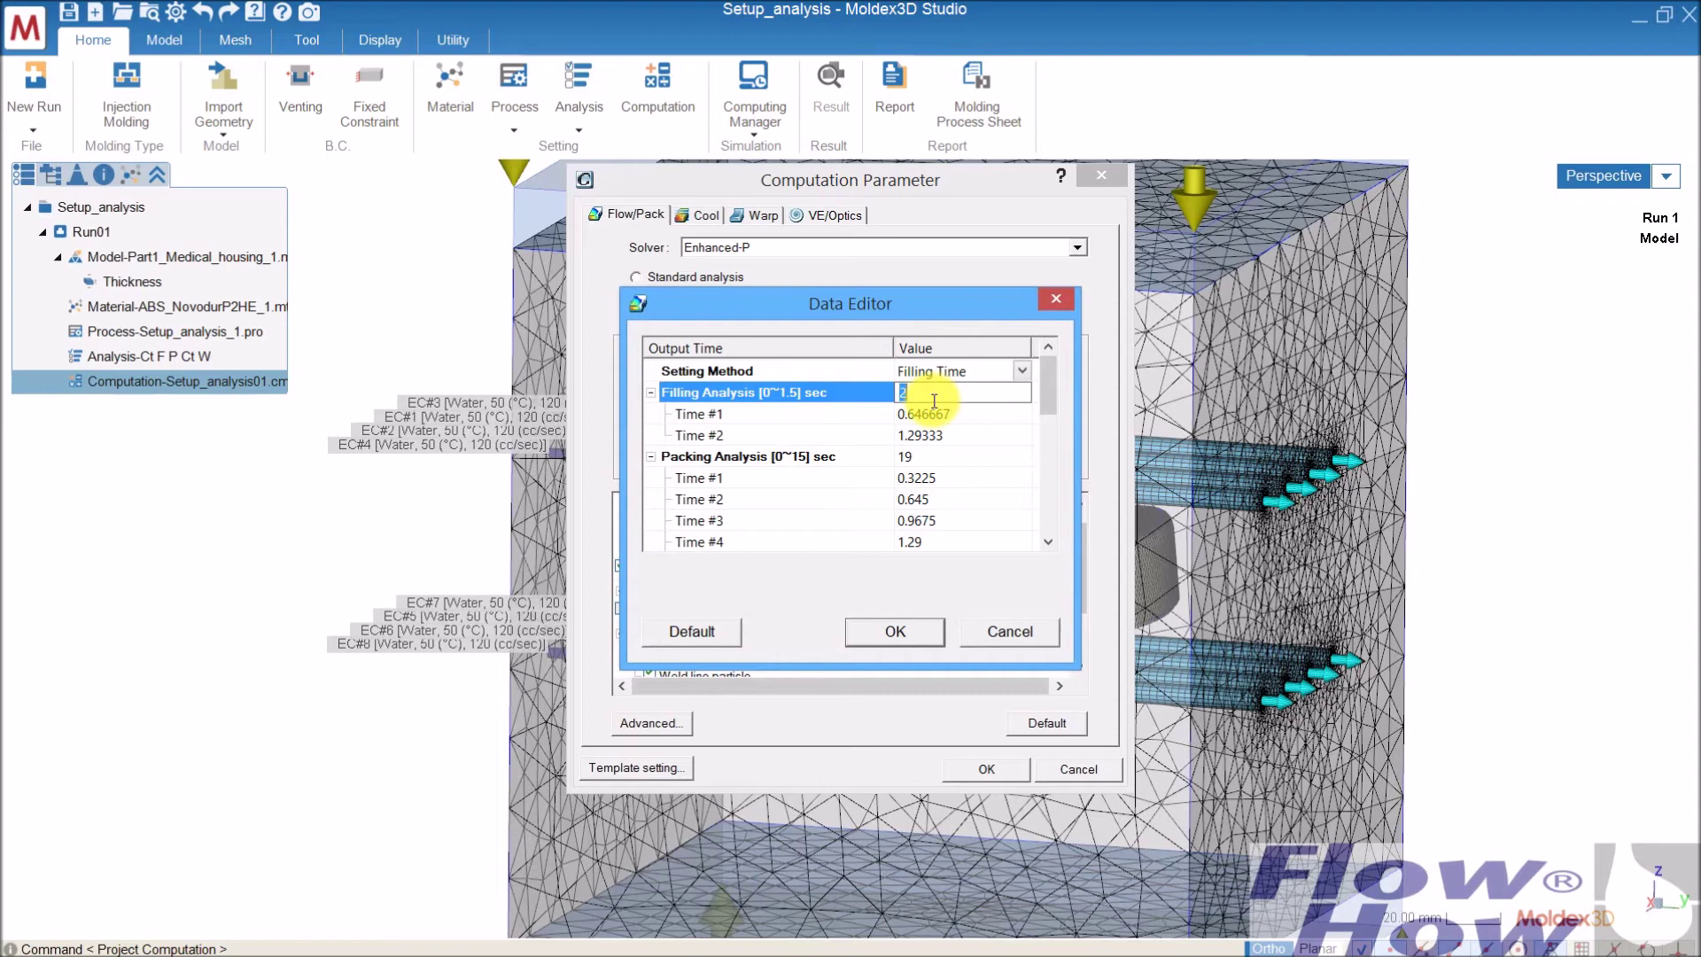
type("9")
key("Return")
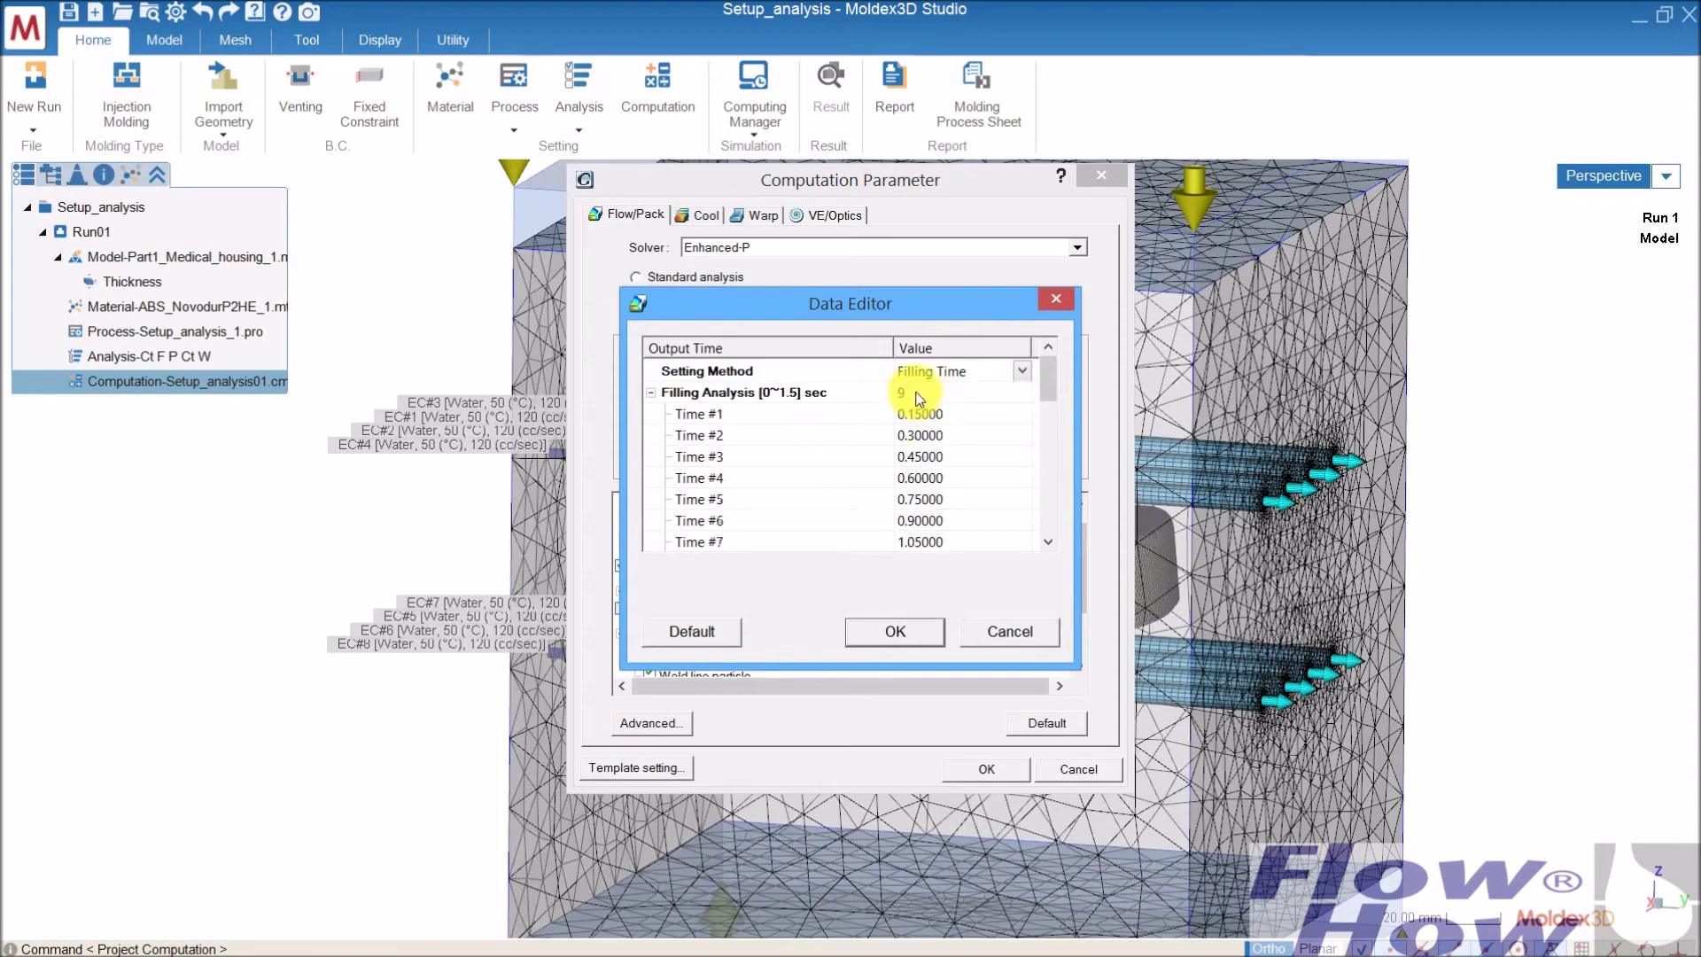
left_click(917, 392)
left_click(912, 634)
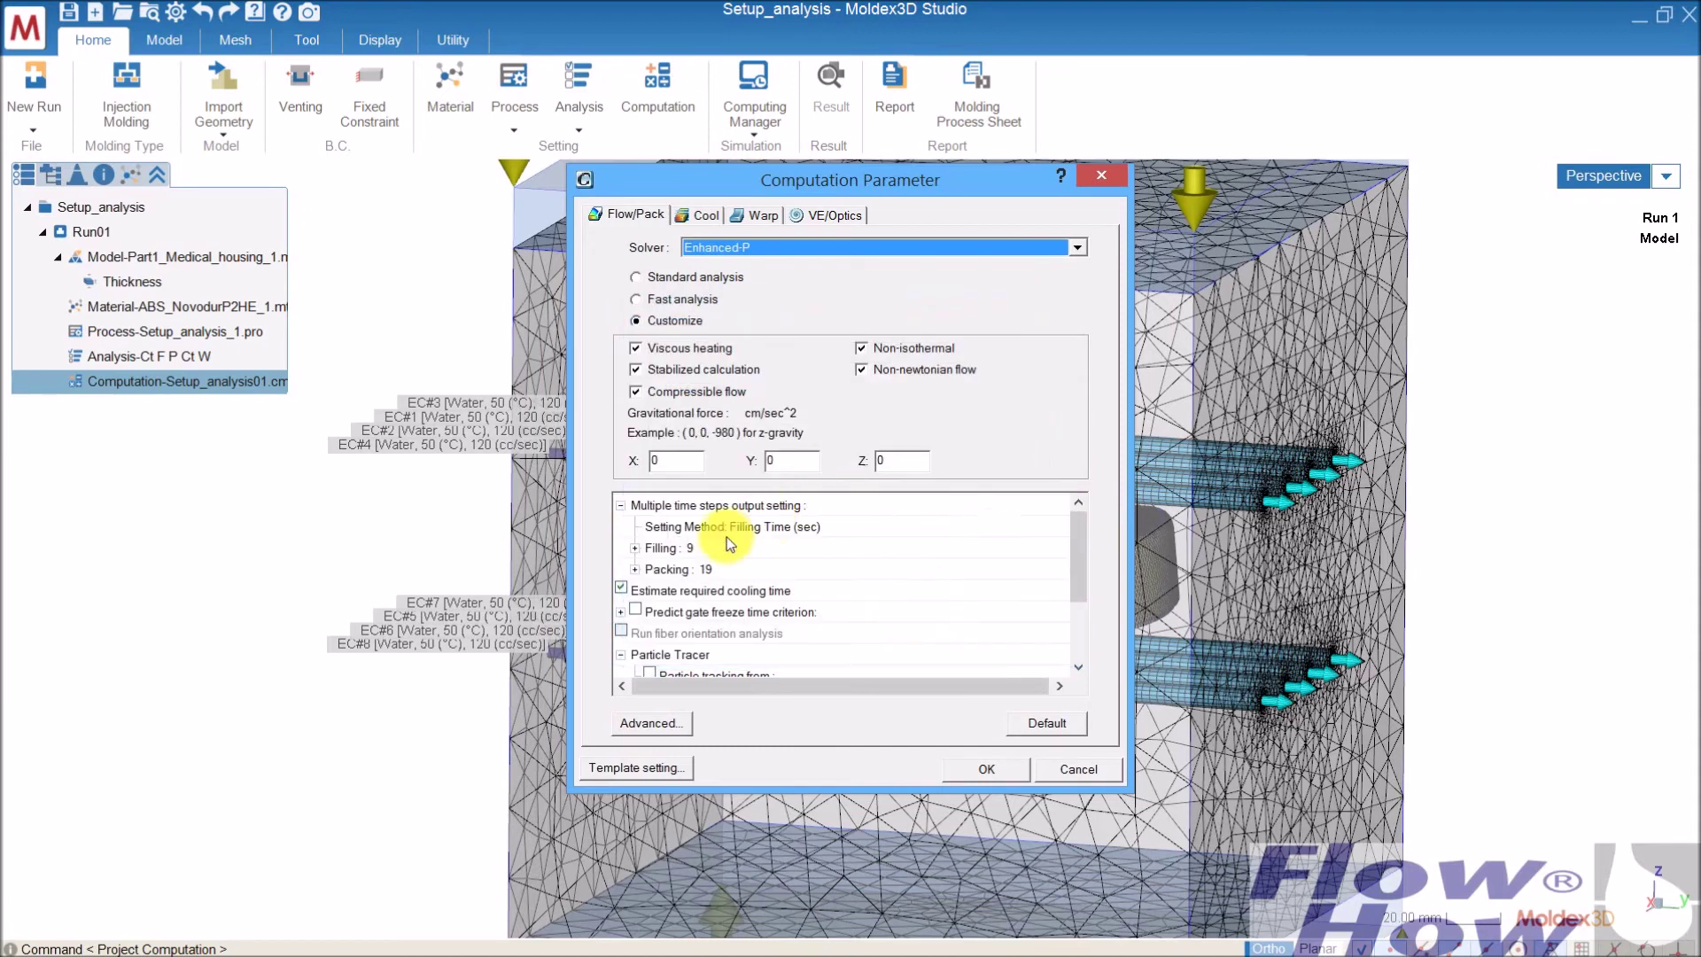
Set the number of packing output time steps to 29 and check the resulting time list.
left_click(741, 570)
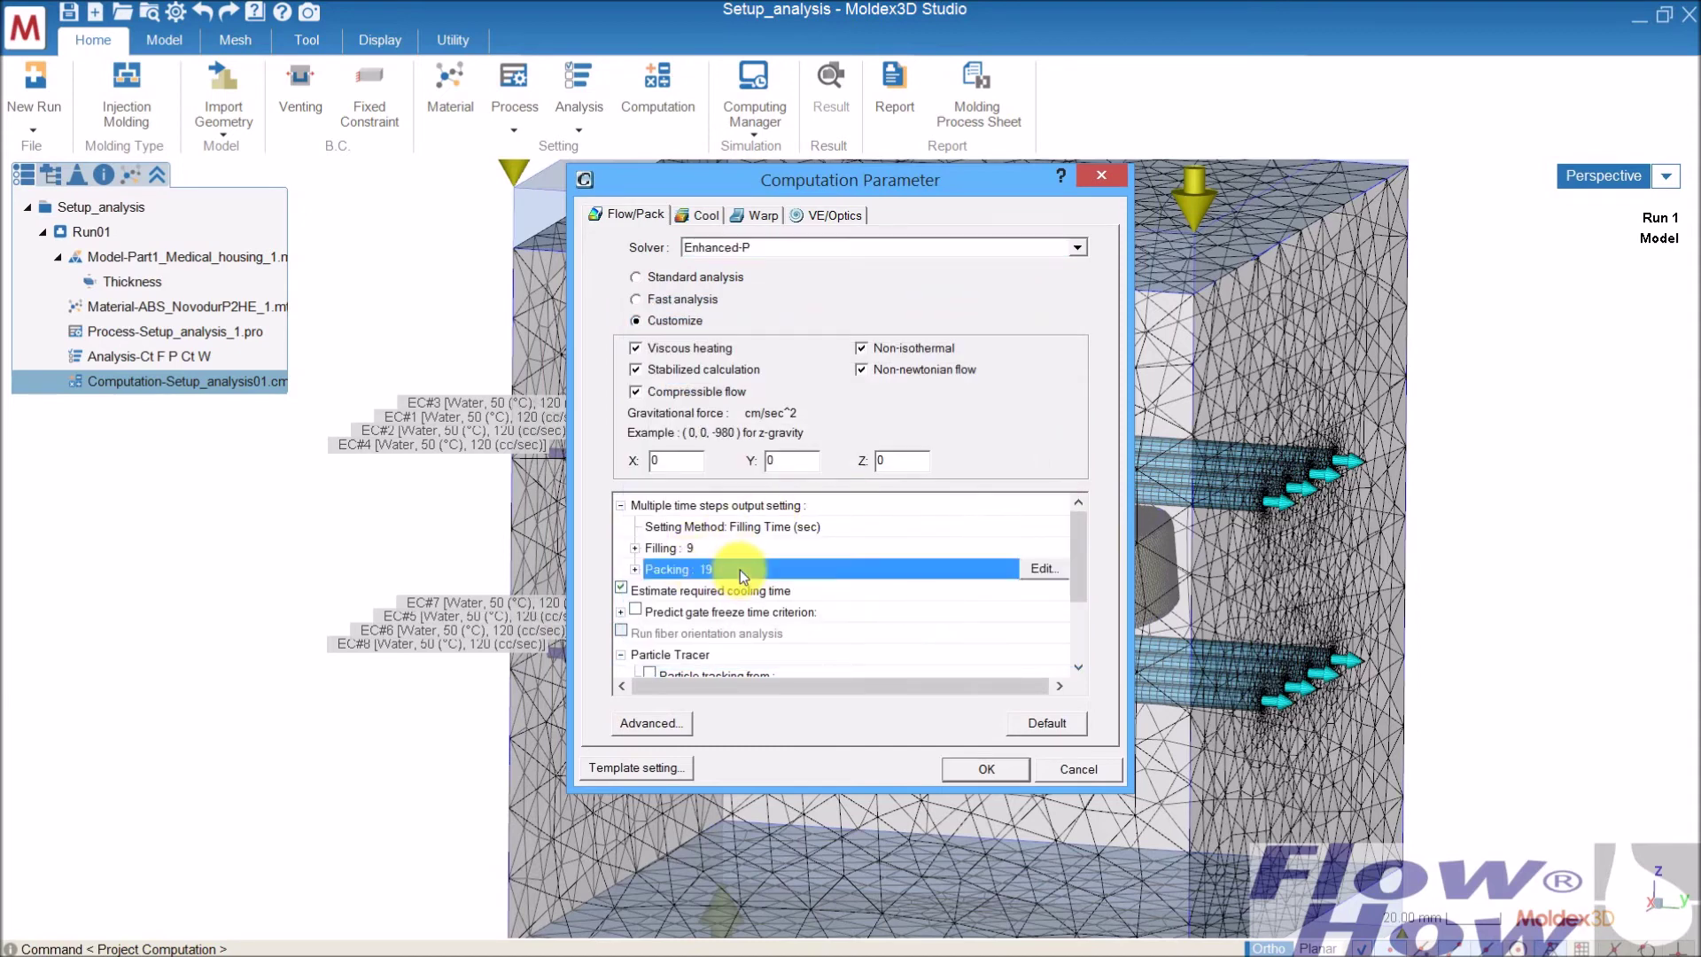
left_click(1042, 570)
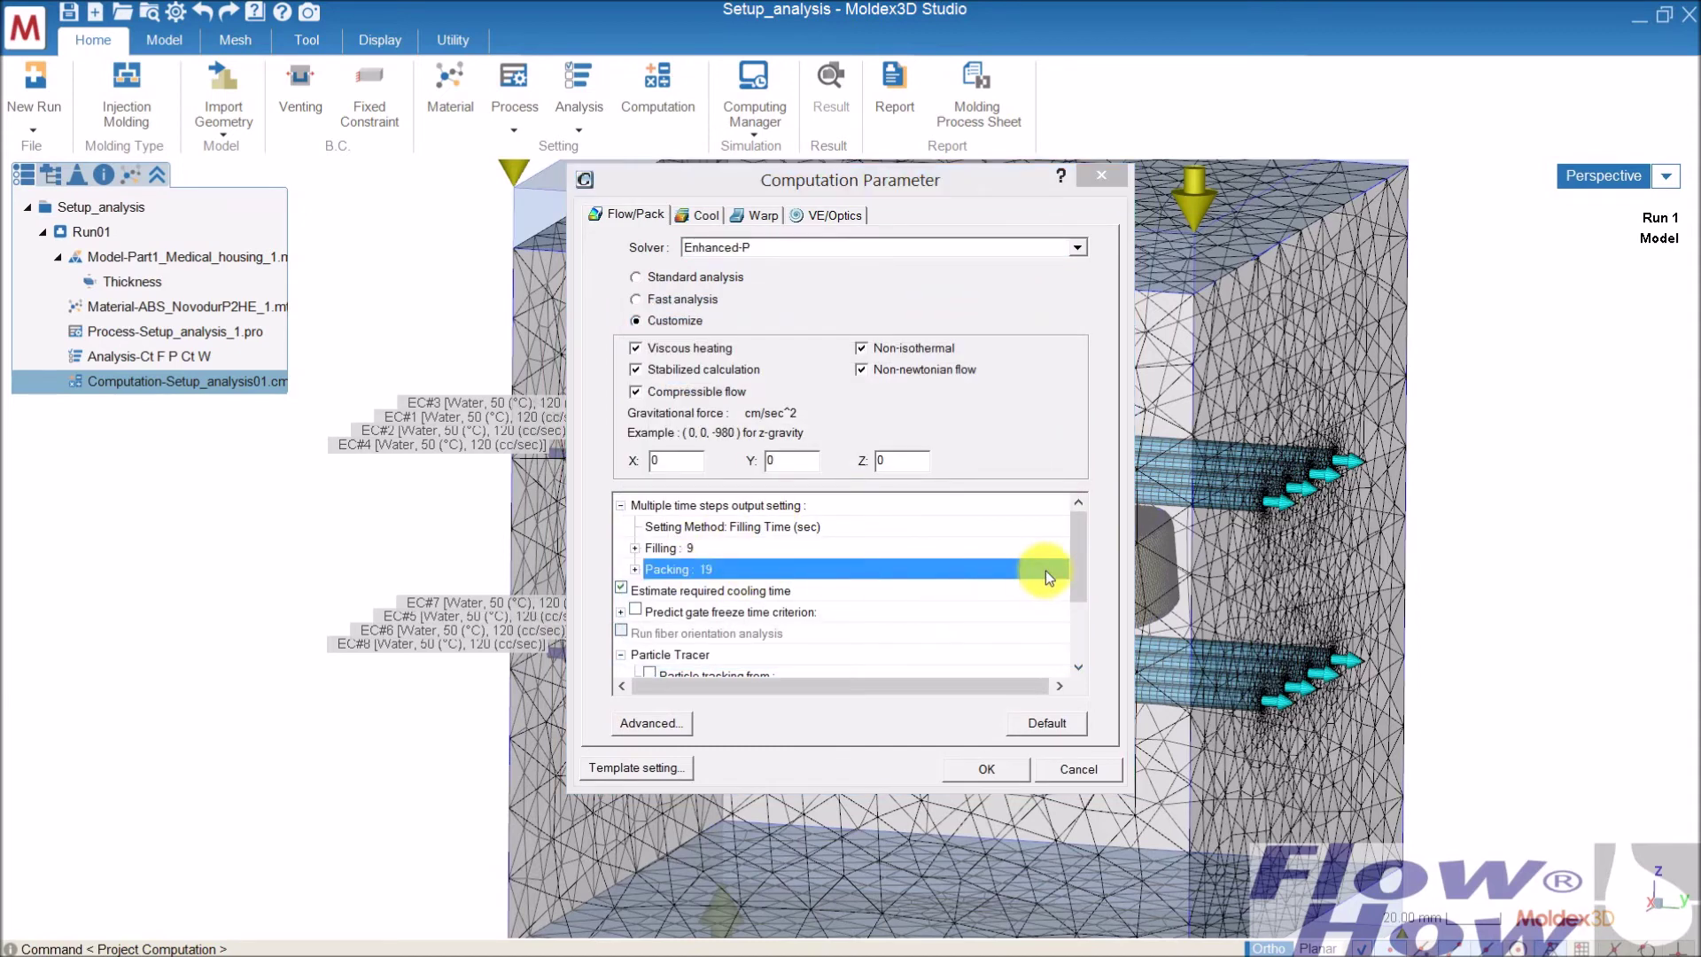
left_click_drag(1040, 371, 1072, 418)
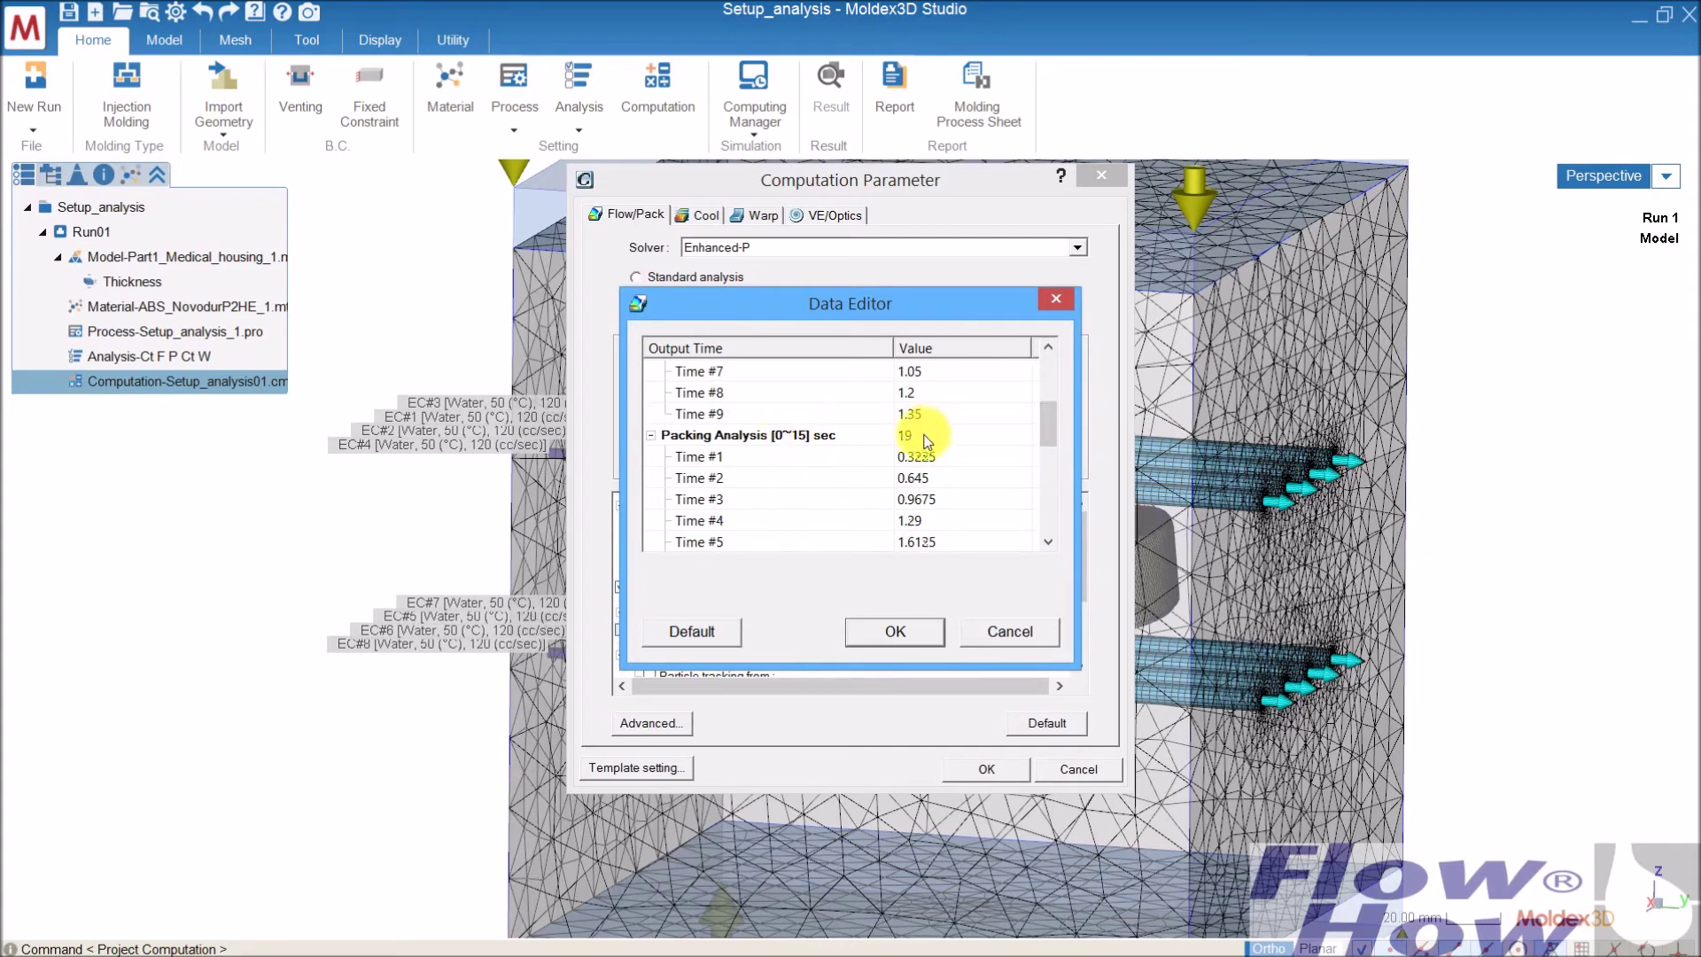
double_click(921, 435)
type("29")
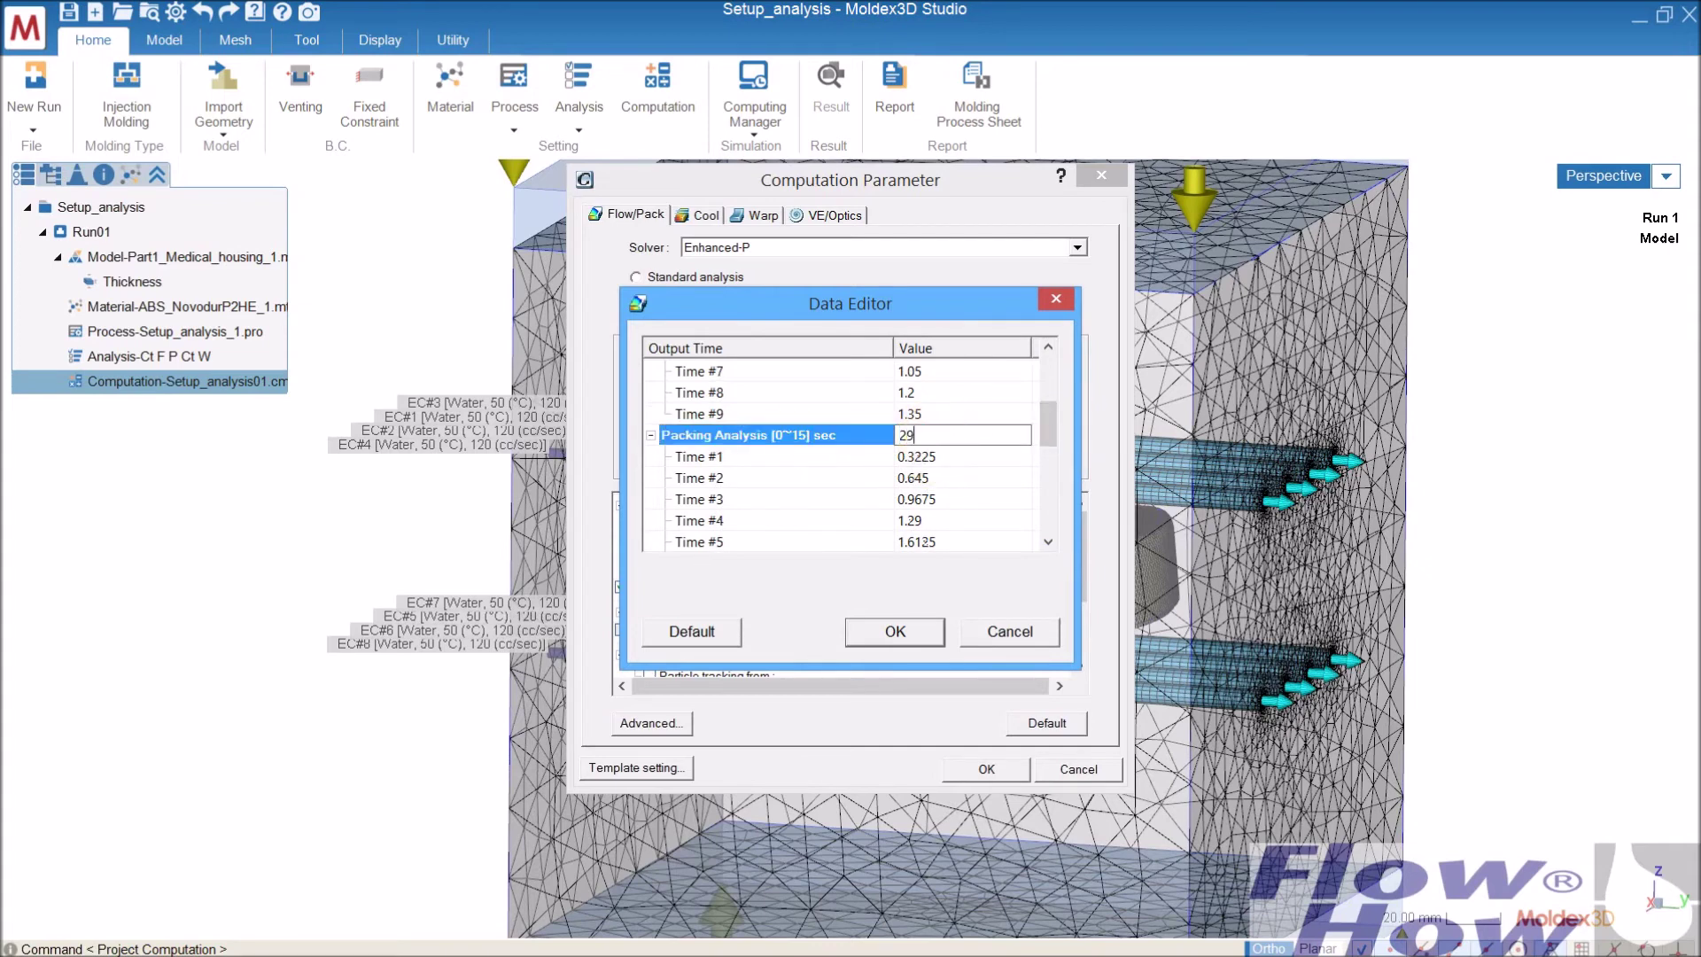
key("Return")
left_click_drag(1049, 390, 1056, 514)
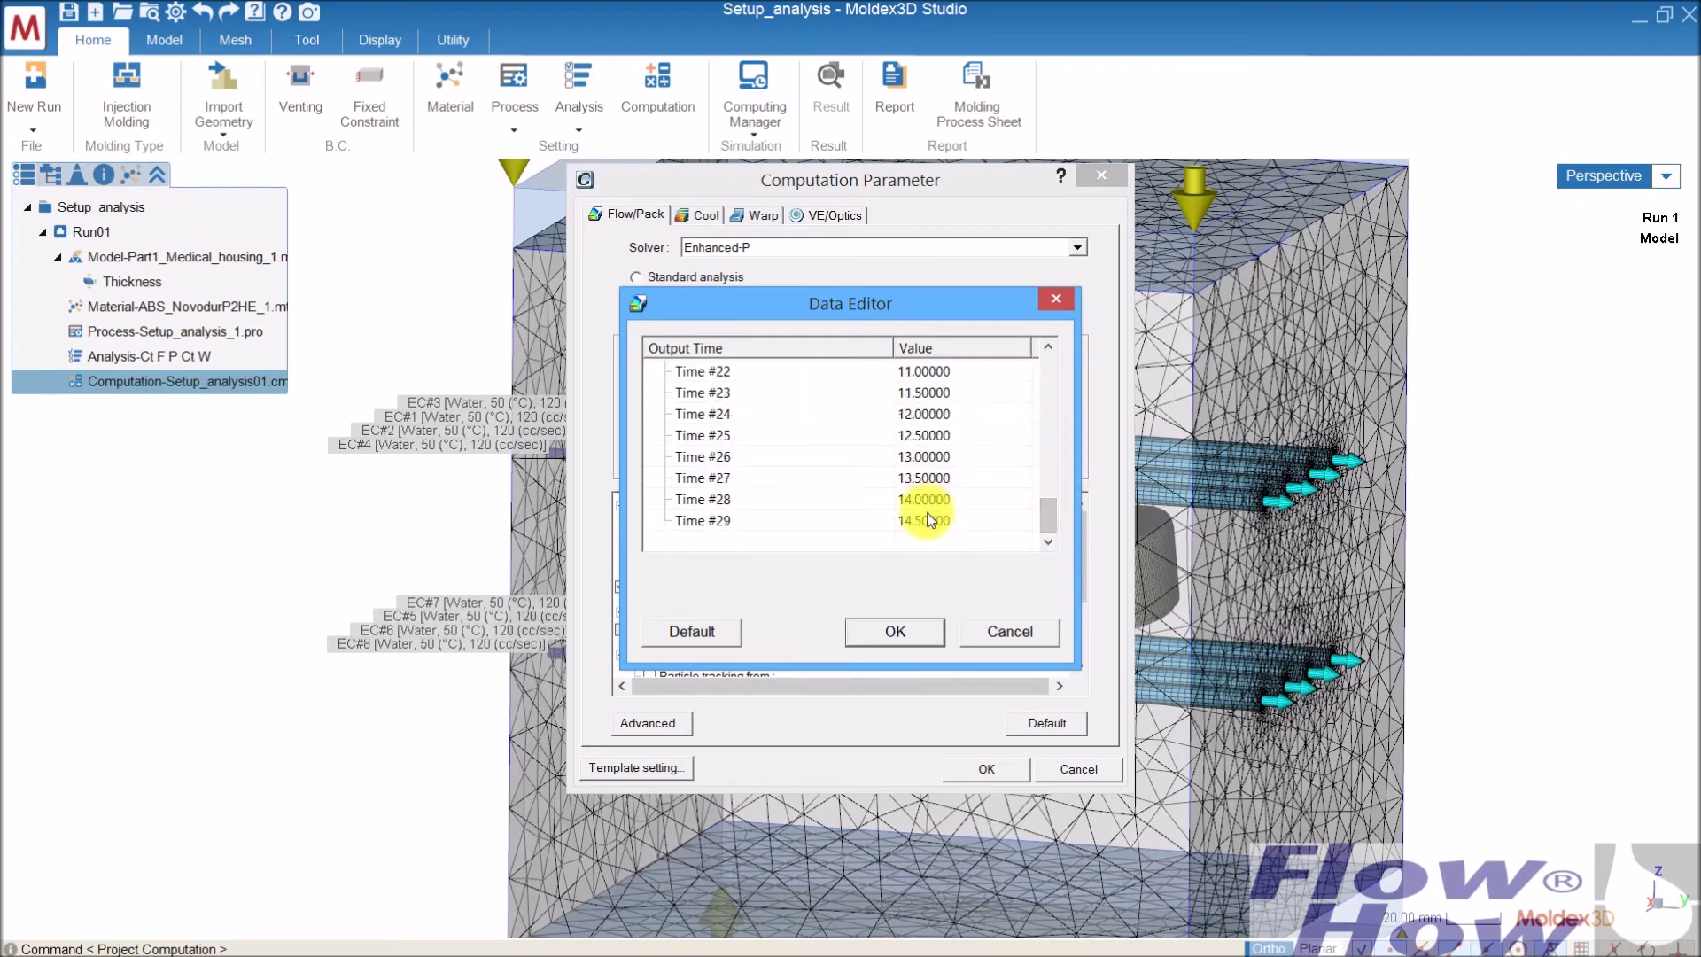
left_click(896, 633)
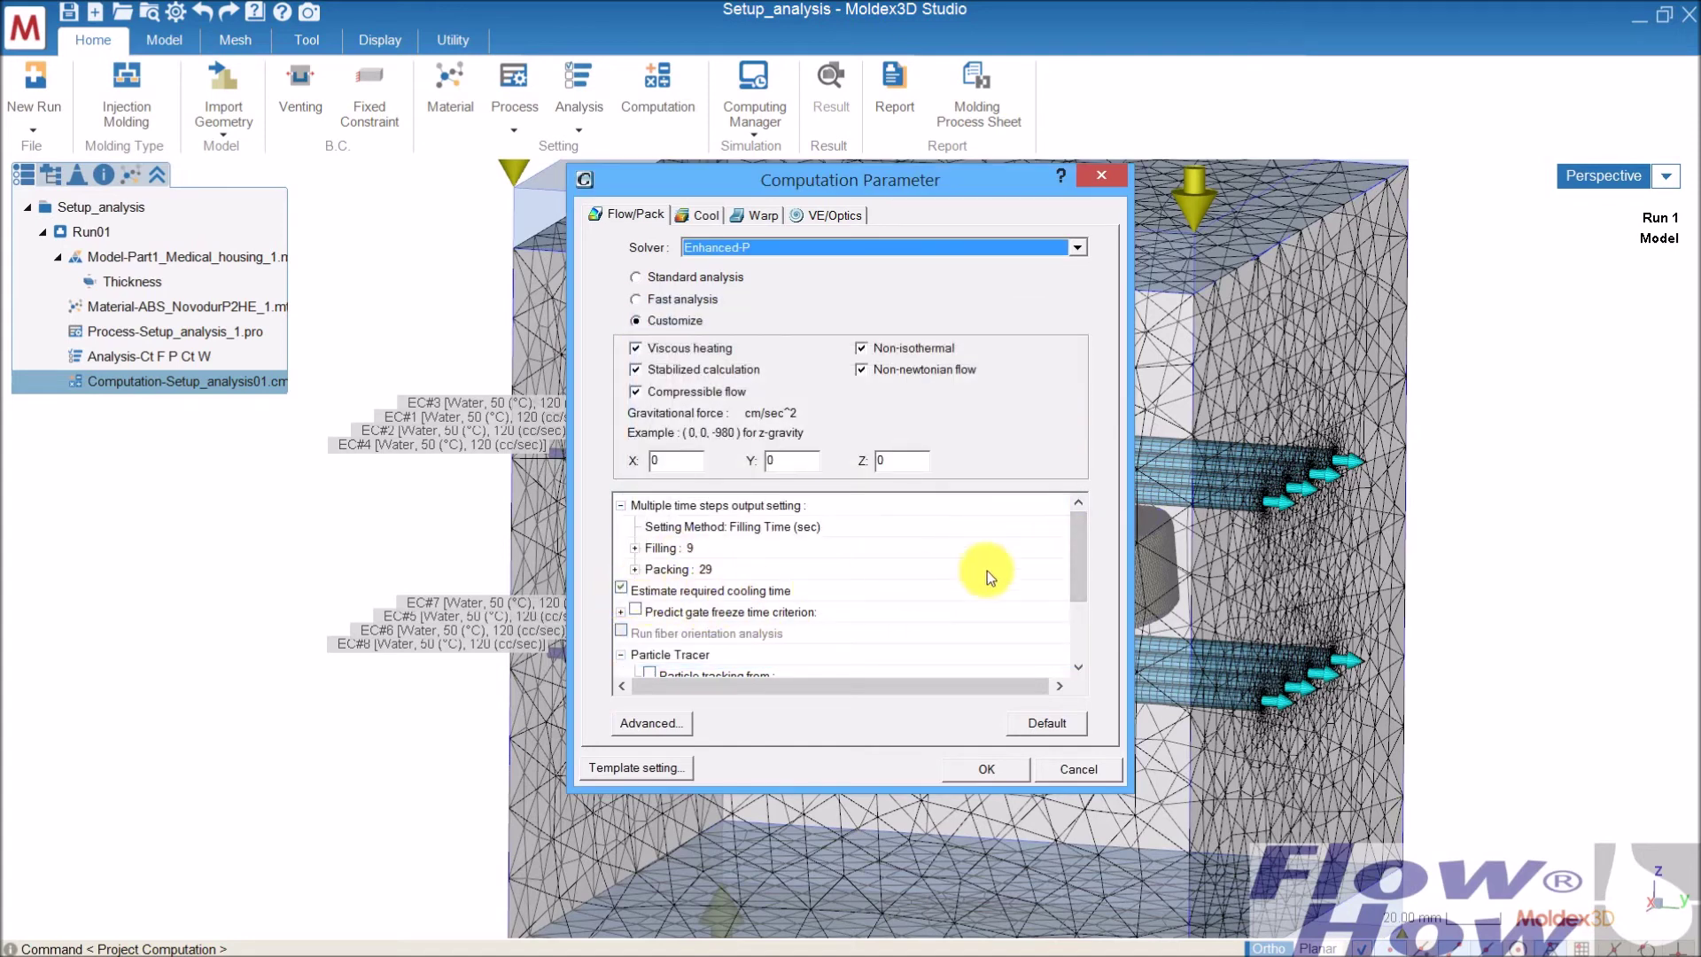
Check the particle tracer and packing extension options, and the fully transient output times for the cooling phase.
left_click_drag(1082, 535, 1076, 594)
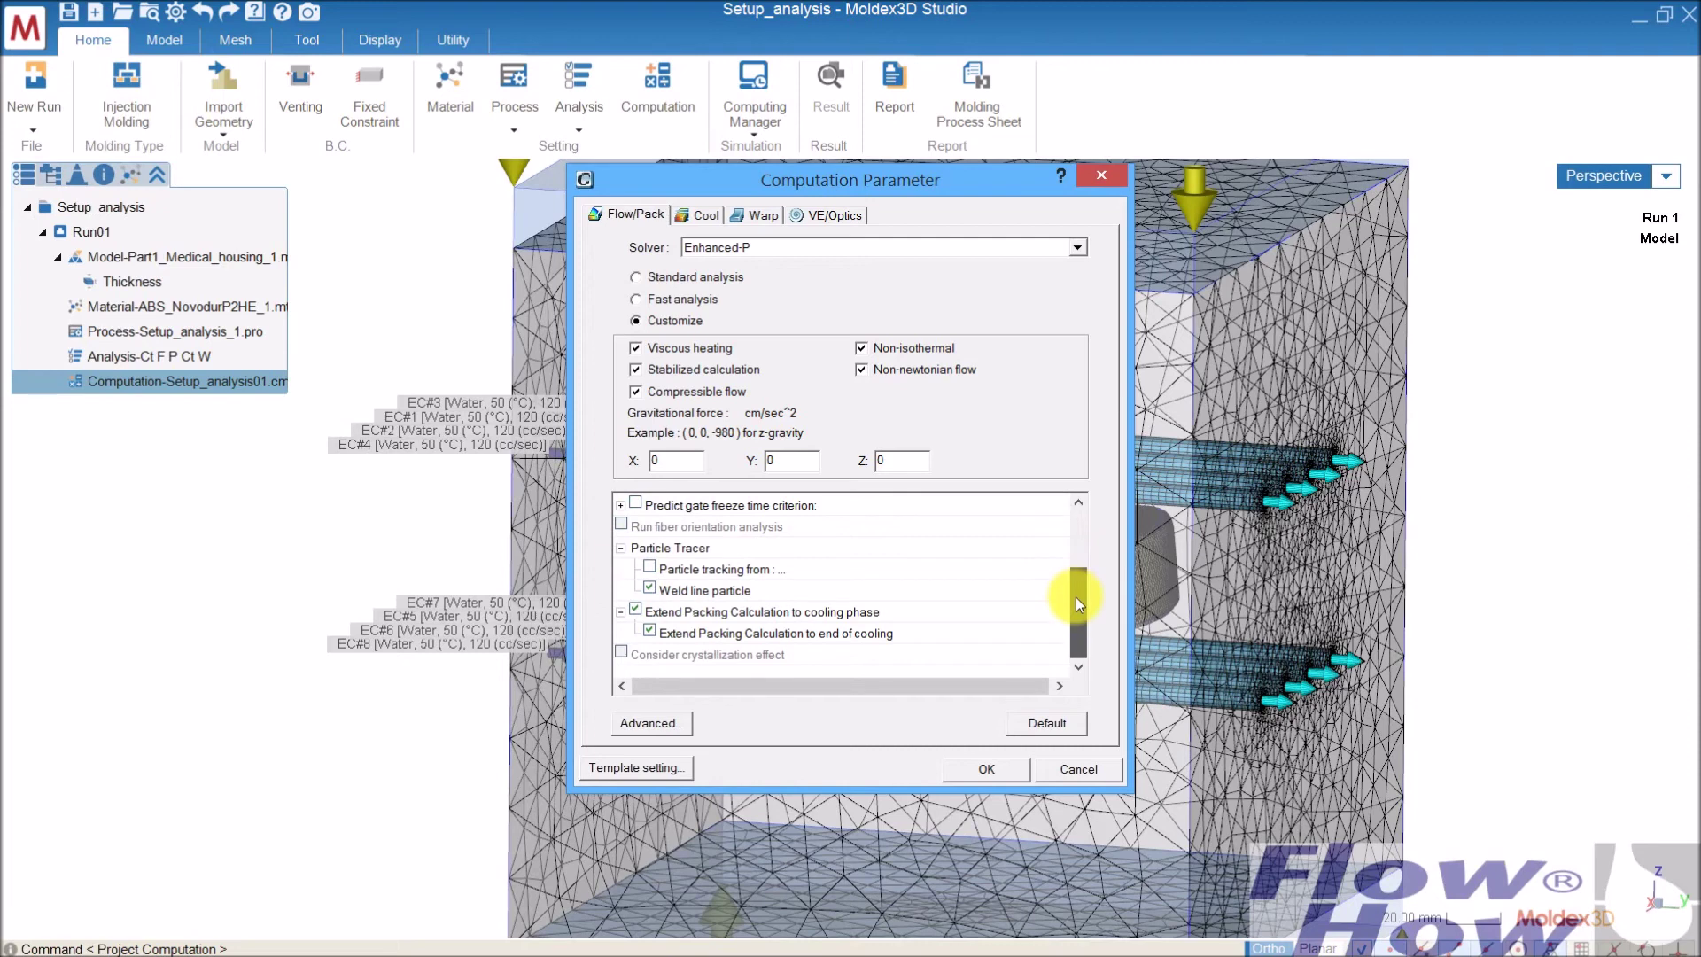
left_click_drag(1075, 612, 1076, 612)
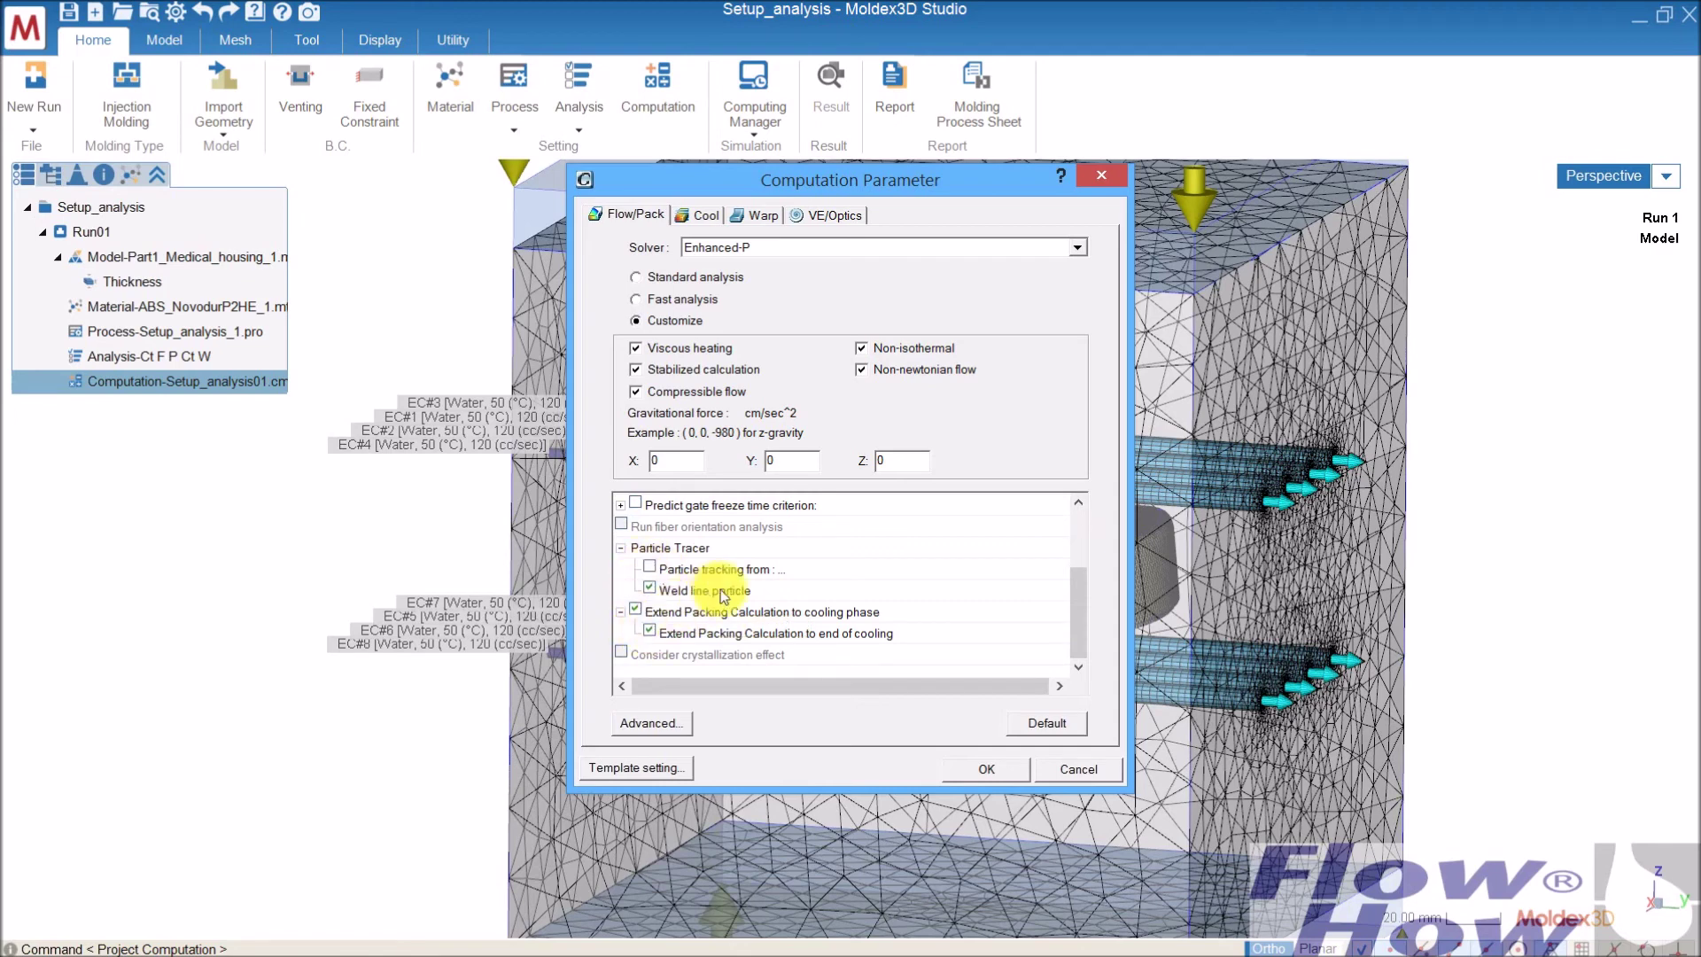
left_click(702, 218)
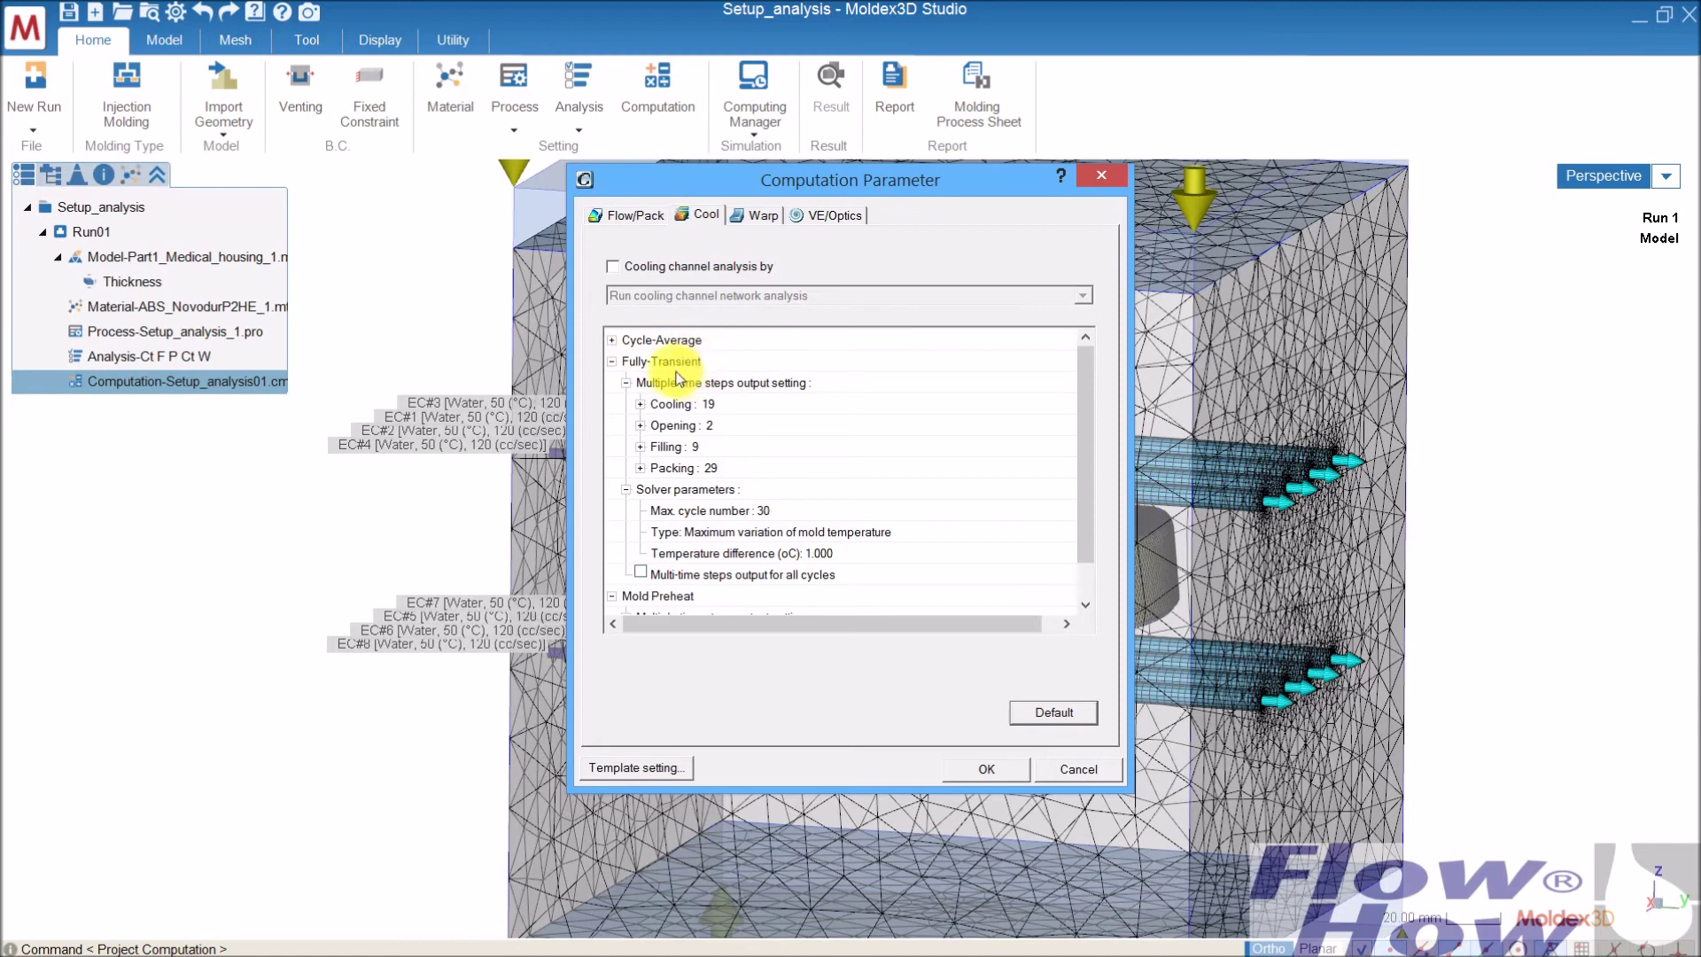
left_click(849, 404)
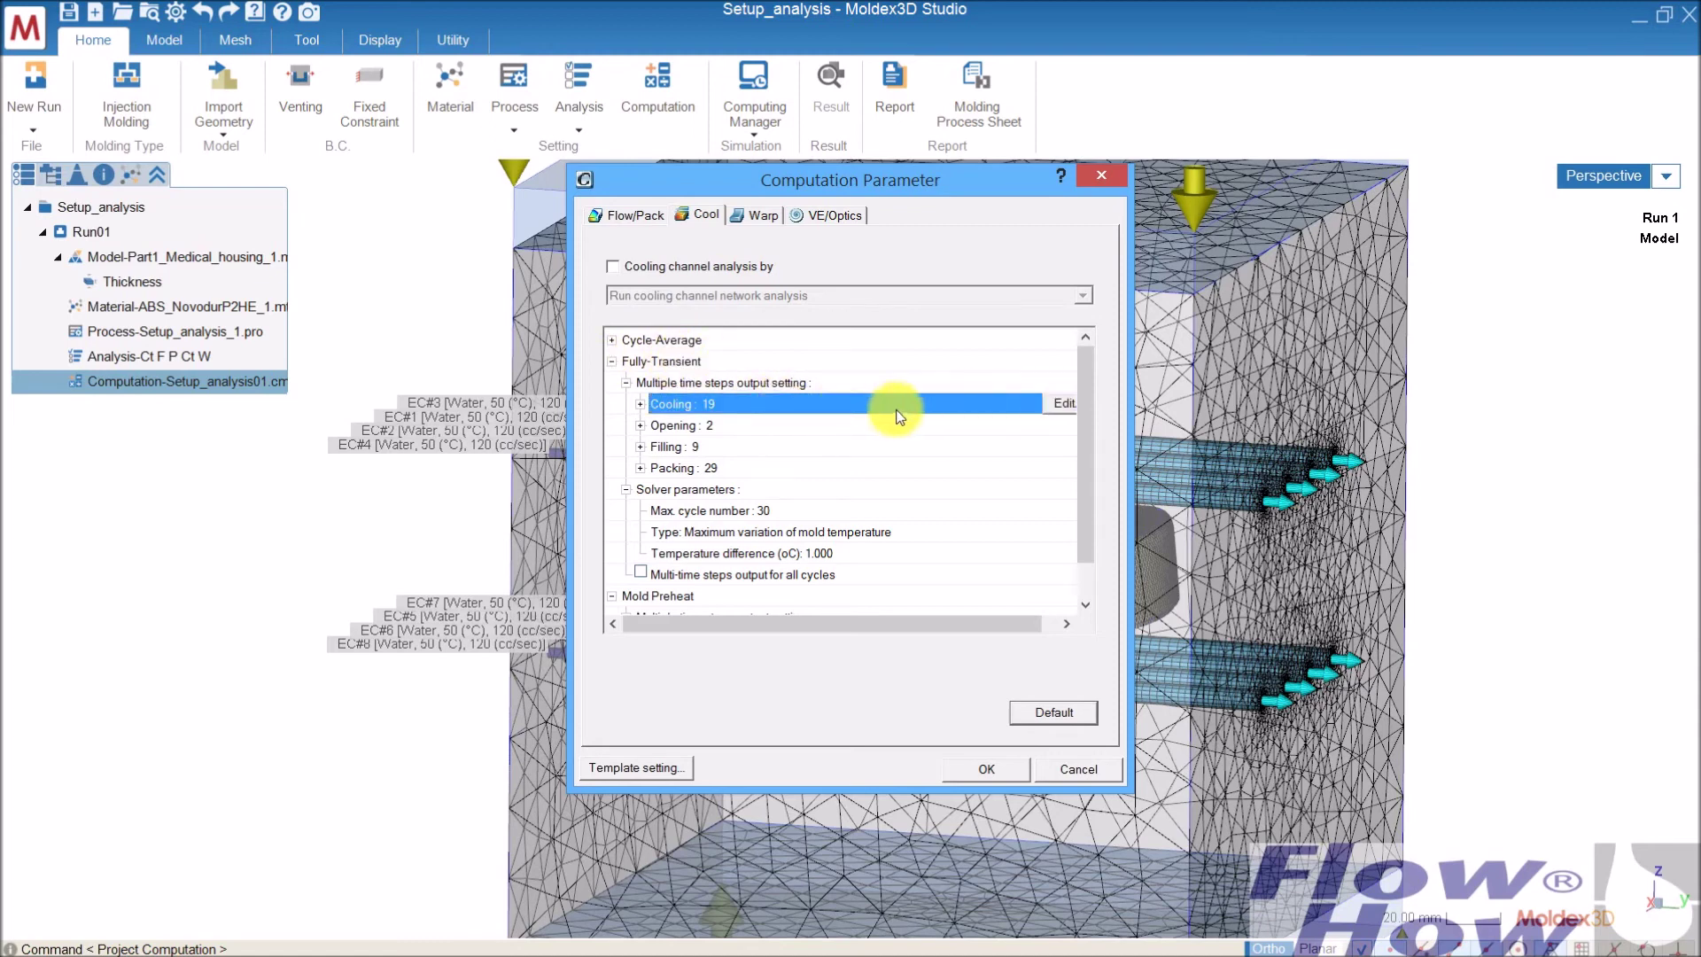
left_click(1064, 401)
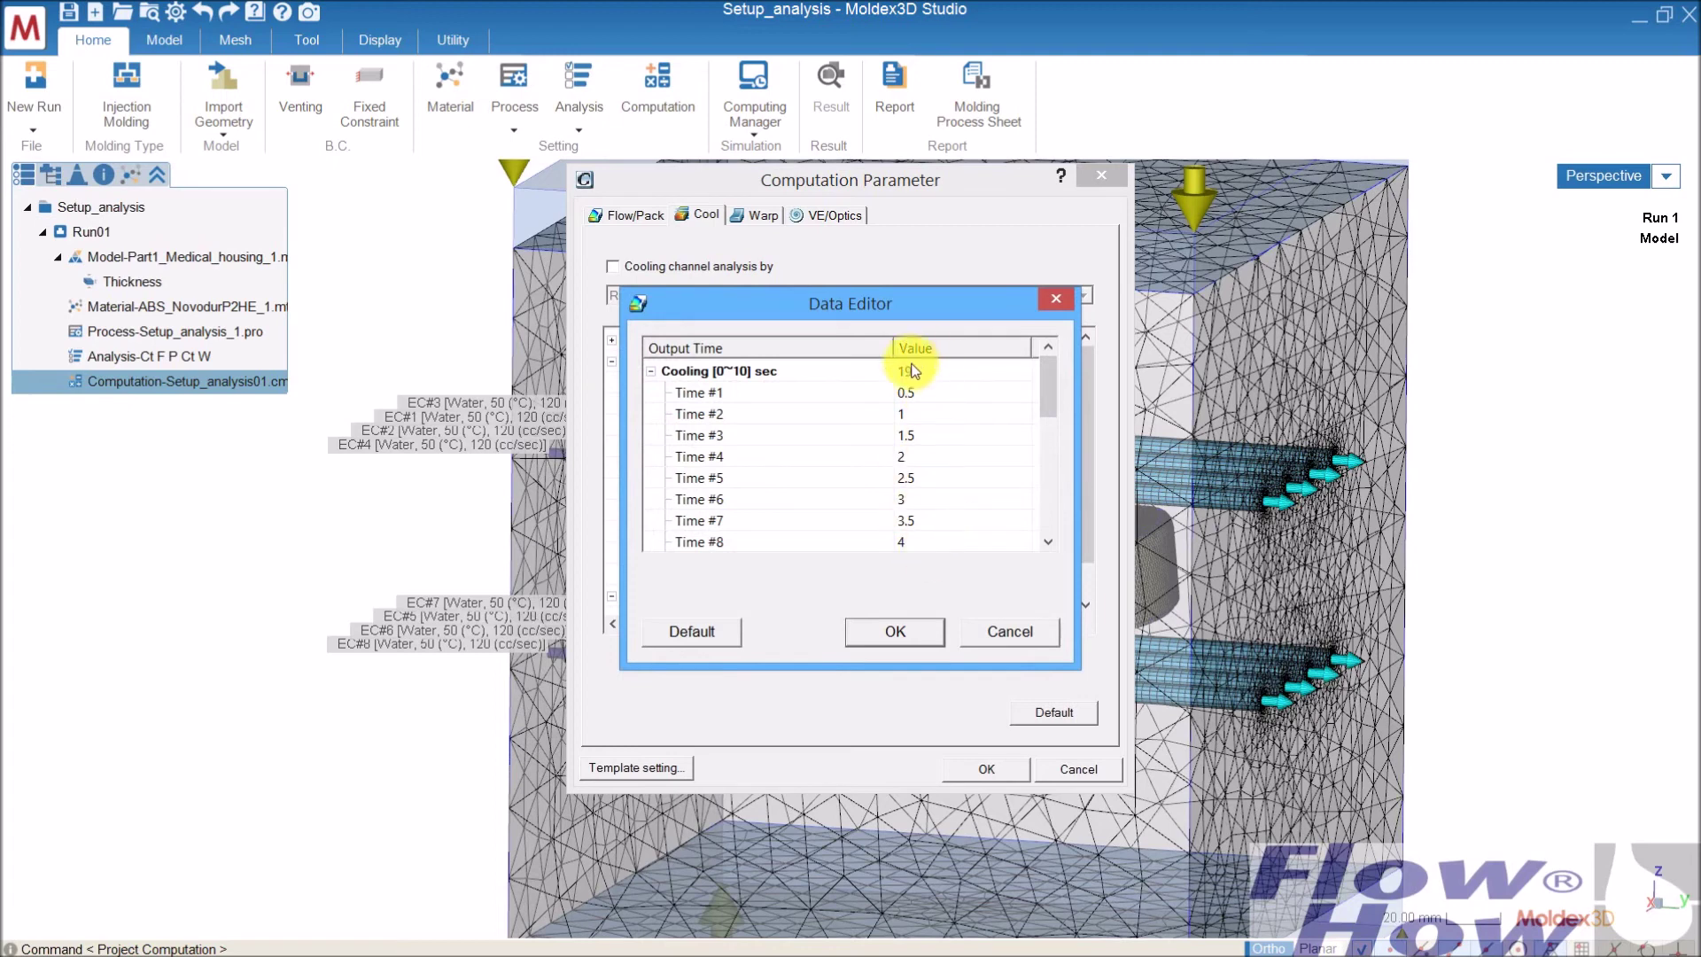
left_click(915, 636)
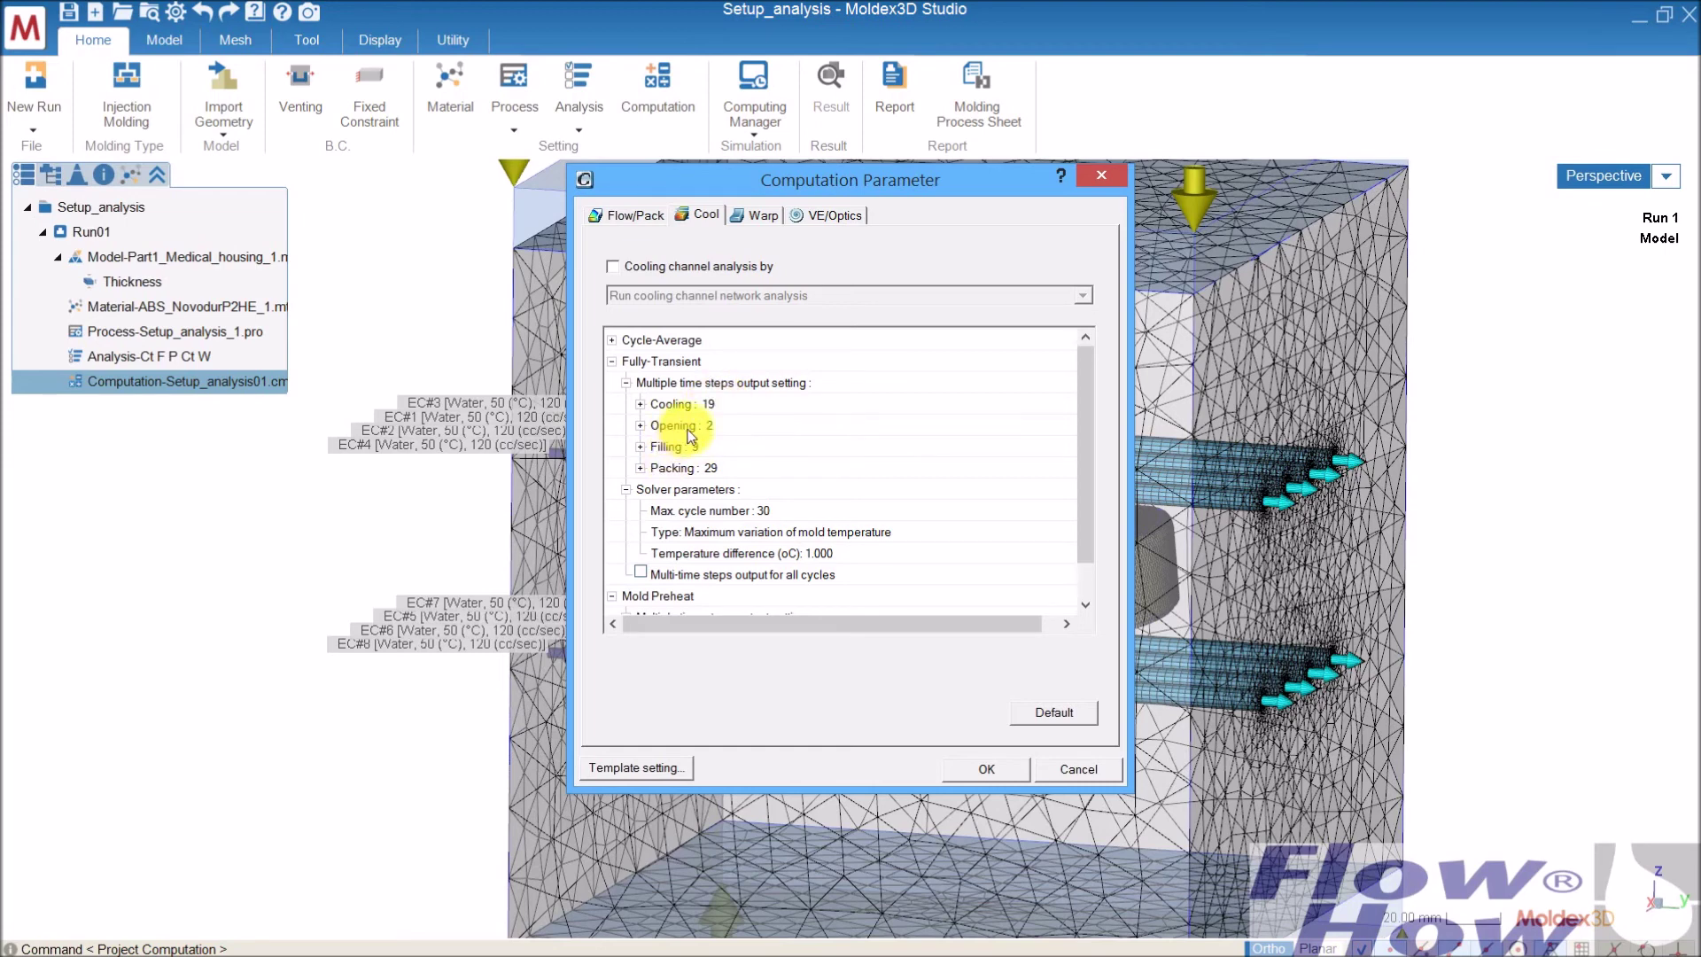
Check the fully transient solver parameters, including the maximum cycle number and temperature tolerance.
left_click(733, 431)
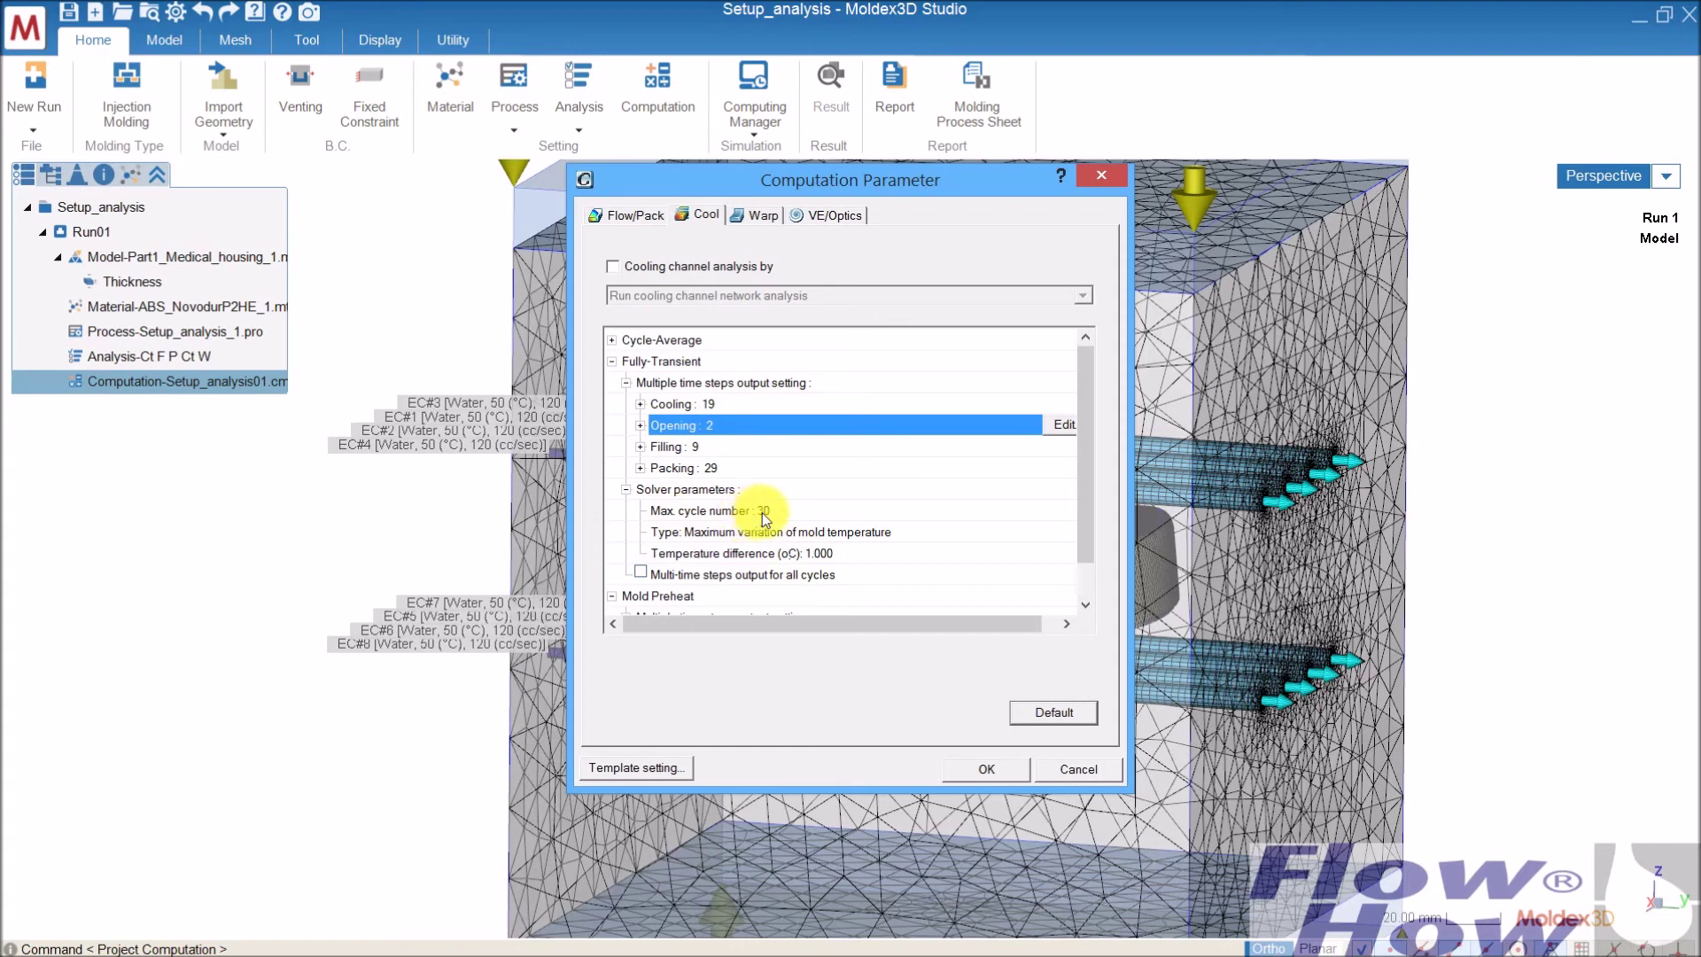
left_click(800, 490)
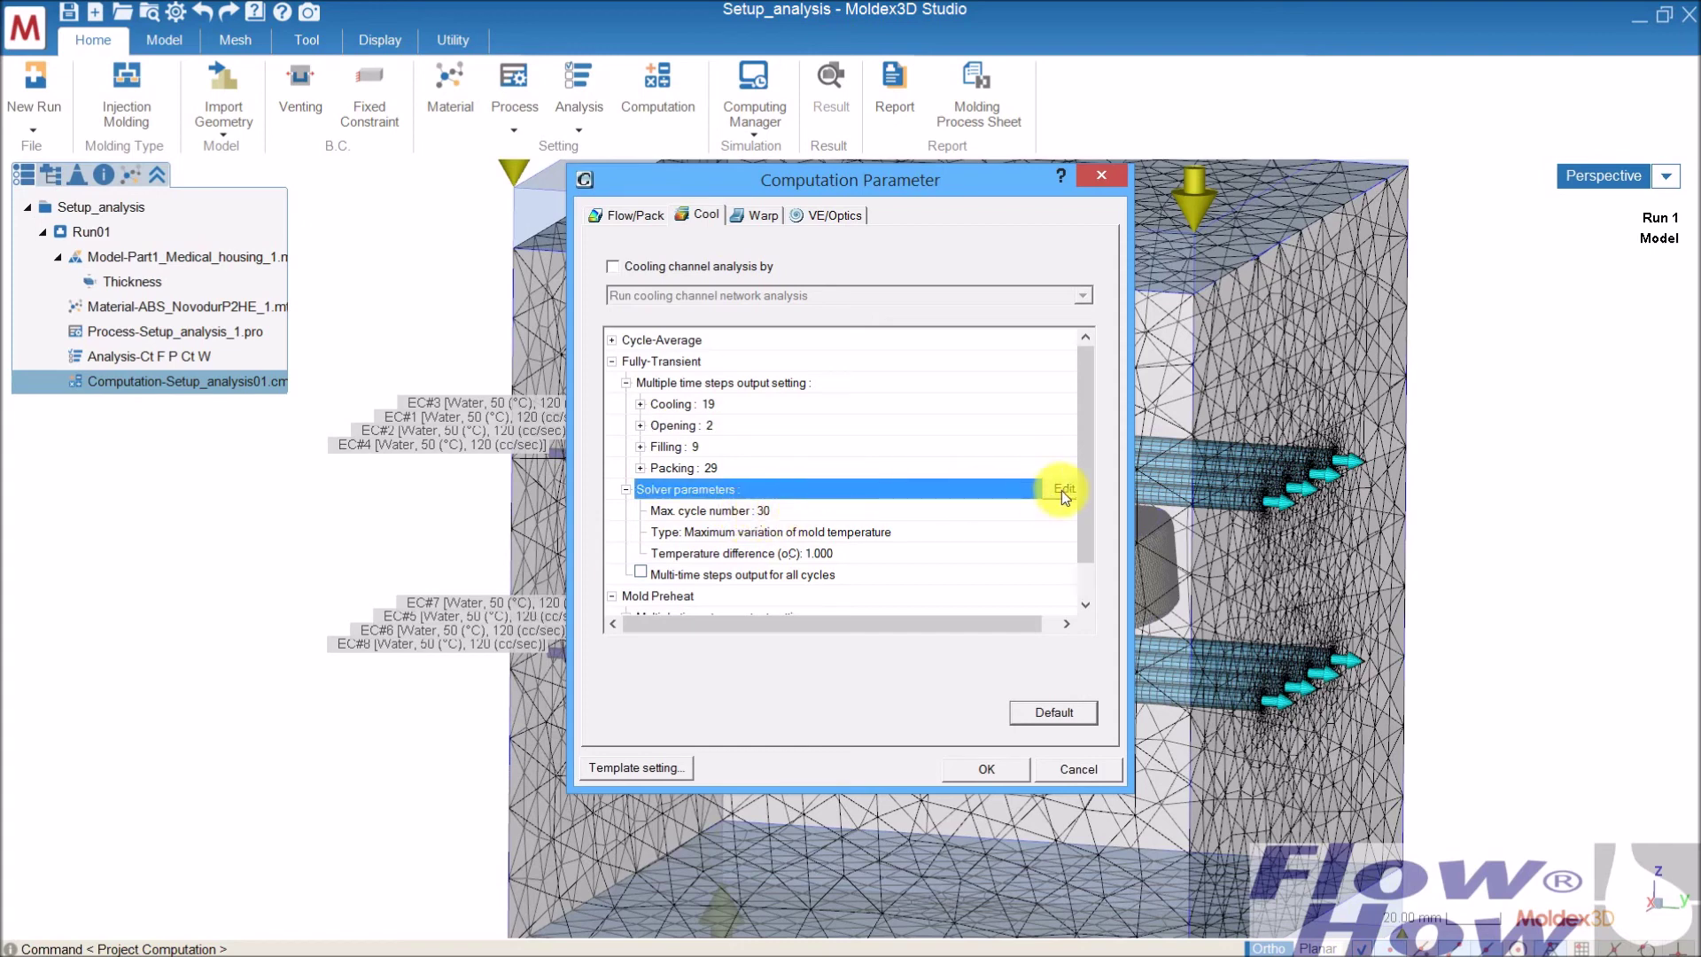
double_click(1019, 489)
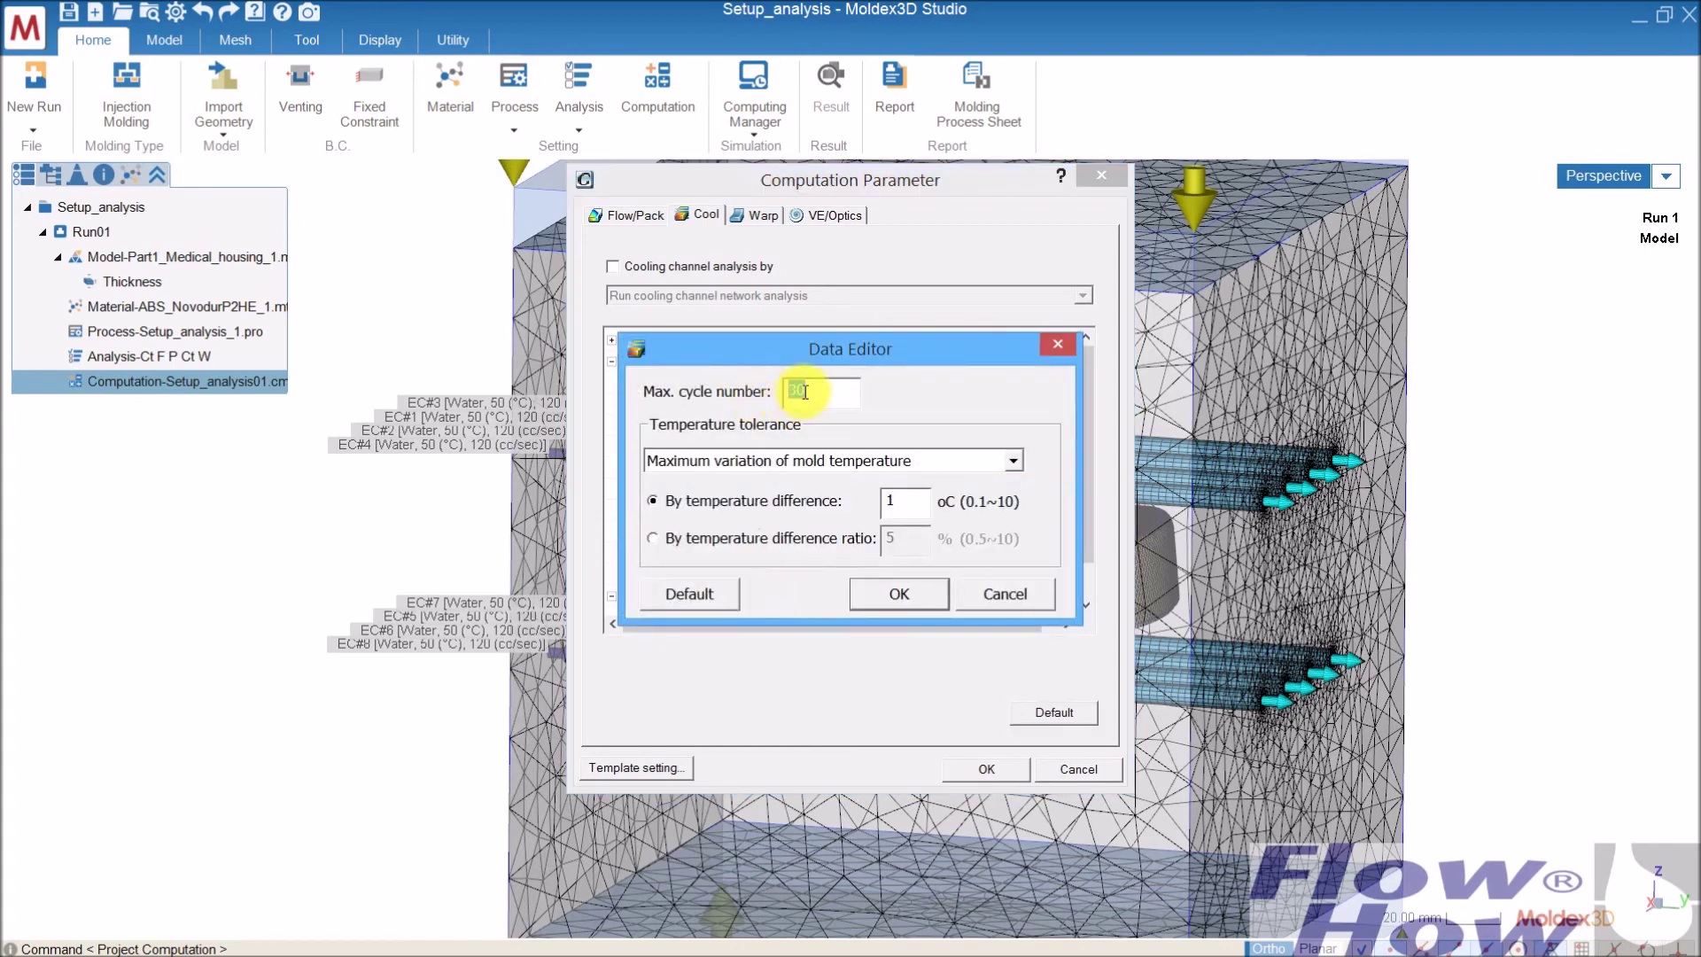
left_click(1020, 592)
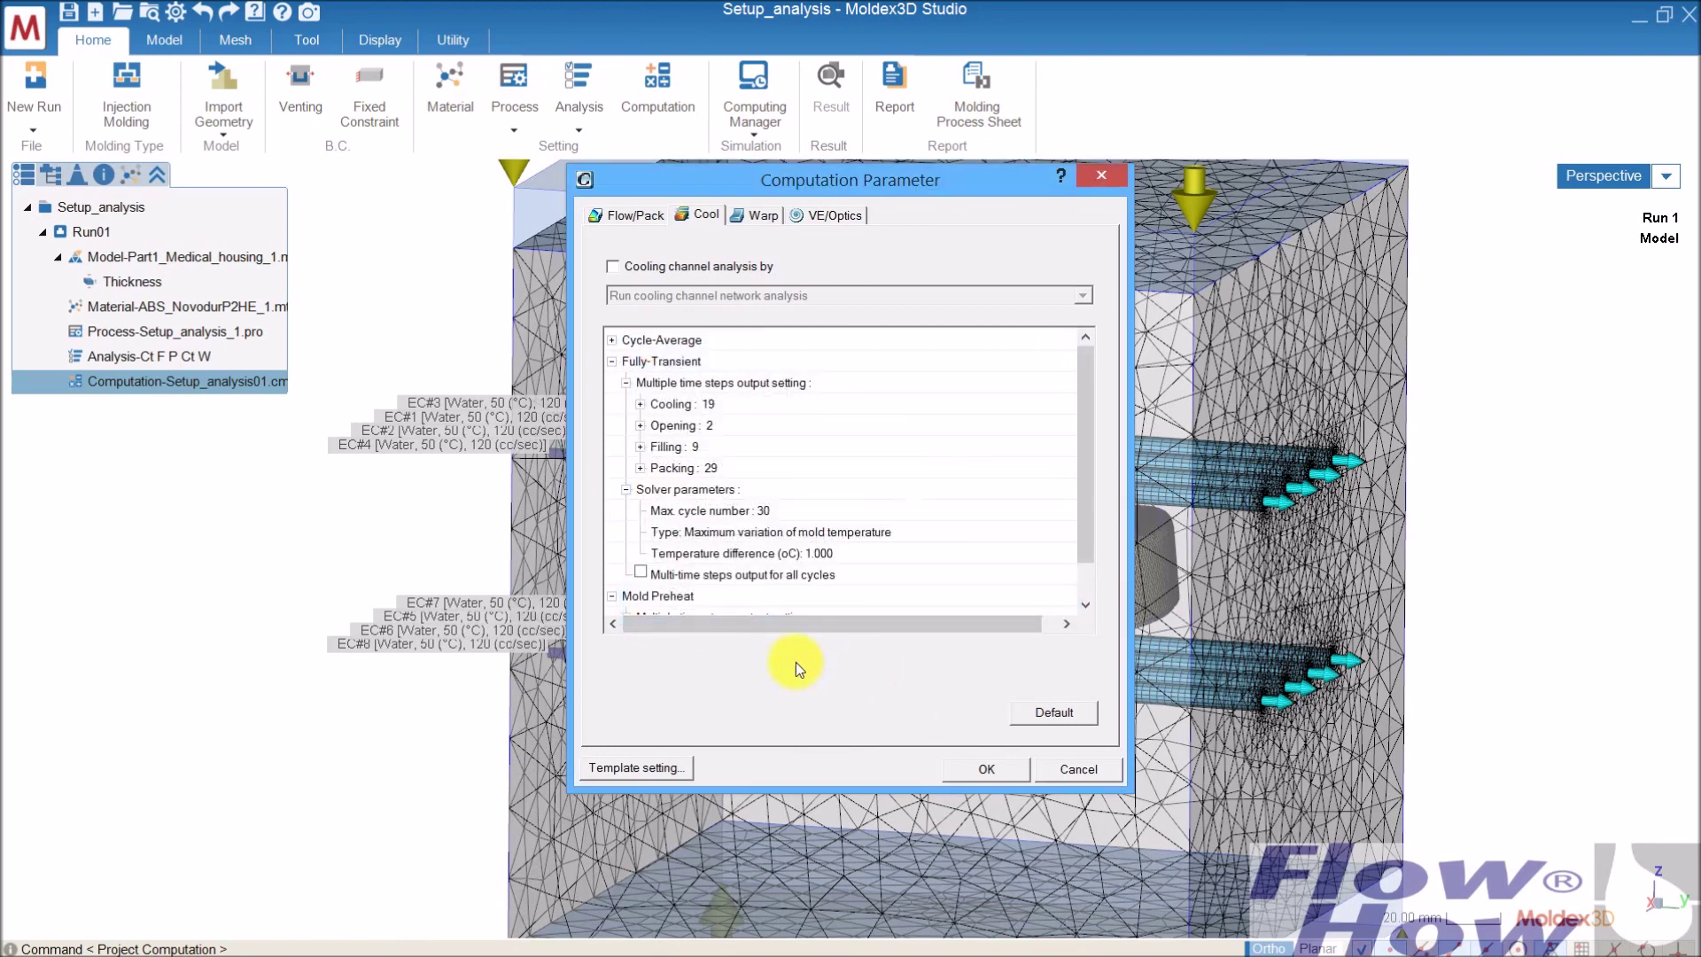
Review the warp solver options, save the current computation settings as default with the Moldex3D setting, and accept the computation parameters.
left_click(769, 213)
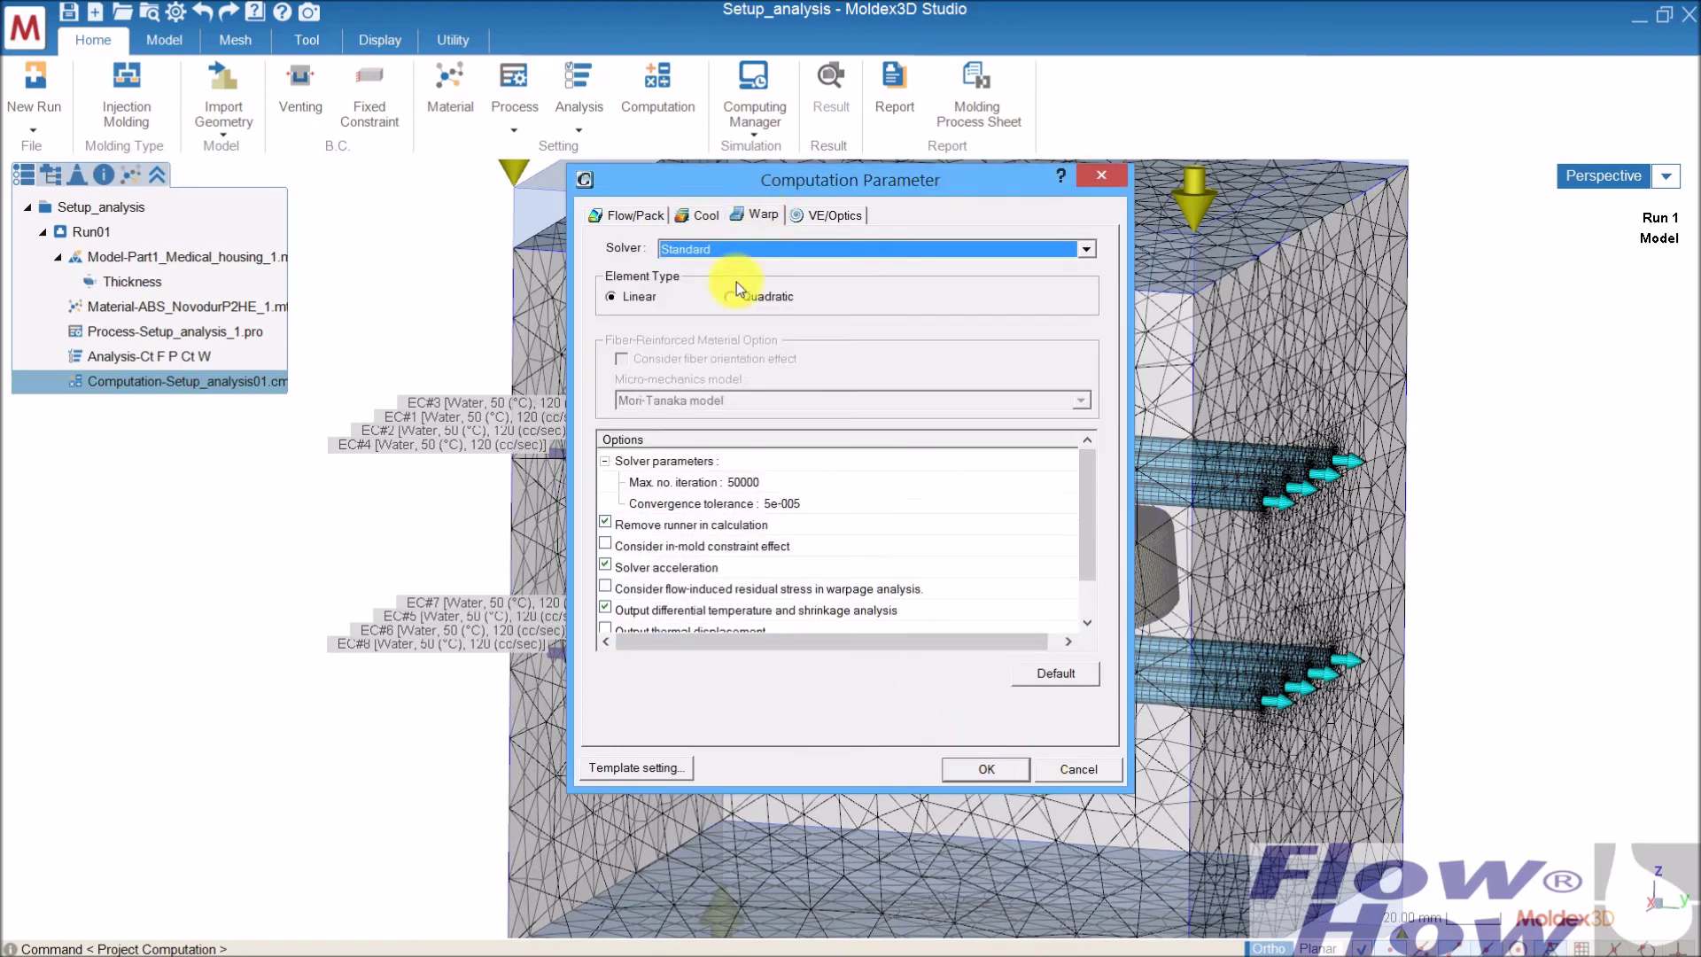
left_click_drag(1088, 511, 1089, 537)
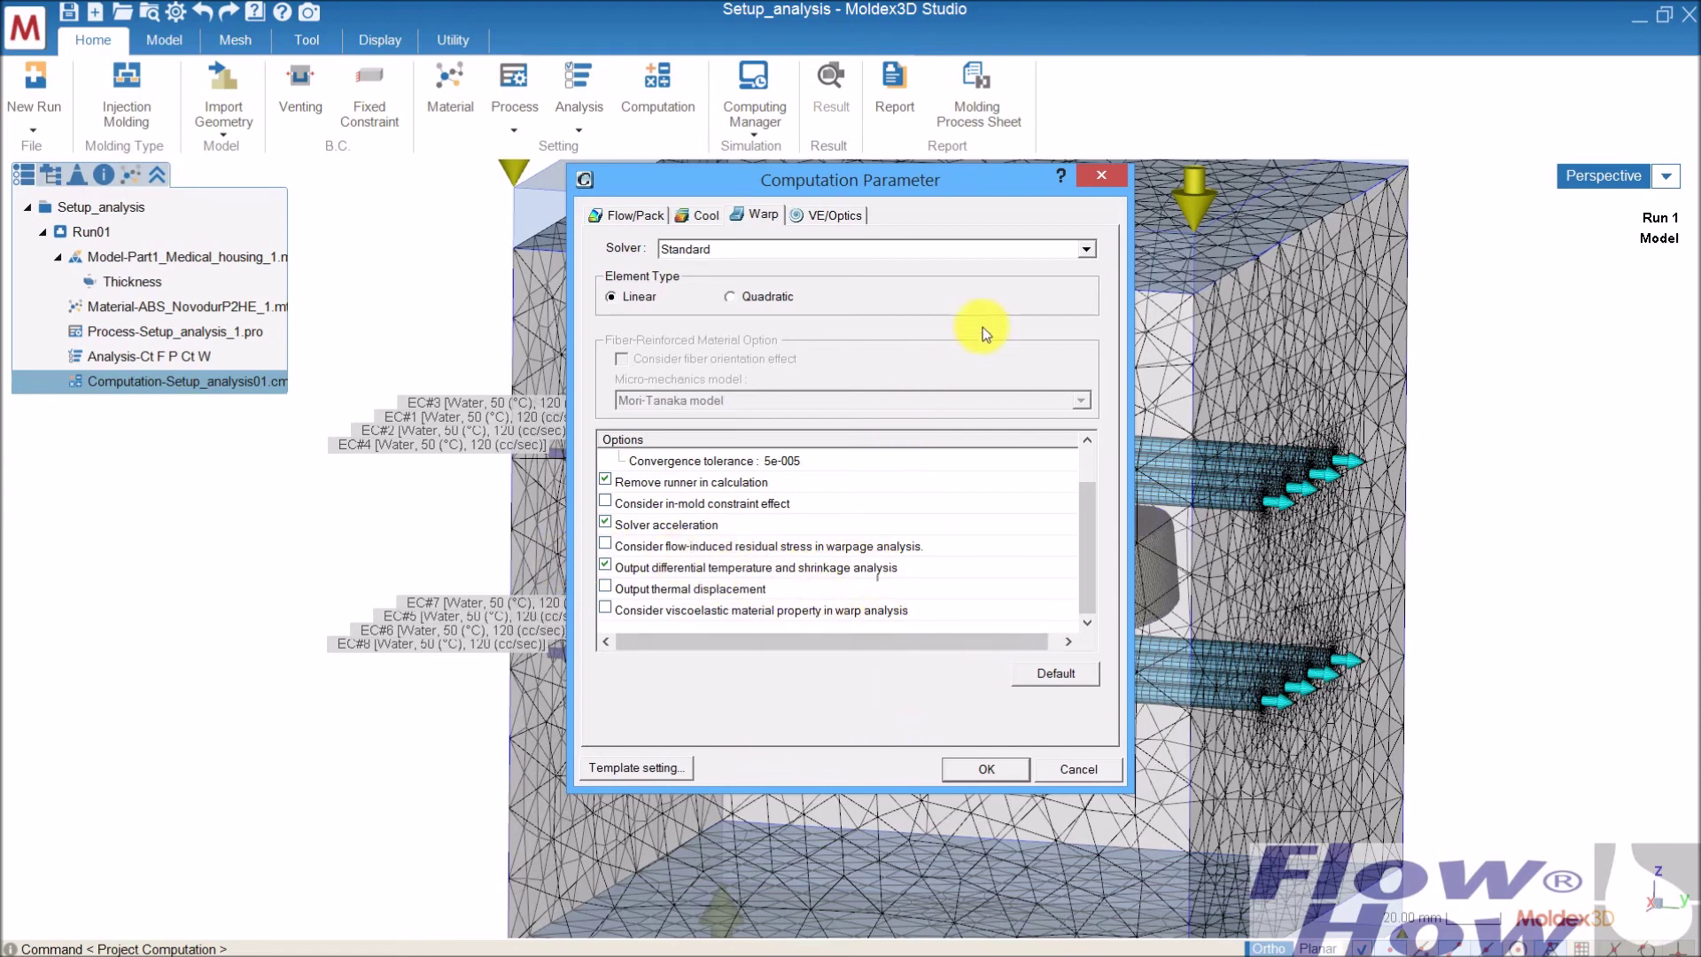
left_click(661, 769)
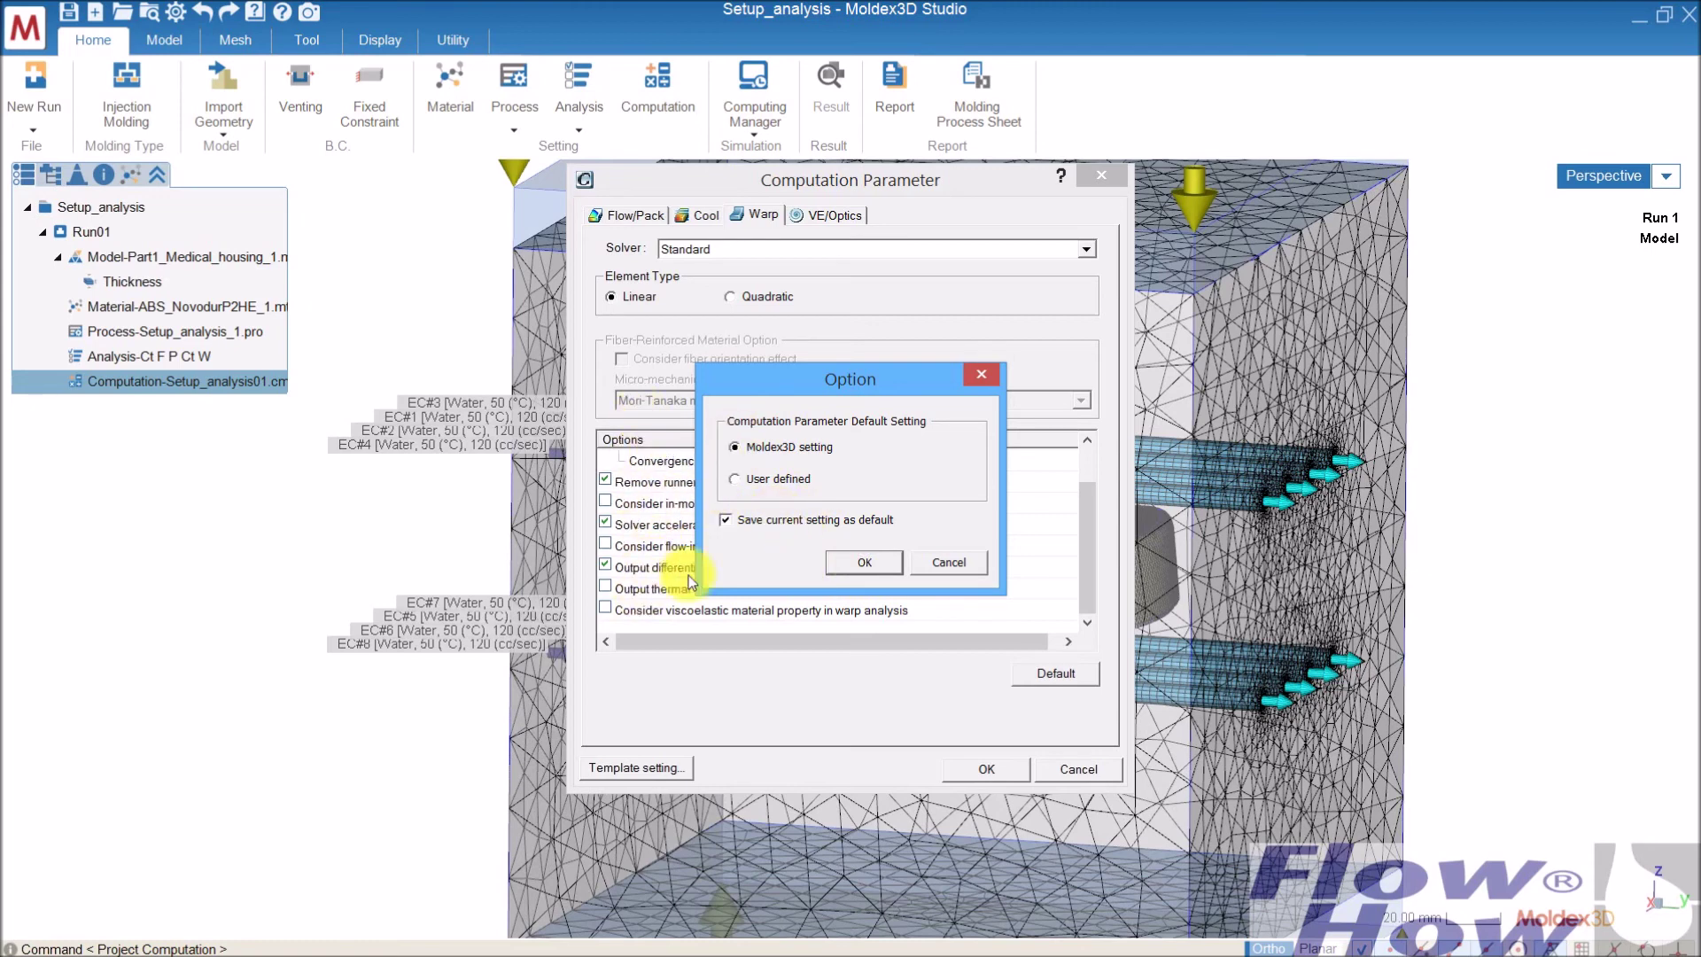
left_click(868, 563)
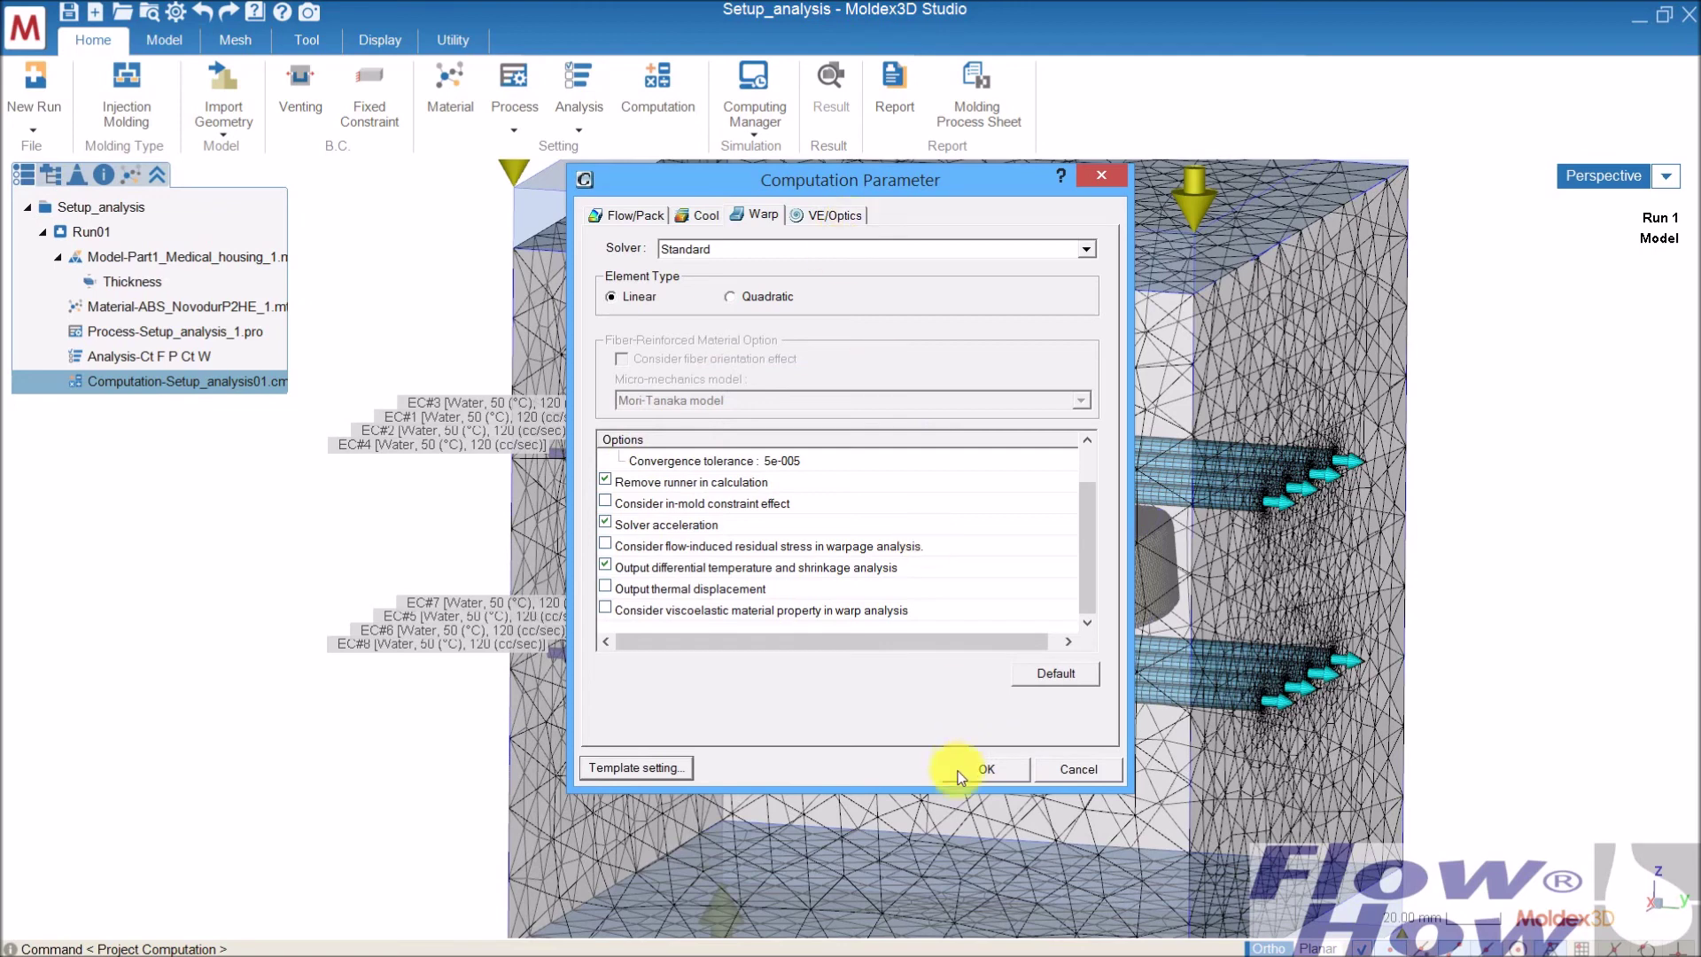
left_click(991, 769)
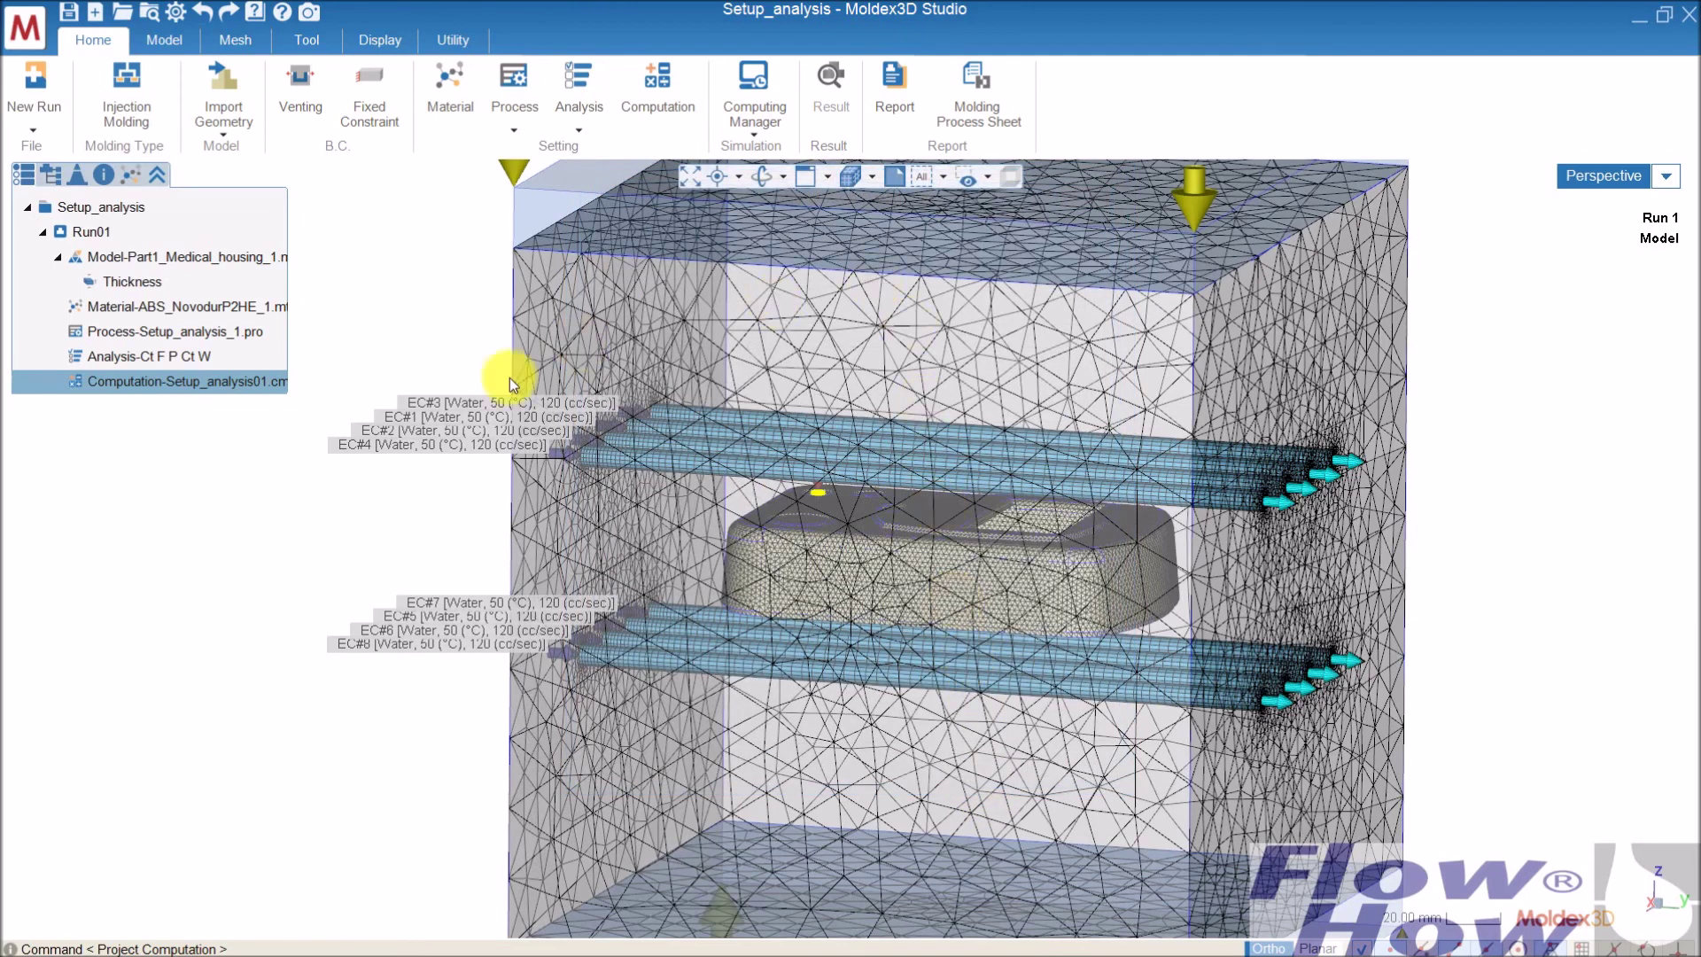
Recheck the Transient Analysis 3 -Ct F P Ct W sequence and the flow/pack computation parameters without changing them.
left_click(567, 133)
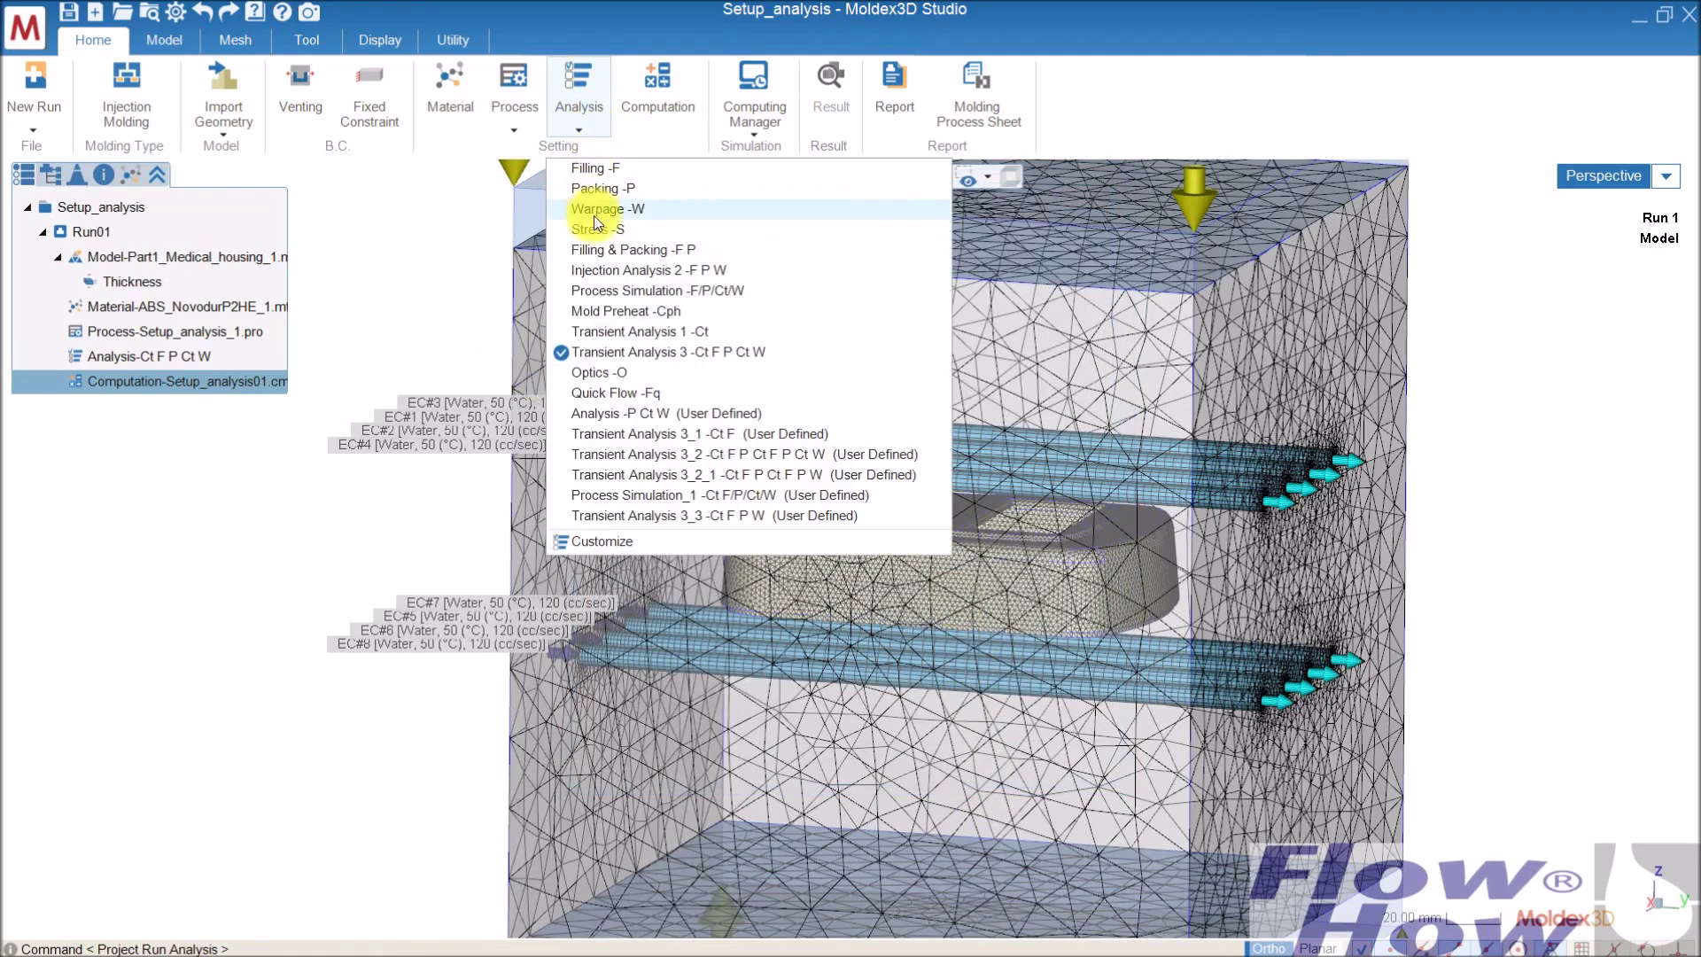
left_click(656, 354)
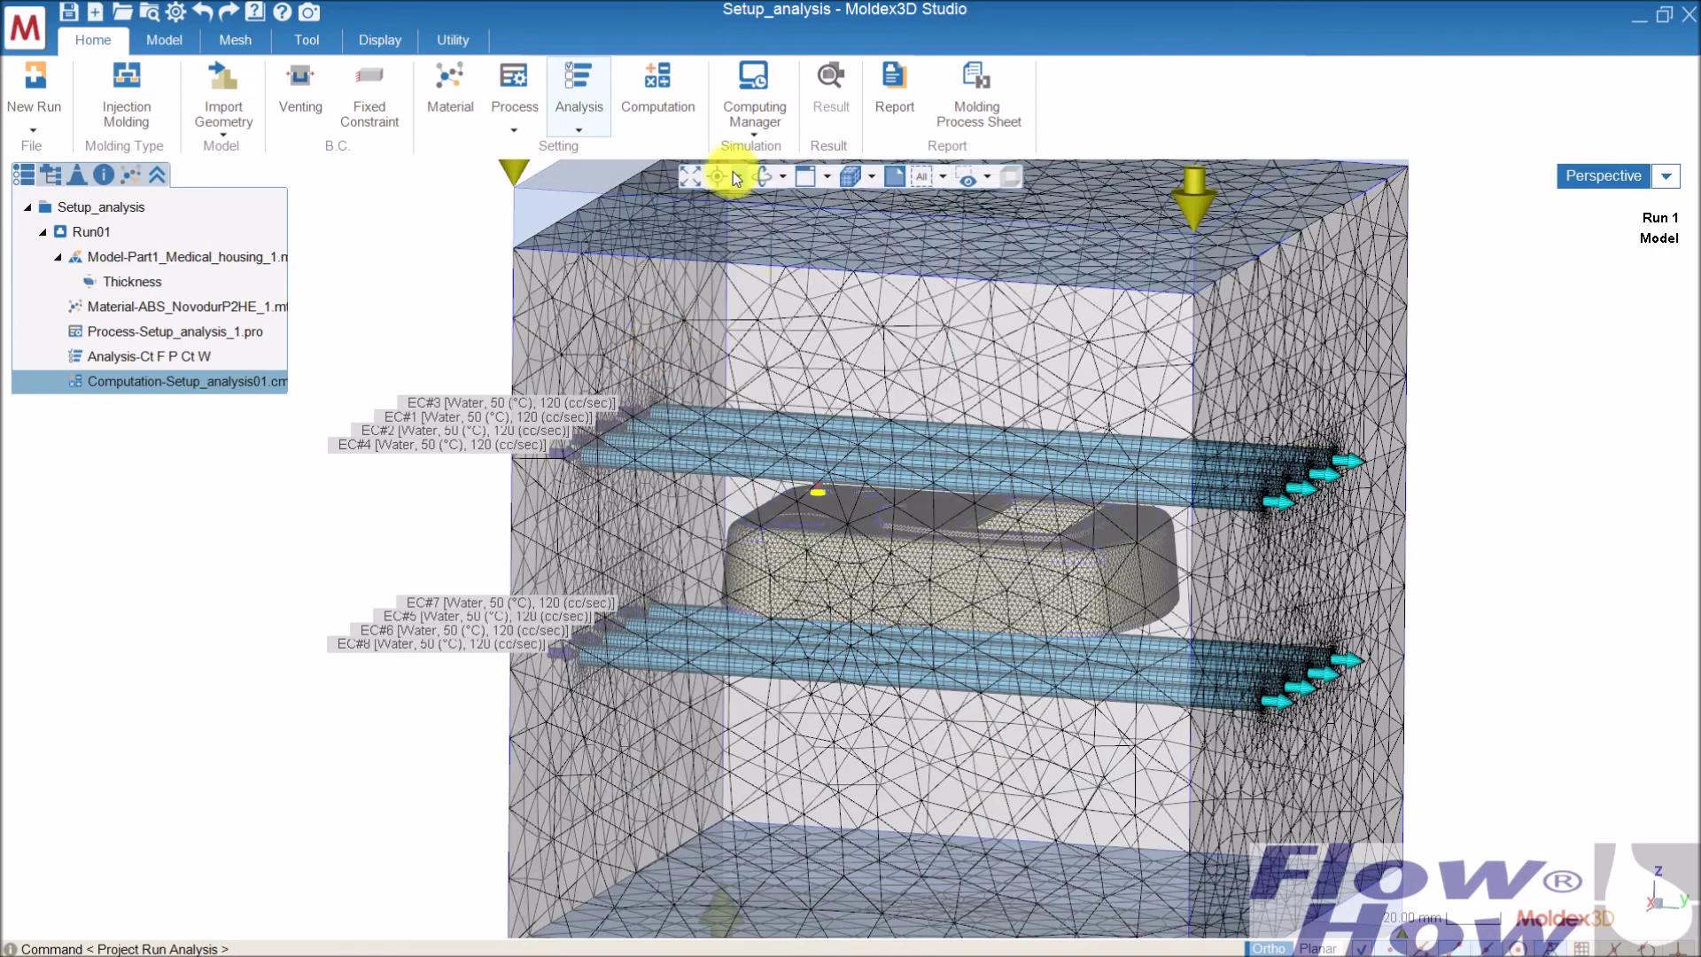
left_click(669, 86)
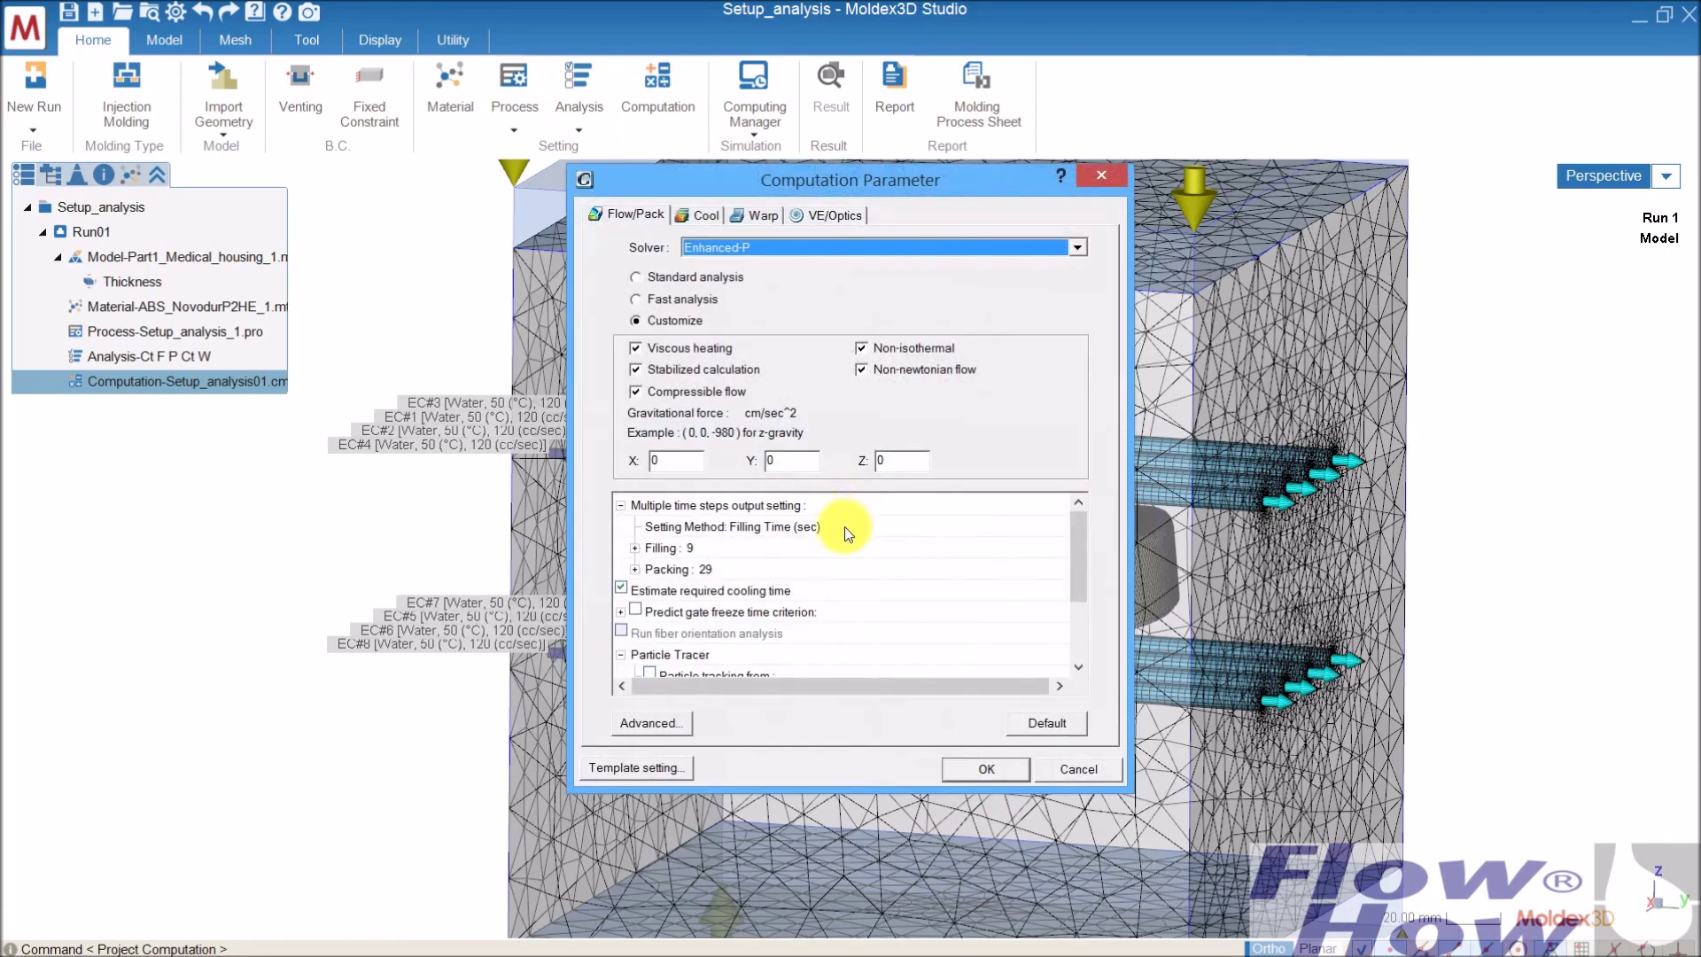
left_click(1069, 761)
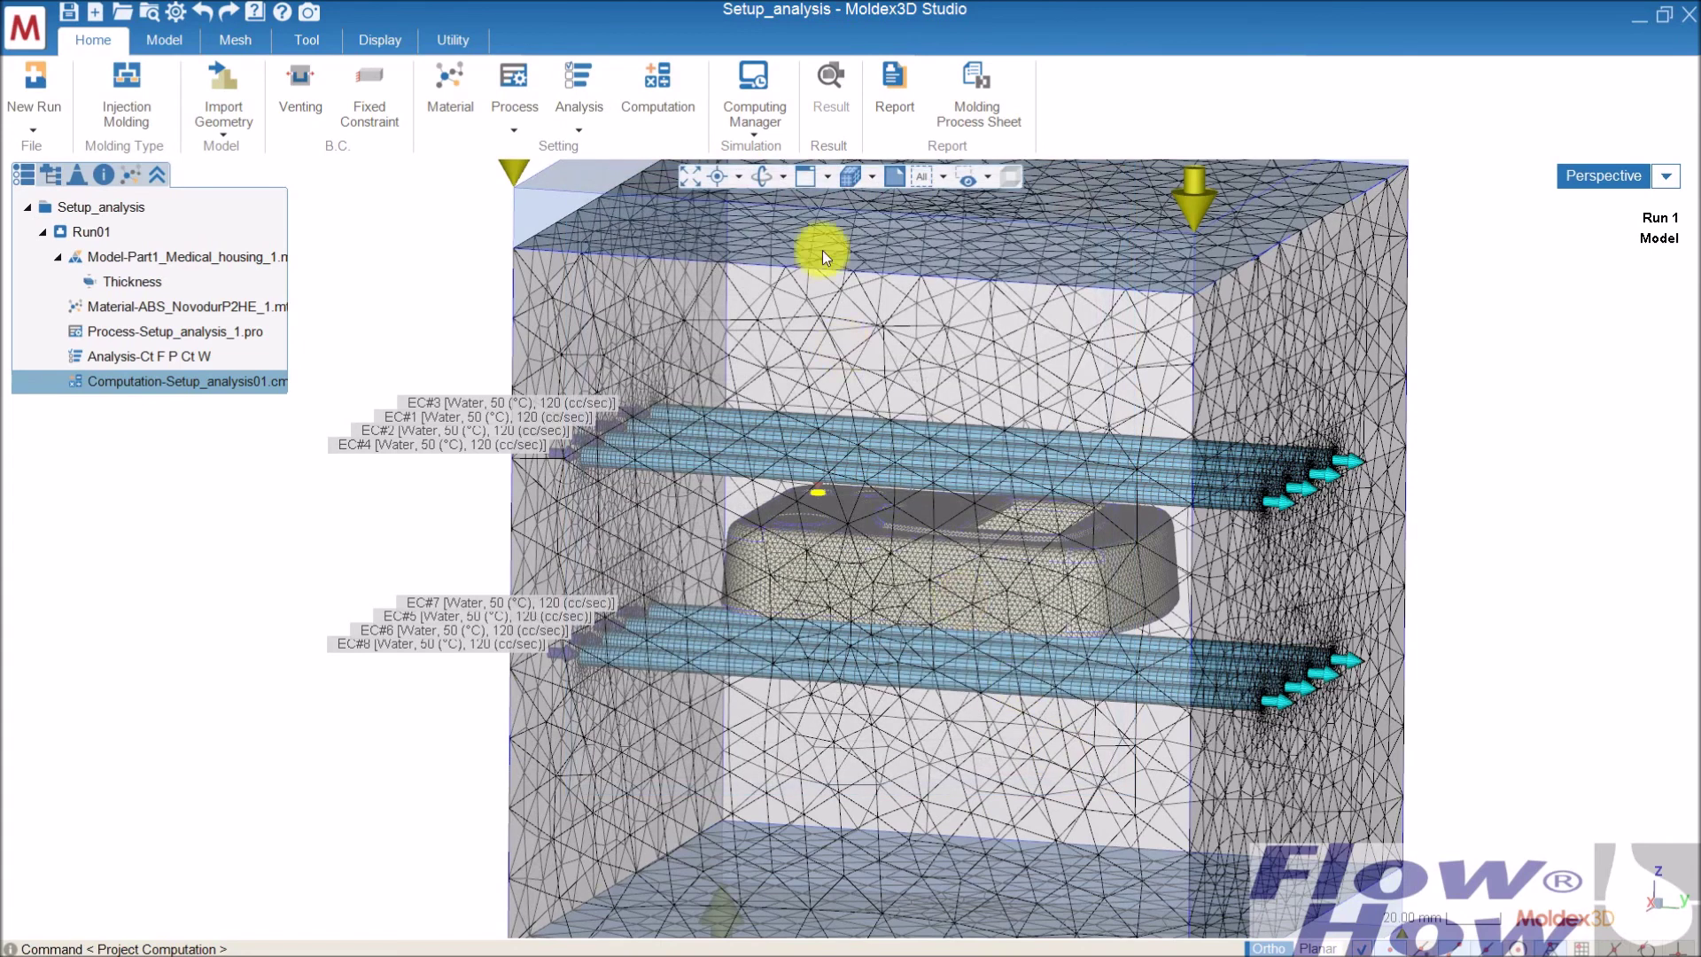
Send Run 01 to the Computing Manager, set the Setup_analysis.mrm job's task value to 16, and minimize the manager.
left_click(757, 132)
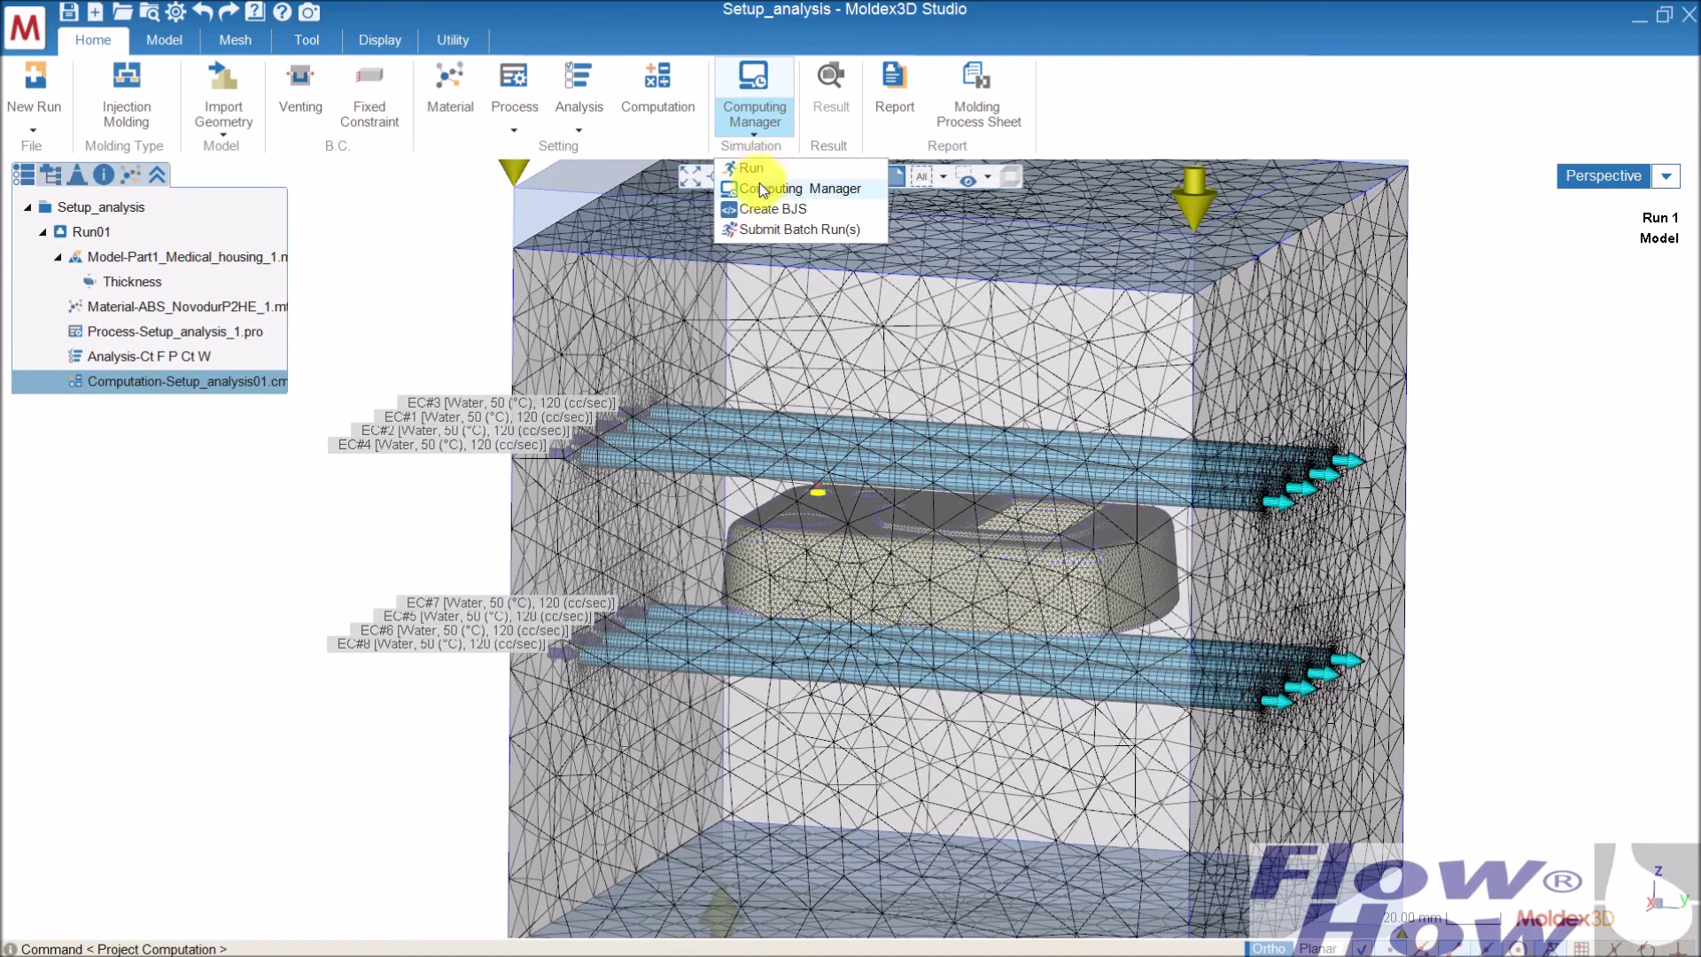
left_click(761, 190)
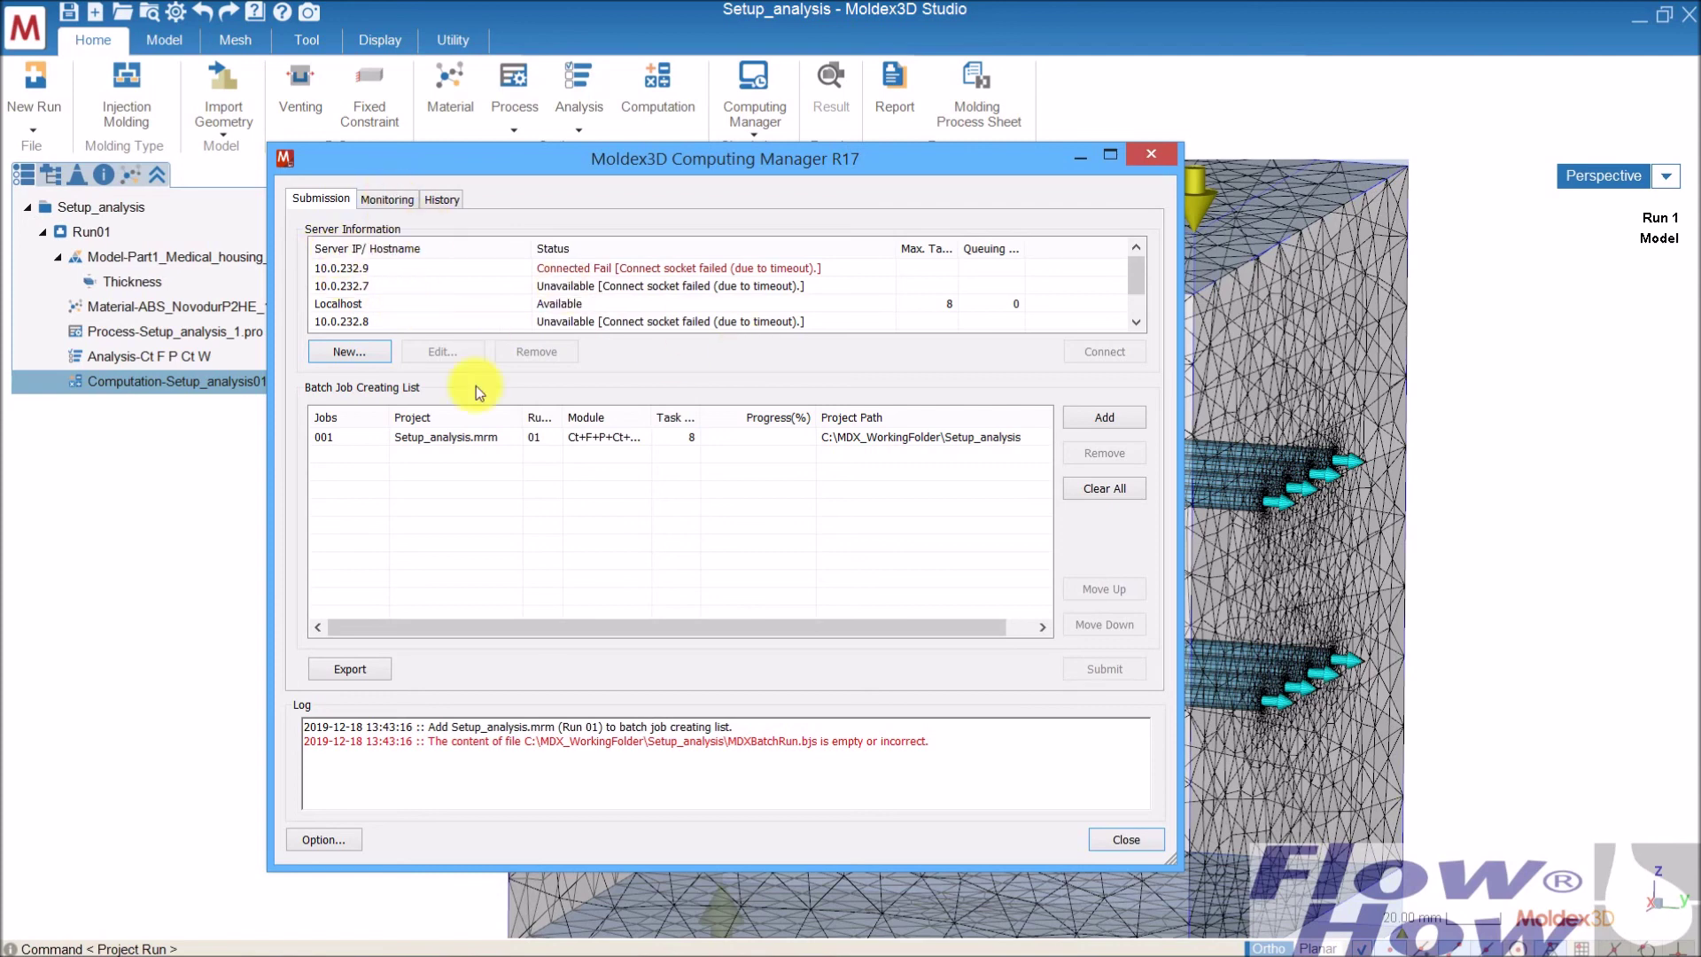
left_click(493, 436)
double_click(686, 437)
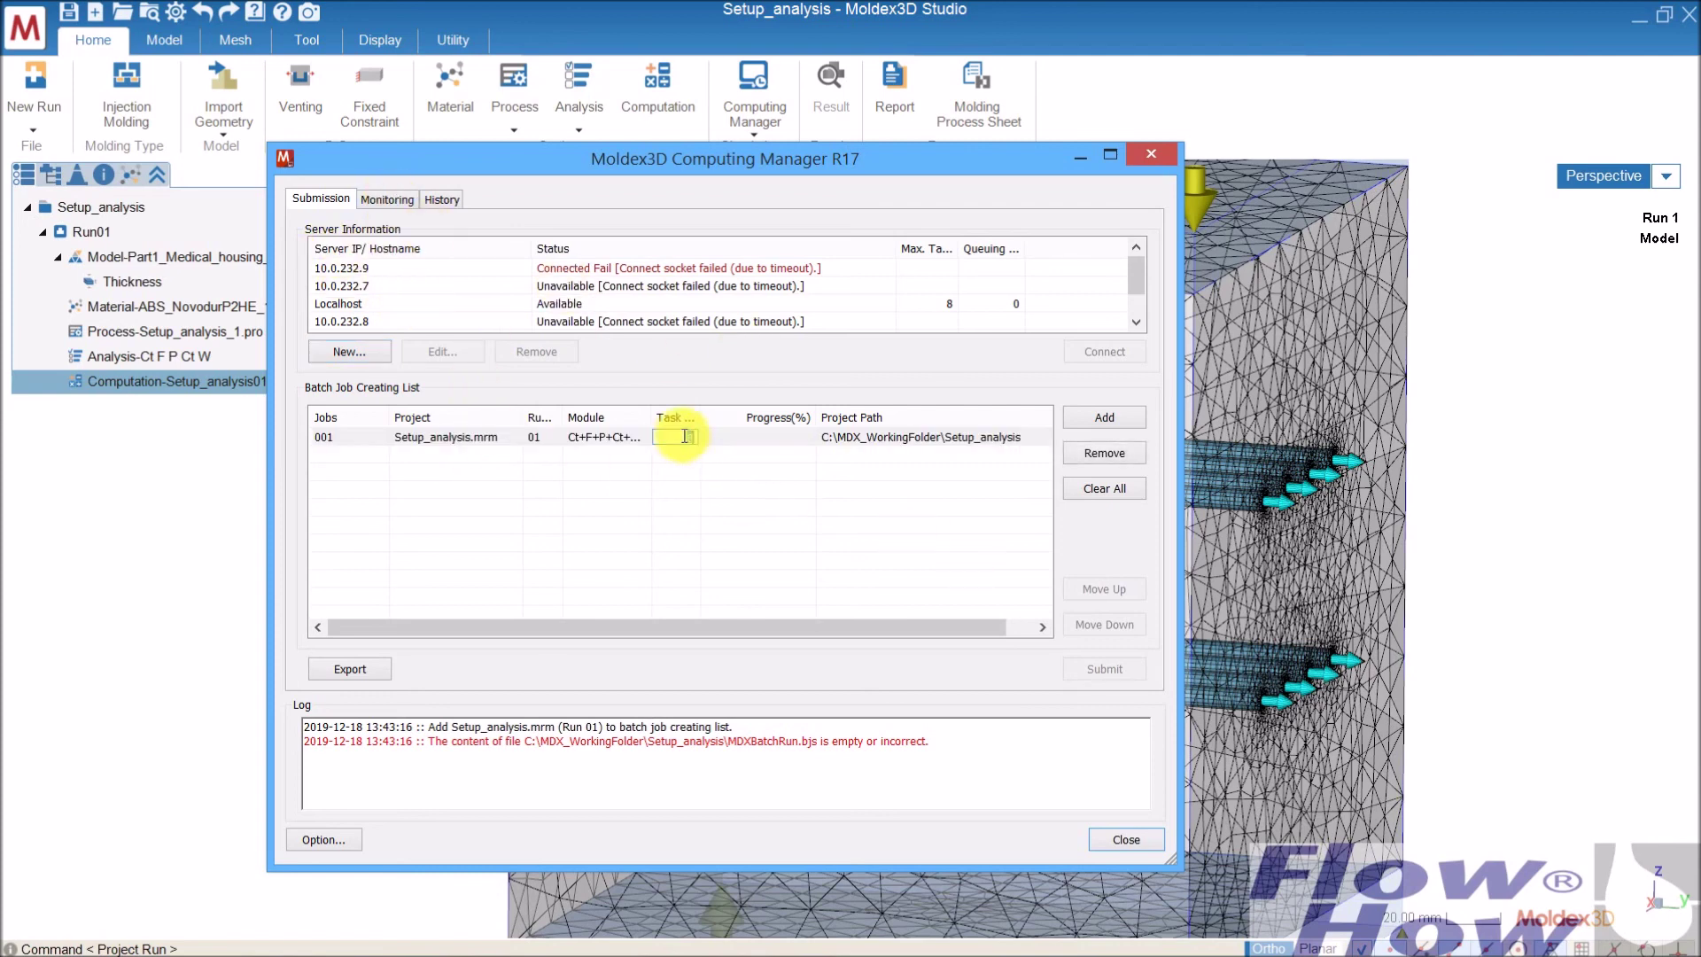
type("8")
key("Return")
key("BackSpace")
type("16")
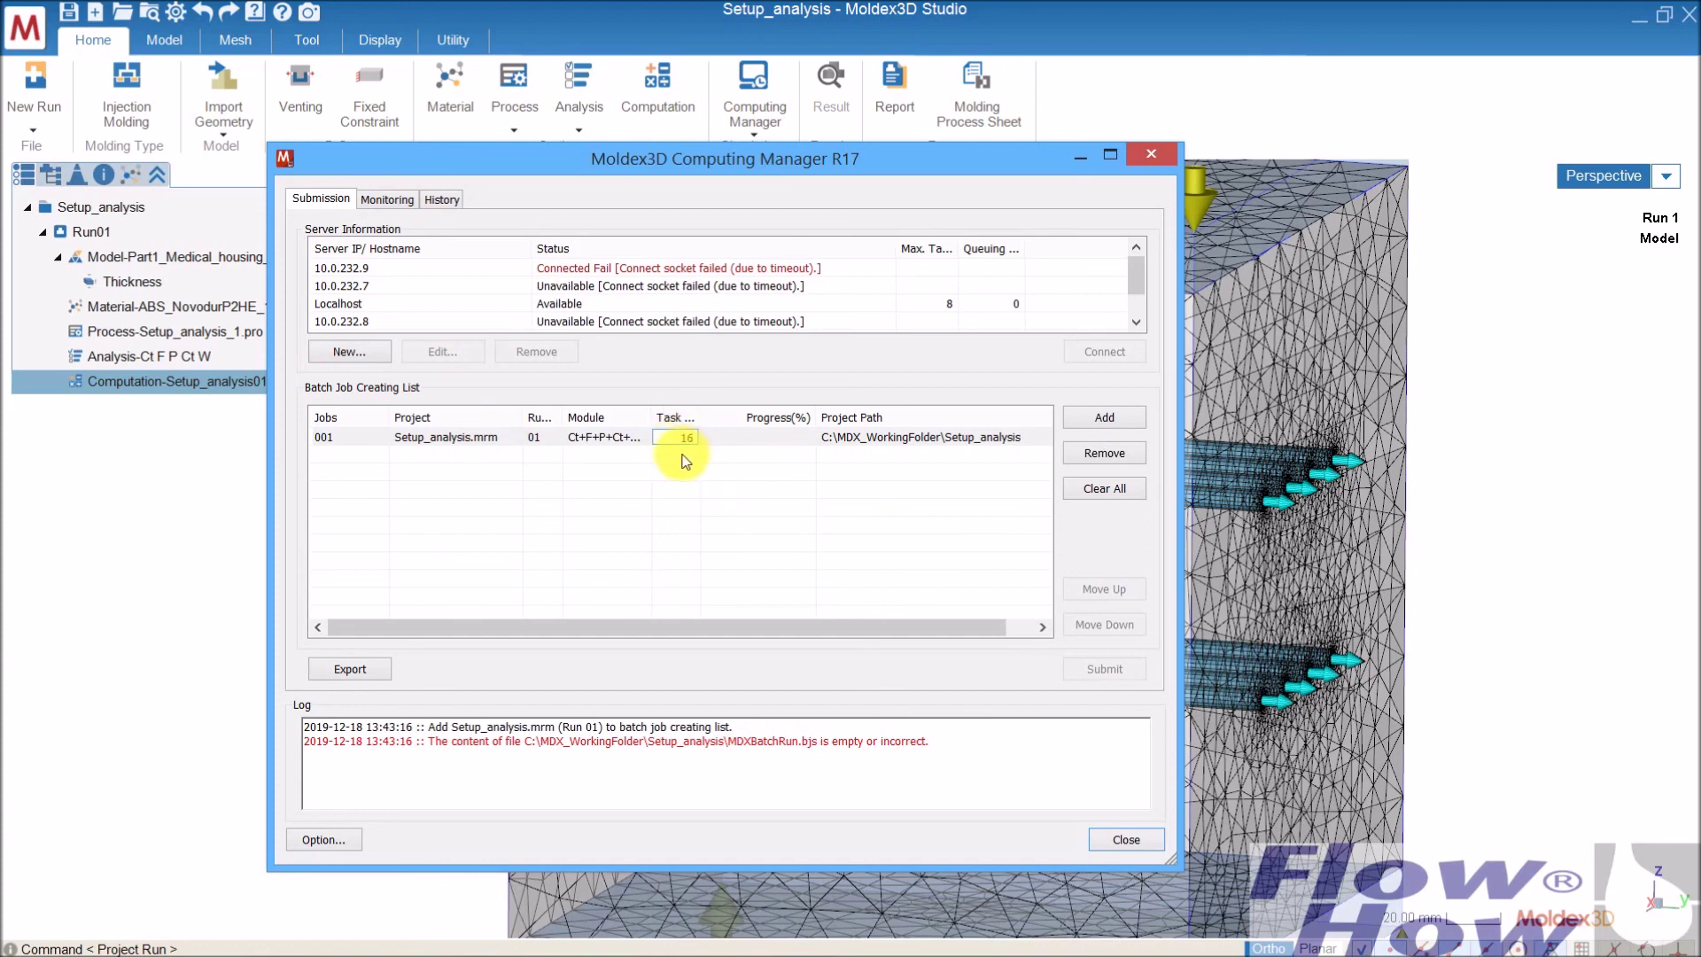
left_click(747, 438)
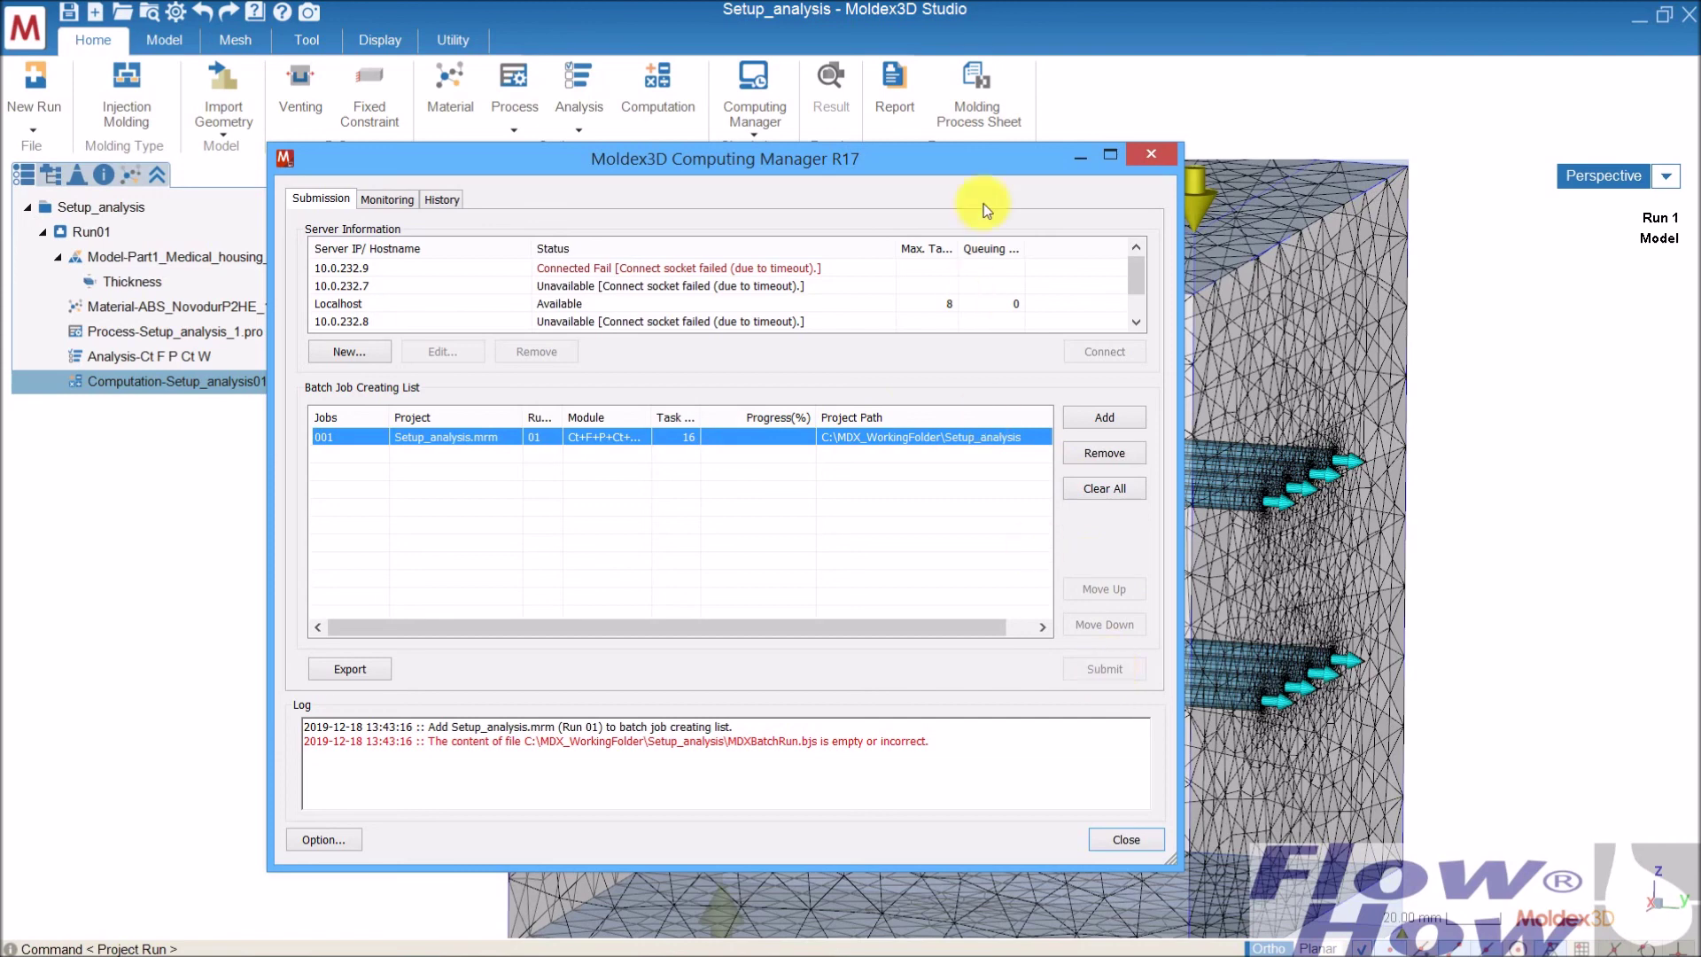
left_click(1082, 154)
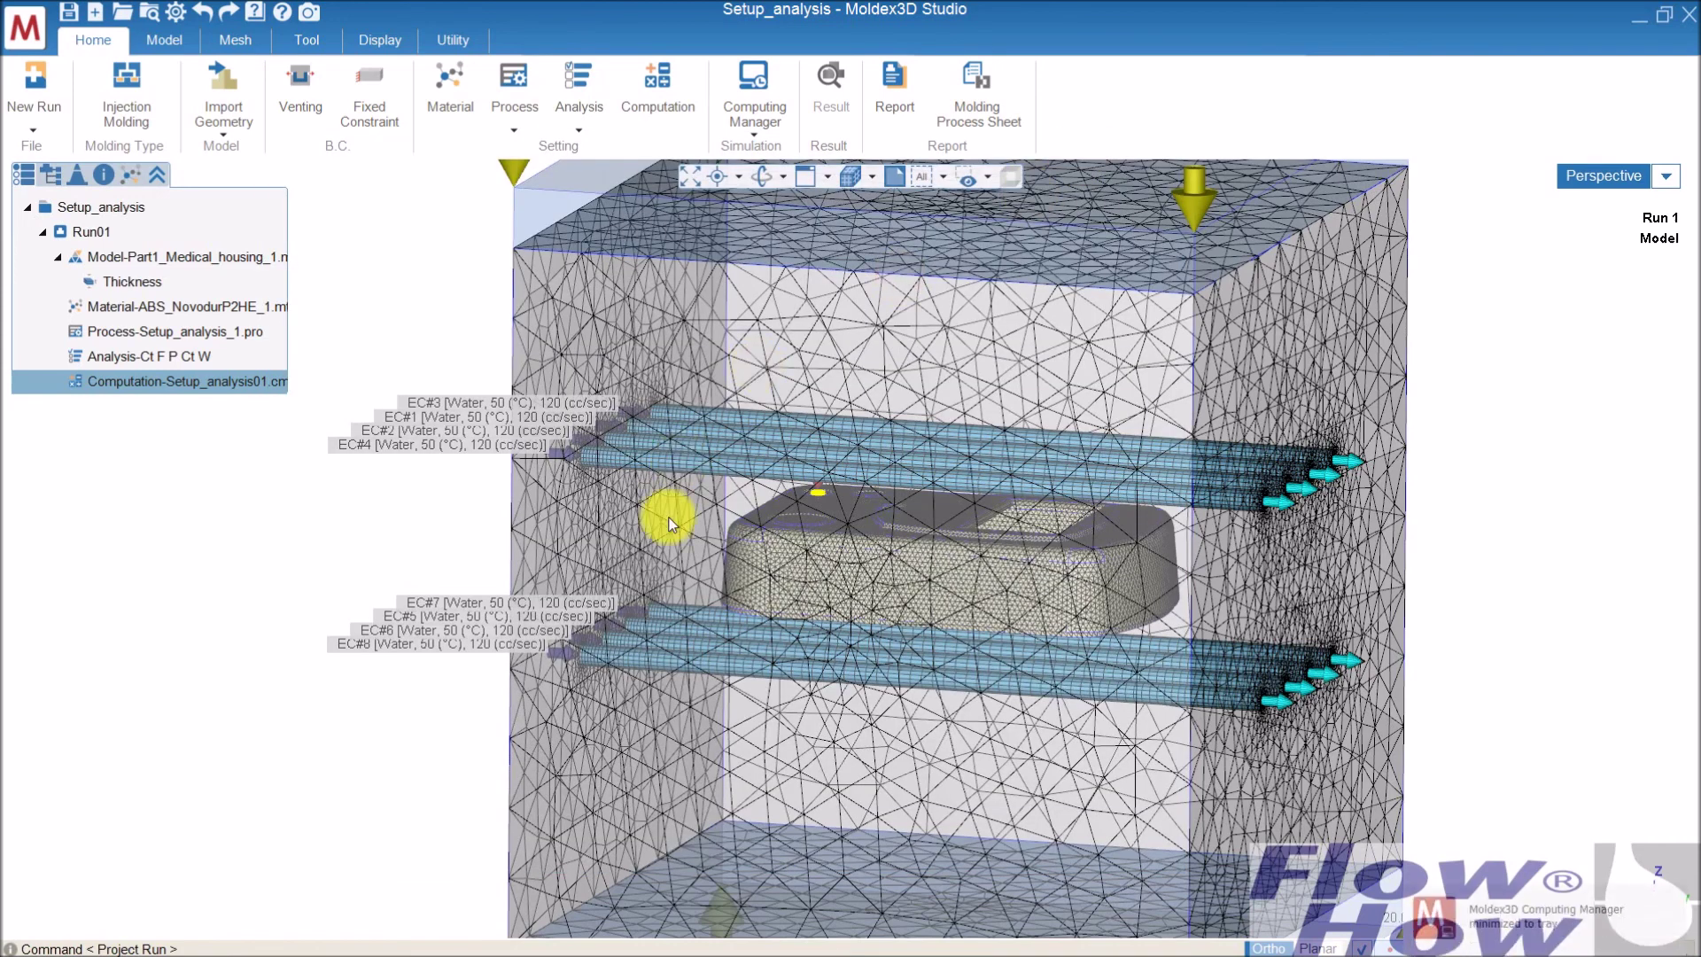